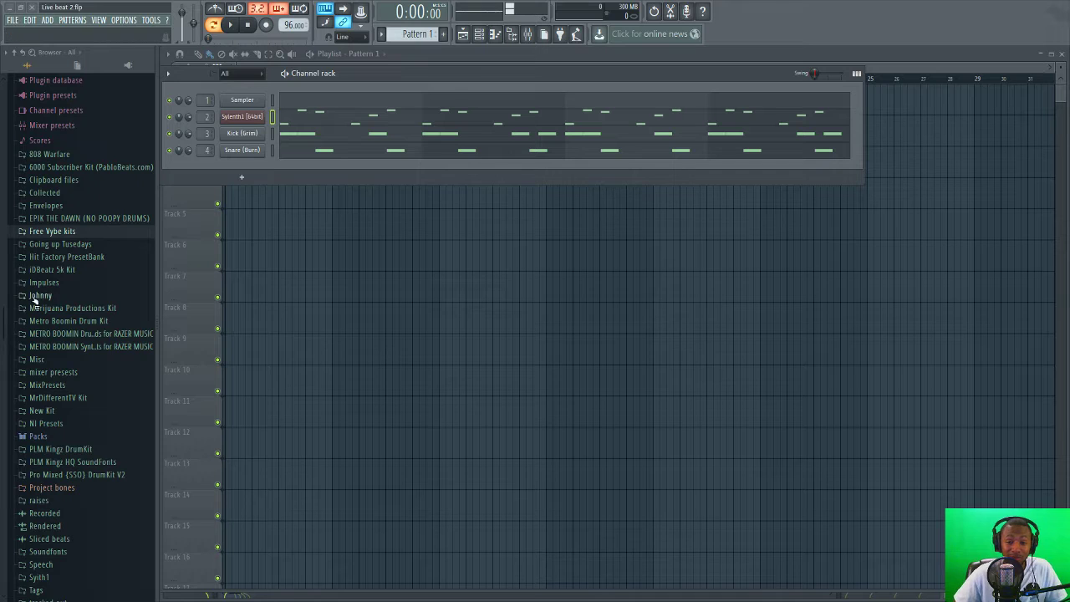
- Add Bass_Sub_01 from the Basses folder of the User library's Lex Luger Drum Kit as a new channel
{"action": "left_click_drag", "start_coordinate": [2, 335], "coordinate": [3, 492]}
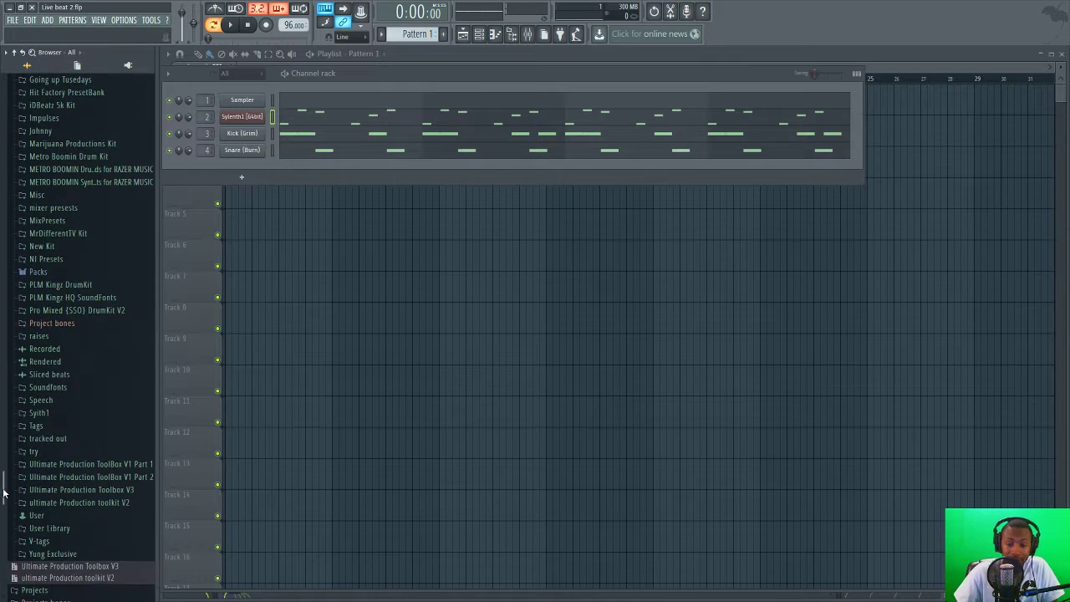
{"action": "left_click", "coordinate": [70, 518]}
{"action": "scroll", "coordinate": [113, 460], "scroll_direction": "down", "scroll_amount": 15}
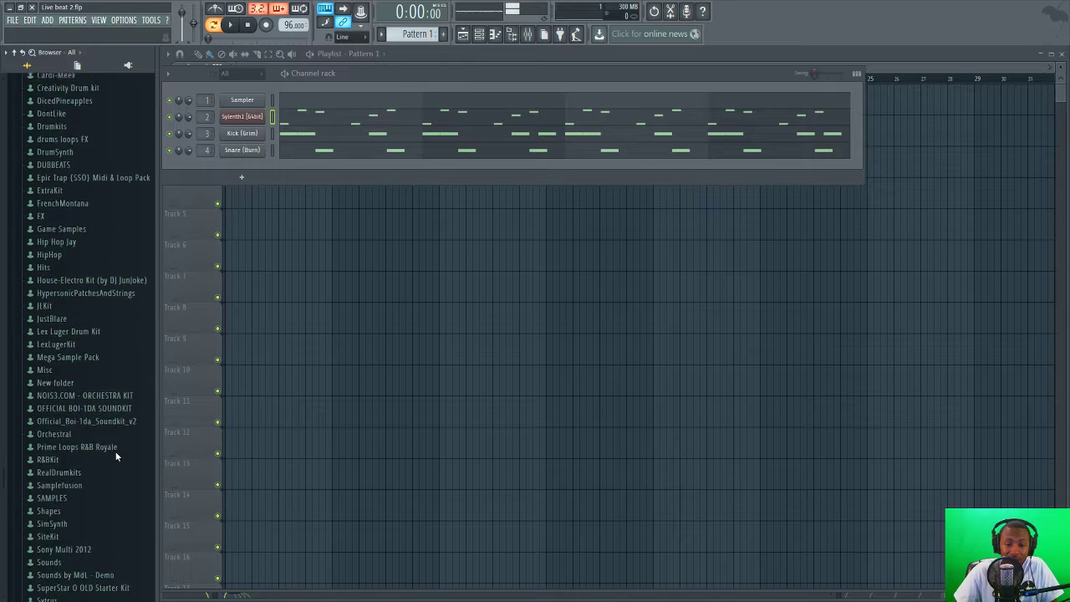
{"action": "scroll", "coordinate": [115, 451], "scroll_direction": "down", "scroll_amount": 6}
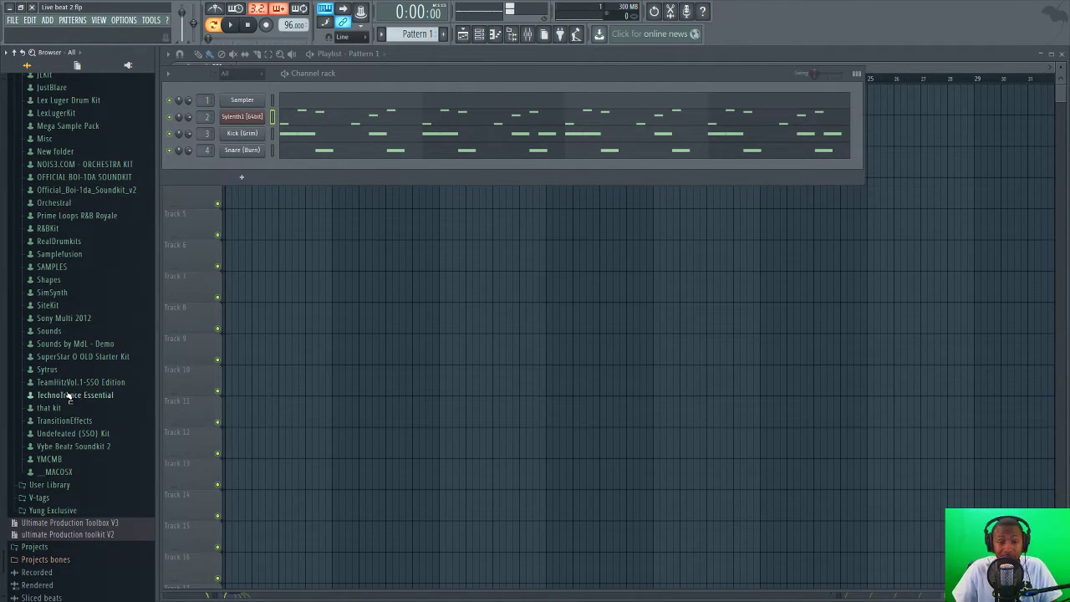
{"action": "scroll", "coordinate": [70, 373], "scroll_direction": "up", "scroll_amount": 15}
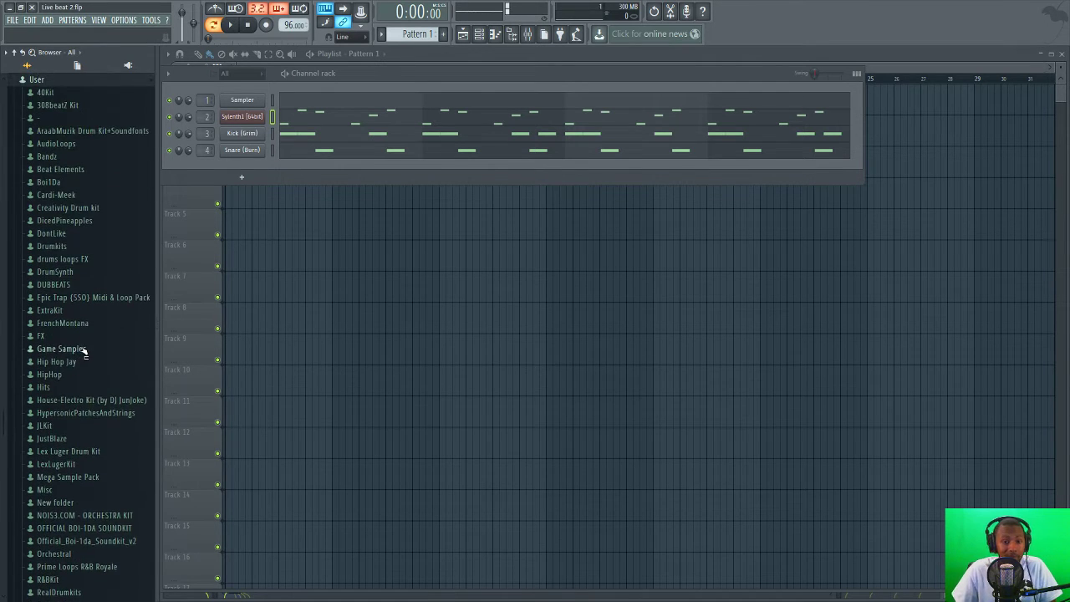
{"action": "scroll", "coordinate": [79, 350], "scroll_direction": "down", "scroll_amount": 6}
{"action": "scroll", "coordinate": [85, 345], "scroll_direction": "down", "scroll_amount": 3}
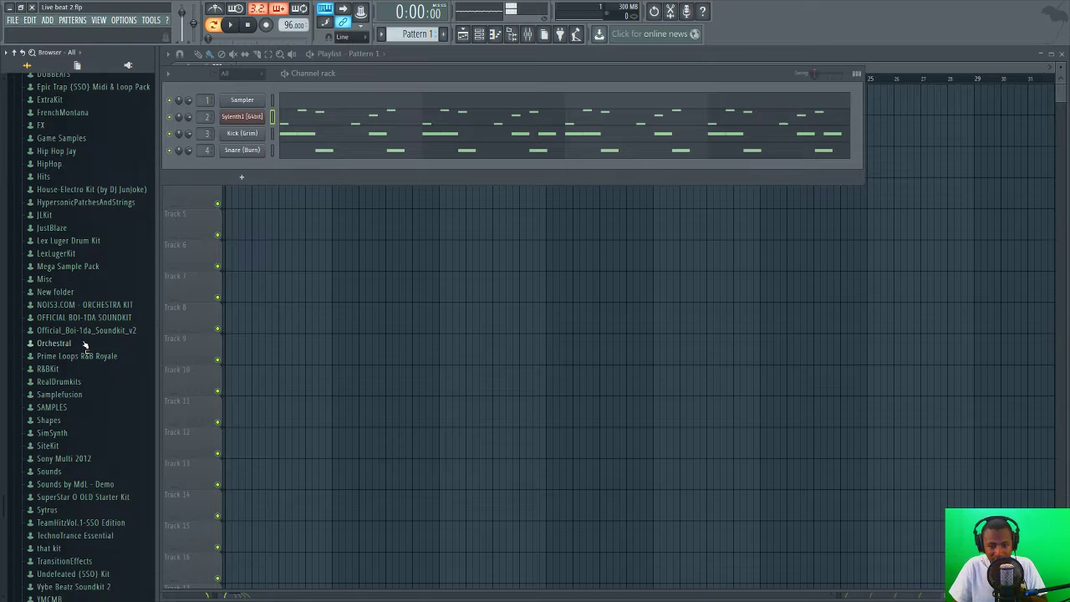
{"action": "scroll", "coordinate": [84, 345], "scroll_direction": "up", "scroll_amount": 9}
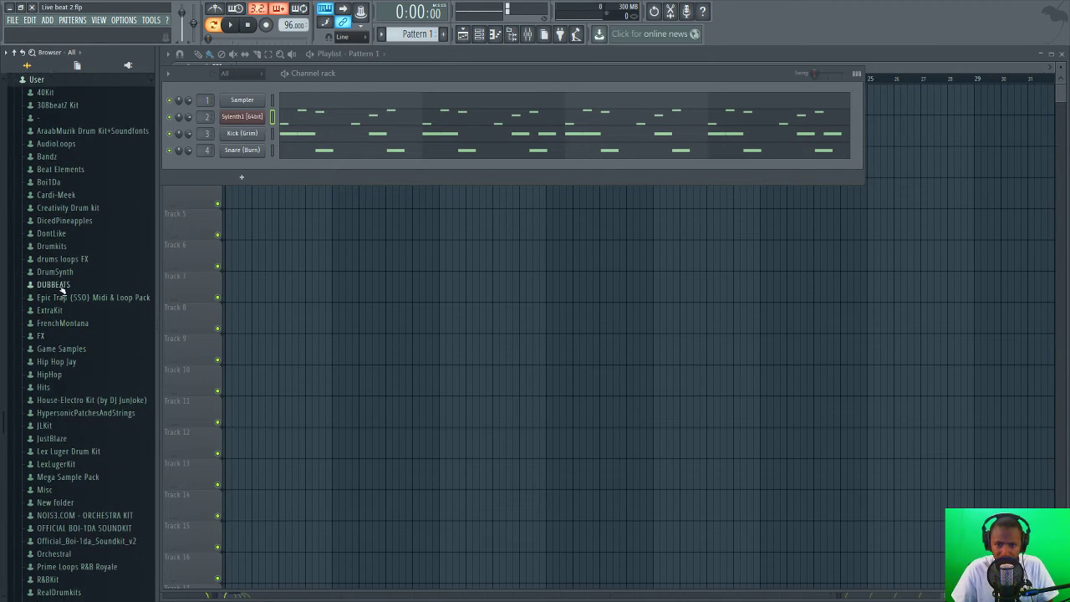
{"action": "left_click", "coordinate": [68, 452]}
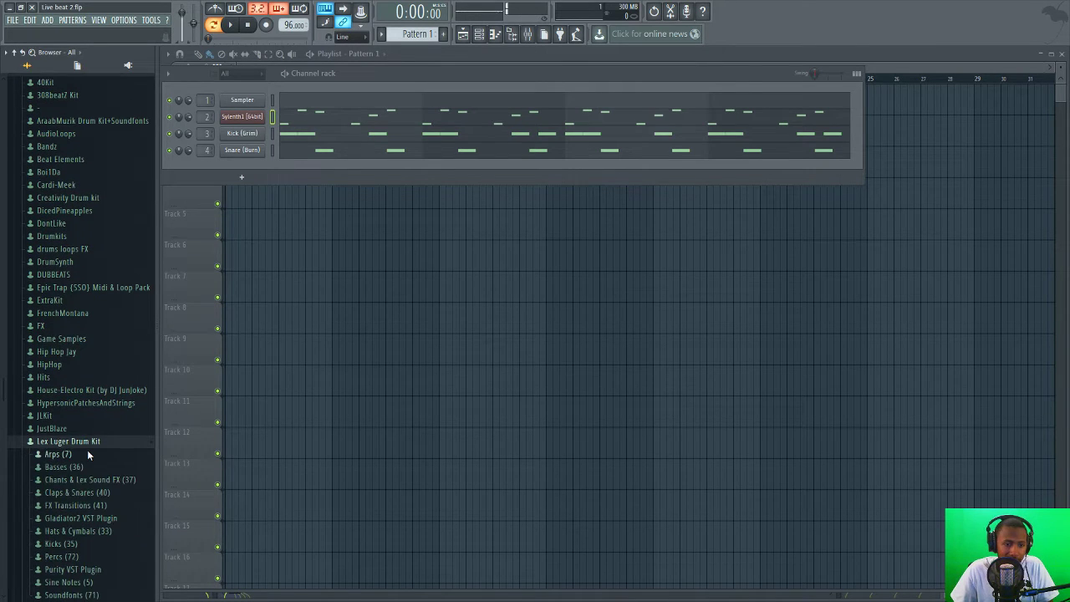
{"action": "left_click", "coordinate": [62, 382]}
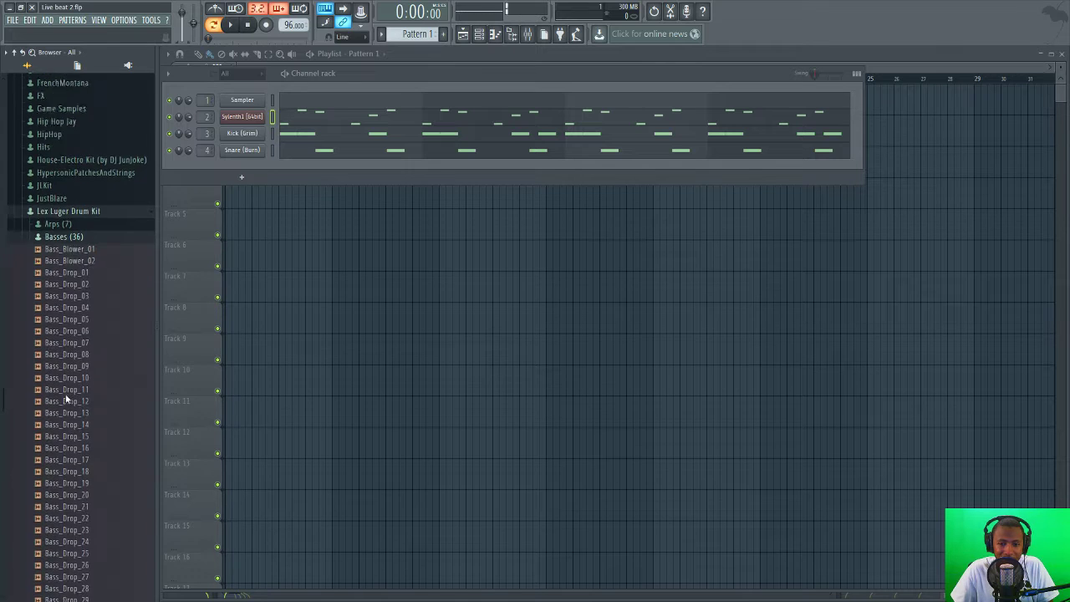
{"action": "left_click_drag", "start_coordinate": [78, 420], "coordinate": [246, 170]}
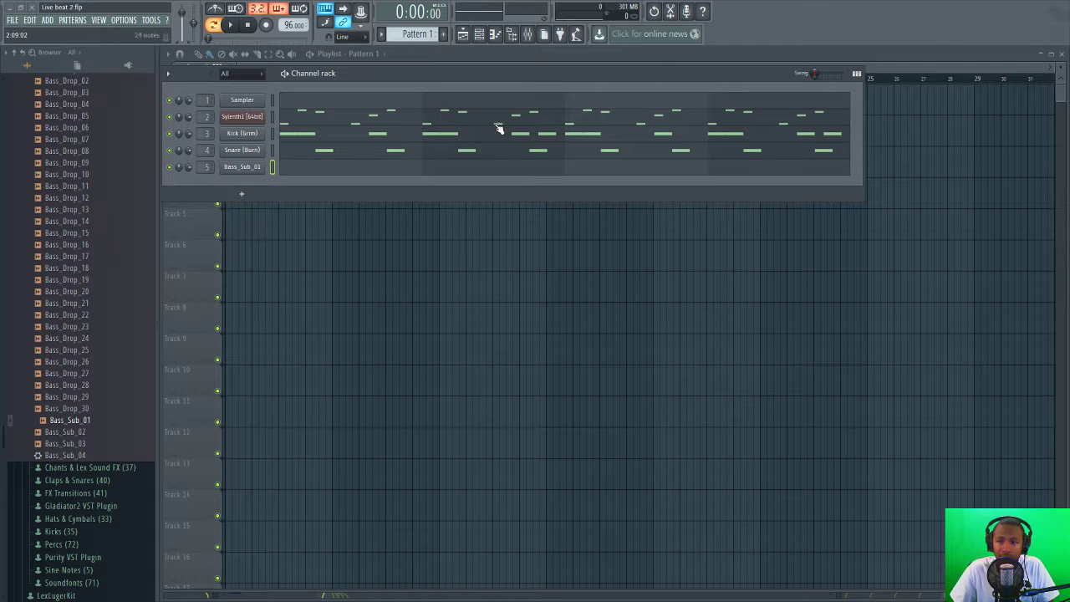
- Open the mixer, select Insert 1, and reposition the mixer just below the channel rack
{"action": "left_click", "coordinate": [527, 34]}
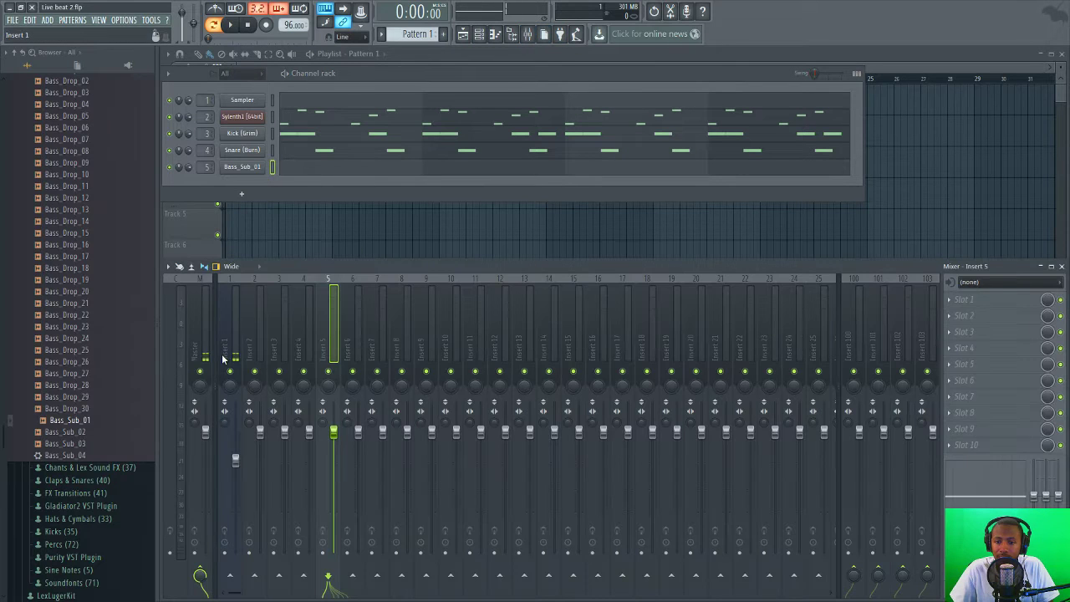
{"action": "left_click", "coordinate": [235, 317]}
{"action": "left_click_drag", "start_coordinate": [312, 273], "coordinate": [313, 219]}
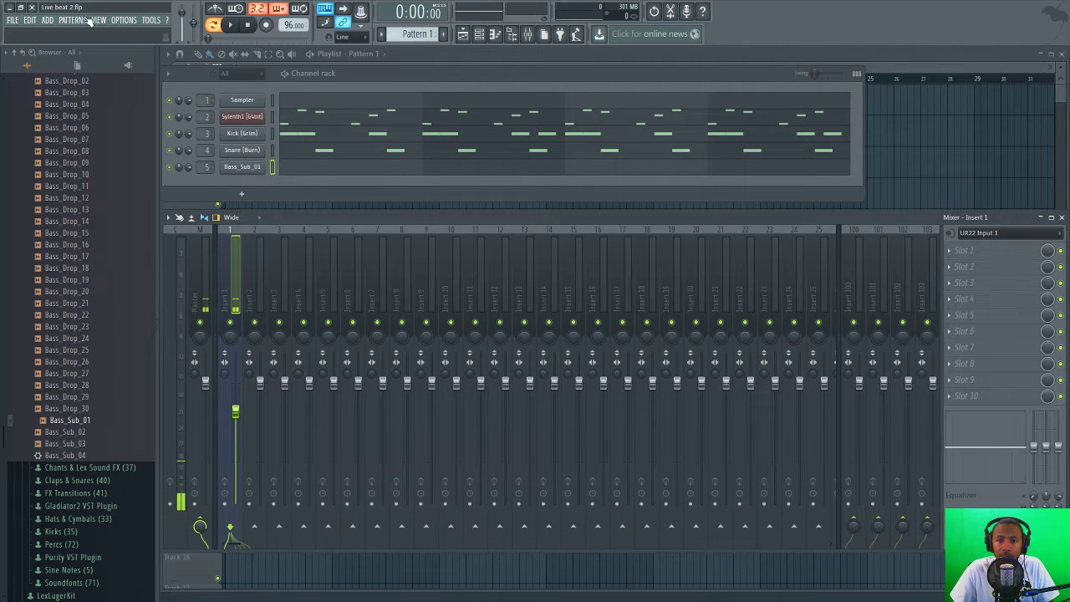
- Set the audio input/output device to FL Studio ASIO and close the settings
{"action": "left_click", "coordinate": [124, 20]}
{"action": "left_click", "coordinate": [138, 52]}
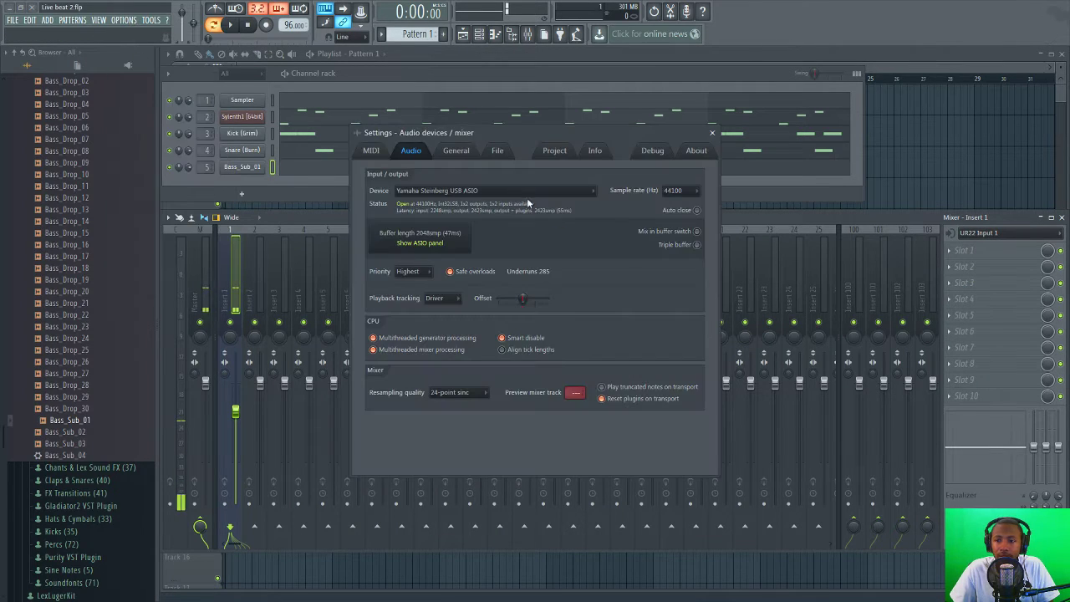
{"action": "left_click", "coordinate": [499, 191]}
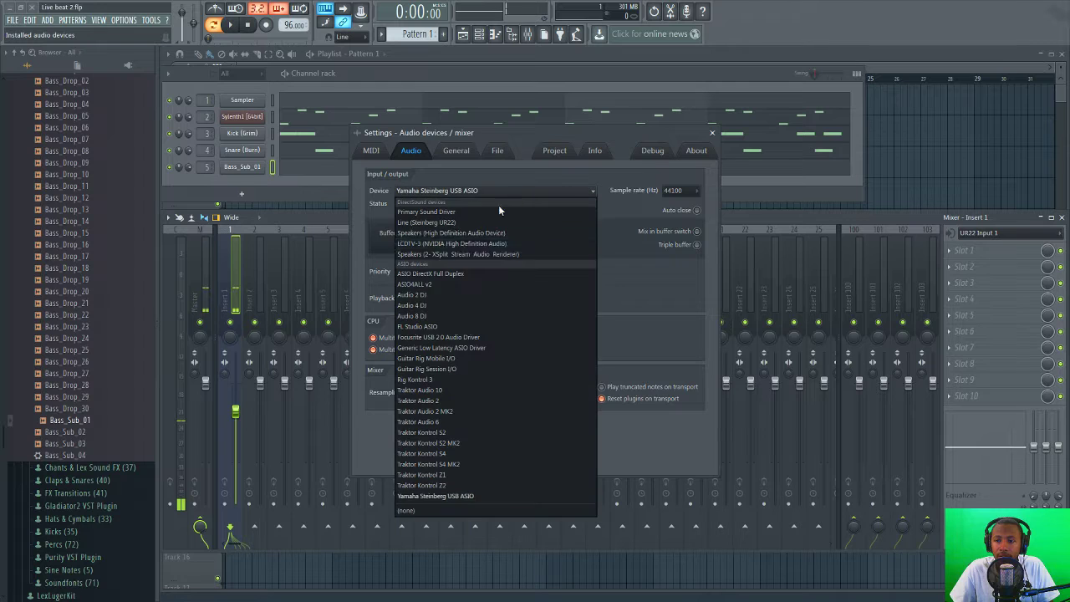
{"action": "left_click", "coordinate": [429, 327]}
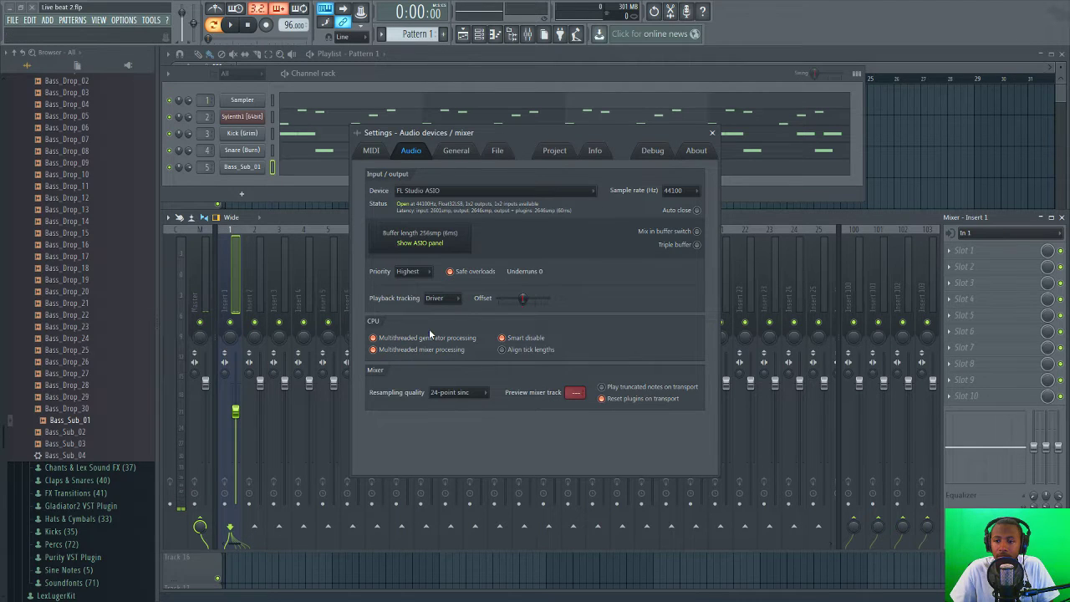
{"action": "left_click", "coordinate": [713, 134]}
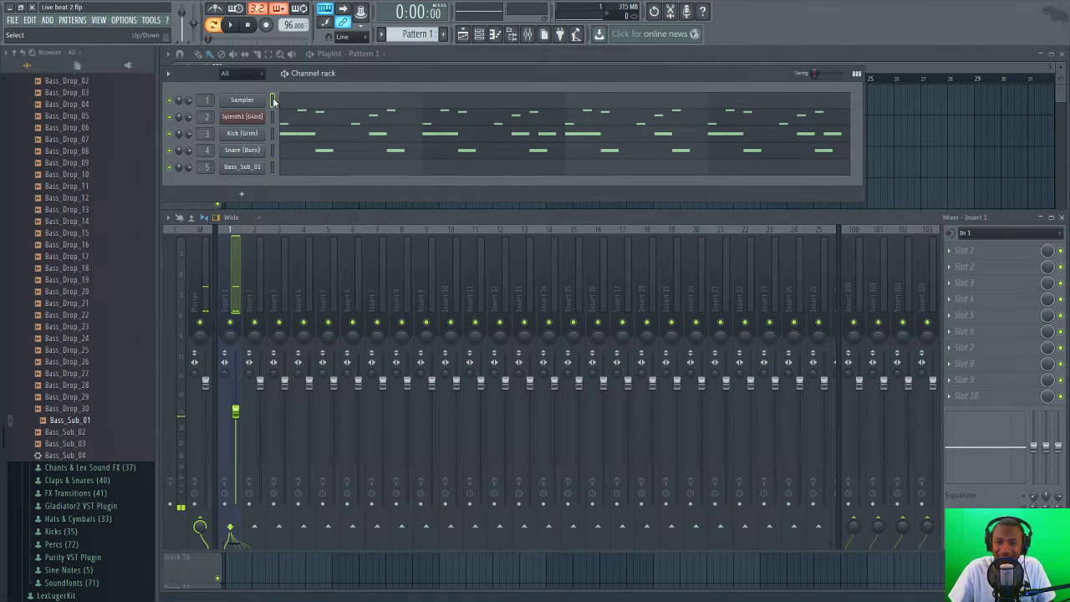
- Route all five channels to consecutive mixer tracks starting from Insert 1, and select the Bass_Sub_01 mixer track
{"action": "left_click", "coordinate": [273, 100], "text": "shift"}
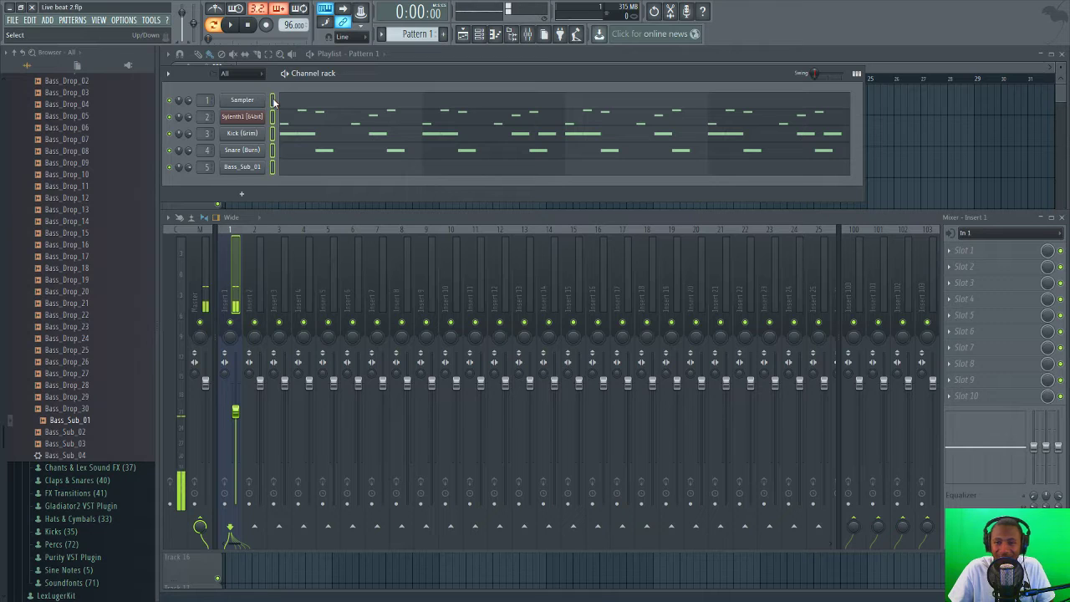
{"action": "right_click", "coordinate": [234, 277]}
{"action": "mouse_move", "coordinate": [288, 291]}
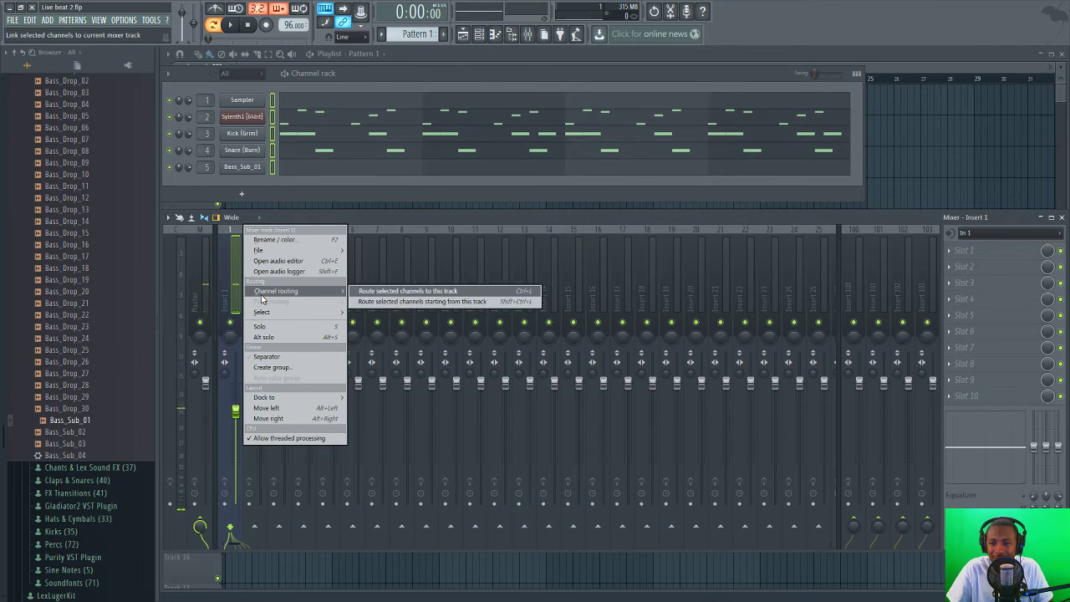
{"action": "left_click", "coordinate": [383, 301]}
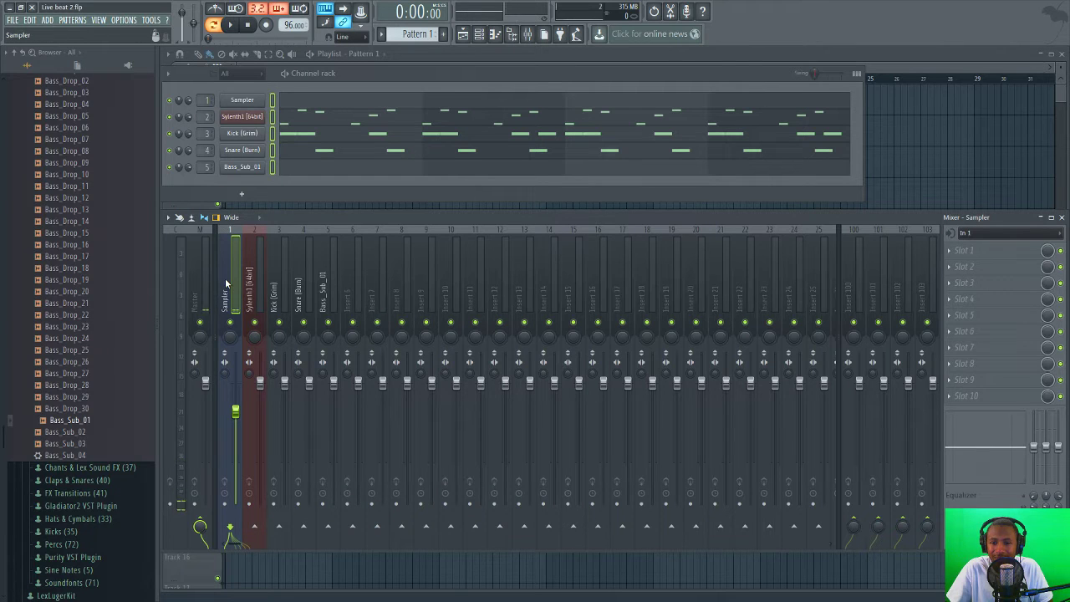
{"action": "left_click", "coordinate": [333, 276]}
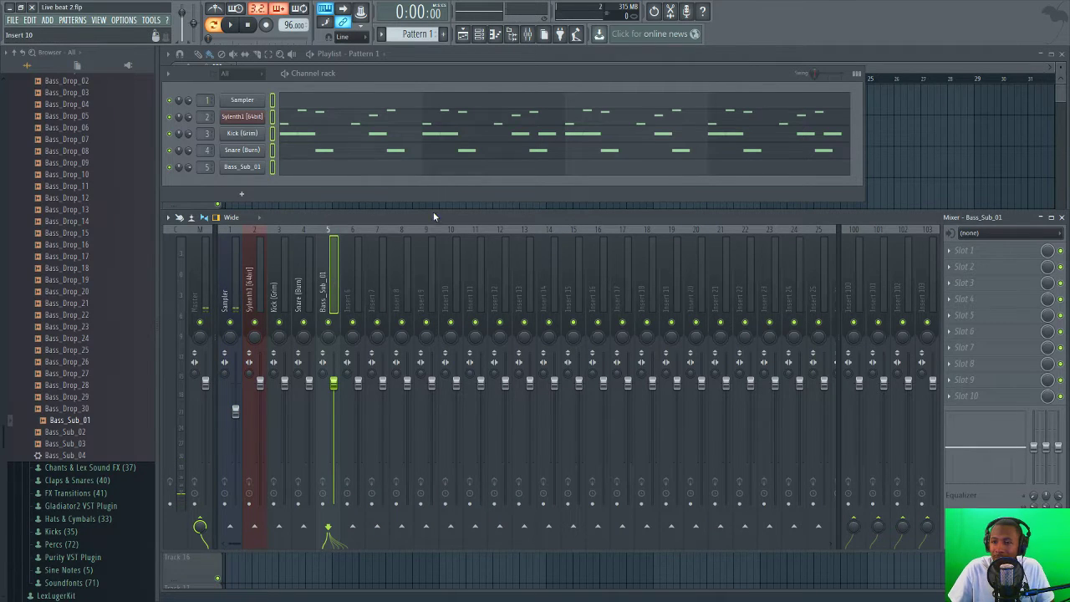
- Shape Bass_Sub_01's volume envelope with maximum hold, minimum decay and a lower sustain level
{"action": "left_click", "coordinate": [315, 167]}
{"action": "left_click", "coordinate": [241, 166]}
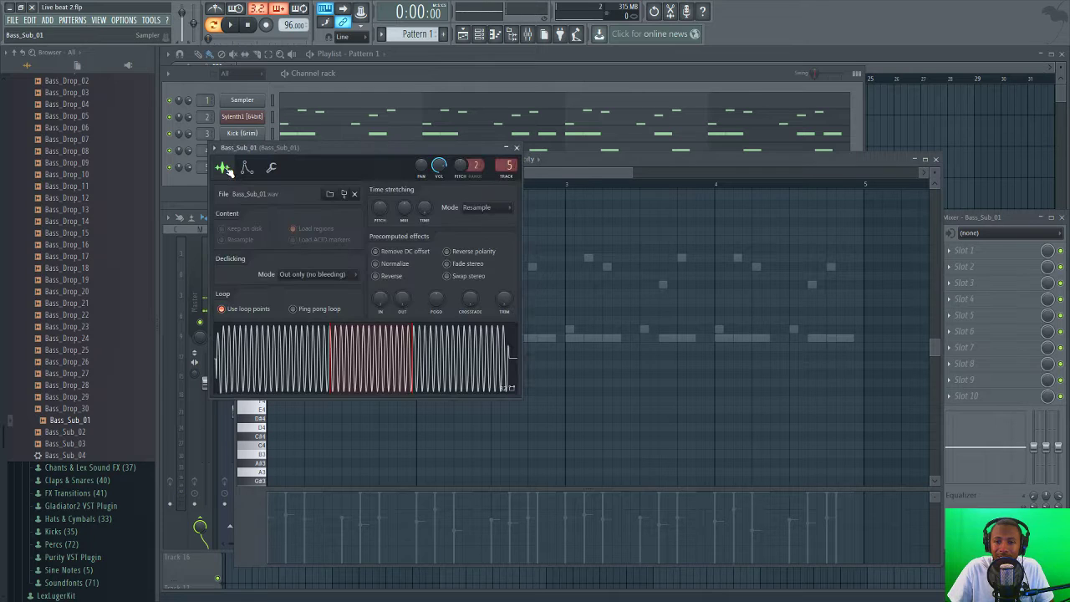
{"action": "left_click", "coordinate": [248, 168]}
{"action": "mouse_move", "coordinate": [245, 279]}
{"action": "left_mouse_down"}
{"action": "mouse_move", "coordinate": [245, 297]}
{"action": "mouse_move", "coordinate": [261, 251]}
{"action": "left_mouse_up"}
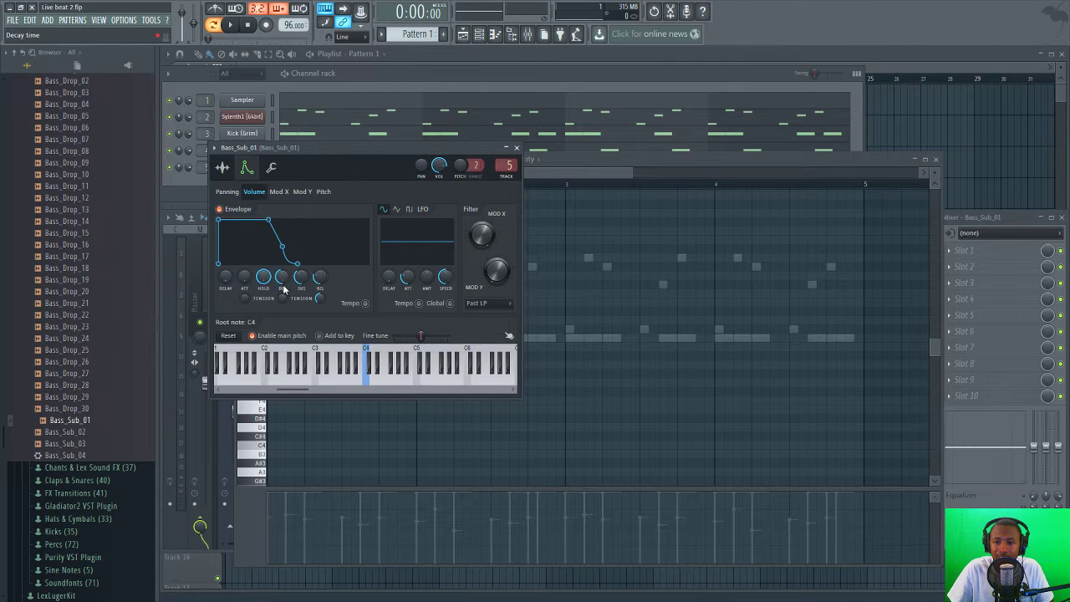
{"action": "left_click_drag", "start_coordinate": [298, 281], "coordinate": [299, 301]}
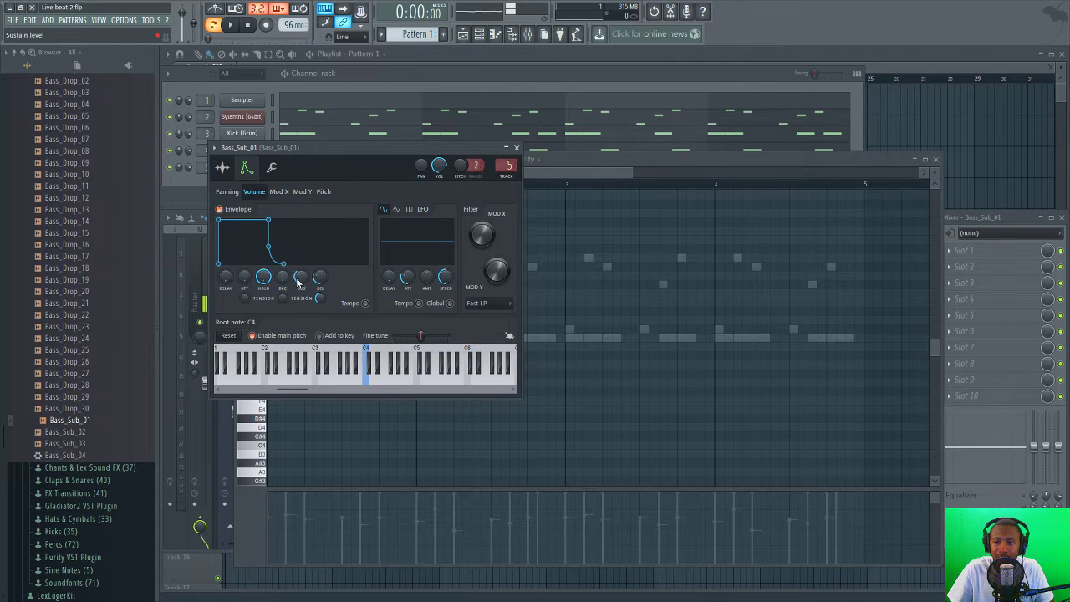
{"action": "left_click", "coordinate": [516, 148]}
- Place a C#4 note at the start of bar 1 in Bass_Sub_01's piano roll, lengthened to half a bar
{"action": "left_click", "coordinate": [494, 78]}
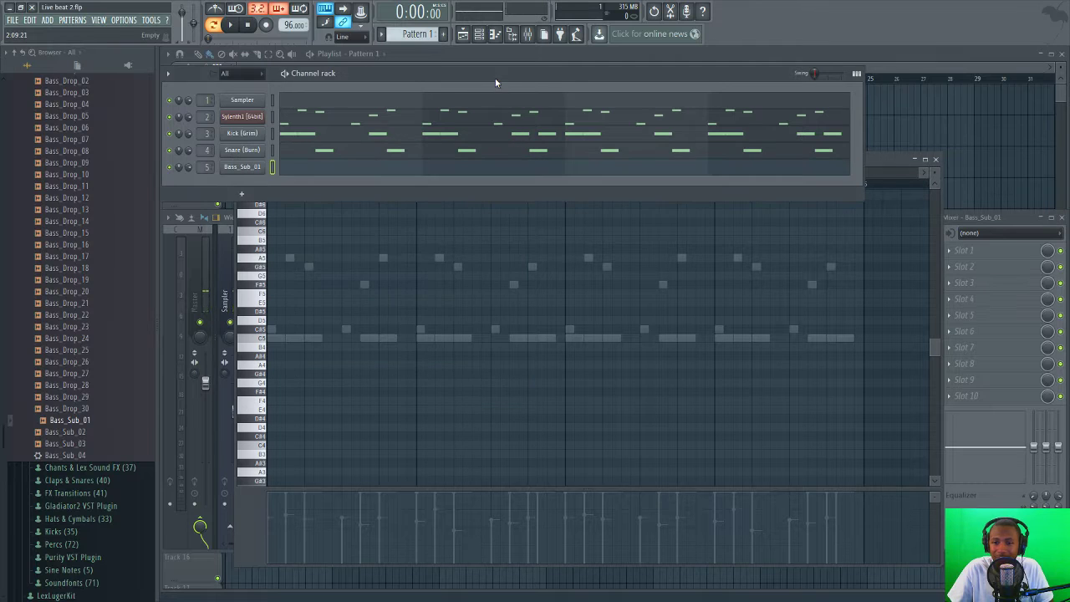
{"action": "left_click", "coordinate": [306, 176]}
{"action": "left_click", "coordinate": [292, 179]}
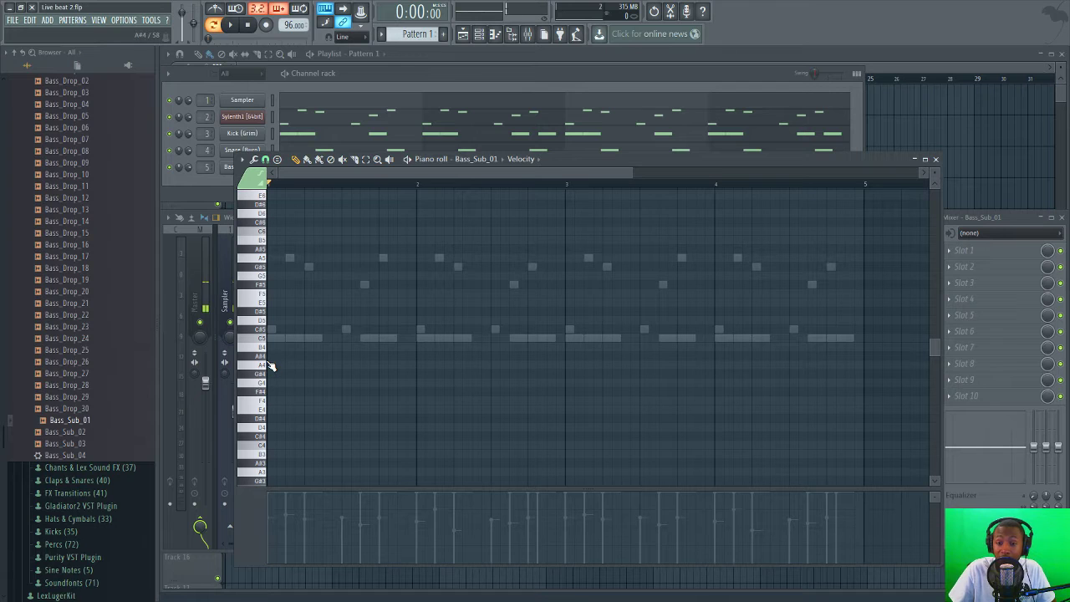
{"action": "left_click", "coordinate": [272, 437]}
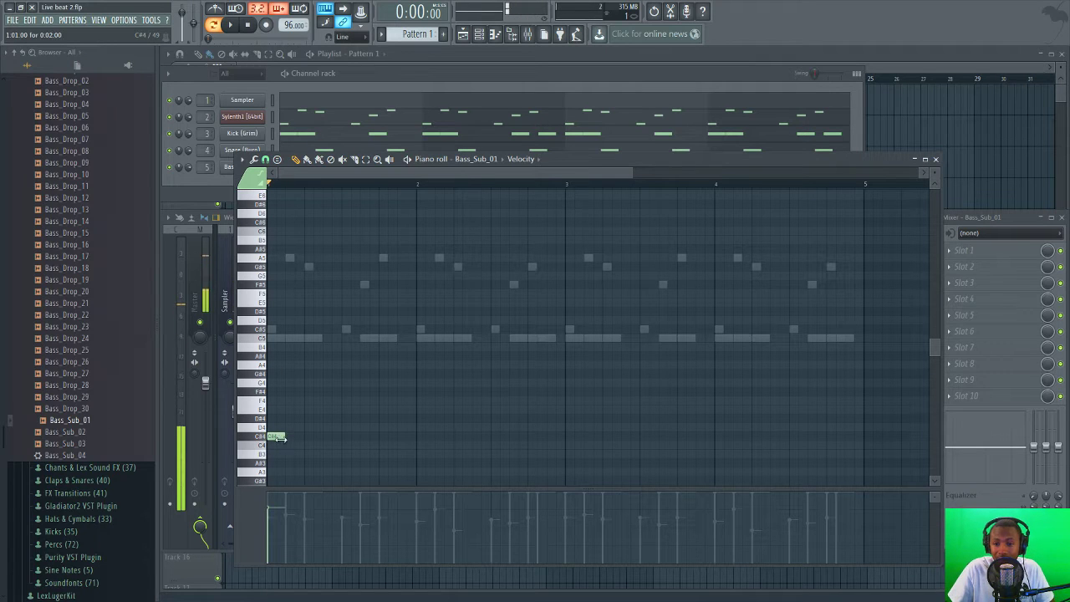
{"action": "left_click_drag", "start_coordinate": [287, 438], "coordinate": [342, 441]}
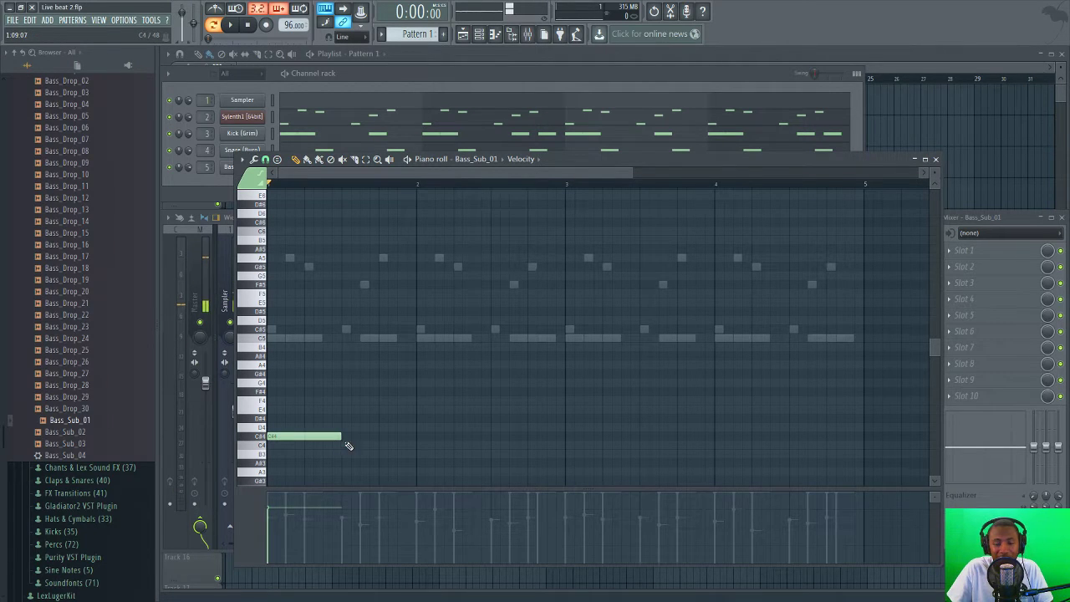
- Play back the pattern and add a second C#4 note, 5 steps long, at step 11 of bar 1
{"action": "key", "text": "space"}
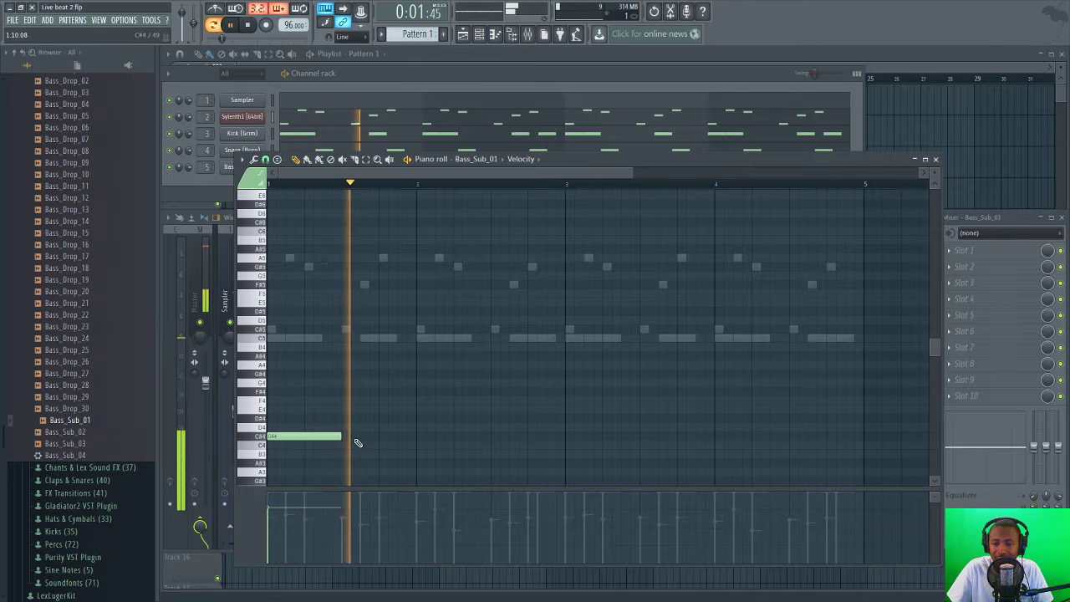
{"action": "key", "text": "space"}
{"action": "left_click", "coordinate": [362, 437]}
{"action": "key", "text": "space"}
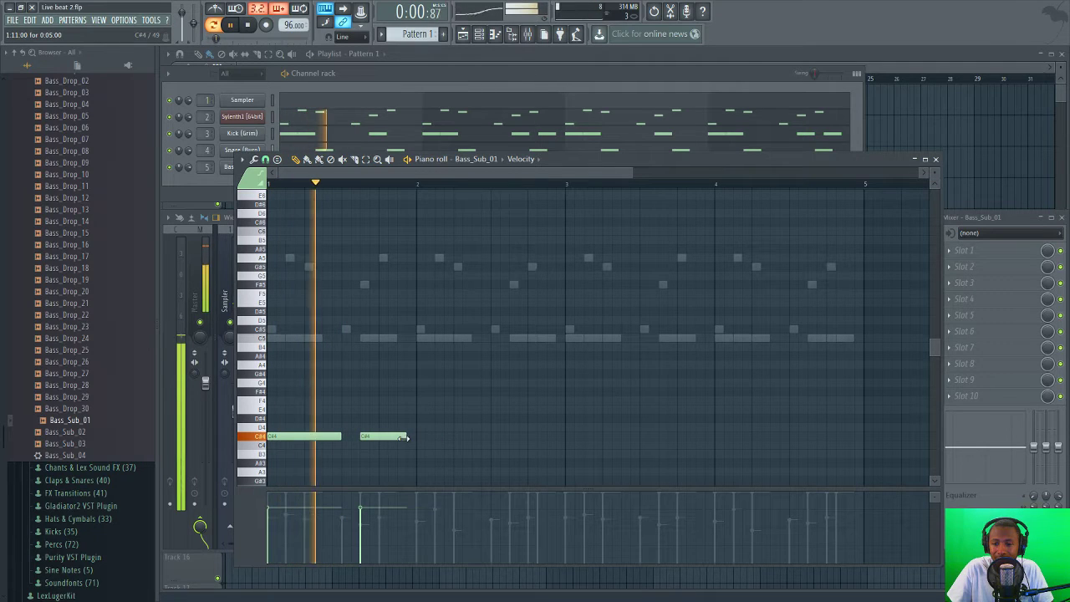
{"action": "left_click_drag", "start_coordinate": [433, 436], "coordinate": [405, 437]}
- Add C#4 notes at steps 1, 11 and 13 of bar 2, ending the last one at bar 3
{"action": "left_click", "coordinate": [418, 437]}
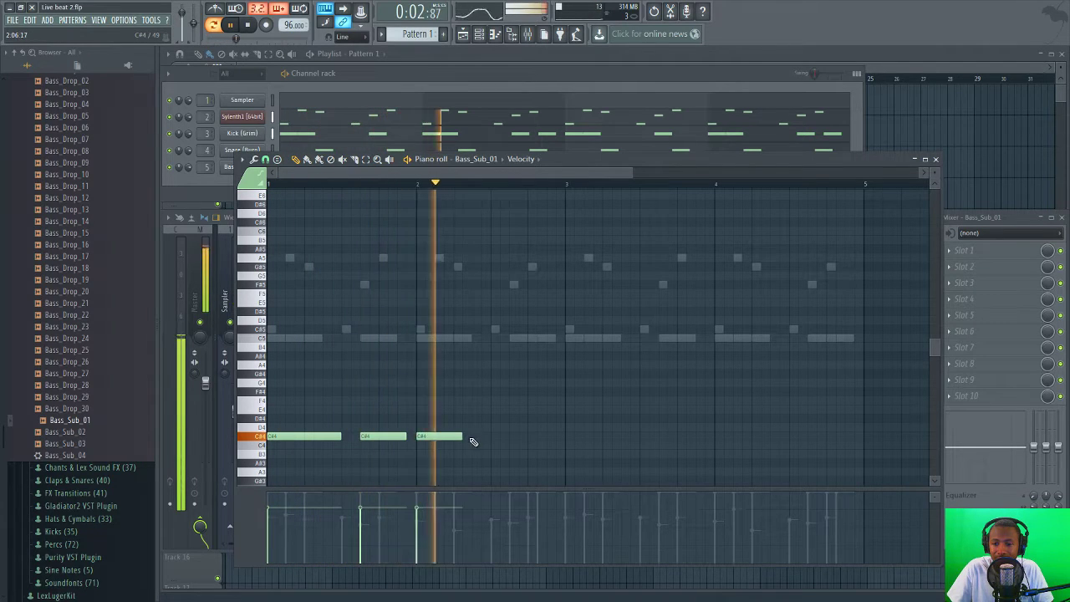
{"action": "left_click", "coordinate": [513, 436]}
{"action": "key", "text": "space"}
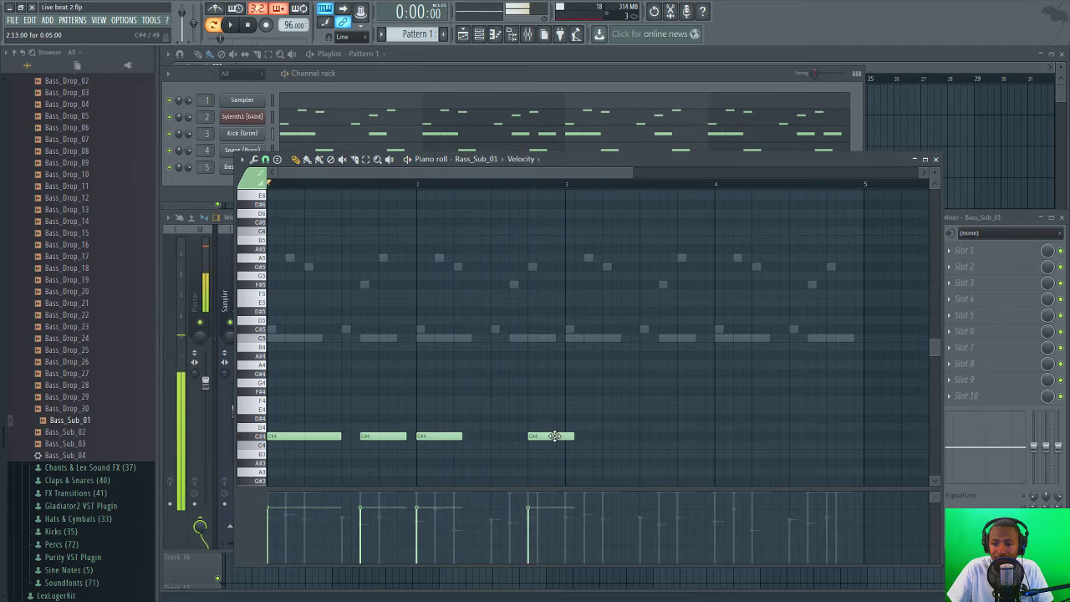
{"action": "mouse_move", "coordinate": [554, 436]}
{"action": "left_mouse_down"}
{"action": "mouse_move", "coordinate": [527, 438]}
{"action": "mouse_move", "coordinate": [569, 439]}
{"action": "left_mouse_up"}
{"action": "left_click", "coordinate": [531, 438]}
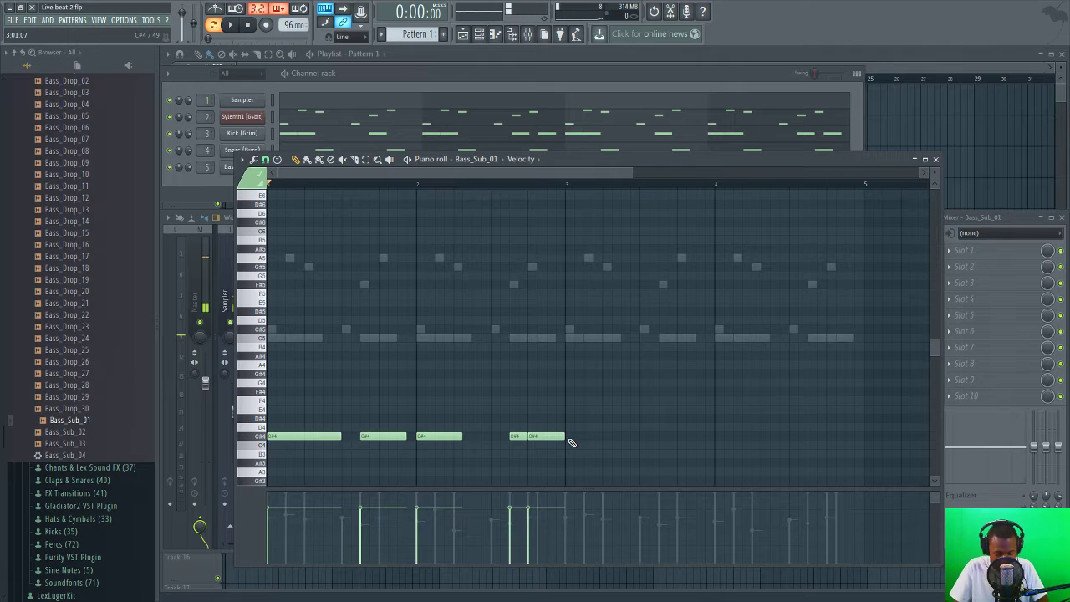
- Apply quick legato to the C#4 bass notes, duplicate the two-bar phrase into bars 3 and 4, and deselect
{"action": "key", "text": "ctrl+l"}
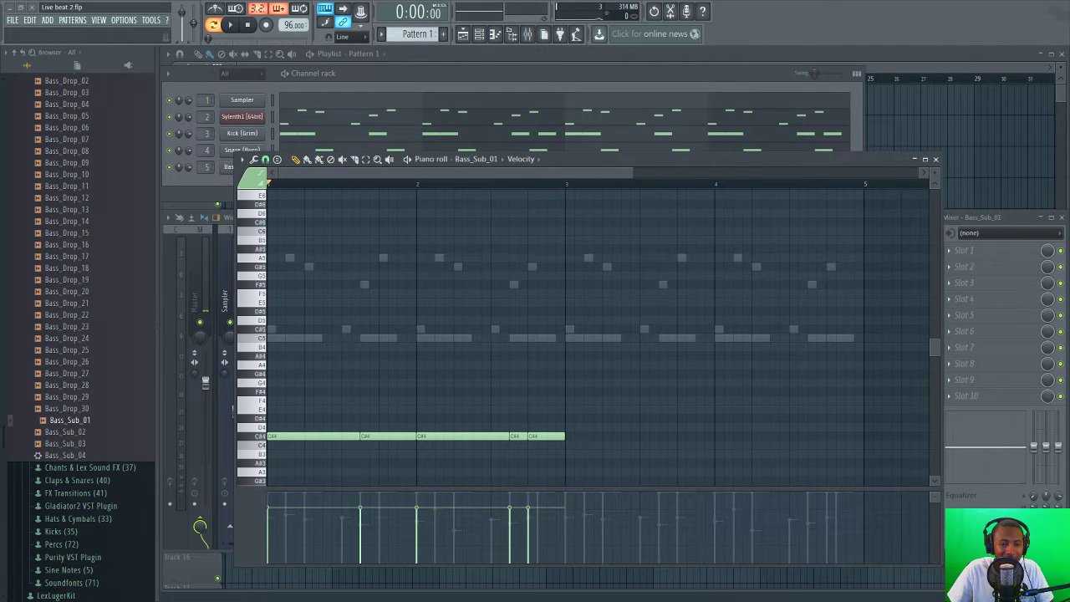
{"action": "left_click_drag", "start_coordinate": [589, 397], "coordinate": [285, 468]}
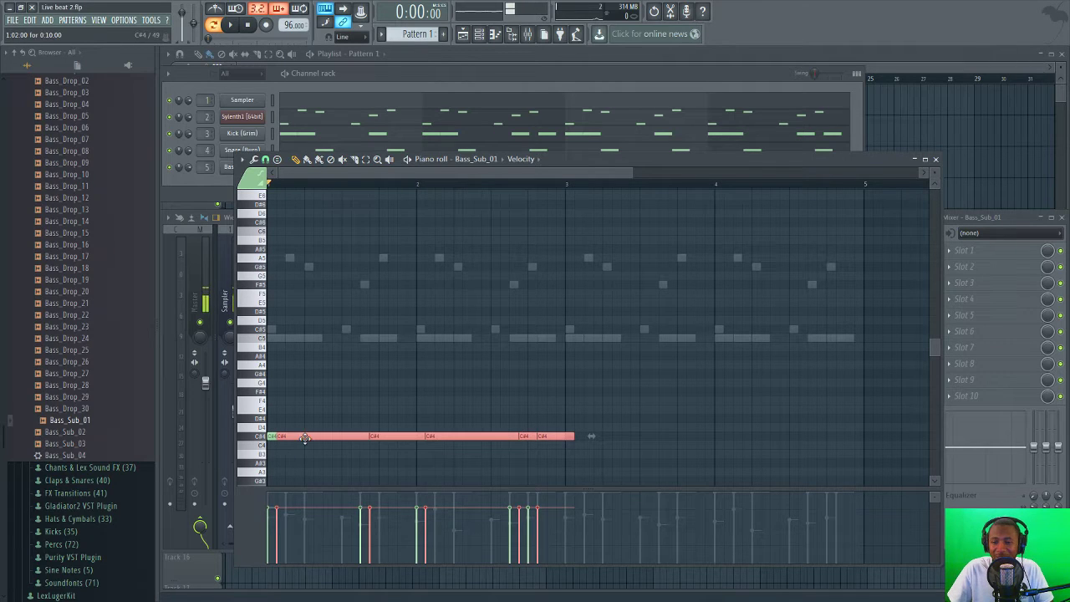
{"action": "key", "text": "ctrl+b"}
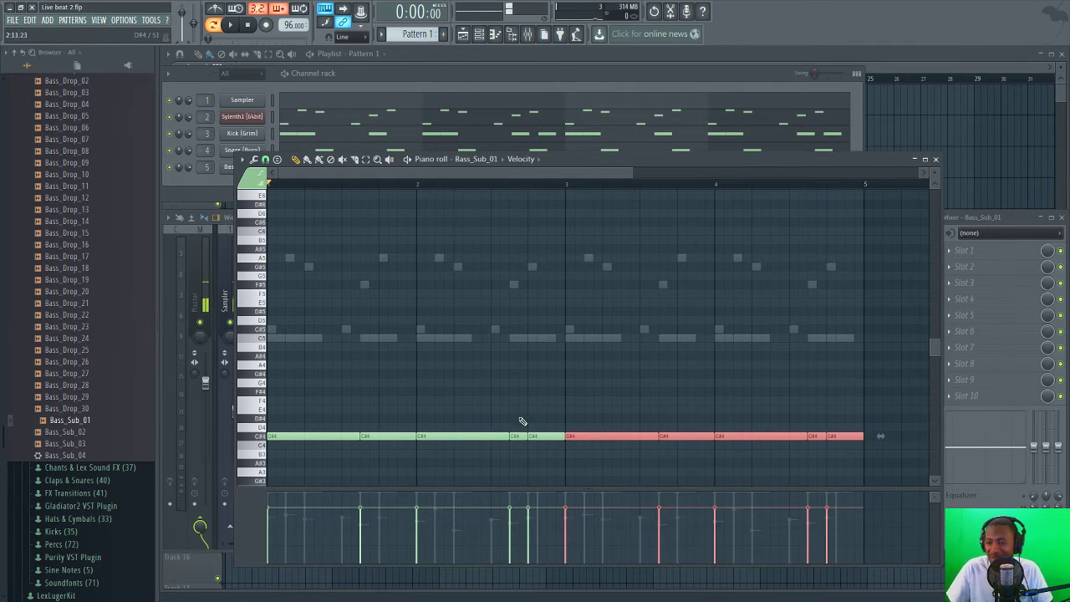
{"action": "key", "text": "ctrl+d"}
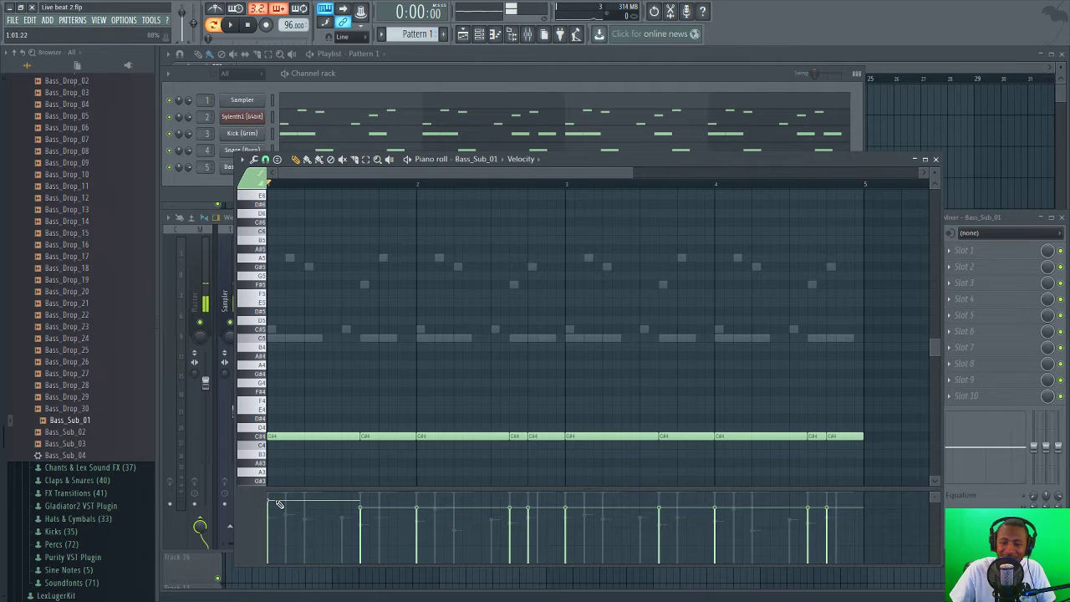
- Raise the velocity of all C#4 bass notes to the maximum and play back the pattern
{"action": "scroll", "coordinate": [582, 241], "scroll_direction": "right", "scroll_amount": 3}
{"action": "key", "text": "space"}
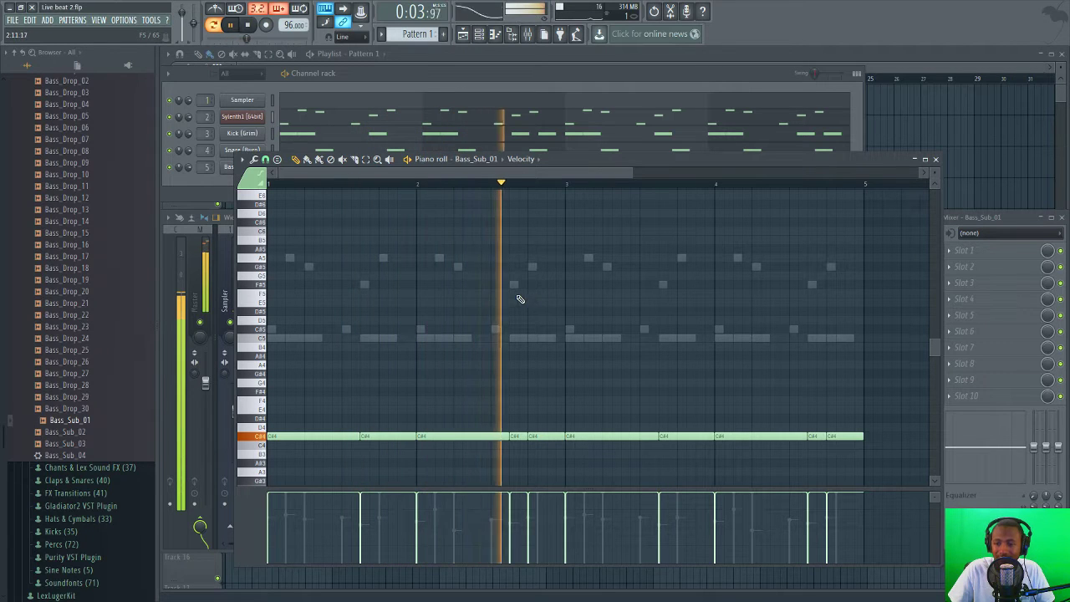
{"action": "key", "text": "space"}
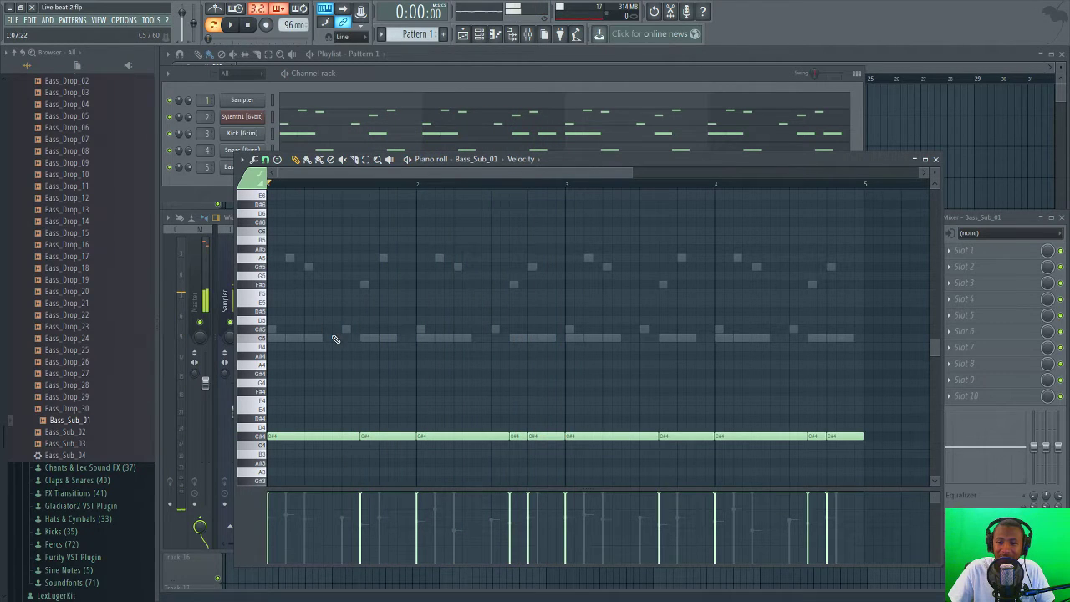
- Add a four-step C#5 note at step 8 of bar 1 and turn it into a slide note
{"action": "left_click", "coordinate": [335, 329]}
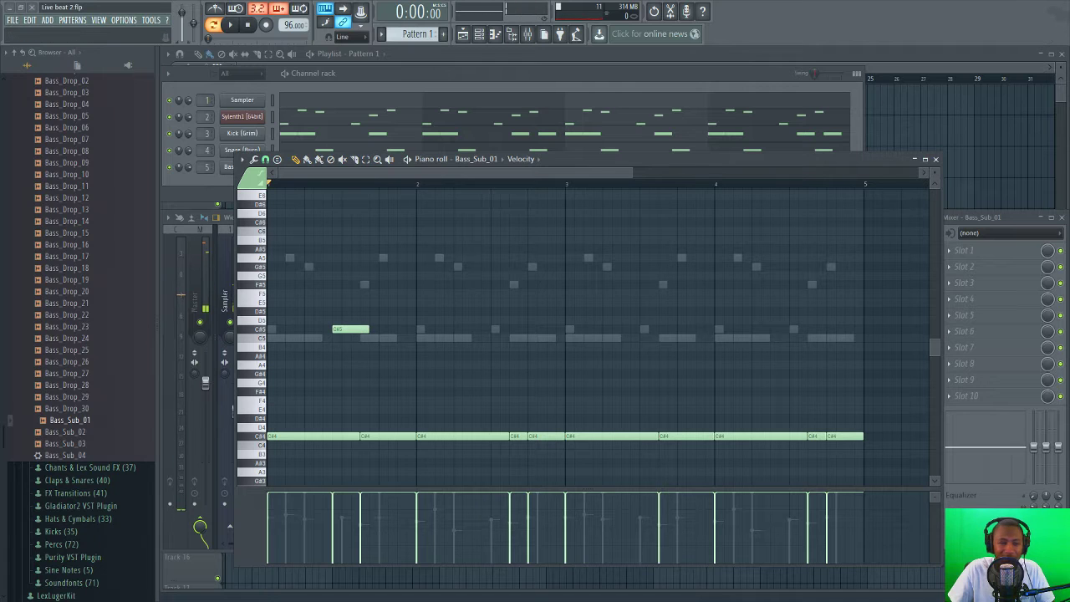
{"action": "double_click", "coordinate": [365, 331]}
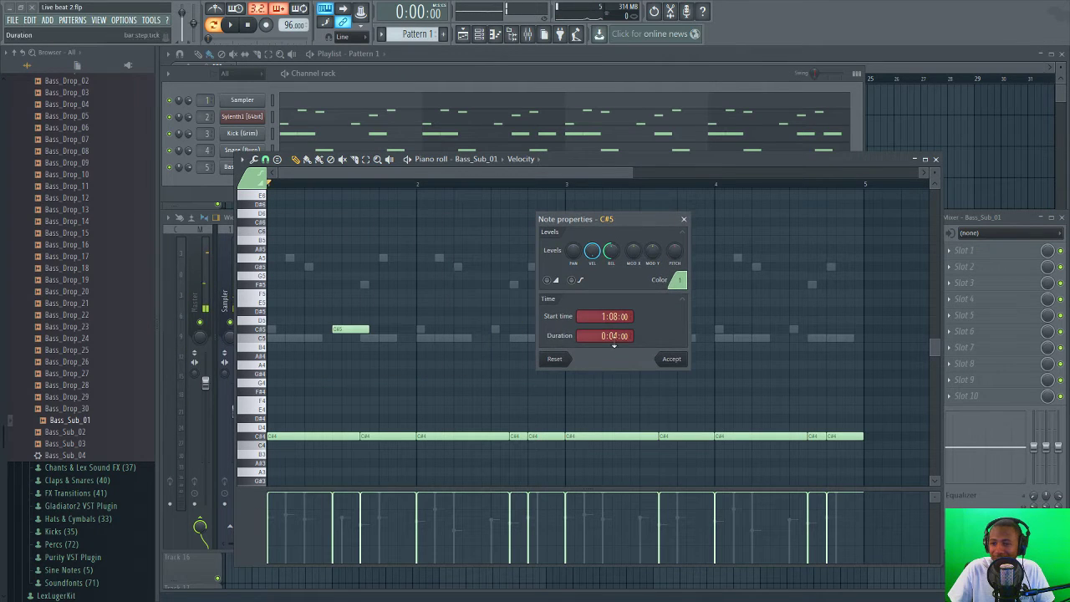
{"action": "left_click", "coordinate": [674, 359]}
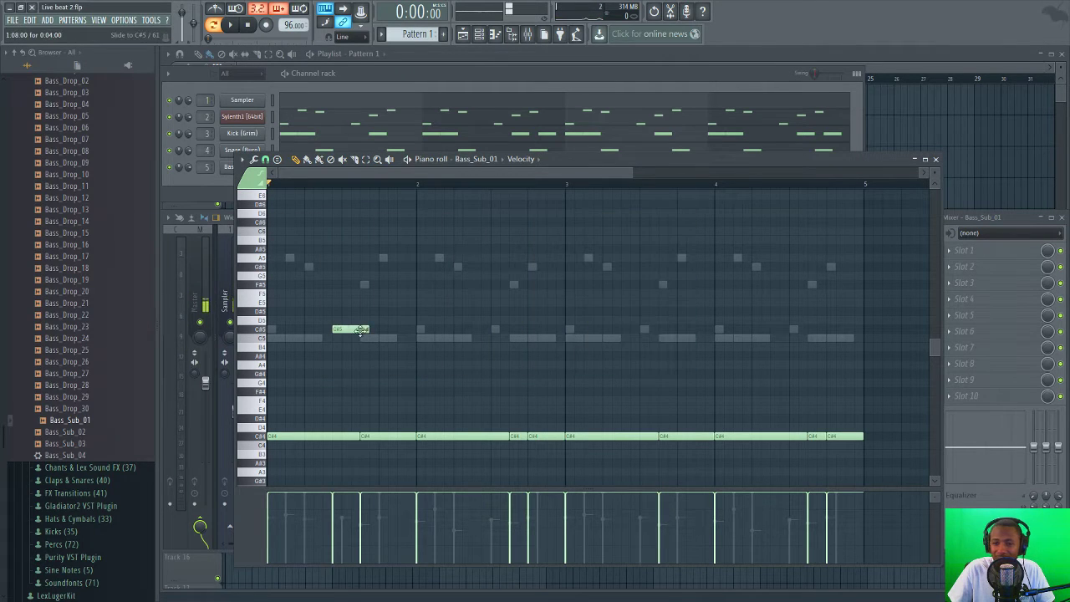
- Shorten the C#5 slide note to two steps and move it to step 7 of bar 1, auditioning it with playback
{"action": "key", "text": "space"}
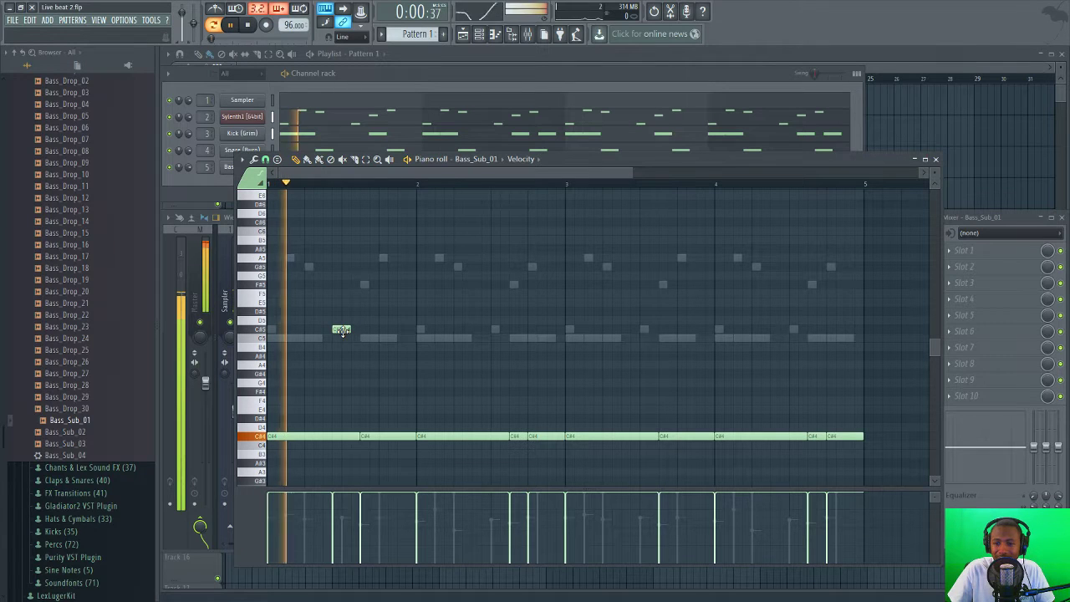
{"action": "key", "text": "space"}
{"action": "left_click_drag", "start_coordinate": [343, 331], "coordinate": [332, 329]}
{"action": "key", "text": "space"}
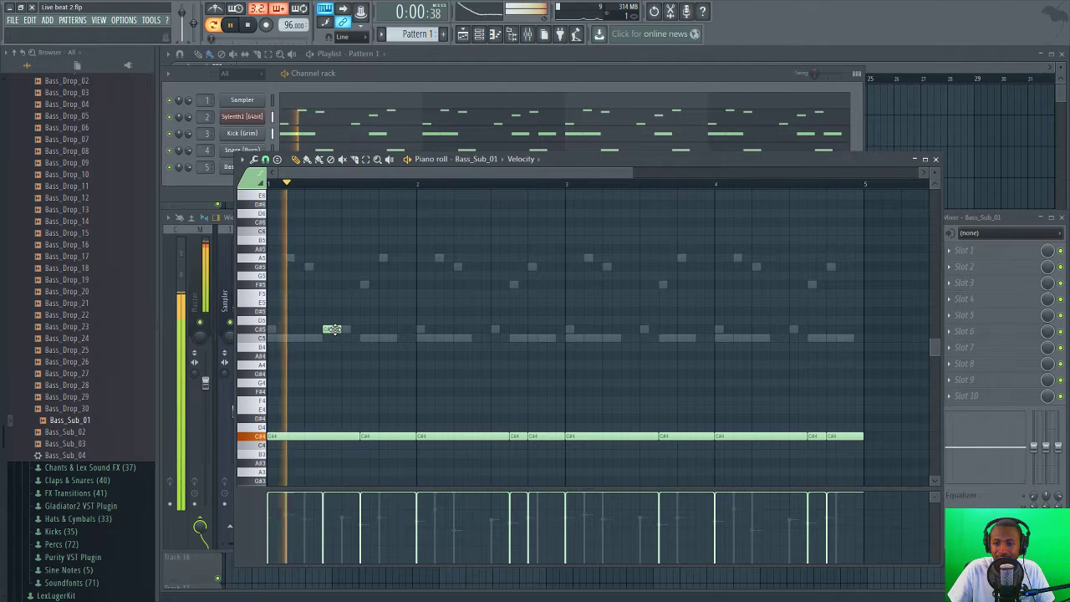
- Try the C#5 slide note at step 9 of bar 1 during playback and return it to step 7
{"action": "key", "text": "space"}
{"action": "key", "text": "space"}
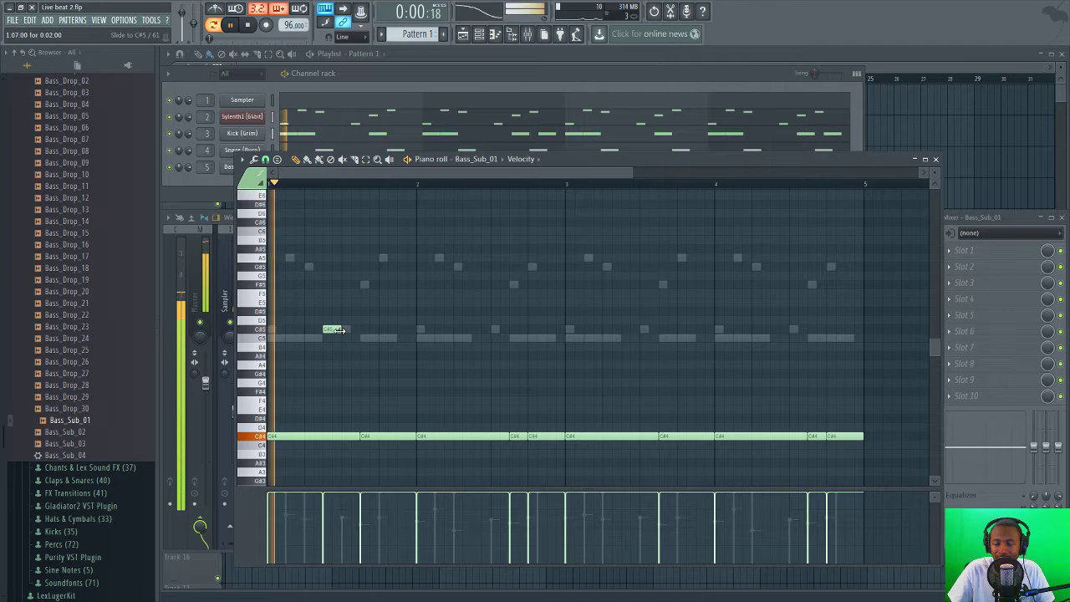
{"action": "key", "text": "space"}
{"action": "left_click", "coordinate": [332, 330]}
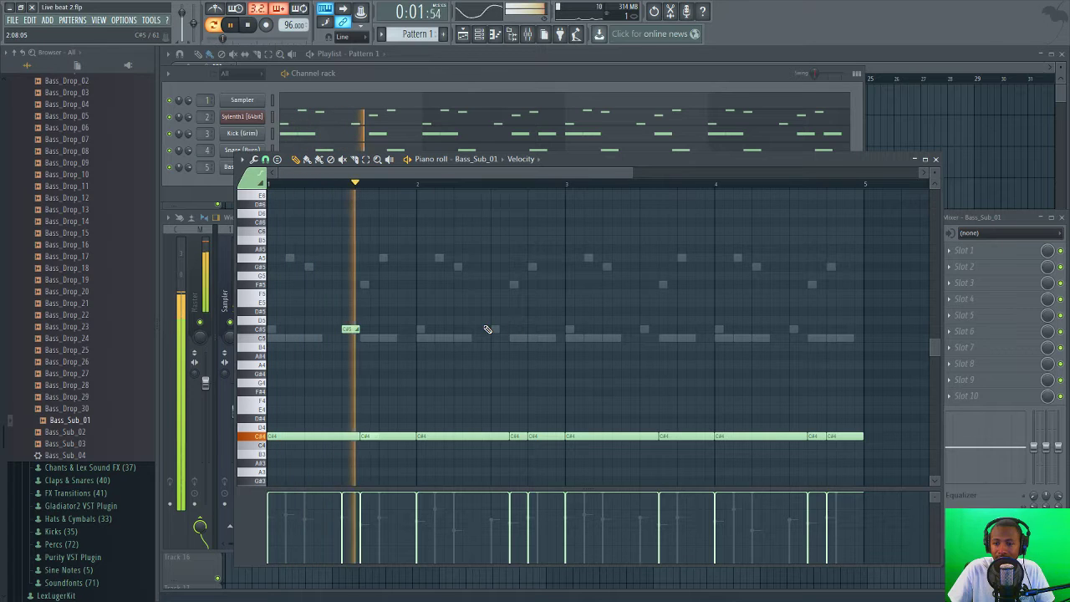
{"action": "key", "text": "space"}
{"action": "key", "text": "space"}
{"action": "left_click_drag", "start_coordinate": [358, 330], "coordinate": [349, 335]}
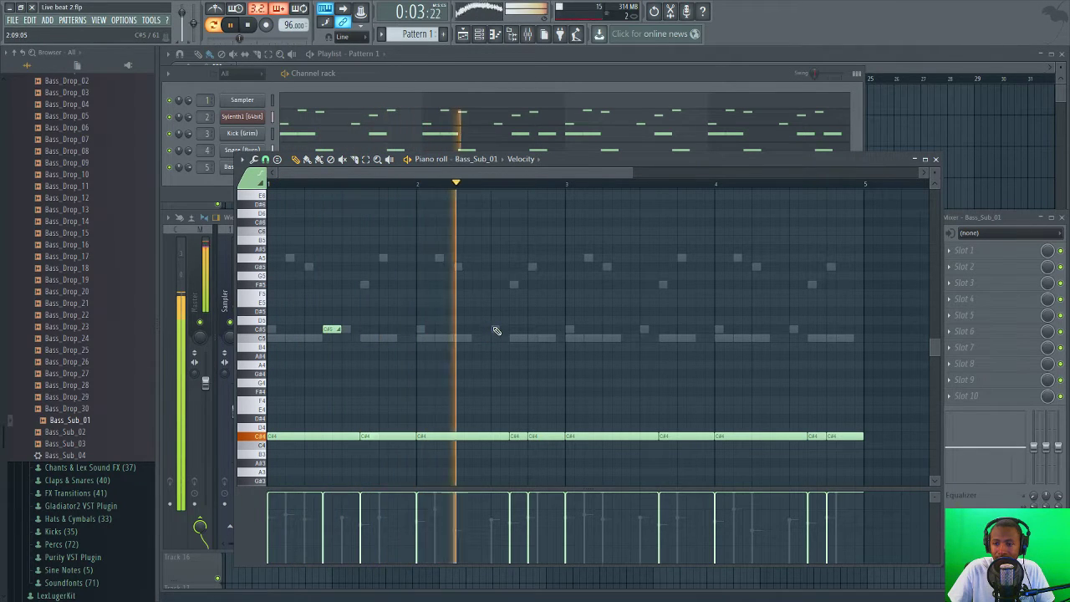
- Add slide notes in bar 2: a one-step C#5 at step 7 and a two-step C#4 at step 9
{"action": "key", "text": "space"}
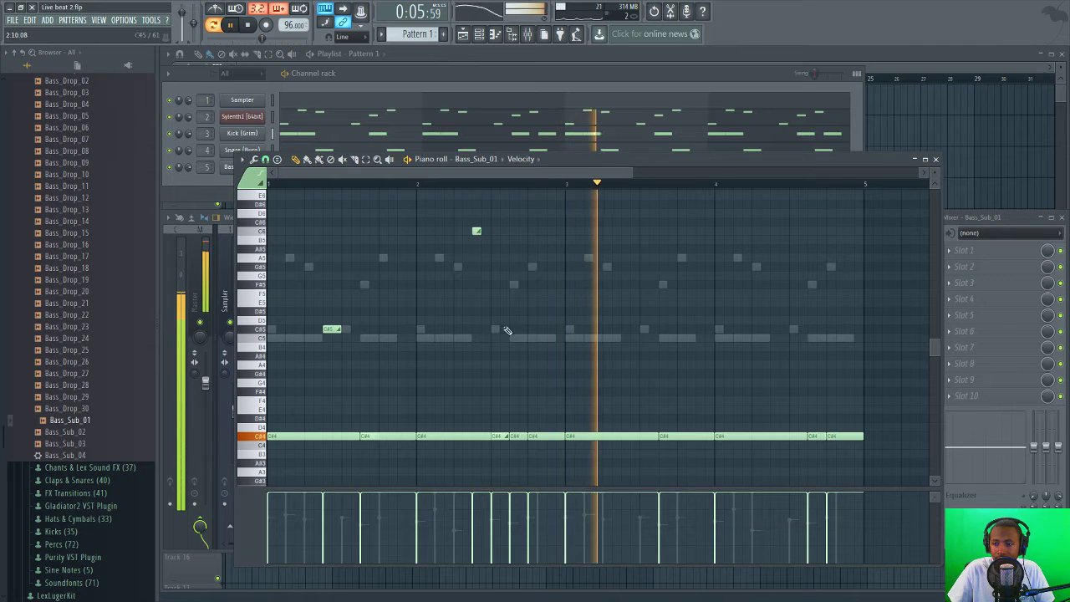
{"action": "key", "text": "space"}
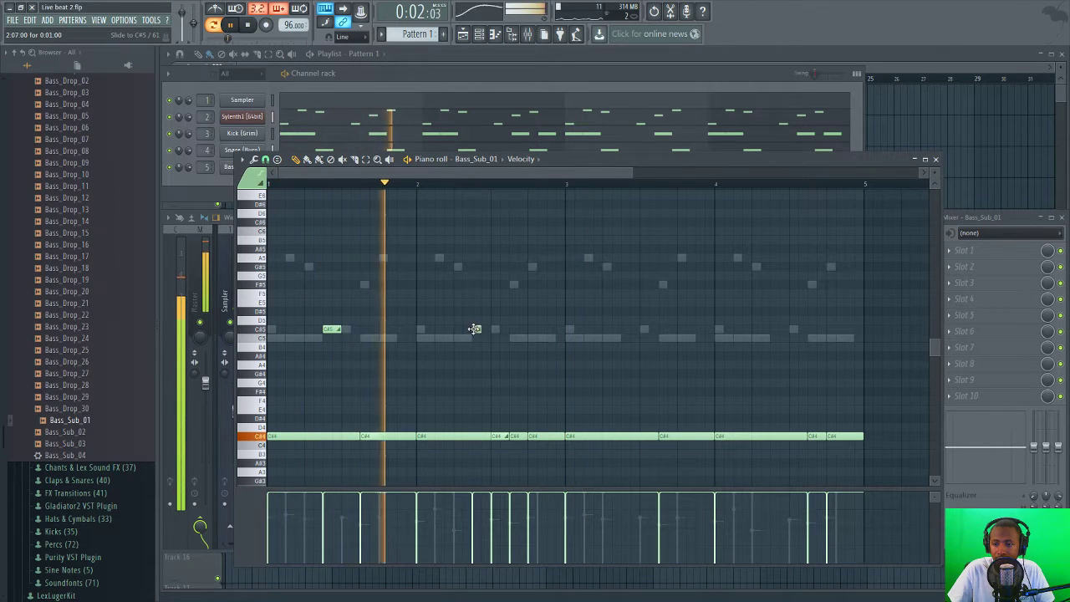
{"action": "left_click", "coordinate": [474, 329]}
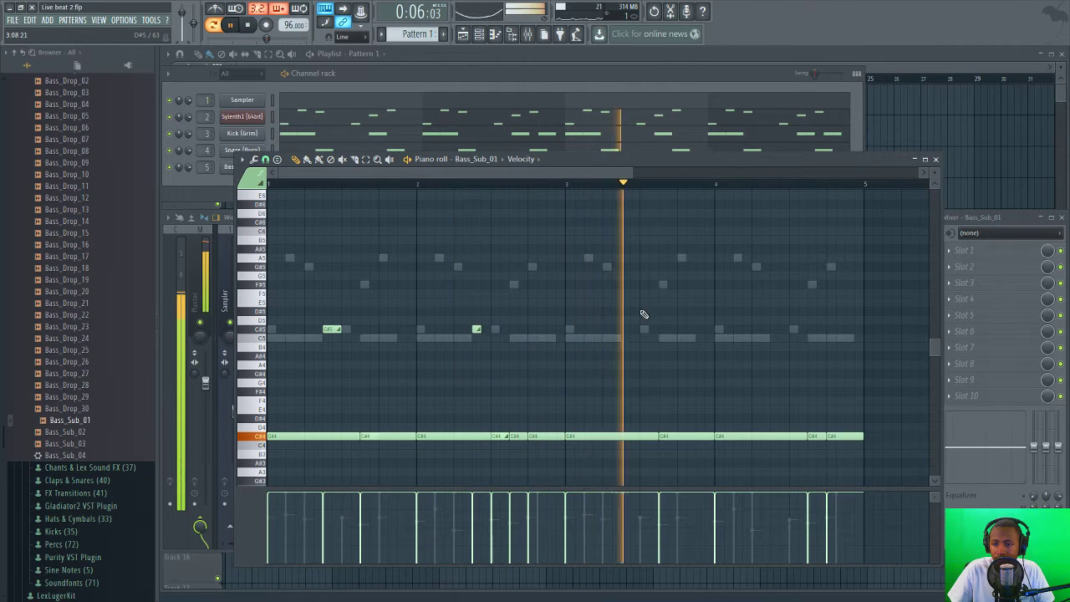
- Add C#5 slide notes at bar 3 step 7, bar 4 steps 7 and 9, and bar 2 step 15, plus C#6 at bar 4 step 8
{"action": "key", "text": "space"}
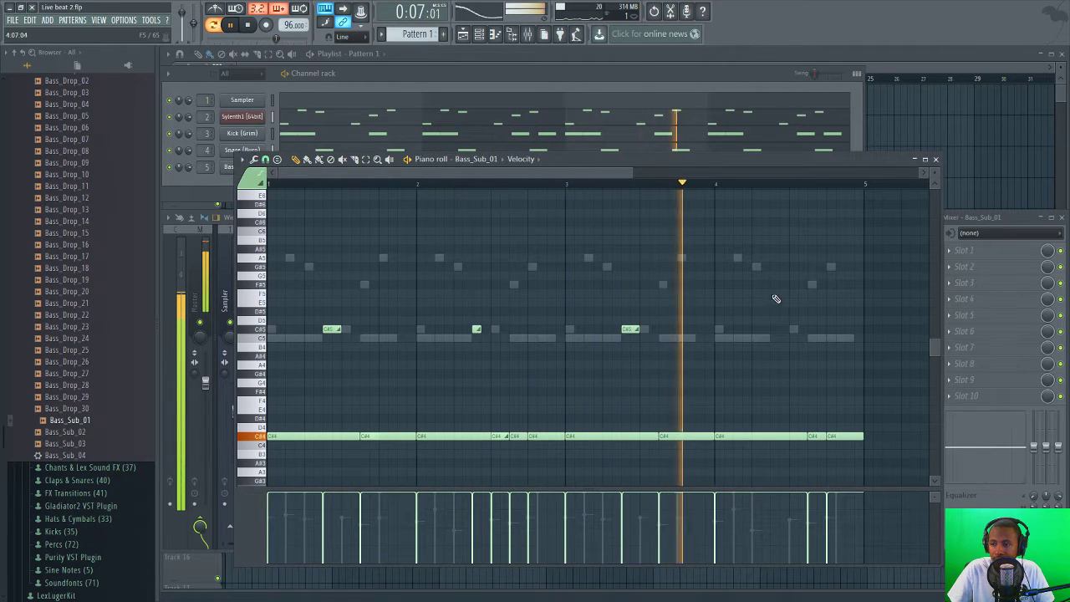
{"action": "key", "text": "space"}
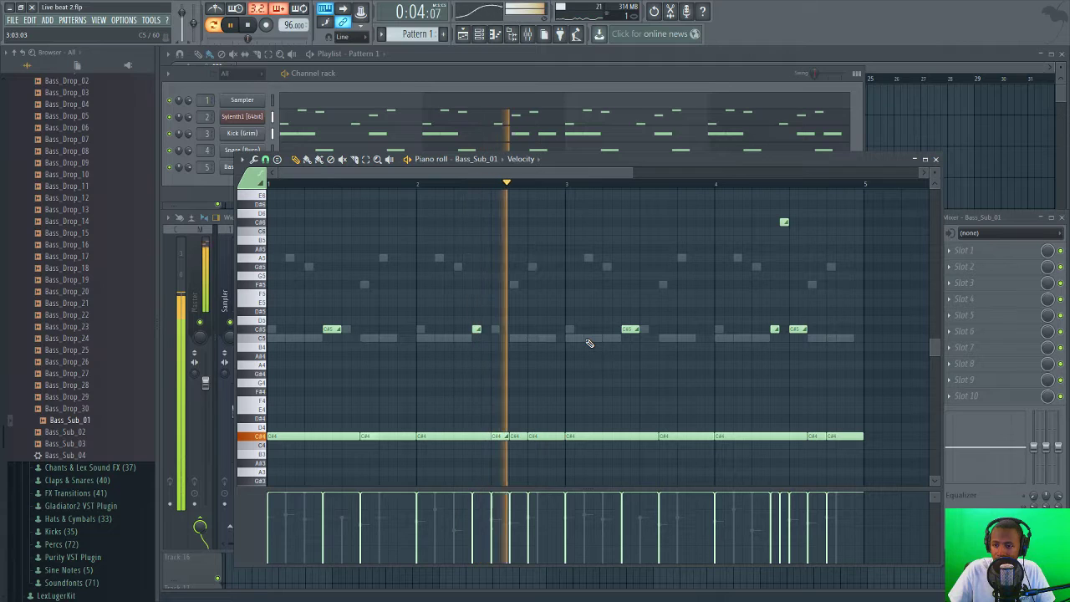
{"action": "key", "text": "space"}
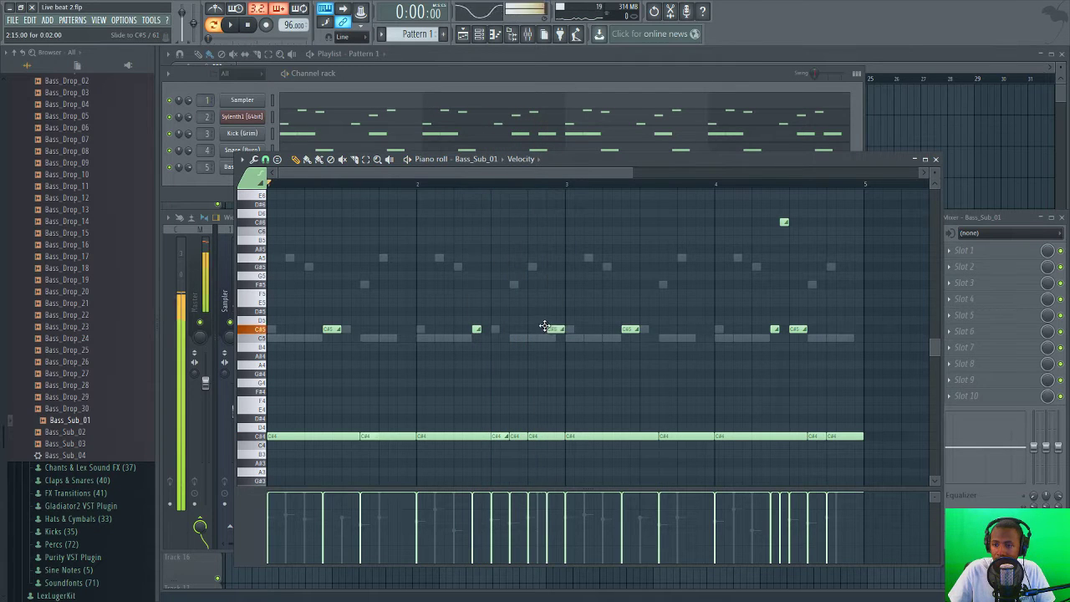
{"action": "key", "text": "space"}
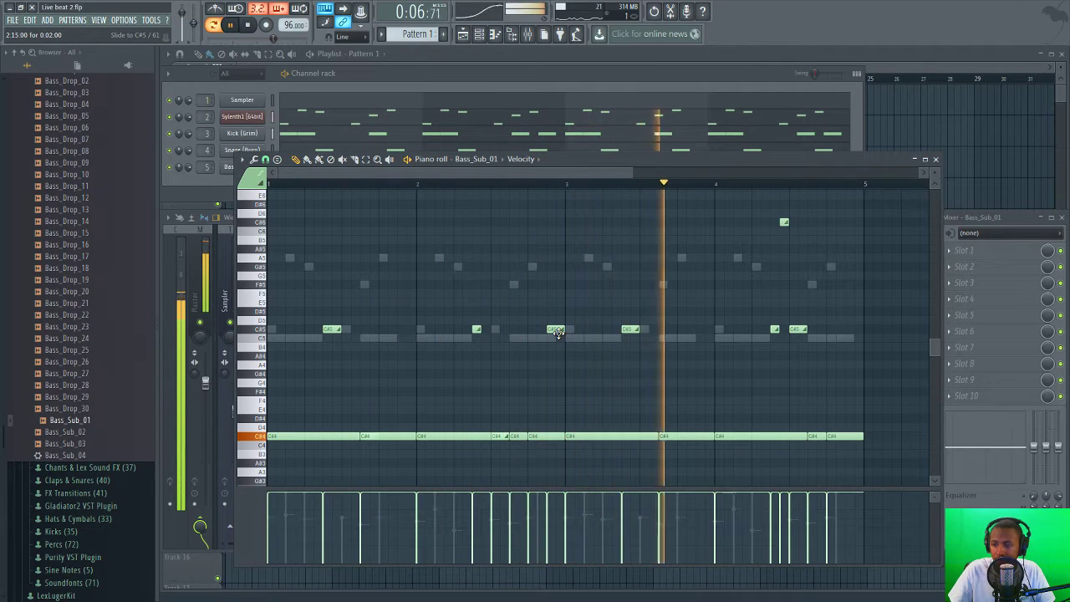
- Add one-step C#5 slide notes at step 15 of bar 3 and step 16 of bar 4, and save the project
{"action": "left_click", "coordinate": [705, 330]}
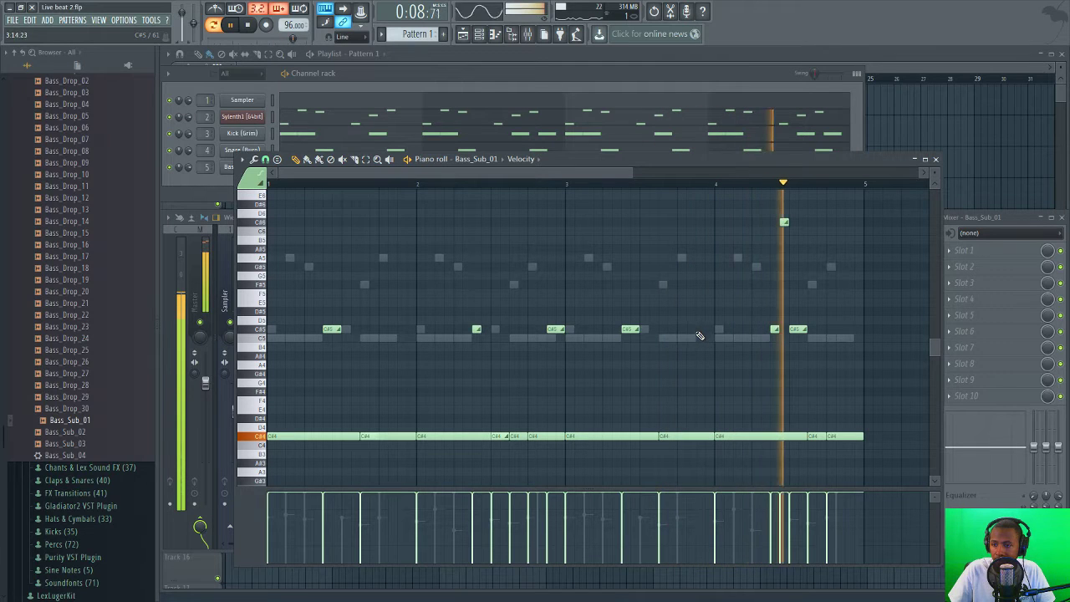
{"action": "left_click_drag", "start_coordinate": [710, 330], "coordinate": [704, 330]}
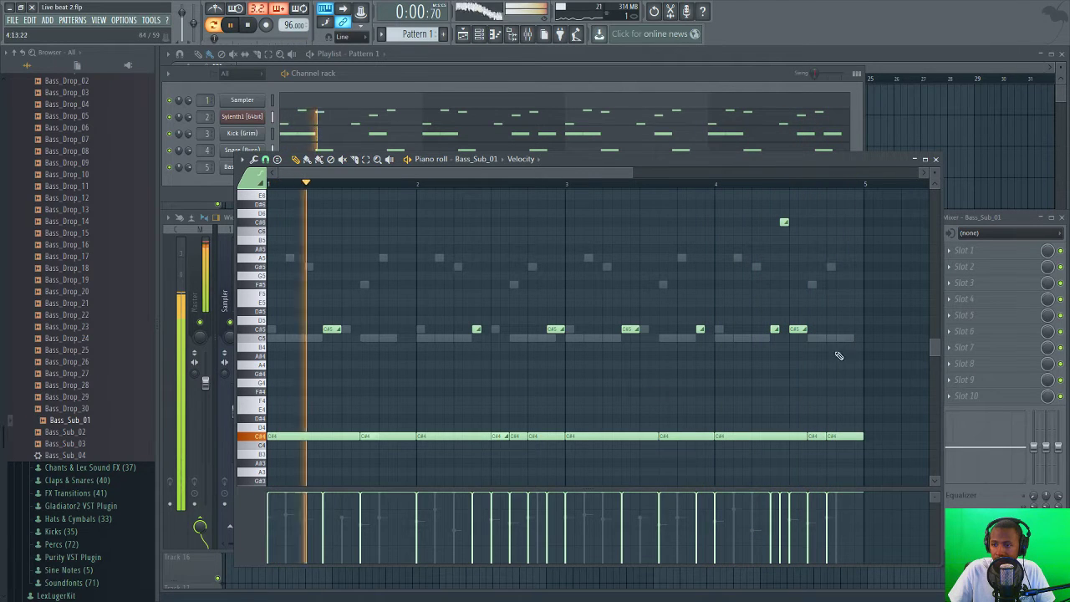
{"action": "key", "text": "space"}
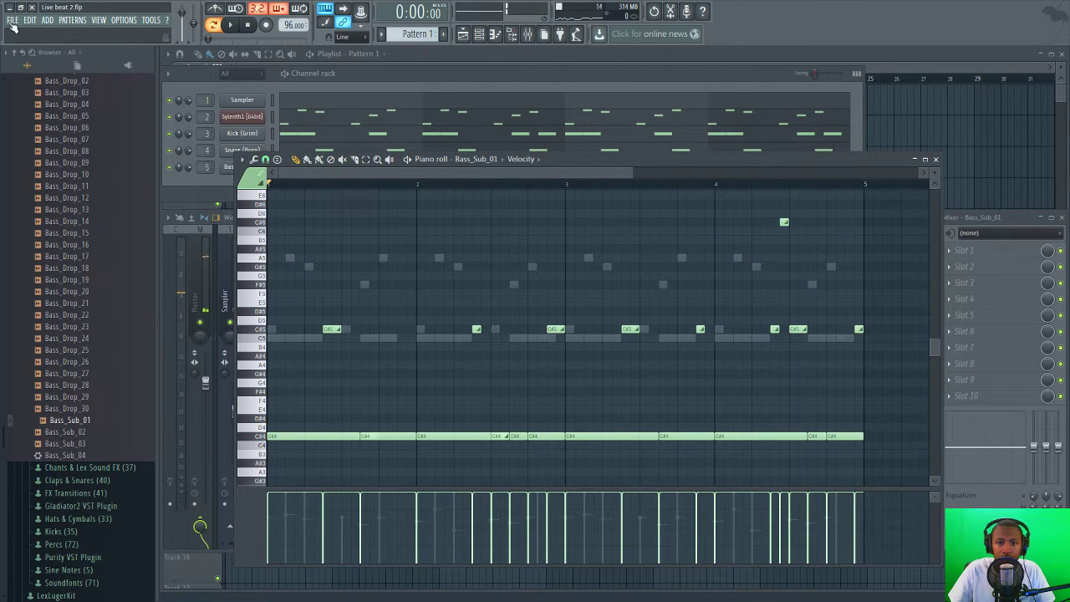
{"action": "left_click", "coordinate": [13, 20]}
{"action": "left_click", "coordinate": [25, 69]}
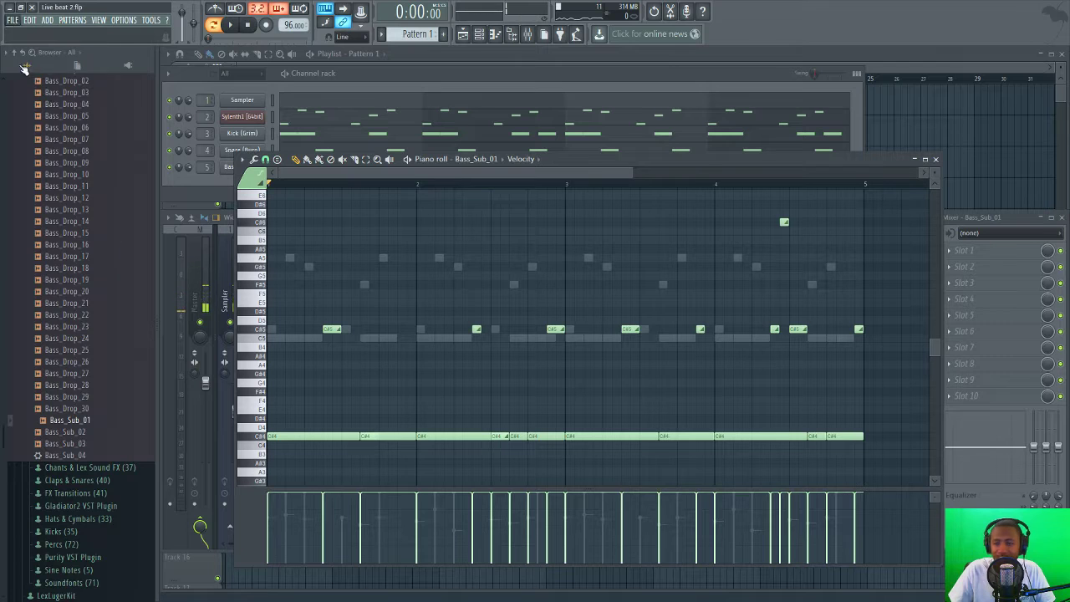
- Load FabFilter Saturn (Mono) x64 into effect slot 1 of the Bass_Sub_01 mixer track
{"action": "left_click", "coordinate": [1008, 220]}
{"action": "left_click", "coordinate": [974, 250]}
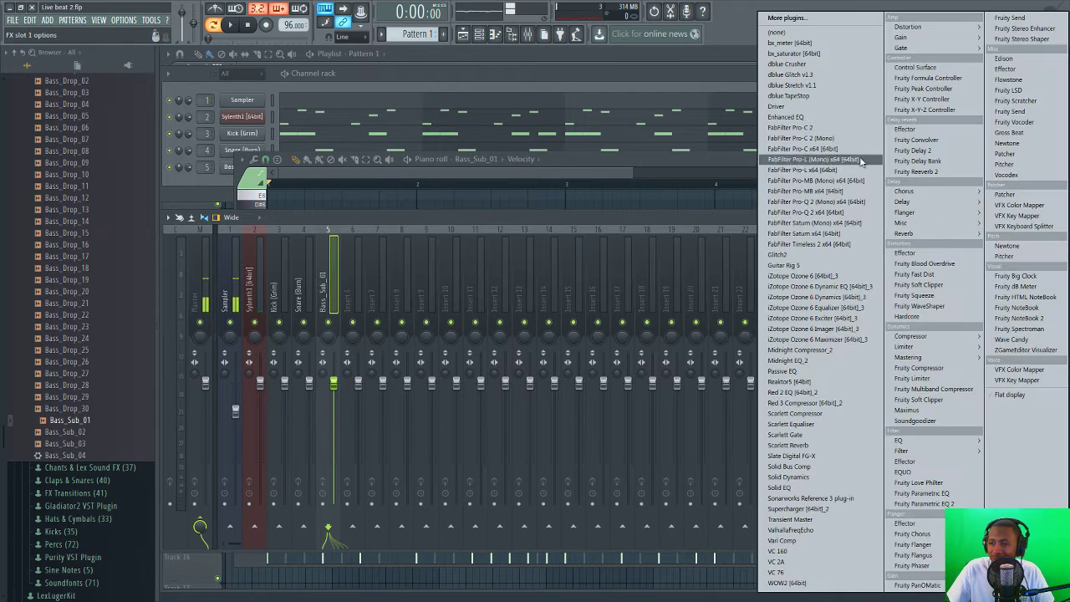
{"action": "left_click", "coordinate": [824, 224]}
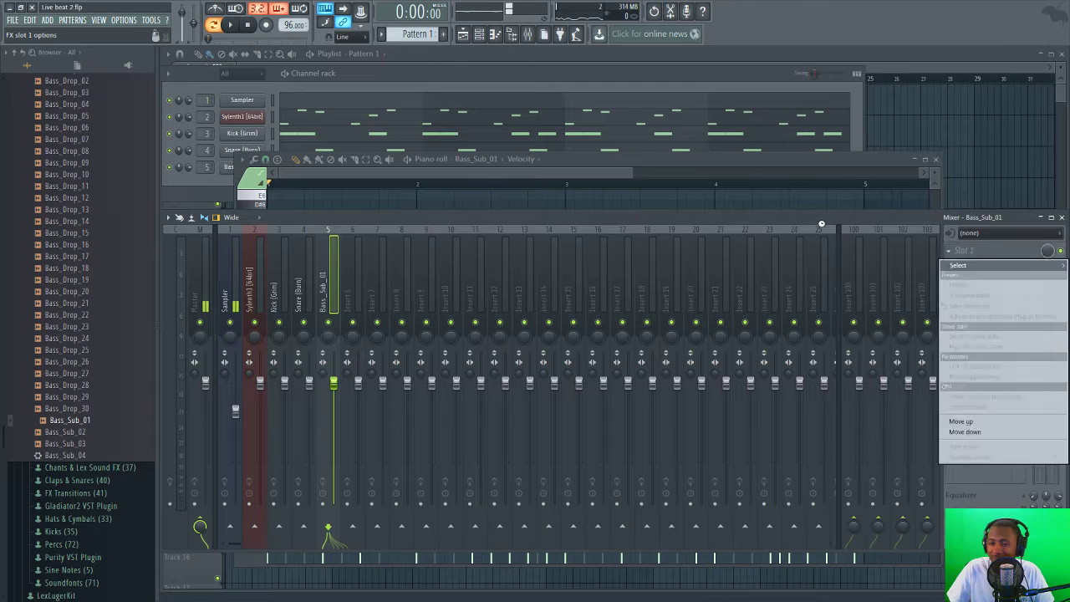
- Set Saturn's drive to about 52 %, style to Gentle Saturation and mix to about 60 % during playback, and close the plugin
{"action": "left_click_drag", "start_coordinate": [435, 314], "coordinate": [439, 273]}
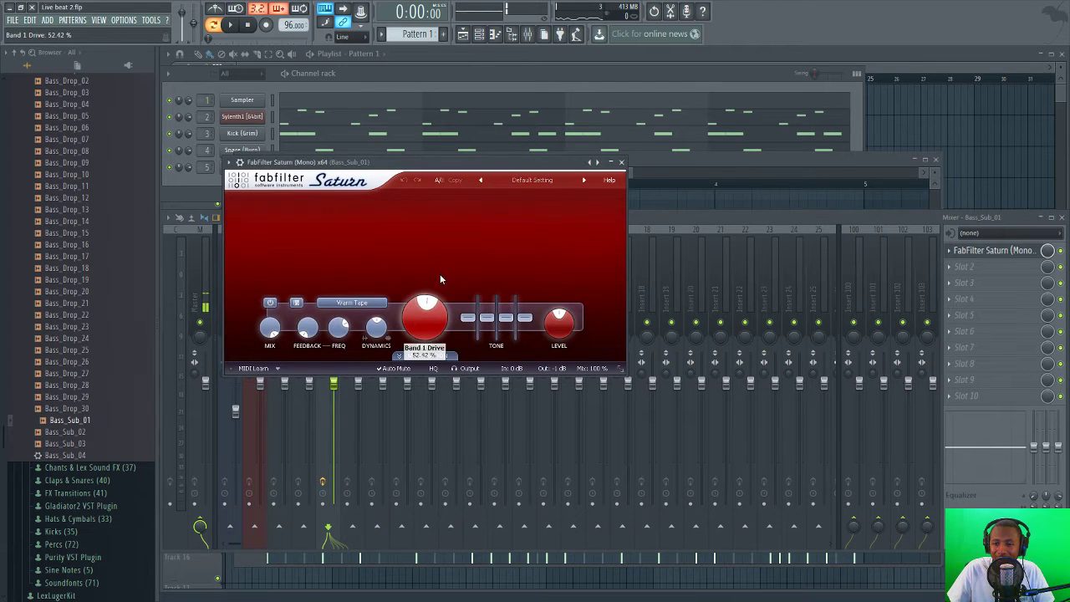
{"action": "left_click", "coordinate": [352, 302]}
{"action": "left_click", "coordinate": [361, 452]}
{"action": "key", "text": "space"}
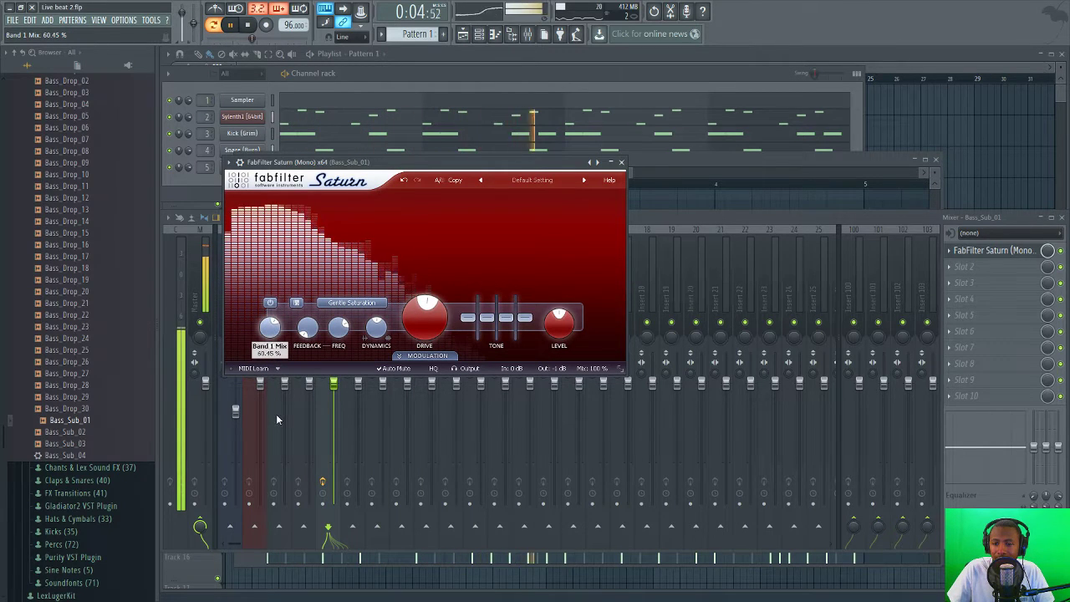
{"action": "left_click", "coordinate": [621, 162]}
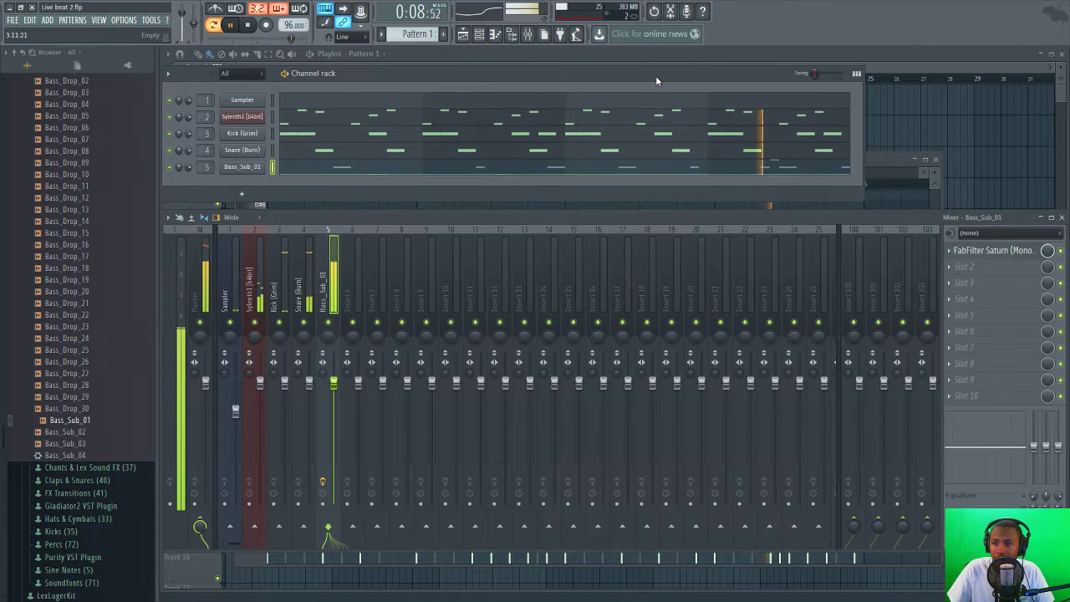
- Add a one-step C#5 slide note at step 15 of bar 1 and move bar 4's last C#5 slide note to step 15
{"action": "left_click", "coordinate": [655, 75]}
{"action": "left_click", "coordinate": [659, 161]}
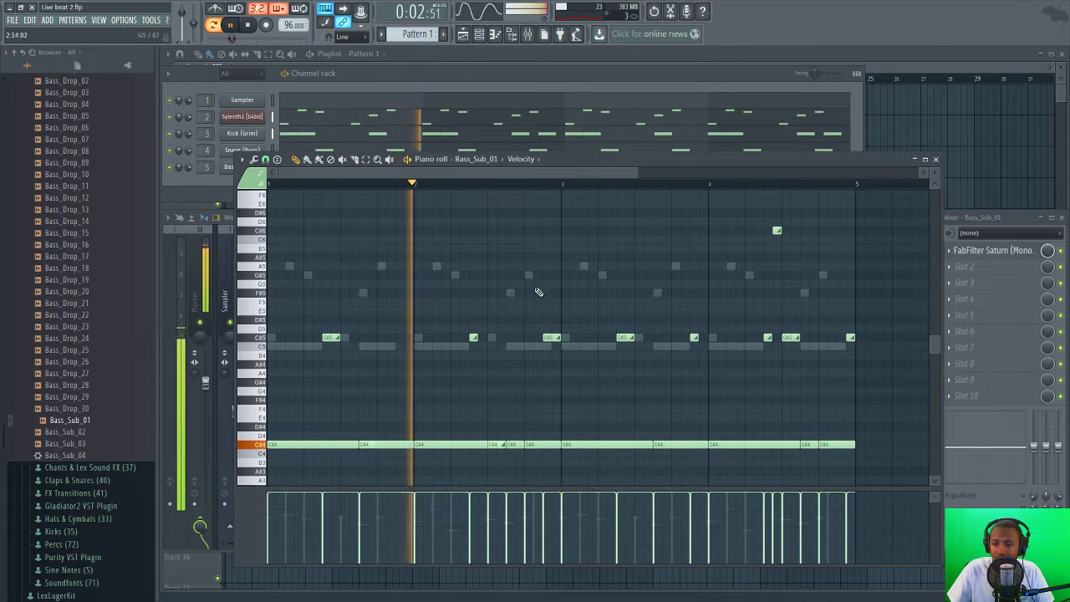
{"action": "left_click", "coordinate": [399, 338]}
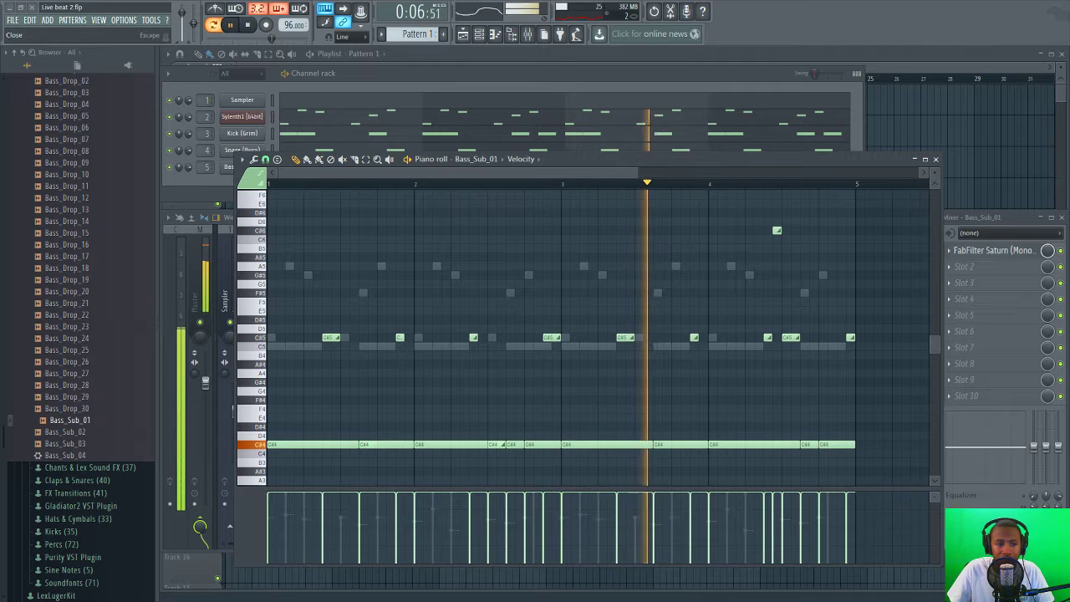
{"action": "double_click", "coordinate": [400, 338]}
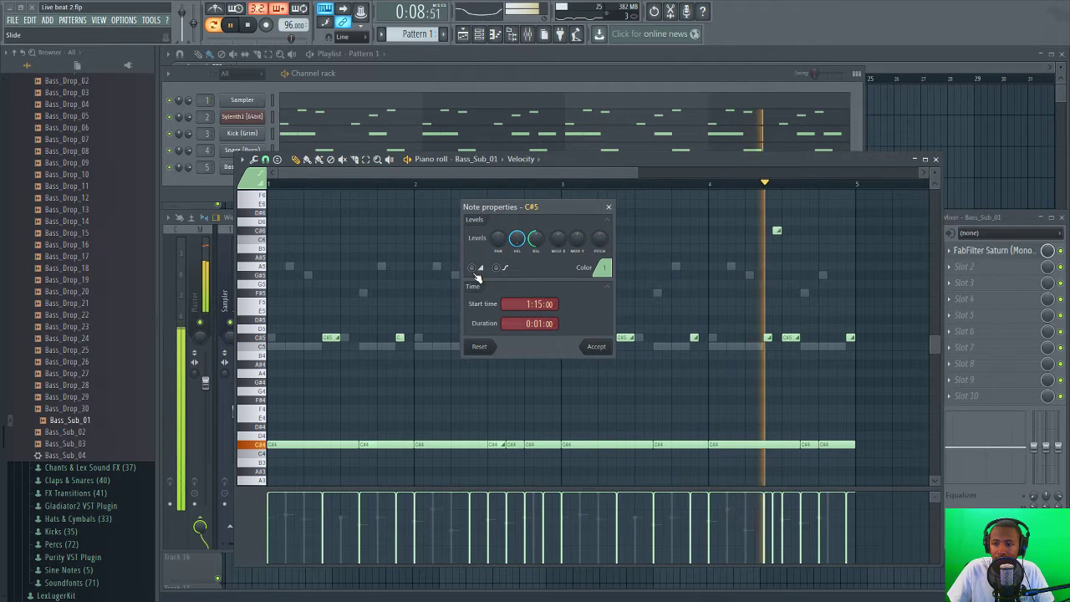
{"action": "left_click", "coordinate": [598, 348]}
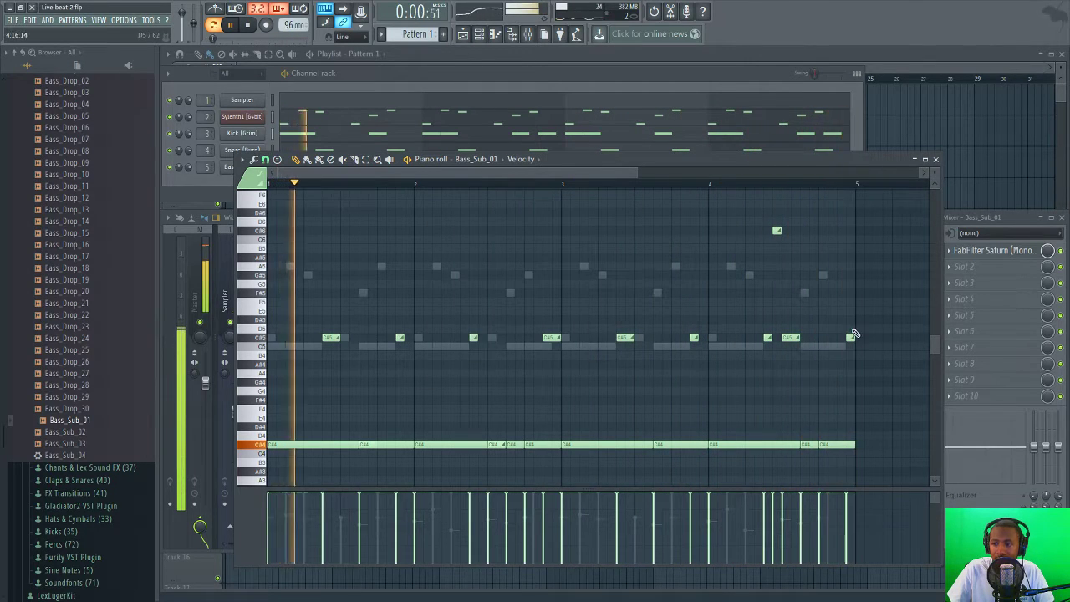
{"action": "left_click_drag", "start_coordinate": [850, 338], "coordinate": [841, 338]}
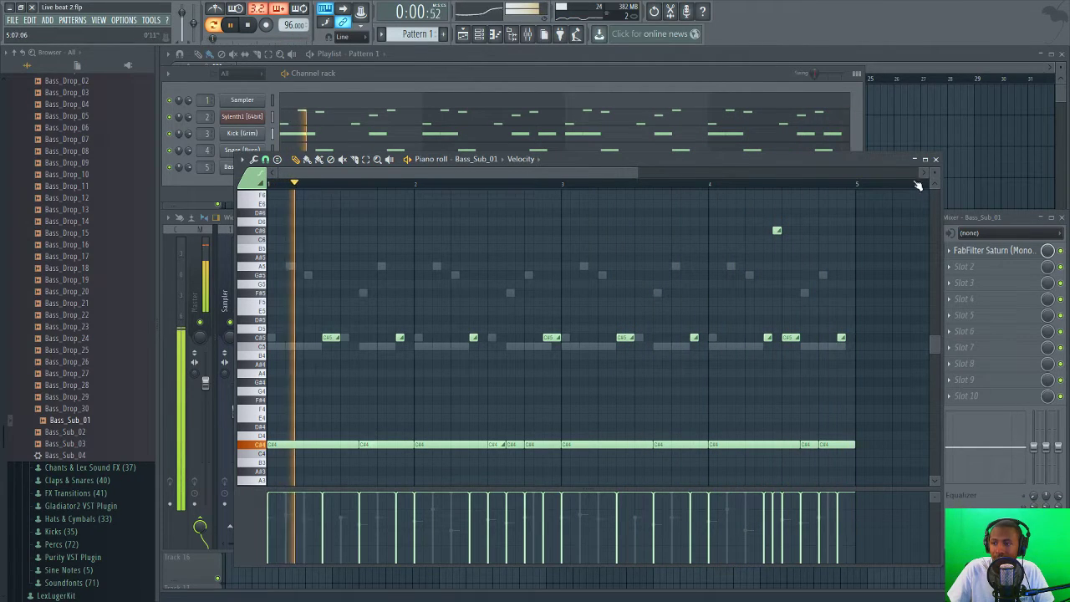
{"action": "key", "text": "space"}
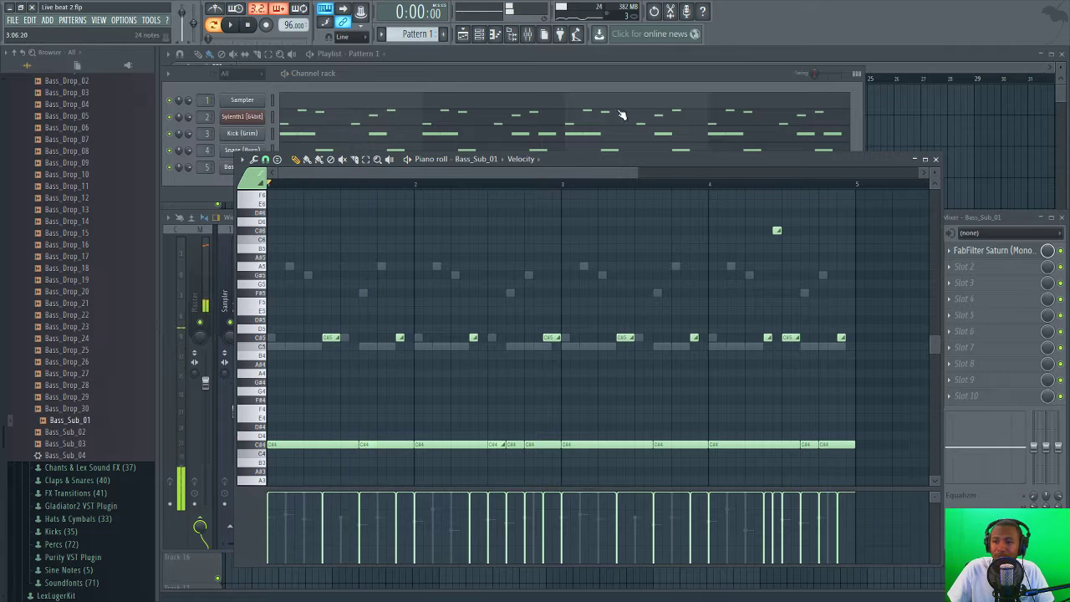
- Bring the channel rack to the front and save the project
{"action": "left_click", "coordinate": [594, 76]}
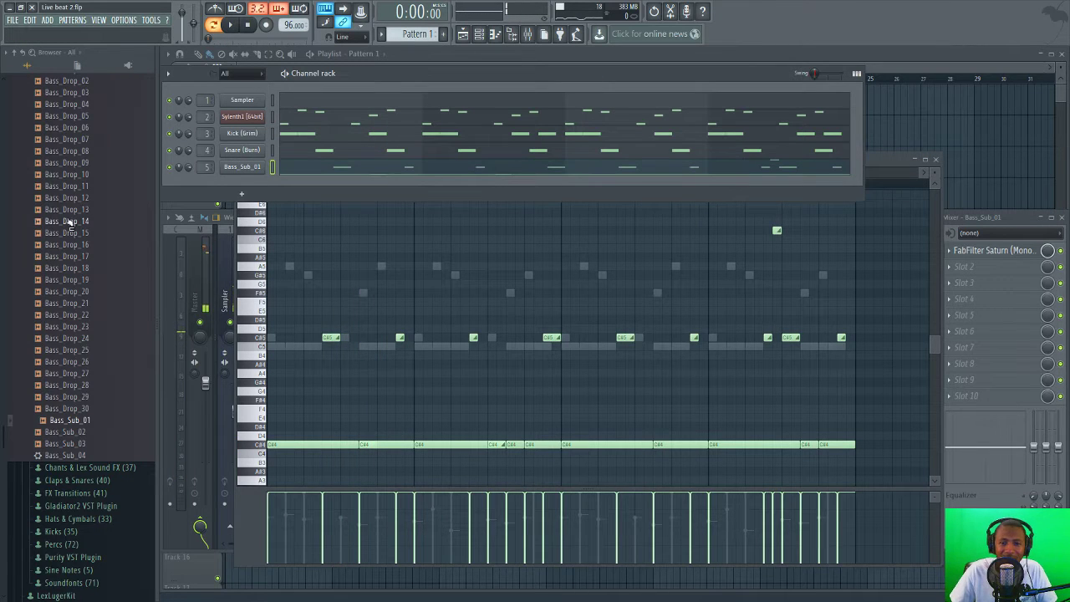
{"action": "left_click", "coordinate": [12, 20]}
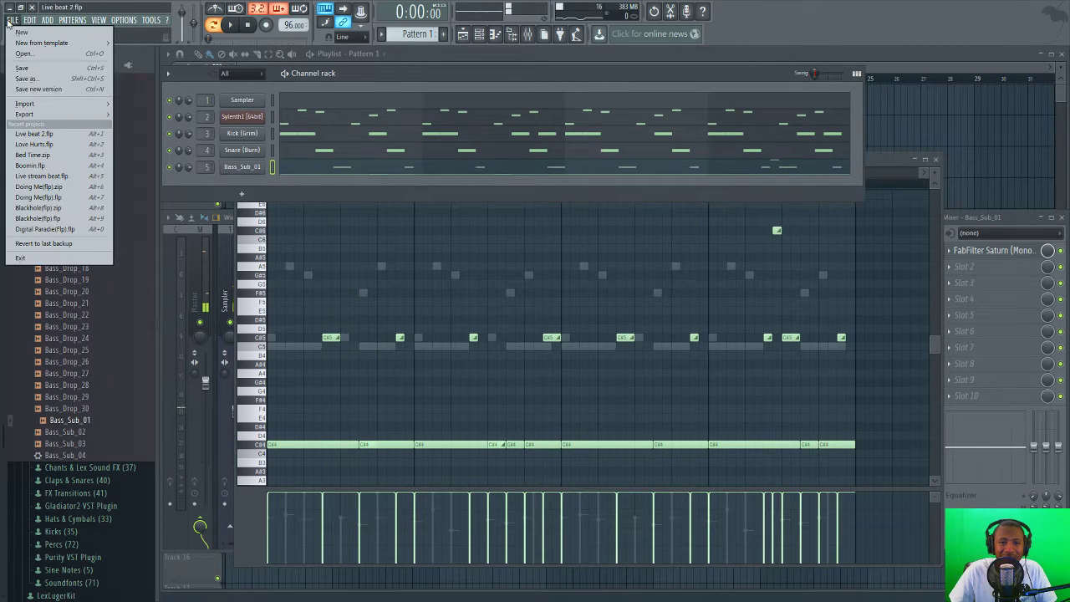
{"action": "left_click", "coordinate": [36, 69]}
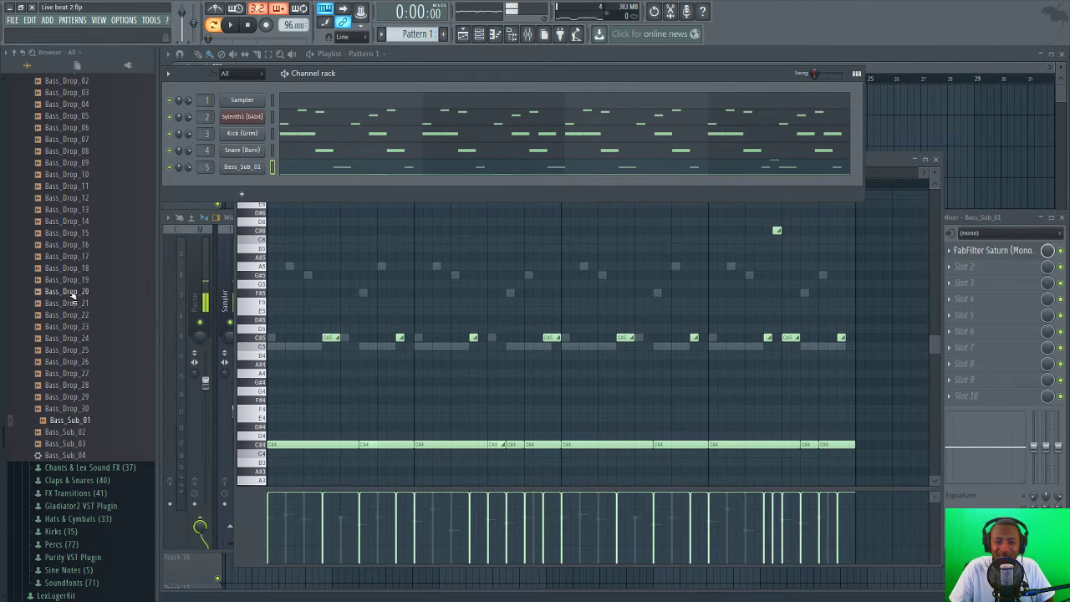
- Try the slide option in the properties of the C#4 bass note at the start of bar 2 and discard it
{"action": "left_click", "coordinate": [427, 448]}
{"action": "double_click", "coordinate": [426, 444]}
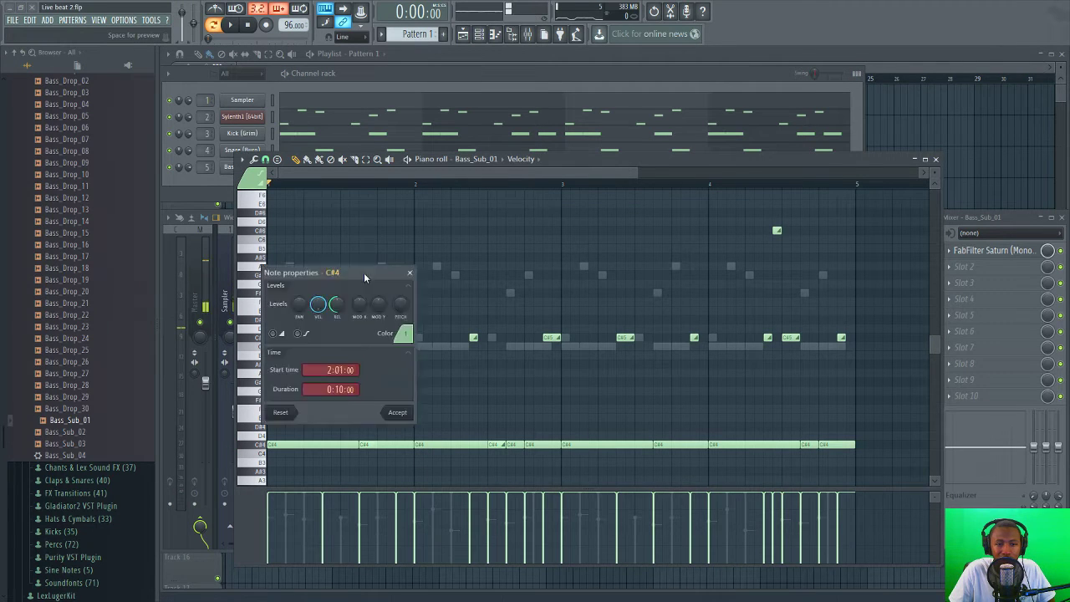
{"action": "left_click_drag", "start_coordinate": [364, 273], "coordinate": [663, 189]}
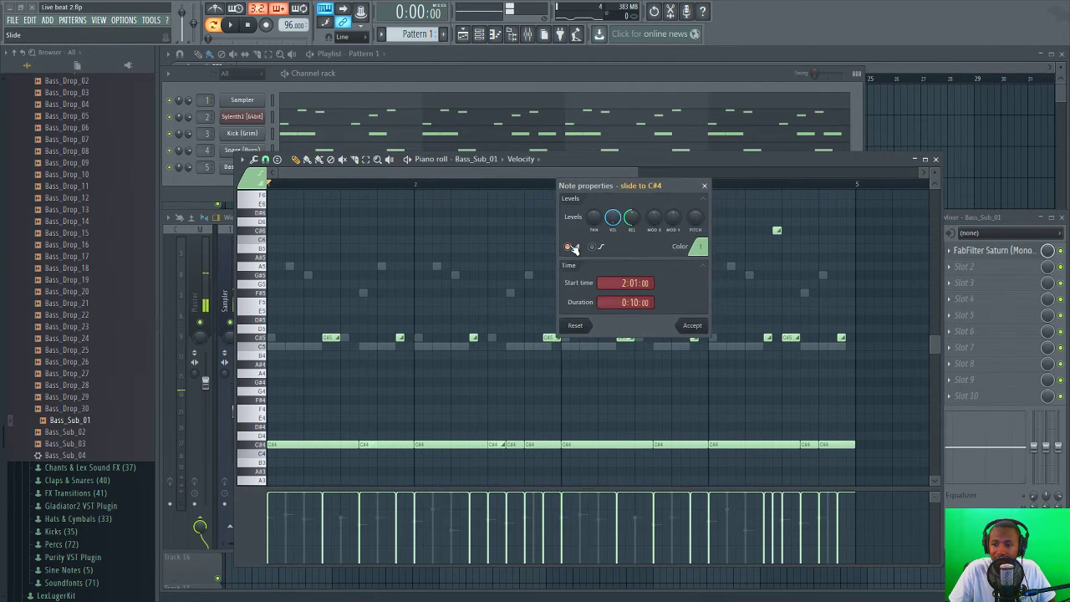
{"action": "left_click", "coordinate": [704, 186]}
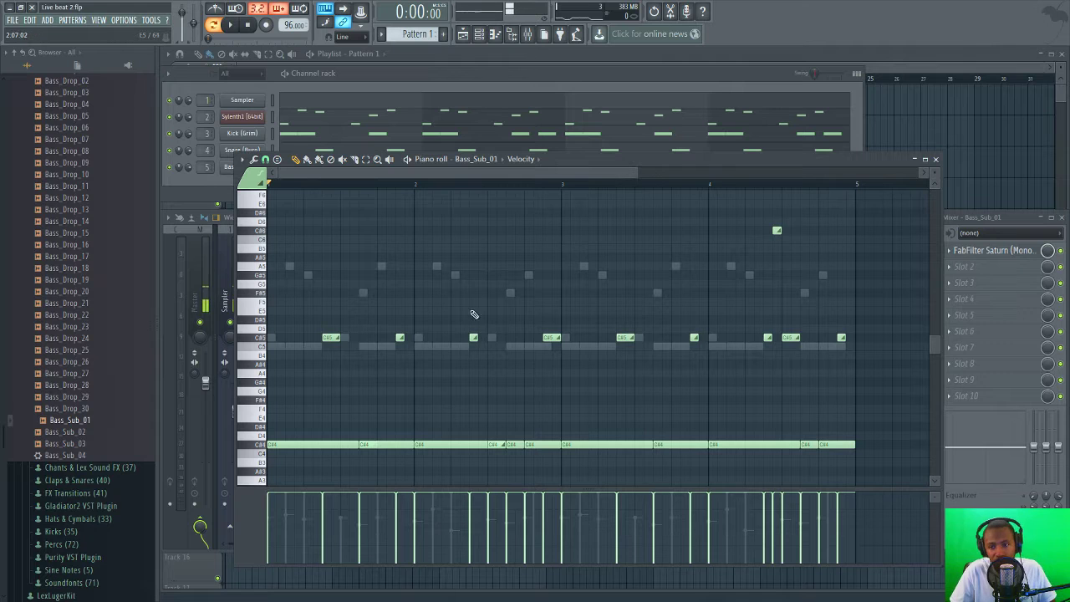
- Bring the channel rack to the front and collapse the Lex Luger Drum Kit folder in the sample browser
{"action": "left_click", "coordinate": [463, 73]}
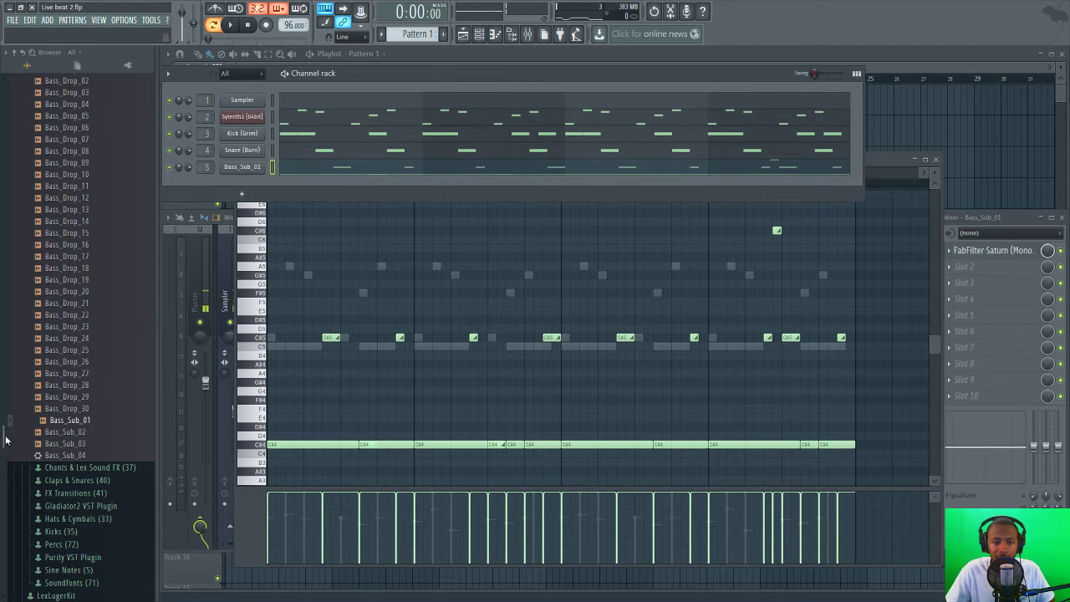
{"action": "left_click_drag", "start_coordinate": [6, 437], "coordinate": [5, 351]}
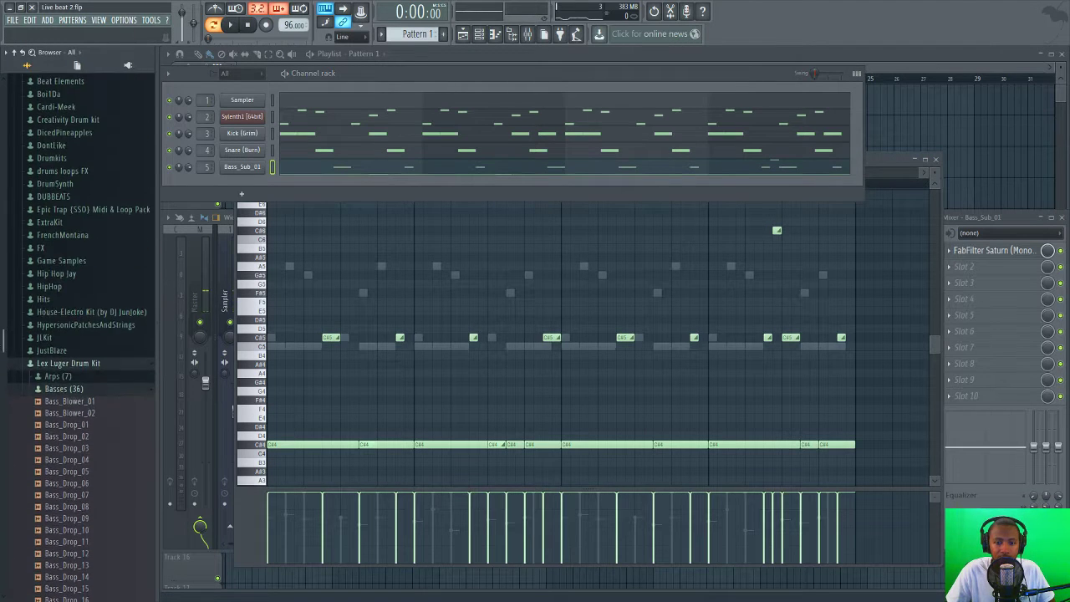
{"action": "left_click", "coordinate": [52, 364]}
{"action": "scroll", "coordinate": [74, 347], "scroll_direction": "up", "scroll_amount": 6}
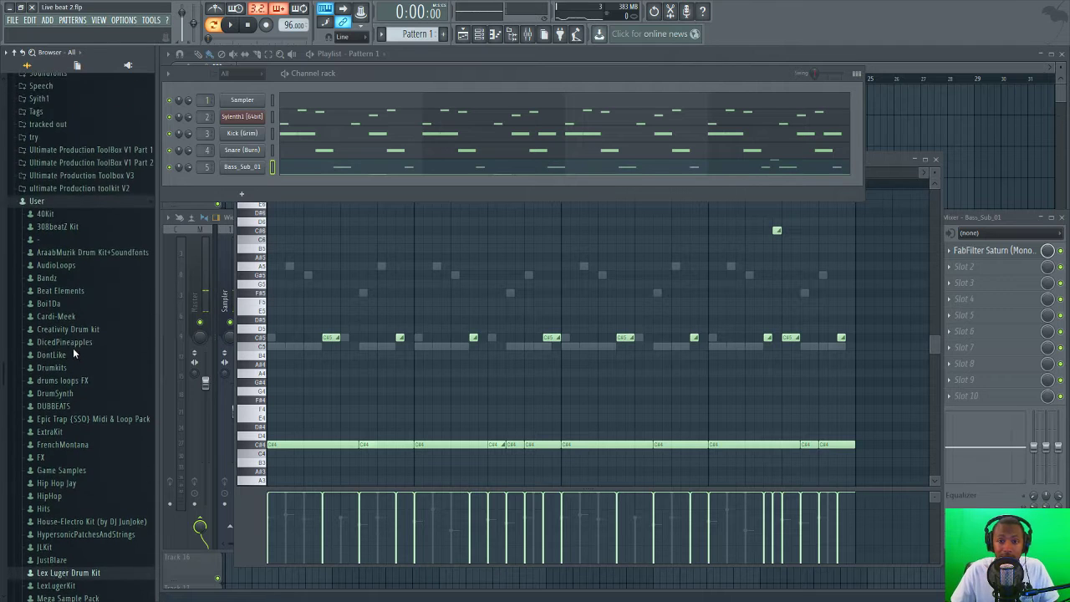
{"action": "scroll", "coordinate": [79, 333], "scroll_direction": "down", "scroll_amount": 4}
{"action": "scroll", "coordinate": [81, 331], "scroll_direction": "down", "scroll_amount": 4}
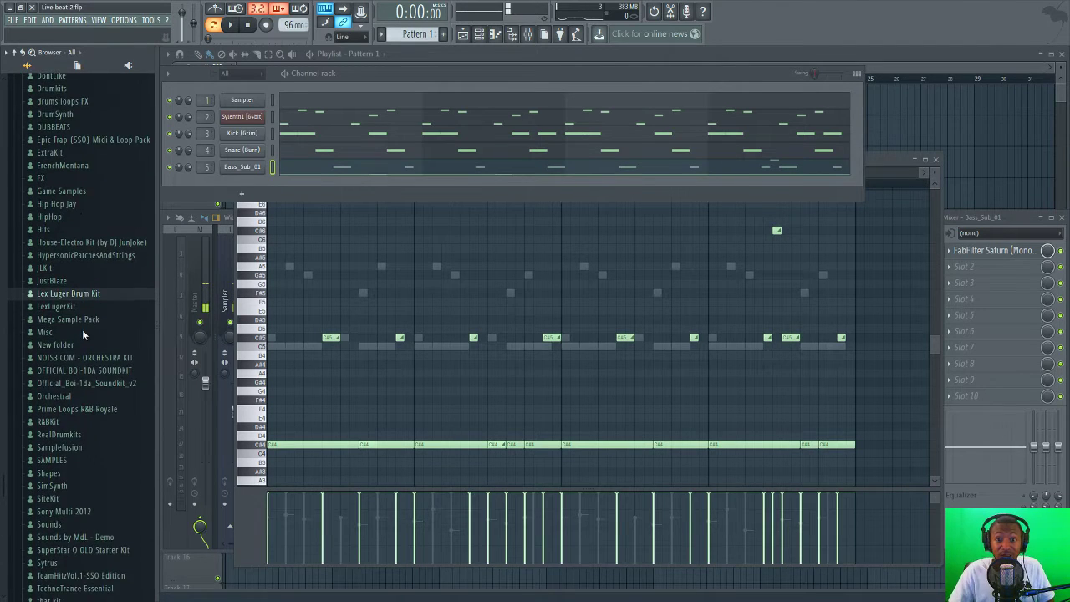
{"action": "scroll", "coordinate": [84, 311], "scroll_direction": "up", "scroll_amount": 3}
{"action": "scroll", "coordinate": [82, 305], "scroll_direction": "up", "scroll_amount": 10}
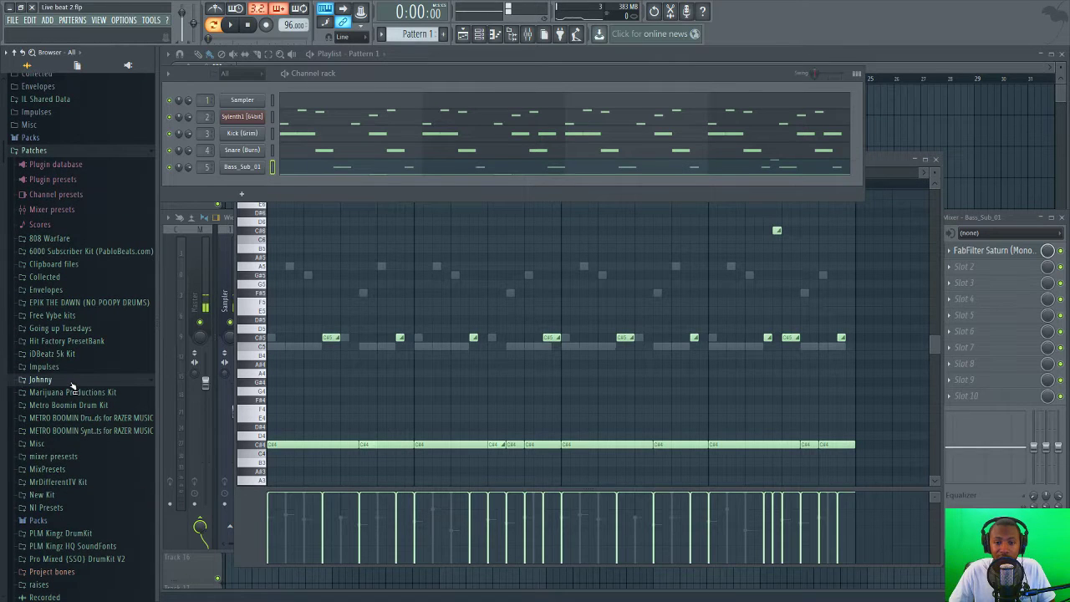
- Add Hihat (LA) from the Holy Grail kit's Hihats (Closed) folder as a new channel routed to mixer insert 6
{"action": "left_click", "coordinate": [84, 378]}
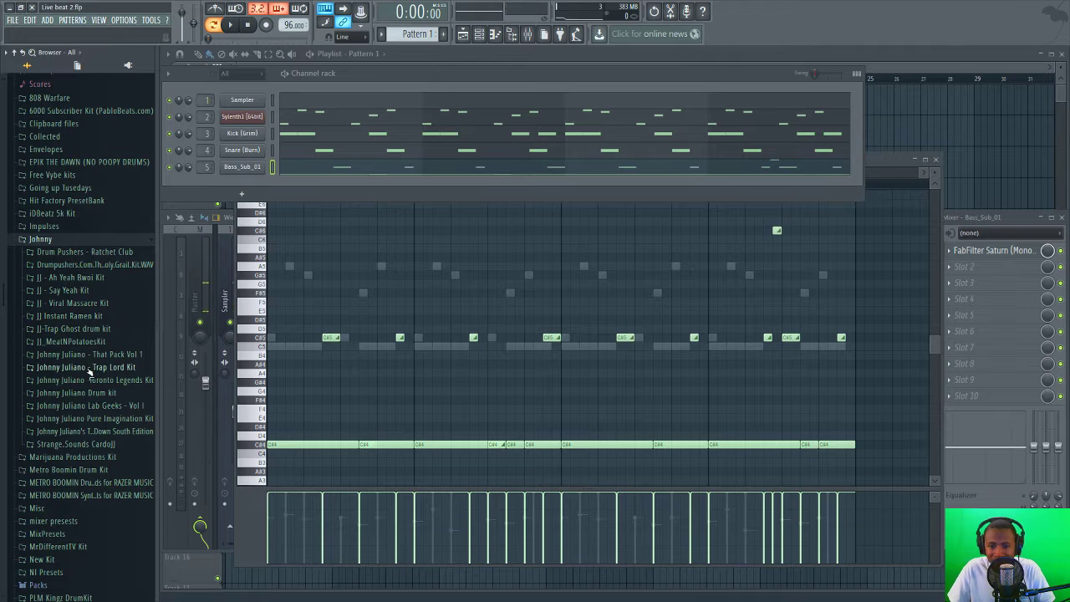
{"action": "left_click", "coordinate": [104, 265]}
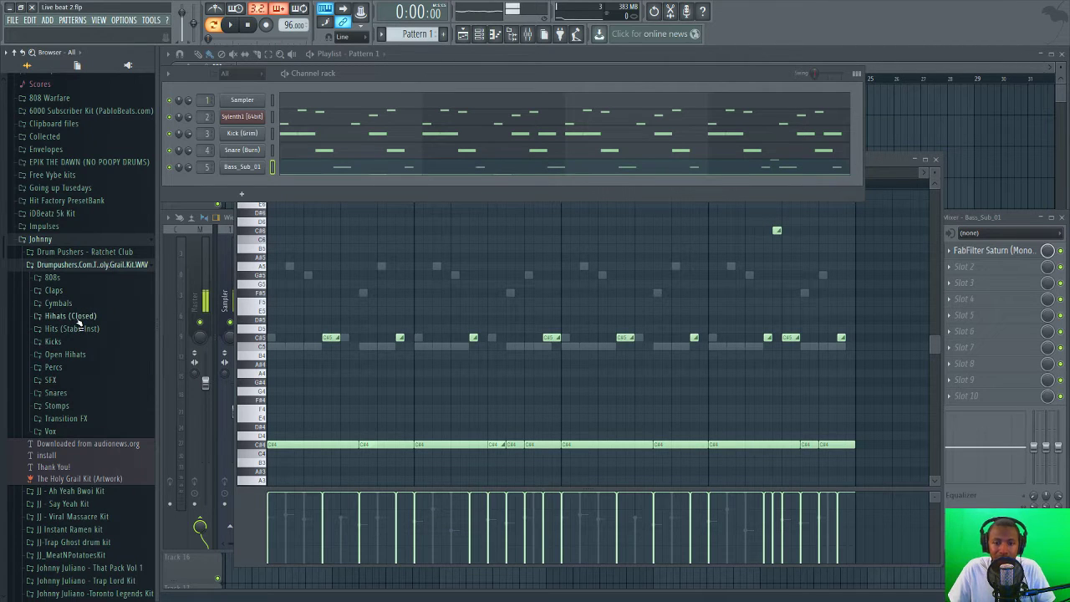
{"action": "left_click", "coordinate": [76, 318]}
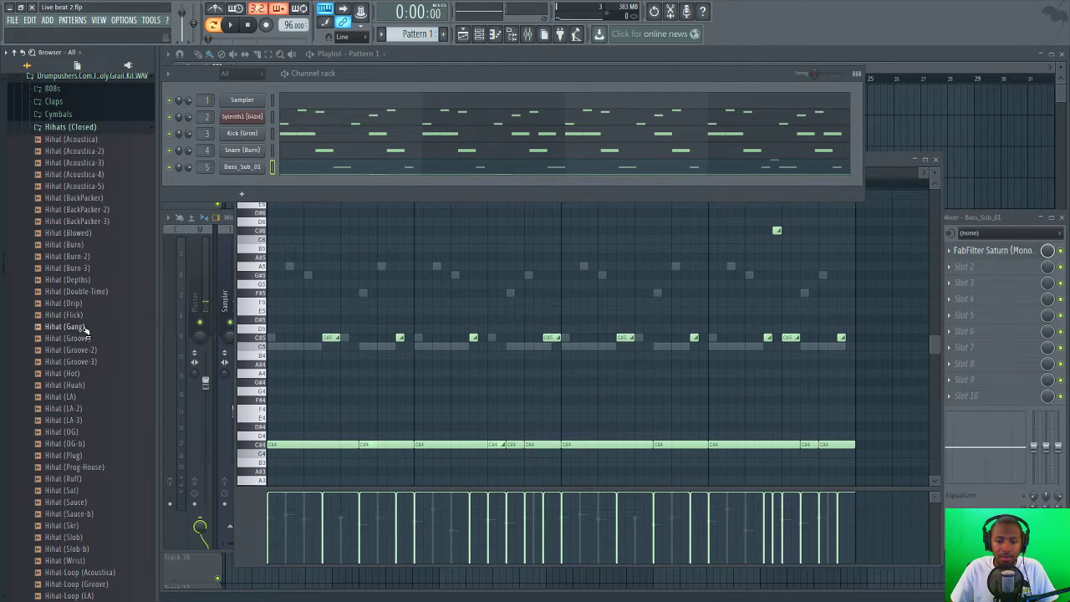
{"action": "scroll", "coordinate": [88, 465], "scroll_direction": "down", "scroll_amount": 3}
{"action": "scroll", "coordinate": [89, 441], "scroll_direction": "up", "scroll_amount": 4}
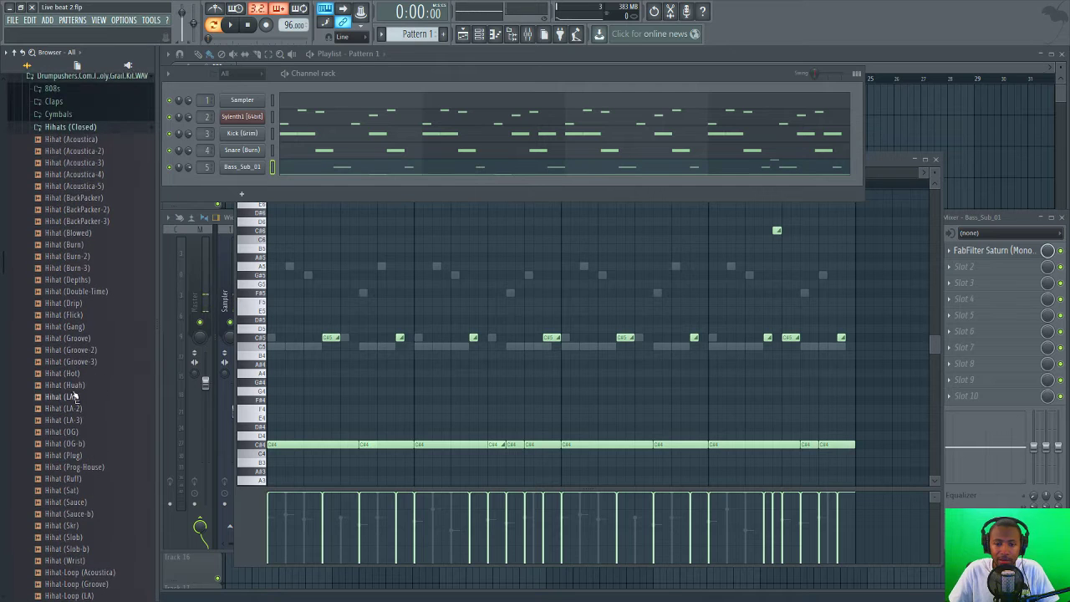
{"action": "left_click_drag", "start_coordinate": [74, 397], "coordinate": [255, 185]}
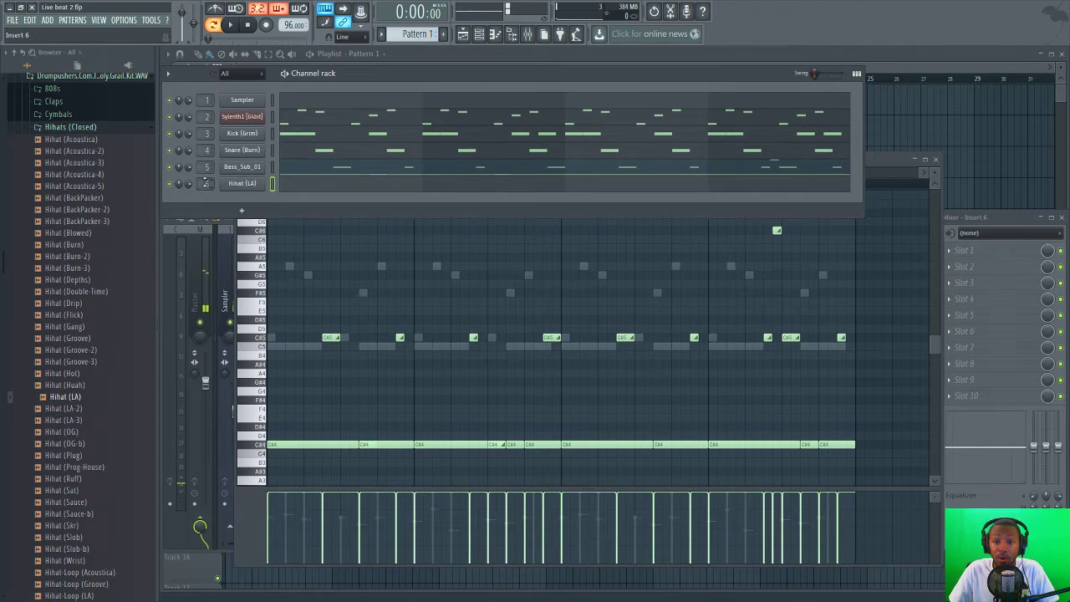
- Place a one-step C5 note at the start of bar 1 in the Hihat (LA) piano roll and turn off its slide option
{"action": "key", "text": "F7"}
{"action": "left_click", "coordinate": [275, 340]}
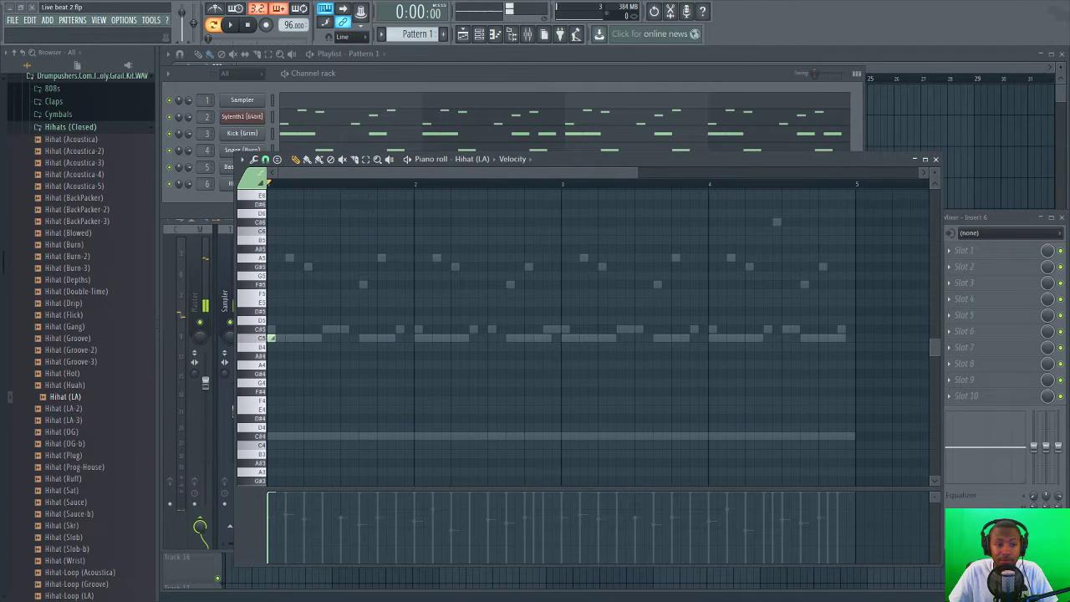
{"action": "double_click", "coordinate": [272, 338]}
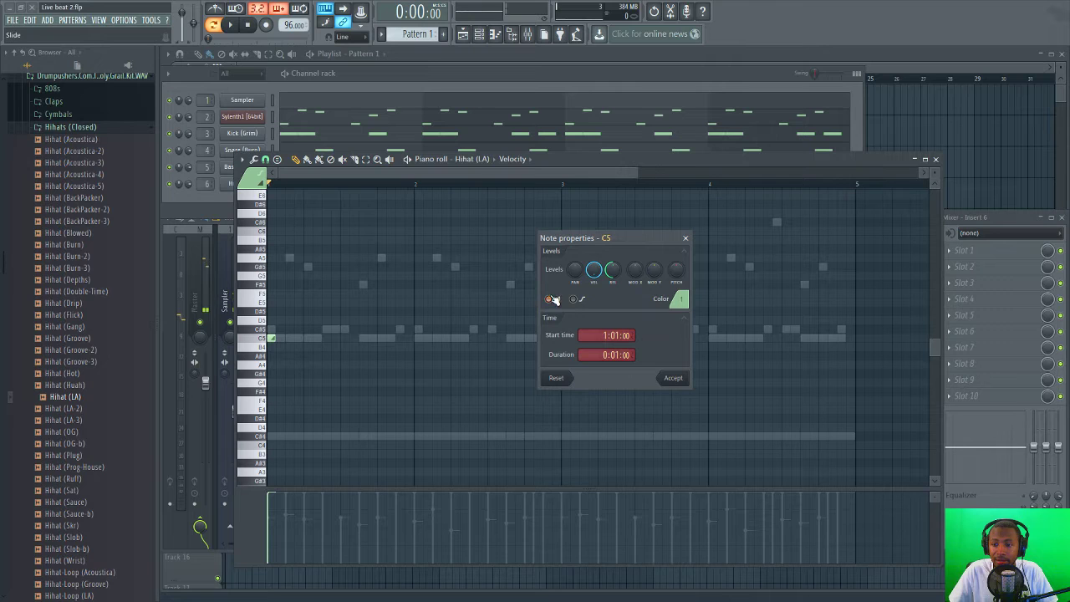
{"action": "left_click", "coordinate": [673, 378]}
- Add one-step C5 hi-hat notes on steps 3, 5, 7, 9, 11, 13 and 15 of bar 1
{"action": "left_click", "coordinate": [289, 338]}
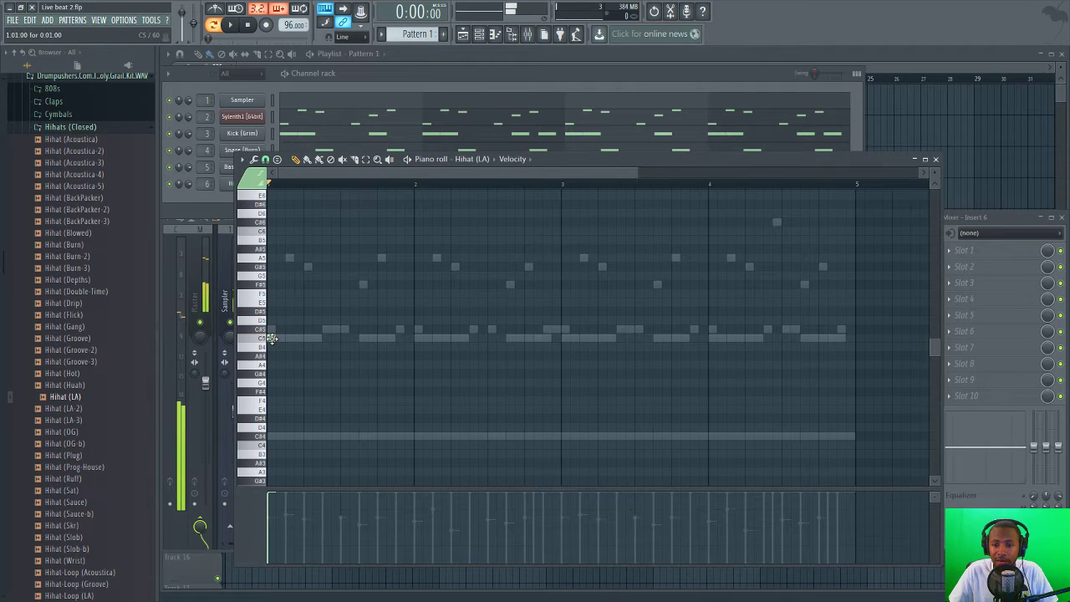
{"action": "left_click", "coordinate": [291, 340]}
{"action": "left_click", "coordinate": [308, 339]}
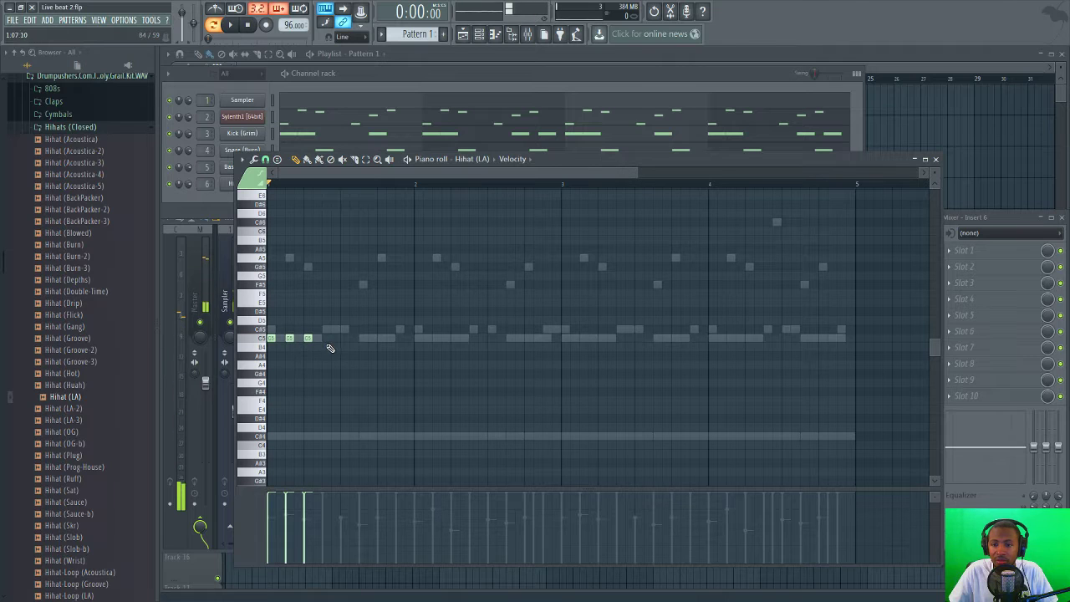
{"action": "left_click", "coordinate": [327, 339]}
{"action": "left_click", "coordinate": [344, 339]}
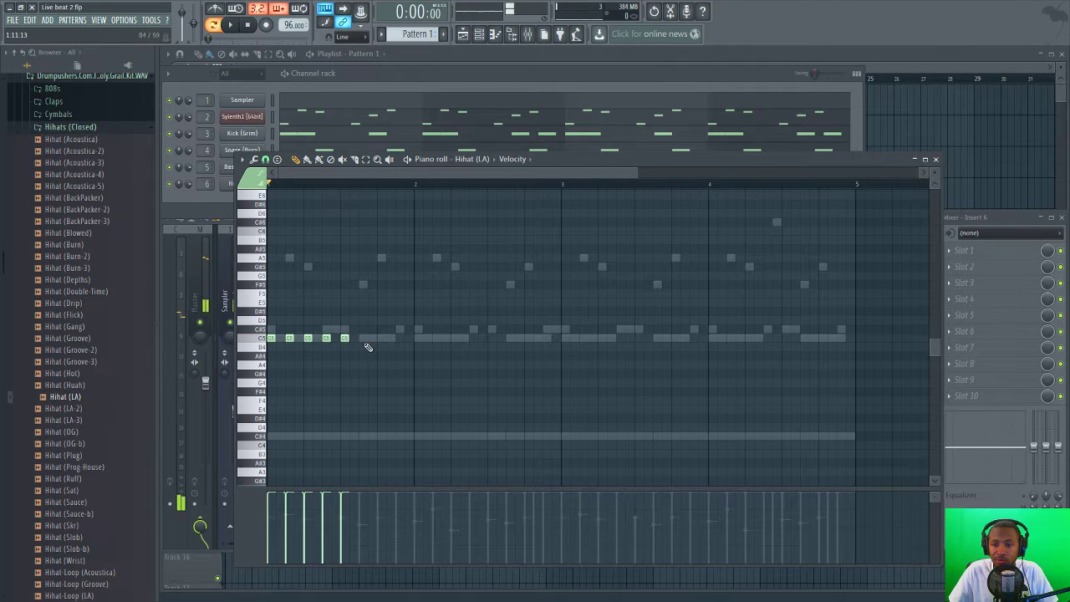
{"action": "left_click", "coordinate": [363, 338]}
{"action": "left_click", "coordinate": [381, 339]}
{"action": "left_click", "coordinate": [399, 339]}
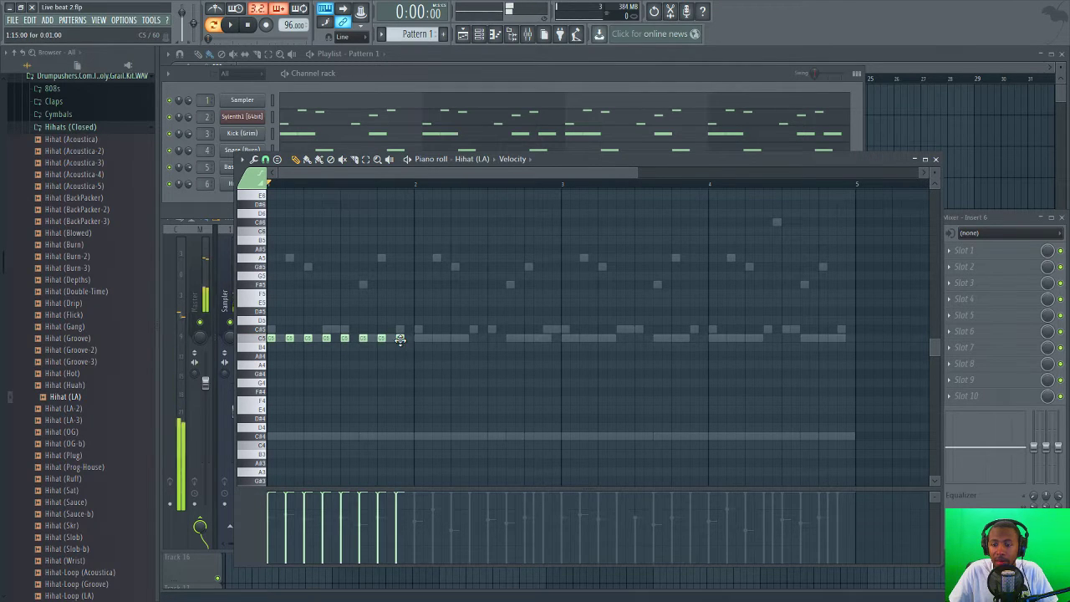
- Duplicate bar 1's eight hi-hat notes to the start of bar 2, deselect them and play back the pattern
{"action": "mouse_move", "coordinate": [450, 324]}
{"action": "left_mouse_down"}
{"action": "mouse_move", "coordinate": [266, 358]}
{"action": "mouse_move", "coordinate": [299, 337]}
{"action": "mouse_move", "coordinate": [435, 338]}
{"action": "mouse_move", "coordinate": [288, 338]}
{"action": "mouse_move", "coordinate": [308, 338]}
{"action": "left_mouse_up"}
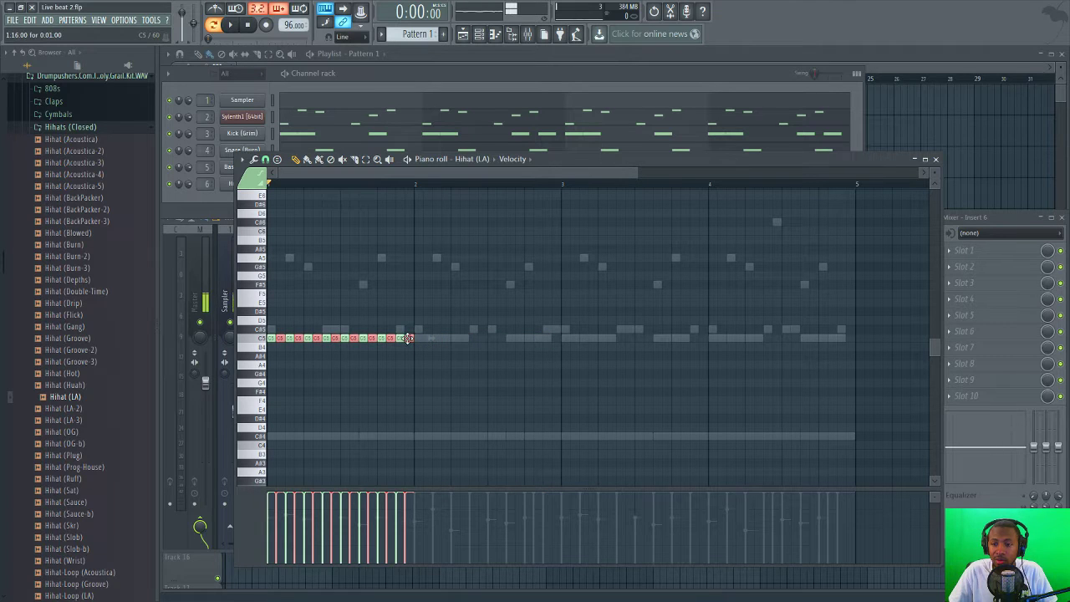
{"action": "left_click_drag", "start_coordinate": [408, 338], "coordinate": [551, 342]}
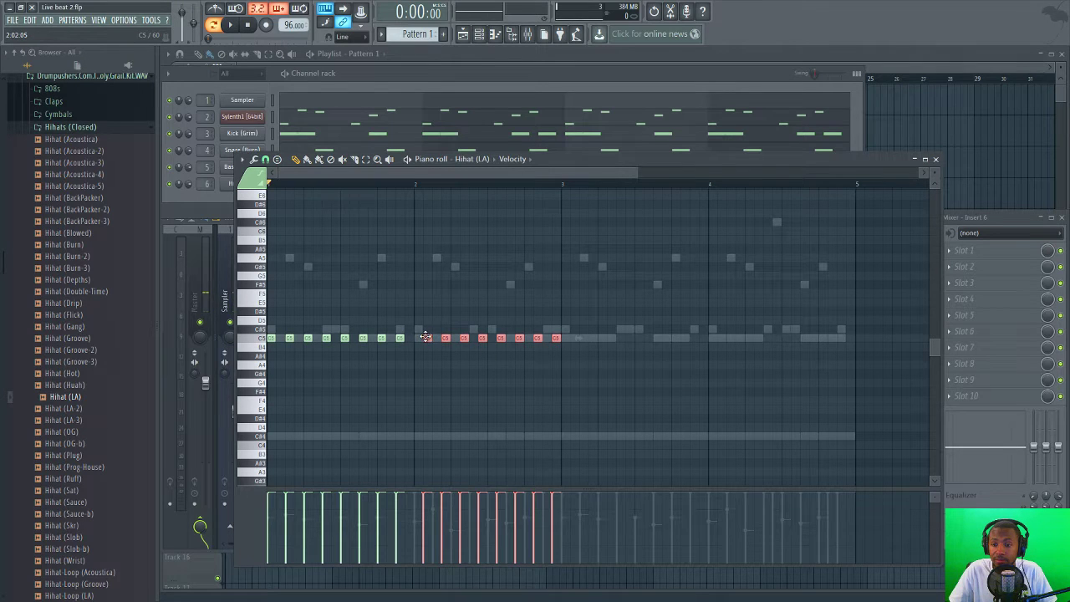
{"action": "left_click_drag", "start_coordinate": [426, 337], "coordinate": [417, 337]}
{"action": "key", "text": "space"}
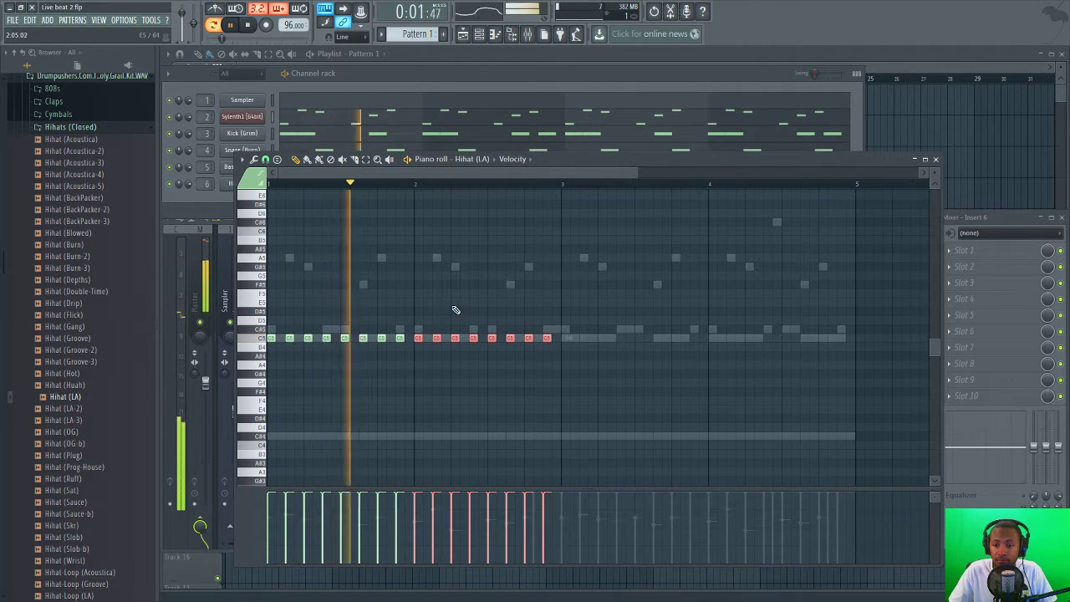
{"action": "key", "text": "ctrl+d"}
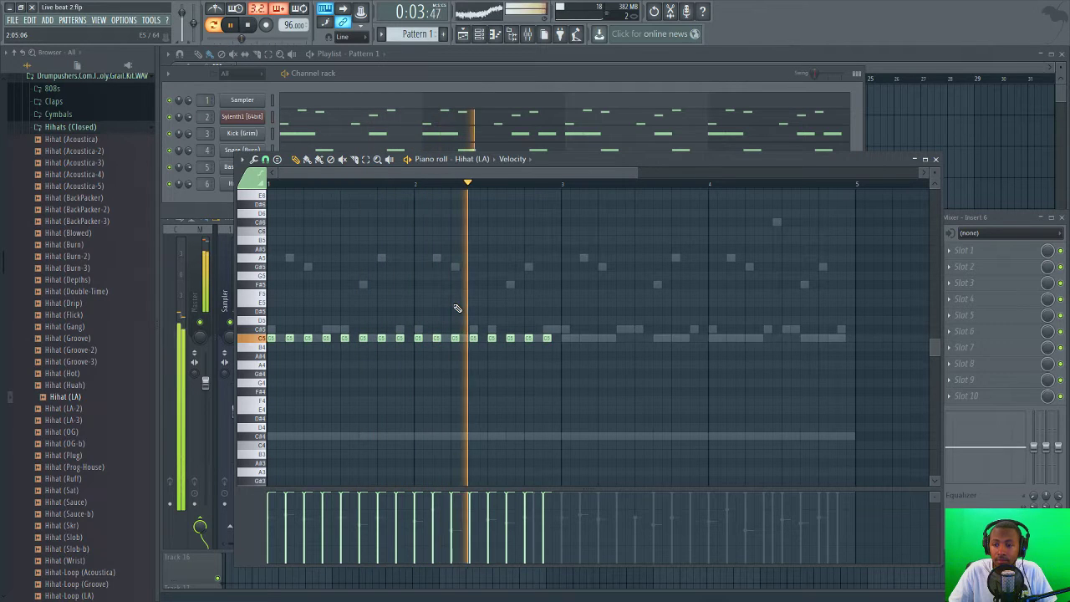
{"action": "key", "text": "space"}
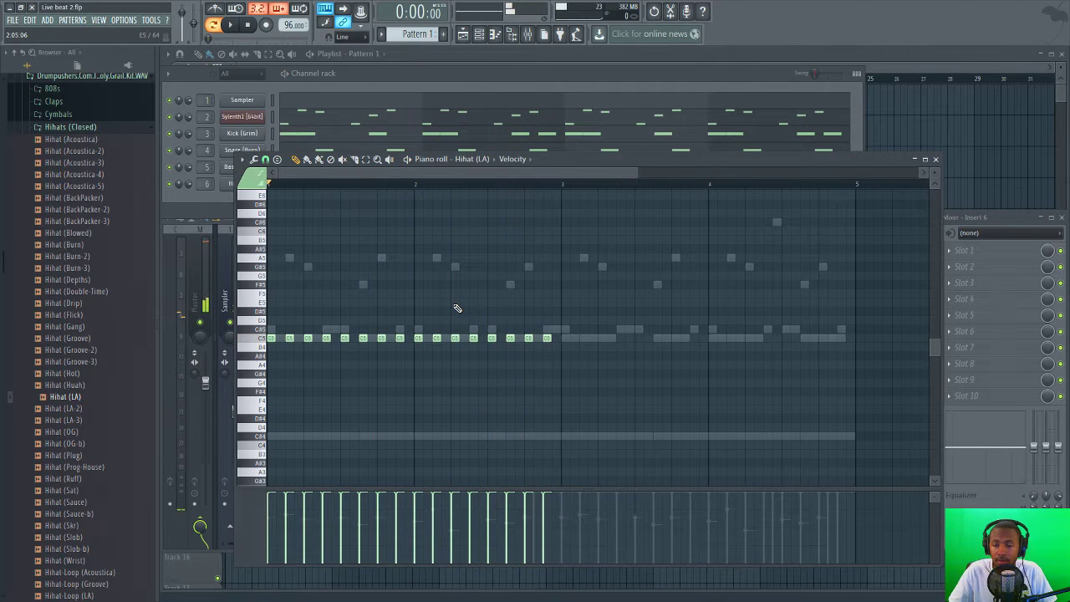
- Chop the hi-hat note at step 7 of bar 1 into a fast roll and listen to it in the pattern
{"action": "left_click", "coordinate": [367, 161]}
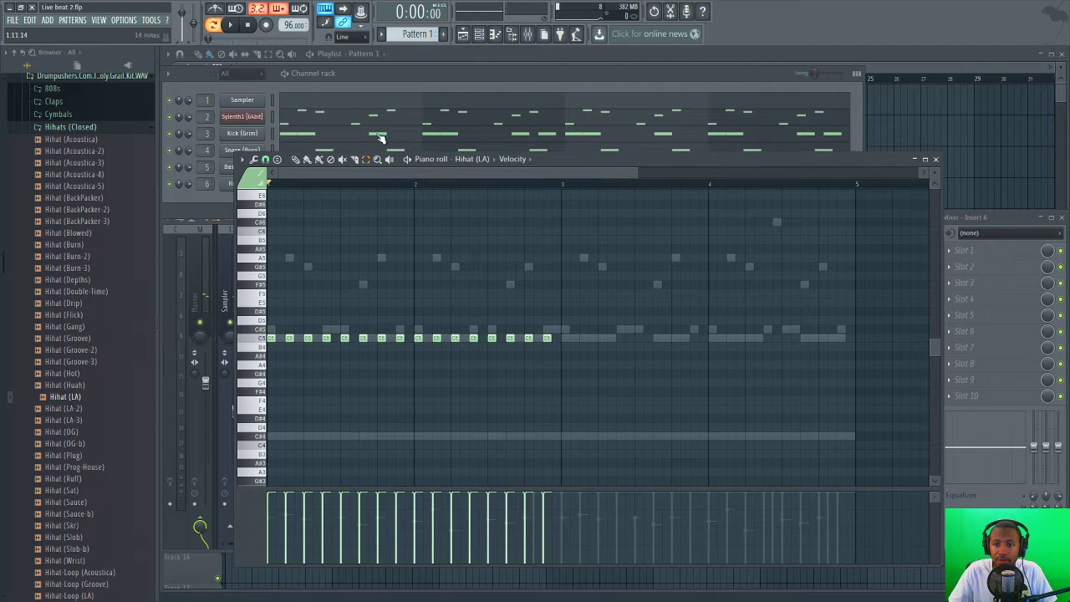
{"action": "key", "text": "space"}
{"action": "key", "text": "space"}
{"action": "left_click", "coordinate": [327, 338]}
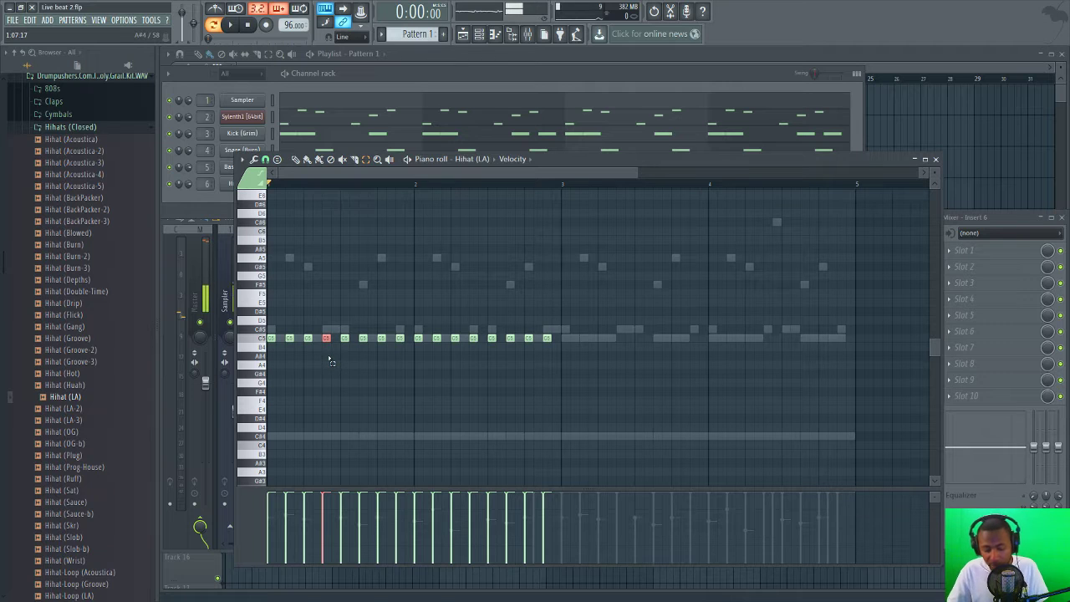
{"action": "key", "text": "ctrl+u"}
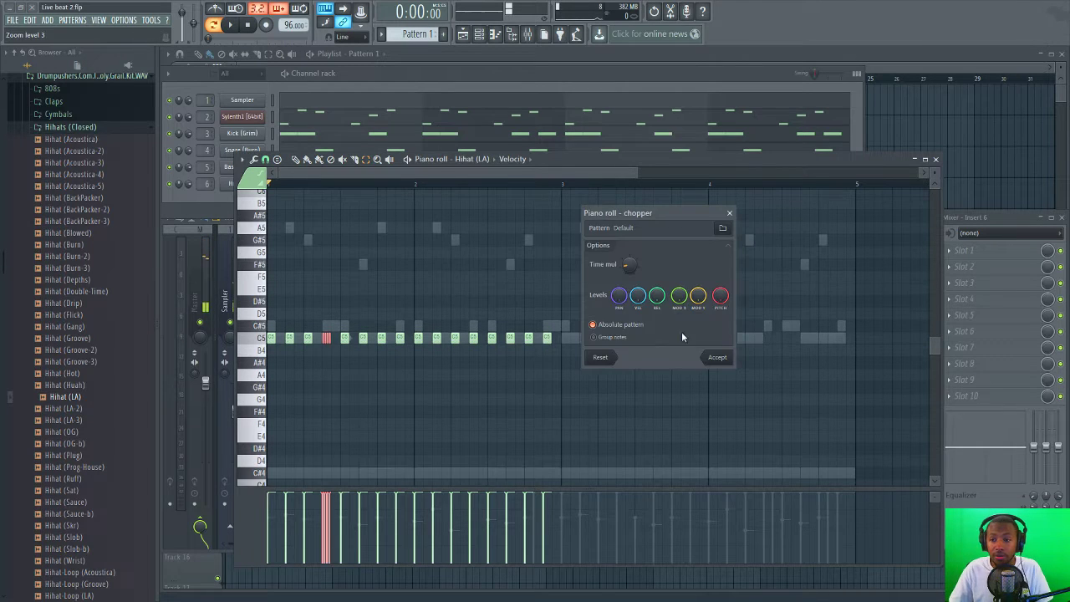
{"action": "left_click_drag", "start_coordinate": [628, 264], "coordinate": [628, 276]}
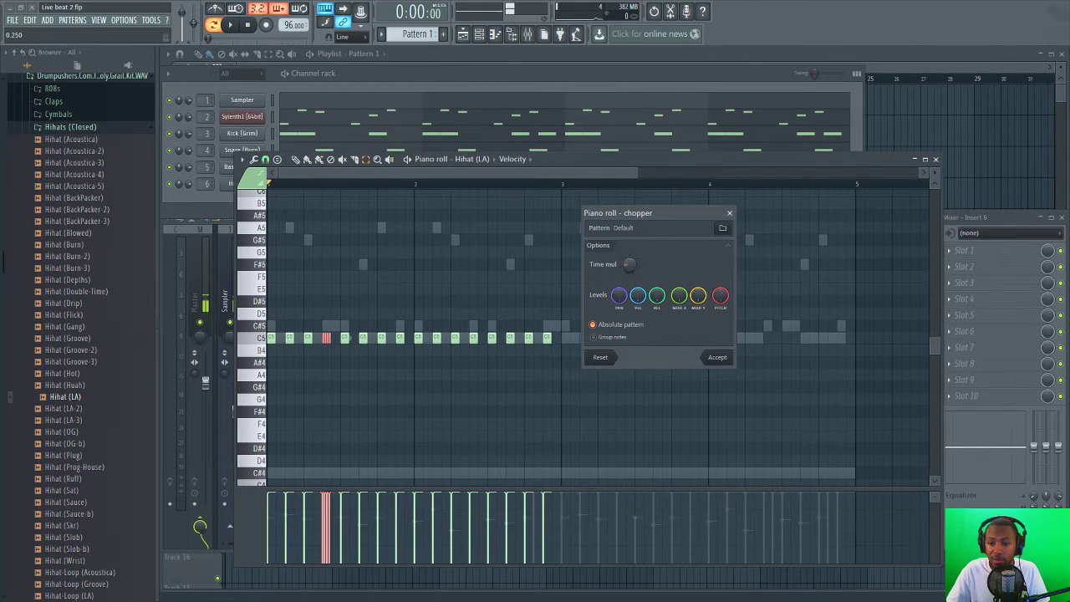
{"action": "key", "text": "space"}
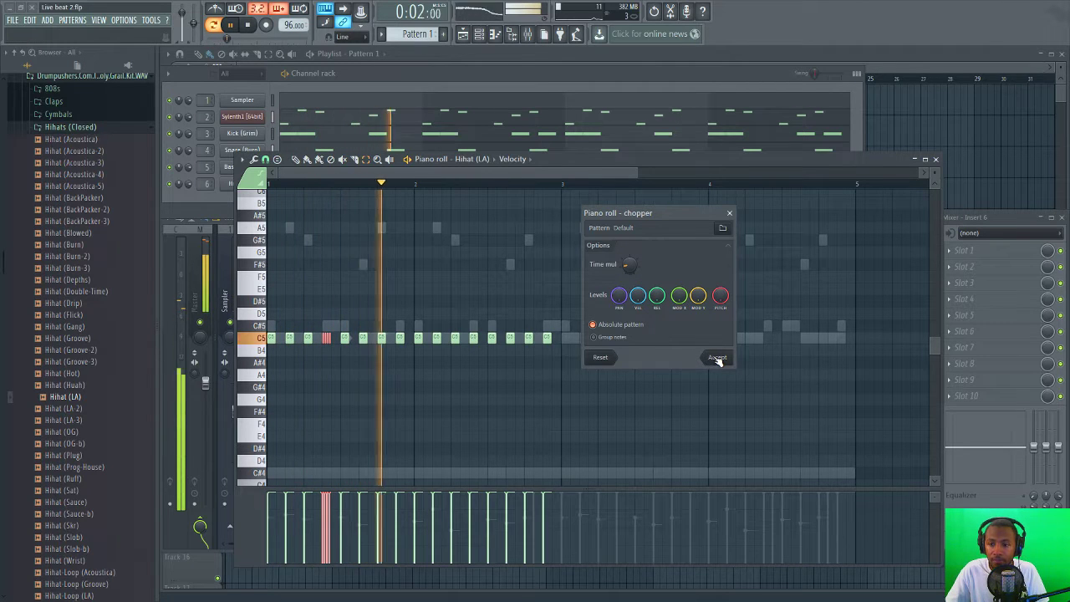
{"action": "left_click", "coordinate": [717, 358]}
{"action": "key", "text": "space"}
- Try chopping the hi-hat note at step 7 of bar 2 into two, play it back and undo the chop
{"action": "left_click", "coordinate": [473, 338]}
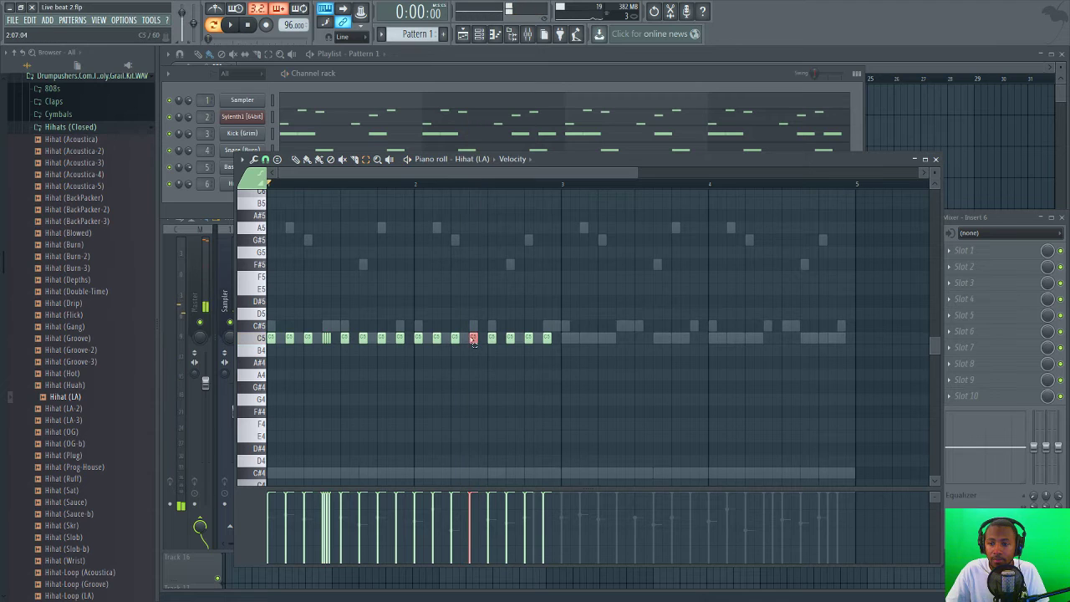
{"action": "key", "text": "alt+u"}
{"action": "left_click_drag", "start_coordinate": [628, 265], "coordinate": [629, 251]}
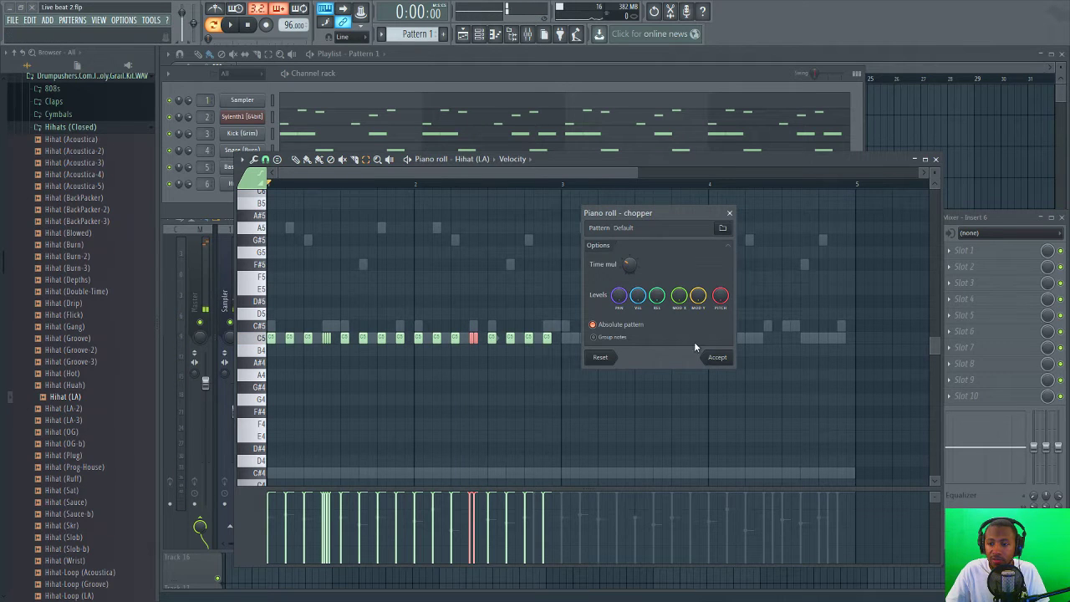
{"action": "left_click", "coordinate": [717, 357]}
{"action": "key", "text": "space"}
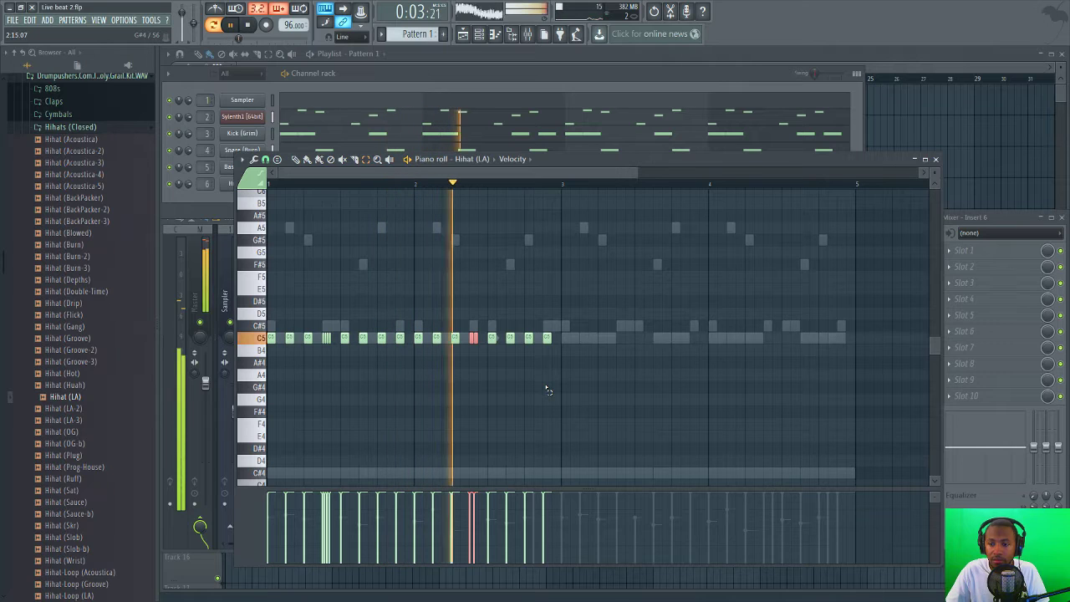
{"action": "key", "text": "space"}
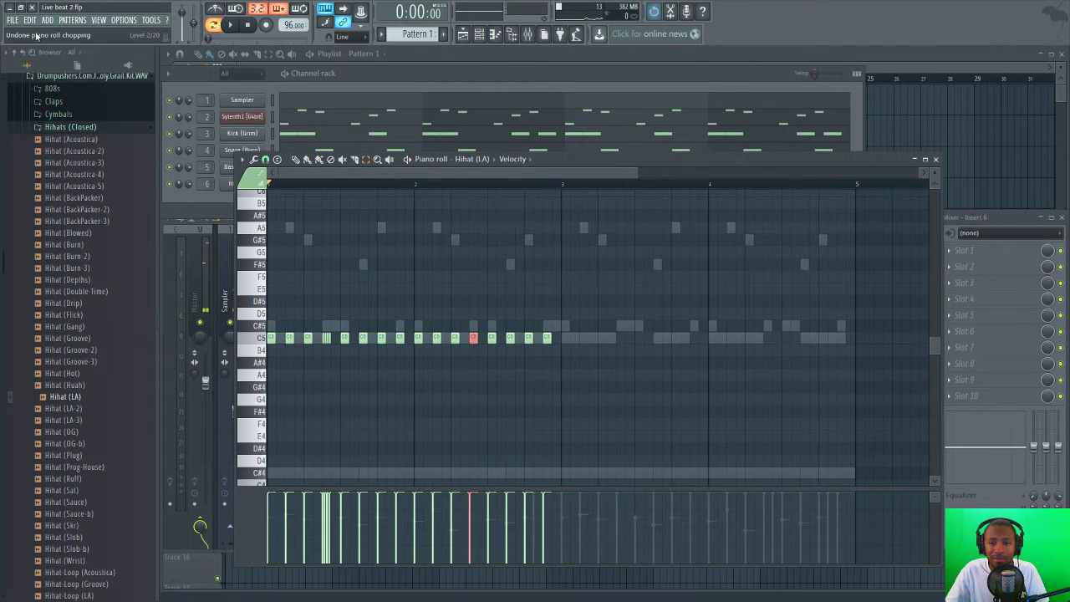
- Chop the hi-hat note at step 7 of bar 2 into a fast roll with a shorter time multiplier and play back the pattern
{"action": "key", "text": "space"}
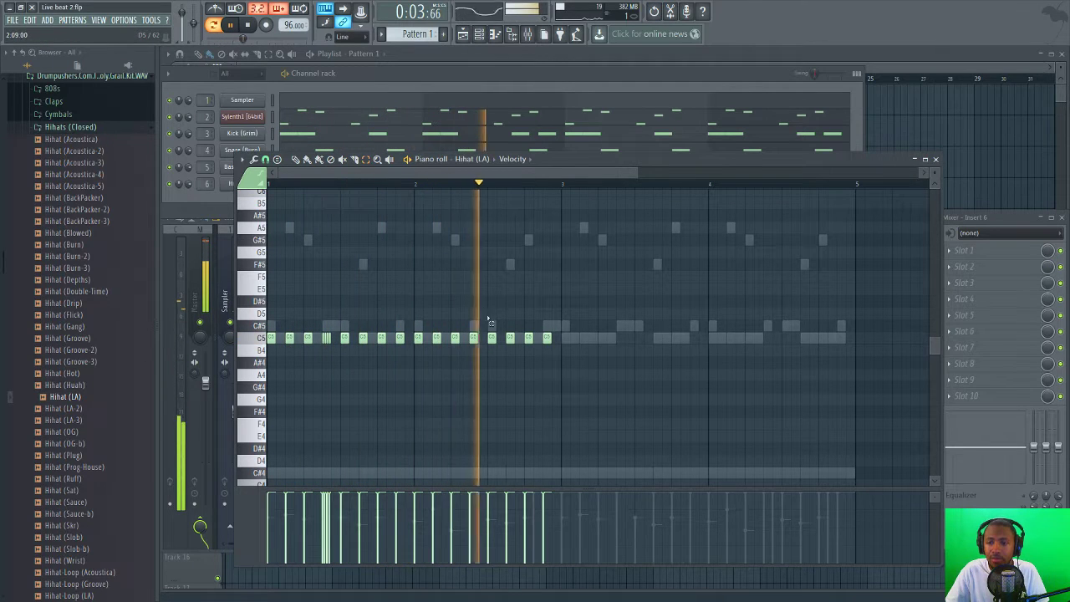
{"action": "key", "text": "space"}
{"action": "left_click", "coordinate": [473, 338]}
{"action": "key", "text": "alt+u"}
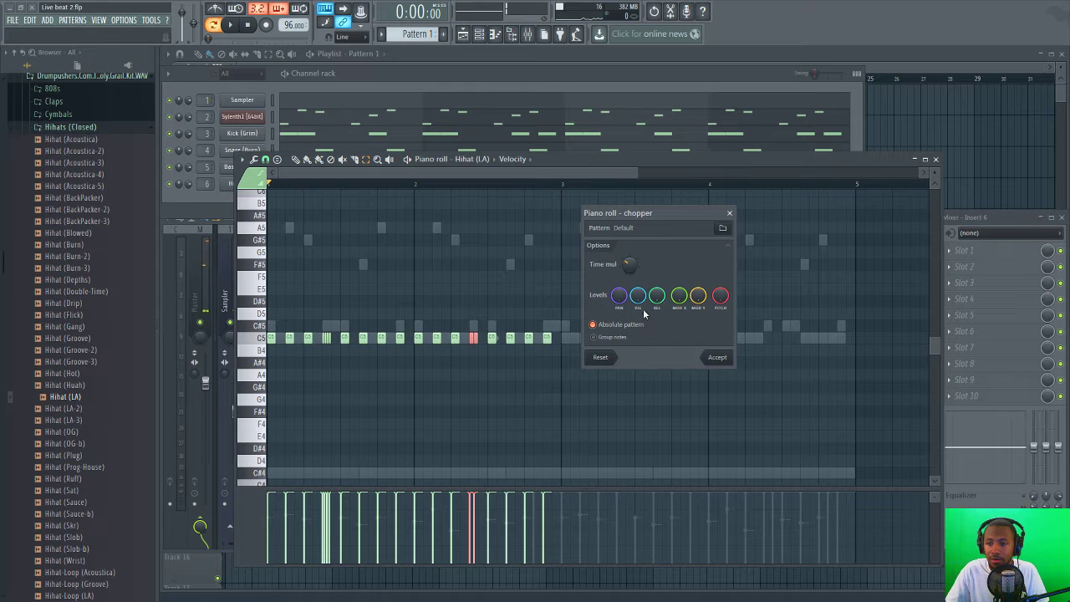
{"action": "left_click_drag", "start_coordinate": [628, 264], "coordinate": [632, 270]}
{"action": "left_click", "coordinate": [717, 360]}
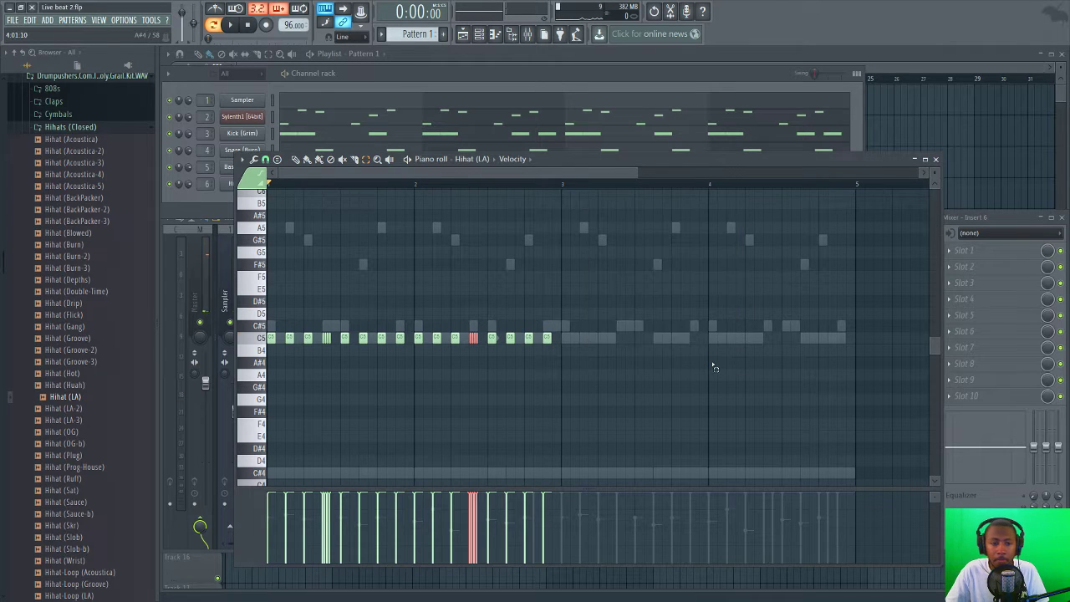
{"action": "key", "text": "space"}
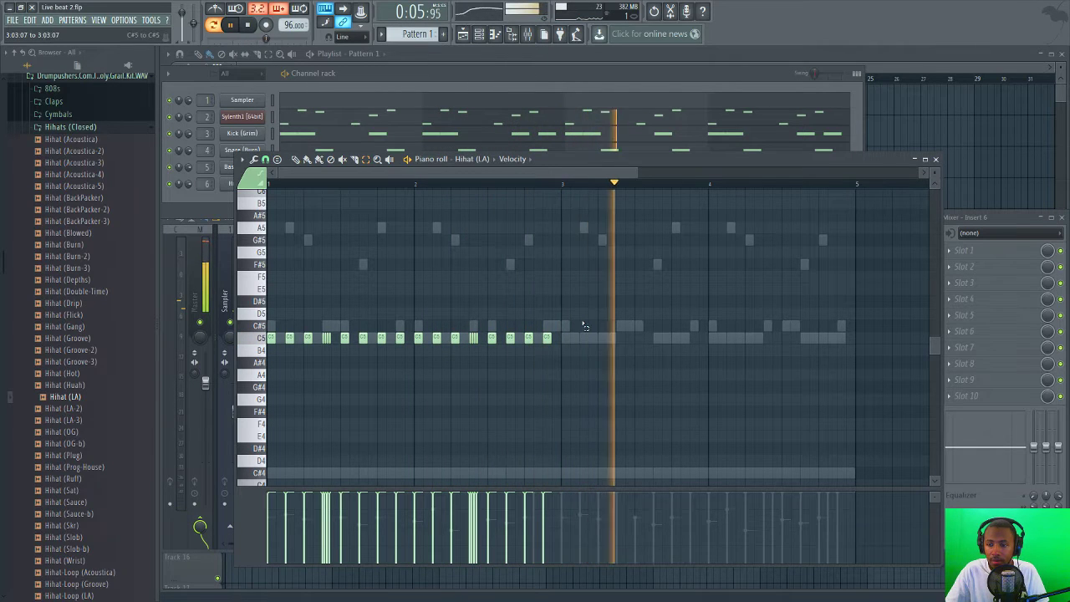
{"action": "key", "text": "space"}
- Delete the hi-hat notes at steps 13 and 15 of bar 2 and set the piano roll snap to 1/6 beat
{"action": "left_click_drag", "start_coordinate": [565, 325], "coordinate": [529, 351]}
{"action": "key", "text": "Delete"}
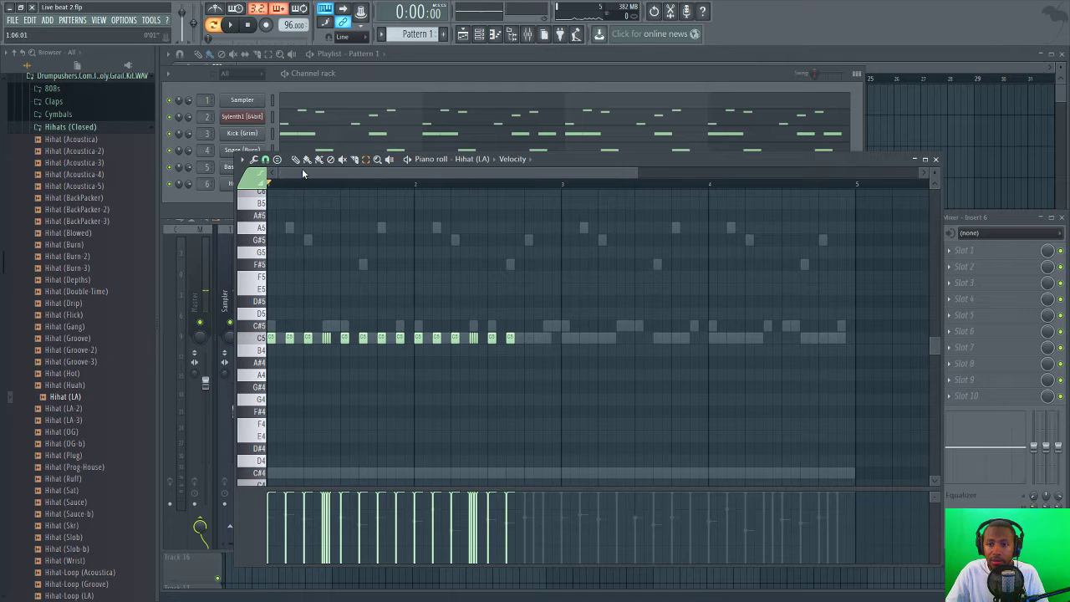
{"action": "left_click", "coordinate": [242, 160]}
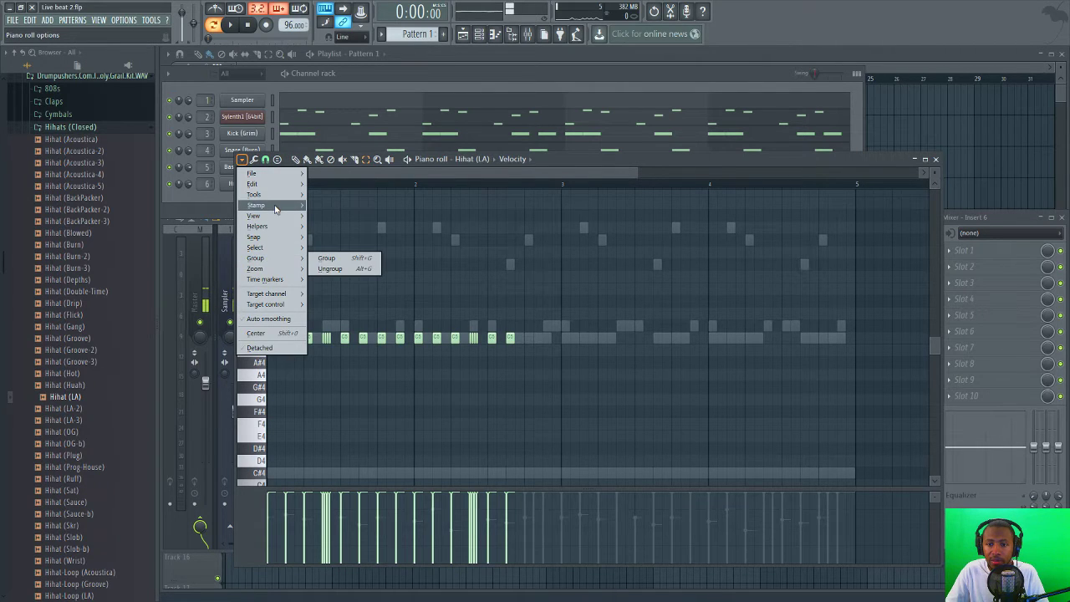
{"action": "mouse_move", "coordinate": [275, 209]}
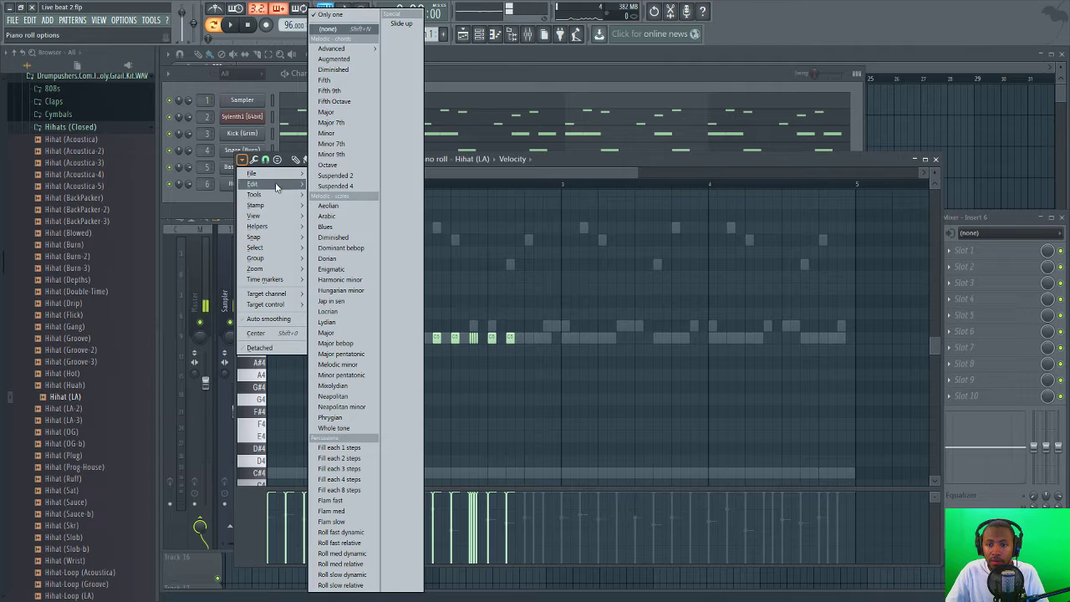
{"action": "left_click", "coordinate": [266, 160]}
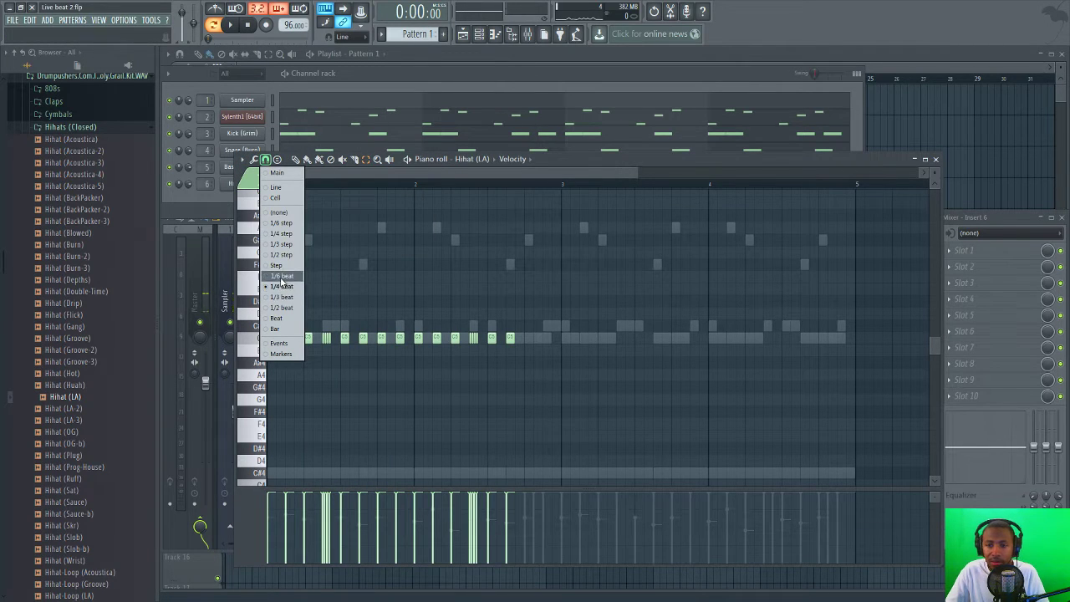
{"action": "left_click", "coordinate": [283, 285]}
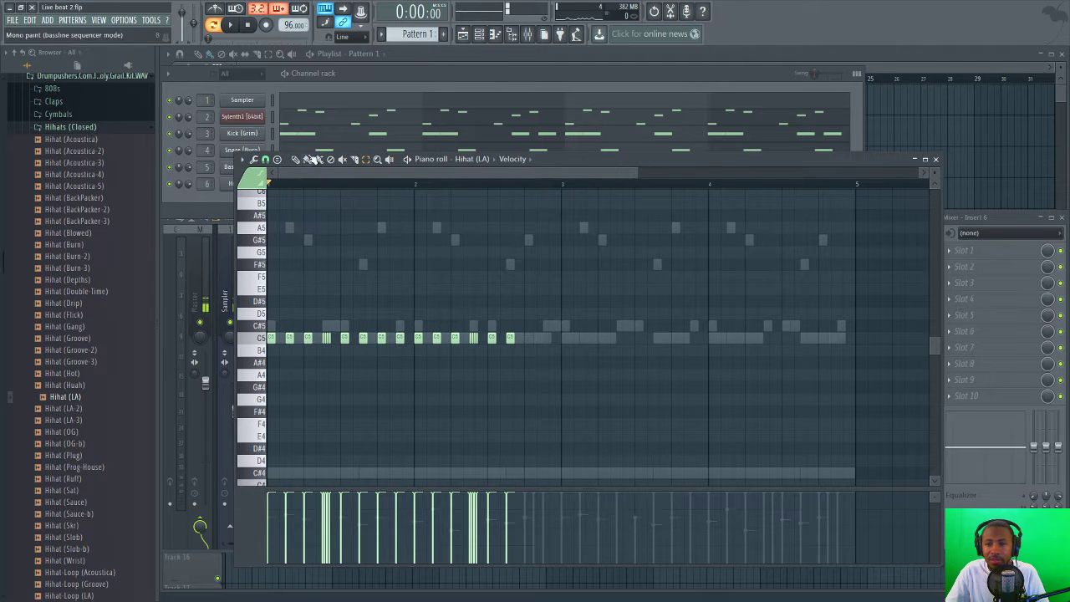
- Draw three evenly spaced C5 hi-hat triplet notes across the last beat of bar 2 and listen to the pattern
{"action": "left_click", "coordinate": [295, 159]}
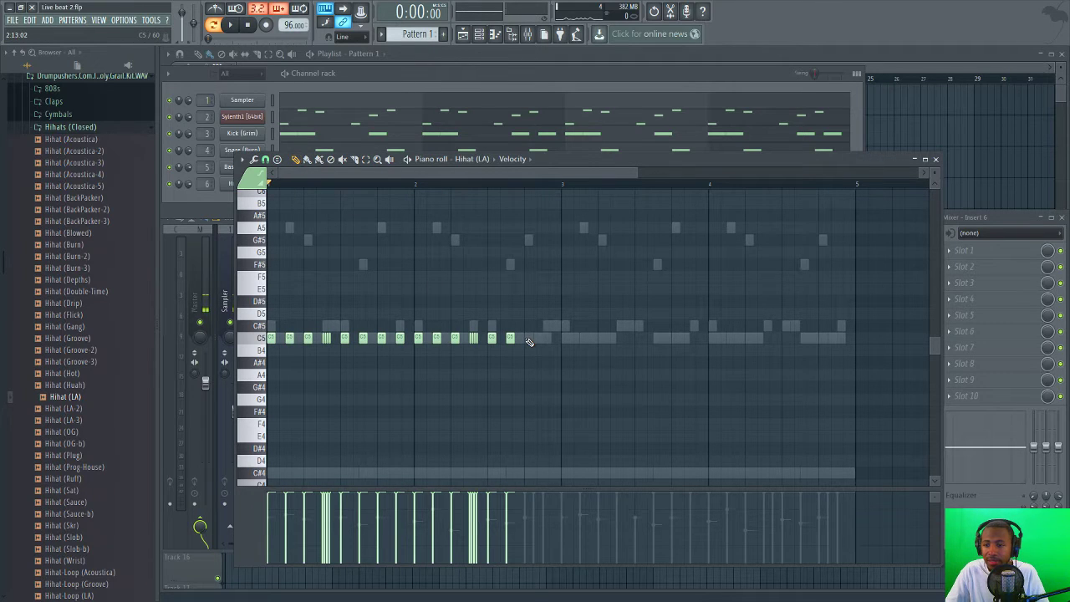
{"action": "left_click", "coordinate": [528, 339]}
{"action": "left_click", "coordinate": [542, 339]}
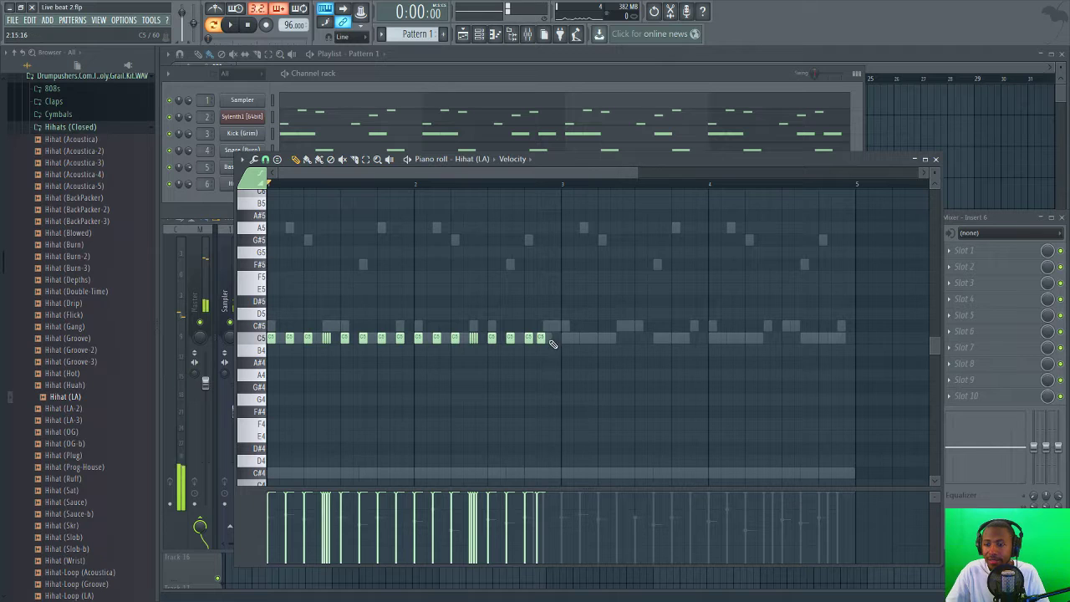
{"action": "left_click", "coordinate": [553, 338]}
{"action": "key", "text": "space"}
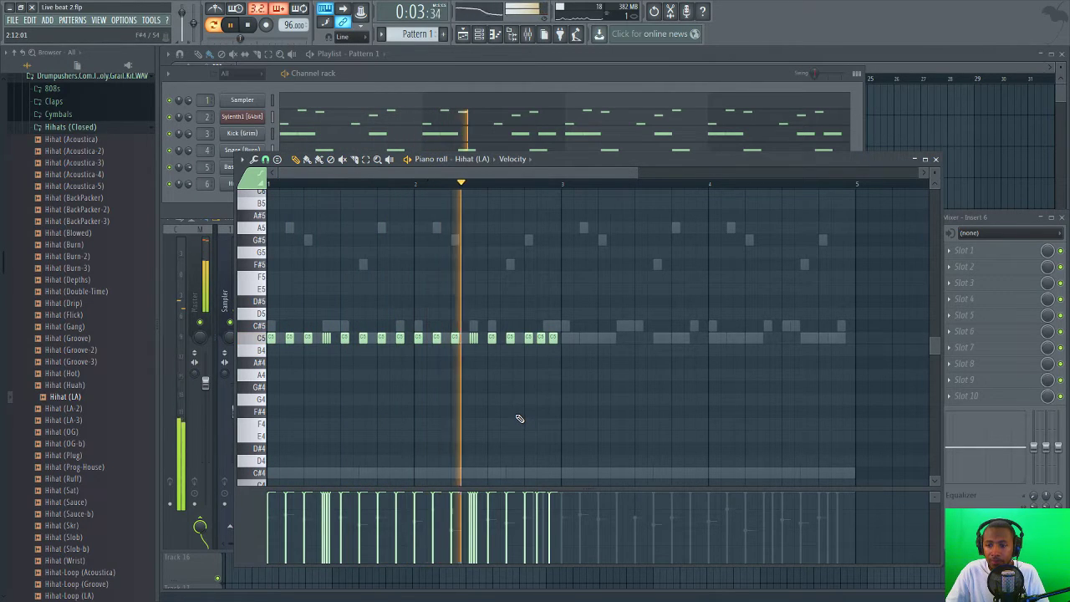
{"action": "key", "text": "space"}
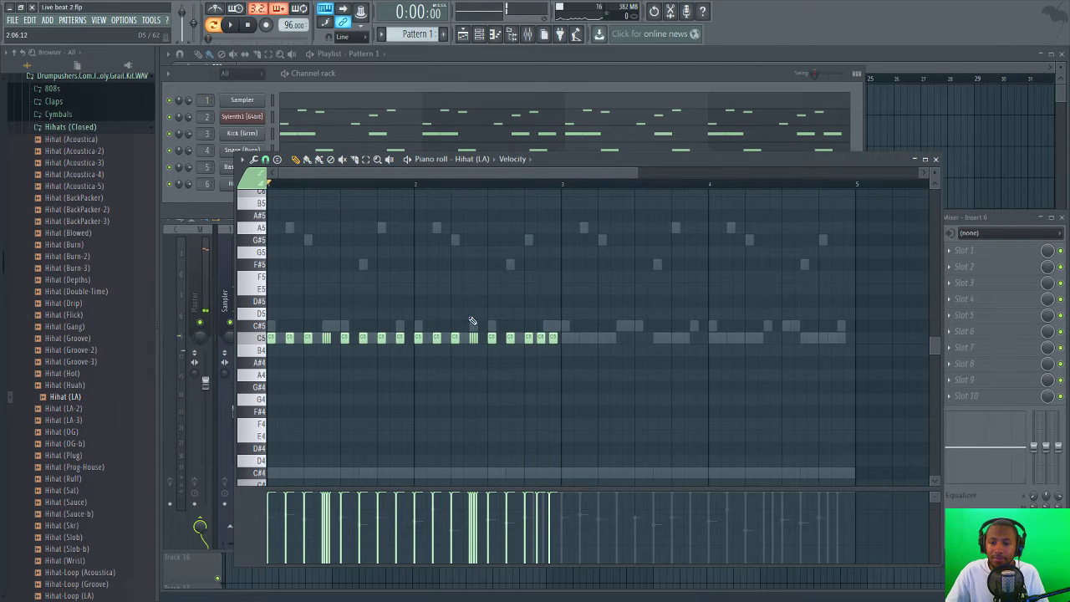
- Try duplicating the two-bar hi-hat pattern into bars 3 and 4 with the 1/6 beat snap and play it back
{"action": "key", "text": "ctrl+v"}
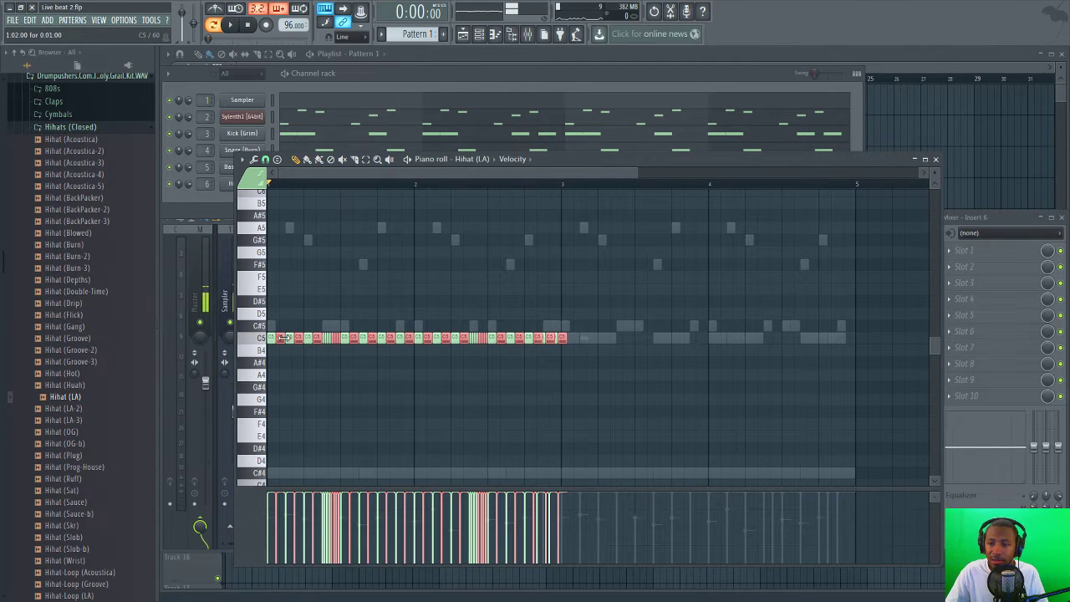
{"action": "key", "text": "ctrl+b"}
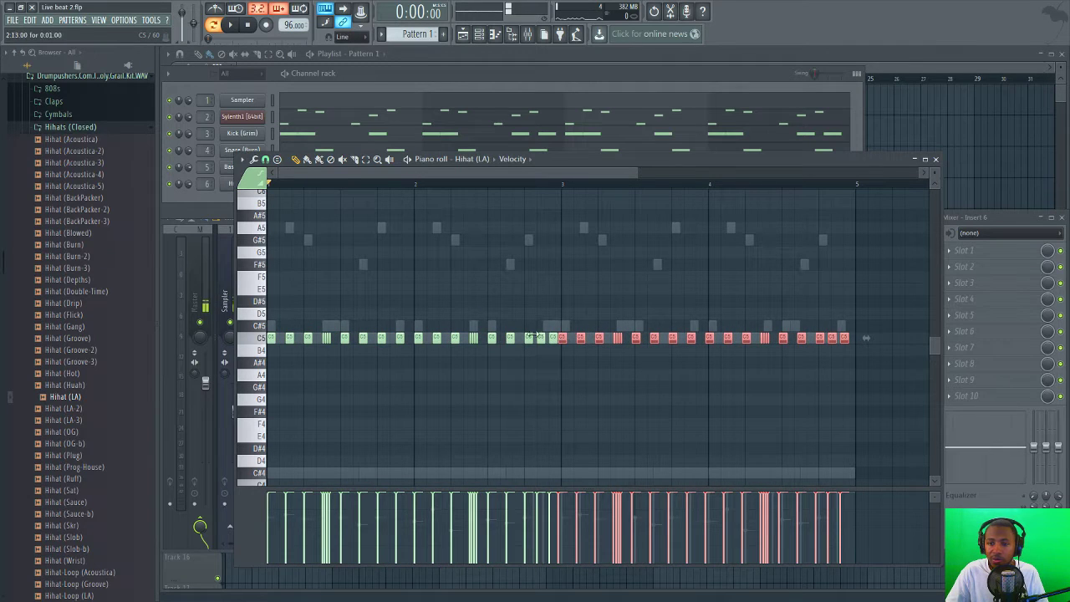
{"action": "left_click", "coordinate": [266, 159]}
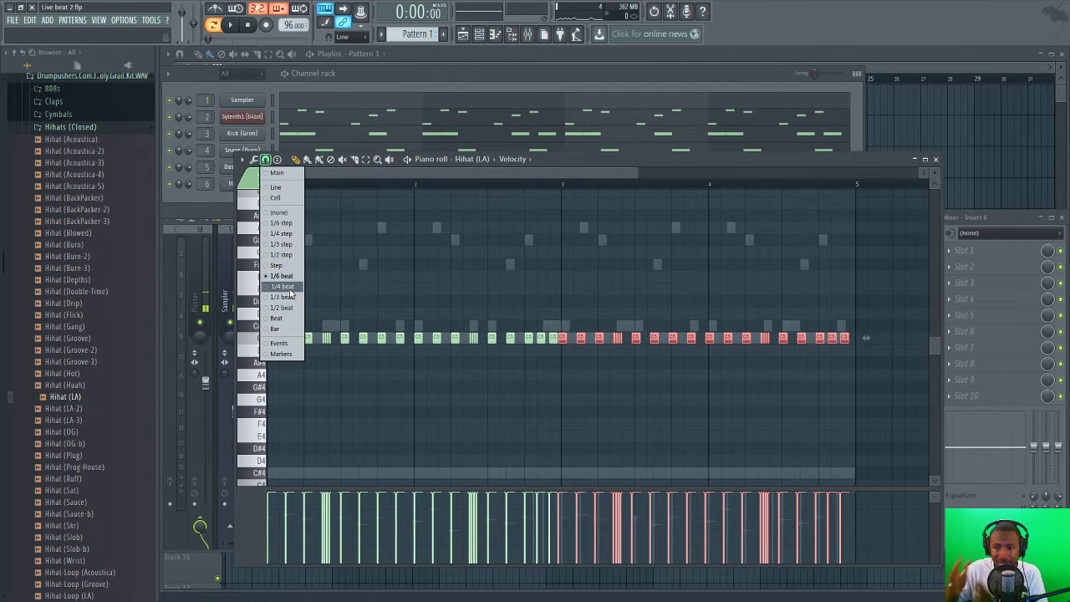
{"action": "left_click", "coordinate": [363, 171]}
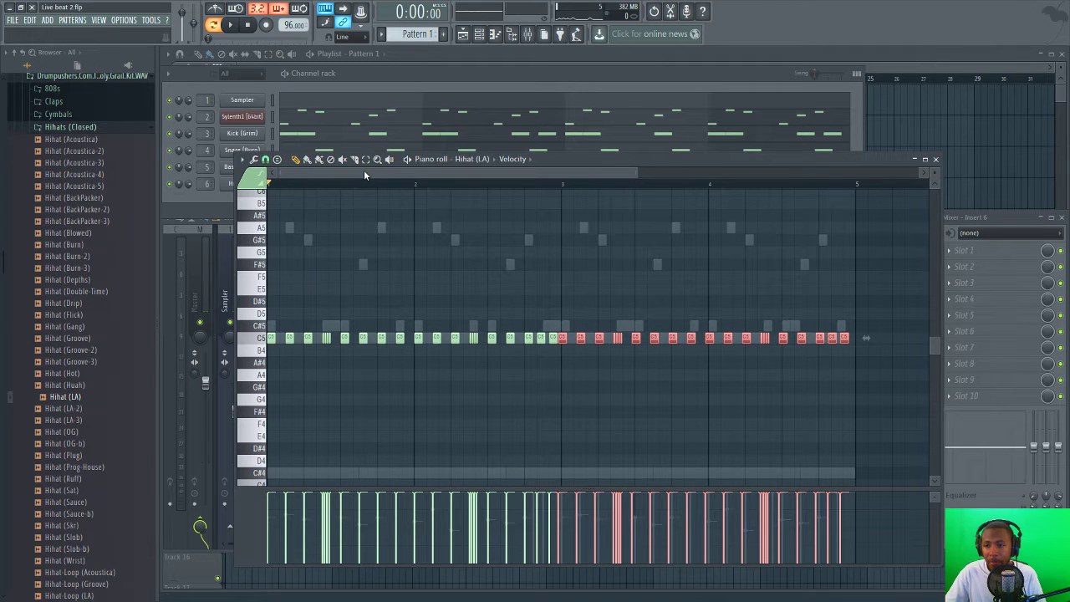
{"action": "key", "text": "space"}
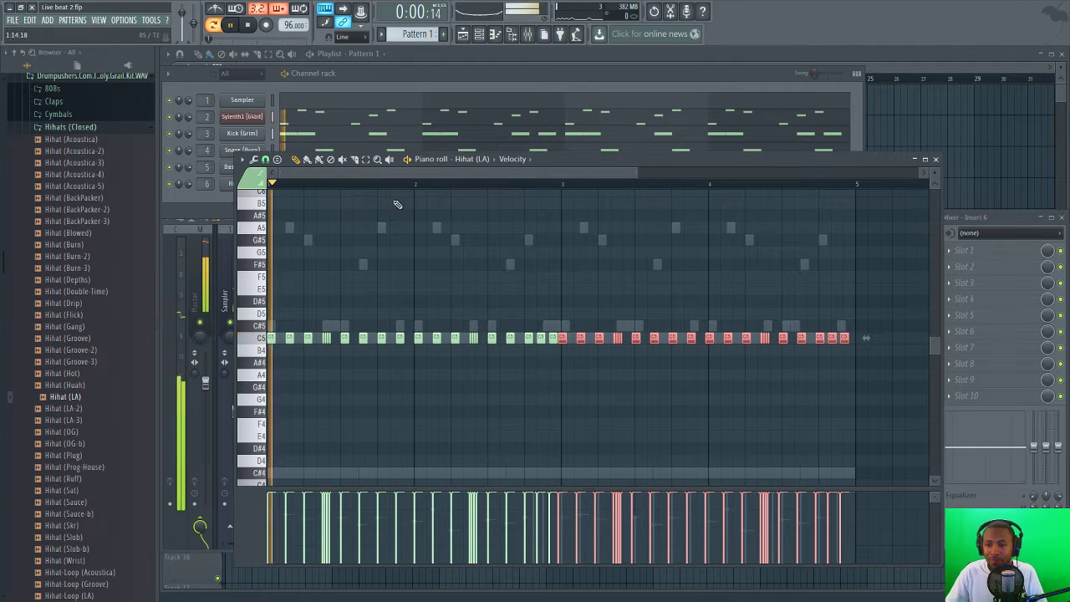
{"action": "left_click", "coordinate": [489, 247]}
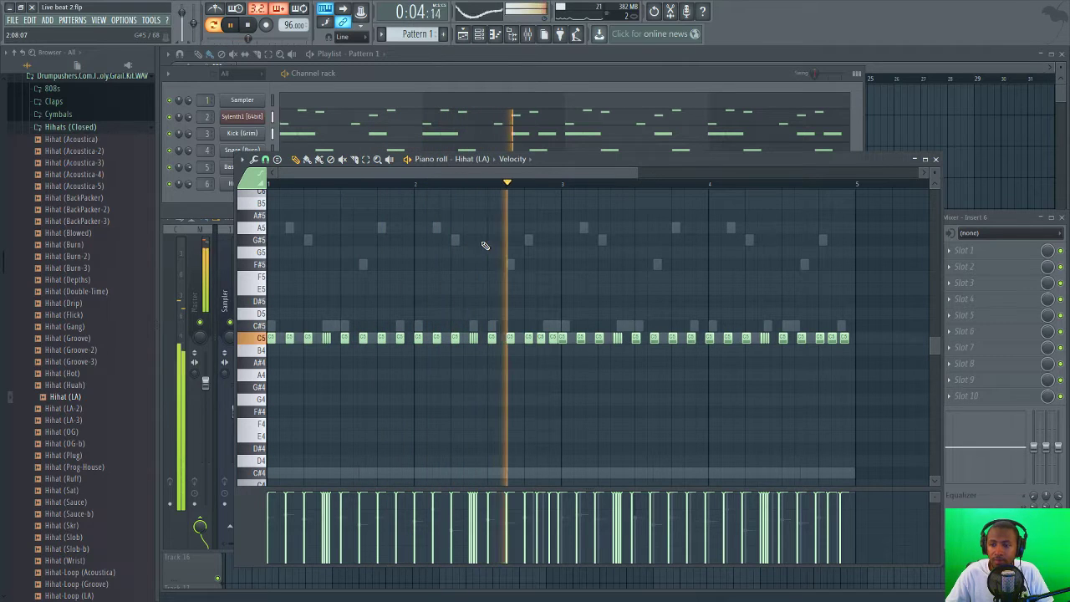
{"action": "key", "text": "space"}
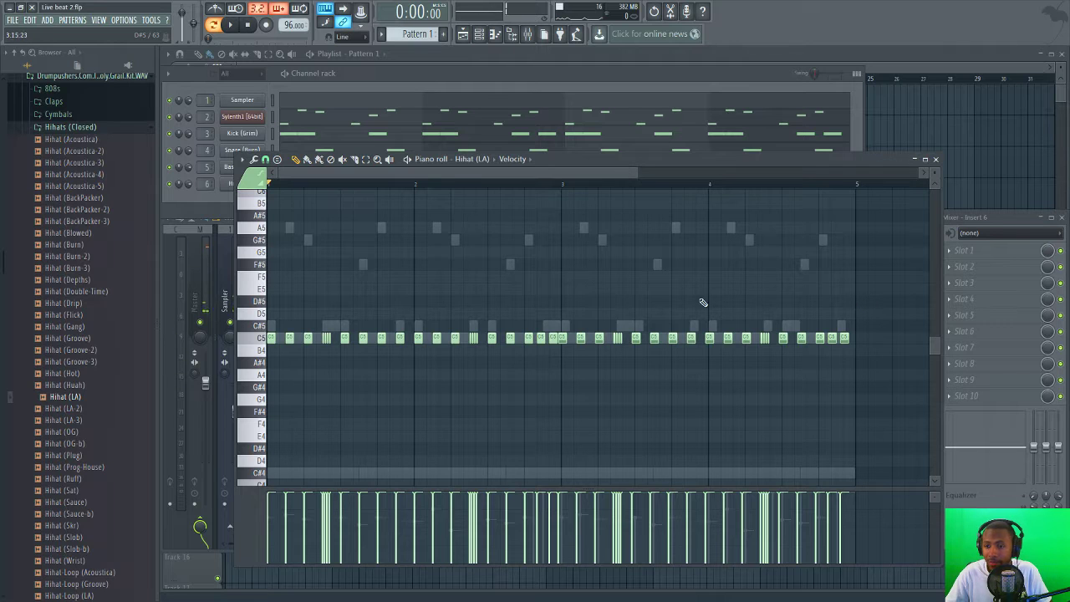
- Set the piano roll snap to 1/4 beat and delete the duplicated hi-hat notes in bars 3 and 4
{"action": "left_click", "coordinate": [265, 159]}
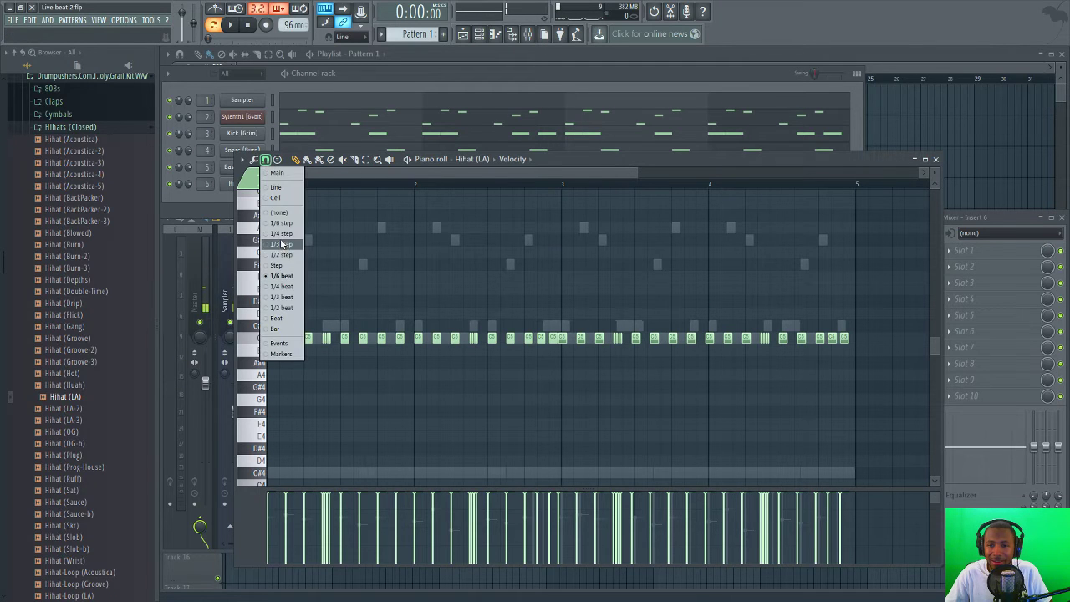
{"action": "left_click", "coordinate": [284, 287]}
{"action": "left_click_drag", "start_coordinate": [875, 299], "coordinate": [557, 373]}
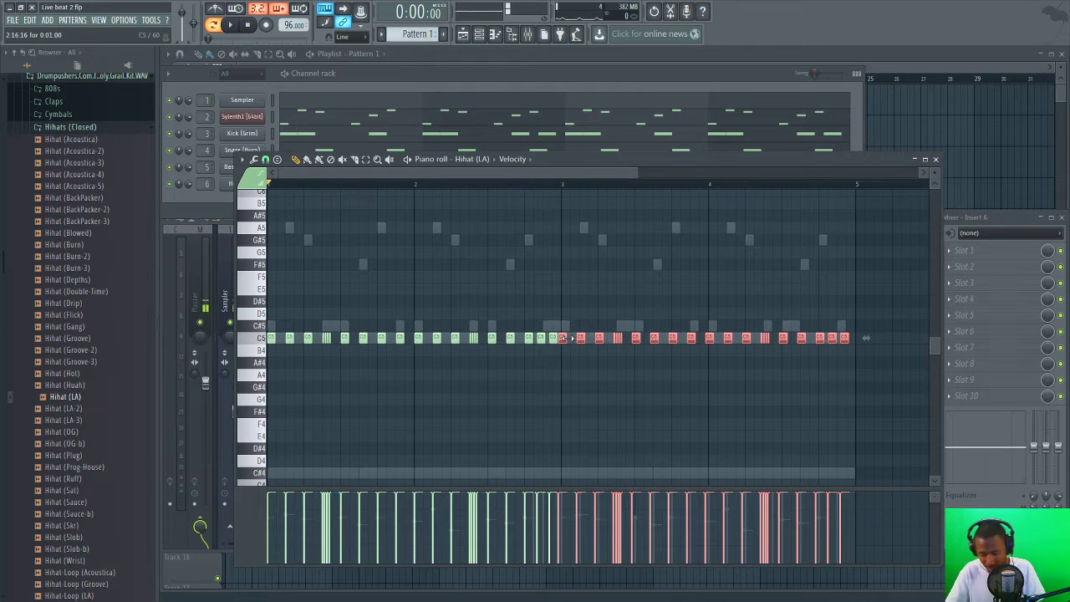
{"action": "key", "text": "Delete"}
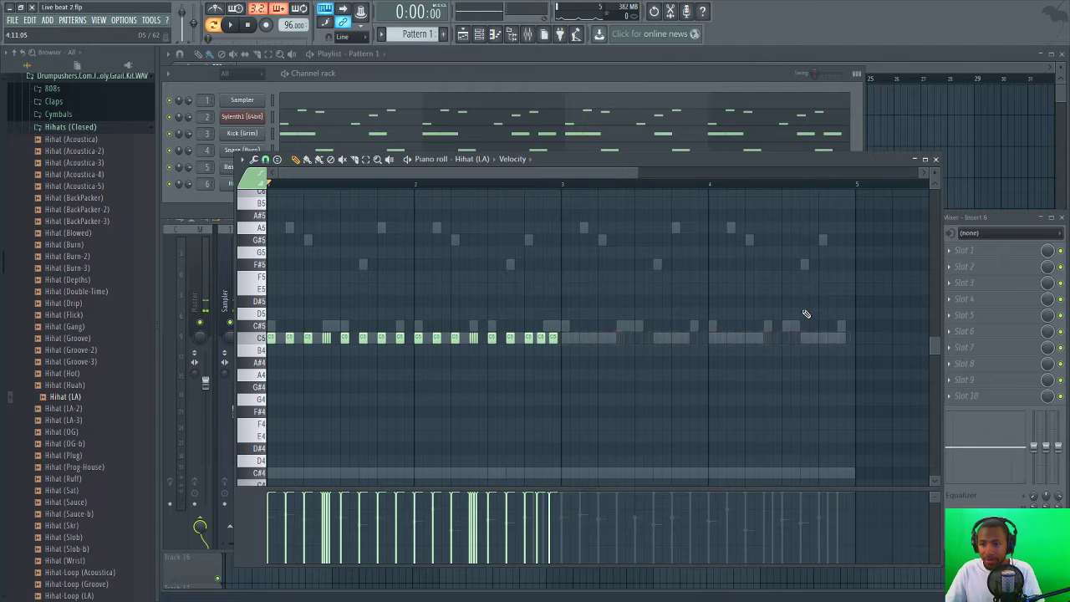
- Paste the two-bar hi-hat pattern, move the copy to the start of bar 3 and play back all four bars
{"action": "key", "text": "ctrl+v"}
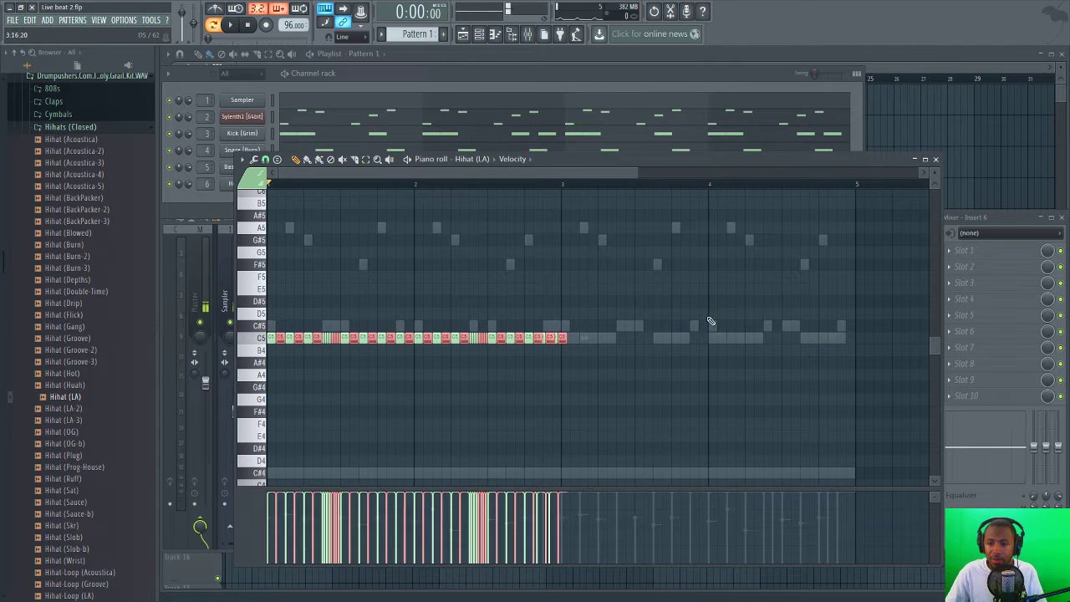
{"action": "left_click_drag", "start_coordinate": [280, 340], "coordinate": [574, 341]}
{"action": "key", "text": "space"}
{"action": "left_click", "coordinate": [631, 274]}
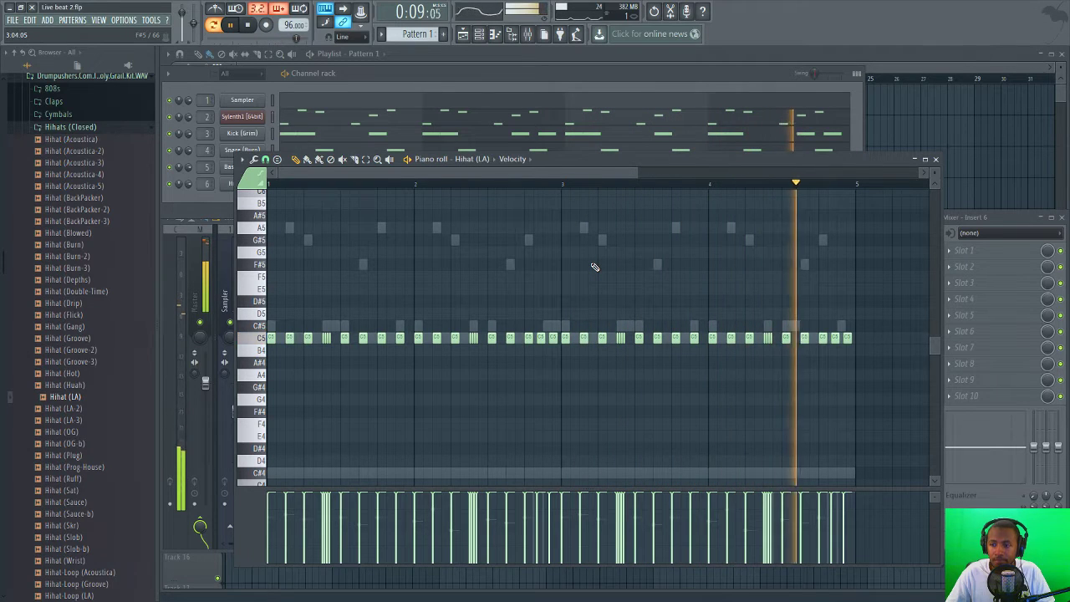
{"action": "left_click", "coordinate": [392, 70]}
{"action": "key", "text": "space"}
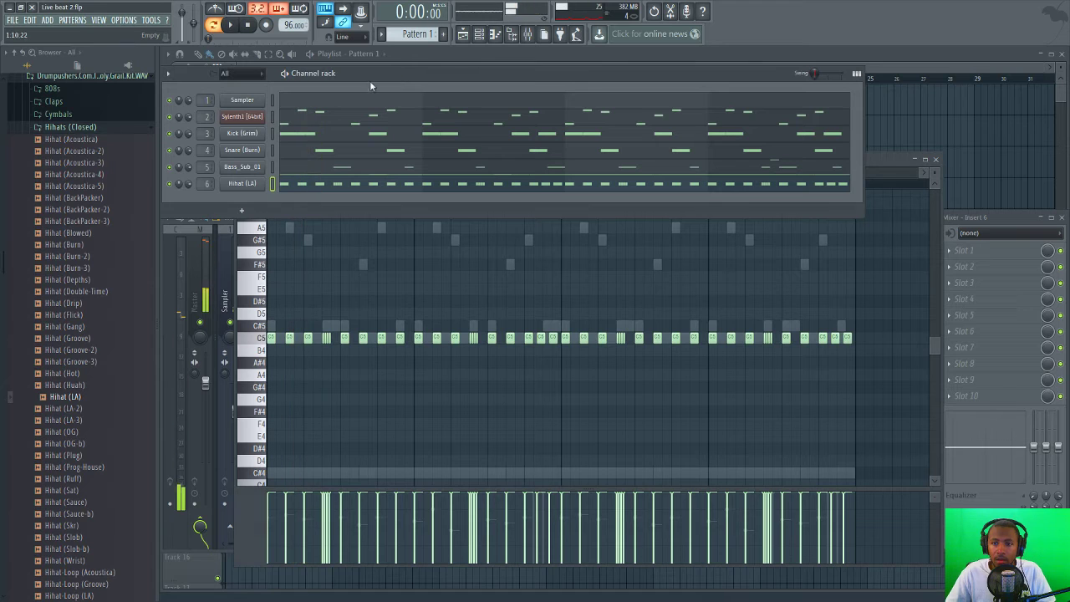
- Raise the echo delay feed slightly in the Hihat (LA) channel settings, set the echo time to 2:00 and start playback
{"action": "left_click", "coordinate": [250, 187]}
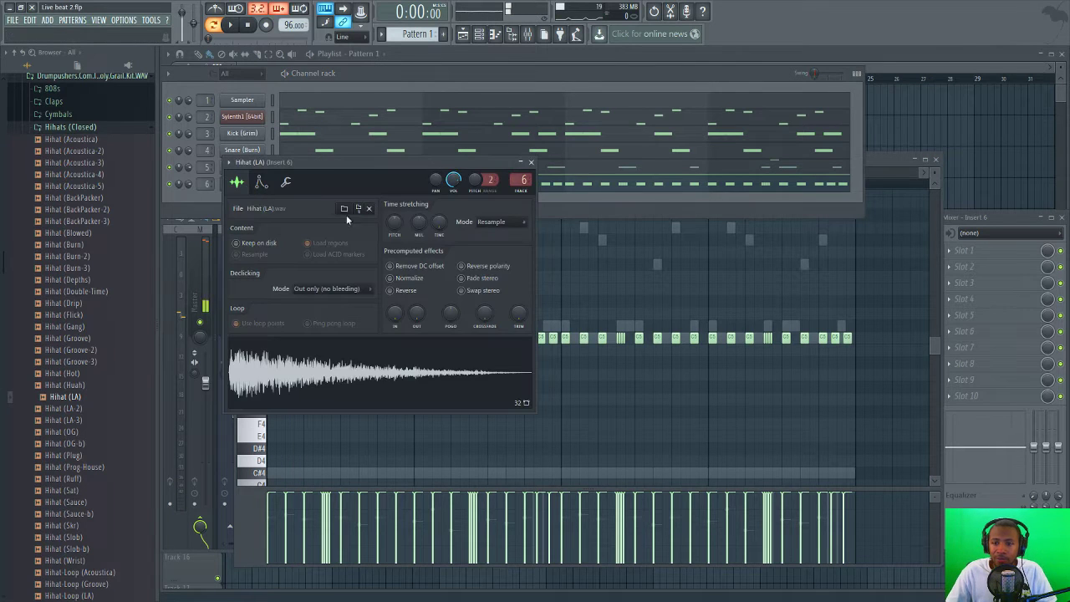
{"action": "left_click", "coordinate": [286, 184]}
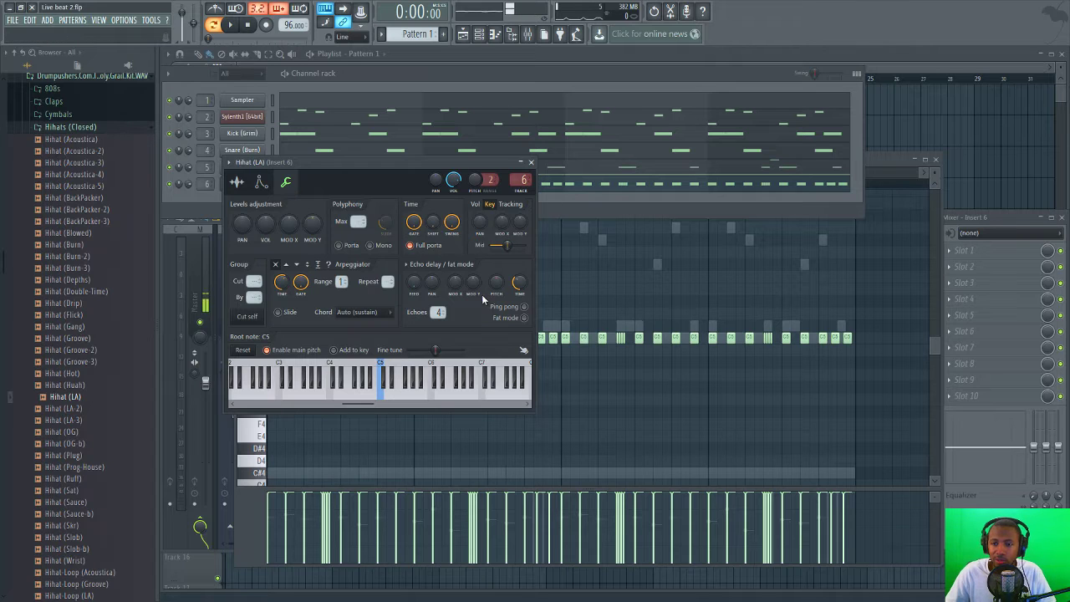
{"action": "left_click", "coordinate": [237, 184]}
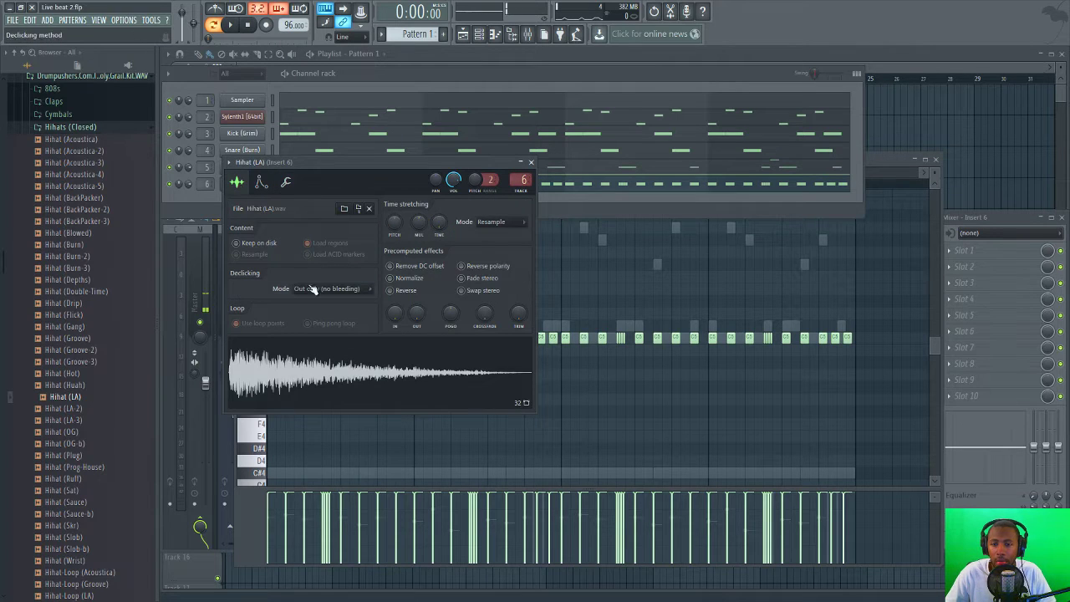
{"action": "left_click_drag", "start_coordinate": [324, 163], "coordinate": [472, 167]}
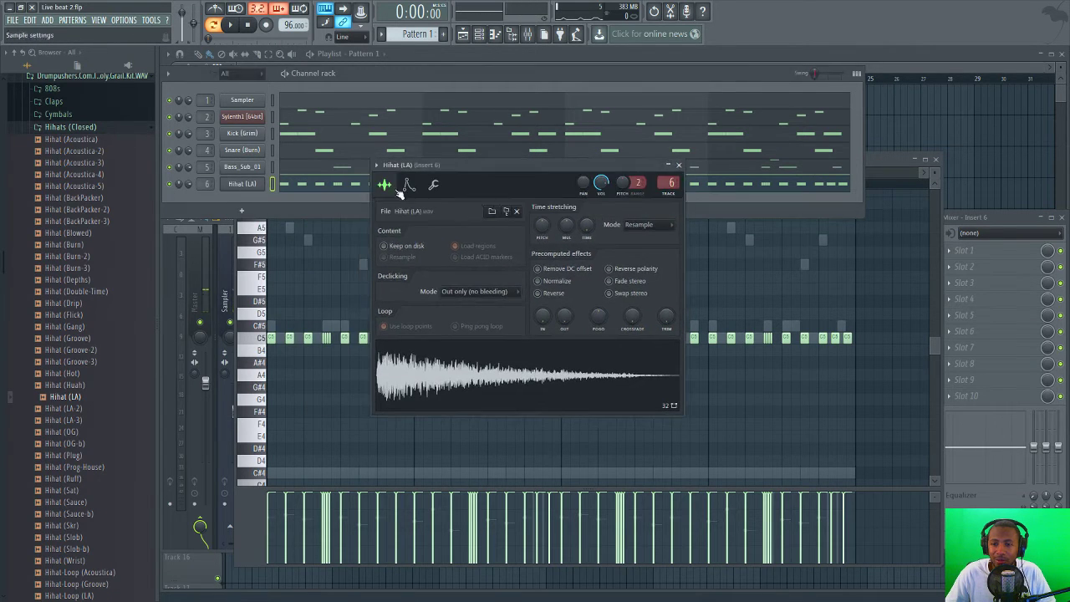
{"action": "left_click", "coordinate": [434, 186]}
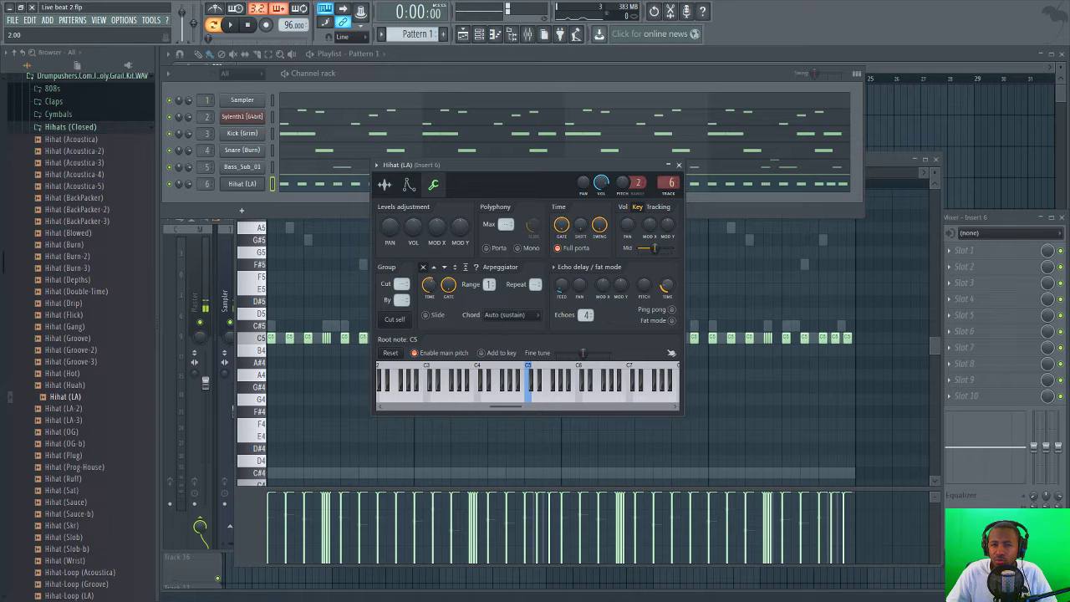
{"action": "key", "text": "space"}
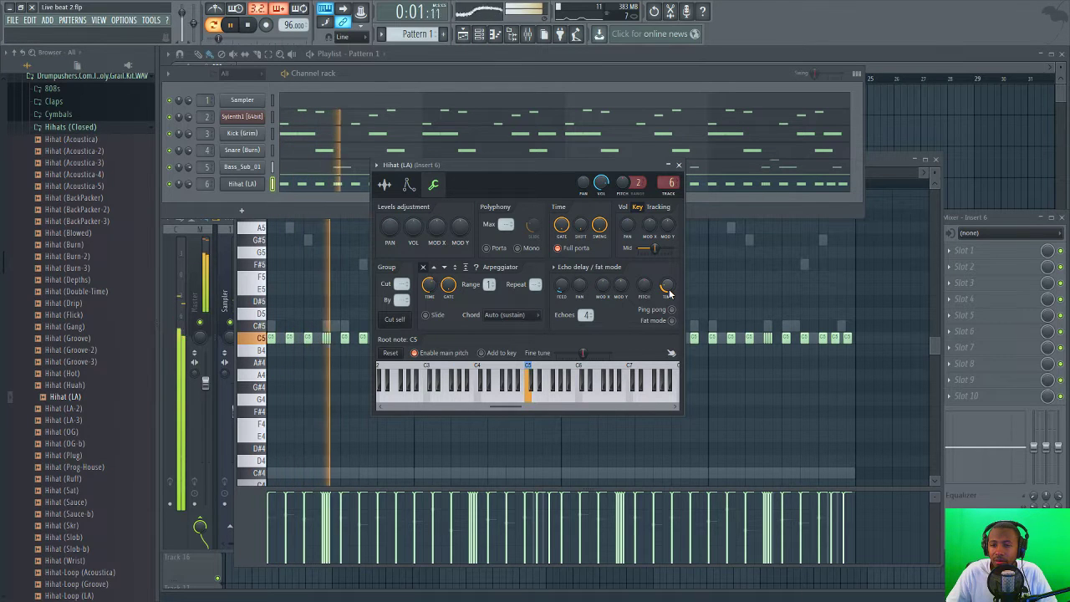
- Set the Hihat (LA) echo delay time to 3:00, play back the pattern and close the channel settings
{"action": "key", "text": "space"}
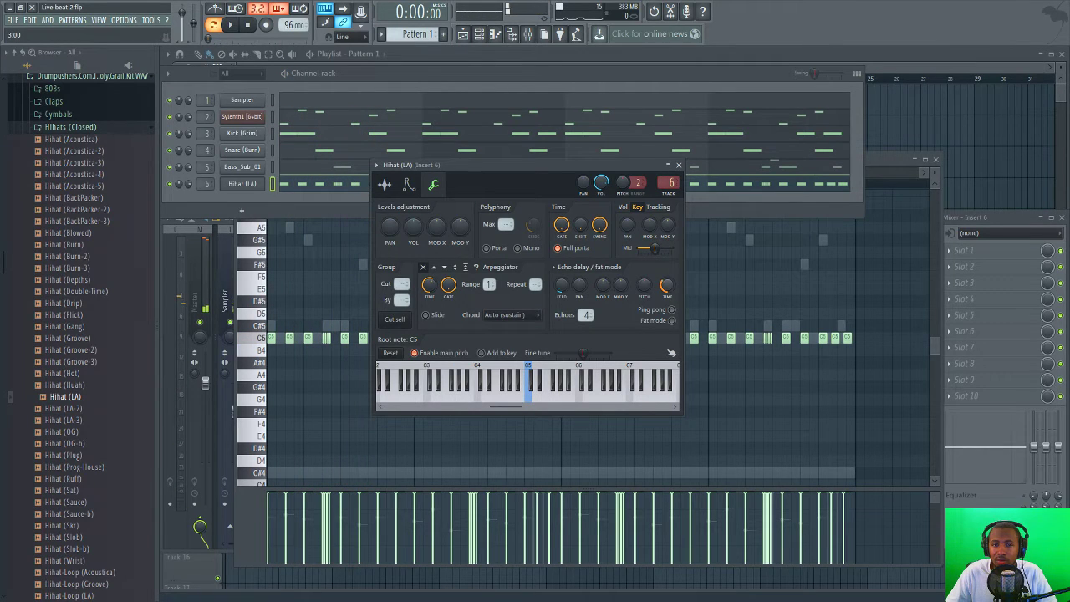
{"action": "key", "text": "space"}
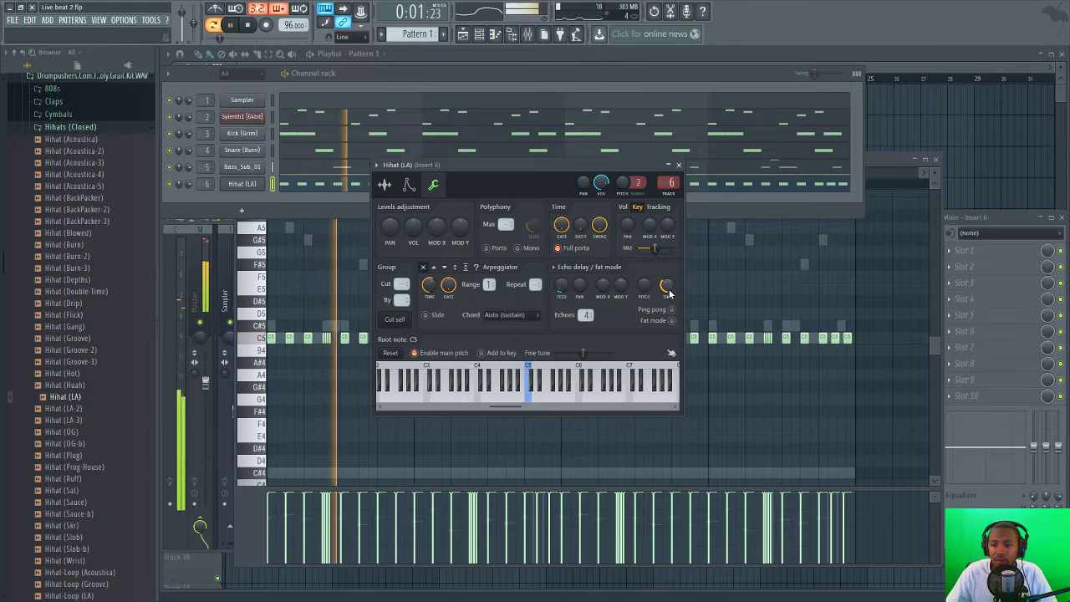
{"action": "left_click", "coordinate": [678, 165]}
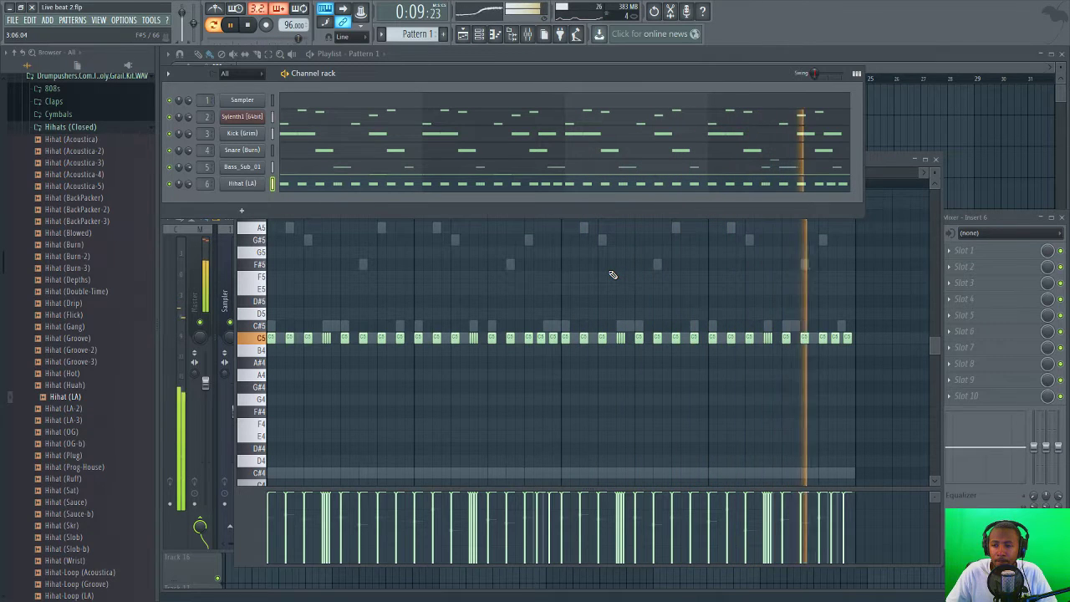
- Stop playback and replace the triplet hi-hats at the ends of bars 2 and 4 with two evenly spaced notes each
{"action": "key", "text": "space"}
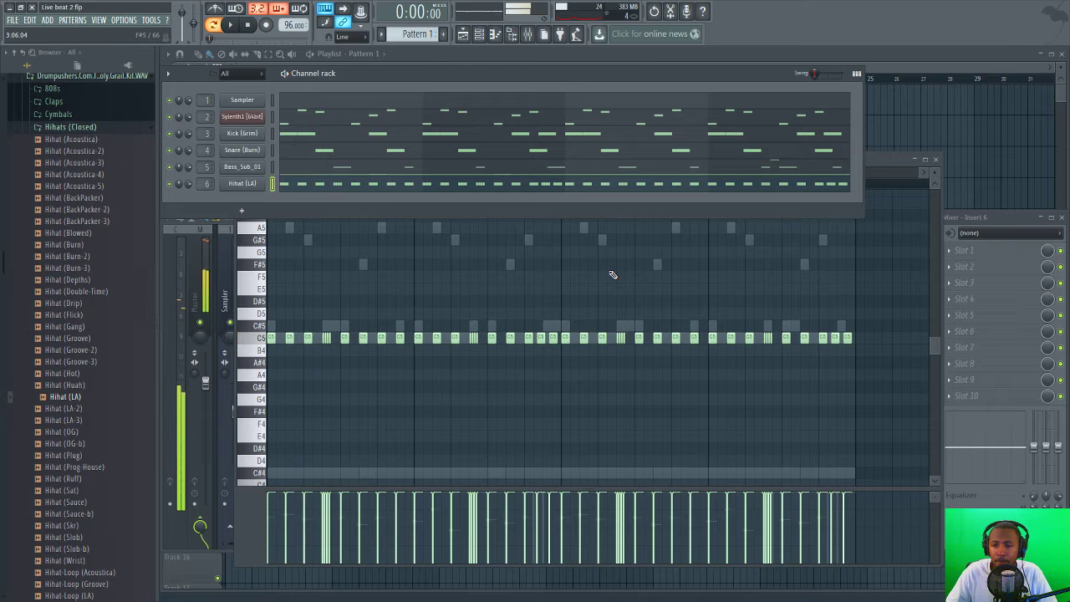
{"action": "right_click", "coordinate": [545, 340]}
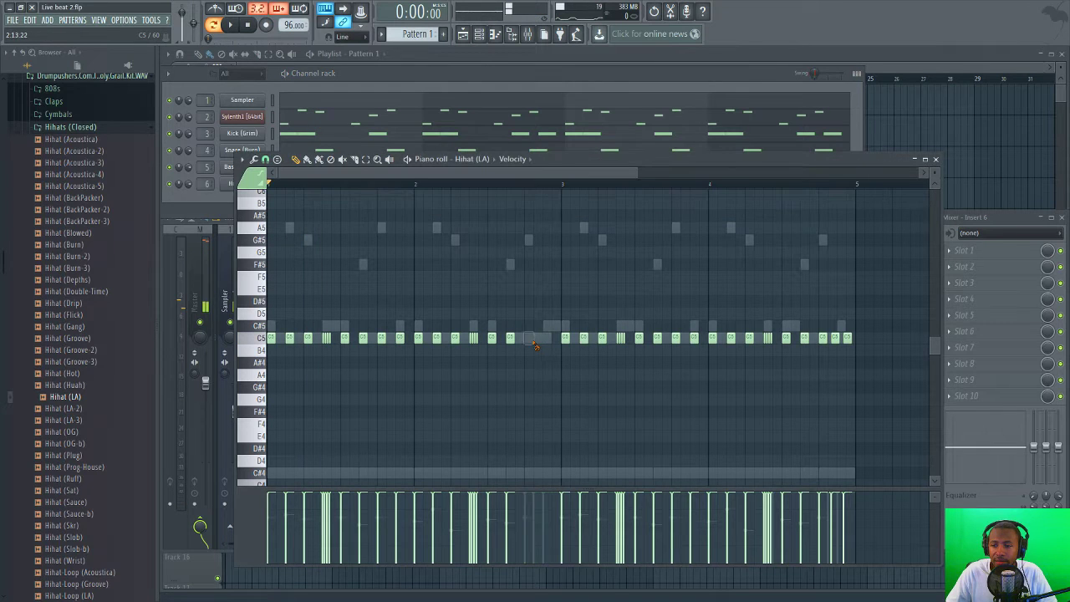
{"action": "left_click", "coordinate": [529, 342]}
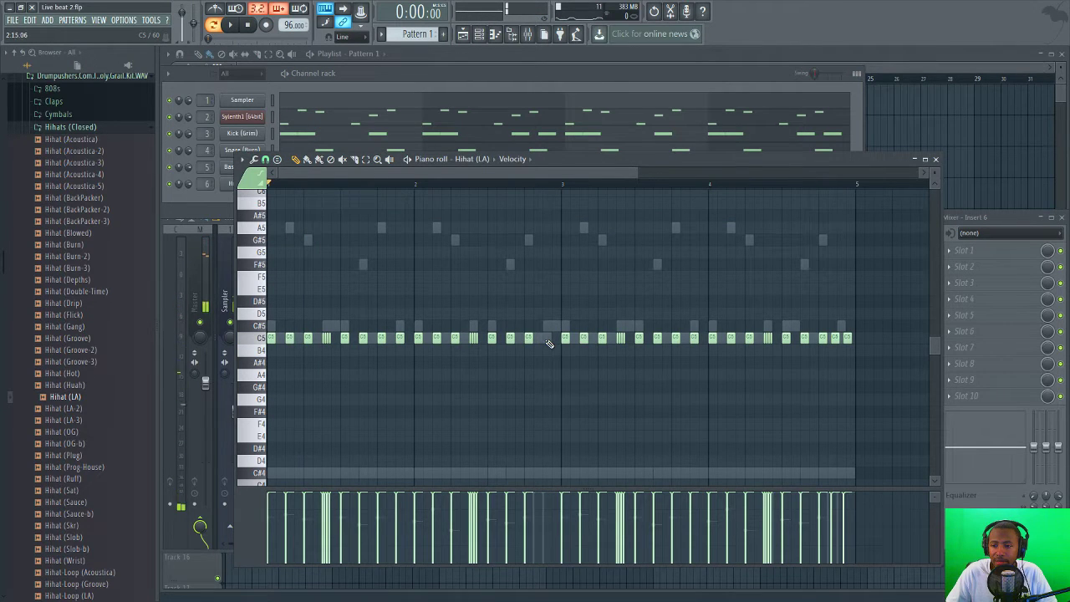
{"action": "left_click", "coordinate": [549, 342]}
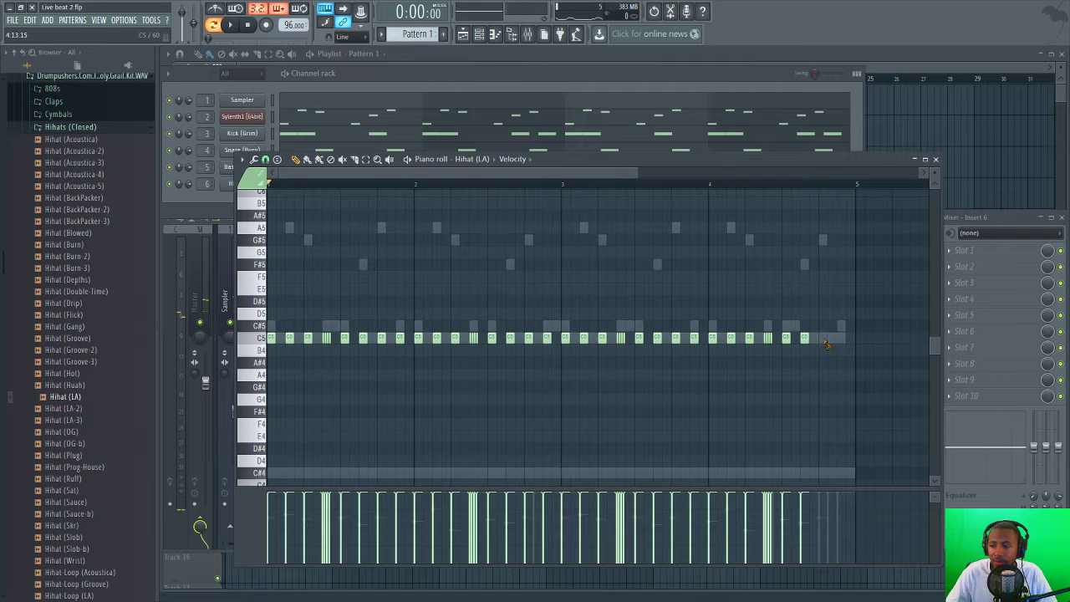
{"action": "left_click", "coordinate": [825, 341]}
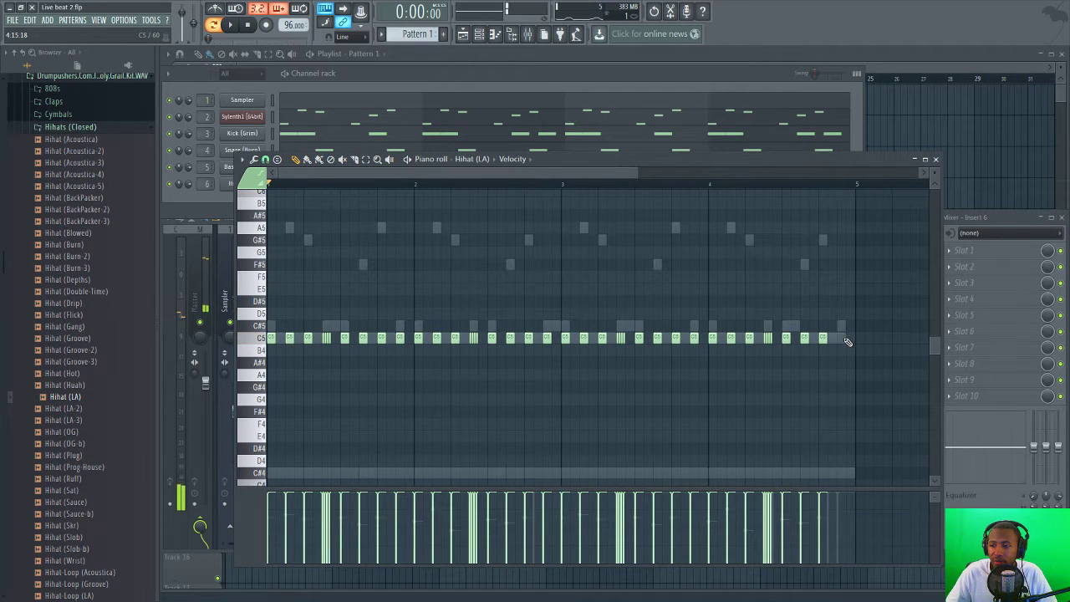
{"action": "left_click", "coordinate": [843, 339]}
- Set the Hihat (LA) echo delay to 1 echo, play back the pattern, close the channel settings and stop playback
{"action": "left_click", "coordinate": [464, 85]}
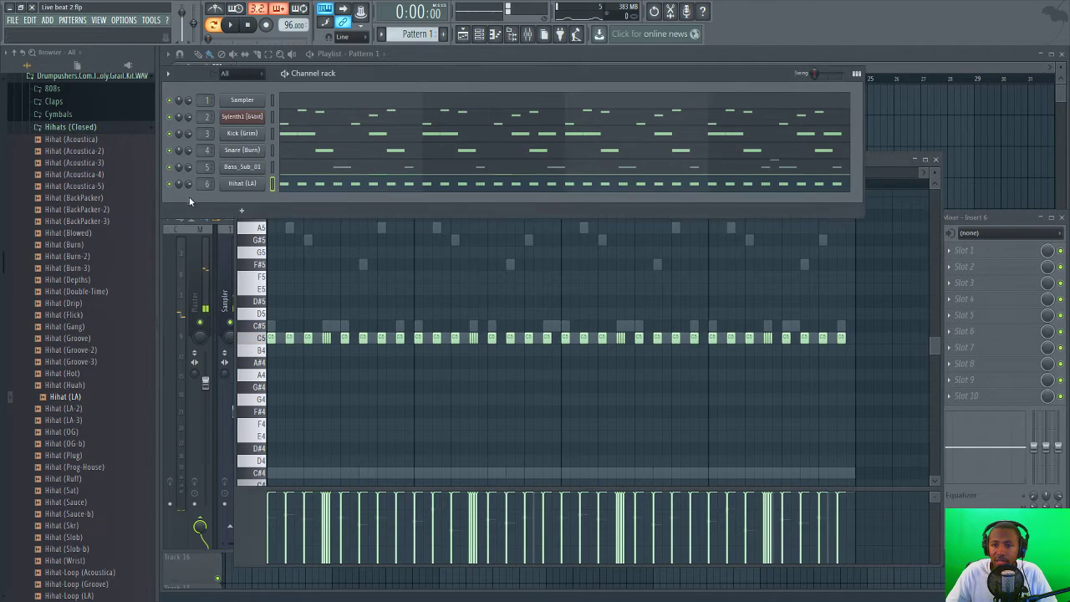
{"action": "left_click", "coordinate": [242, 184]}
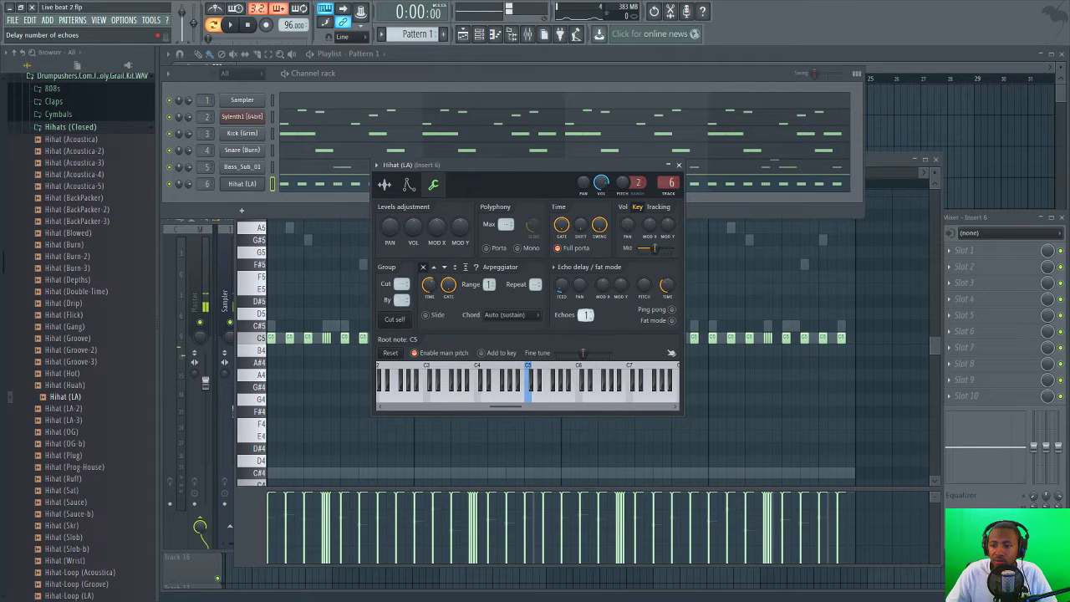
{"action": "key", "text": "space"}
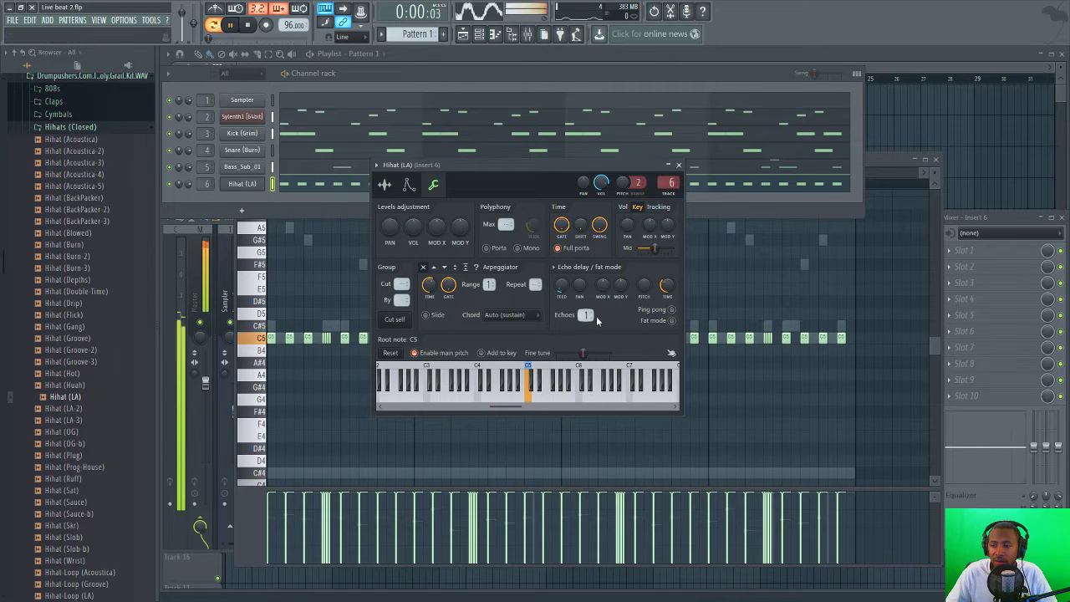
{"action": "left_click", "coordinate": [679, 165]}
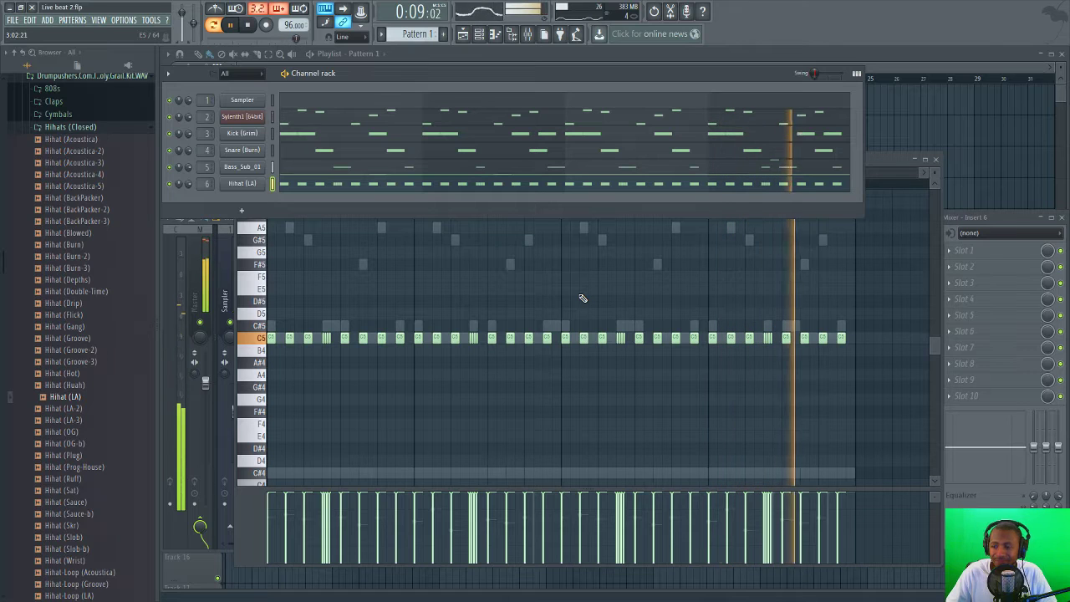
{"action": "key", "text": "space"}
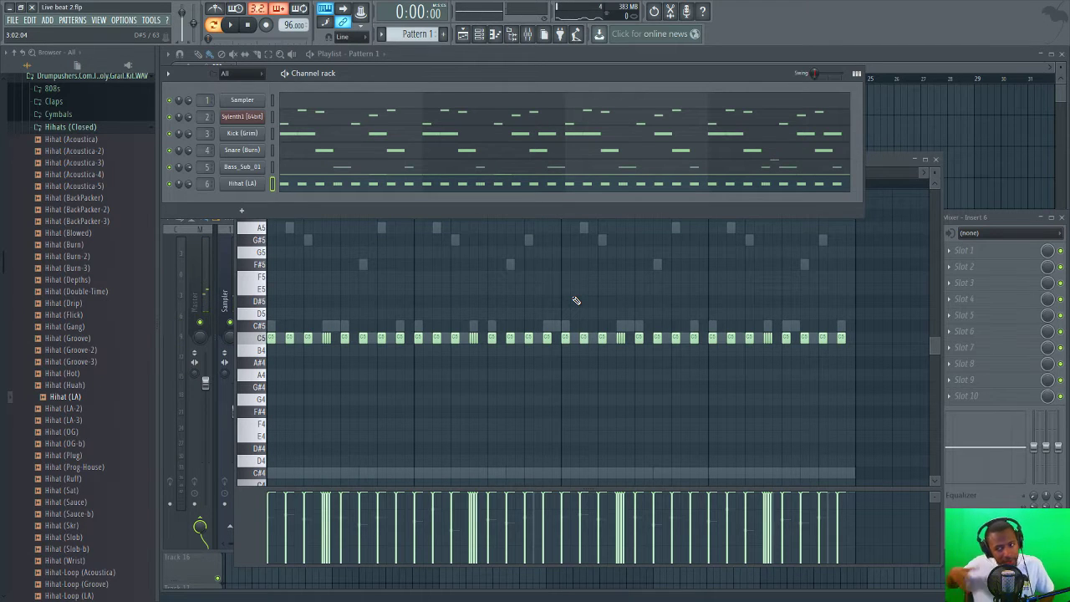
- Collapse the Hihats (Closed) folder, bring up the mixer and sidechain the Kick (Grim) track to the Bass_Sub_01 track
{"action": "left_click", "coordinate": [120, 130]}
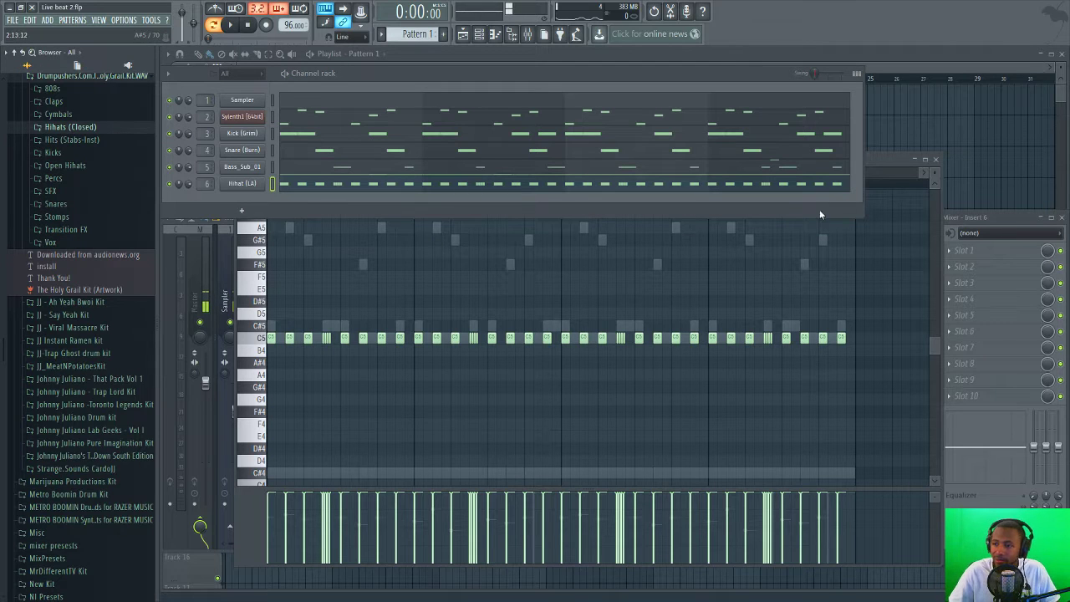
{"action": "key", "text": "F9"}
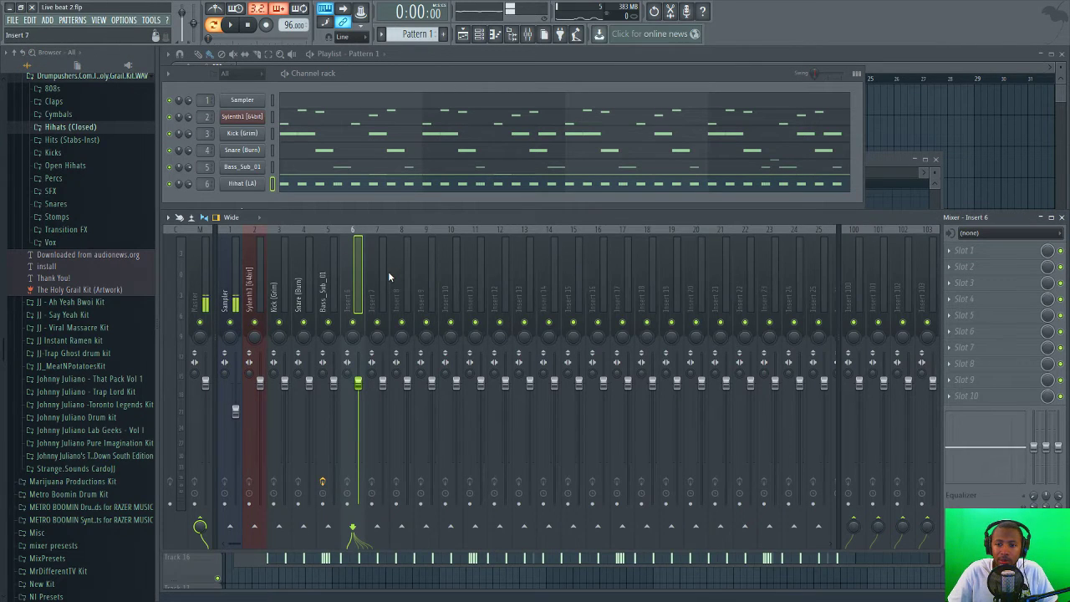
{"action": "left_click", "coordinate": [276, 290]}
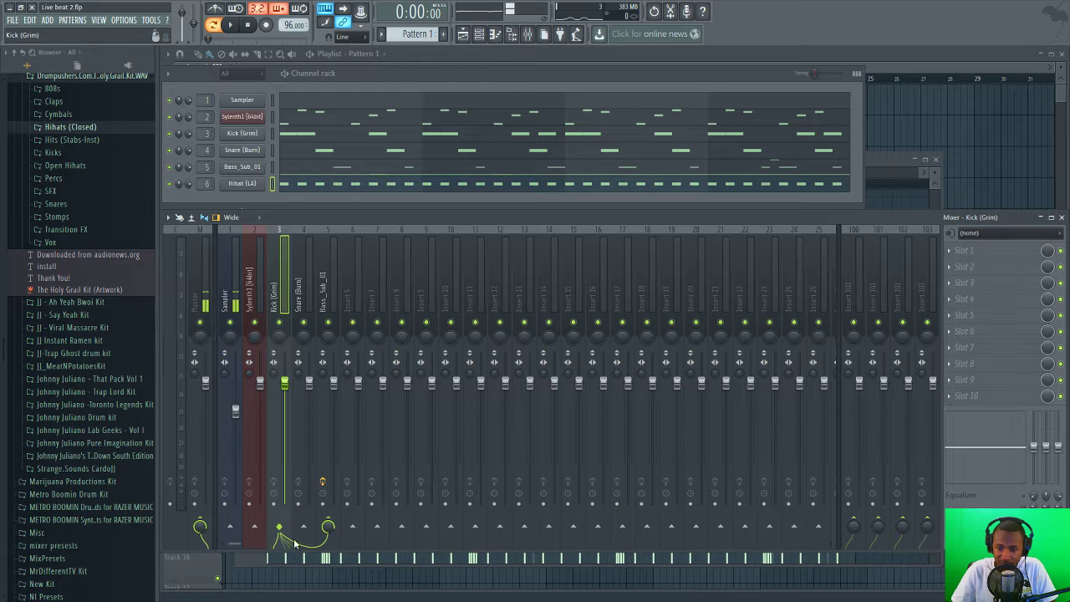
{"action": "left_click", "coordinate": [326, 289]}
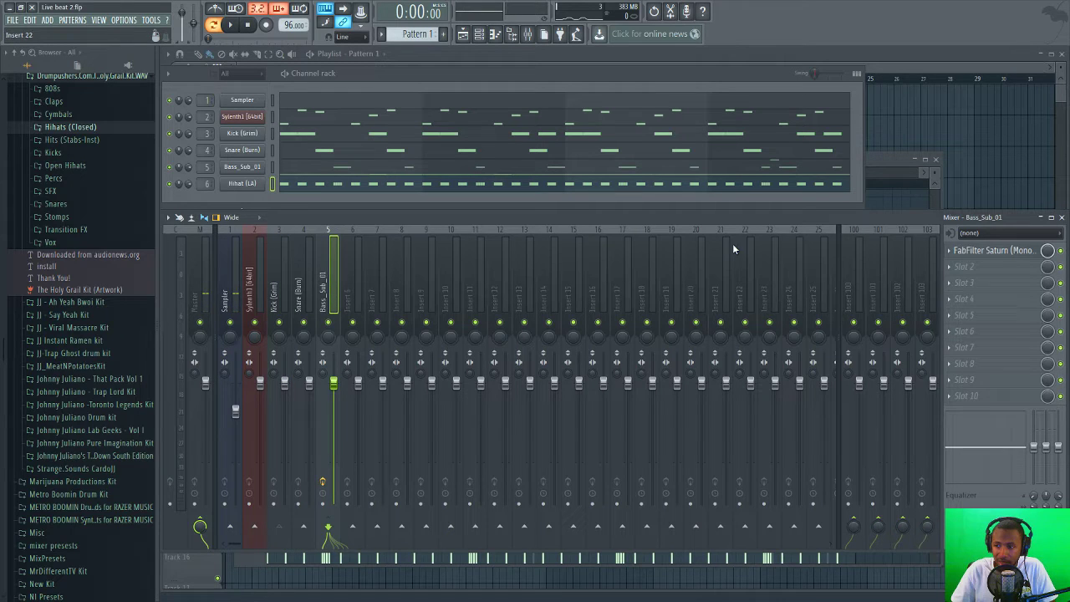
- Load Fruity Limiter in slot 10 of Bass_Sub_01, switch it to compressor mode, lower the threshold and raise the ratio
{"action": "left_click", "coordinate": [968, 398]}
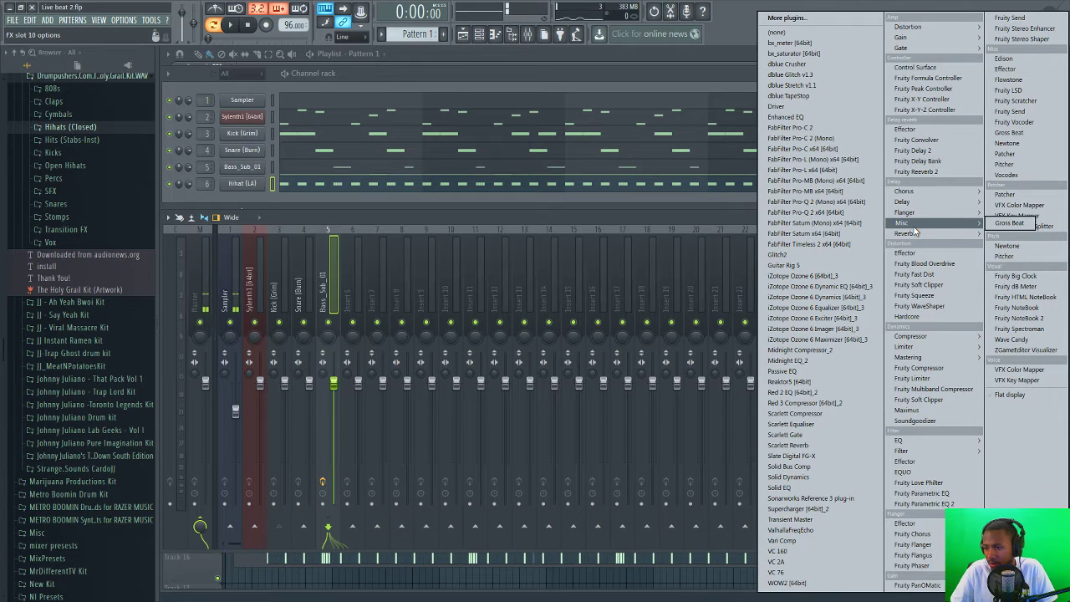
{"action": "left_click", "coordinate": [913, 378]}
{"action": "left_click", "coordinate": [439, 352]}
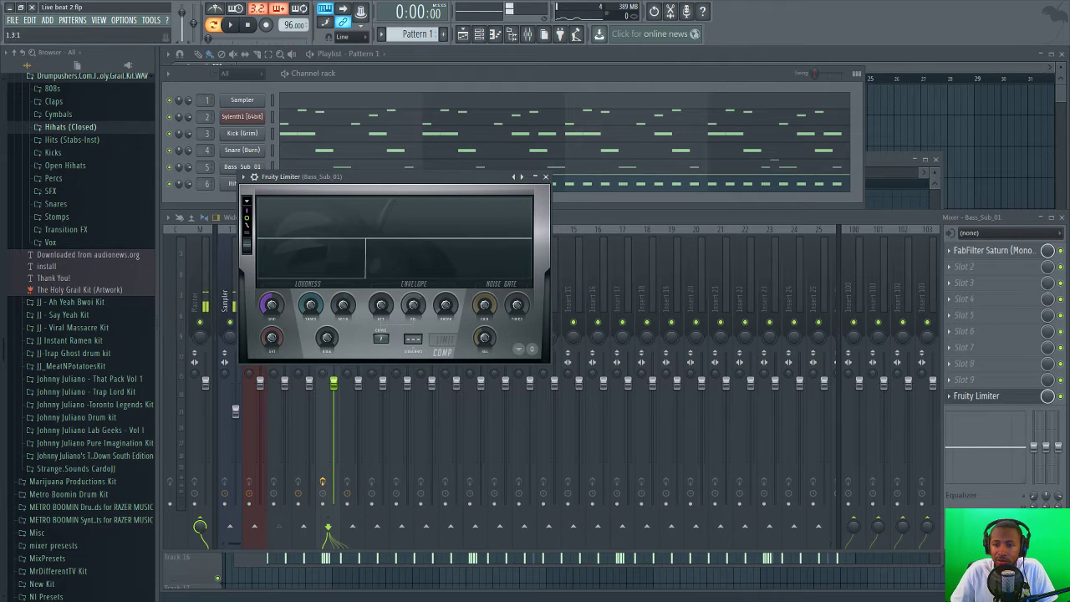
{"action": "left_click_drag", "start_coordinate": [316, 308], "coordinate": [316, 330]}
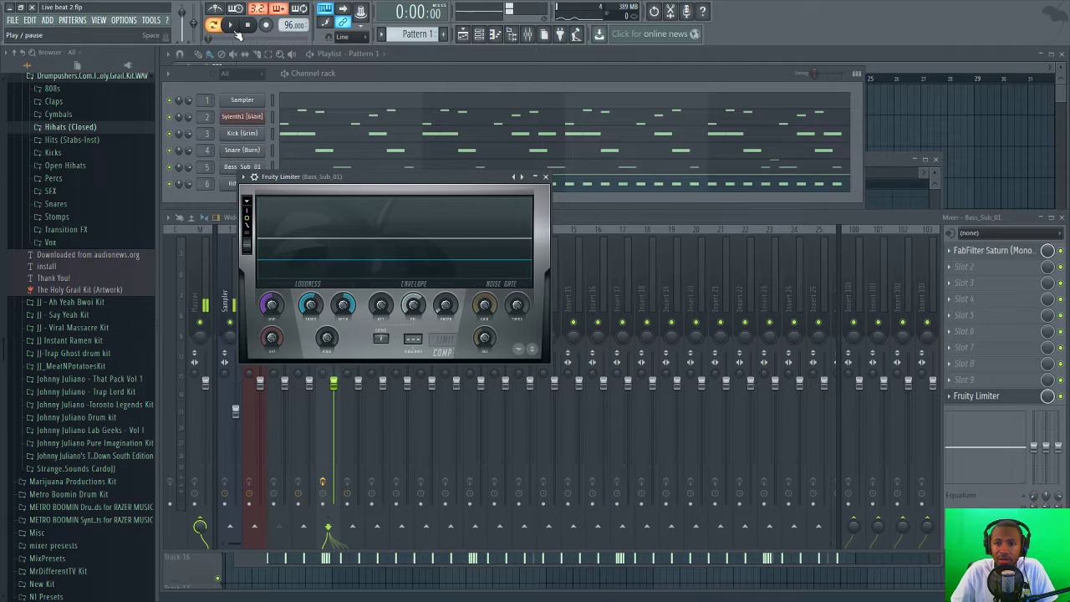
- Solo the Bass_Sub_01 mixer track, reopen its Fruity Limiter and start playback to audition the compression
{"action": "left_click", "coordinate": [328, 73]}
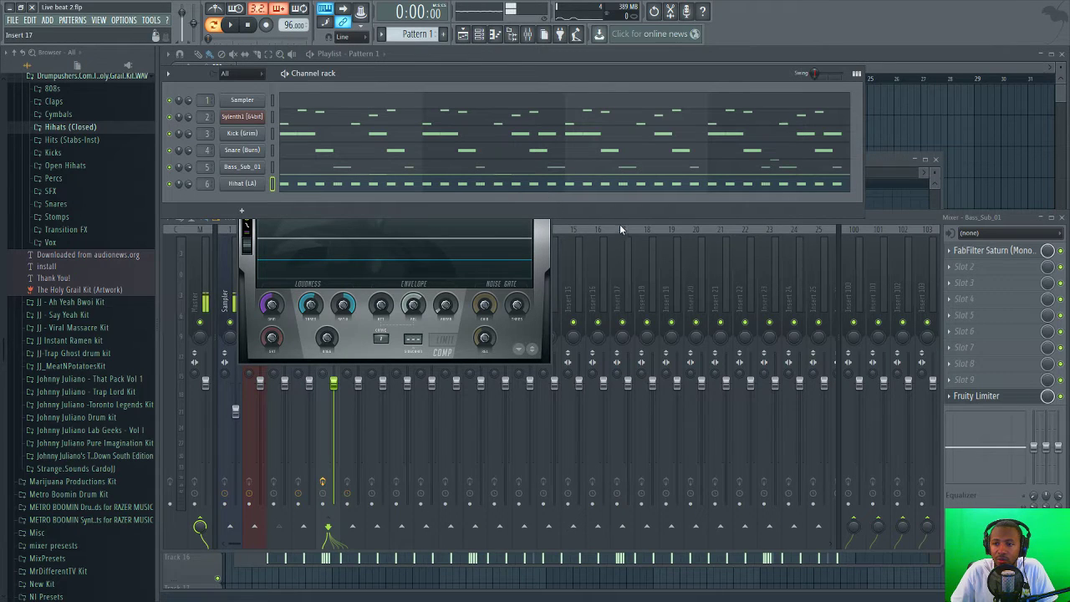
{"action": "left_click", "coordinate": [914, 221]}
{"action": "right_click", "coordinate": [325, 326]}
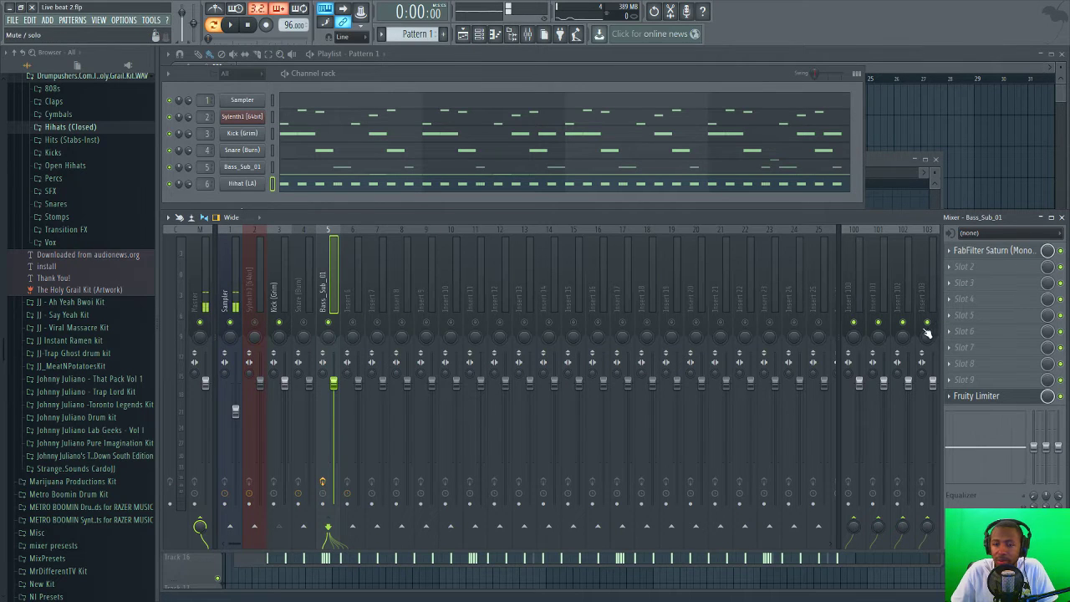
{"action": "left_click", "coordinate": [1007, 398]}
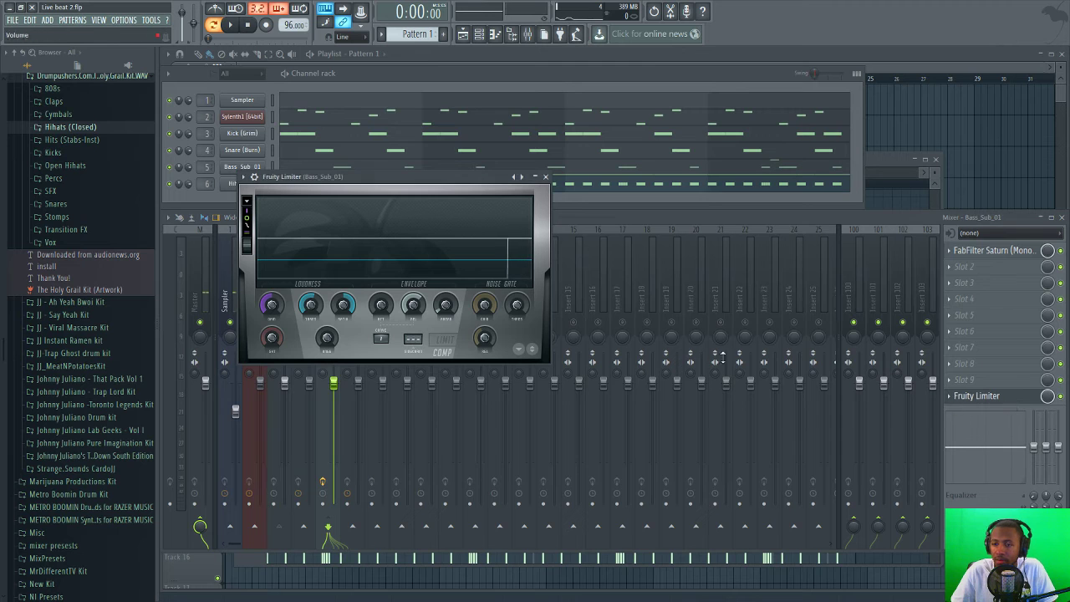
{"action": "left_click_drag", "start_coordinate": [487, 189], "coordinate": [691, 262]}
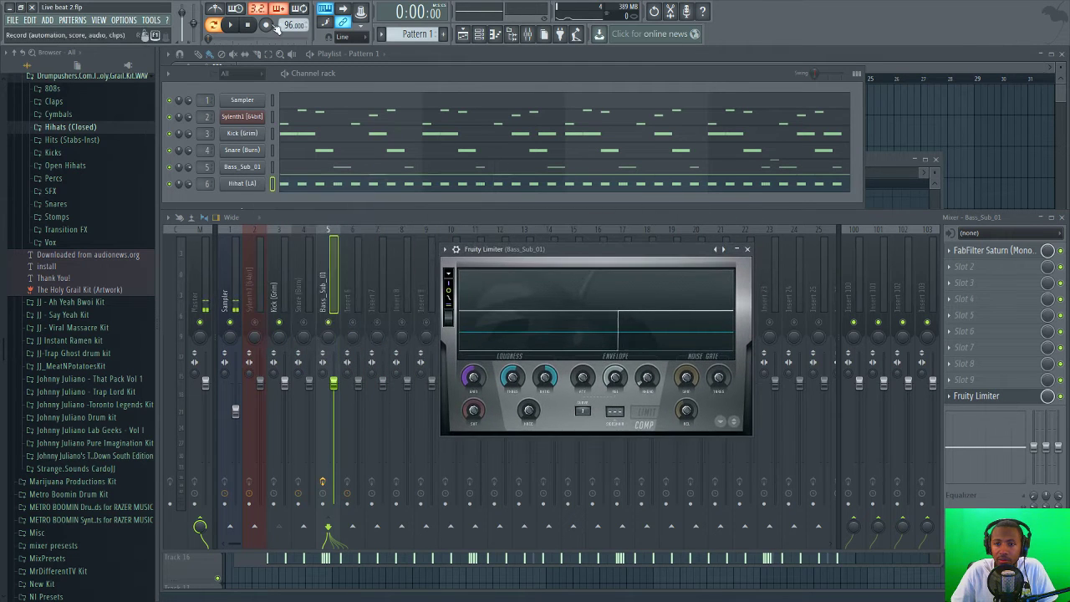
{"action": "left_click", "coordinate": [234, 26]}
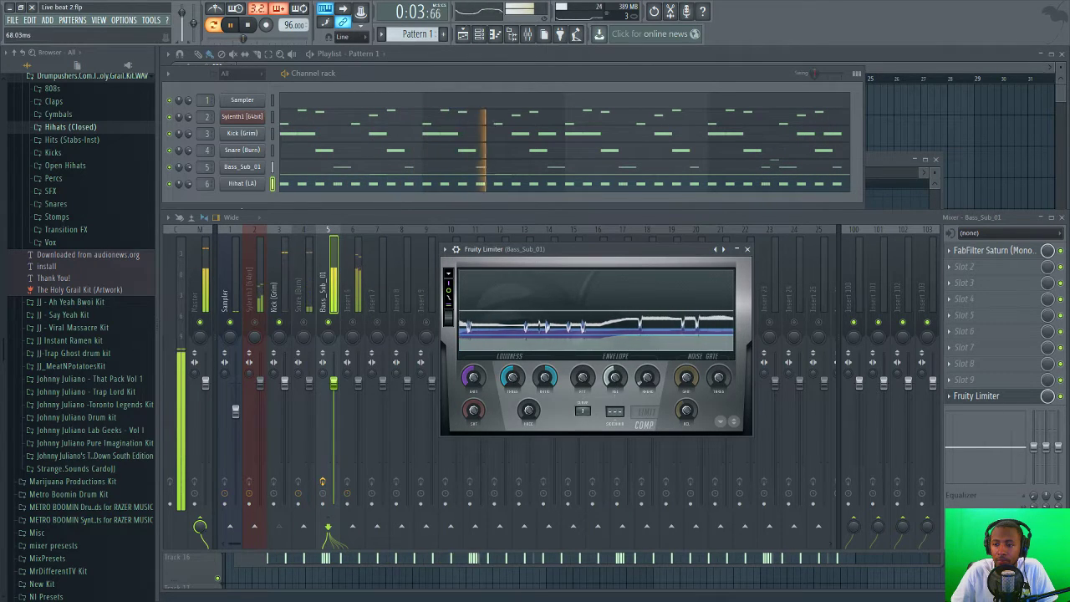
- Close the Fruity Limiter, check the Kick (Grim) track's routing to Bass_Sub_01, reselect Bass_Sub_01 and stop playback
{"action": "left_click", "coordinate": [746, 249]}
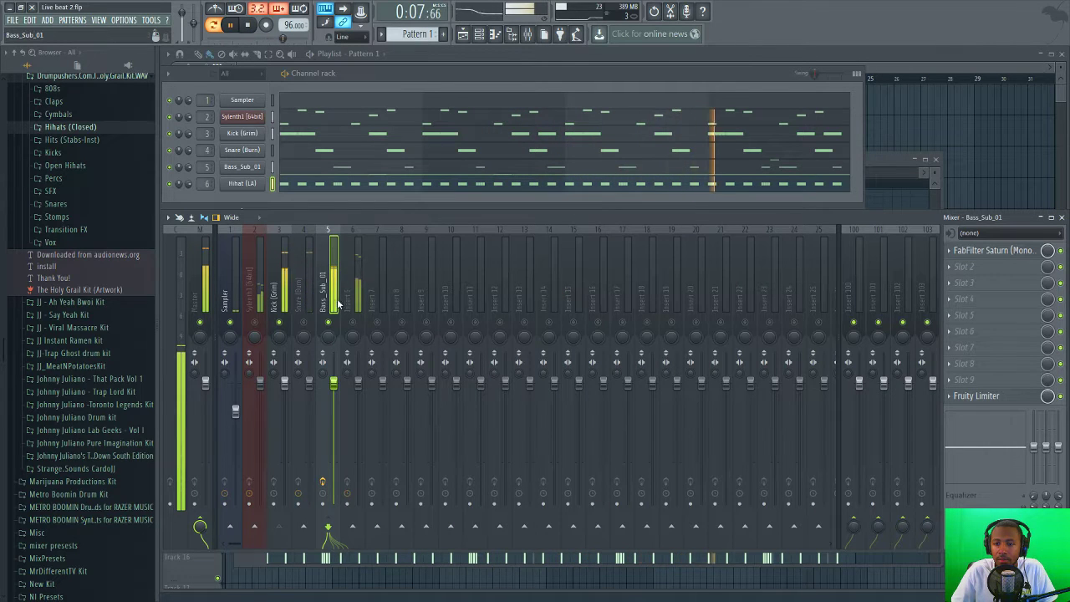
{"action": "key", "text": "Left"}
{"action": "key", "text": "Left"}
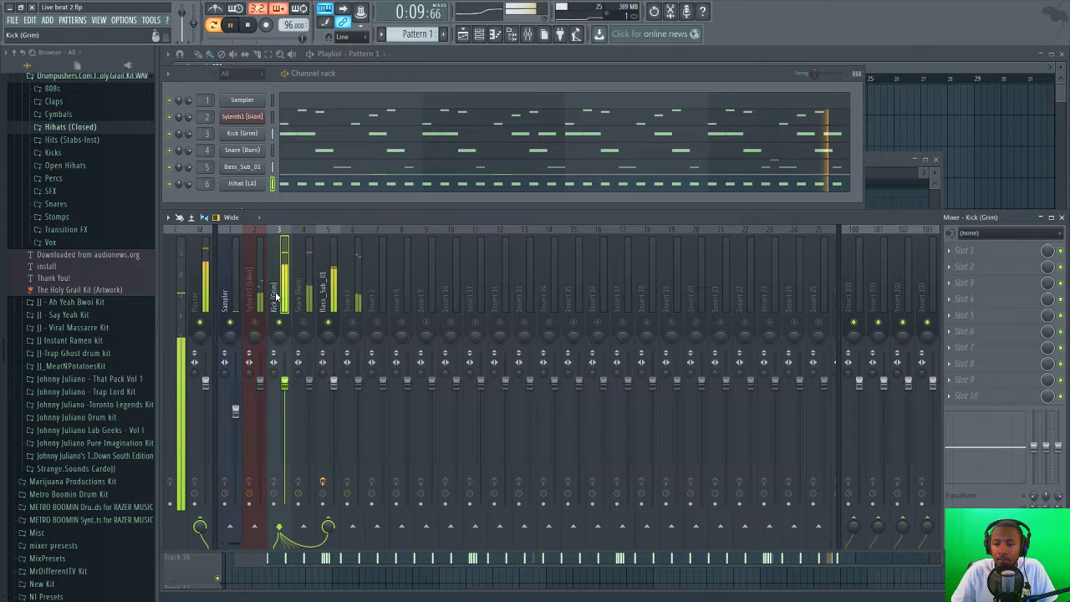
{"action": "left_click", "coordinate": [324, 294]}
{"action": "key", "text": "space"}
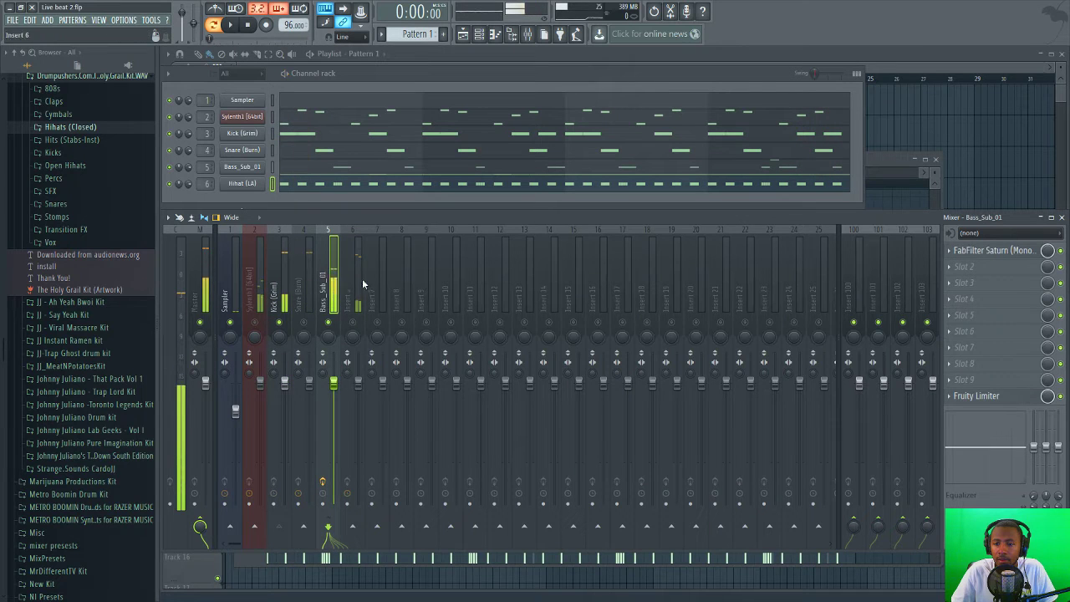
- Set the compressor sidechain input of the Fruity Limiter on Bass_Sub_01 to Kick (Grim)
{"action": "left_click", "coordinate": [995, 399]}
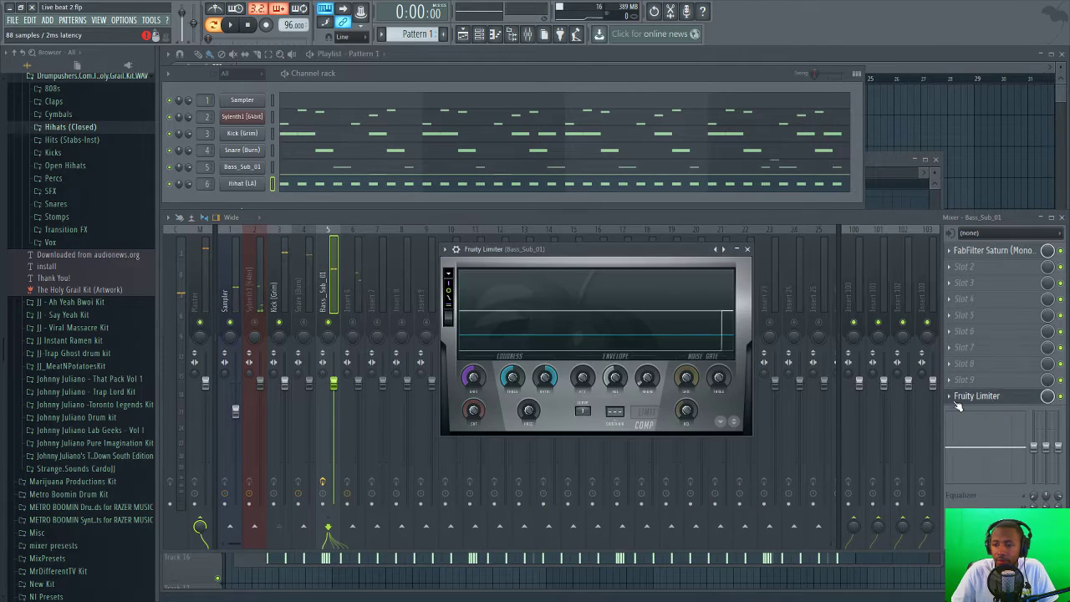
{"action": "left_click", "coordinate": [648, 424]}
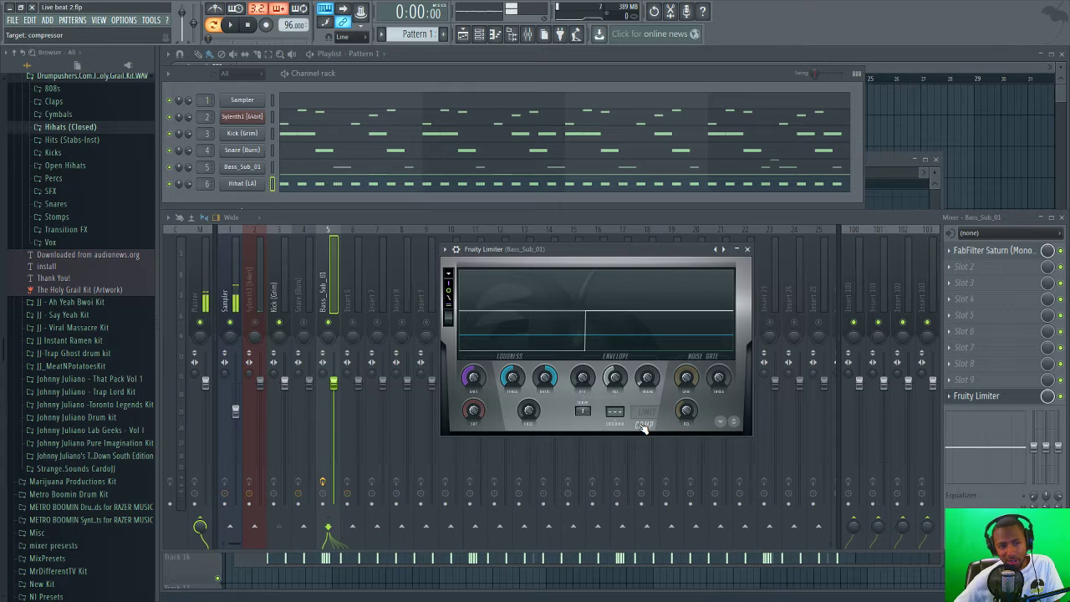
{"action": "left_click", "coordinate": [618, 413]}
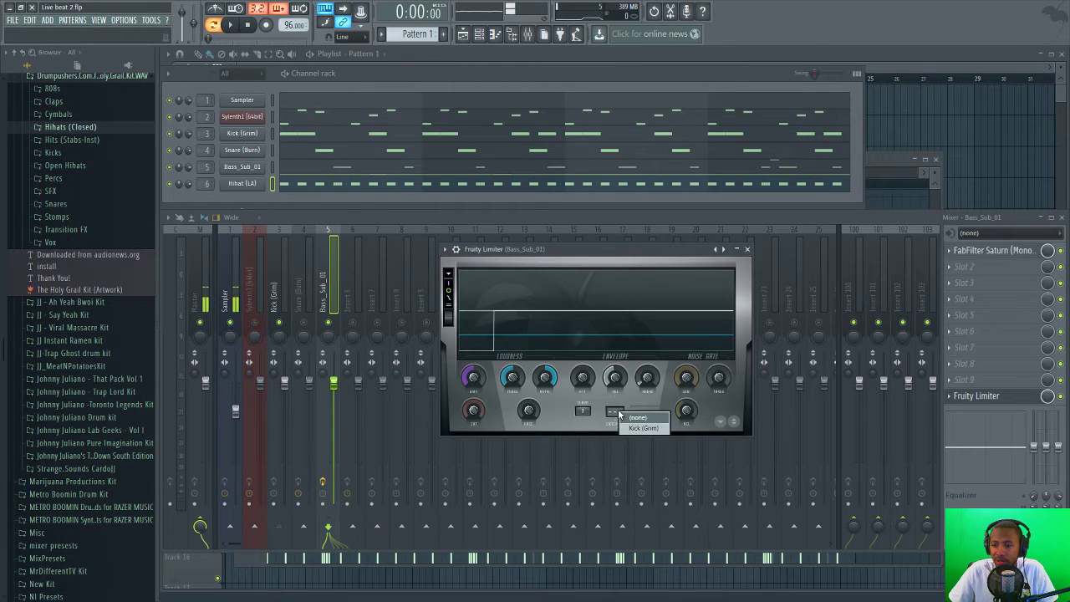
{"action": "left_click", "coordinate": [635, 417]}
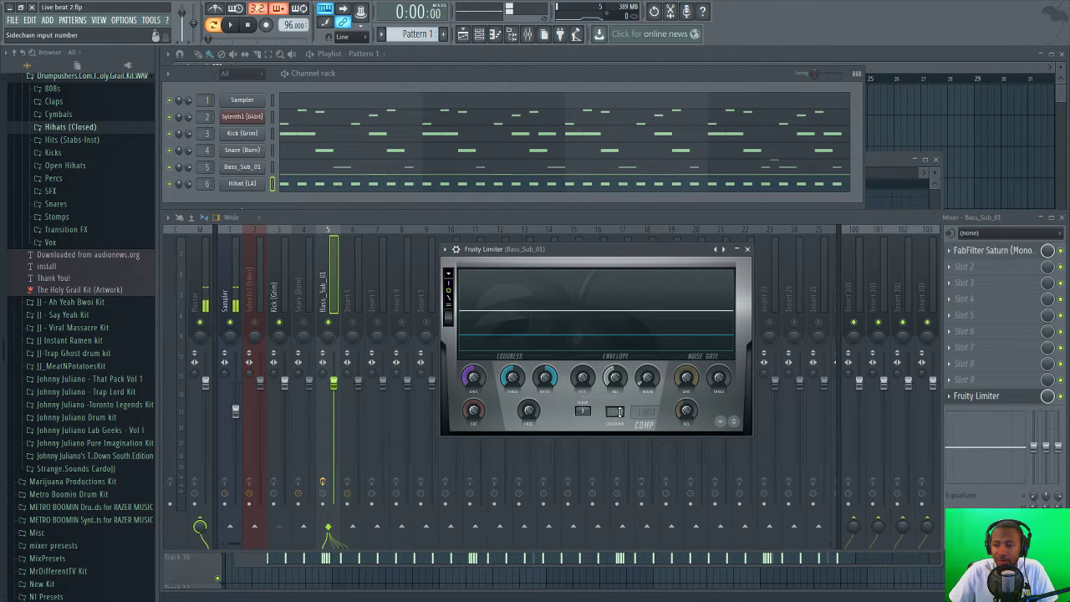
{"action": "left_click", "coordinate": [748, 250]}
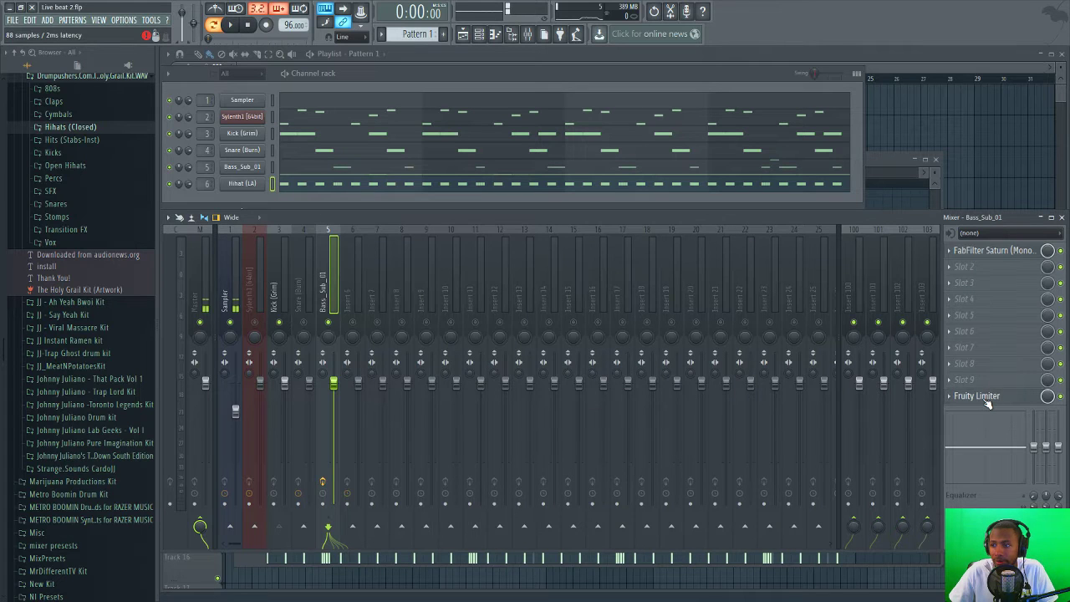
{"action": "left_click", "coordinate": [982, 399]}
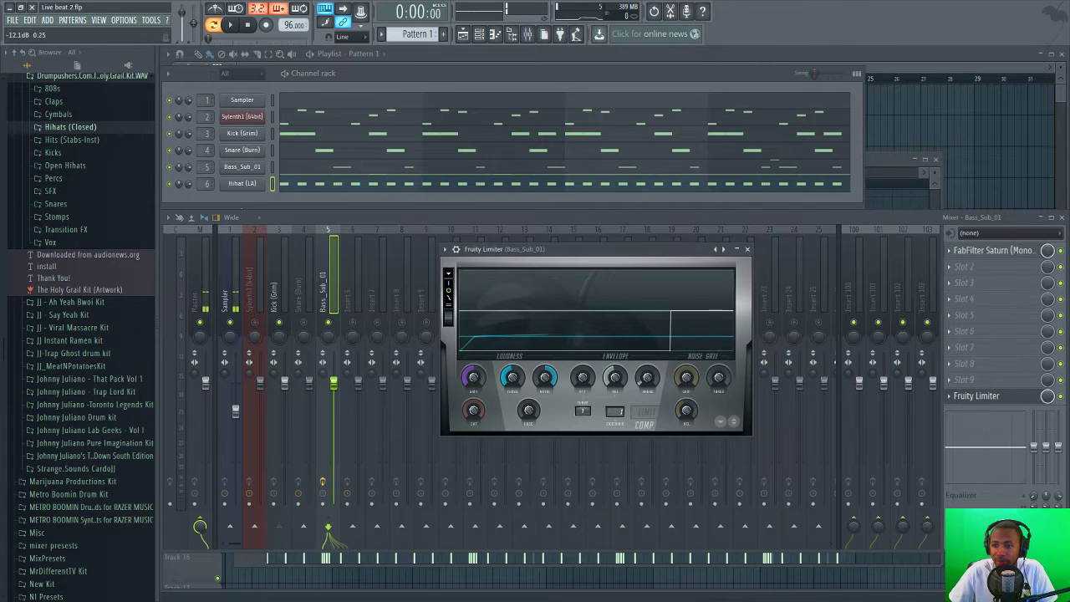
- Lower the limiter's compression threshold during playback, close it, unsolo Bass_Sub_01 and play back the full beat
{"action": "key", "text": "space"}
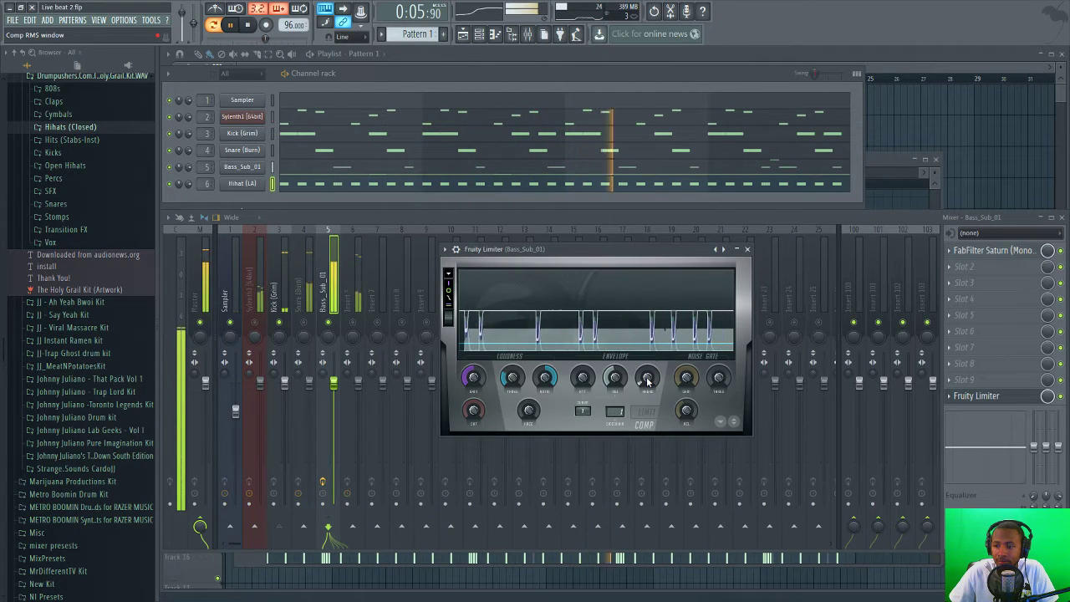
{"action": "left_click_drag", "start_coordinate": [653, 388], "coordinate": [653, 389]}
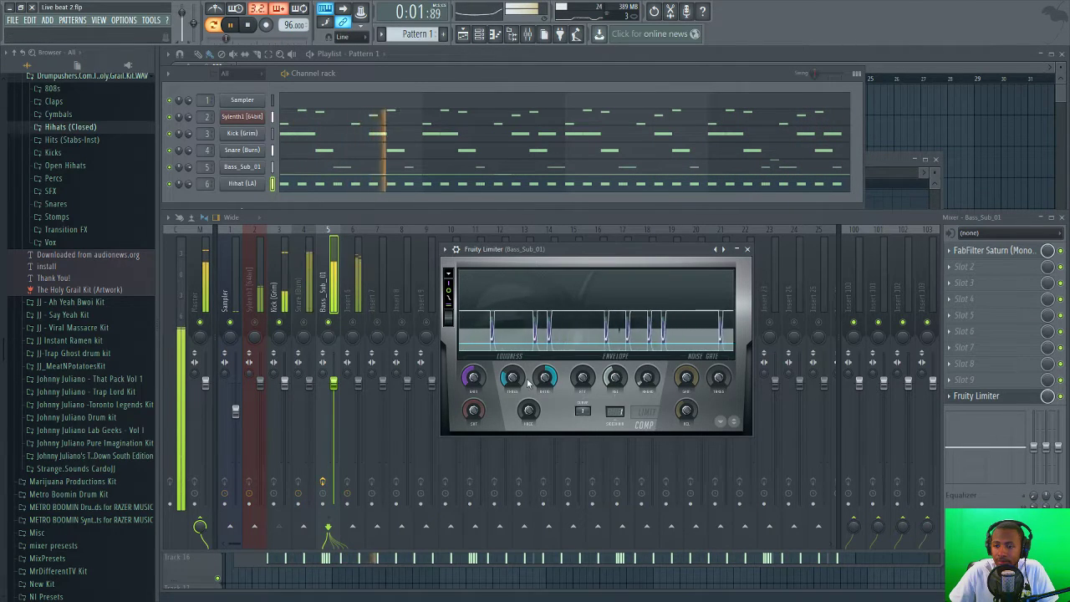
{"action": "left_click", "coordinate": [747, 249]}
{"action": "key", "text": "space"}
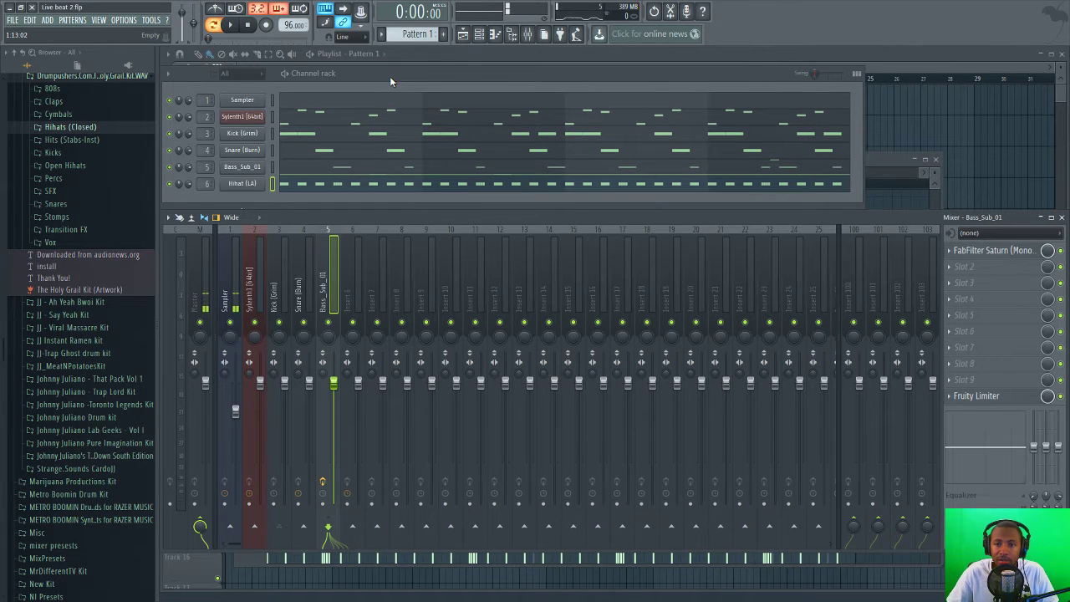
{"action": "key", "text": "space"}
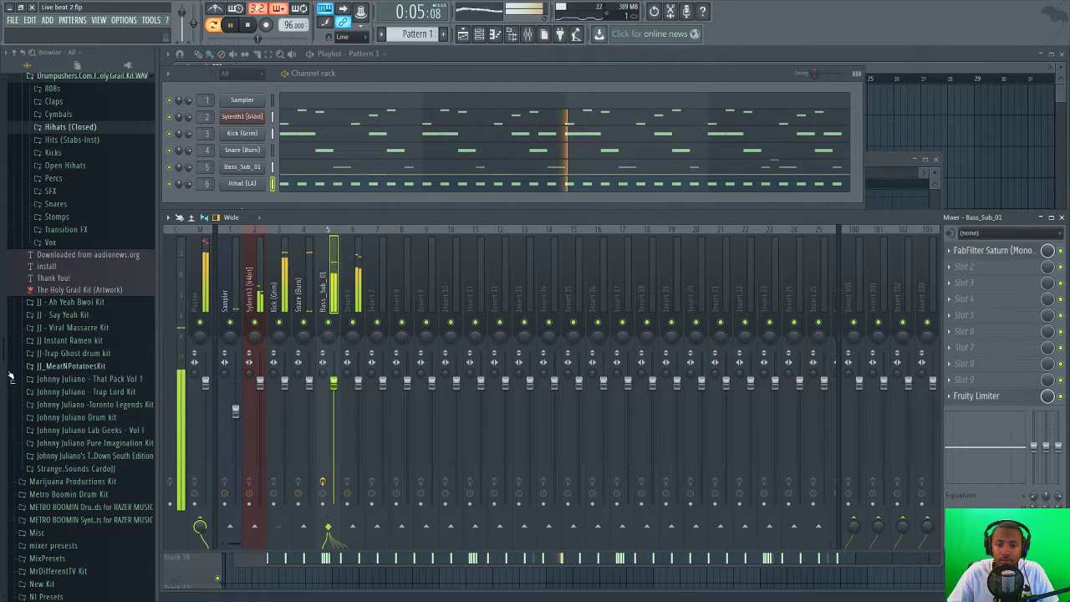
- Stop playback and open the Vox folder of the Drumpushers Holy Grail kit in the sample browser
{"action": "scroll", "coordinate": [9, 337], "scroll_direction": "up", "scroll_amount": 2}
{"action": "scroll", "coordinate": [8, 337], "scroll_direction": "up", "scroll_amount": 4}
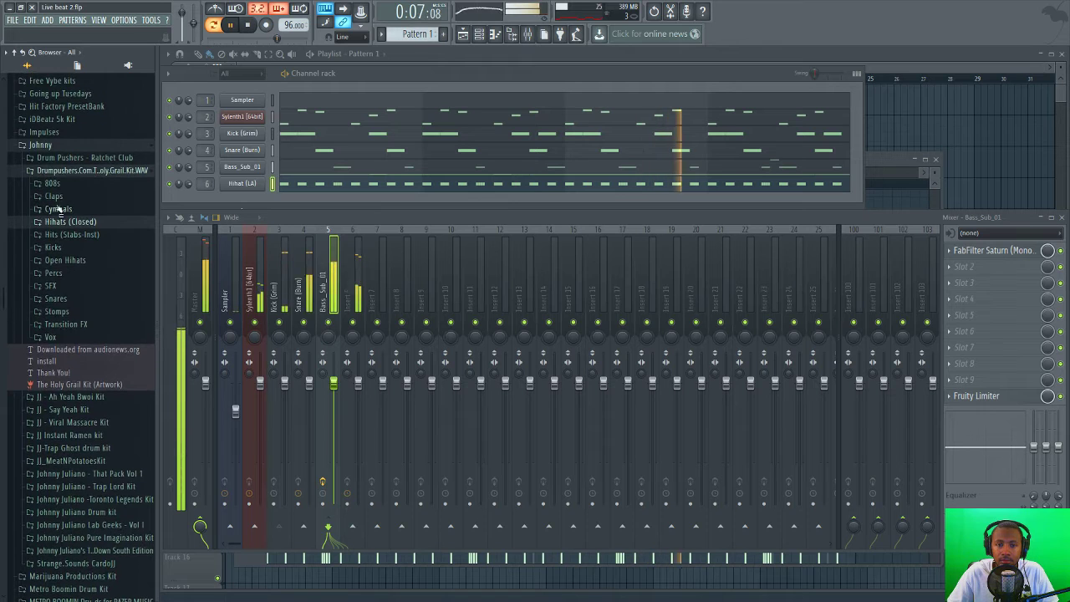
{"action": "key", "text": "space"}
{"action": "left_click", "coordinate": [83, 337]}
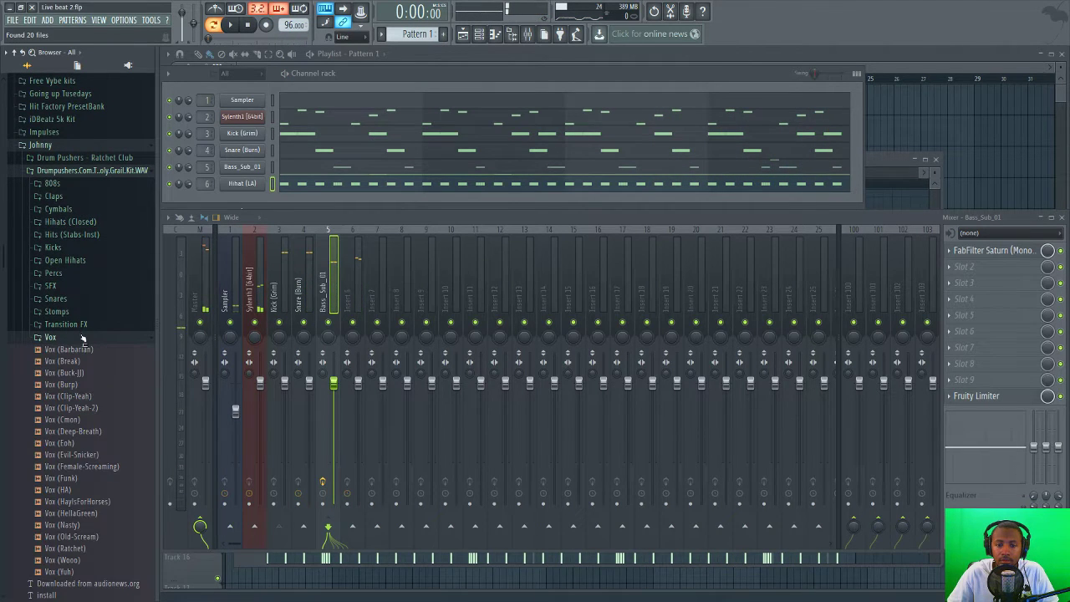
{"action": "scroll", "coordinate": [101, 368], "scroll_direction": "down", "scroll_amount": 4}
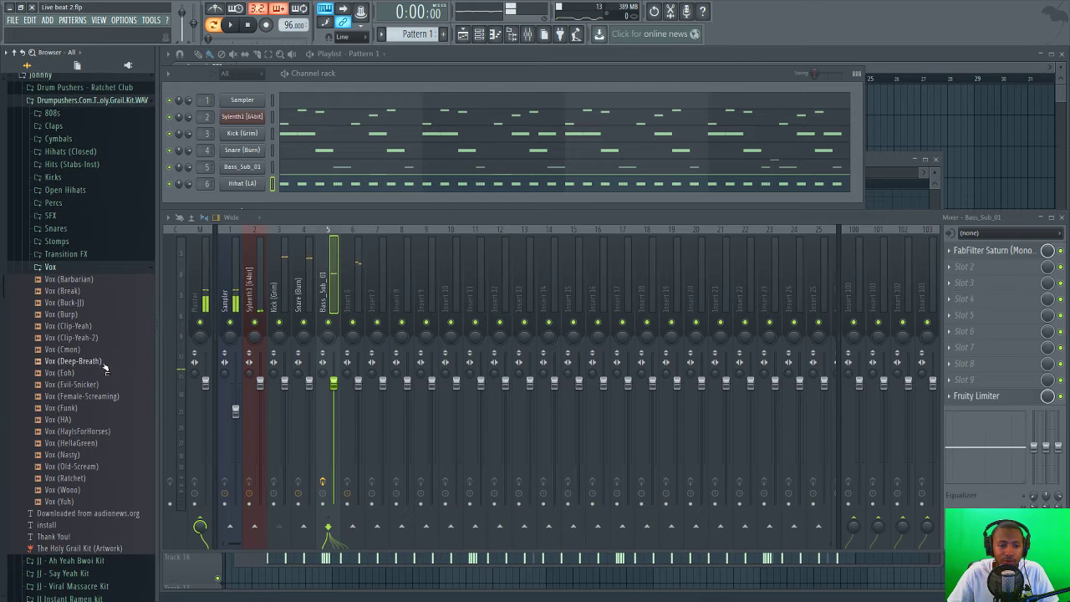
{"action": "scroll", "coordinate": [106, 368], "scroll_direction": "down", "scroll_amount": 8}
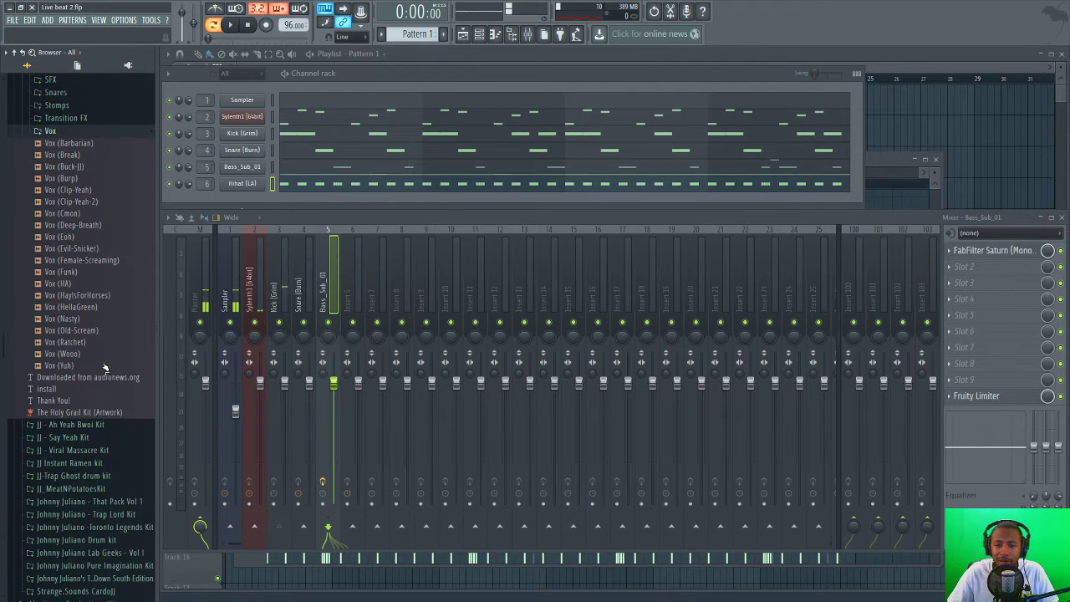
- Audition the Vox samples Ratchet, HellaGreen, HA and HayIsForHorses, and briefly play the beat for comparison
{"action": "left_click", "coordinate": [82, 327]}
{"action": "left_click", "coordinate": [83, 336]}
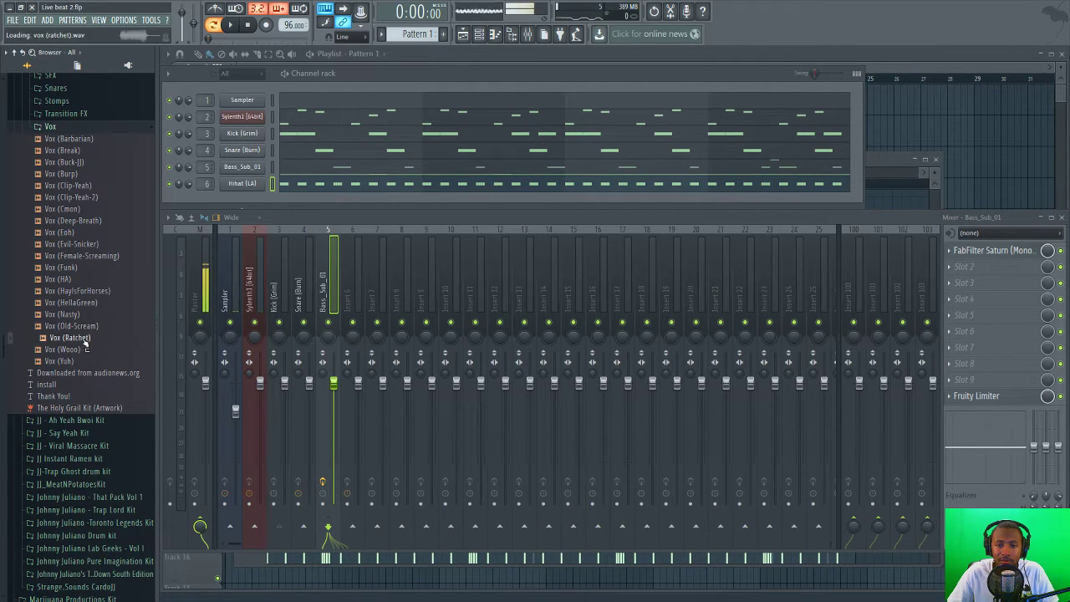
{"action": "left_click", "coordinate": [81, 306]}
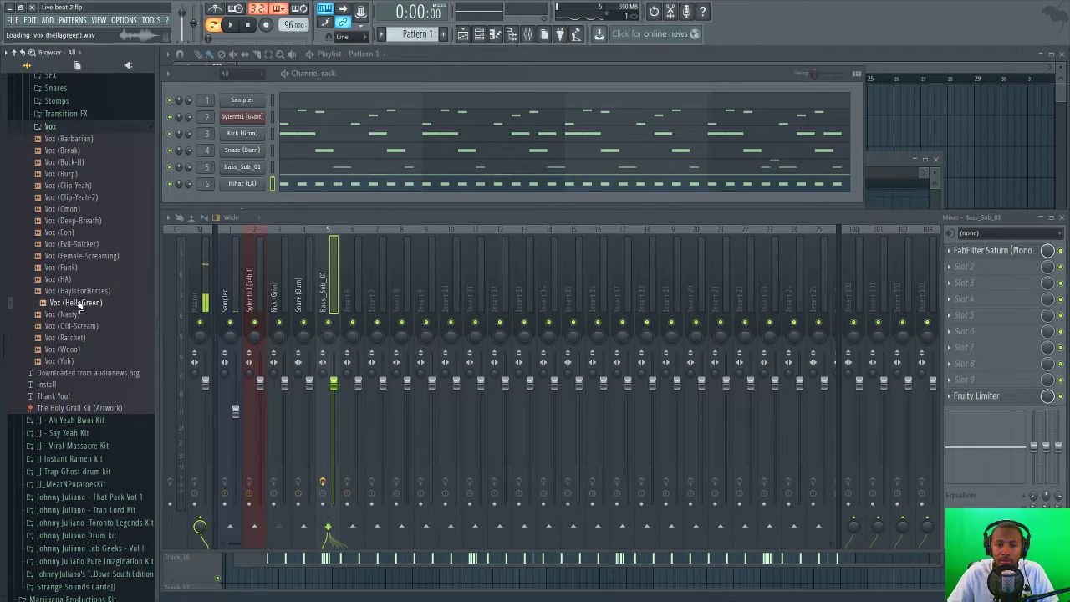
{"action": "left_click", "coordinate": [81, 293]}
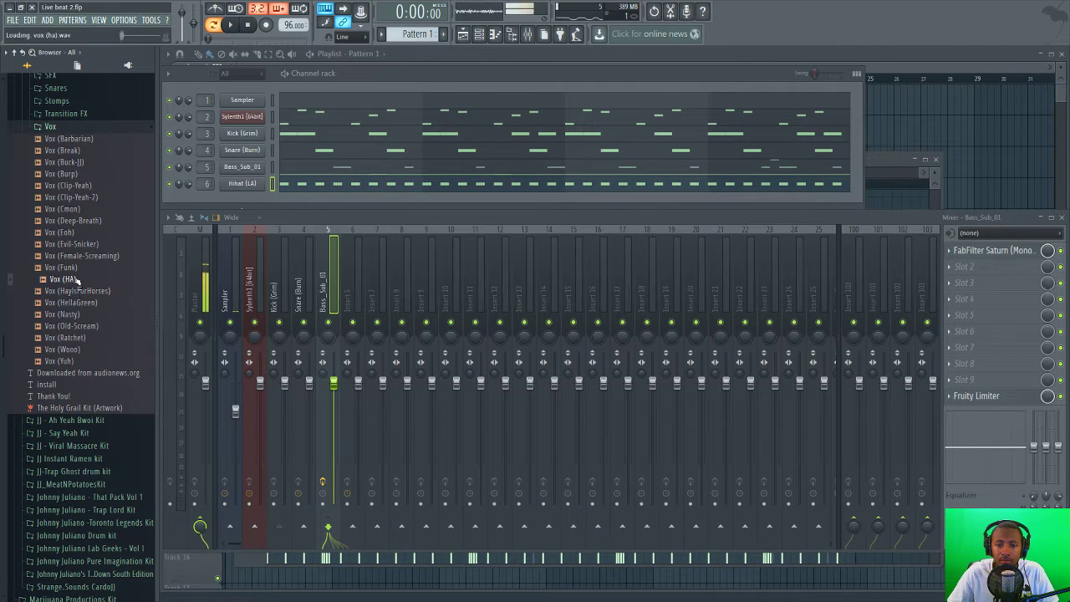
{"action": "left_click", "coordinate": [81, 291]}
{"action": "key", "text": "space"}
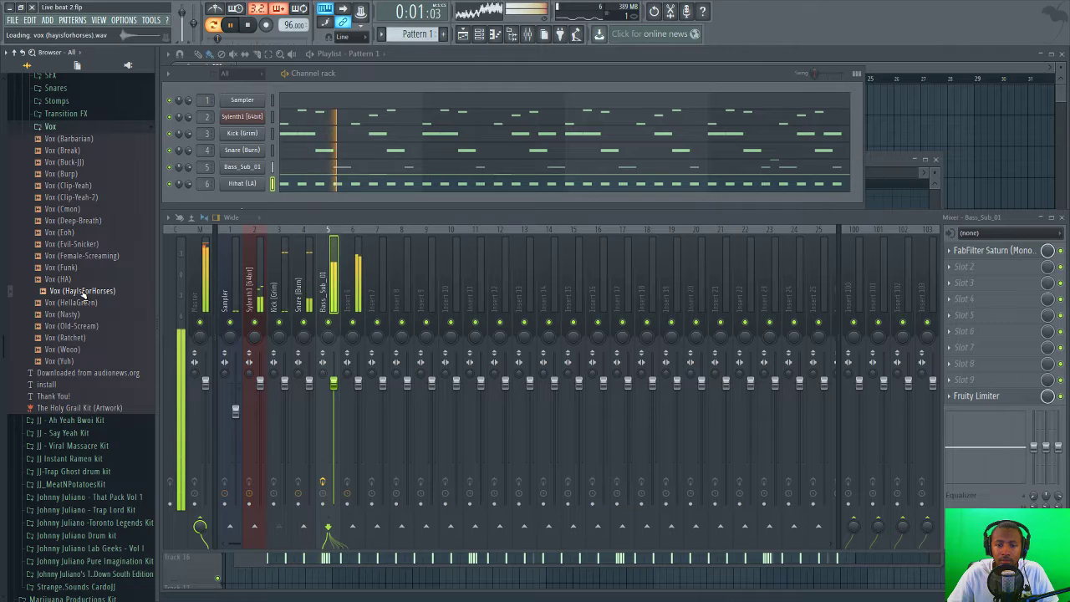
{"action": "key", "text": "space"}
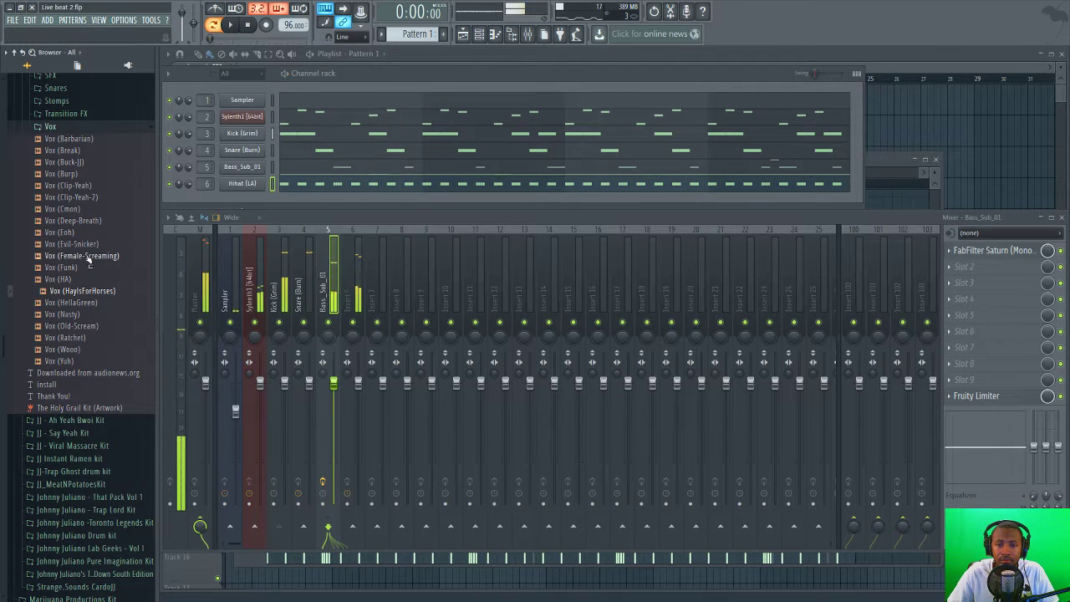
- Preview more Vox samples, including Clip-Yeah-2, Clip-Yeah and Burp, and audition Vox (Ratchet) over the playing beat
{"action": "left_click", "coordinate": [87, 244]}
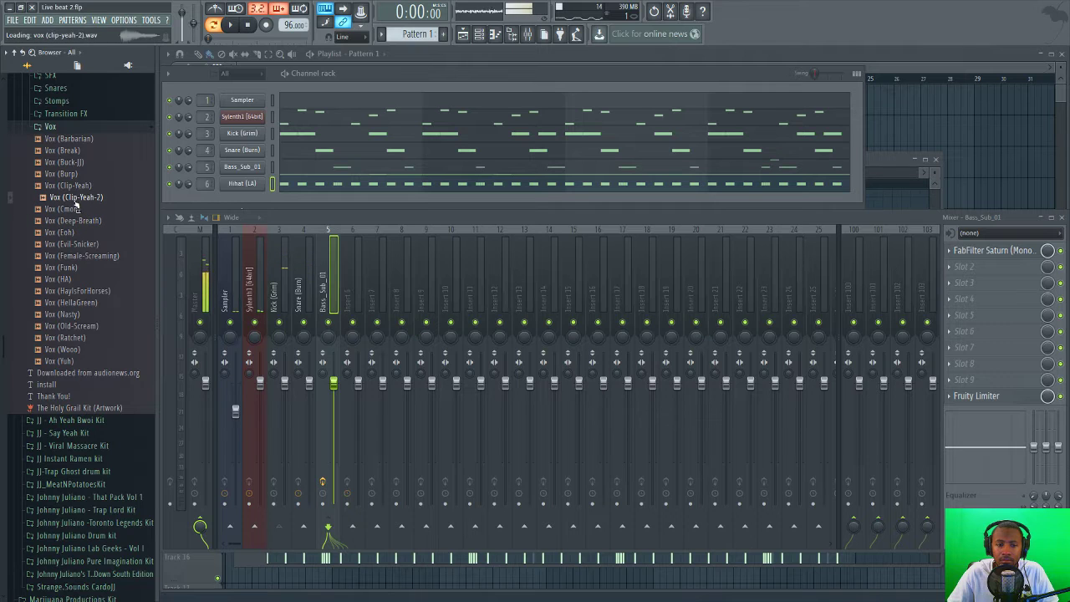
{"action": "left_click", "coordinate": [74, 186]}
{"action": "left_click", "coordinate": [77, 173]}
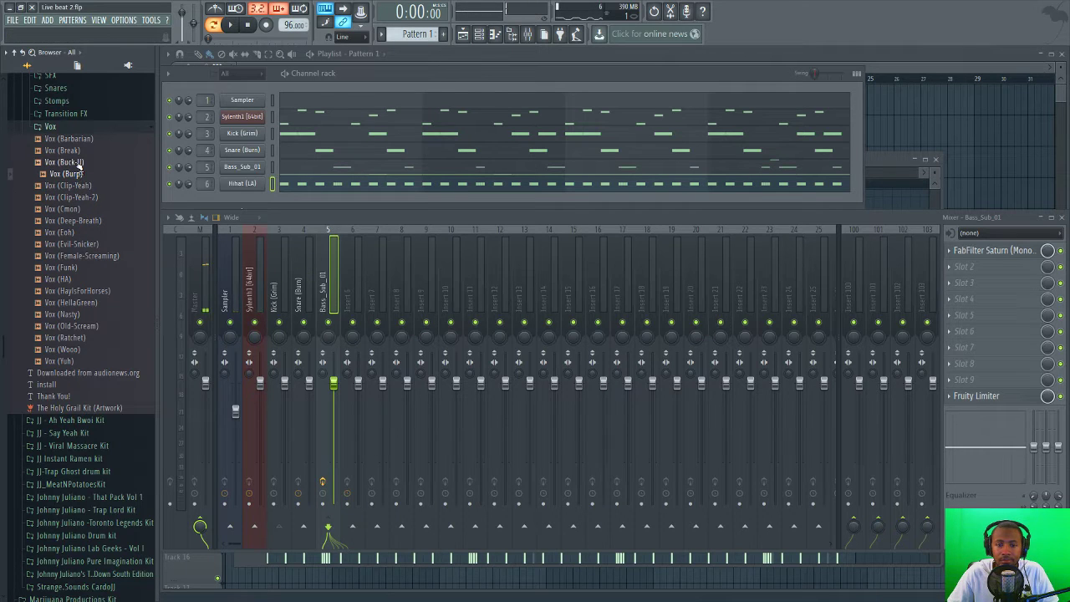
{"action": "left_click", "coordinate": [73, 338]}
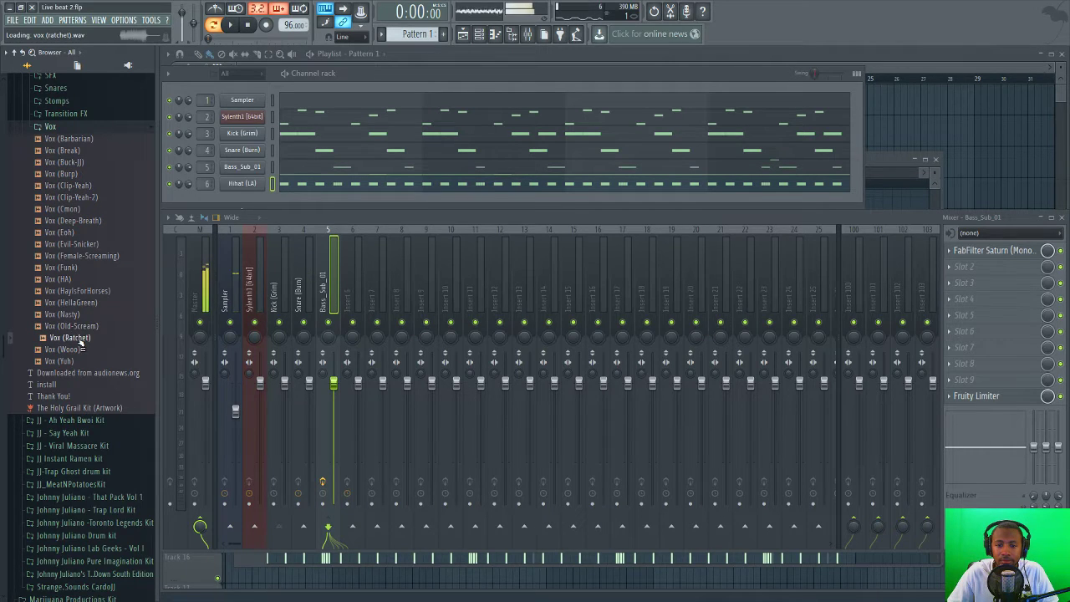
{"action": "key", "text": "space"}
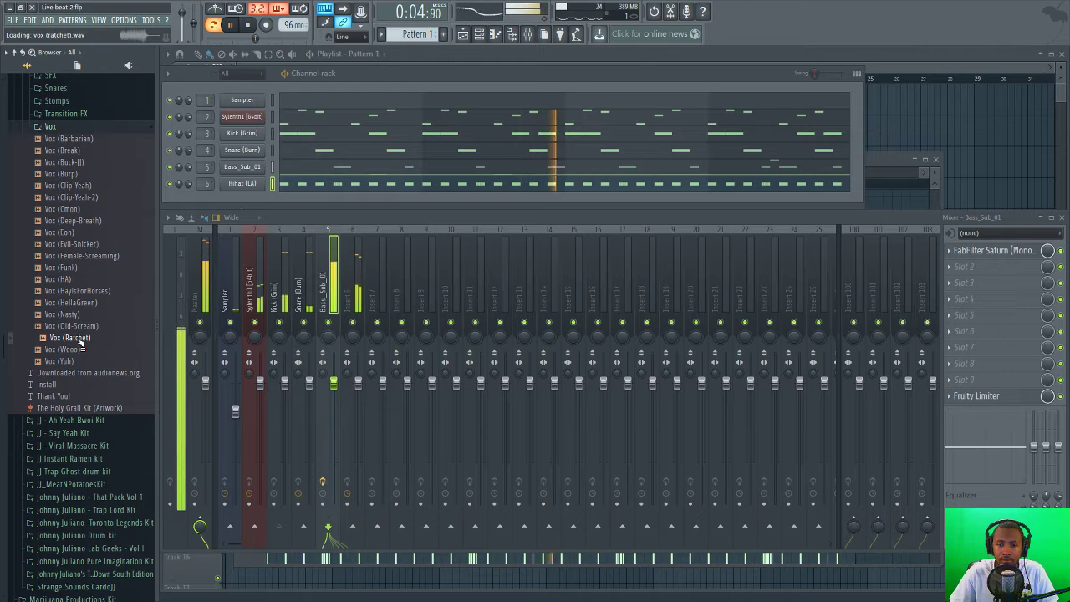
{"action": "left_click", "coordinate": [67, 350]}
{"action": "left_click", "coordinate": [79, 339]}
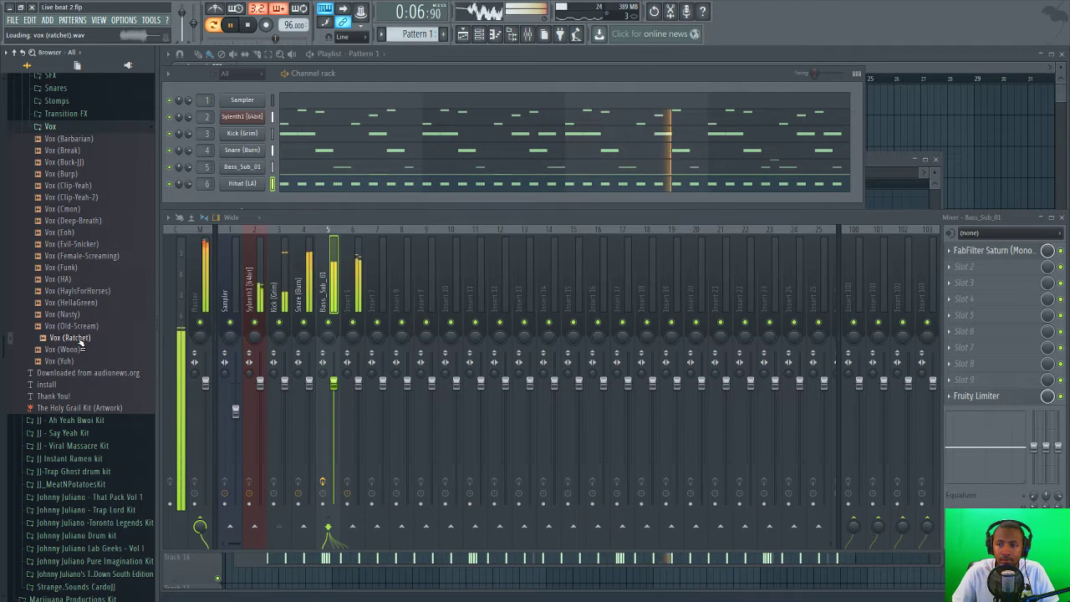
- Add Vox (Ratchet) as a new channel below the hi-hat, route it to mixer track 7 and open its piano roll
{"action": "key", "text": "space"}
{"action": "left_click_drag", "start_coordinate": [81, 342], "coordinate": [261, 203]}
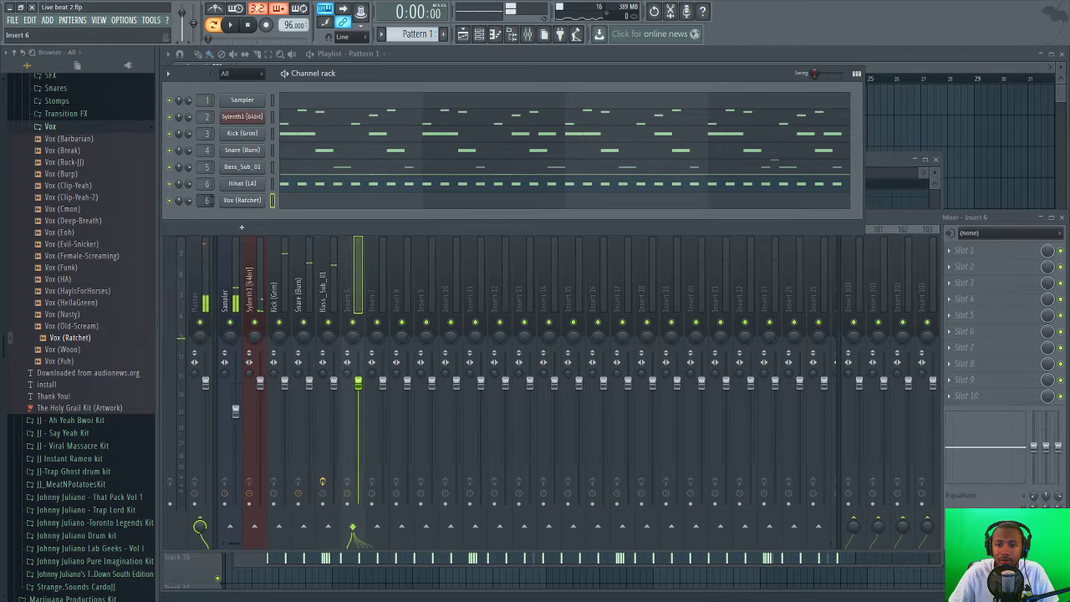
{"action": "left_click", "coordinate": [303, 206]}
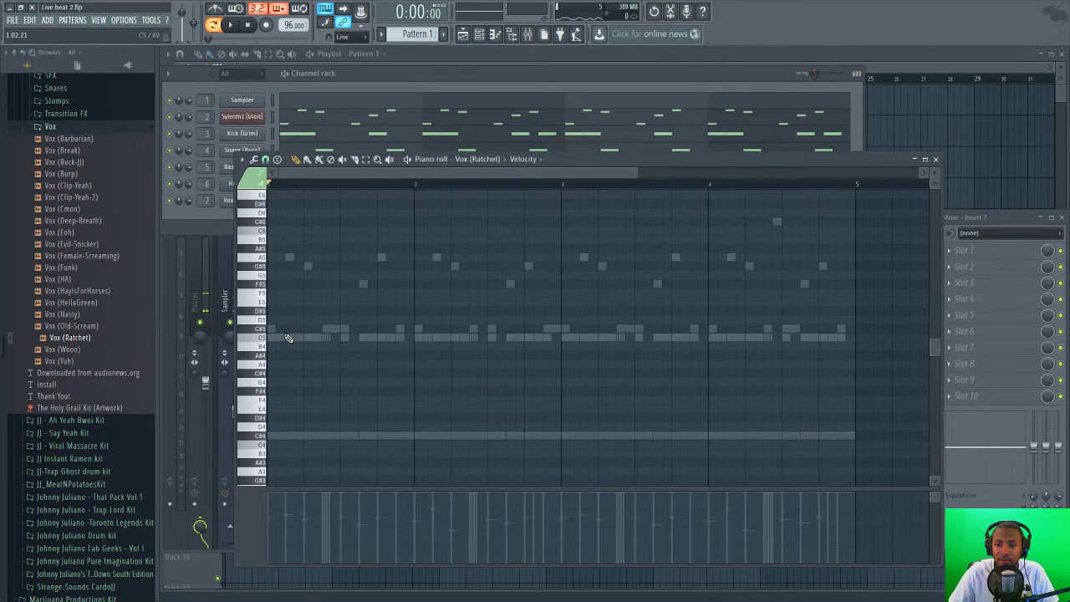
- Place a C5 vox note on step 7 of bar 1 and check its timing against the beat
{"action": "key", "text": "space"}
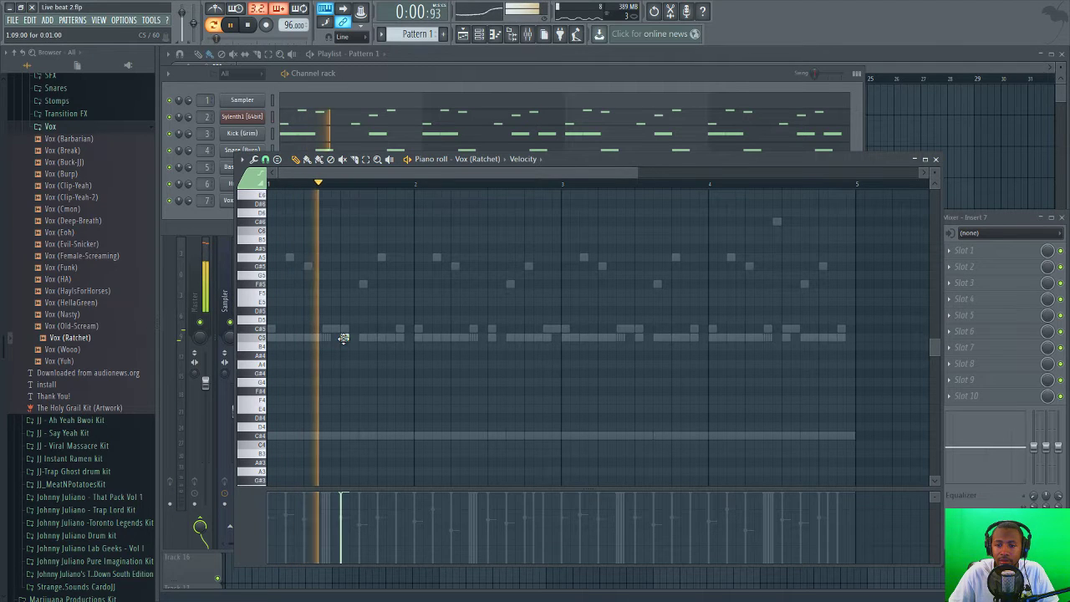
{"action": "key", "text": "space"}
{"action": "left_click", "coordinate": [343, 335]}
{"action": "key", "text": "space"}
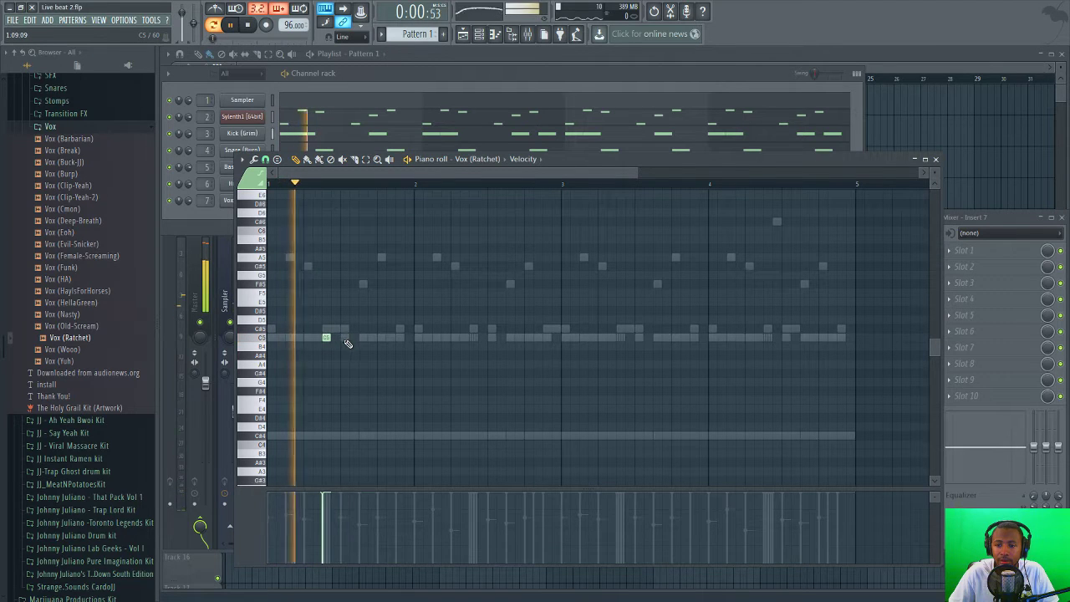
{"action": "key", "text": "space"}
- Add a second C5 vox note on step 15 of bar 1 and play the pattern to check it
{"action": "left_click", "coordinate": [381, 337]}
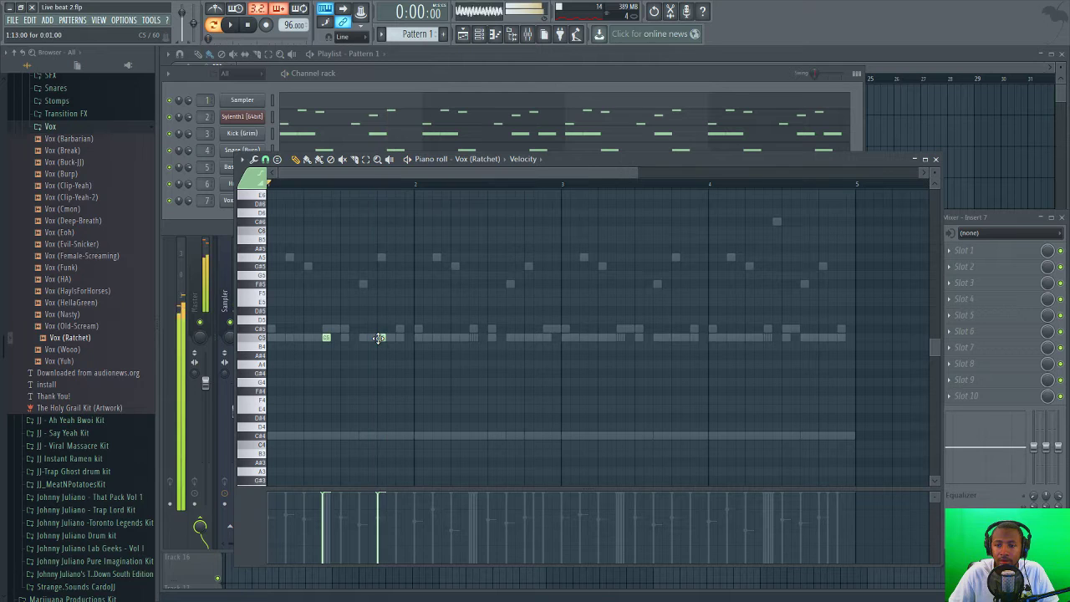
{"action": "key", "text": "space"}
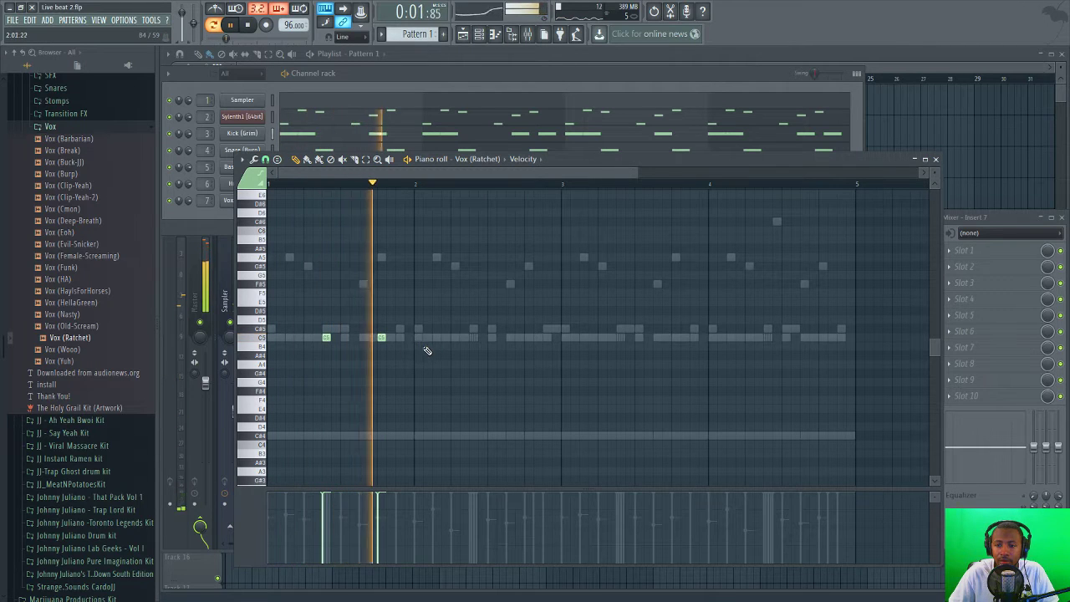
{"action": "key", "text": "space"}
{"action": "left_click", "coordinate": [391, 339]}
{"action": "key", "text": "space"}
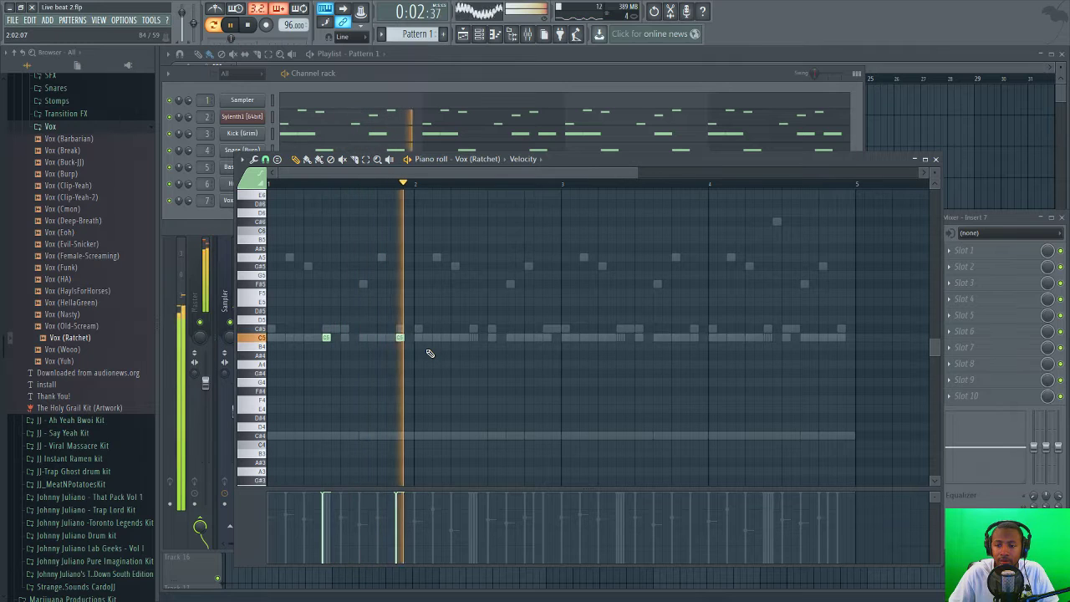
{"action": "key", "text": "space"}
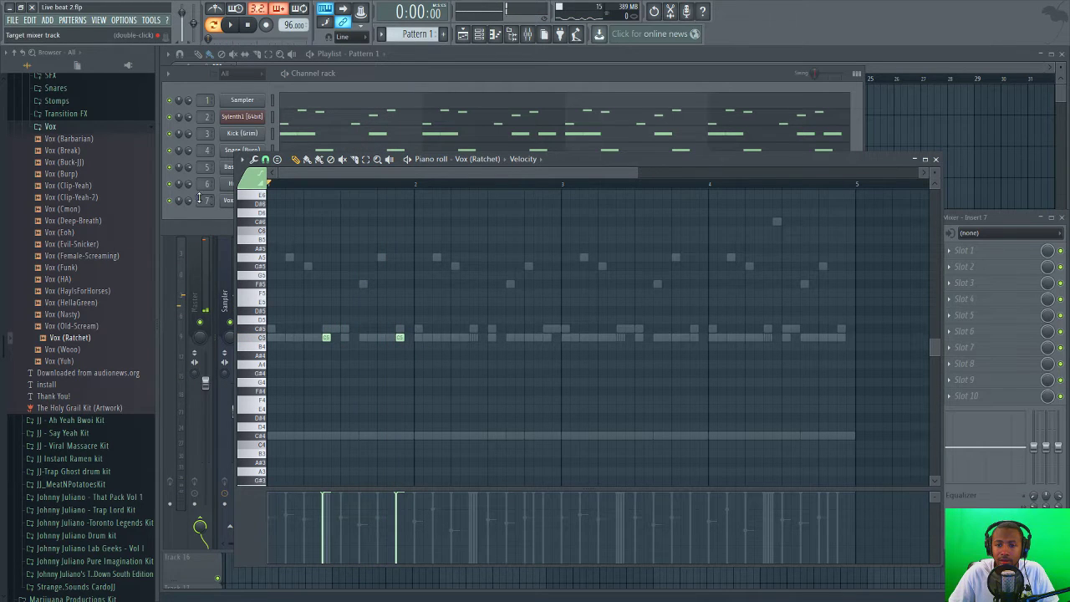
- Try an extra C5 vox note on step 10 of bar 1, between the two existing notes
{"action": "left_click", "coordinate": [199, 197]}
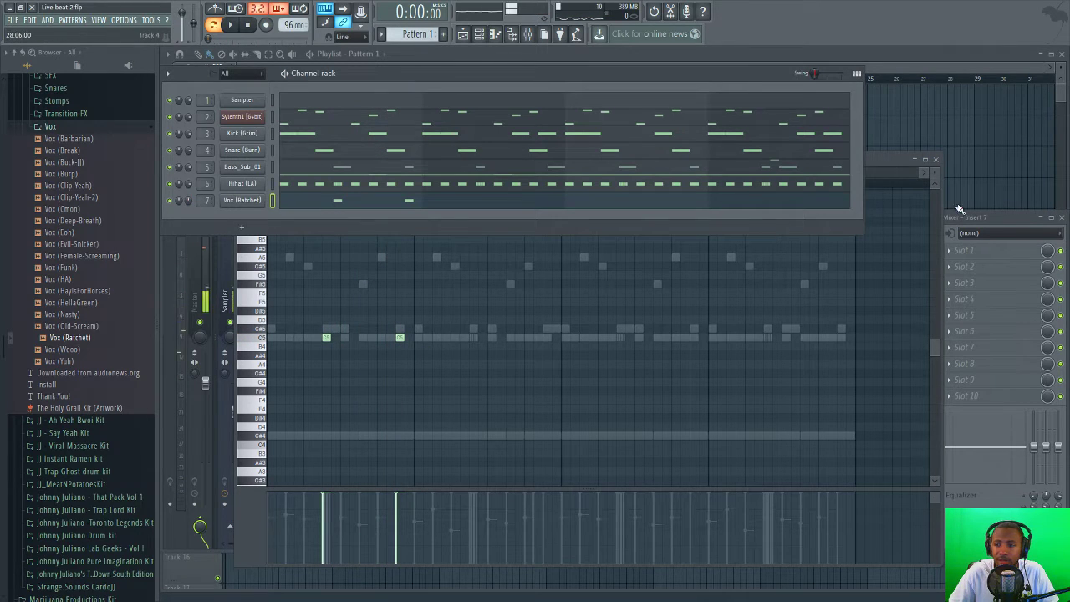
{"action": "left_click", "coordinate": [892, 165]}
{"action": "key", "text": "space"}
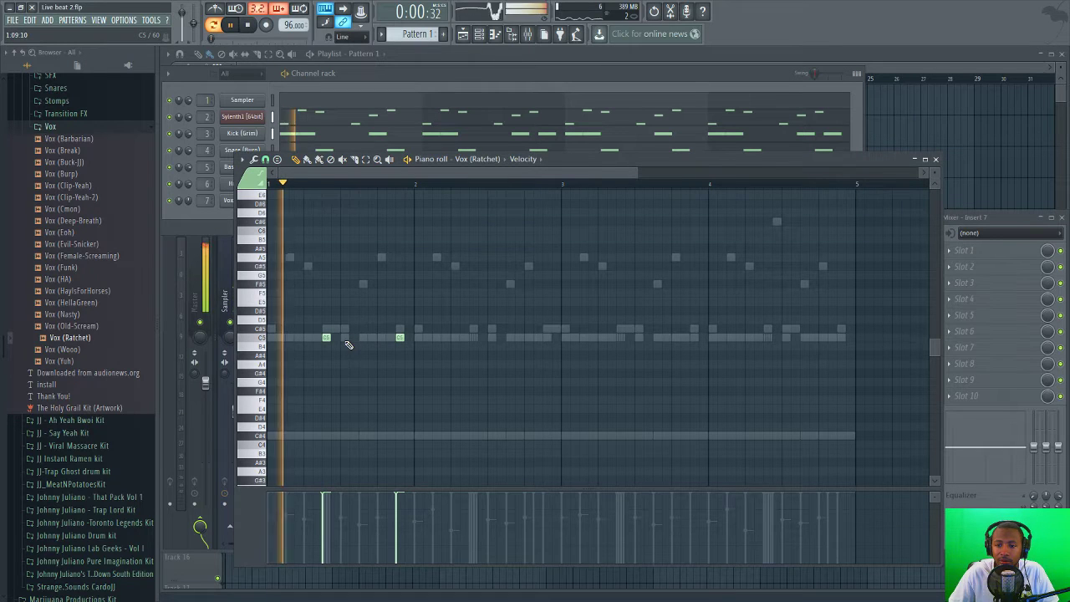
{"action": "key", "text": "space"}
{"action": "left_click", "coordinate": [354, 337]}
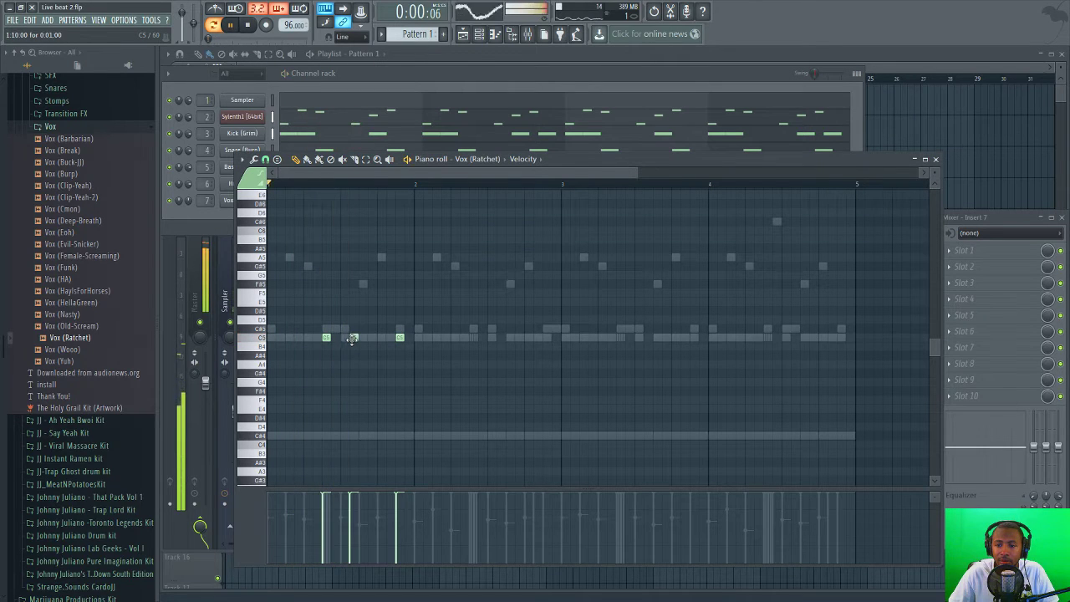
{"action": "key", "text": "space"}
{"action": "key", "text": "space"}
{"action": "right_click", "coordinate": [354, 338]}
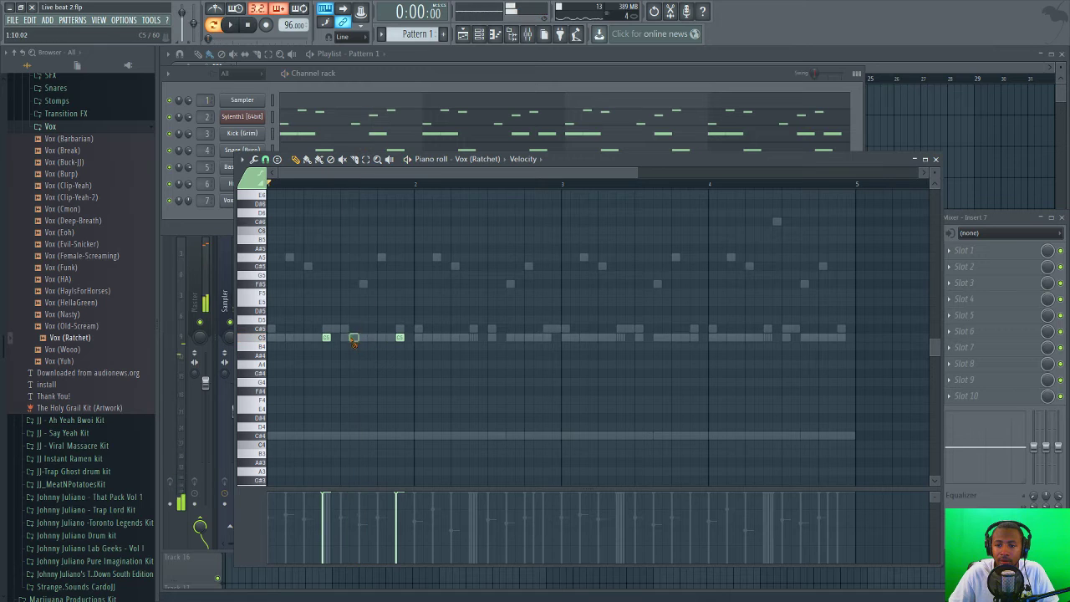
- Place a C5 vox note on step 11 of bar 1 and play the pattern back
{"action": "left_click", "coordinate": [363, 338]}
{"action": "key", "text": "space"}
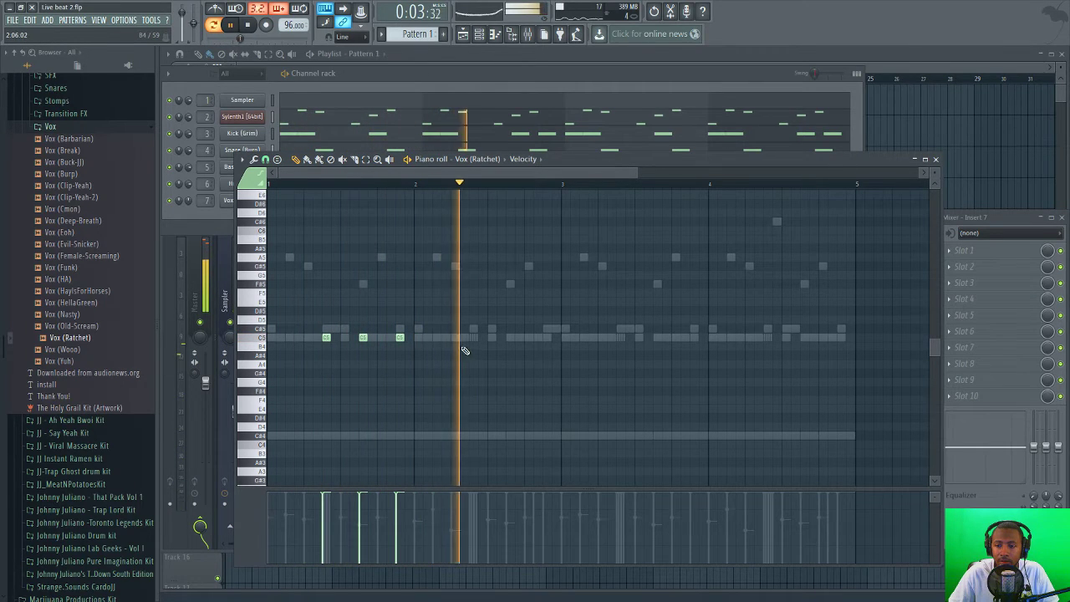
{"action": "key", "text": "space"}
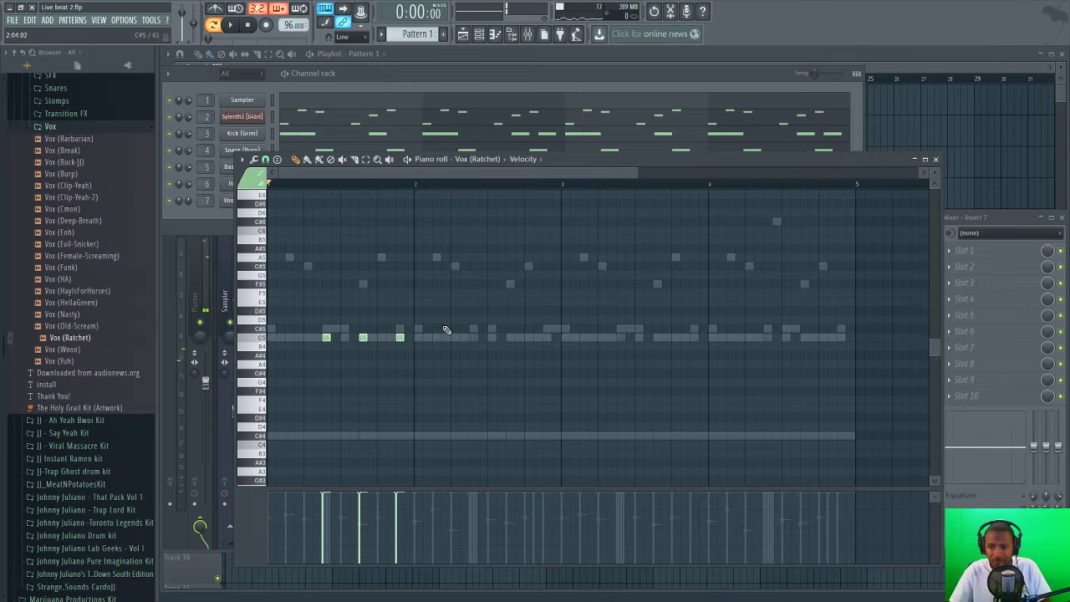
- Add a C5 vox note on step 3 of bar 2, lower the notes' velocities progressively after the first, and audition the fade
{"action": "left_click", "coordinate": [437, 337]}
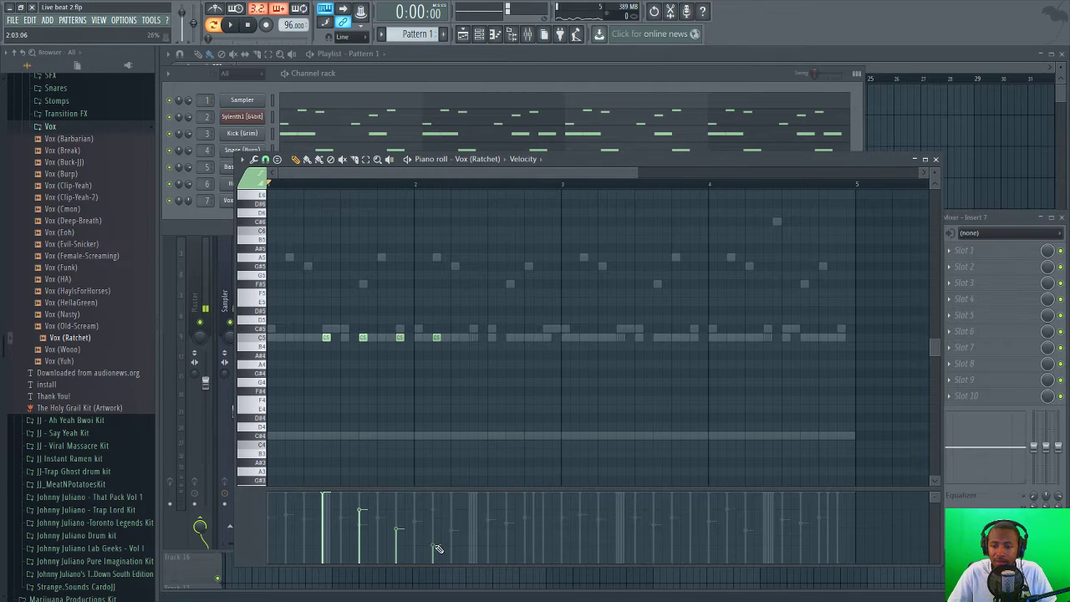
{"action": "key", "text": "space"}
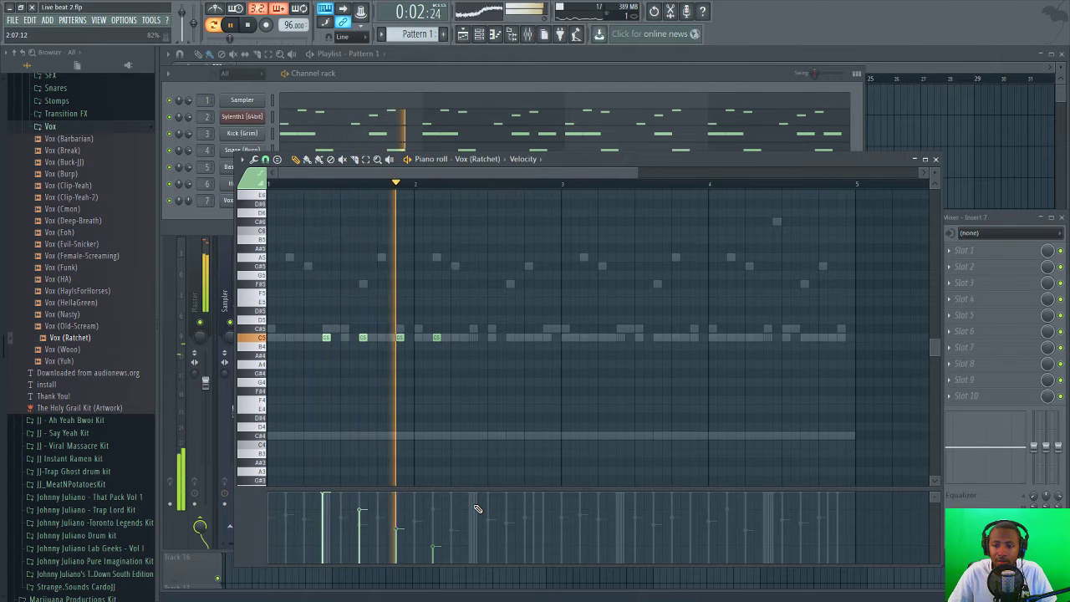
{"action": "key", "text": "space"}
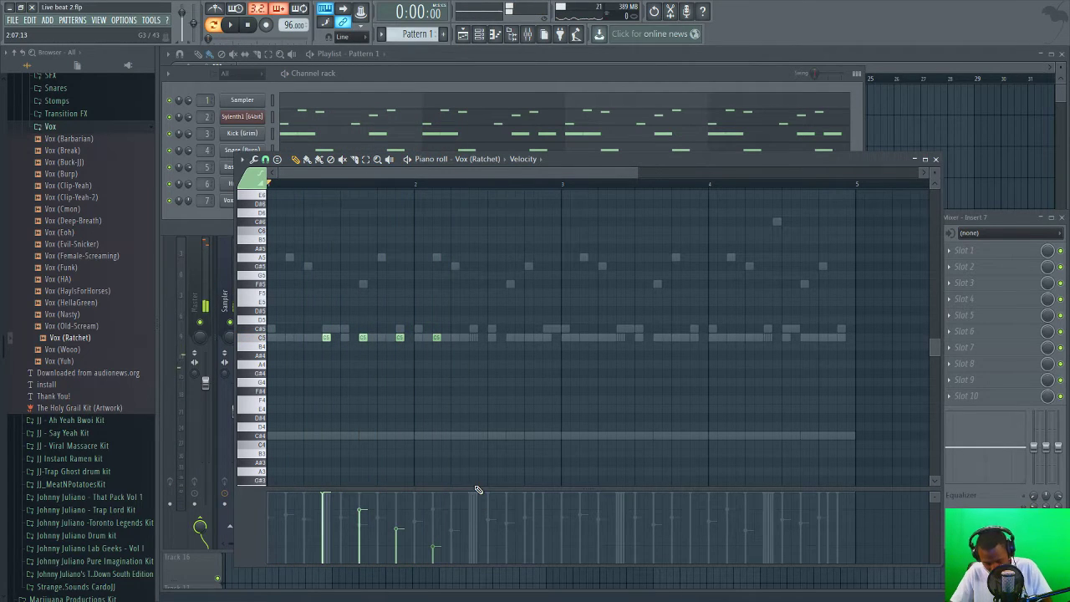
- Duplicate the four-note vox phrase so the copy starts on step 11 of bar 2, and play the pattern
{"action": "key", "text": "ctrl+b"}
{"action": "left_click_drag", "start_coordinate": [335, 339], "coordinate": [513, 346]}
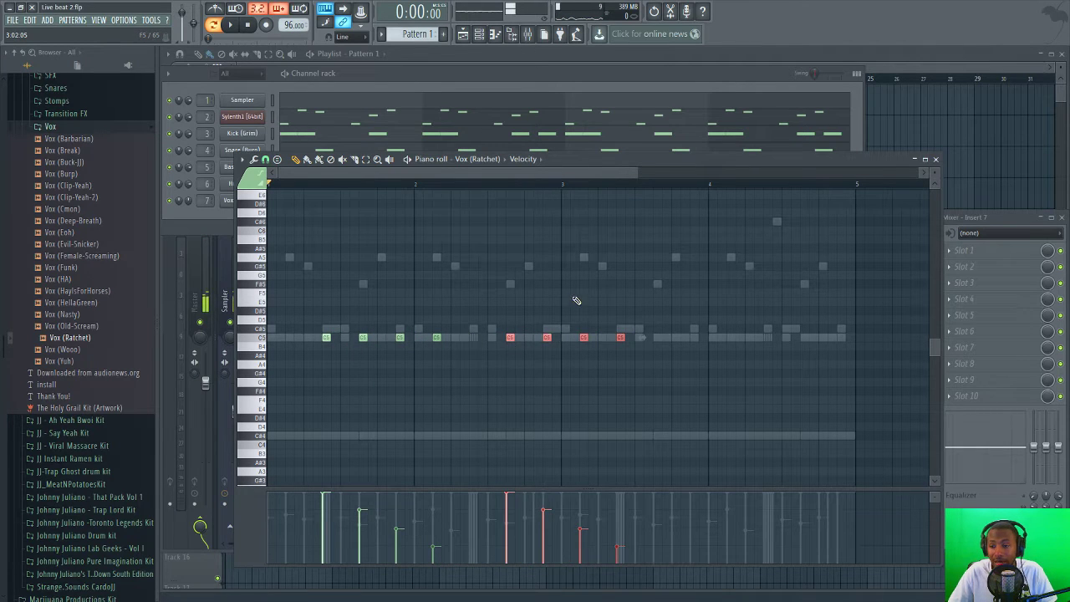
{"action": "key", "text": "ctrl+d"}
{"action": "key", "text": "space"}
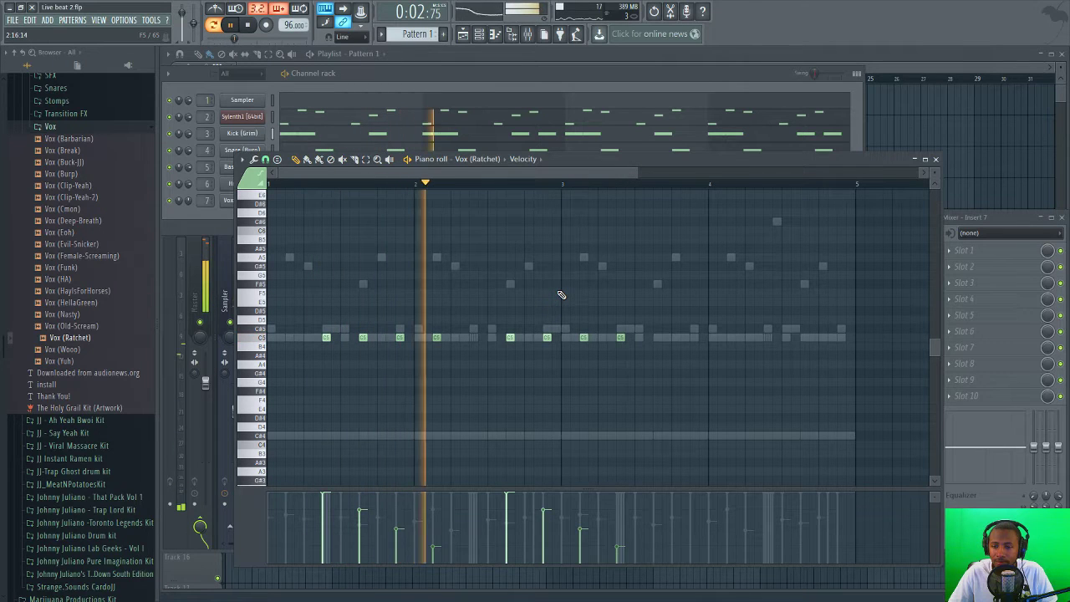
{"action": "key", "text": "space"}
- Move the copied vox phrase two steps earlier to start on step 9 of bar 2, and audition it
{"action": "left_click_drag", "start_coordinate": [699, 306], "coordinate": [492, 337]}
{"action": "key", "text": "space"}
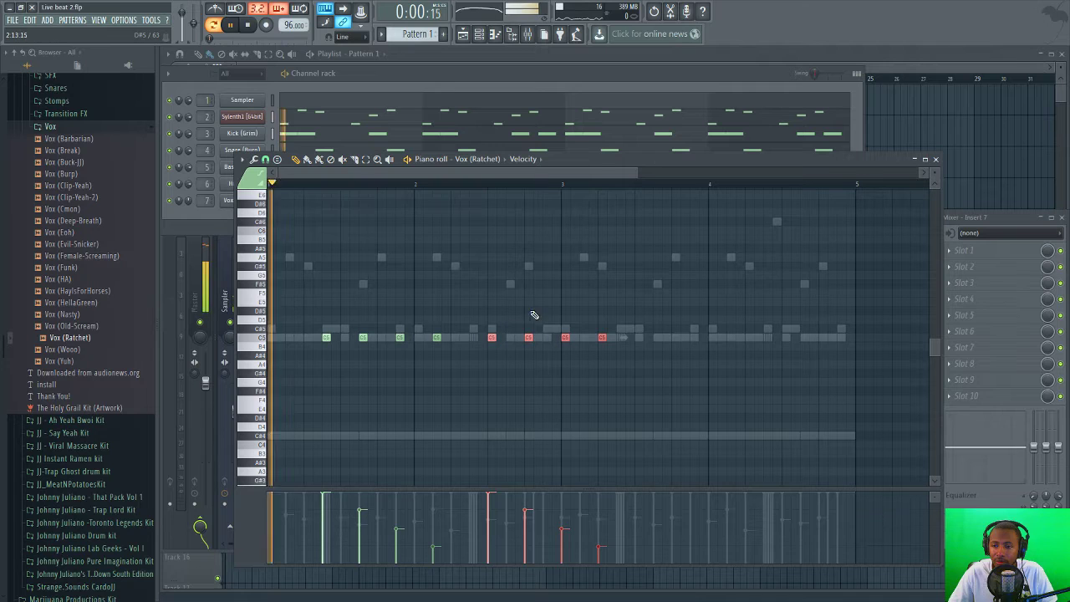
{"action": "left_click", "coordinate": [547, 291]}
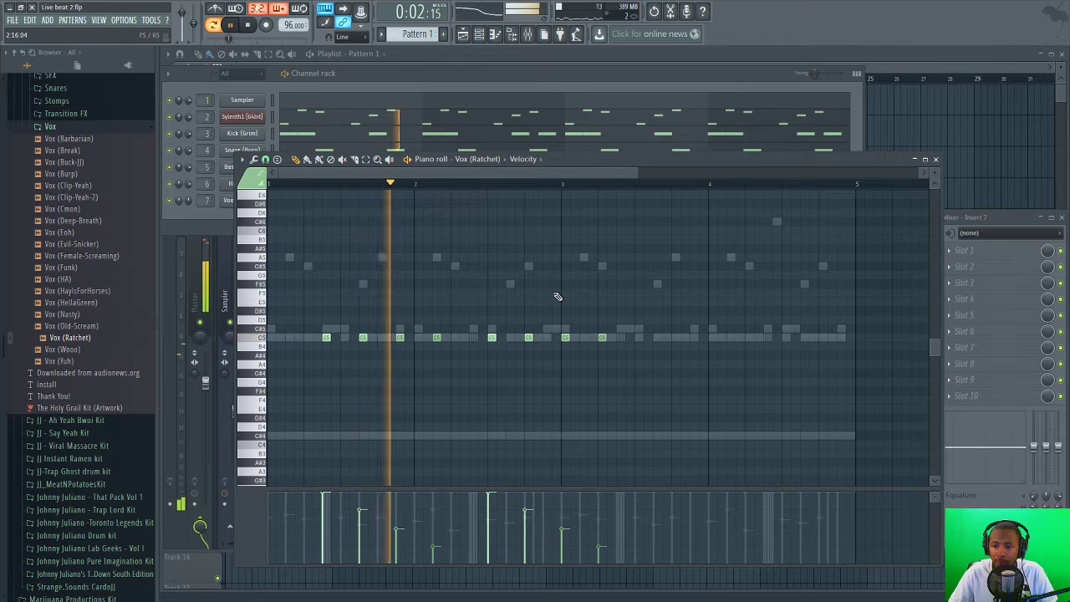
- Move the copied vox phrase two steps earlier so it starts on step 7 of bar 2, and audition it
{"action": "key", "text": "space"}
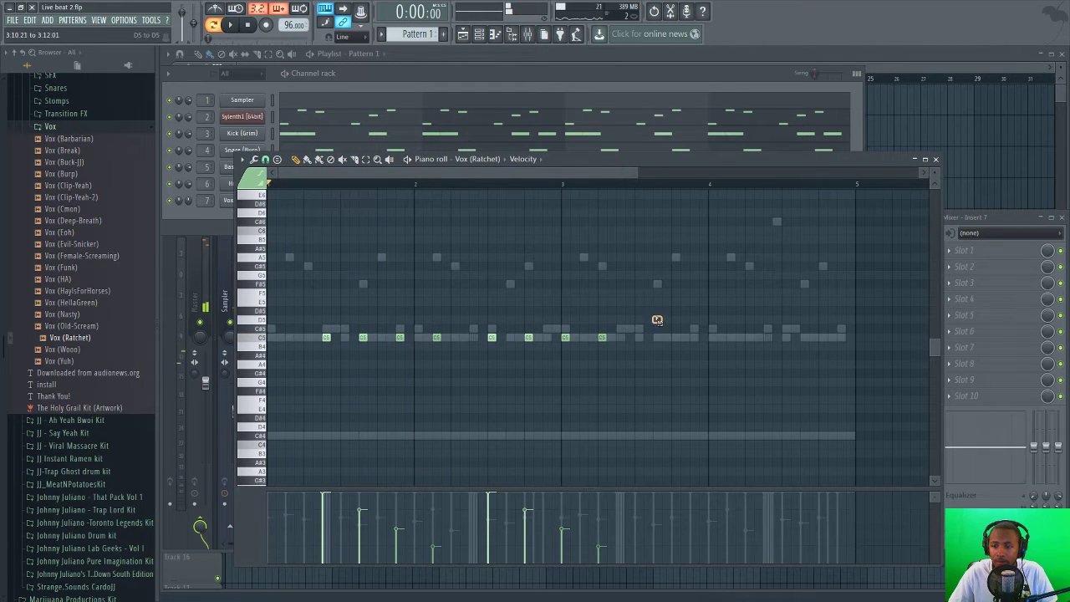
{"action": "left_click_drag", "start_coordinate": [658, 320], "coordinate": [474, 336]}
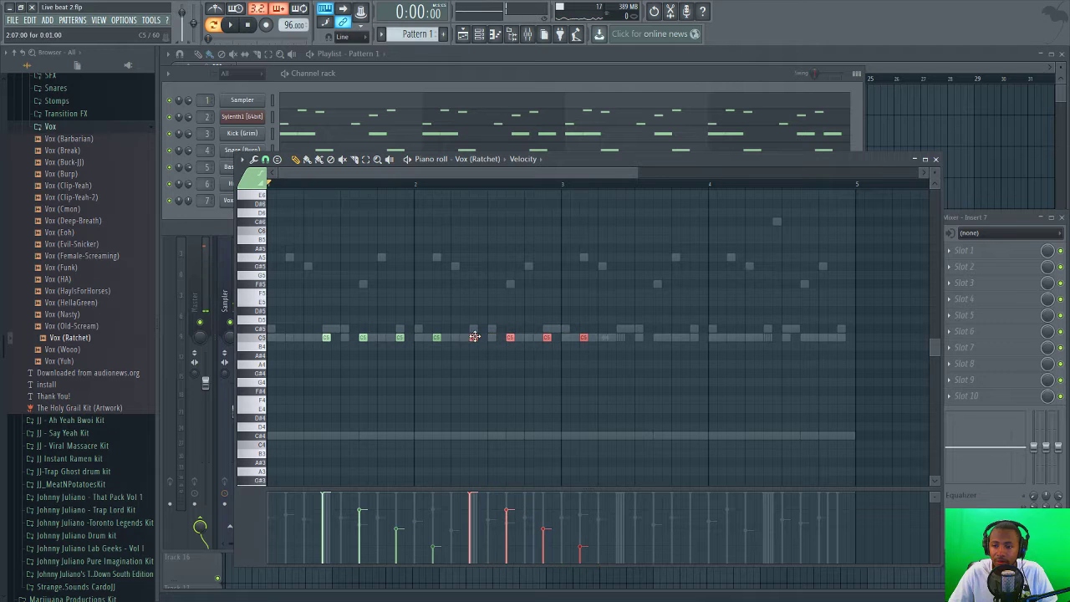
{"action": "left_click", "coordinate": [520, 288]}
{"action": "key", "text": "space"}
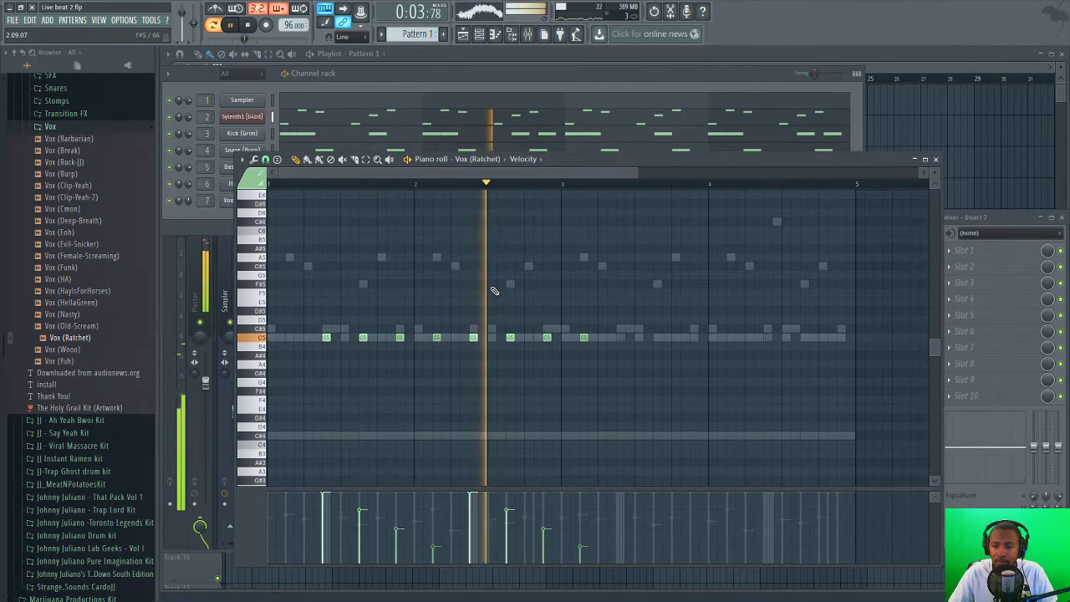
{"action": "key", "text": "space"}
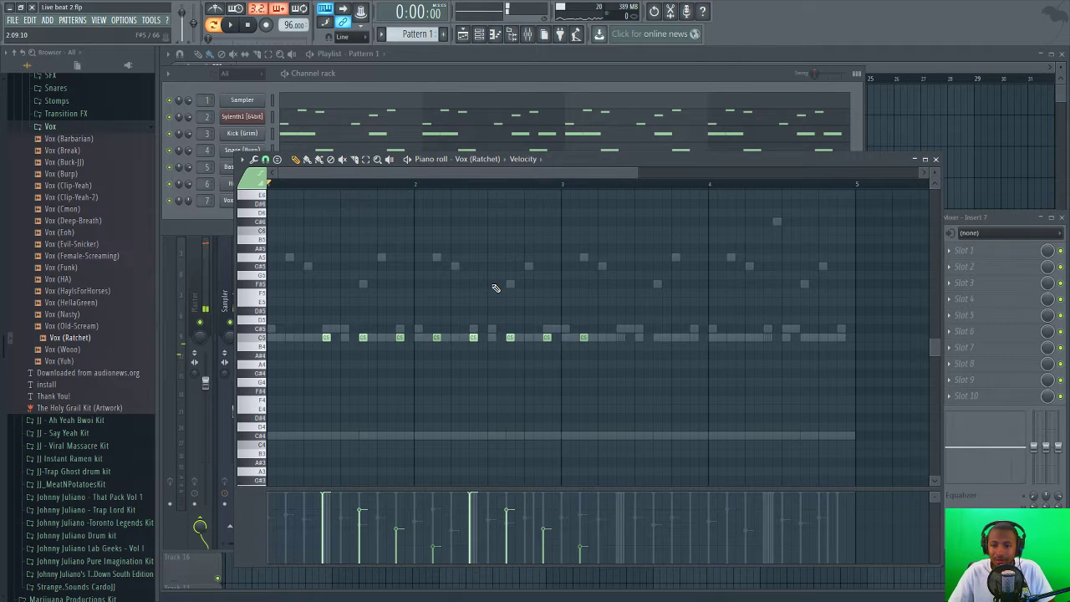
- Duplicate the two vox phrases across bars 3 and 4, remove the note beyond bar 4, and audition the pattern
{"action": "left_click_drag", "start_coordinate": [368, 336], "coordinate": [585, 340]}
{"action": "left_click", "coordinate": [677, 285]}
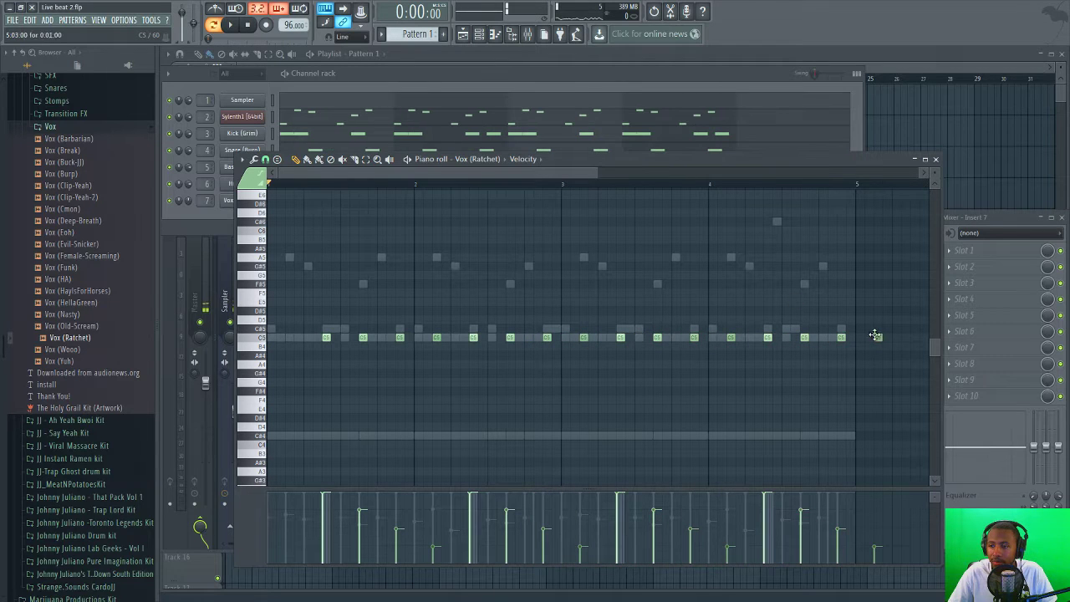
{"action": "key", "text": "space"}
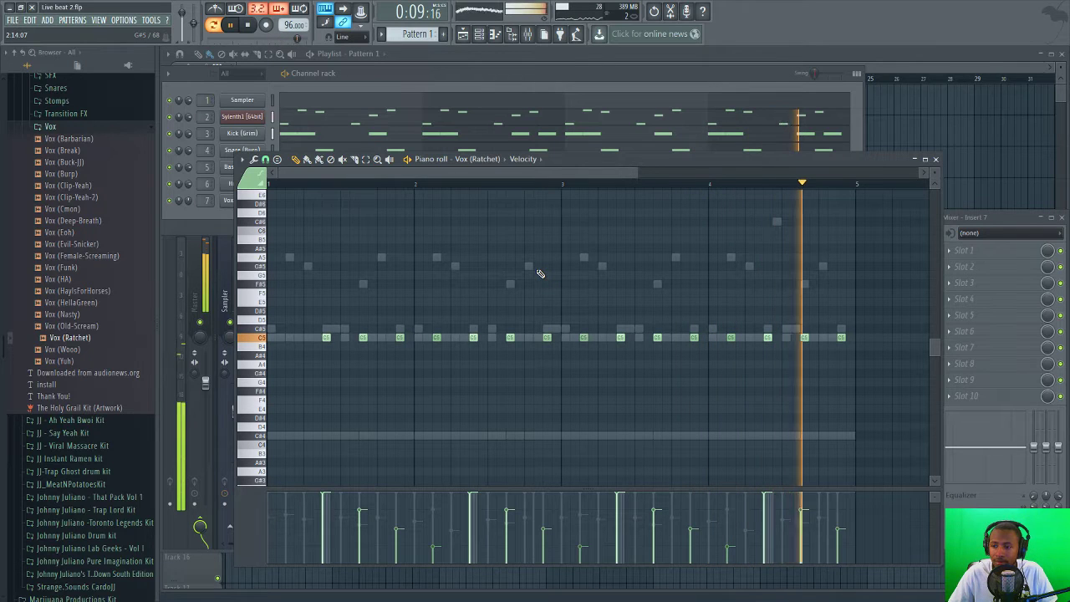
{"action": "key", "text": "space"}
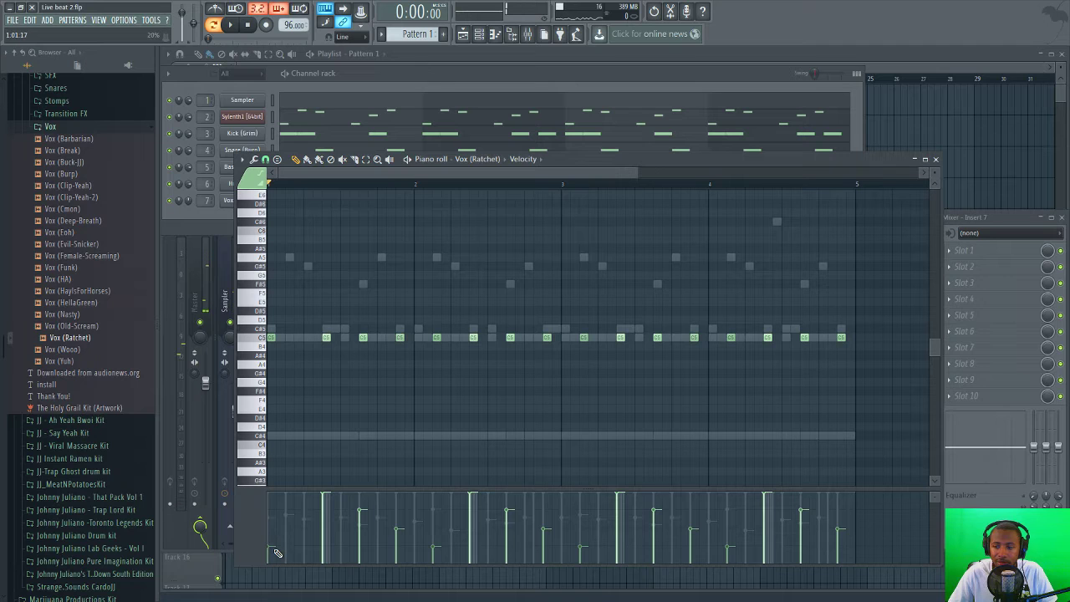
{"action": "key", "text": "space"}
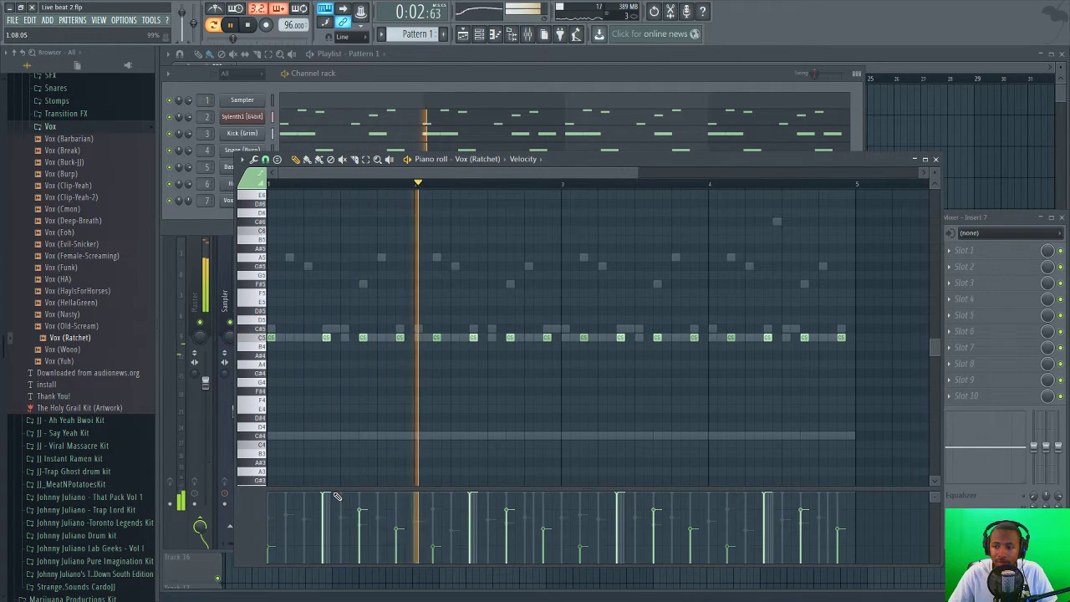
{"action": "key", "text": "space"}
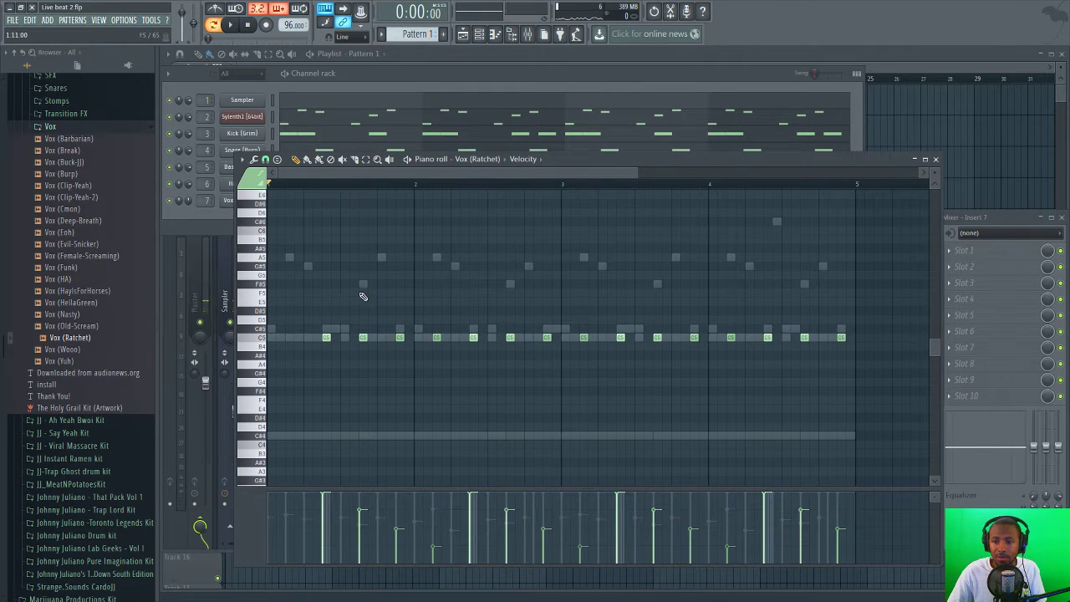
- Randomize the panning of the vox notes with the piano roll randomizer, then close the piano roll
{"action": "key", "text": "alt+r"}
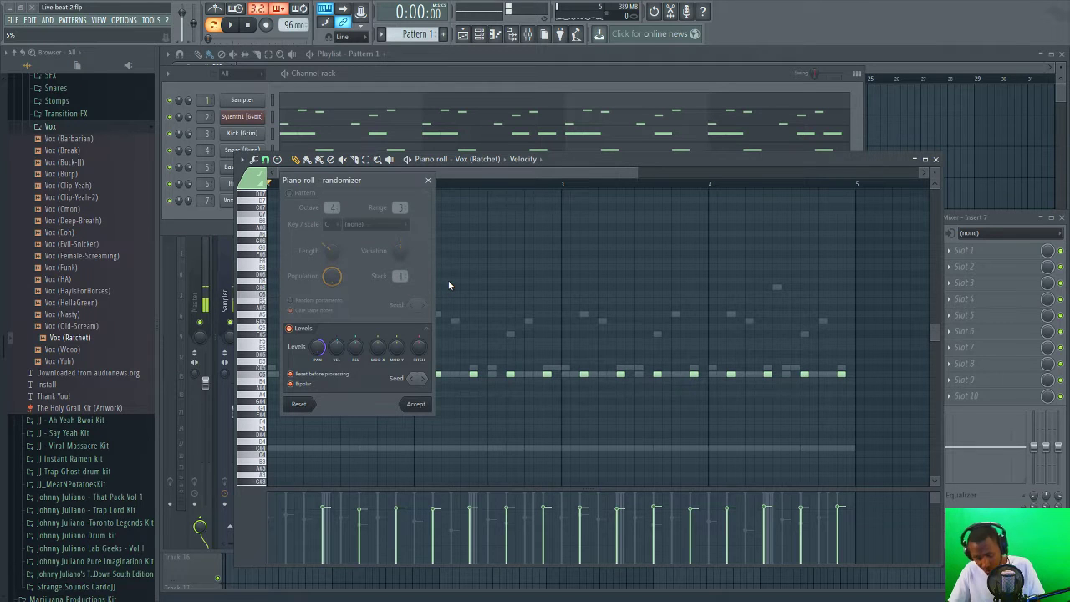
{"action": "left_click_drag", "start_coordinate": [318, 352], "coordinate": [318, 317]}
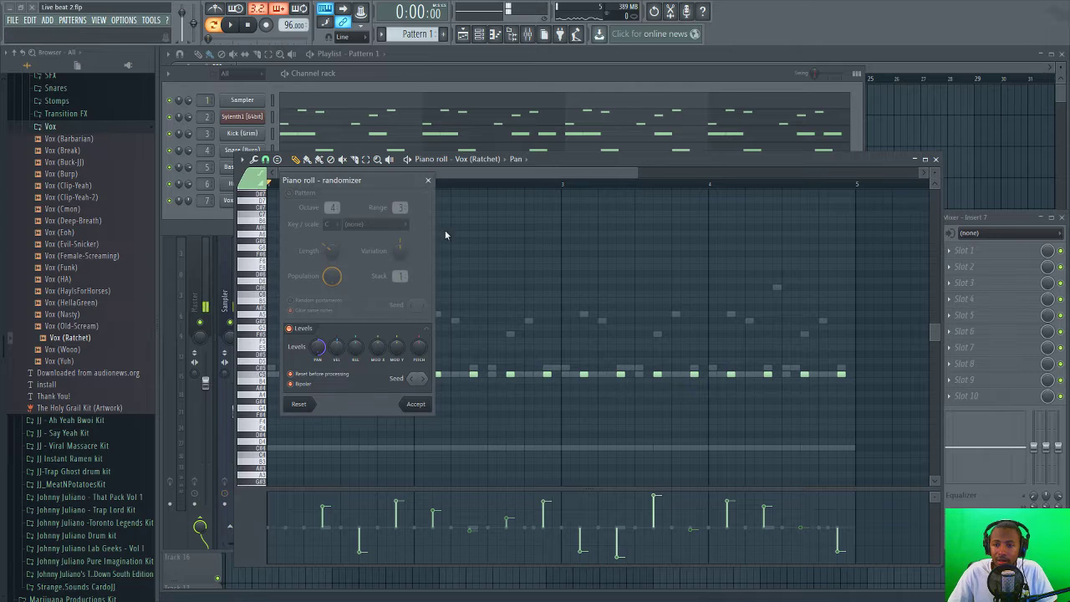
{"action": "left_click", "coordinate": [416, 405]}
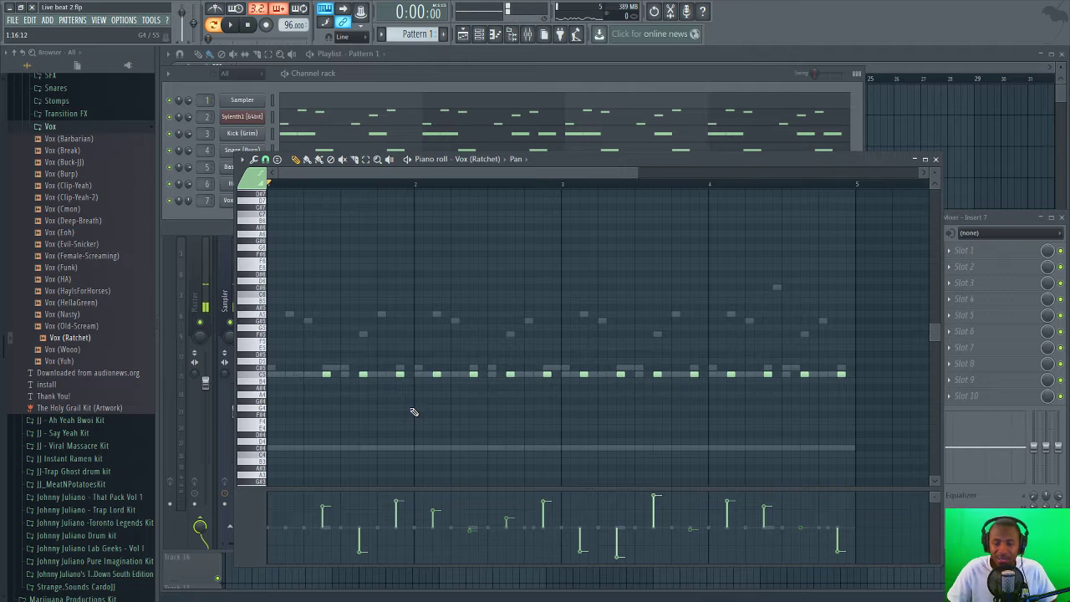
{"action": "left_click", "coordinate": [935, 159]}
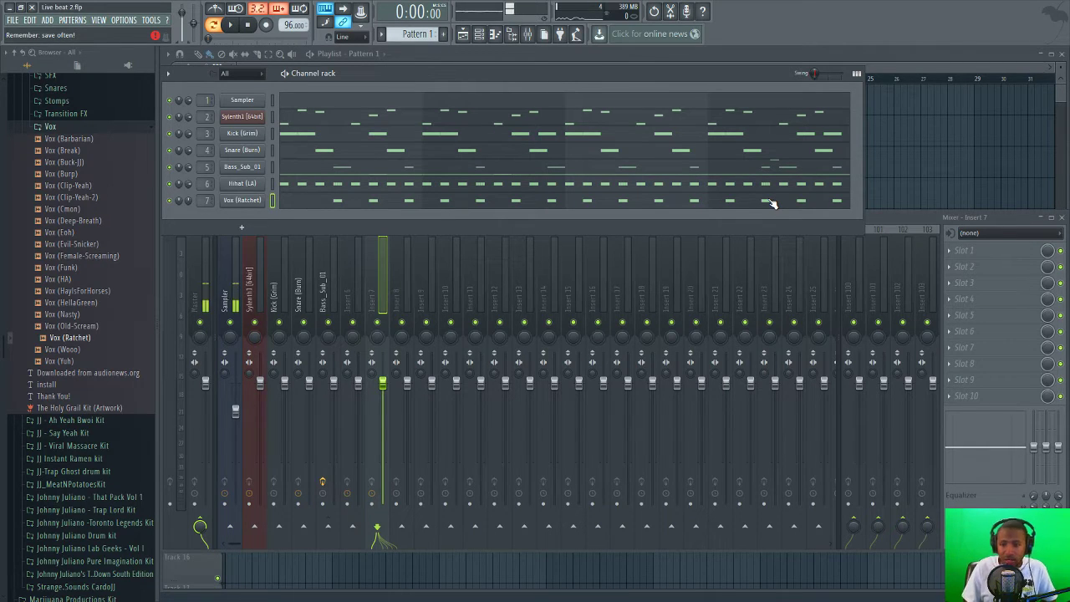
- Audition the pattern with the panned vox and look at the Vox (Ratchet) channel settings
{"action": "key", "text": "space"}
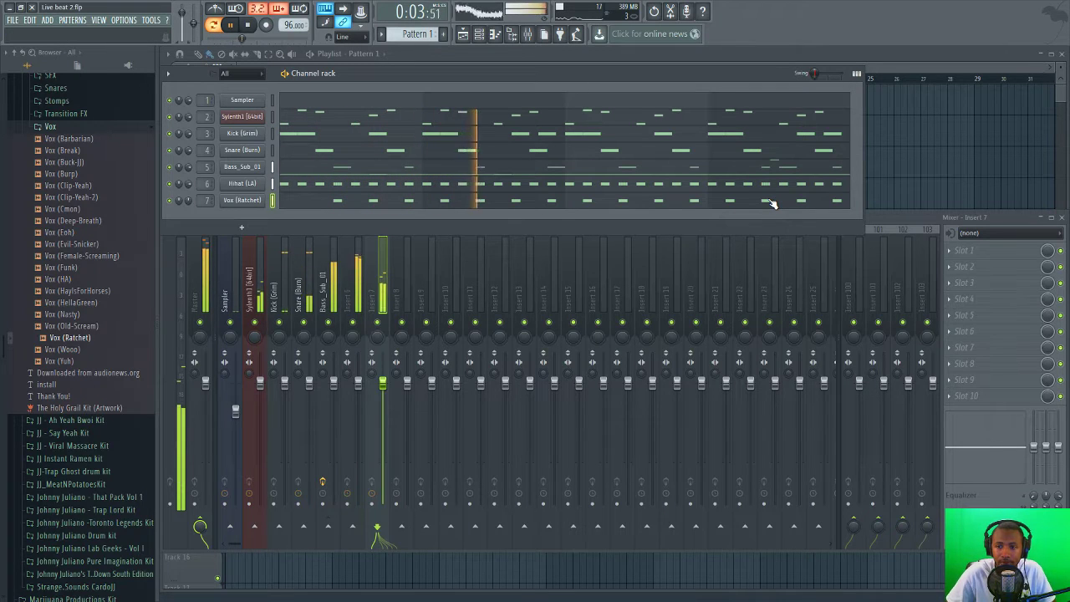
{"action": "left_click", "coordinate": [245, 203]}
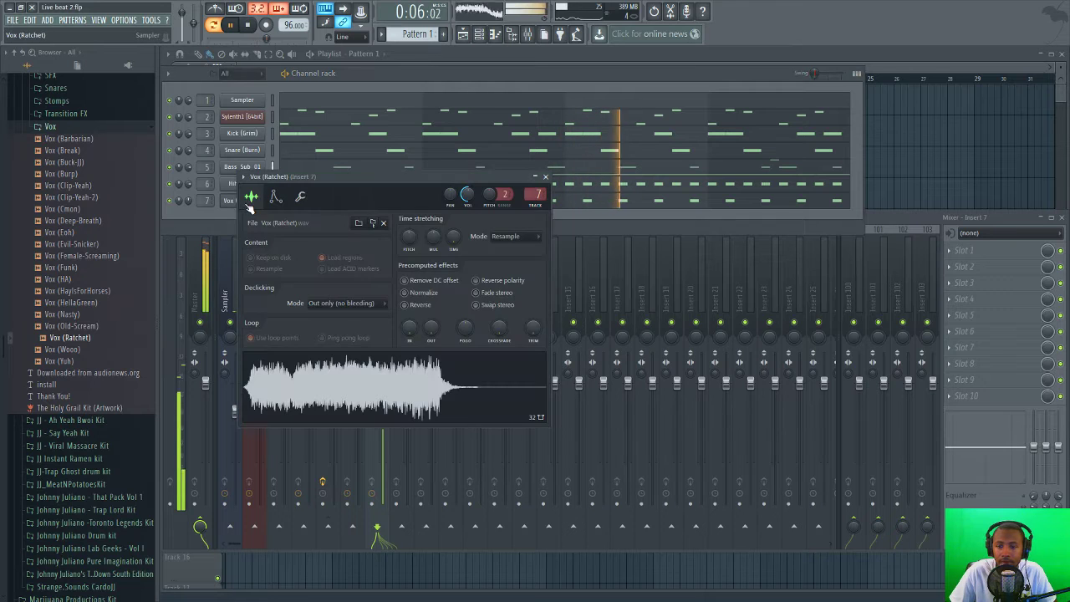
{"action": "left_click", "coordinate": [545, 178]}
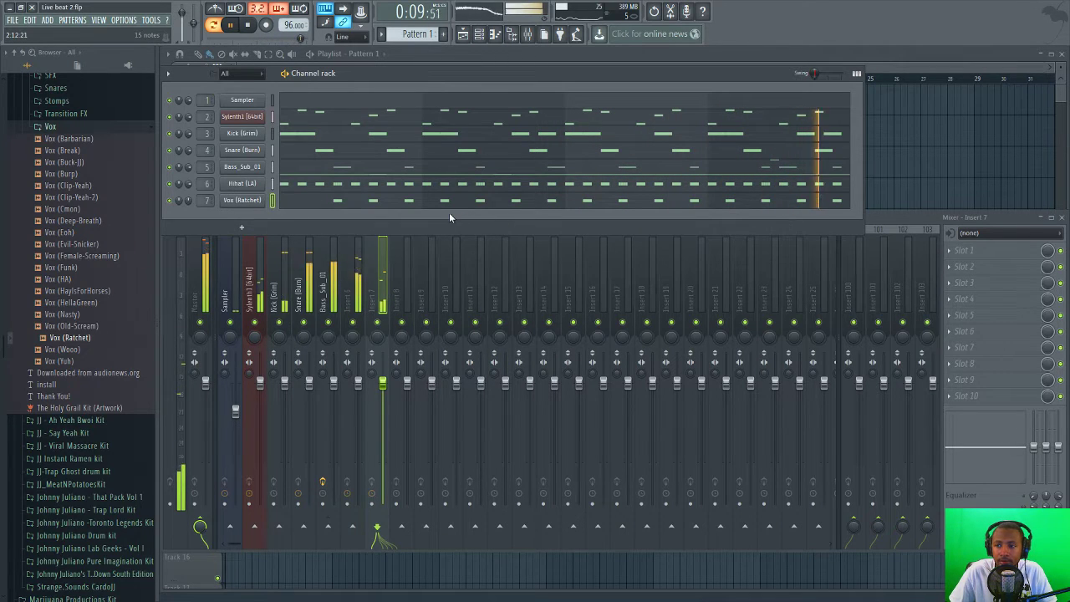
{"action": "key", "text": "space"}
- Reopen the vox piano roll and apply the randomizer's panning levels again
{"action": "key", "text": "F7"}
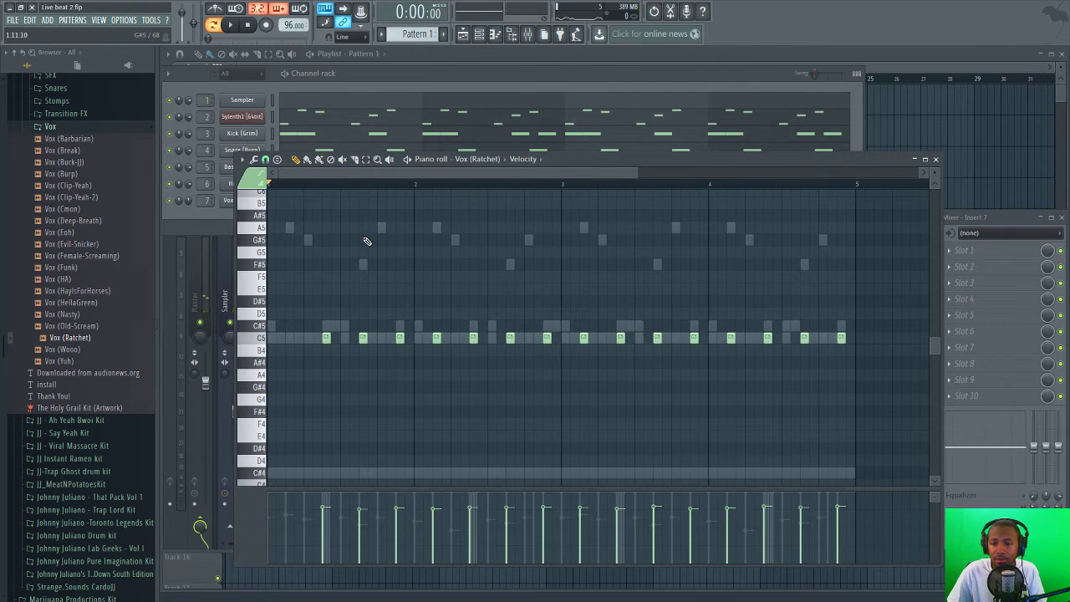
{"action": "key", "text": "alt+r"}
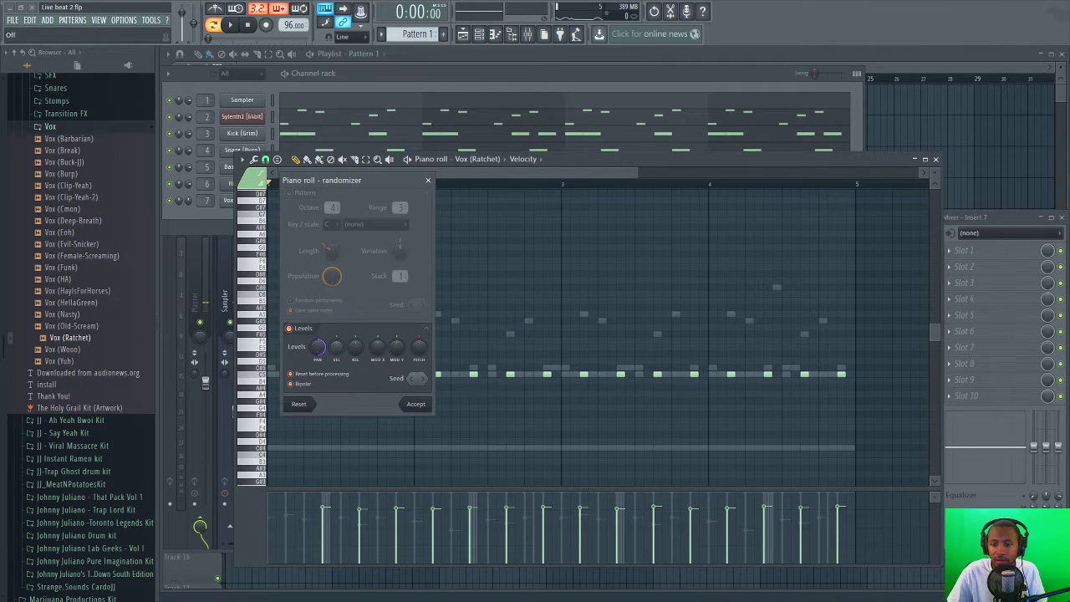
{"action": "left_click", "coordinate": [416, 405]}
- Reshape the vox velocities so each phrase starts at full level and fades progressively, and play the pattern
{"action": "left_click_drag", "start_coordinate": [326, 511], "coordinate": [331, 488]}
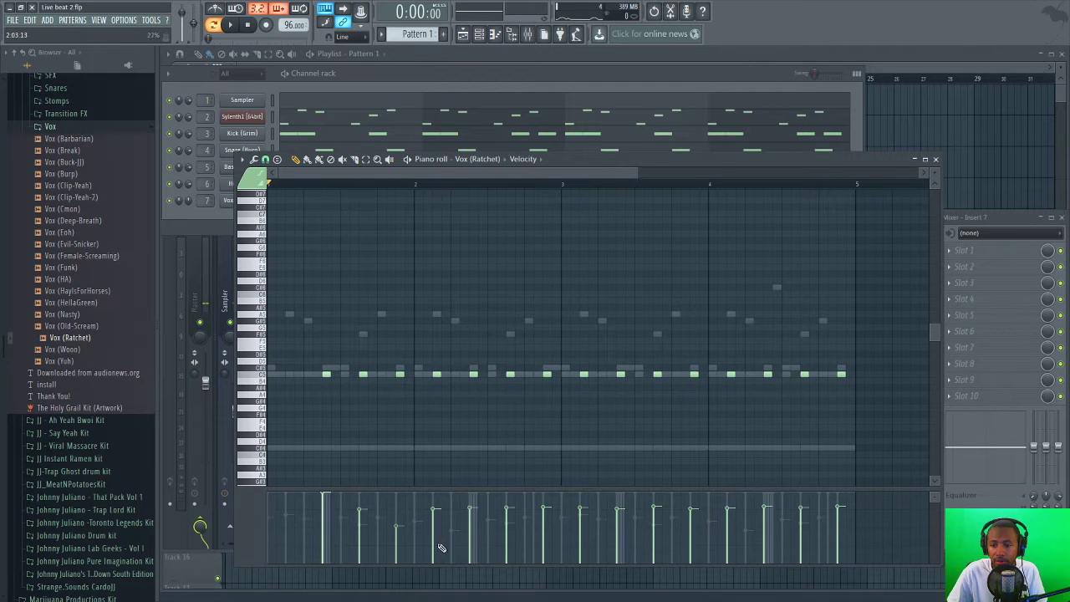
{"action": "left_click_drag", "start_coordinate": [442, 548], "coordinate": [437, 552]}
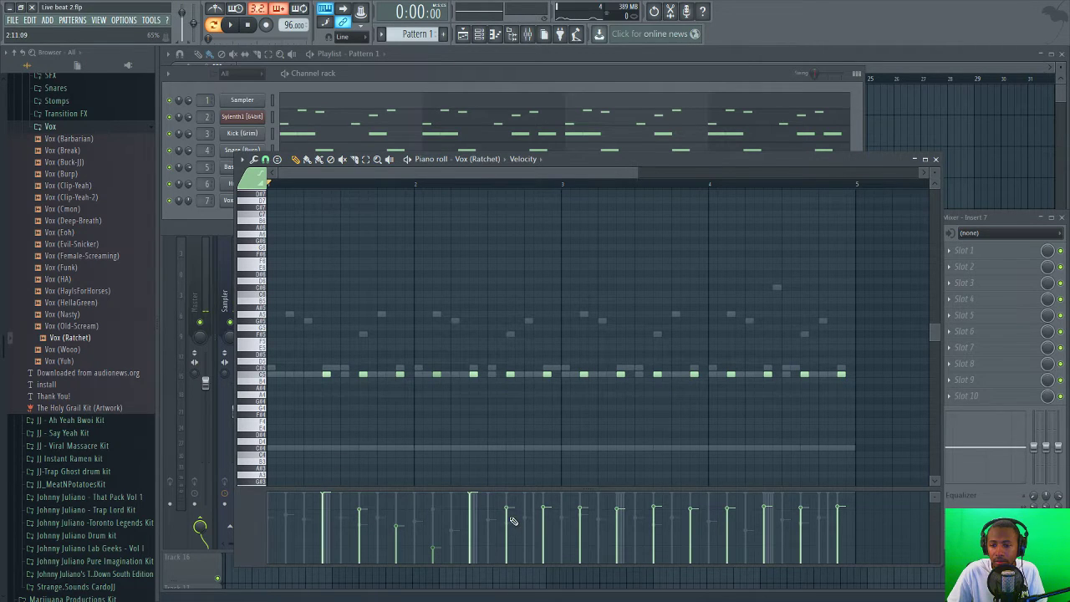
{"action": "left_click_drag", "start_coordinate": [545, 537], "coordinate": [543, 532]}
{"action": "left_click", "coordinate": [584, 553]}
{"action": "left_click_drag", "start_coordinate": [619, 522], "coordinate": [632, 480]}
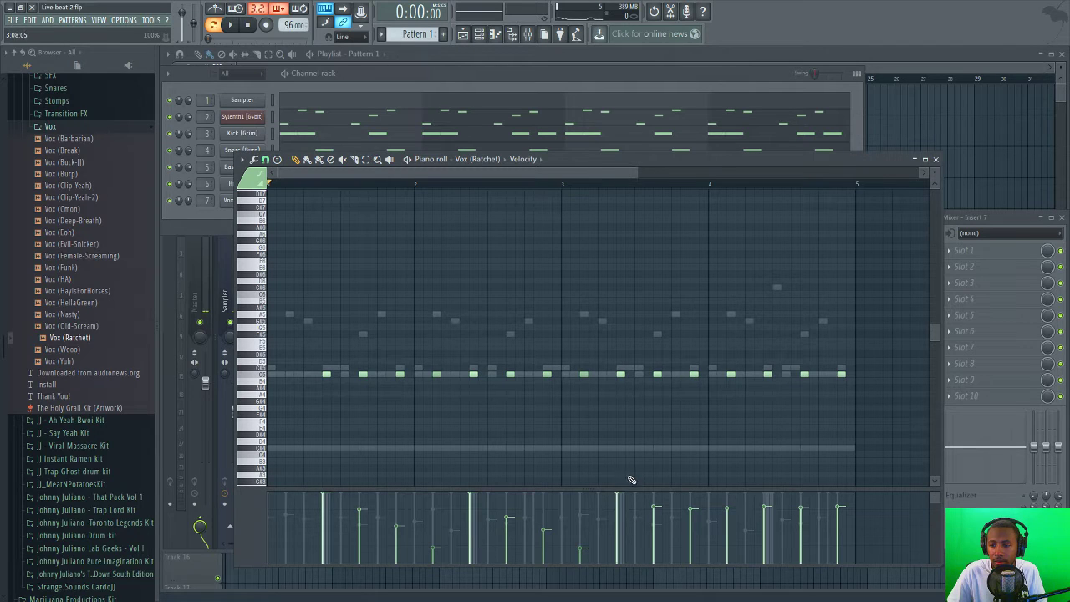
{"action": "left_click", "coordinate": [692, 534]}
{"action": "left_click", "coordinate": [730, 554]}
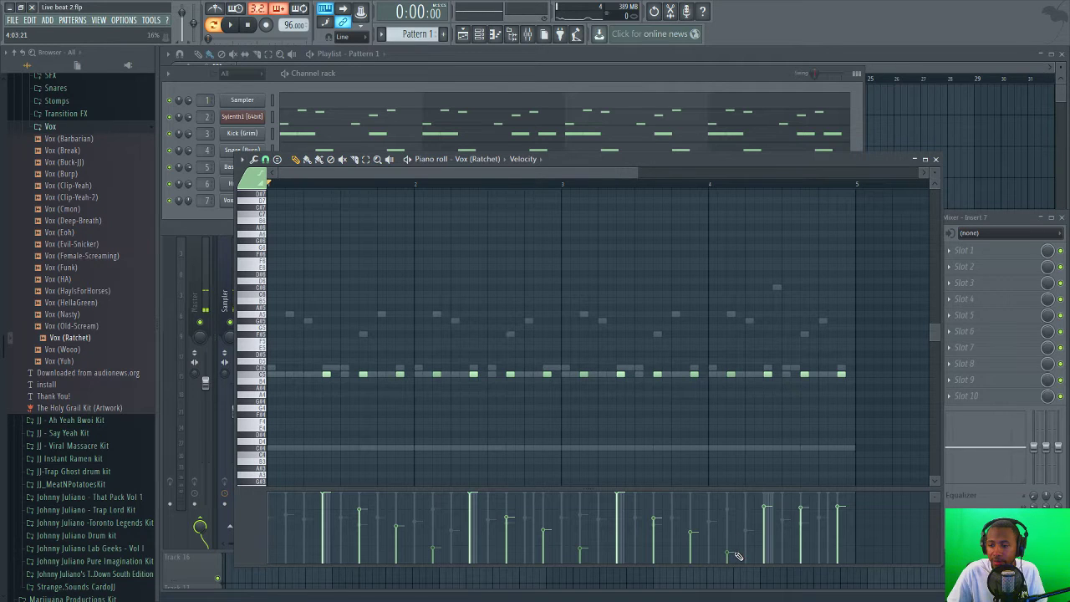
{"action": "mouse_move", "coordinate": [778, 508]}
{"action": "left_mouse_down"}
{"action": "mouse_move", "coordinate": [779, 483]}
{"action": "mouse_move", "coordinate": [802, 522]}
{"action": "left_mouse_up"}
{"action": "left_click", "coordinate": [839, 535]}
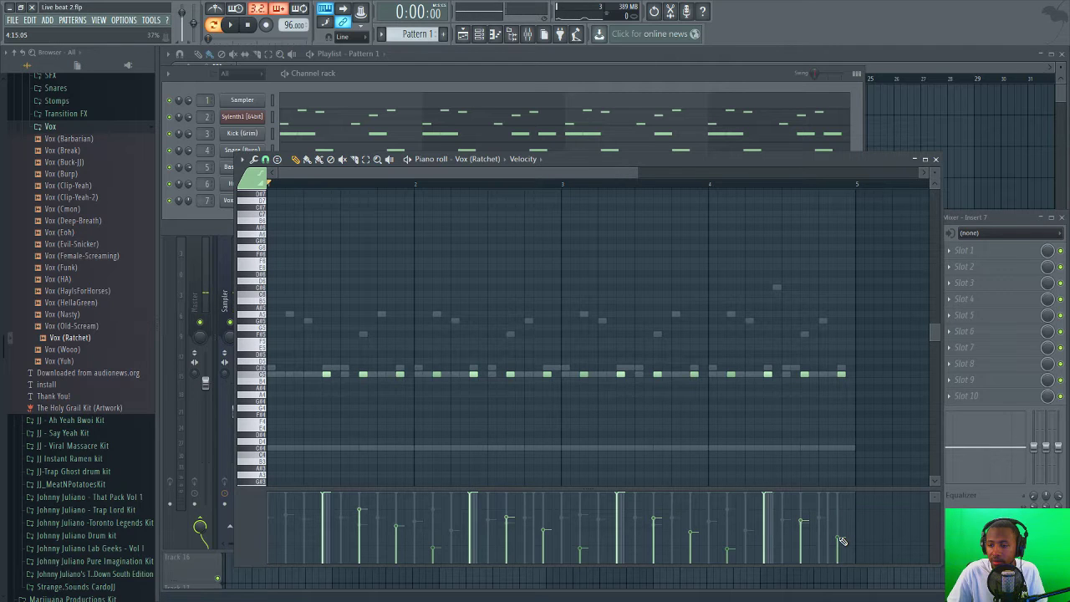
{"action": "key", "text": "space"}
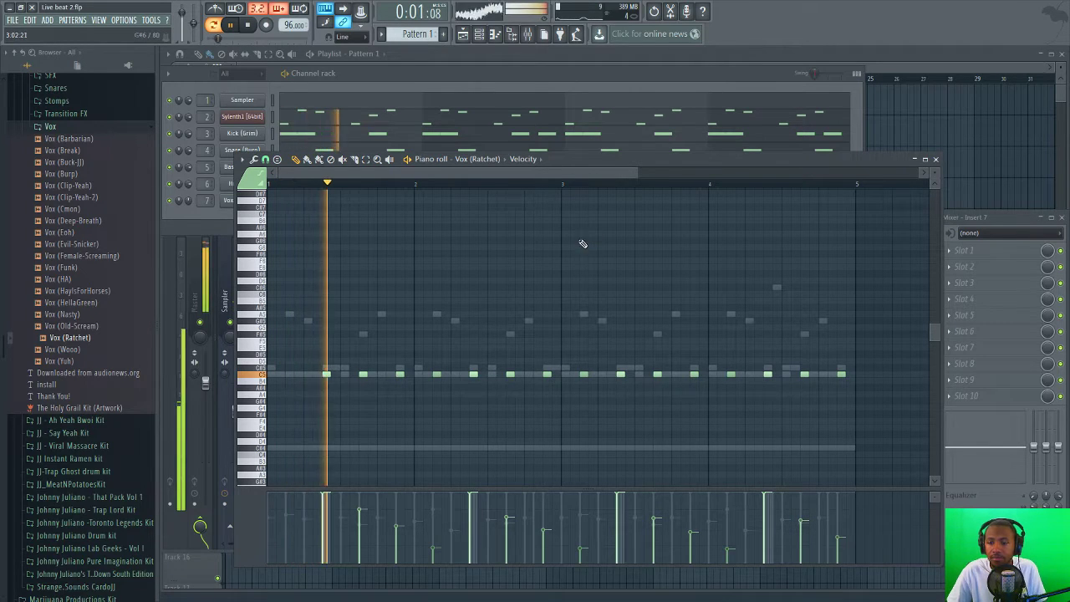
- Bring the channel rack forward, collapse the Vox sample folder, and stop playback
{"action": "left_click", "coordinate": [479, 77]}
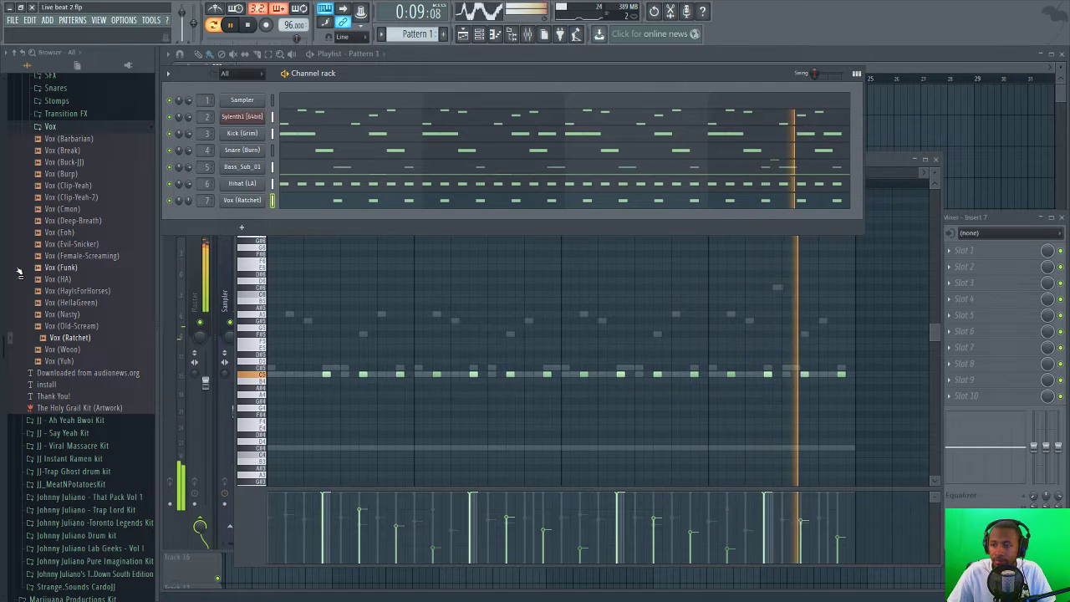
{"action": "left_click", "coordinate": [80, 127]}
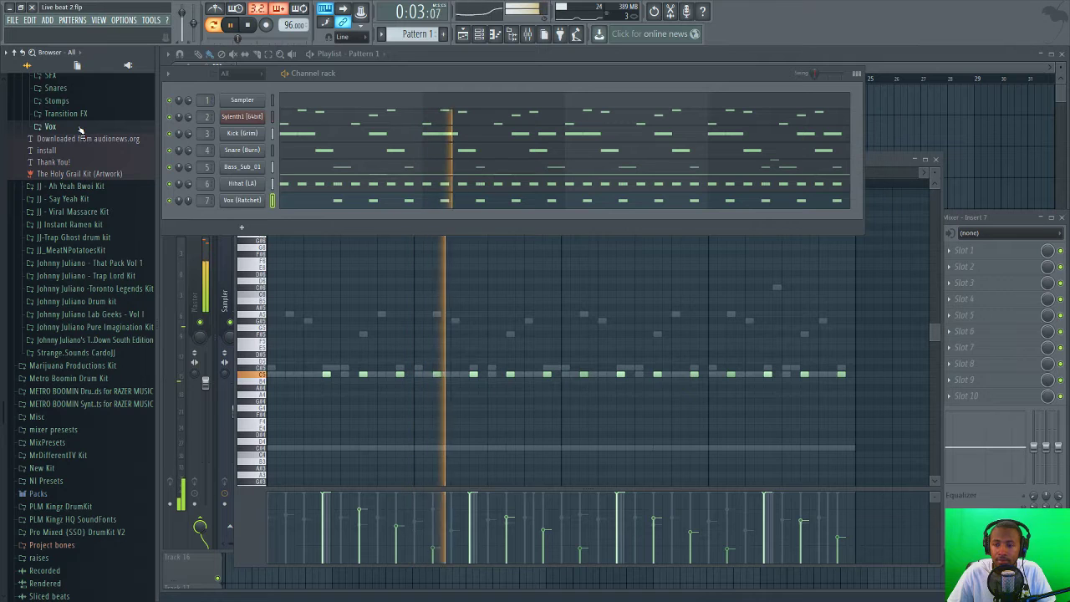
{"action": "key", "text": "space"}
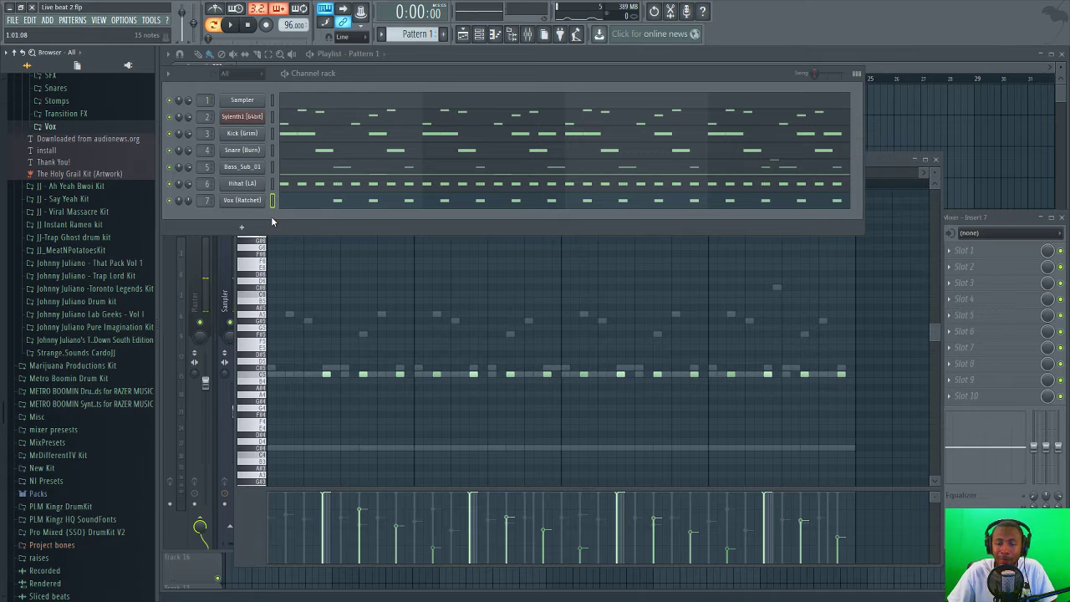
- Add a second Sylenth1 [64bit] instrument channel and save the project
{"action": "left_click", "coordinate": [241, 226]}
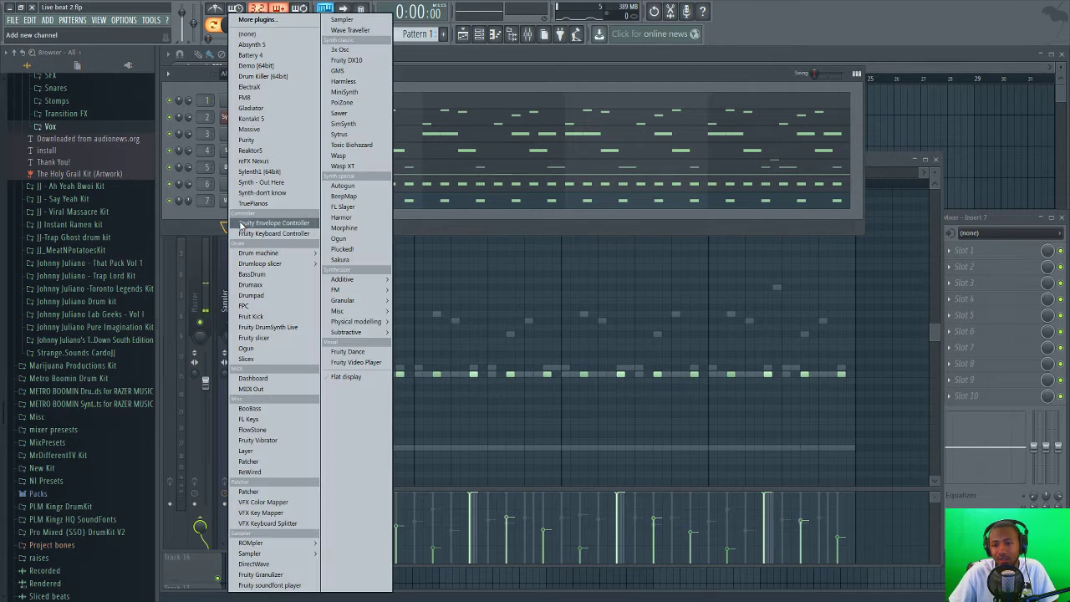
{"action": "left_click", "coordinate": [271, 173]}
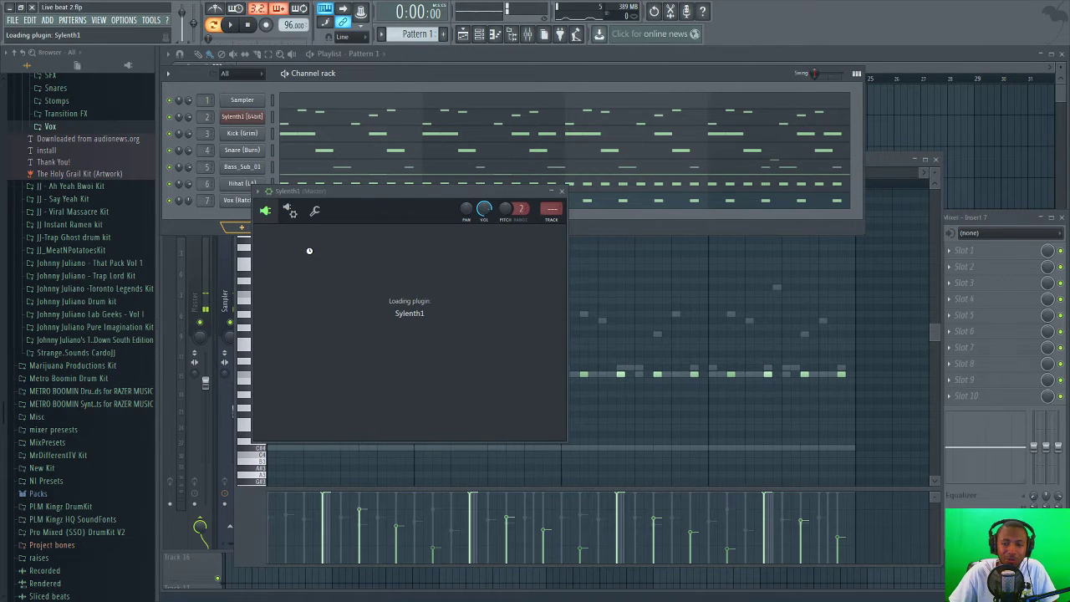
{"action": "left_click_drag", "start_coordinate": [389, 198], "coordinate": [446, 130]}
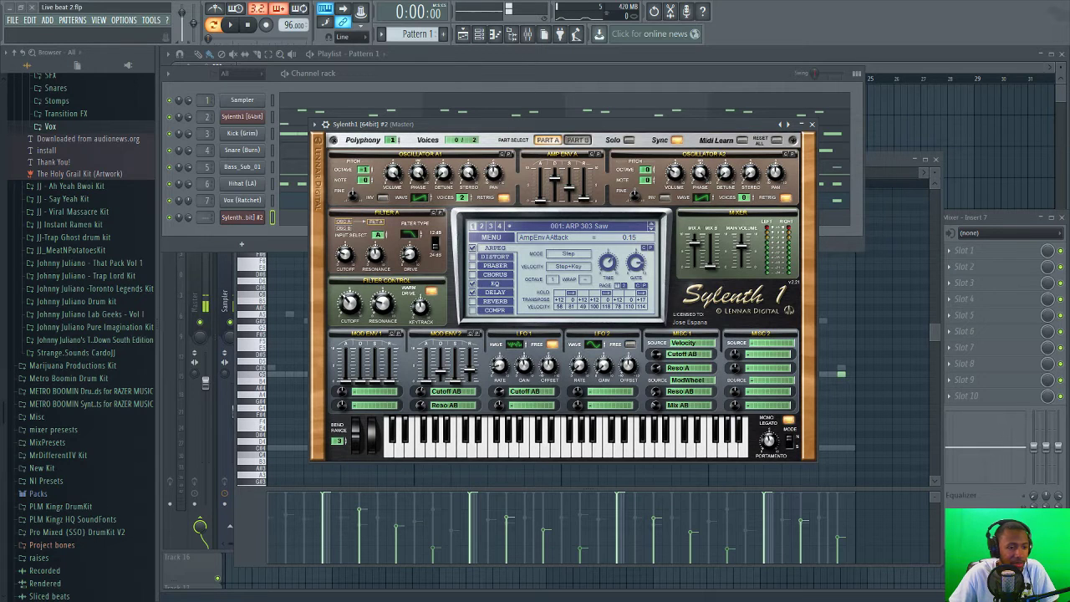
{"action": "left_click", "coordinate": [13, 20]}
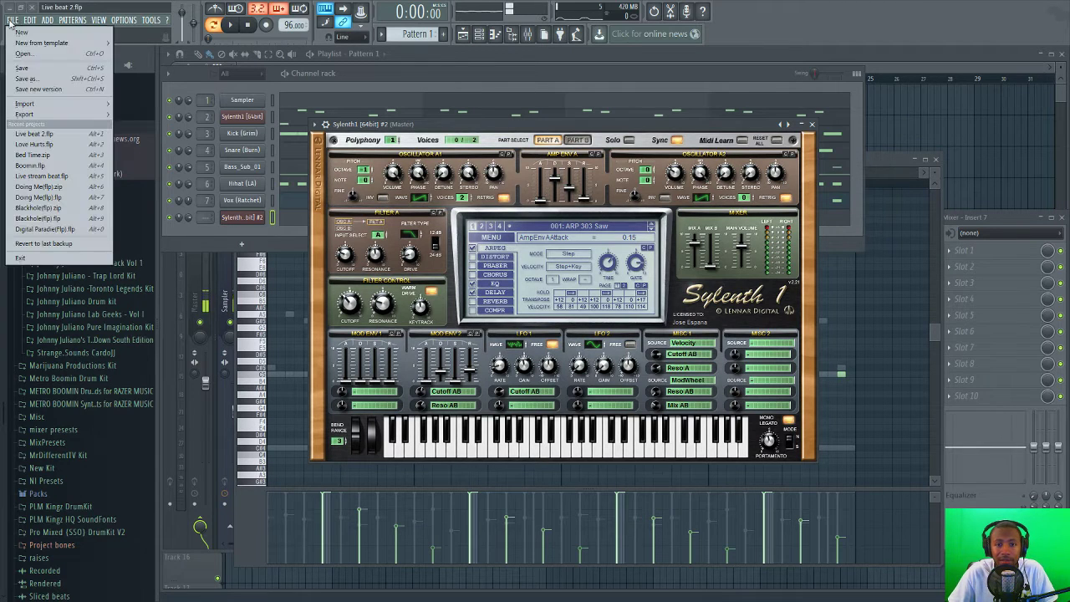
{"action": "left_click", "coordinate": [40, 68]}
- Initialize the new Sylenth1 preset, with polyphony set to 16 and Oscillator A1 set to 8 voices
{"action": "left_click_drag", "start_coordinate": [498, 128], "coordinate": [552, 121]}
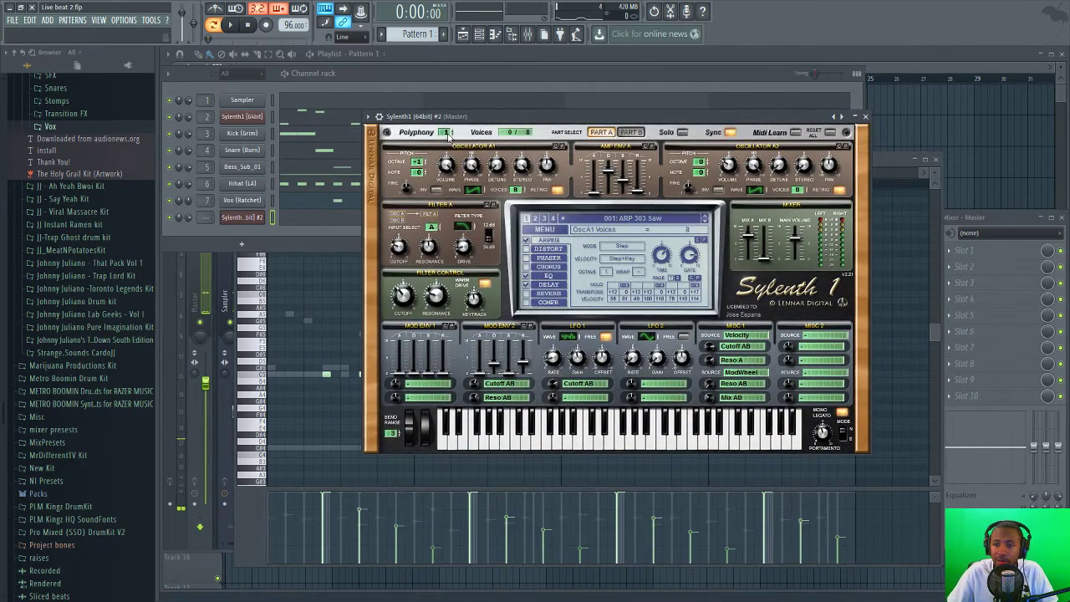
{"action": "left_click_drag", "start_coordinate": [445, 132], "coordinate": [456, 99]}
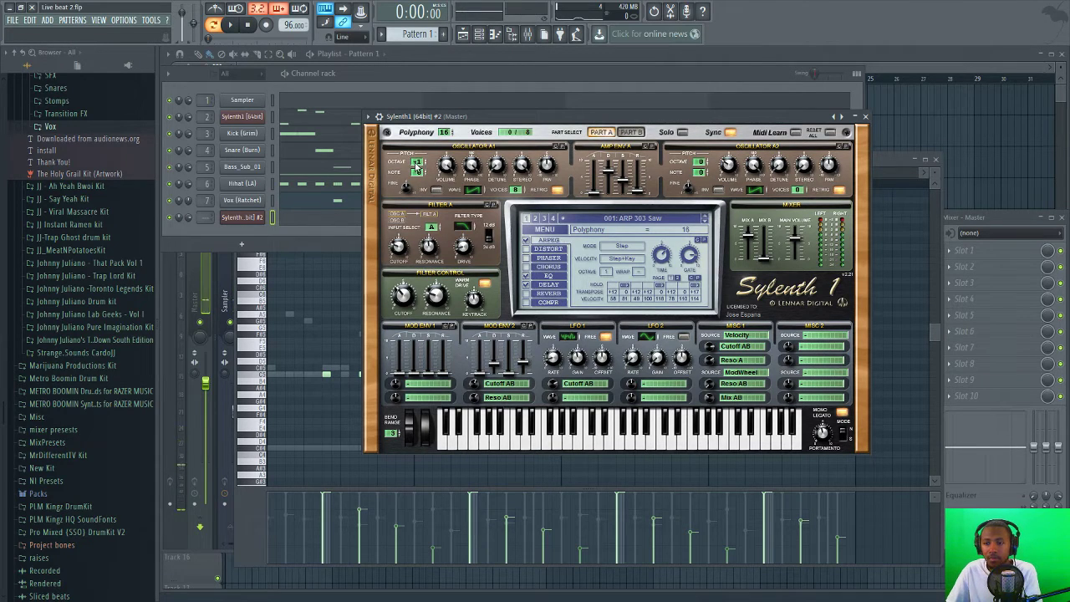
{"action": "left_click", "coordinate": [544, 229]}
{"action": "left_click", "coordinate": [556, 356]}
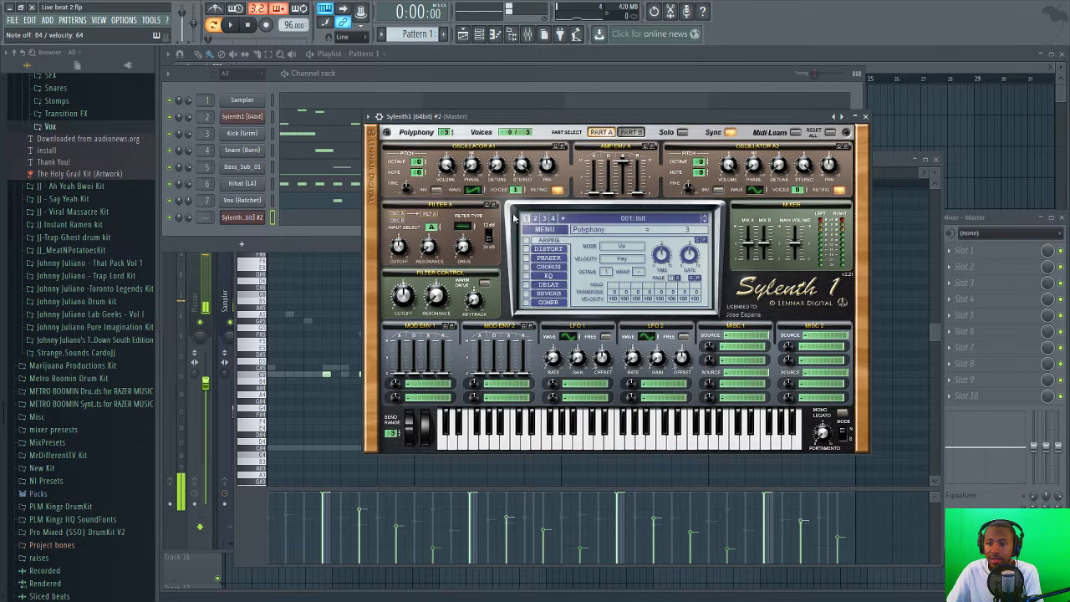
{"action": "left_click_drag", "start_coordinate": [443, 132], "coordinate": [443, 109]}
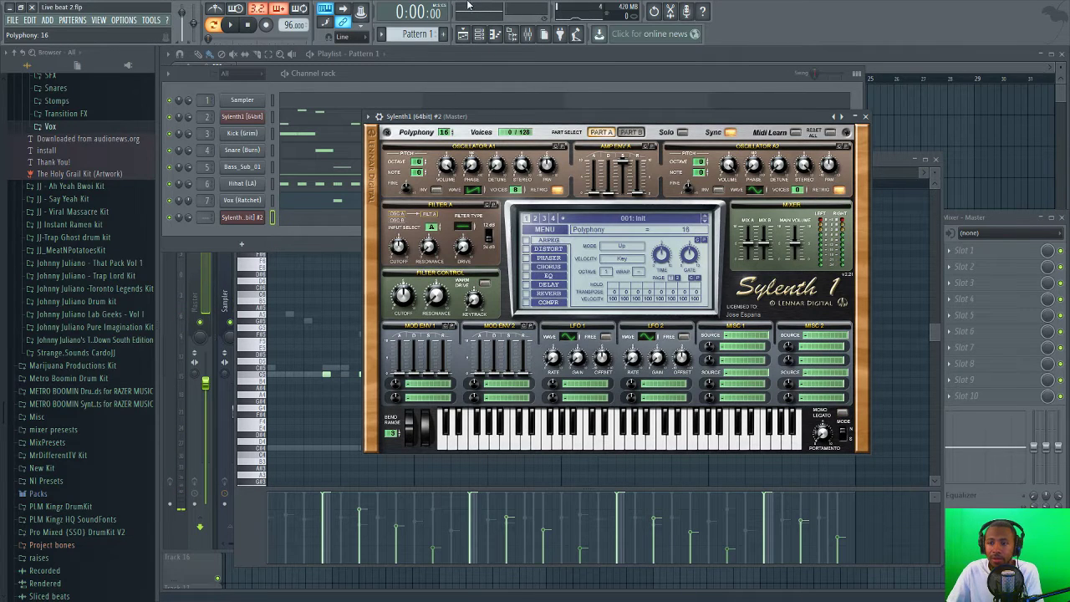
- Turn off retrigger on Oscillator A1, set its detune to 3.76, raise the Amp Envelope A attack, and set the release to 4.99
{"action": "left_click", "coordinate": [555, 190]}
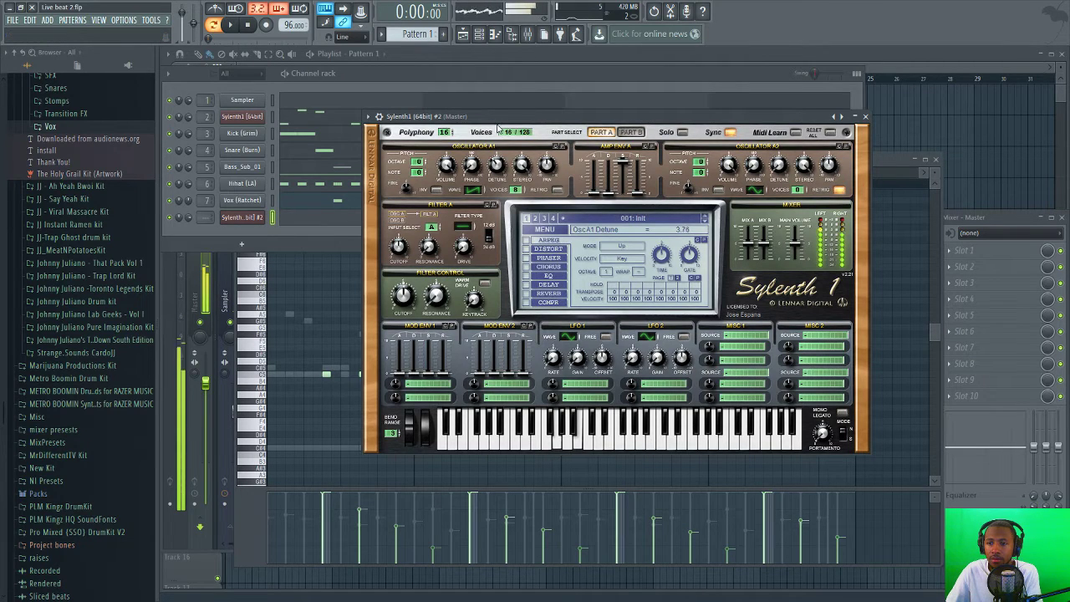
{"action": "left_click_drag", "start_coordinate": [595, 193], "coordinate": [638, 156]}
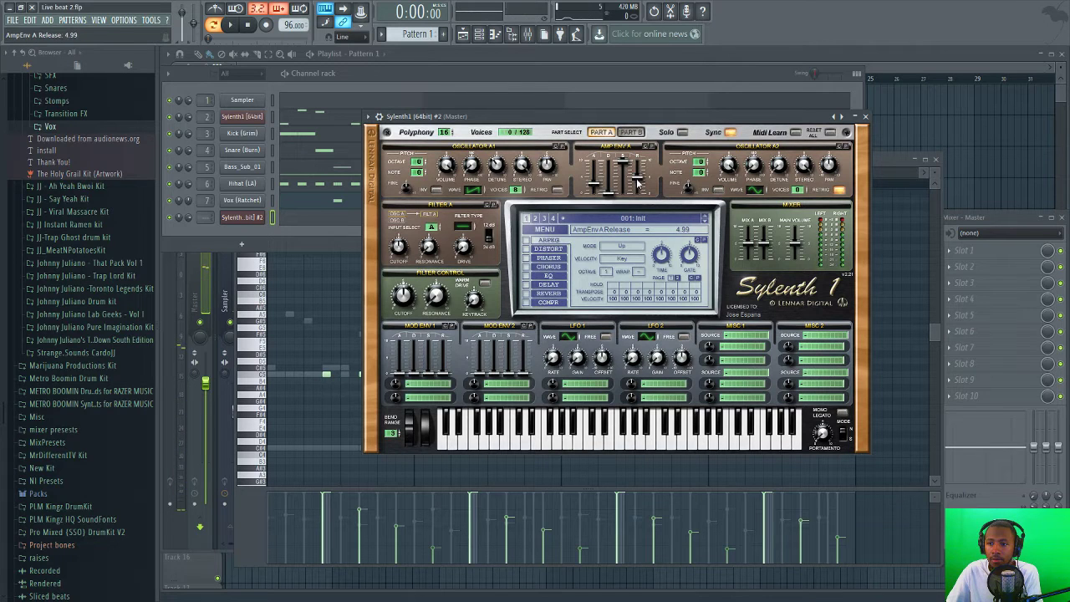
- Set Oscillator A2 to 8 voices with retrigger off, a Triangle wave and a detune of 2.95
{"action": "left_click_drag", "start_coordinate": [790, 189], "coordinate": [794, 45]}
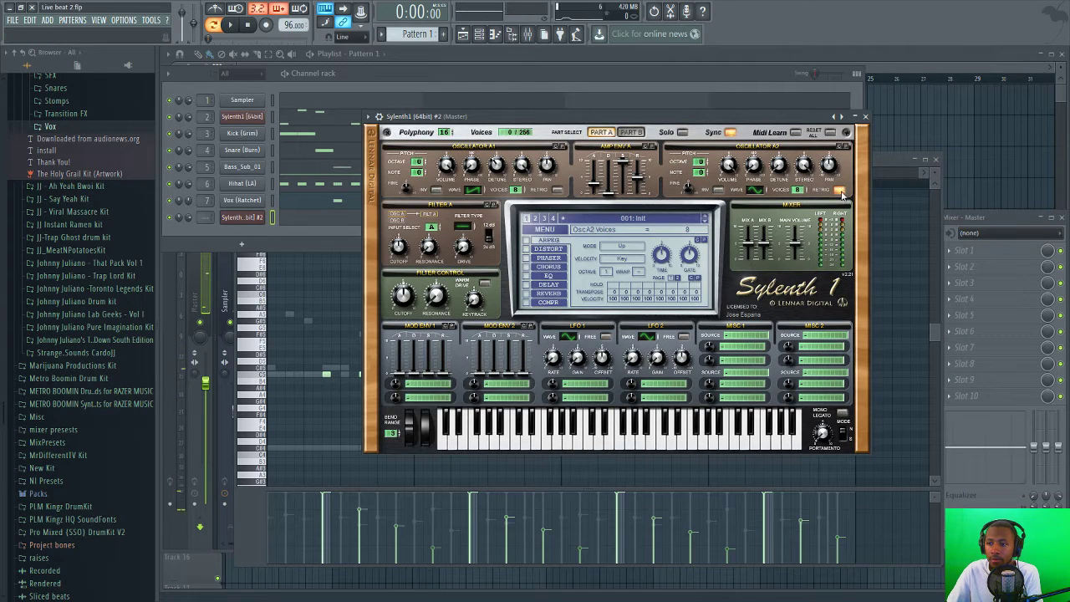
{"action": "left_click", "coordinate": [840, 191]}
{"action": "left_click", "coordinate": [757, 190]}
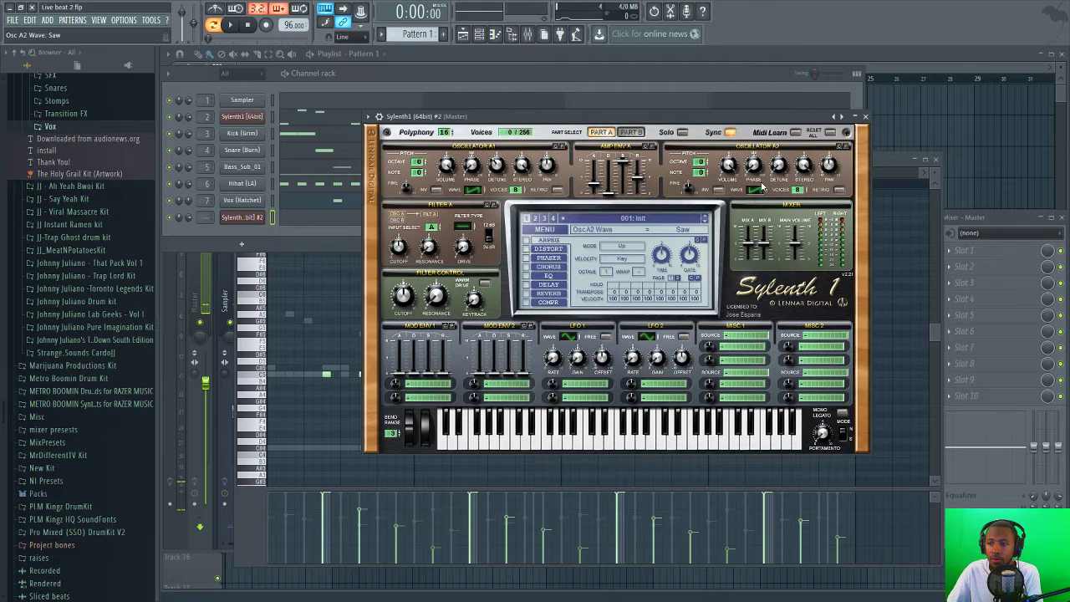
{"action": "left_click", "coordinate": [762, 180]}
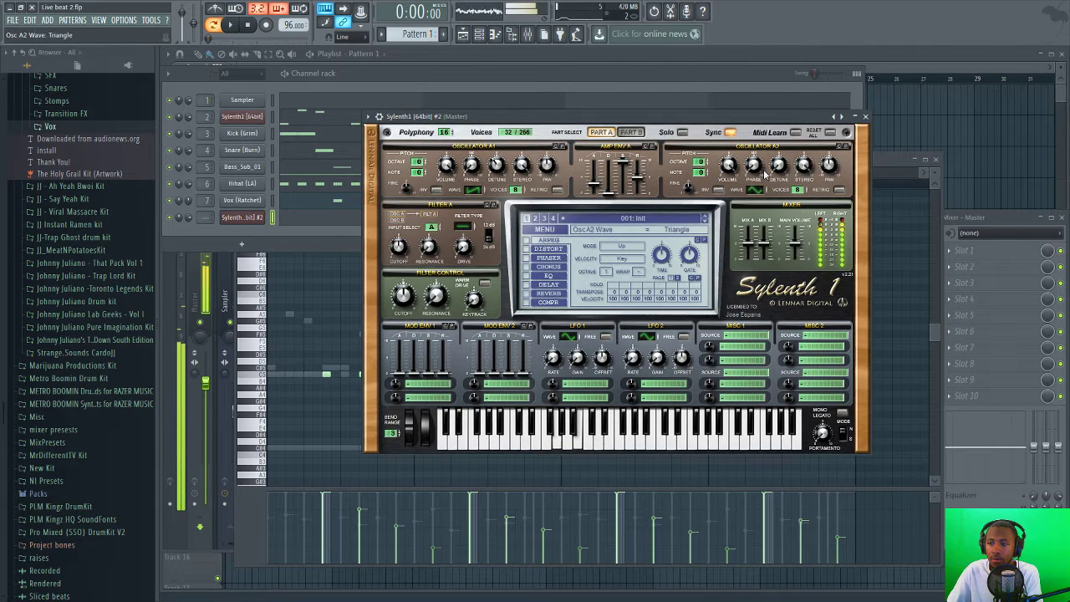
{"action": "left_click_drag", "start_coordinate": [778, 171], "coordinate": [787, 139]}
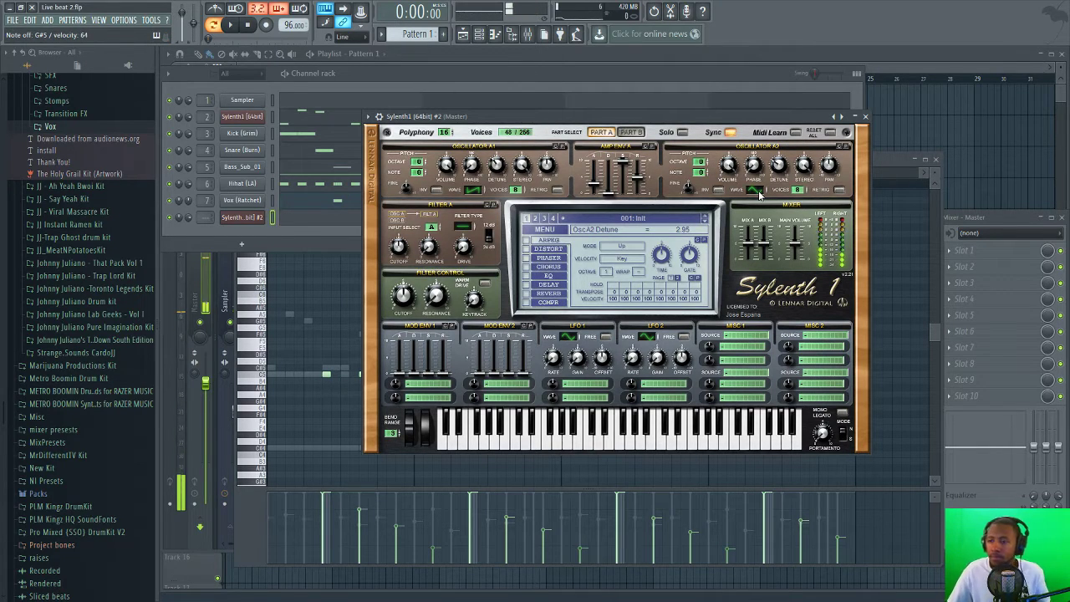
- Set the Filter A type to Lowpass, try the phaser effect, and turn on the chorus
{"action": "scroll", "coordinate": [780, 167], "scroll_direction": "up", "scroll_amount": 3}
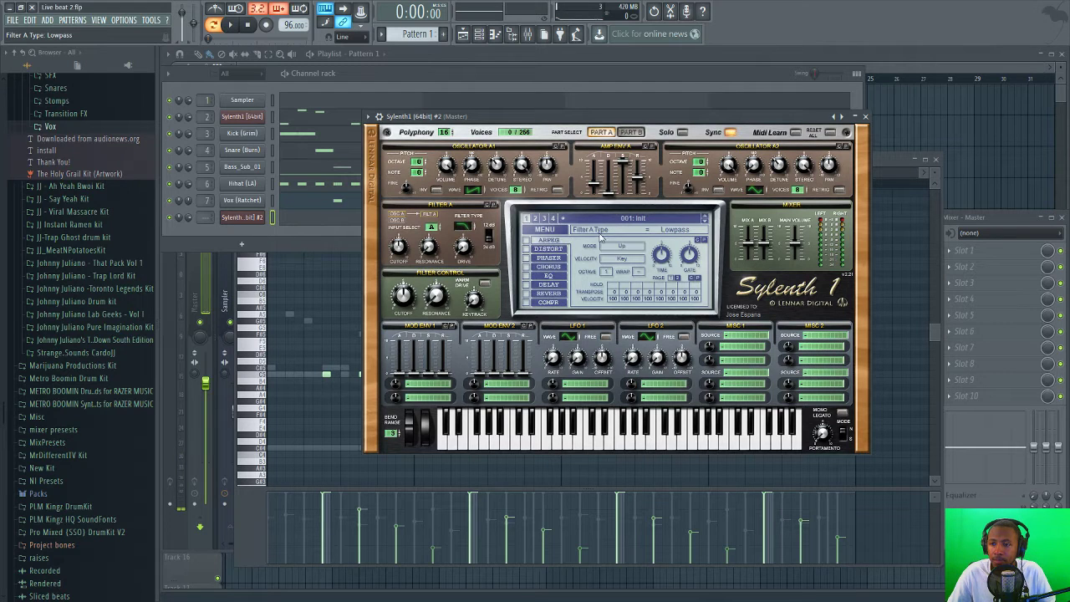
{"action": "left_click", "coordinate": [526, 250]}
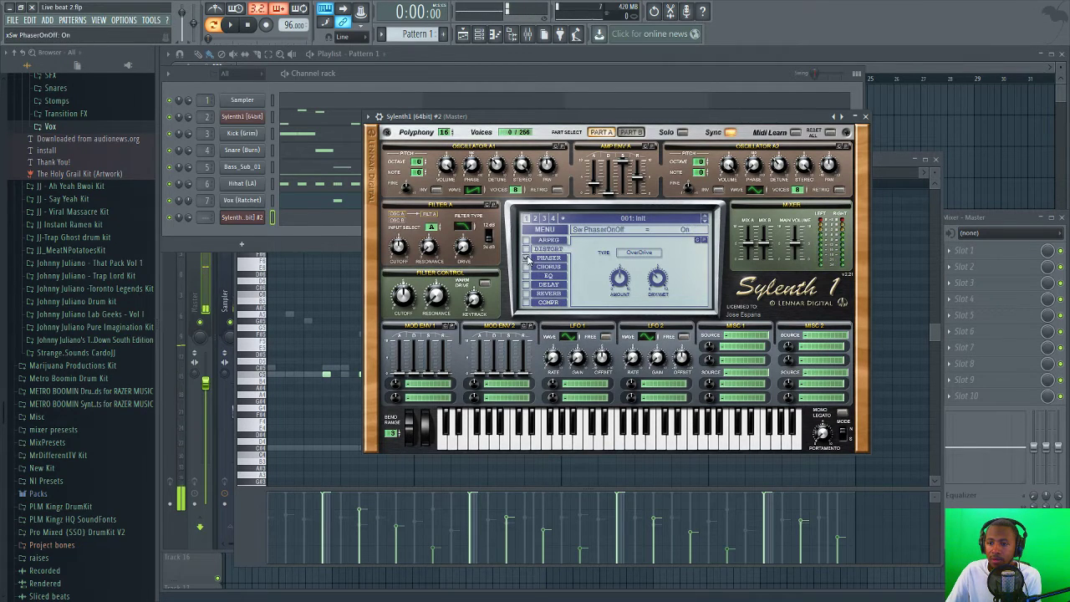
{"action": "left_click", "coordinate": [528, 258]}
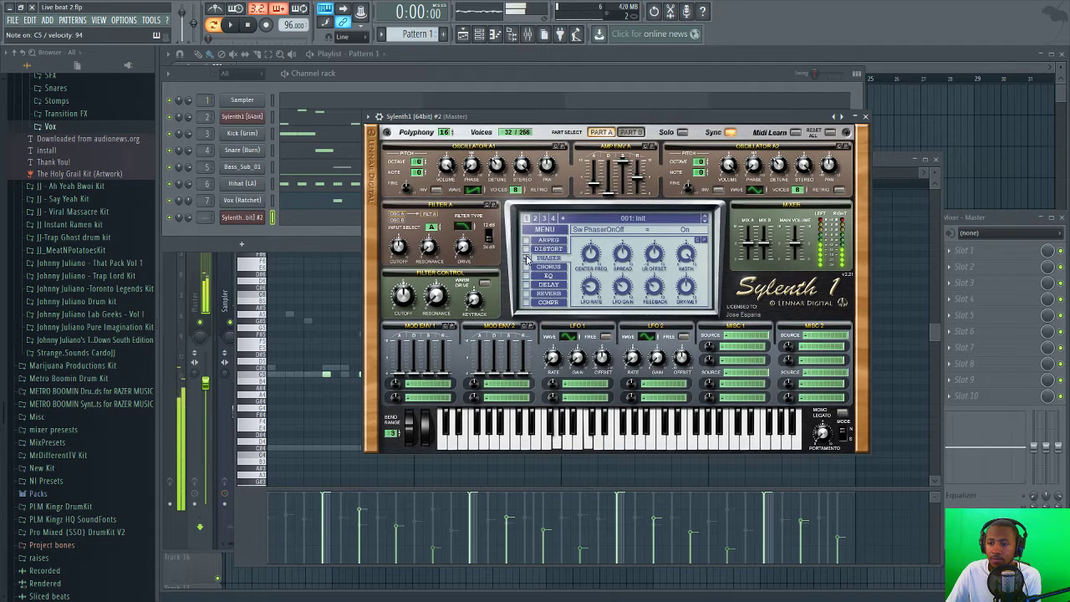
{"action": "left_click", "coordinate": [527, 260]}
{"action": "left_click", "coordinate": [528, 266]}
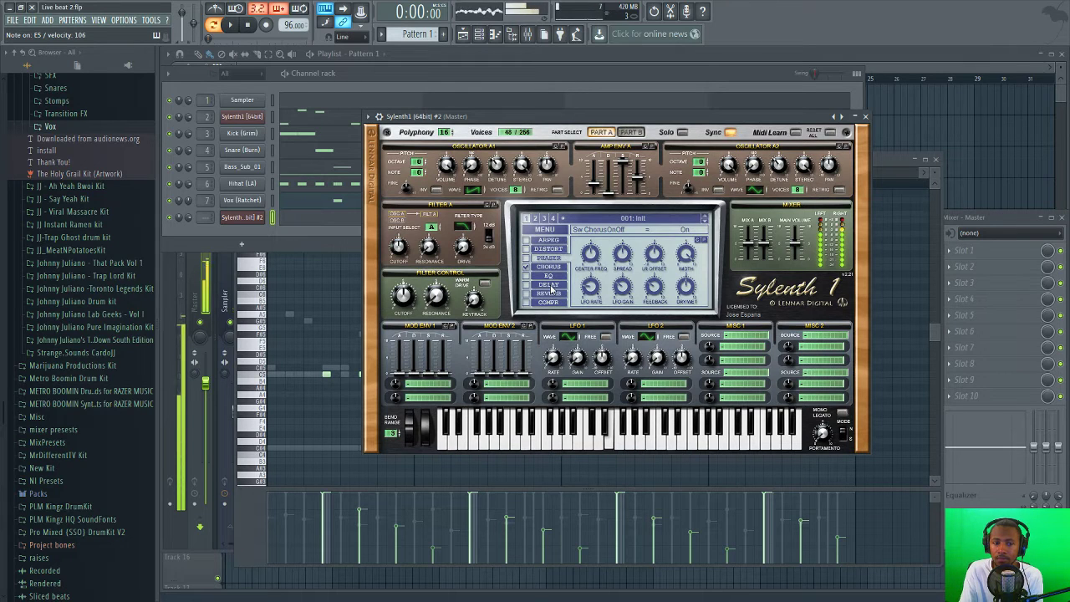
- Route LFO 1 to Pan A with a rate of 1/2D, and turn on Warm Drive in the filter control
{"action": "left_click", "coordinate": [575, 387]}
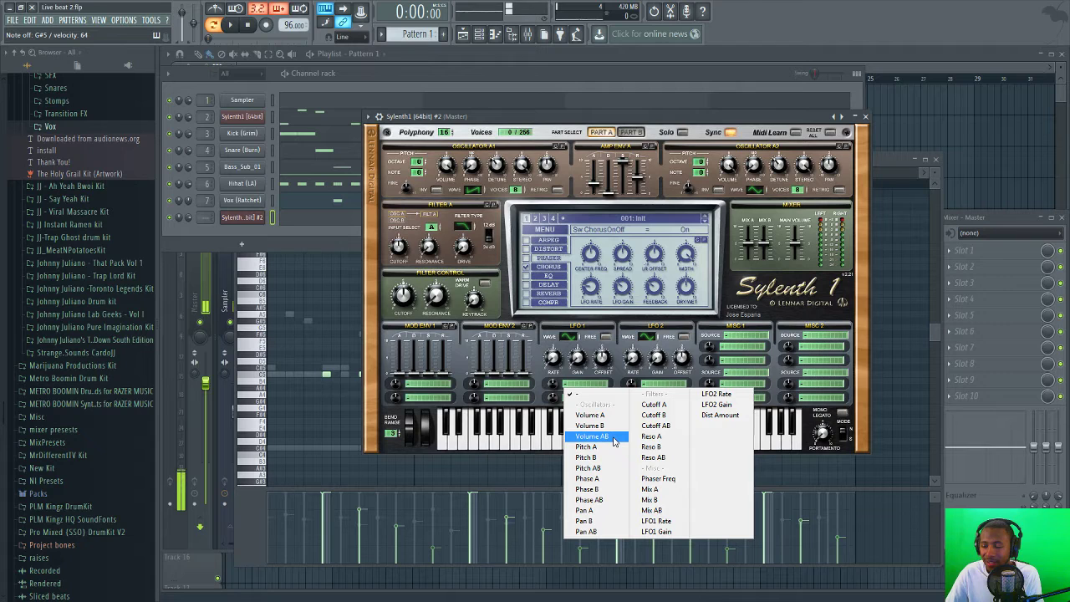
{"action": "left_click", "coordinate": [602, 510]}
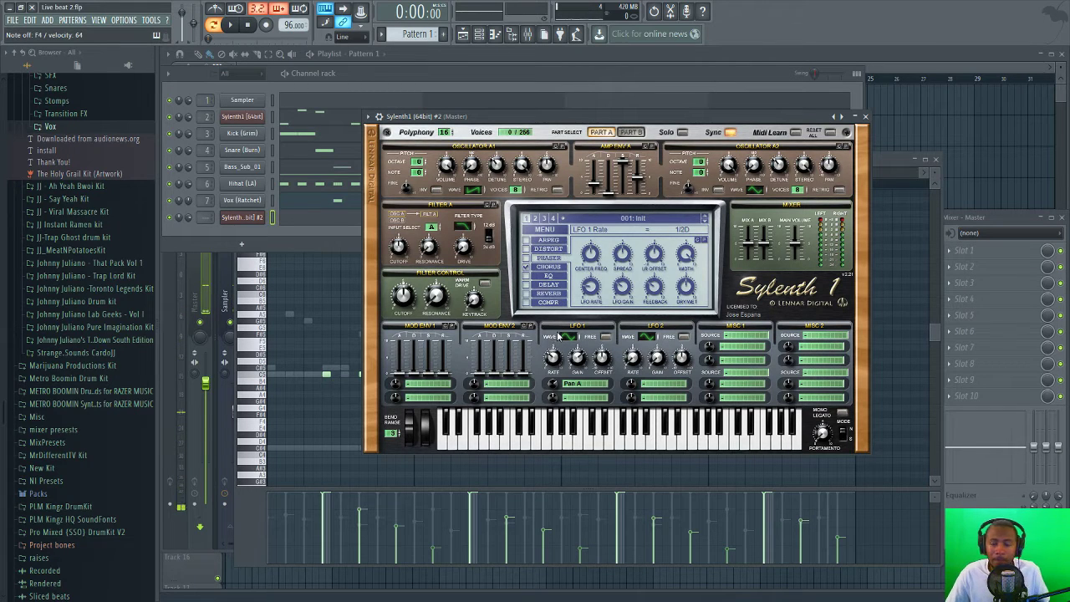
{"action": "left_click_drag", "start_coordinate": [613, 121], "coordinate": [612, 151]}
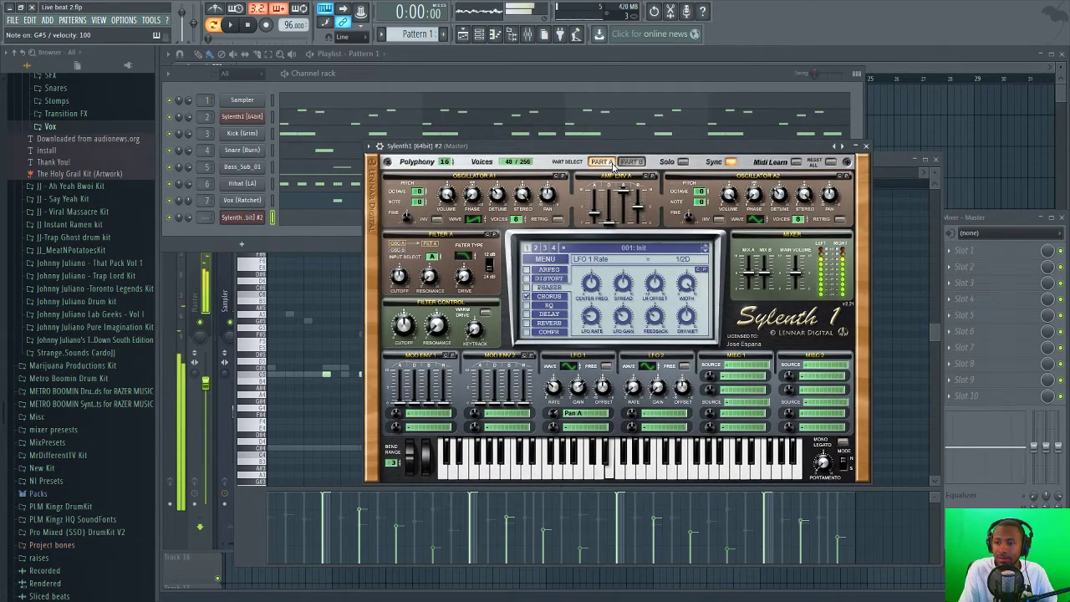
{"action": "left_click", "coordinate": [486, 315]}
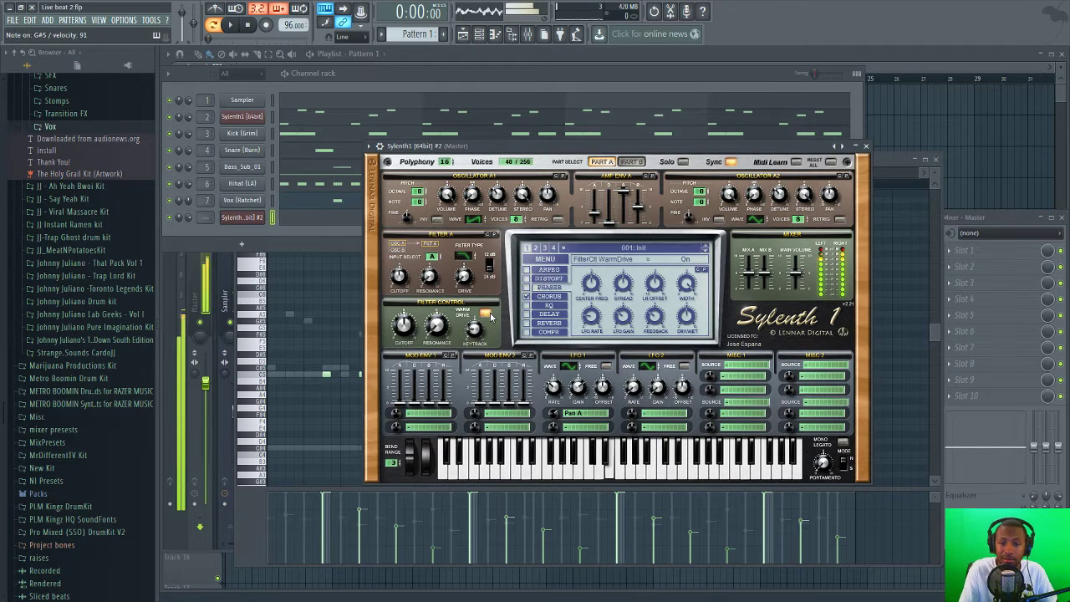
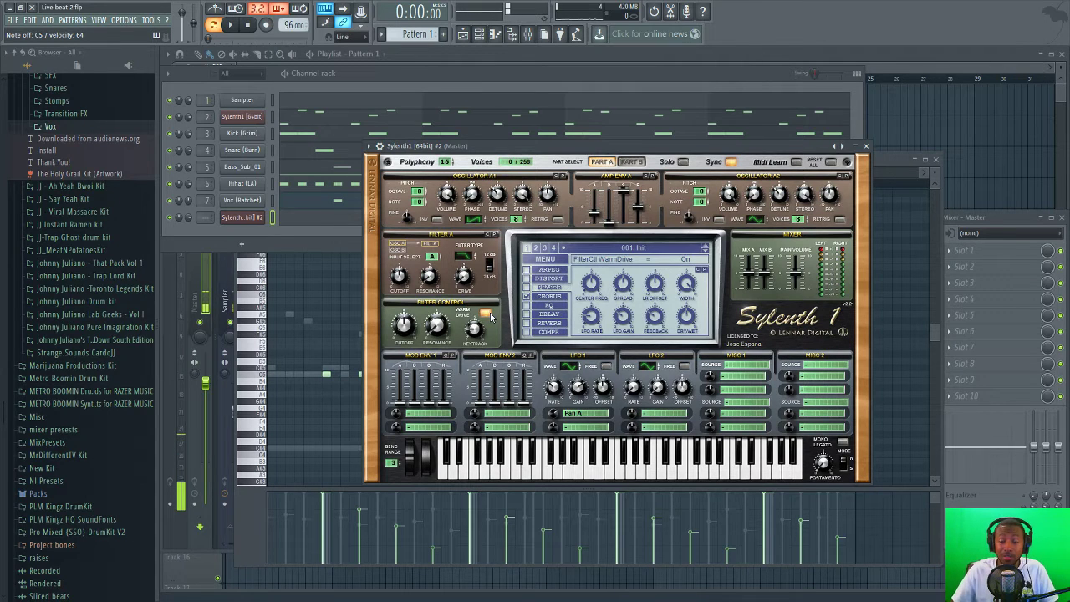
- Route the second Sylenth1 channel to mixer insert 8 and set the synth's main volume to 5.40
{"action": "left_click_drag", "start_coordinate": [210, 218], "coordinate": [210, 233]}
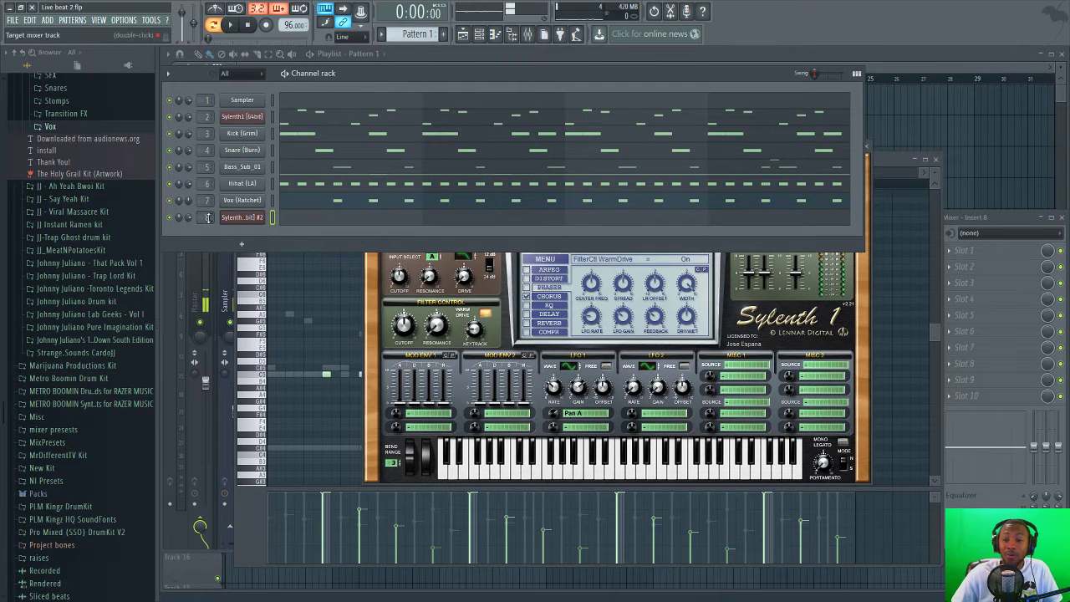
{"action": "left_click", "coordinate": [740, 324]}
{"action": "left_click_drag", "start_coordinate": [633, 159], "coordinate": [616, 199]}
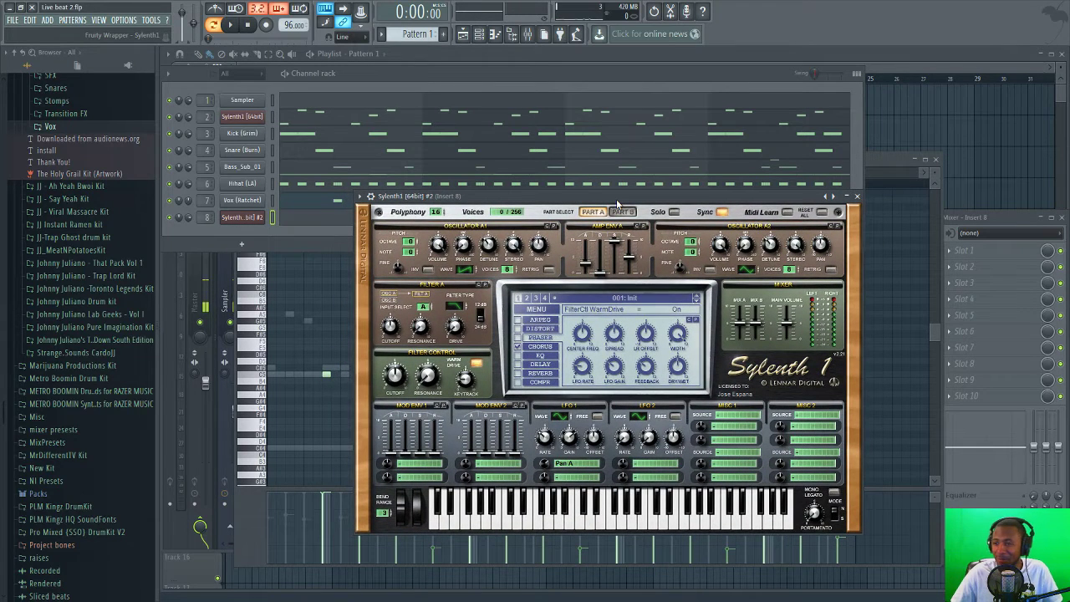
{"action": "left_click", "coordinate": [788, 323]}
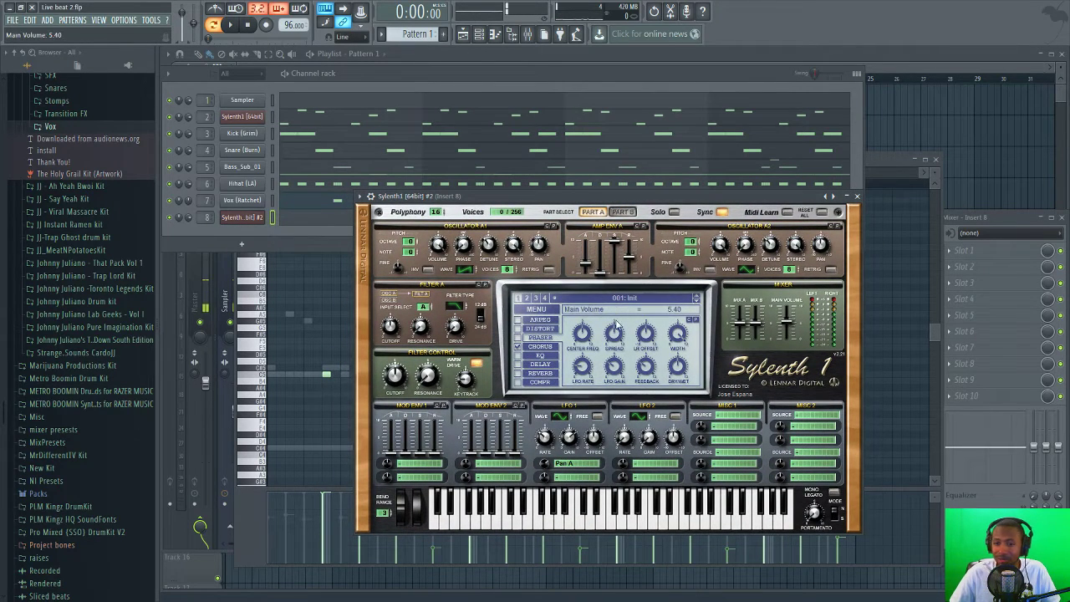
- Load Glitch2 in the first effect slot of insert 8, clear its Randomizer row, and fill the Gater row across the whole sequence
{"action": "left_click", "coordinate": [1005, 217]}
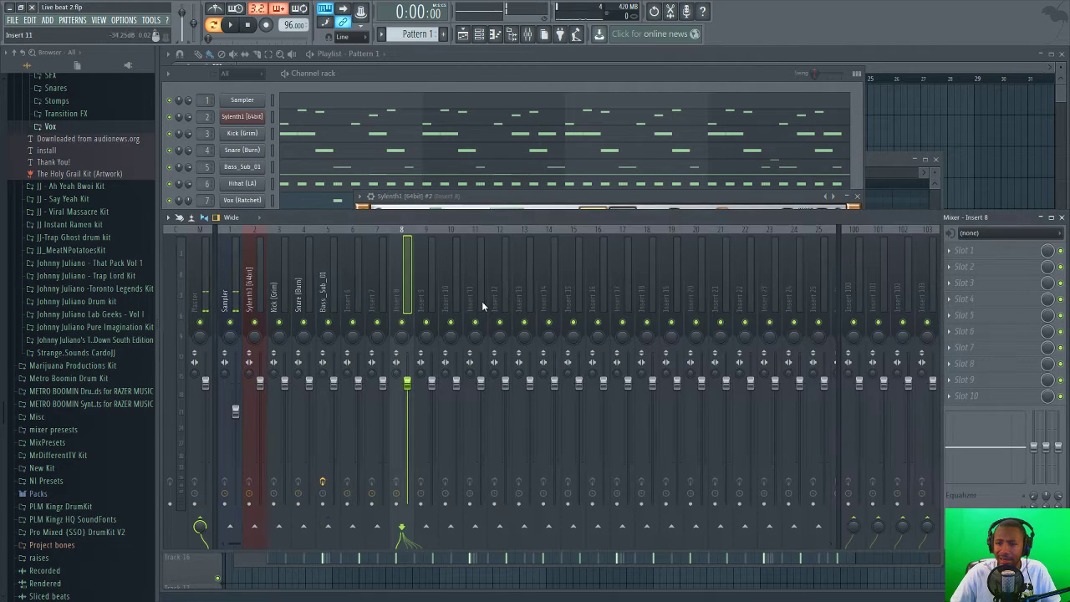
{"action": "left_click", "coordinate": [966, 251]}
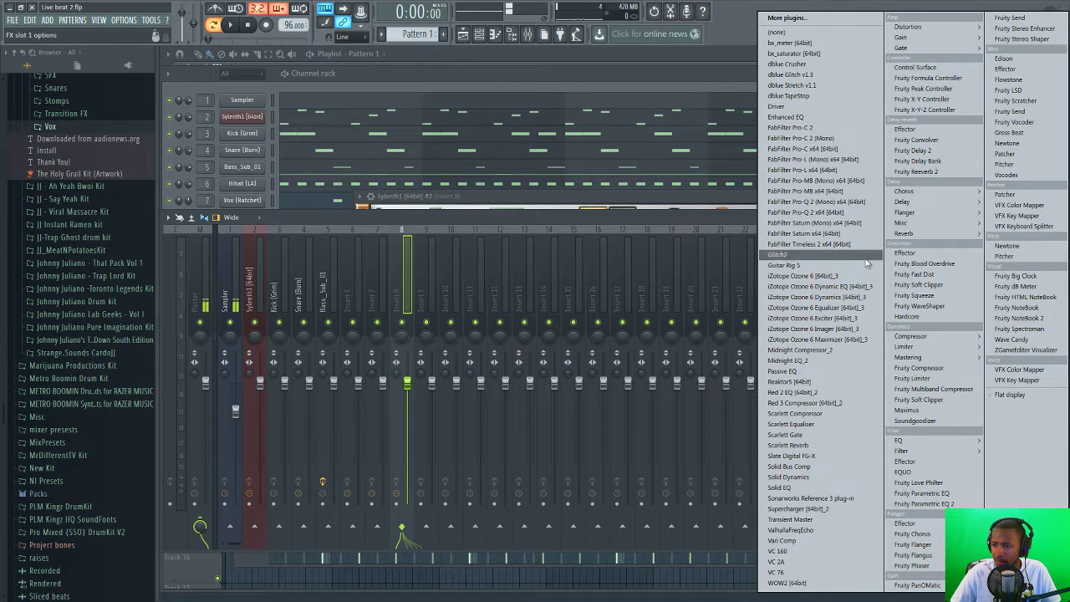
{"action": "left_click", "coordinate": [790, 255]}
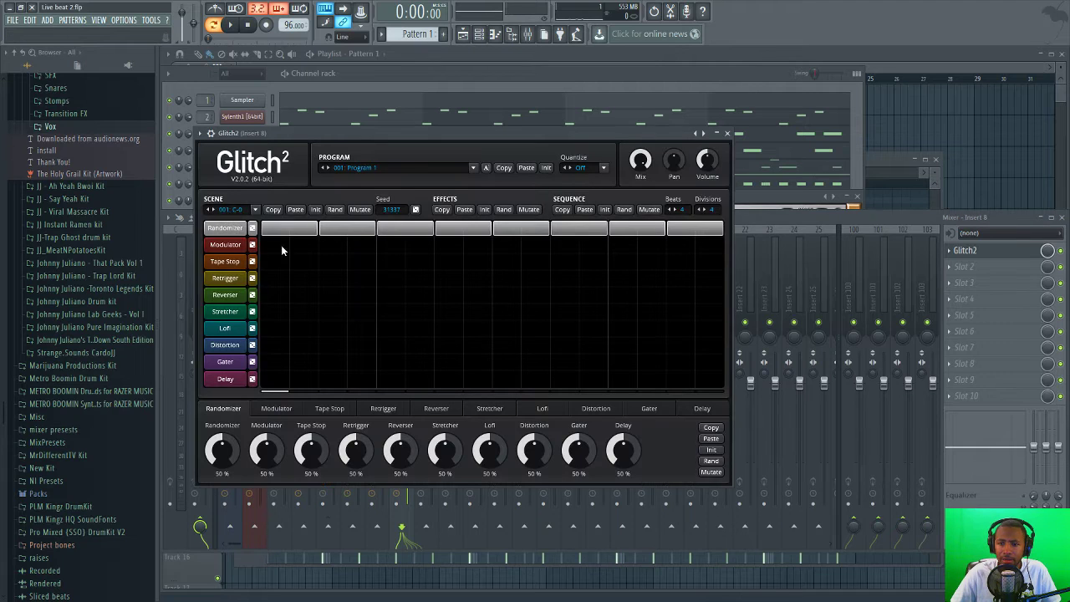
{"action": "mouse_move", "coordinate": [281, 245]}
{"action": "left_mouse_down"}
{"action": "mouse_move", "coordinate": [426, 228]}
{"action": "mouse_move", "coordinate": [695, 234]}
{"action": "left_mouse_up"}
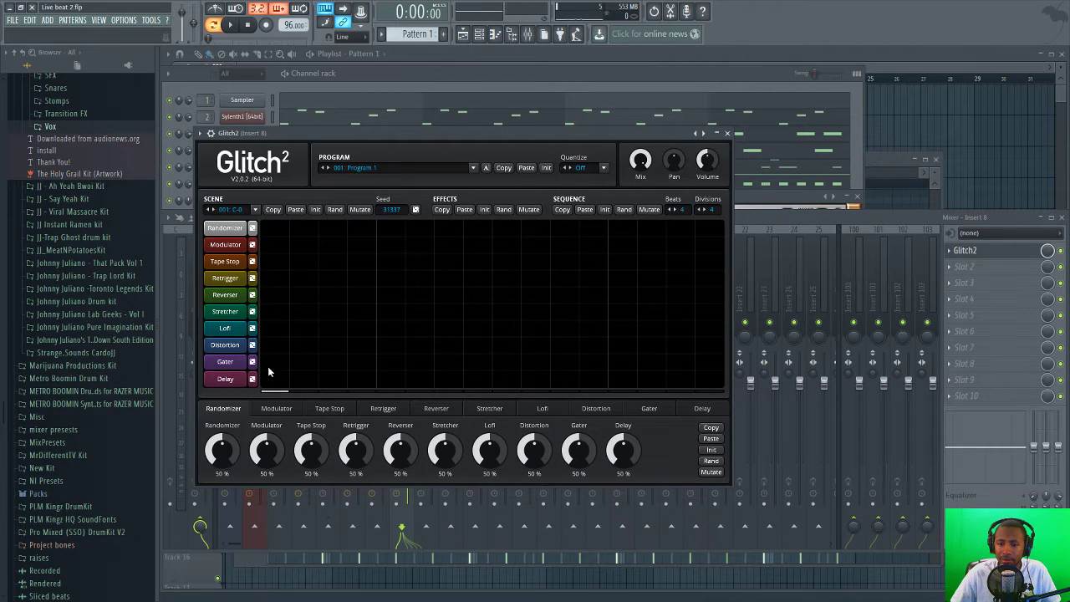
{"action": "left_click_drag", "start_coordinate": [269, 364], "coordinate": [723, 363]}
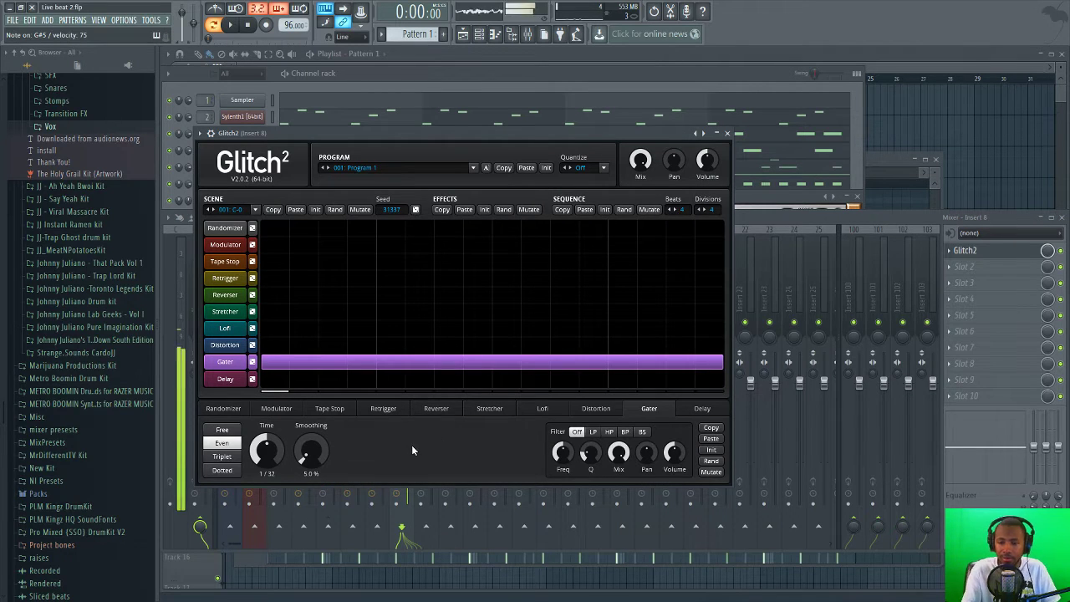
- Reopen Glitch2 on insert 8, try adjusting the Gater time, and close the plugin window
{"action": "left_click", "coordinate": [921, 219]}
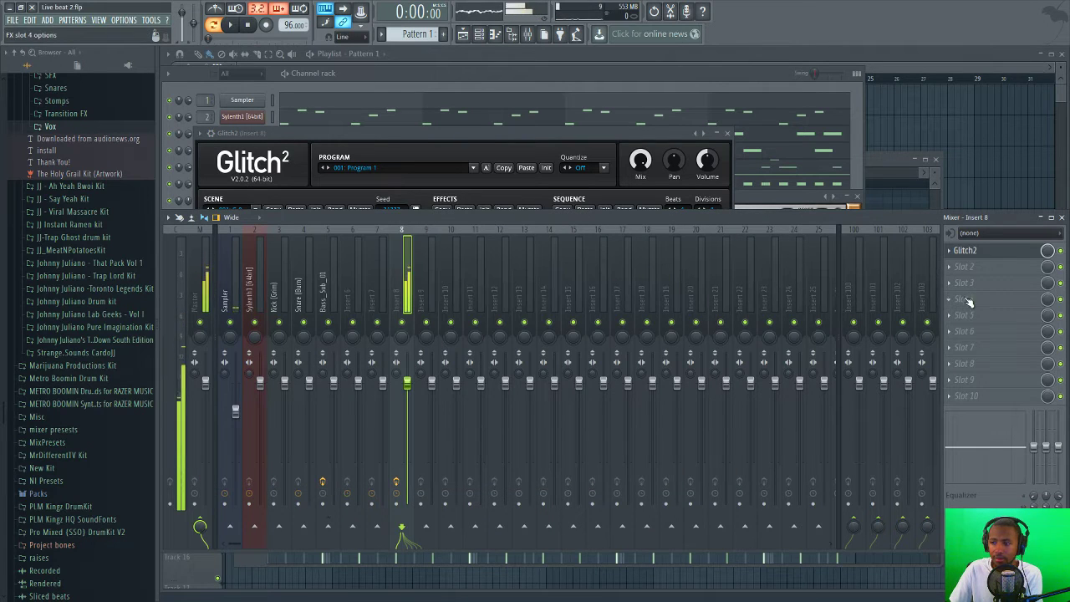
{"action": "left_click", "coordinate": [965, 250]}
{"action": "left_click", "coordinate": [964, 250]}
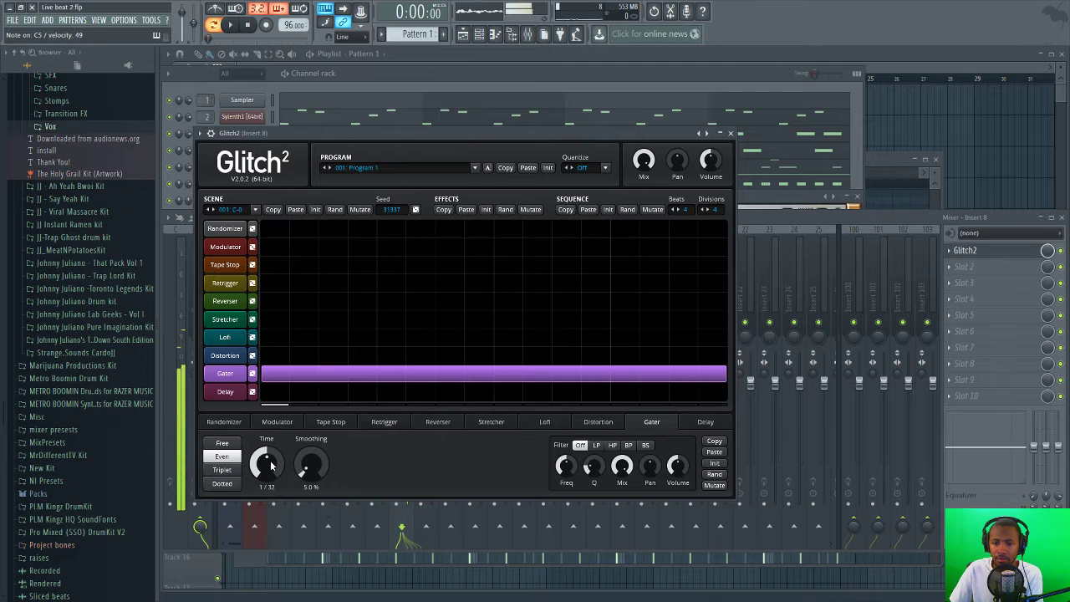
{"action": "left_click_drag", "start_coordinate": [272, 462], "coordinate": [274, 452]}
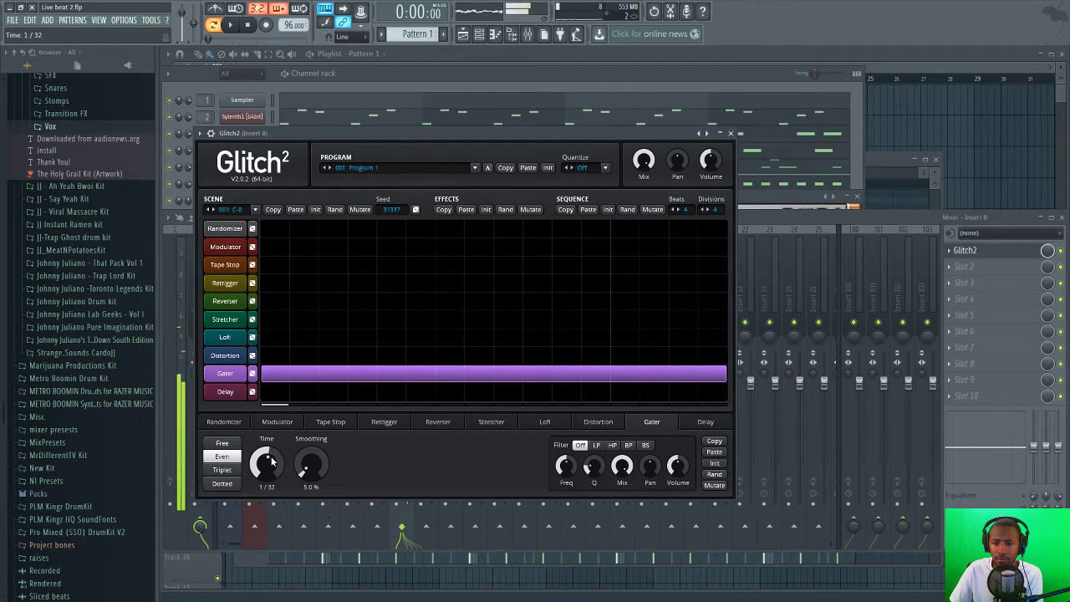
{"action": "left_click", "coordinate": [730, 133]}
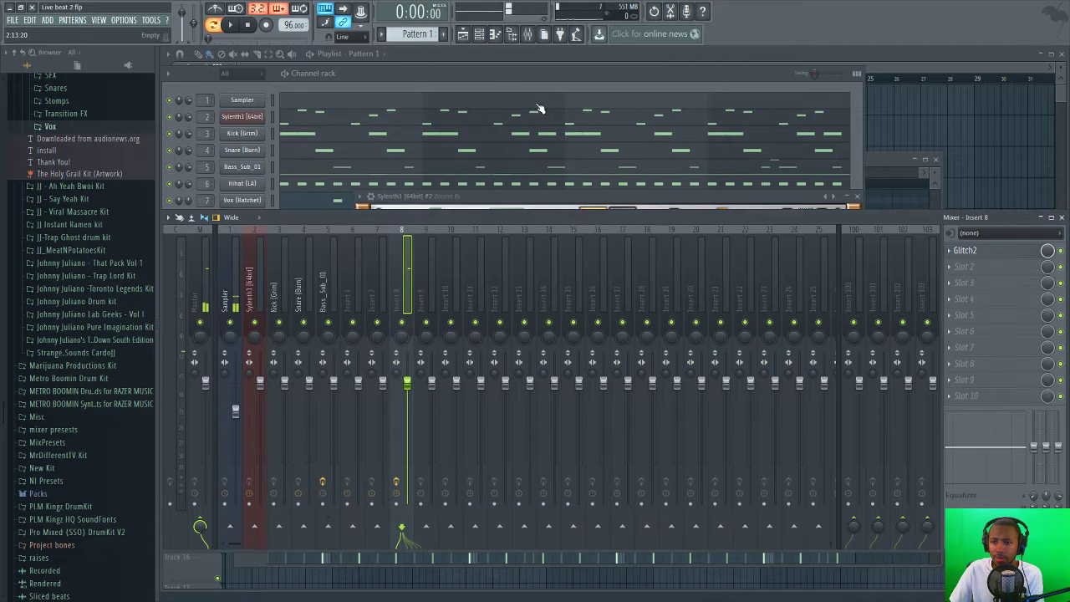
- Reopen Glitch2 from insert 8, add a Tape Stop block over the first beat, and return to the mixer
{"action": "left_click", "coordinate": [538, 74]}
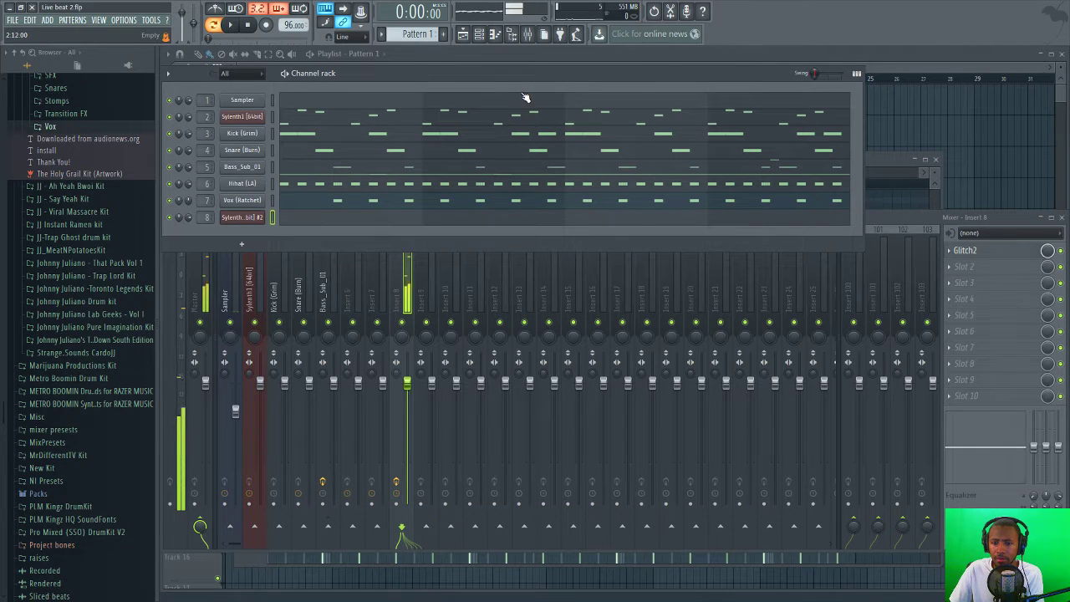
{"action": "left_click", "coordinate": [404, 306]}
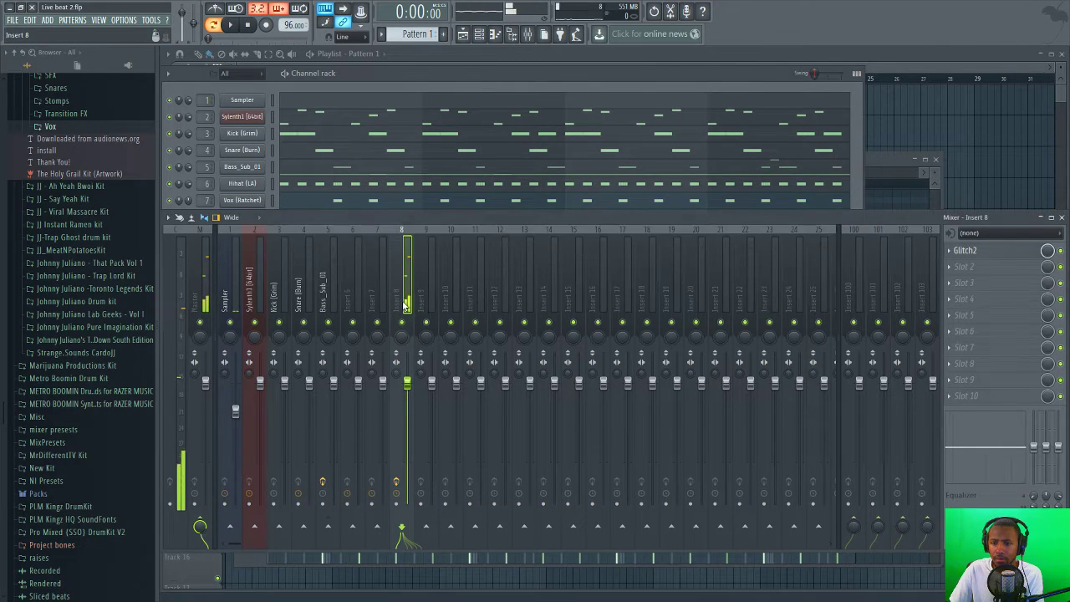
{"action": "left_click", "coordinate": [970, 251]}
{"action": "left_click", "coordinate": [270, 274]}
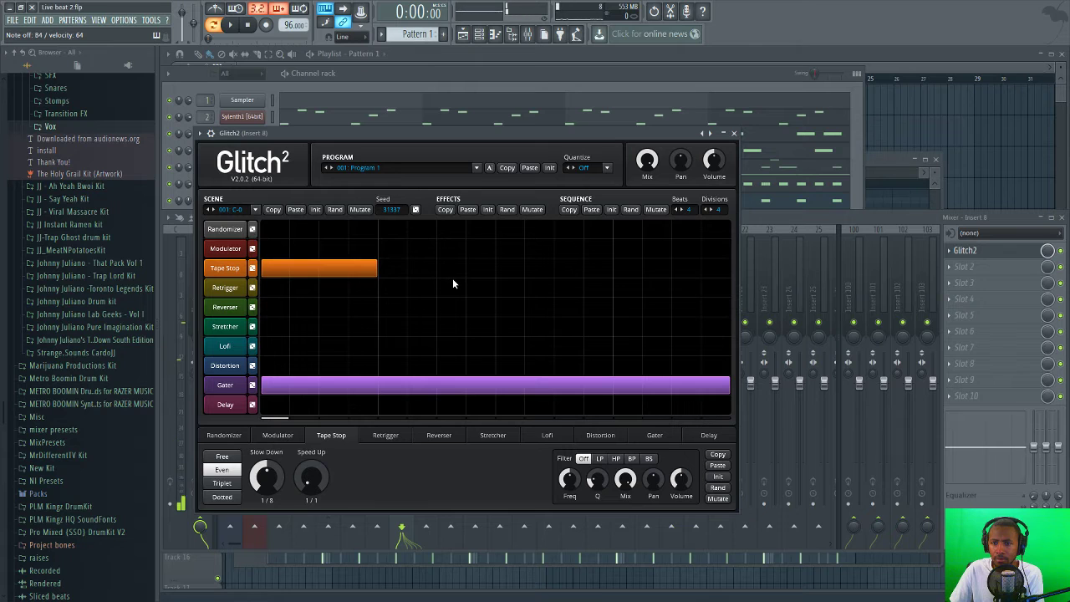
{"action": "left_click", "coordinate": [793, 214]}
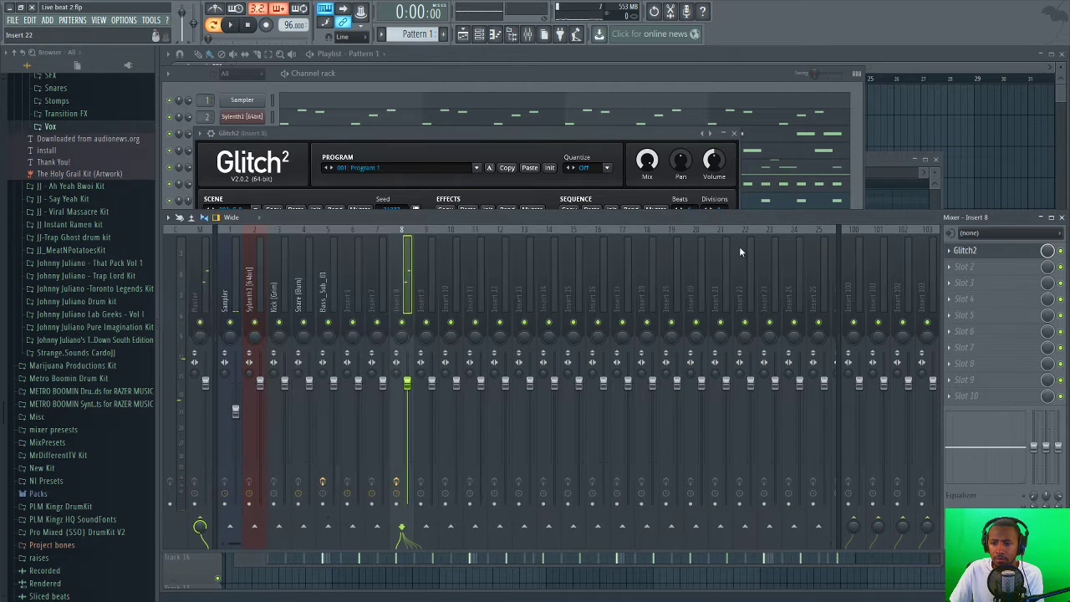
- Select all channels in the channel rack and route them to consecutive mixer tracks starting from track 1
{"action": "left_click", "coordinate": [397, 483]}
{"action": "left_click", "coordinate": [364, 73]}
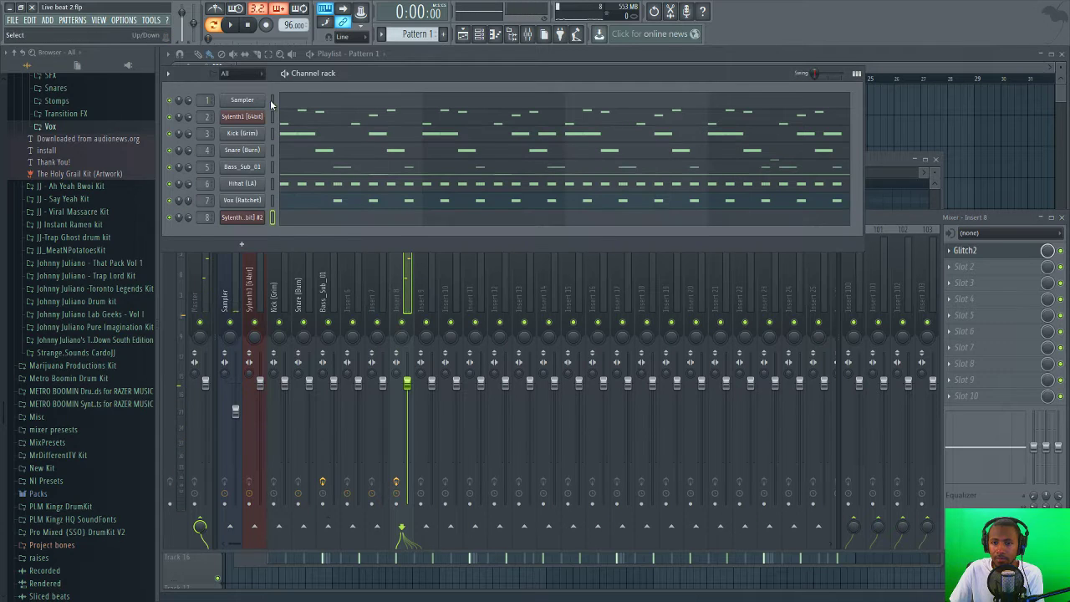
{"action": "right_click", "coordinate": [235, 284]}
{"action": "mouse_move", "coordinate": [276, 291]}
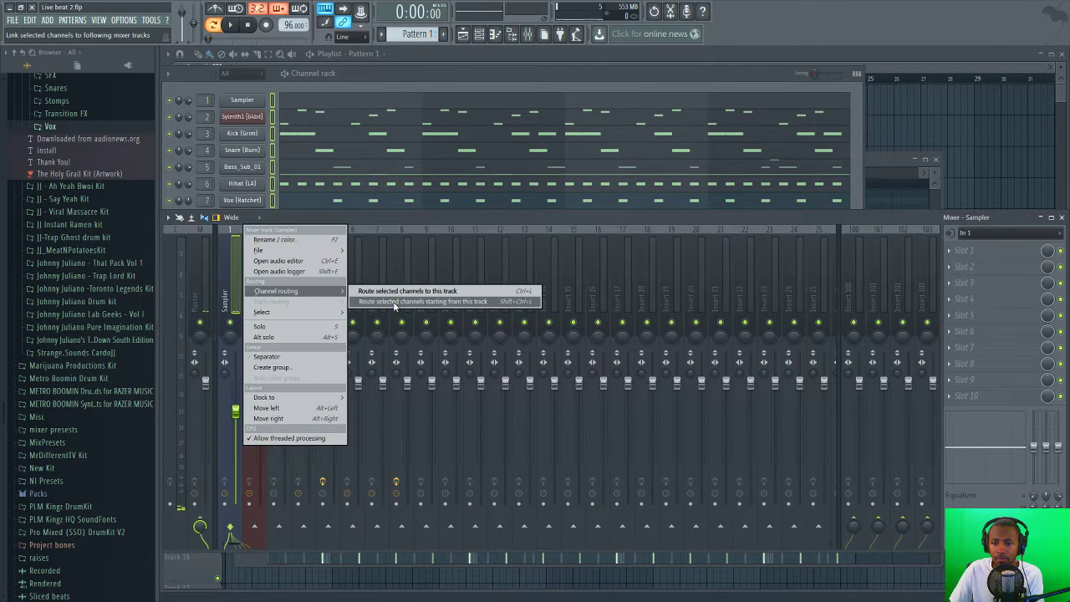
{"action": "left_click", "coordinate": [387, 292]}
- Play the pattern, hide the mixer, and show the channel rack over the playlist with only the second Sylenth1 channel selected
{"action": "left_click", "coordinate": [234, 26]}
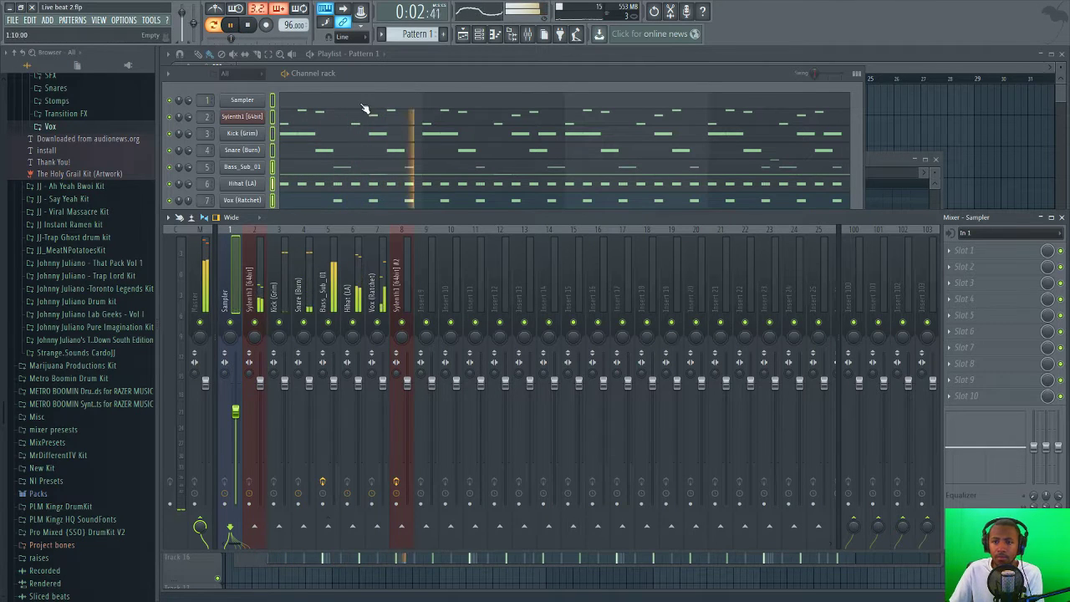
{"action": "key", "text": "F5"}
{"action": "left_click", "coordinate": [478, 35]}
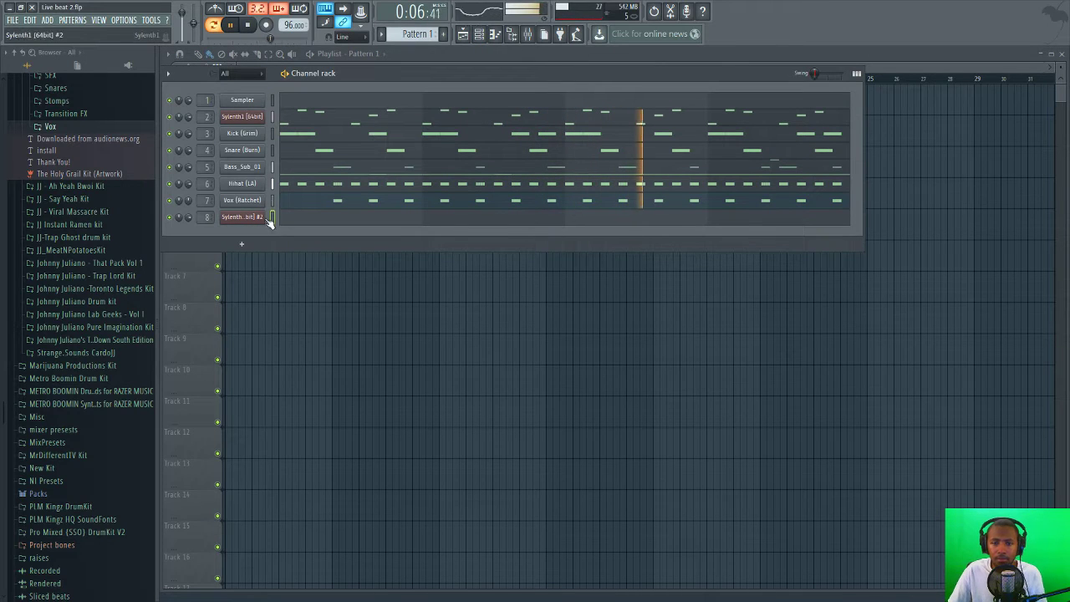
- Stop playback, reopen Glitch2 on the second Sylenth1's mixer insert, and delete the Tape Stop block from its sequence
{"action": "key", "text": "space"}
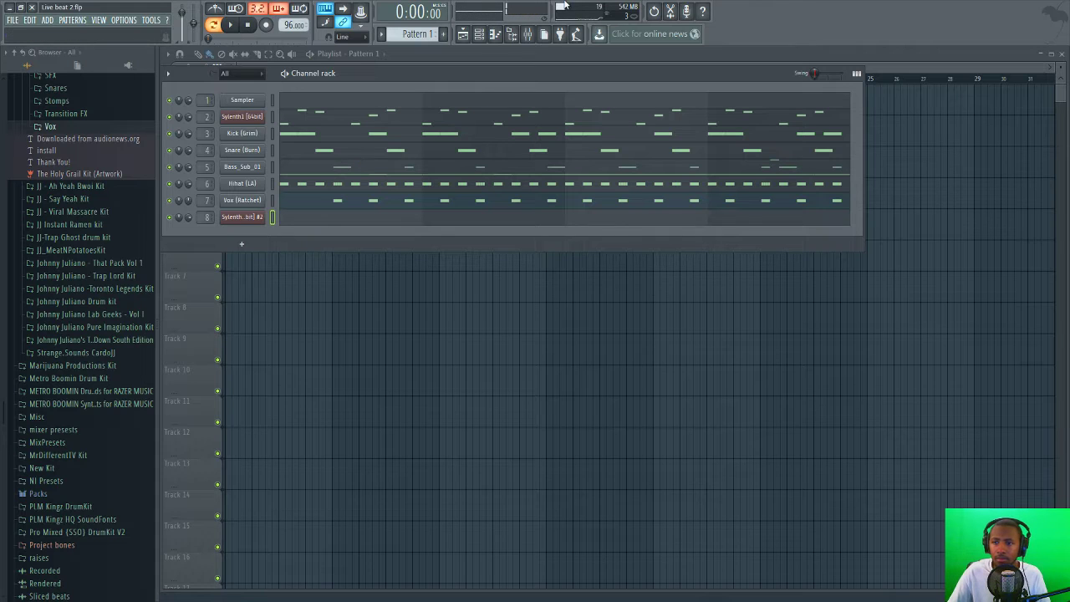
{"action": "left_click", "coordinate": [529, 33]}
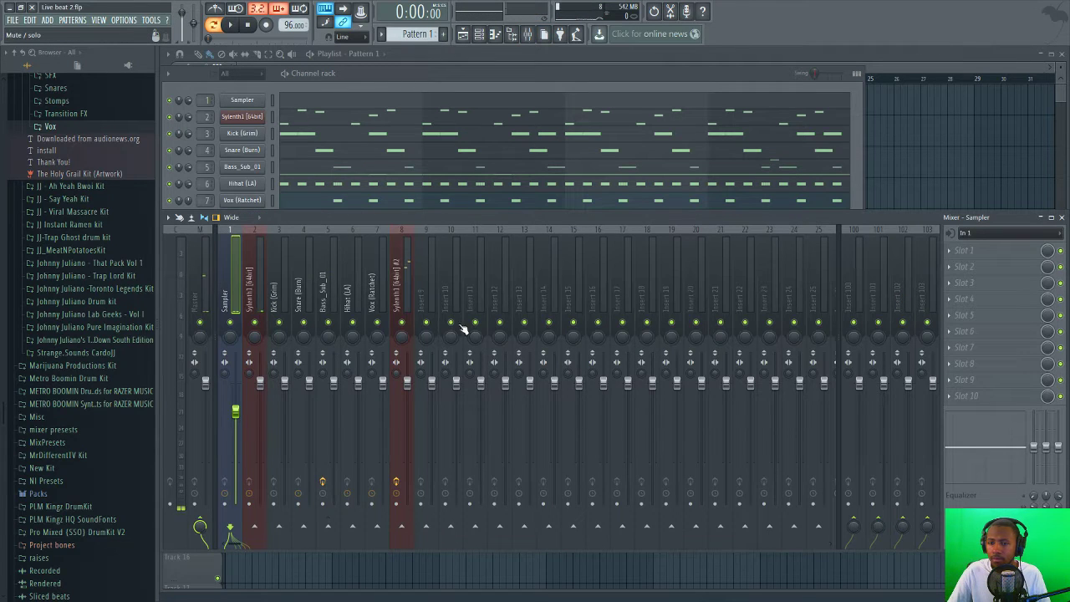
{"action": "left_click", "coordinate": [403, 297]}
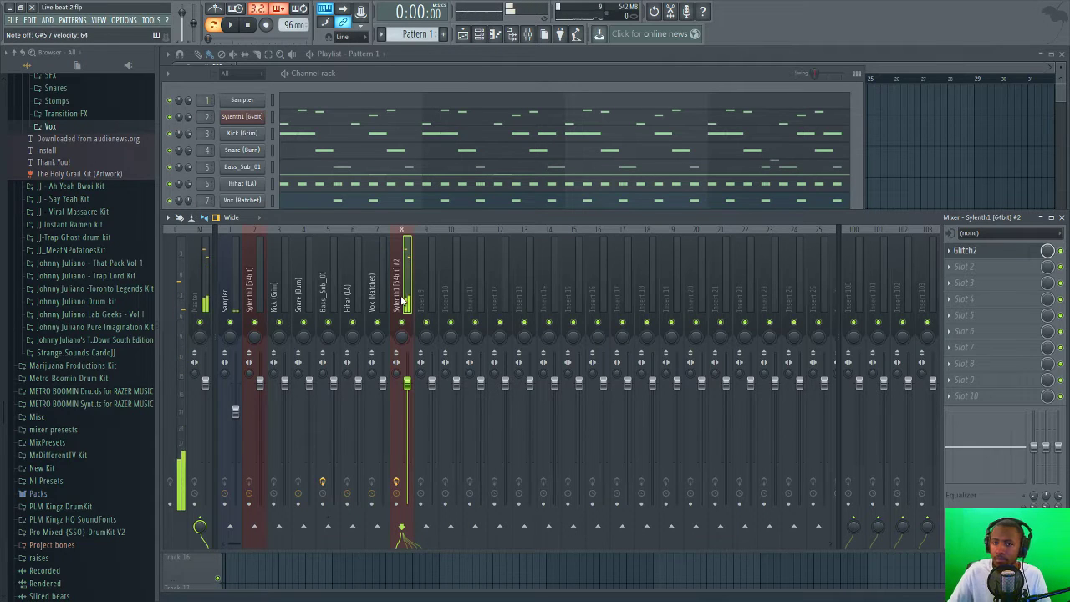
{"action": "left_click", "coordinate": [985, 254]}
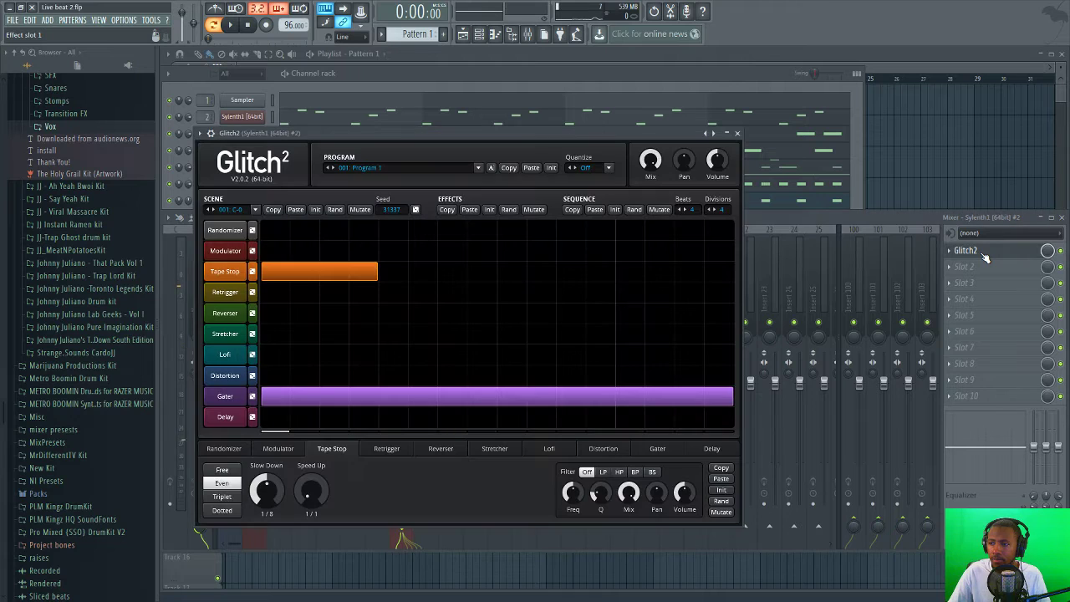
{"action": "right_click", "coordinate": [309, 275]}
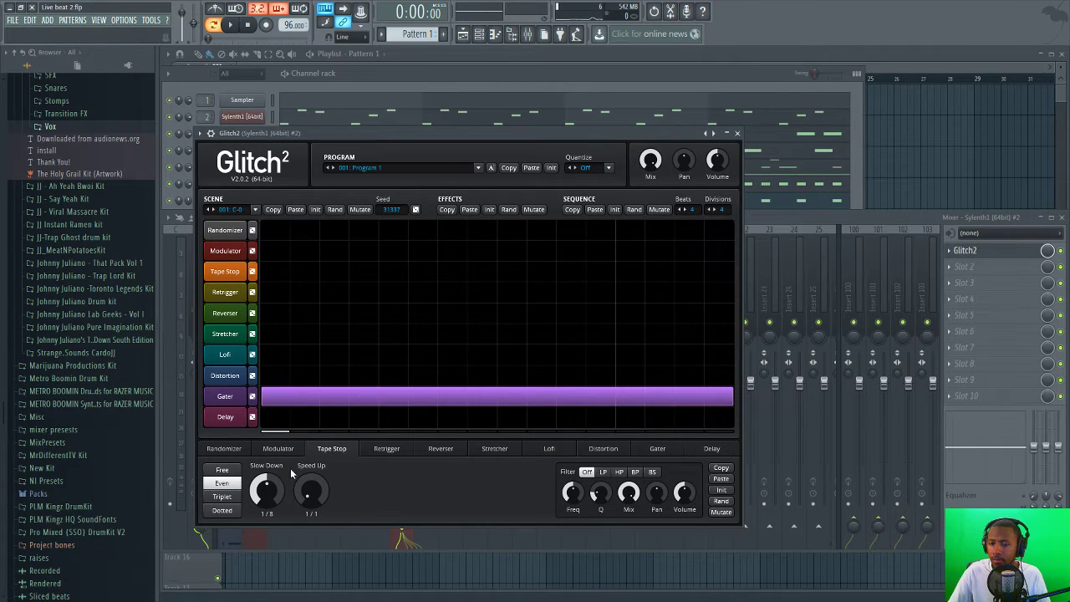
- Set the Gater's time to 1/256 and its smoothing to 100% in Glitch2
{"action": "left_click", "coordinate": [234, 398]}
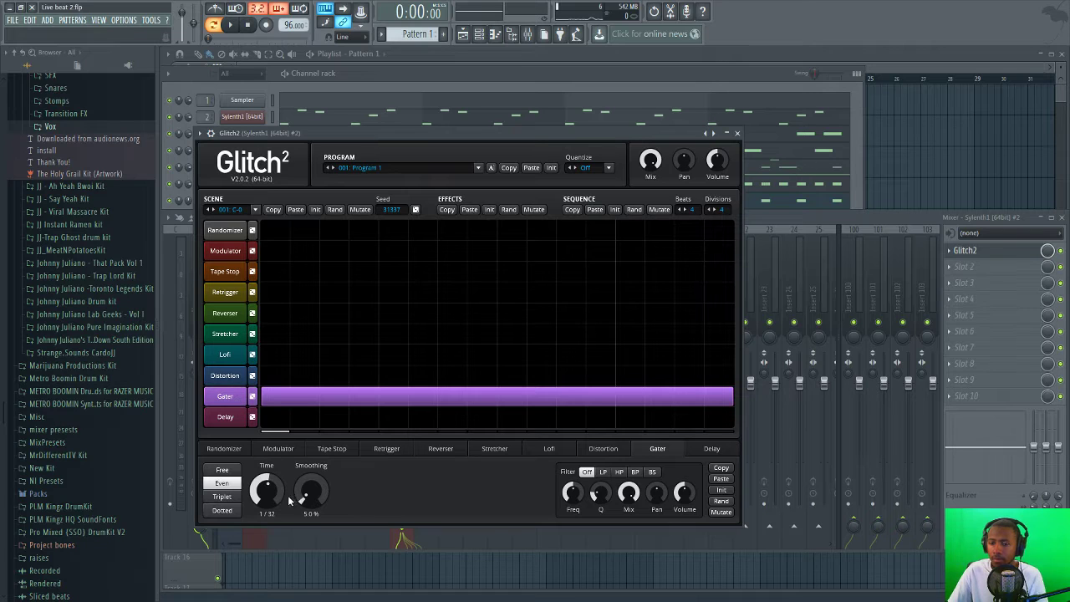
{"action": "scroll", "coordinate": [303, 504], "scroll_direction": "up", "scroll_amount": 10}
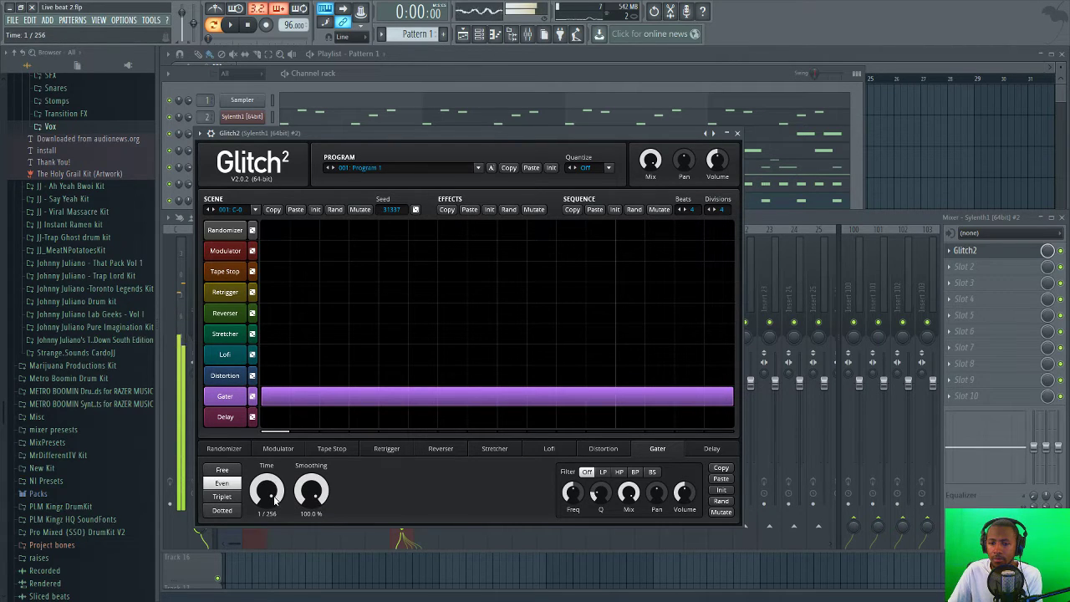
{"action": "scroll", "coordinate": [272, 500], "scroll_direction": "up", "scroll_amount": 4}
- Try a full-length Reverser block in Glitch2, clear both the Reverser and Gater blocks, and close the plugin
{"action": "left_click_drag", "start_coordinate": [288, 314], "coordinate": [701, 321]}
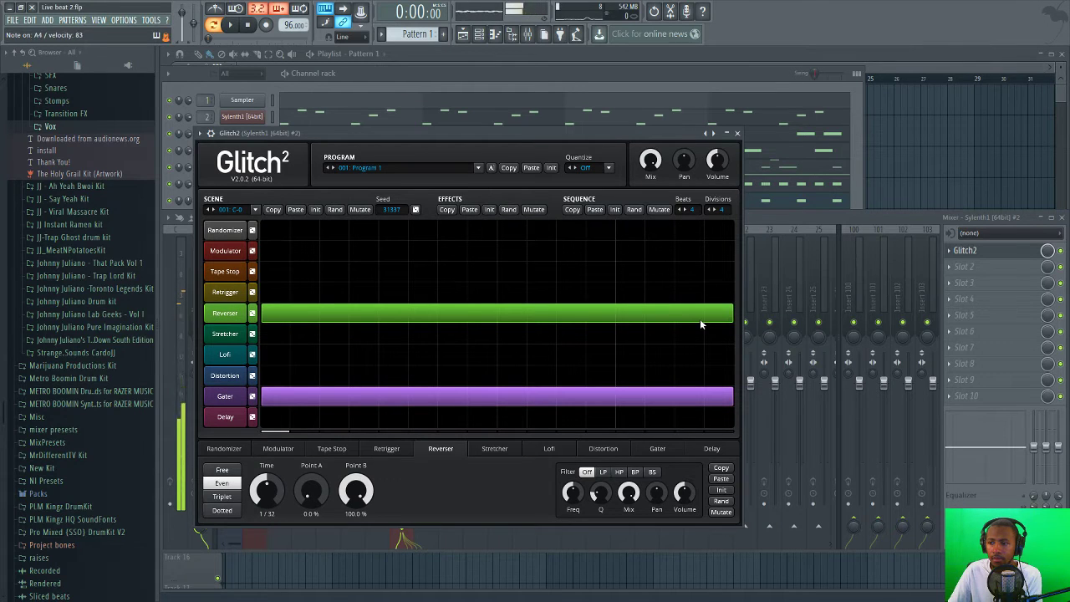
{"action": "right_click", "coordinate": [709, 318]}
{"action": "right_click", "coordinate": [659, 394]}
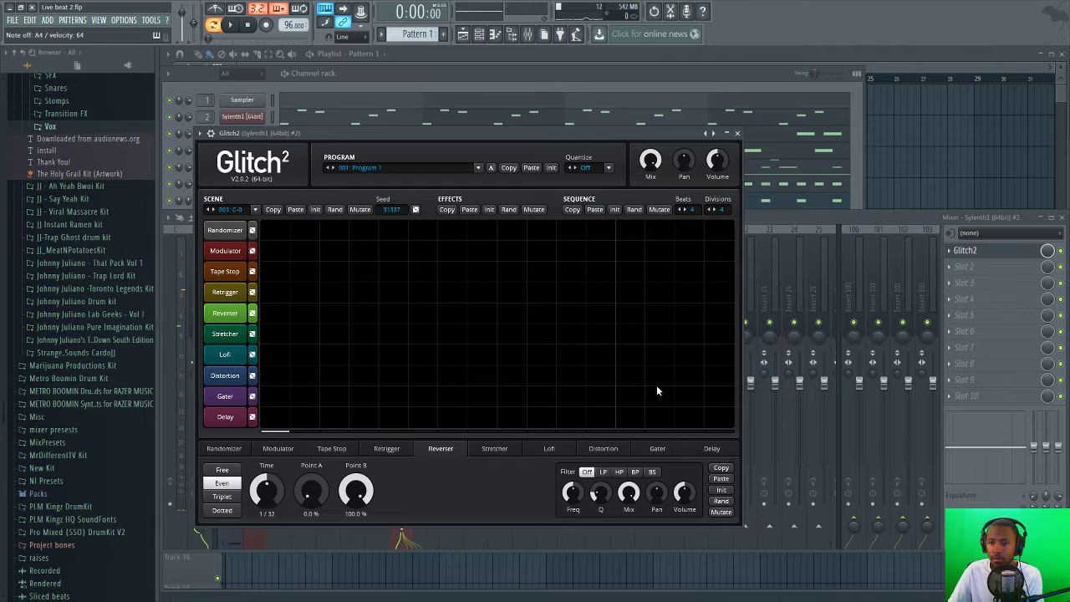
{"action": "left_click", "coordinate": [737, 133]}
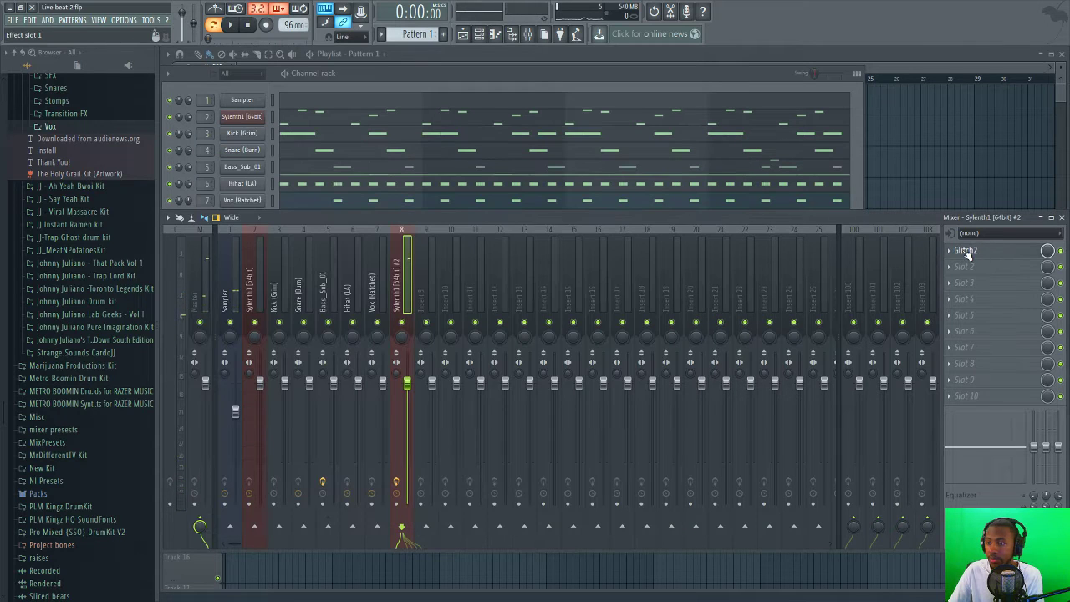
- Replace Glitch2 in the first effect slot of the second Sylenth1's insert with Gross Beat
{"action": "left_click", "coordinate": [950, 253]}
{"action": "left_click", "coordinate": [1062, 251]}
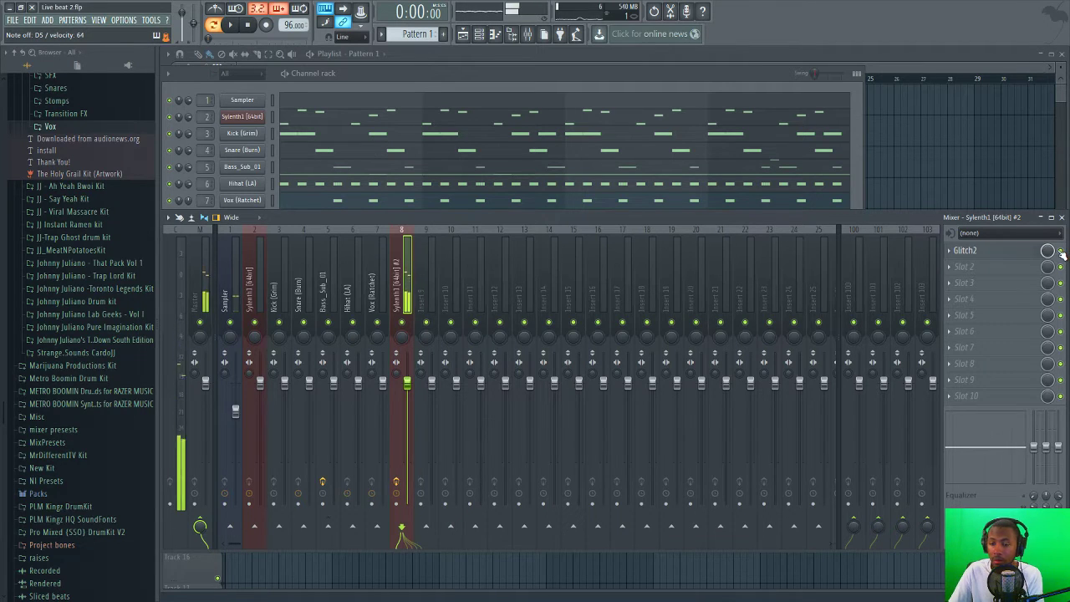
{"action": "left_click", "coordinate": [951, 254]}
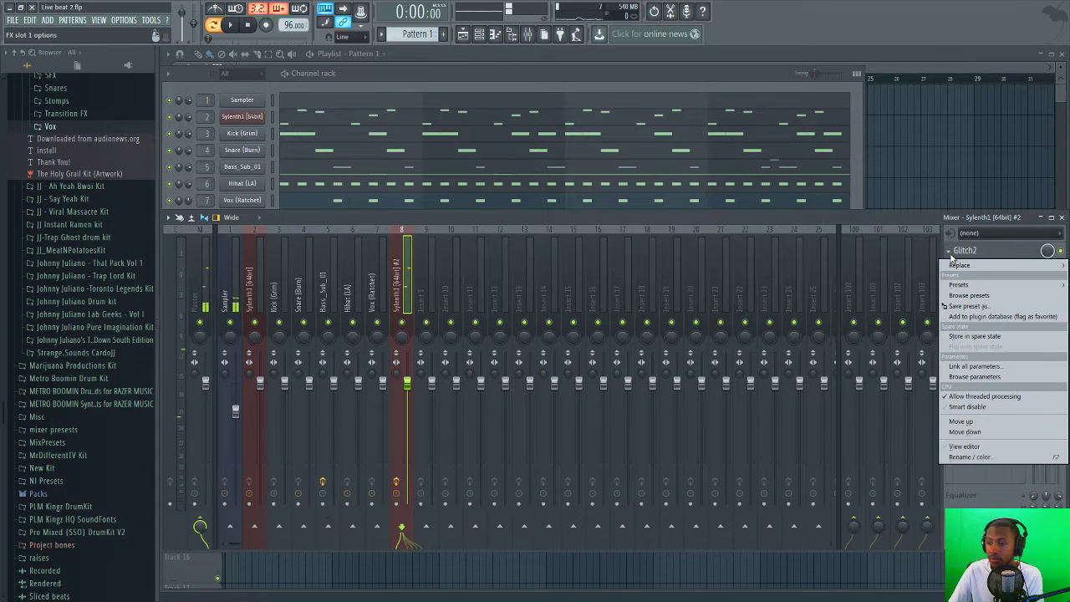
{"action": "mouse_move", "coordinate": [957, 265]}
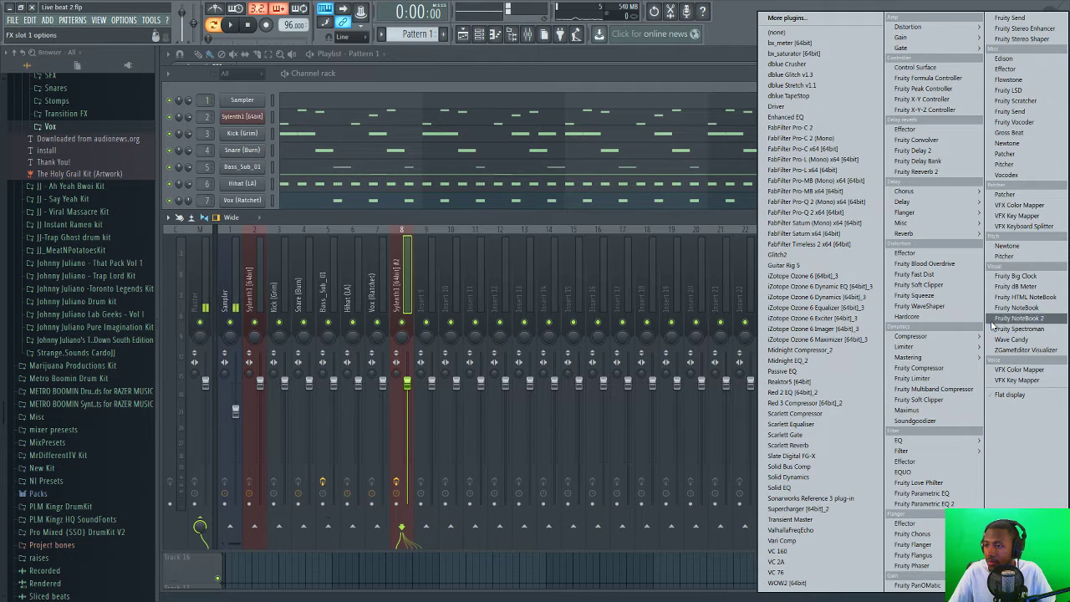
{"action": "left_click", "coordinate": [1007, 132]}
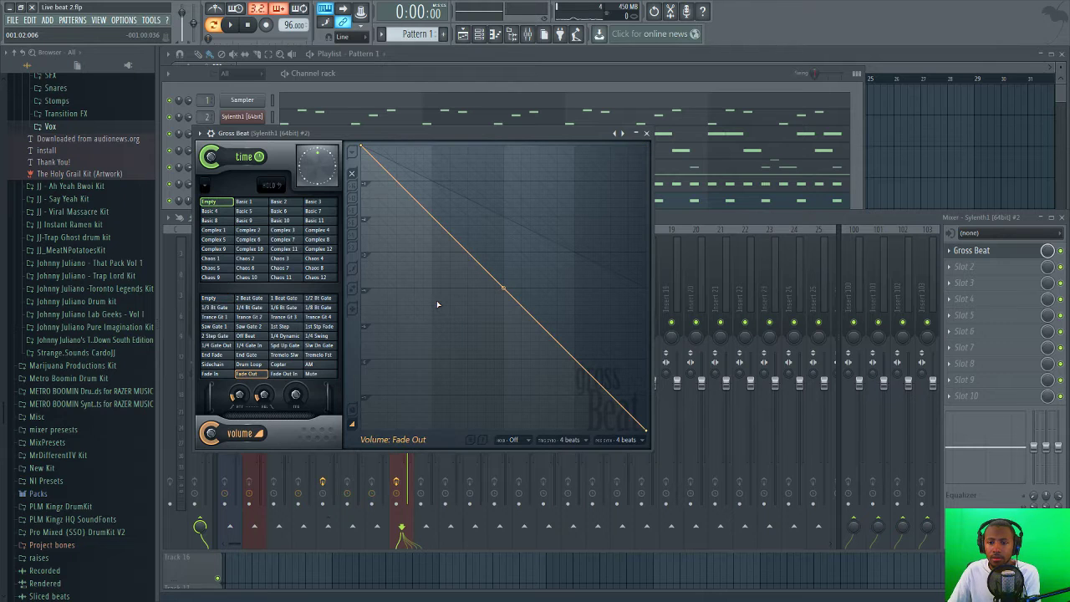
- Try Gross Beat's 1/4 Bt Gate volume preset by playing notes on the second Sylenth1, alone and over the pattern
{"action": "left_click", "coordinate": [248, 307]}
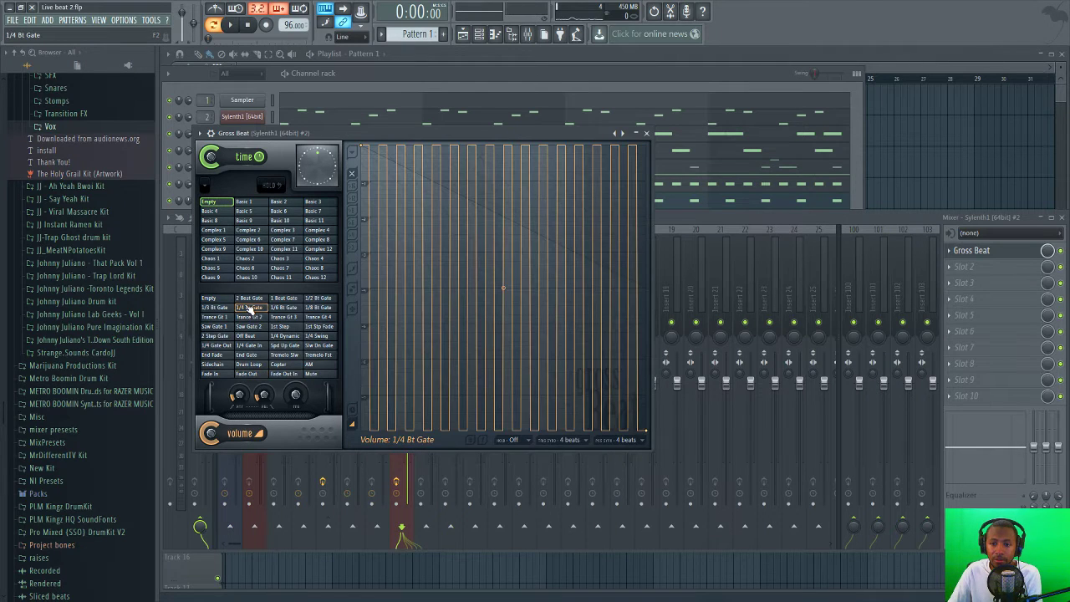
{"action": "left_click", "coordinate": [452, 74]}
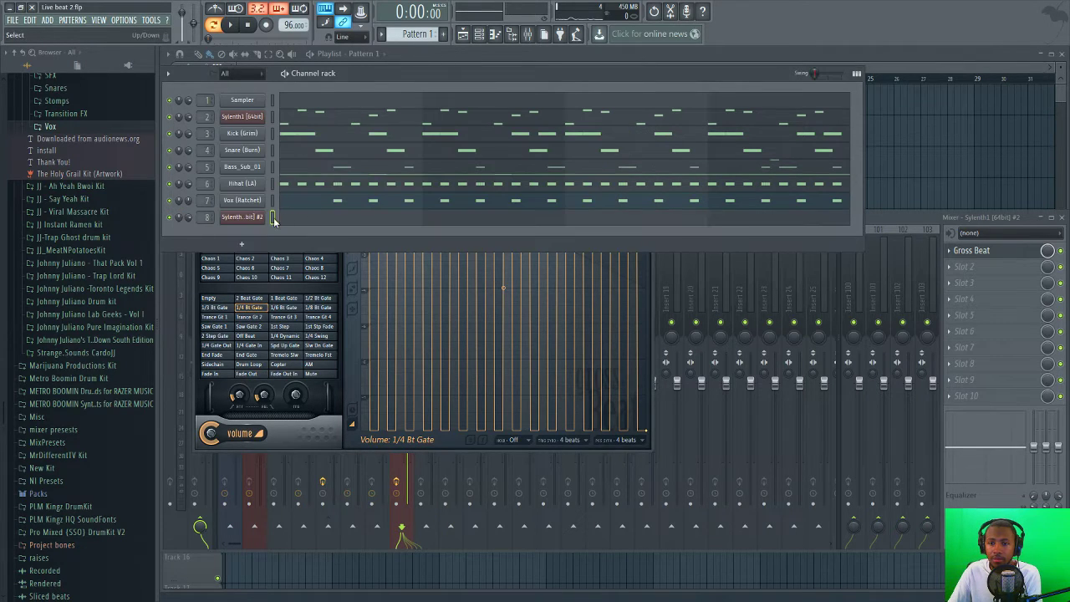
{"action": "key", "text": "h"}
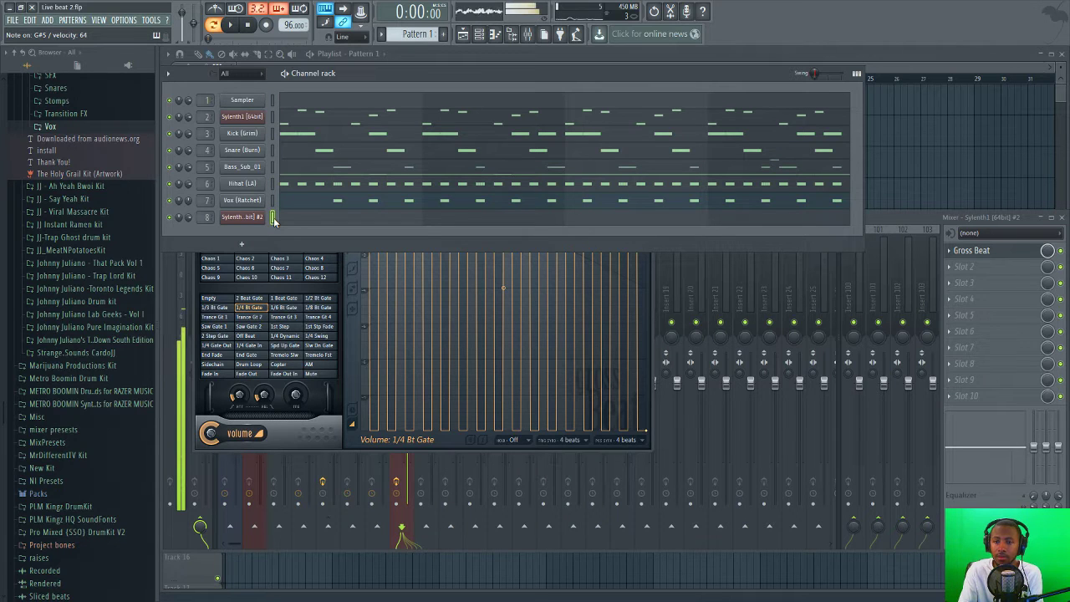
{"action": "key", "text": "space"}
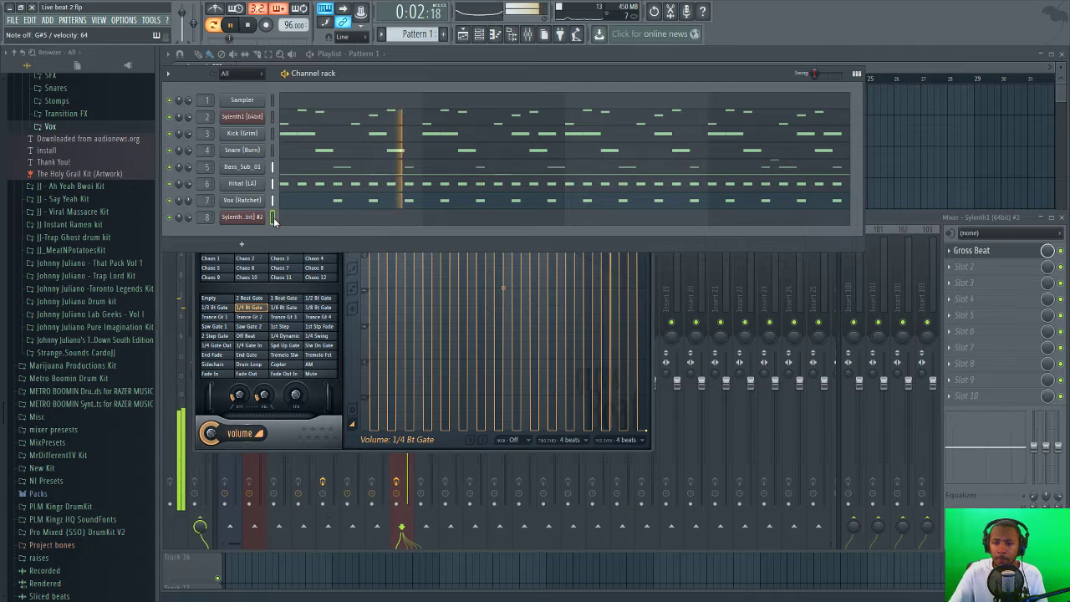
{"action": "key", "text": "space"}
- Choose Gross Beat's 1/3 Bt Gate volume preset and open the second Sylenth1's piano roll from the channel rack
{"action": "left_click", "coordinate": [222, 308]}
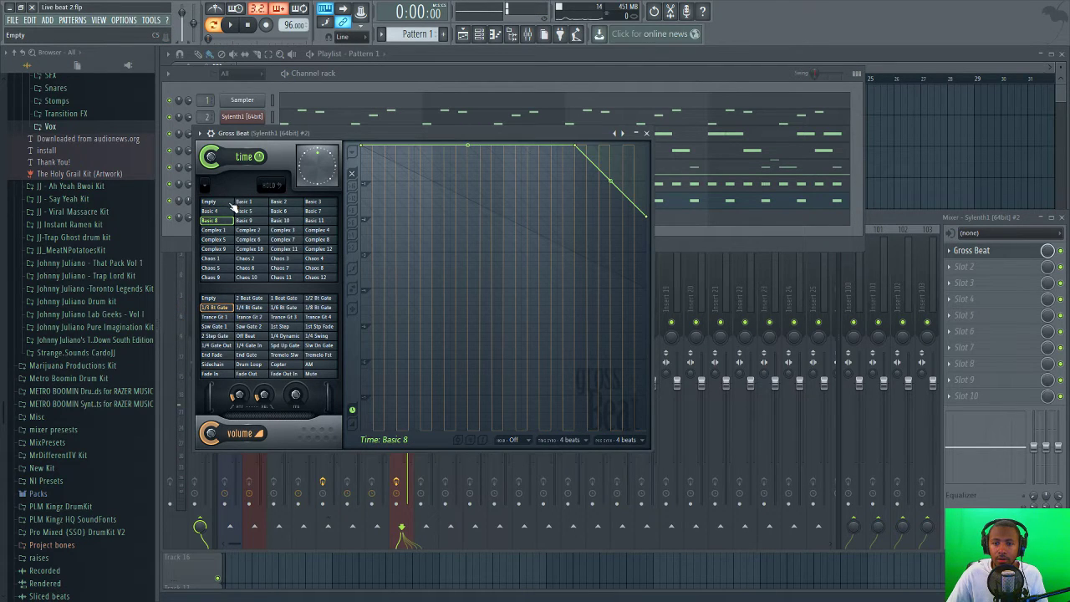
{"action": "left_click", "coordinate": [371, 73]}
{"action": "left_click", "coordinate": [288, 225]}
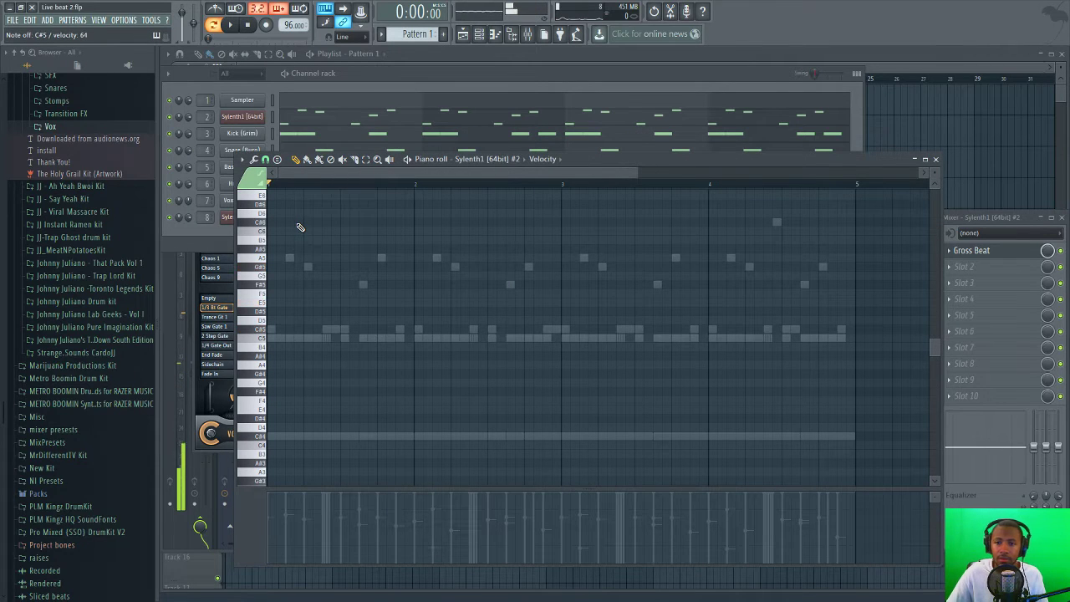
- Solo the first Sylenth1 channel, bring the mixer forward, and rehearse chords on the second Sylenth1 over the playing pattern
{"action": "right_click", "coordinate": [173, 120]}
{"action": "key", "text": "Escape"}
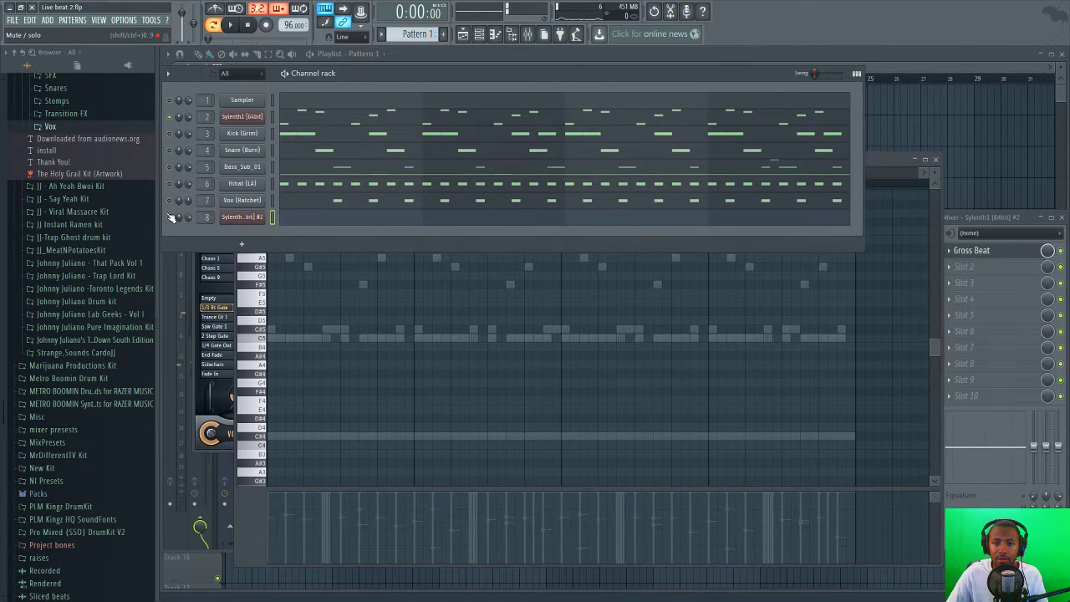
{"action": "left_click", "coordinate": [1025, 216]}
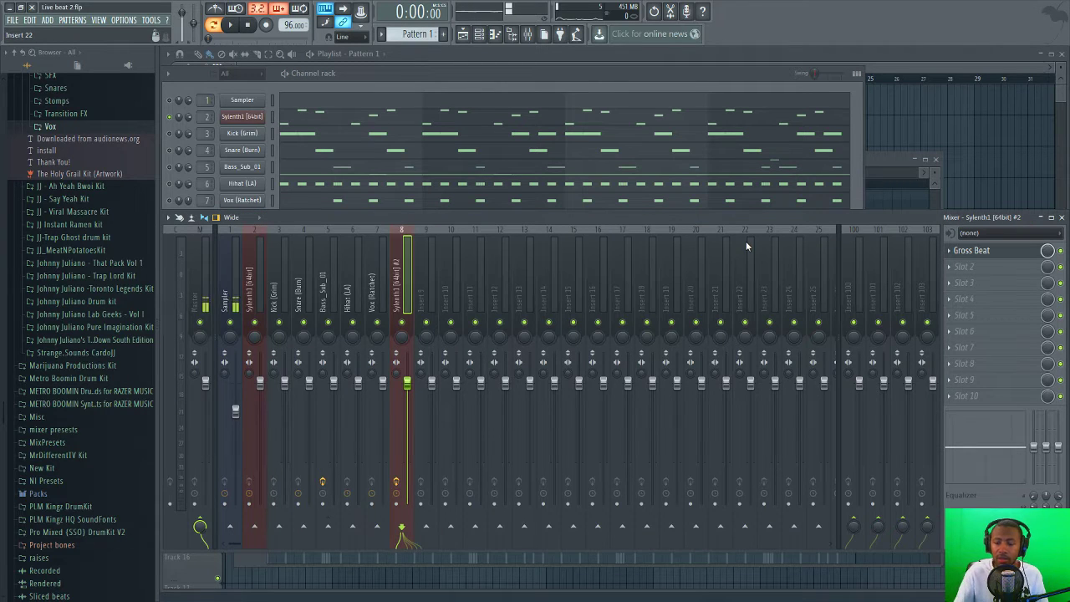
{"action": "key", "text": "space"}
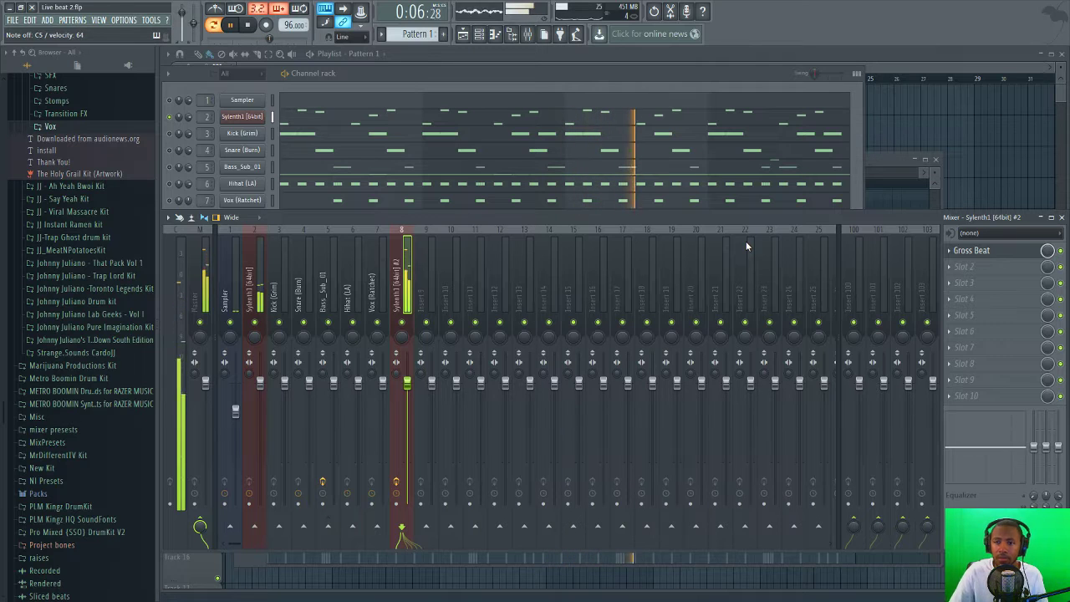
{"action": "key", "text": "space"}
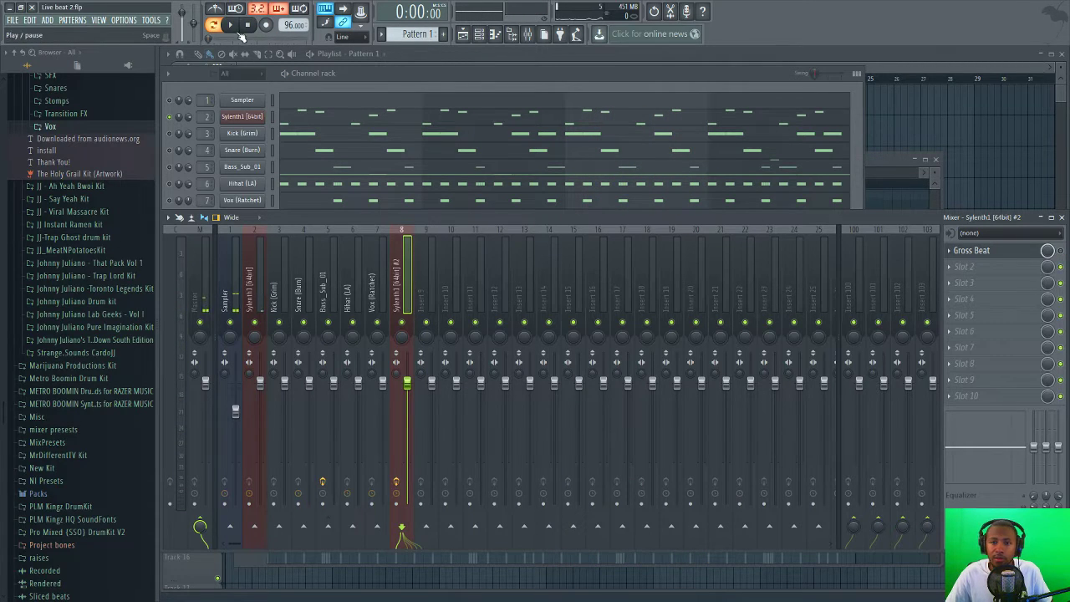
- Record a live chord performance on the second Sylenth1 over the pattern and stop at the end of the take
{"action": "left_click", "coordinate": [266, 26]}
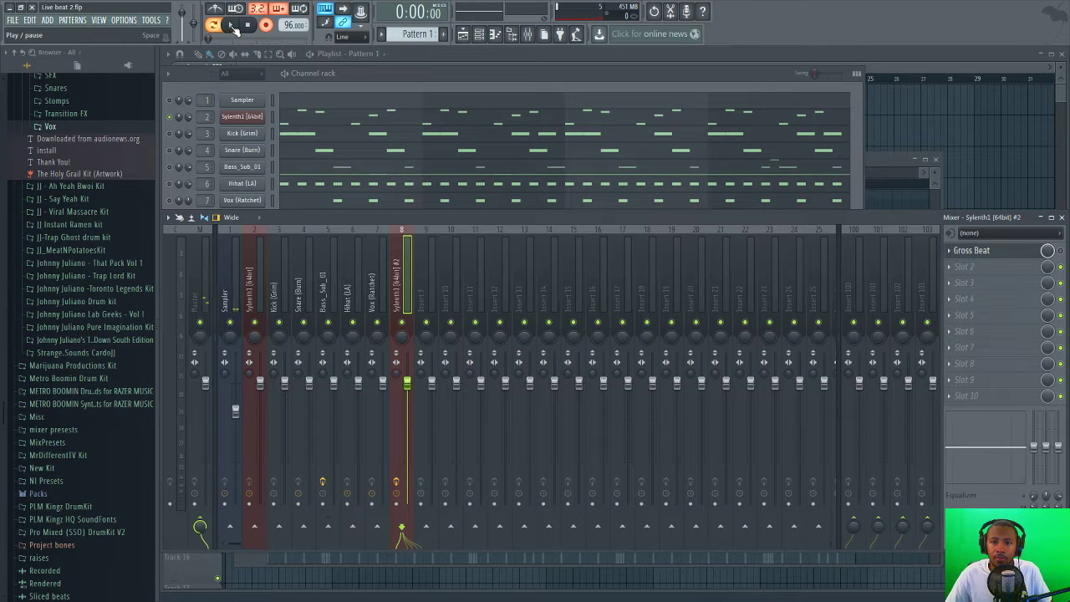
{"action": "left_click", "coordinate": [231, 26]}
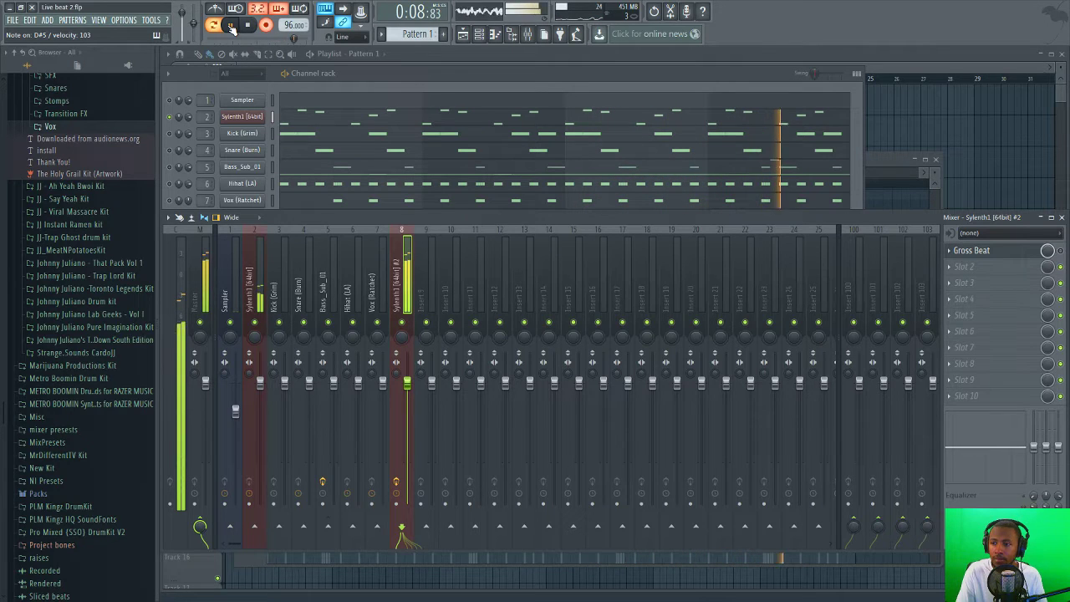
{"action": "left_click", "coordinate": [232, 28]}
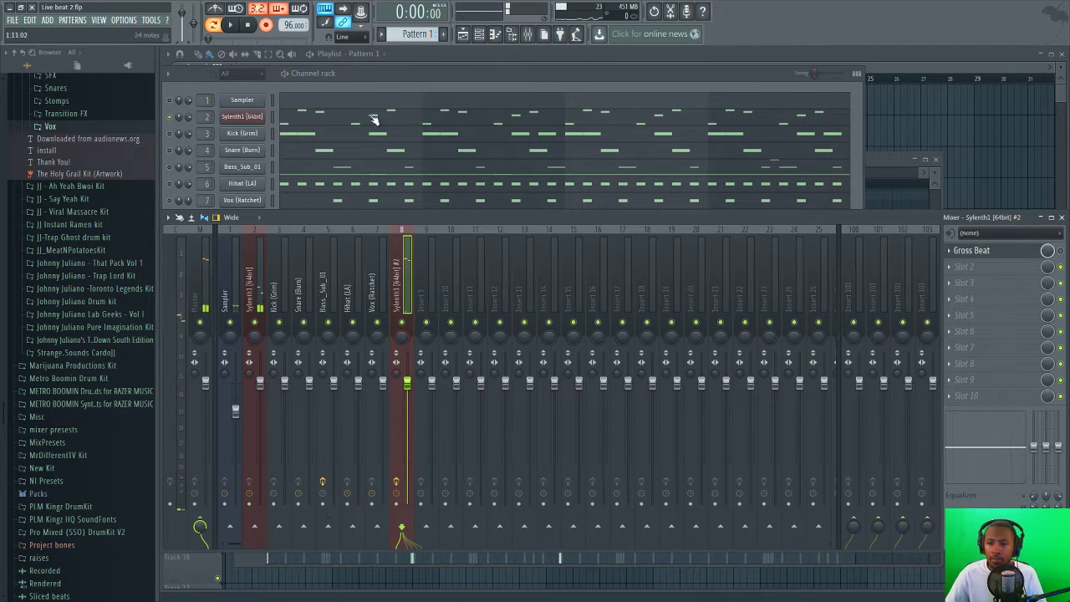
- Quantize the recorded chords in the second Sylenth1's piano roll and lengthen them legato, extending the last chord to bar 5
{"action": "left_click", "coordinate": [858, 124]}
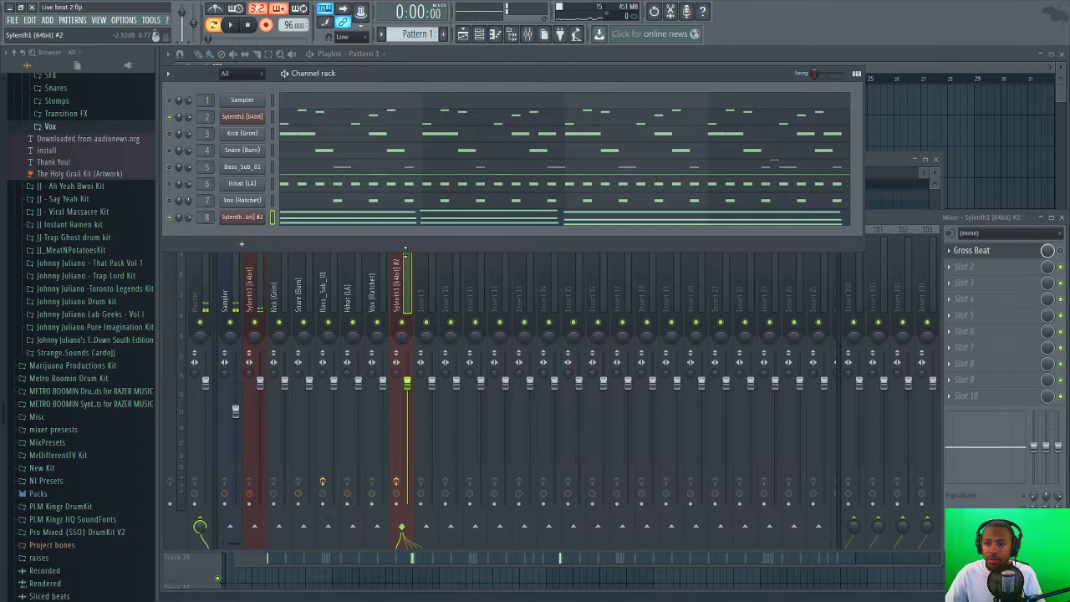
{"action": "left_click", "coordinate": [431, 219]}
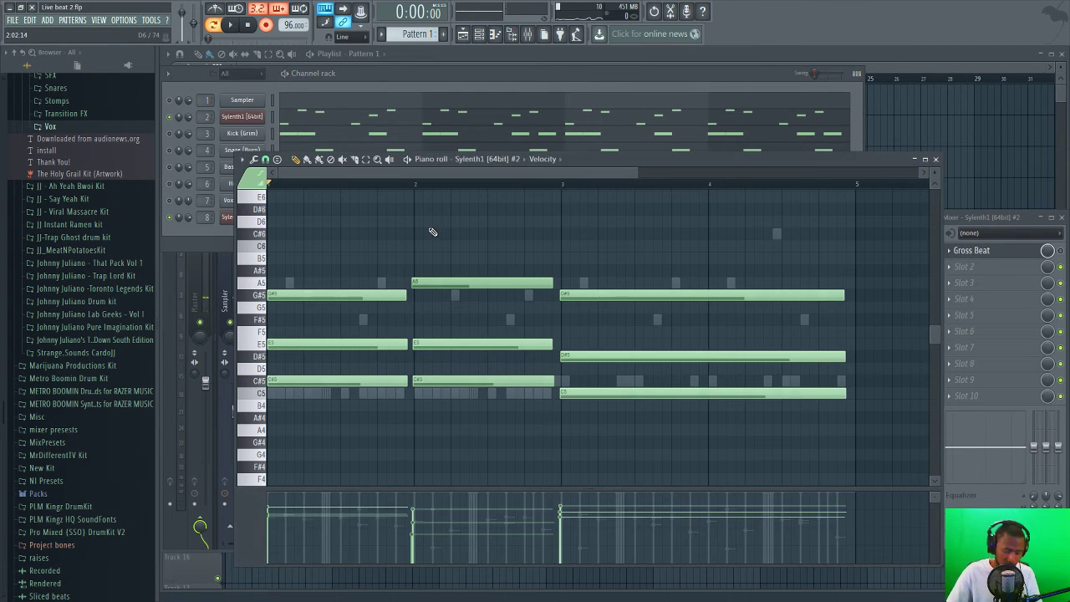
{"action": "key", "text": "alt+q"}
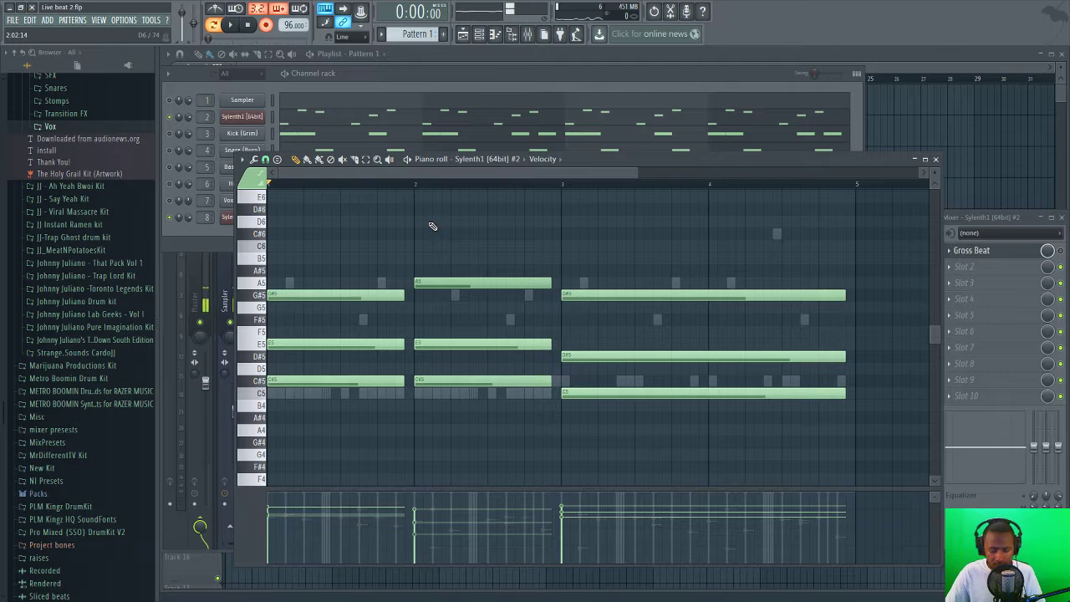
{"action": "key", "text": "ctrl+l"}
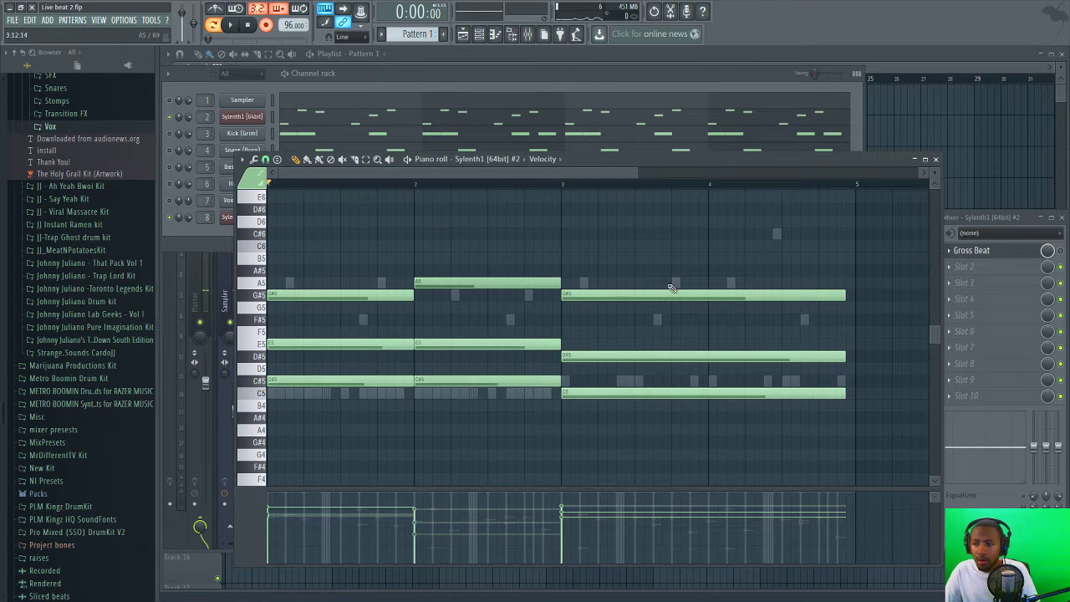
{"action": "left_click_drag", "start_coordinate": [872, 268], "coordinate": [849, 392]}
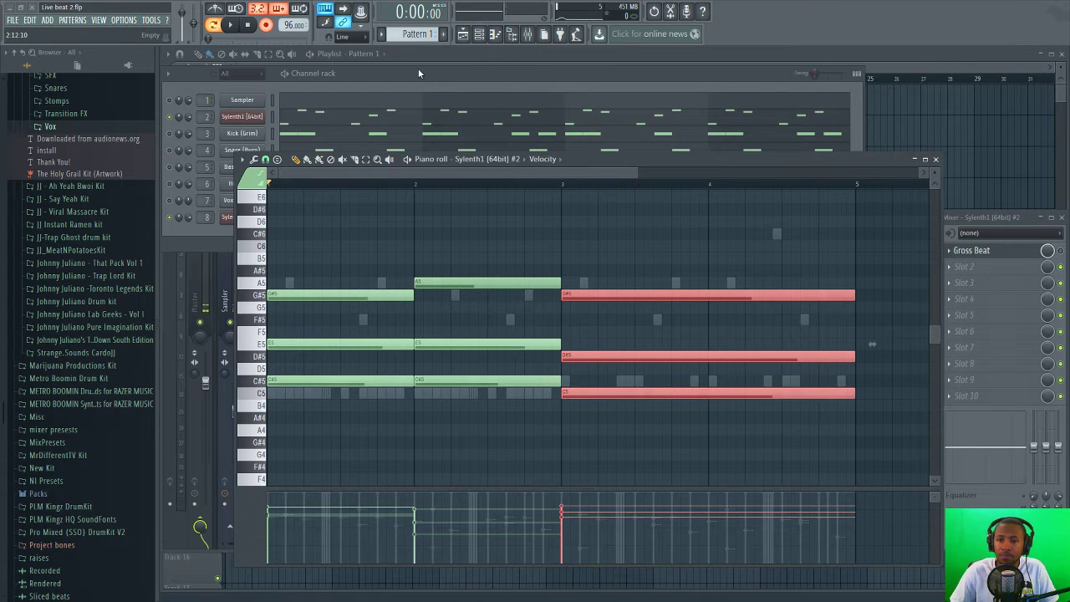
- Bring the channel rack forward and play the pattern to check the edited chords, stopping playback after listening
{"action": "left_click", "coordinate": [442, 81]}
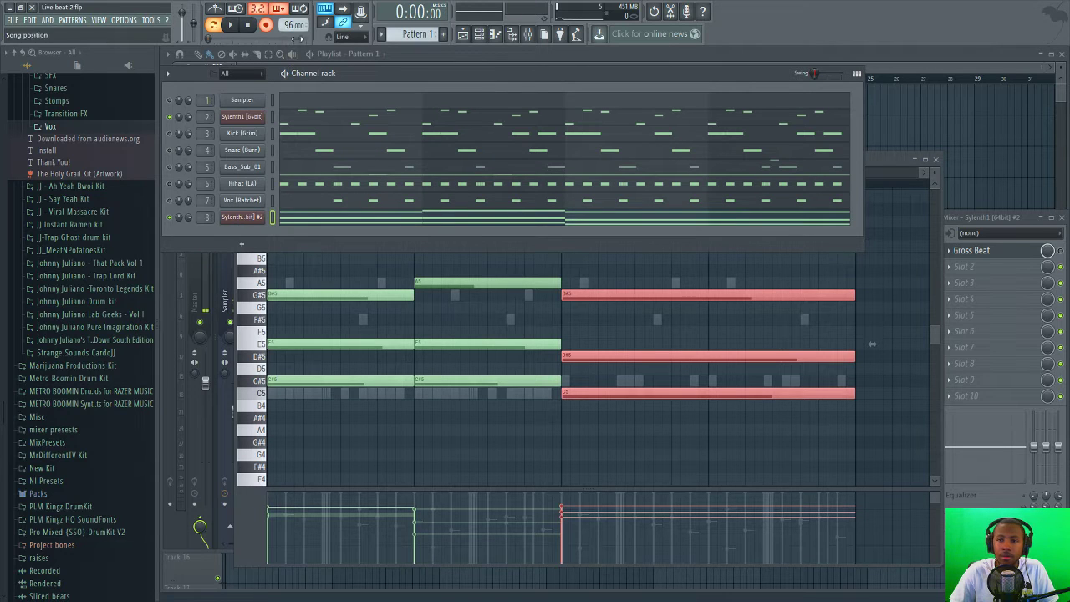
{"action": "key", "text": "space"}
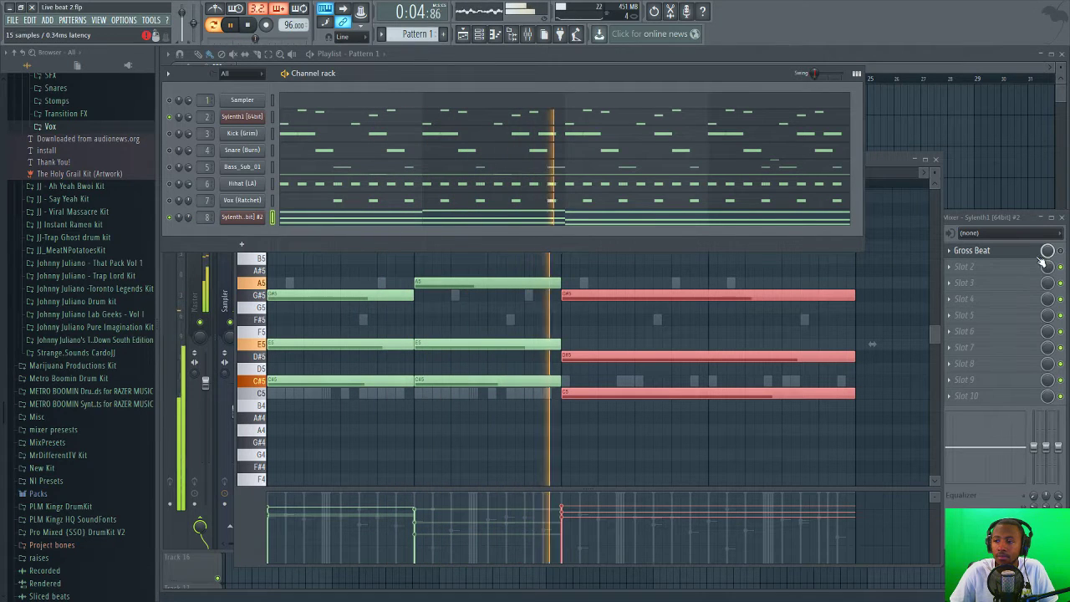
{"action": "key", "text": "space"}
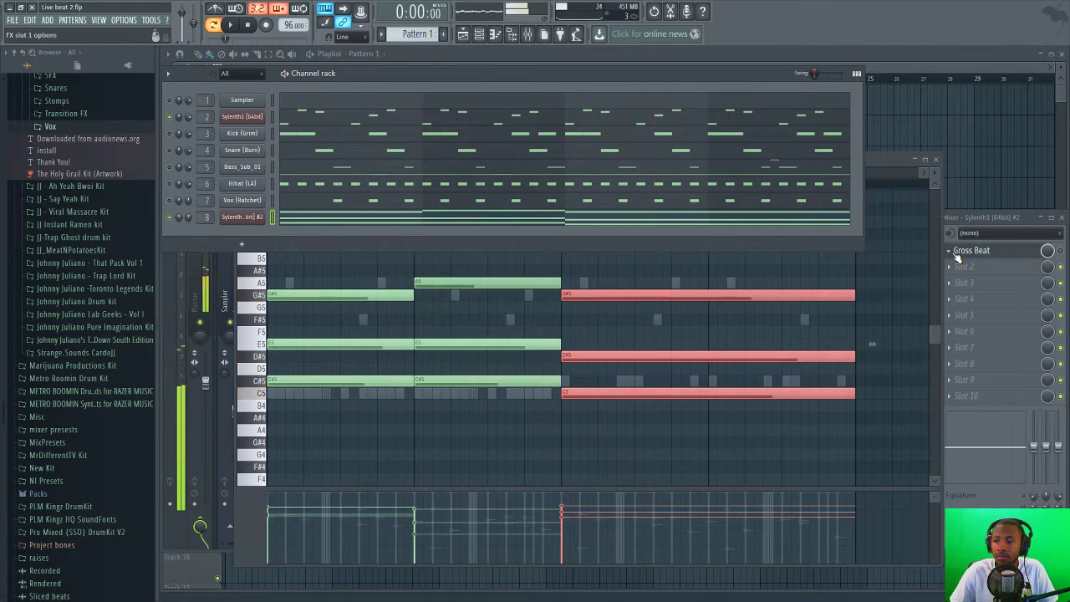
- Replace Gross Beat on the second Sylenth1's mixer insert with Glitch2 and fill the whole Gater lane of its sequence
{"action": "right_click", "coordinate": [954, 256]}
{"action": "left_click", "coordinate": [960, 265]}
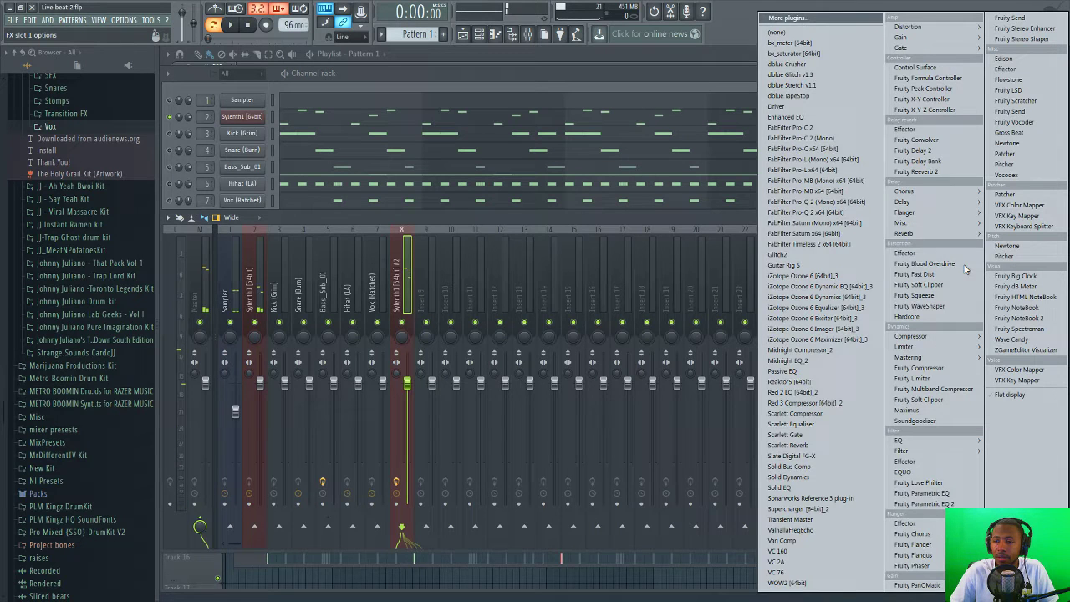
{"action": "left_click", "coordinate": [864, 259]}
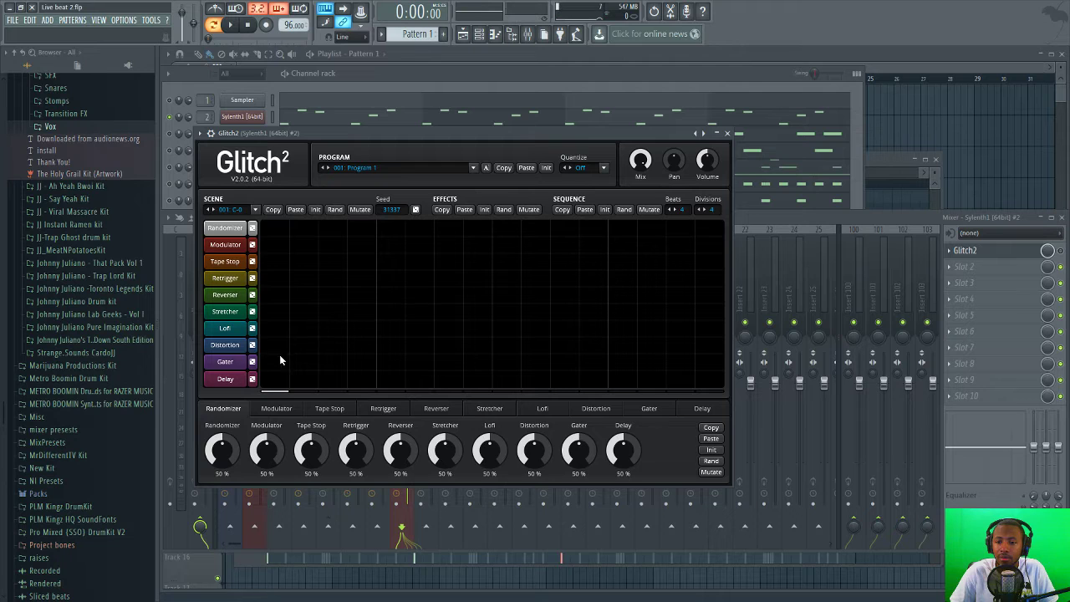
{"action": "left_click_drag", "start_coordinate": [280, 361], "coordinate": [724, 361]}
- Try a Gater time of 1/64 in Glitch2 over the playing pattern, stopping playback after listening
{"action": "key", "text": "space"}
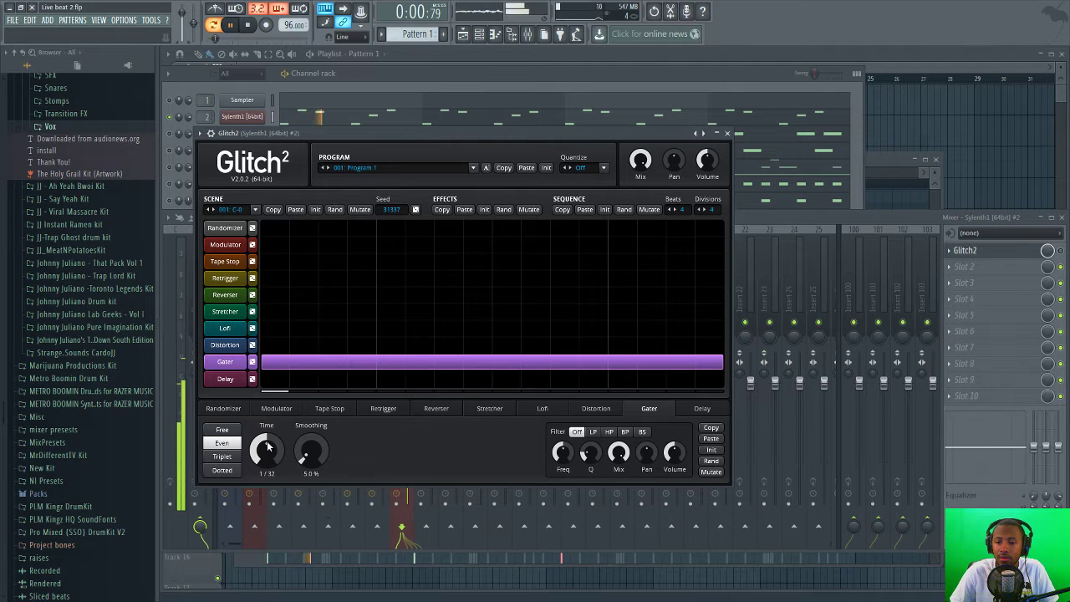
{"action": "left_click_drag", "start_coordinate": [268, 447], "coordinate": [274, 457]}
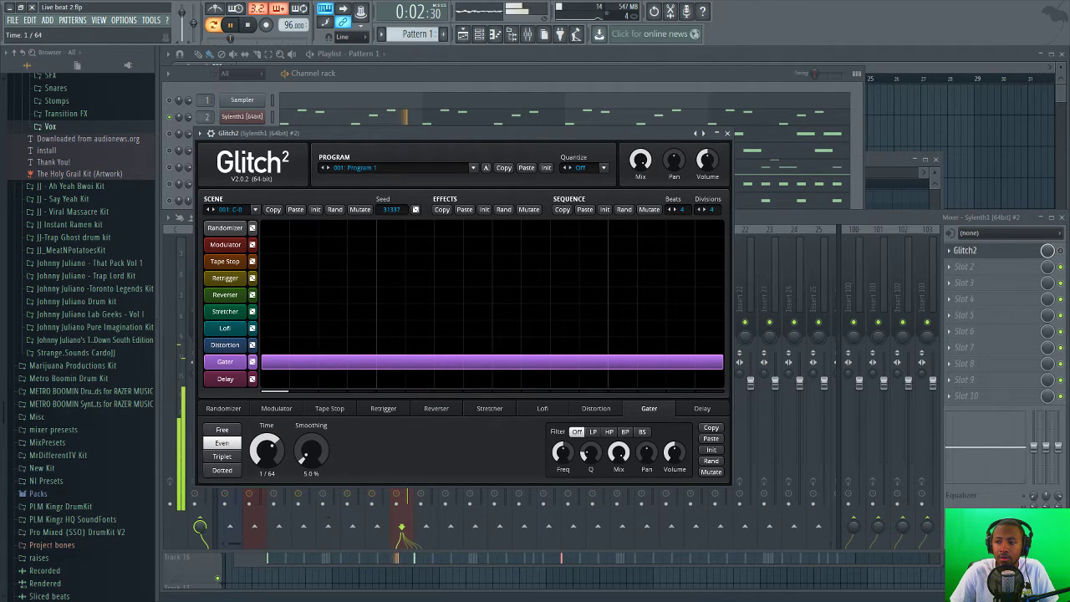
{"action": "left_click", "coordinate": [905, 349]}
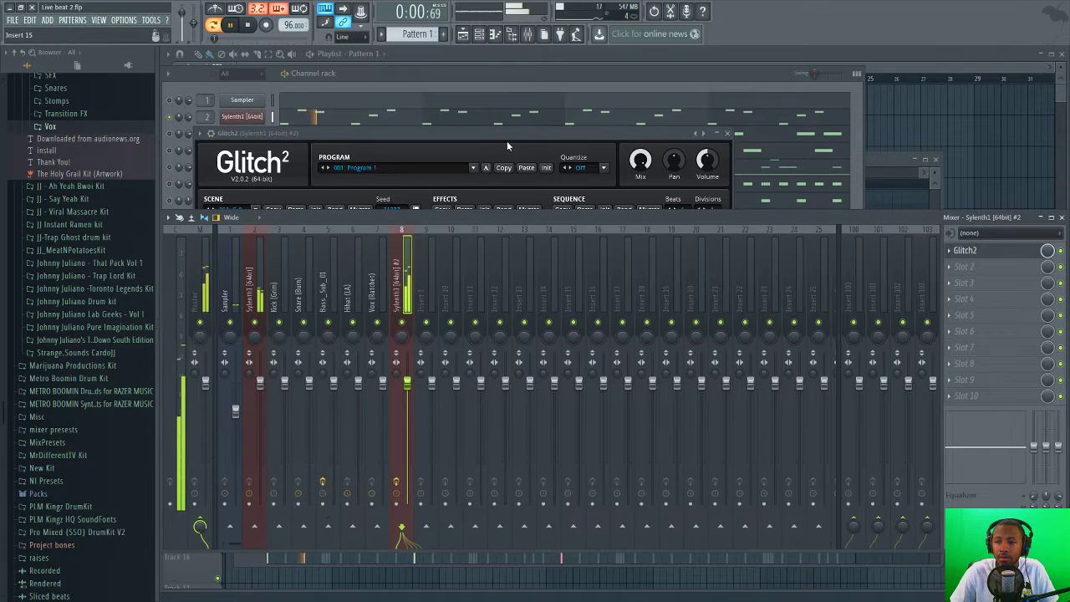
{"action": "left_click", "coordinate": [507, 147]}
{"action": "key", "text": "space"}
- Set the Gater time to 1/16, audition the gated chords over the pattern, and close Glitch2
{"action": "left_click_drag", "start_coordinate": [267, 452], "coordinate": [279, 452]}
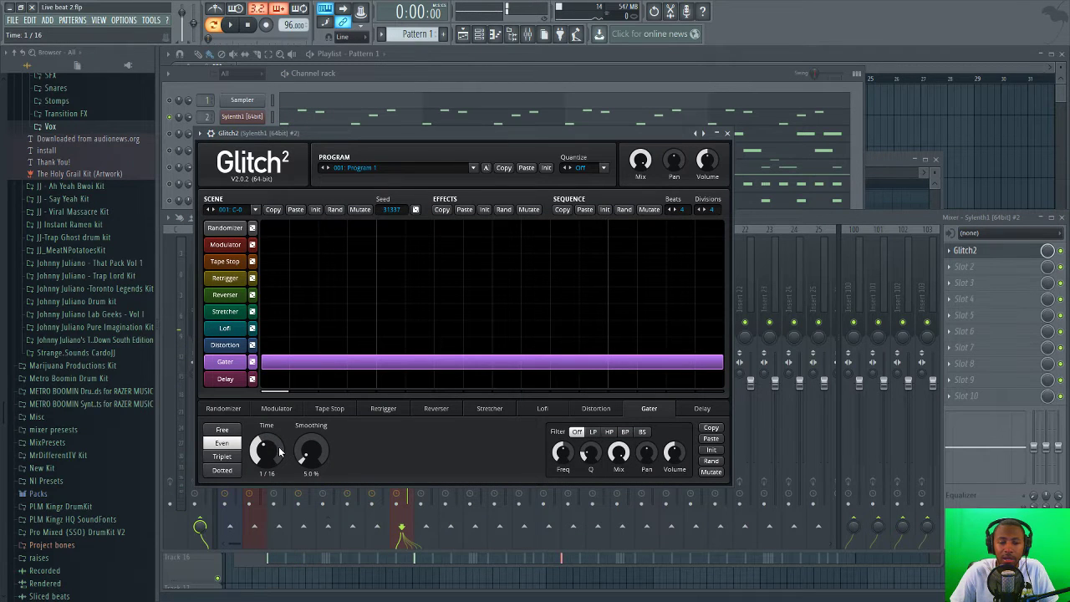
{"action": "key", "text": "space"}
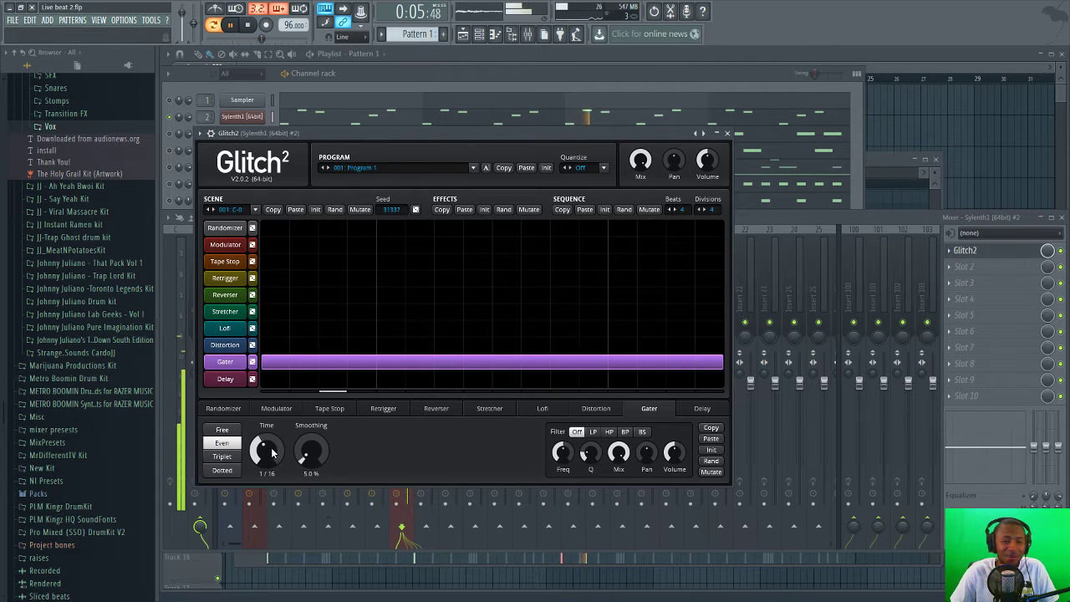
{"action": "key", "text": "space"}
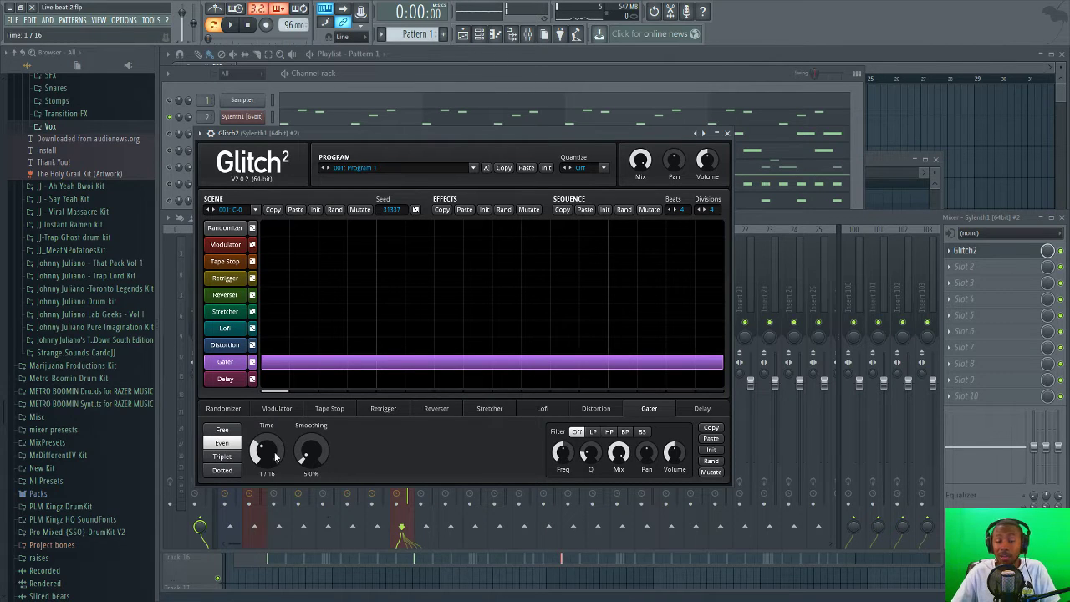
{"action": "left_click_drag", "start_coordinate": [276, 455], "coordinate": [270, 437]}
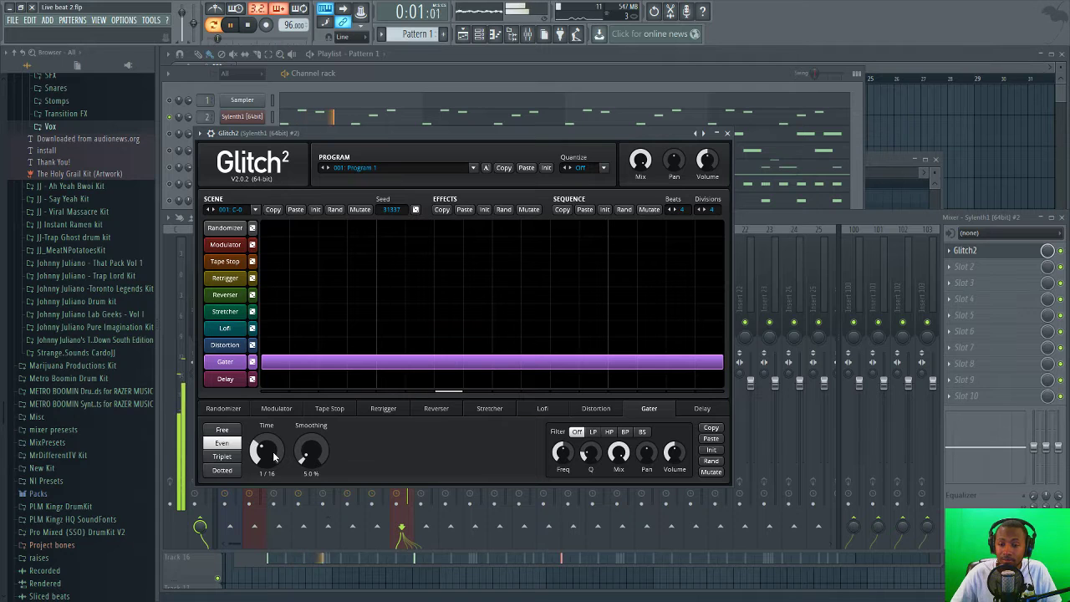
{"action": "left_click", "coordinate": [726, 133]}
{"action": "key", "text": "space"}
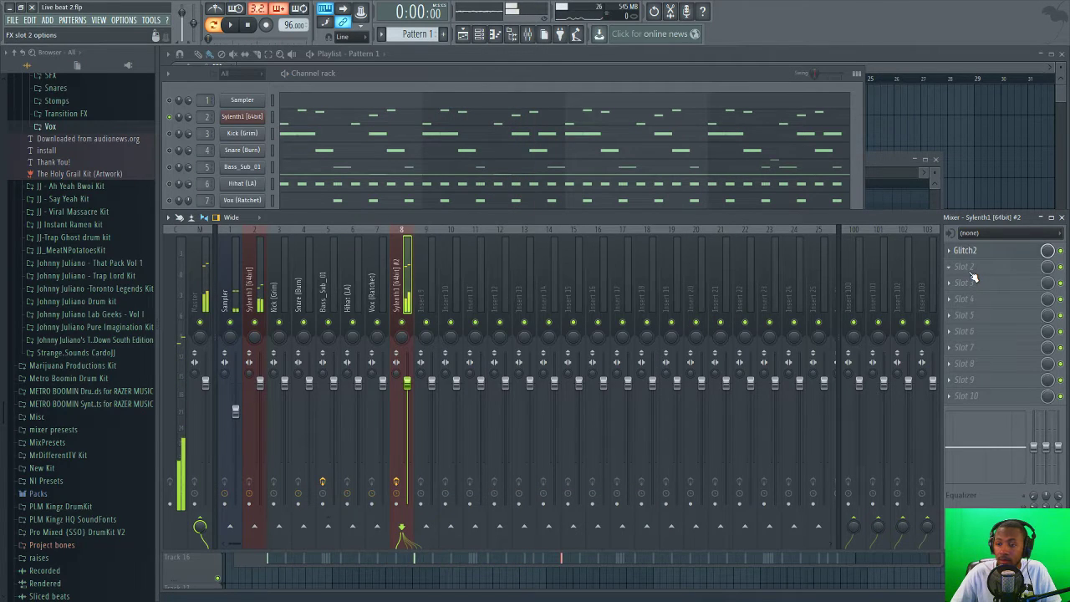
- Add Fruity Love Philter in the second effect slot with the Twinkle preset and audition it over the pattern
{"action": "left_click", "coordinate": [968, 268]}
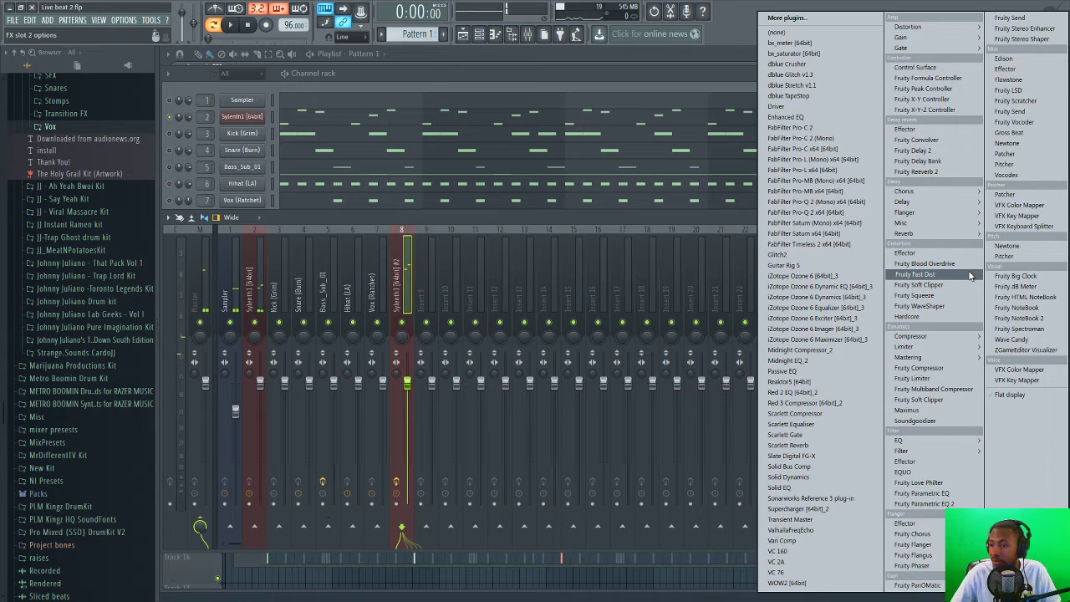
{"action": "left_click", "coordinate": [920, 482]}
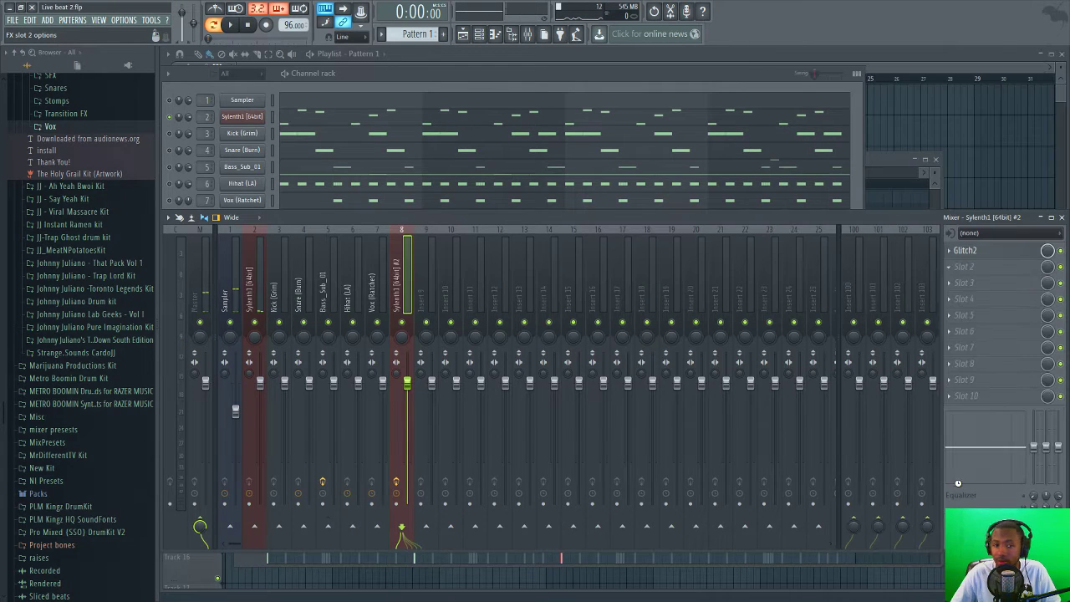
{"action": "right_click", "coordinate": [518, 147]}
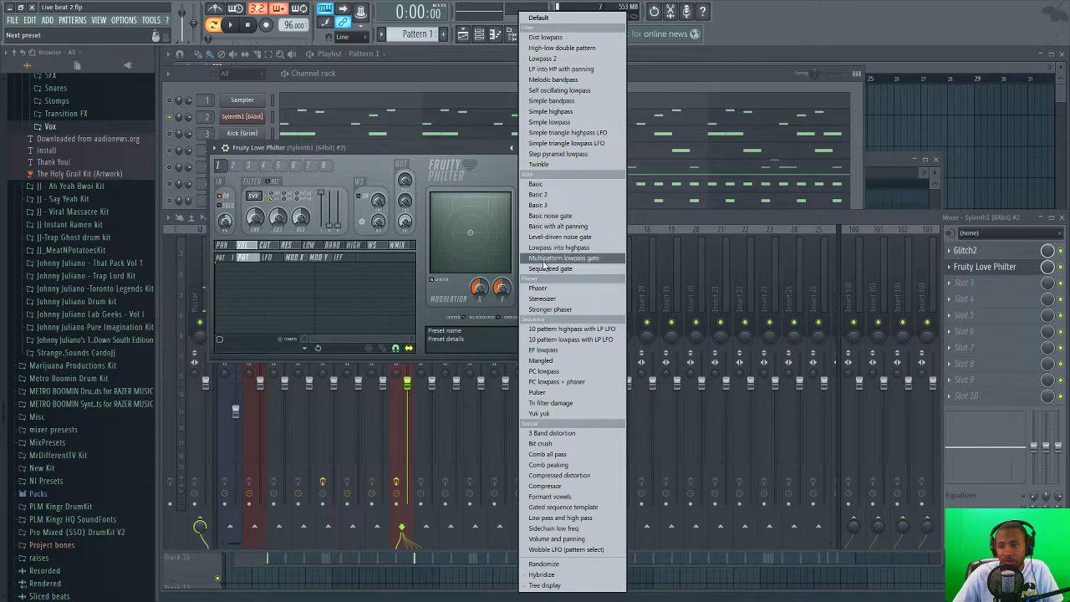
{"action": "left_click", "coordinate": [535, 166]}
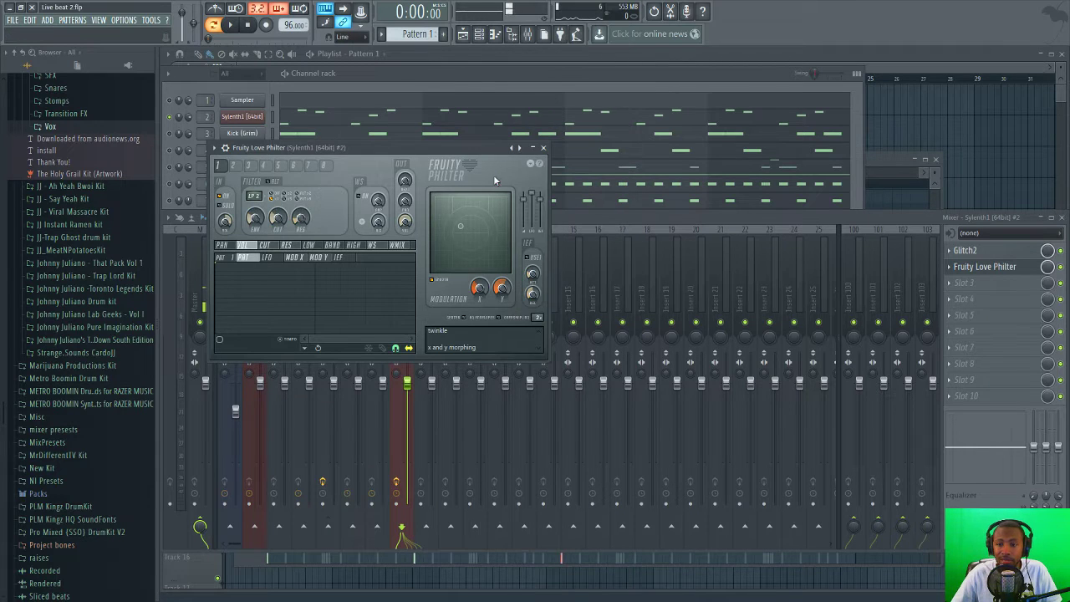
{"action": "key", "text": "space"}
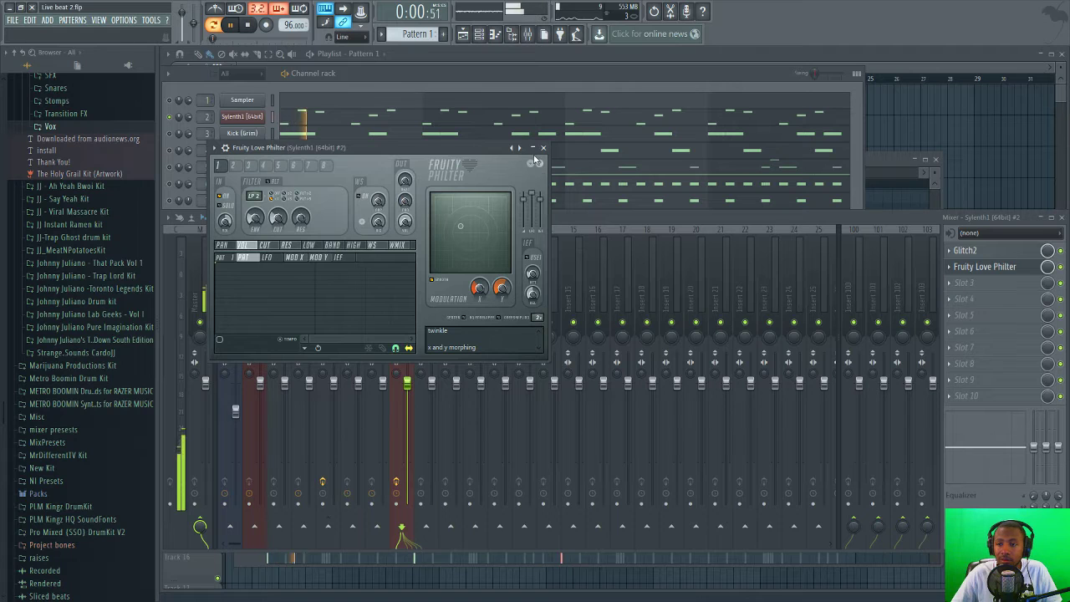
{"action": "left_click", "coordinate": [544, 148]}
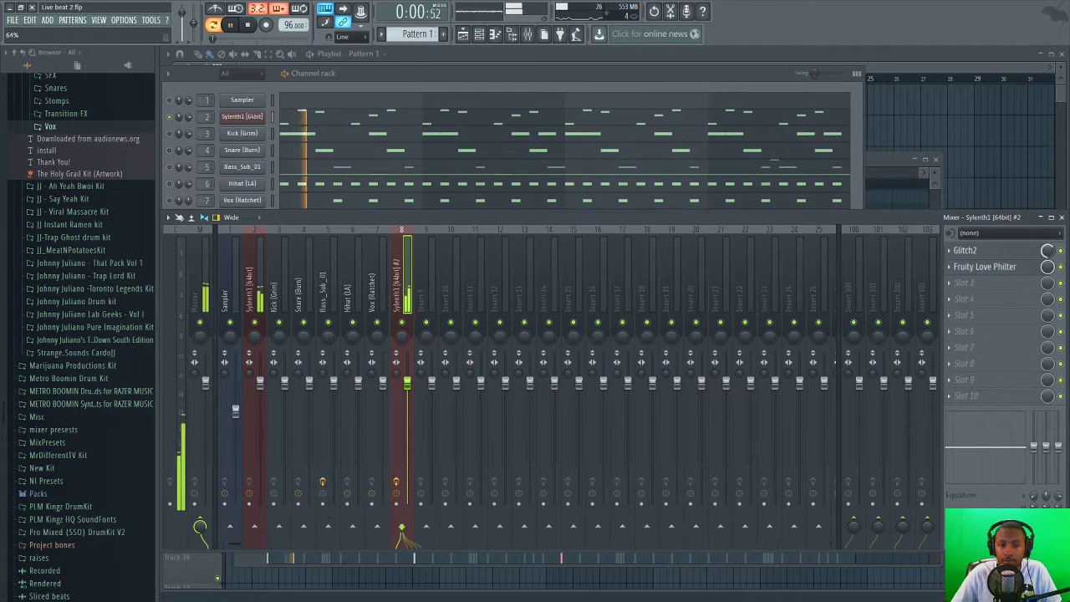
- Unmute the drum, bass and vox channels in the channel rack and play the full pattern, stopping after listening
{"action": "left_click", "coordinate": [536, 77]}
{"action": "key", "text": "space"}
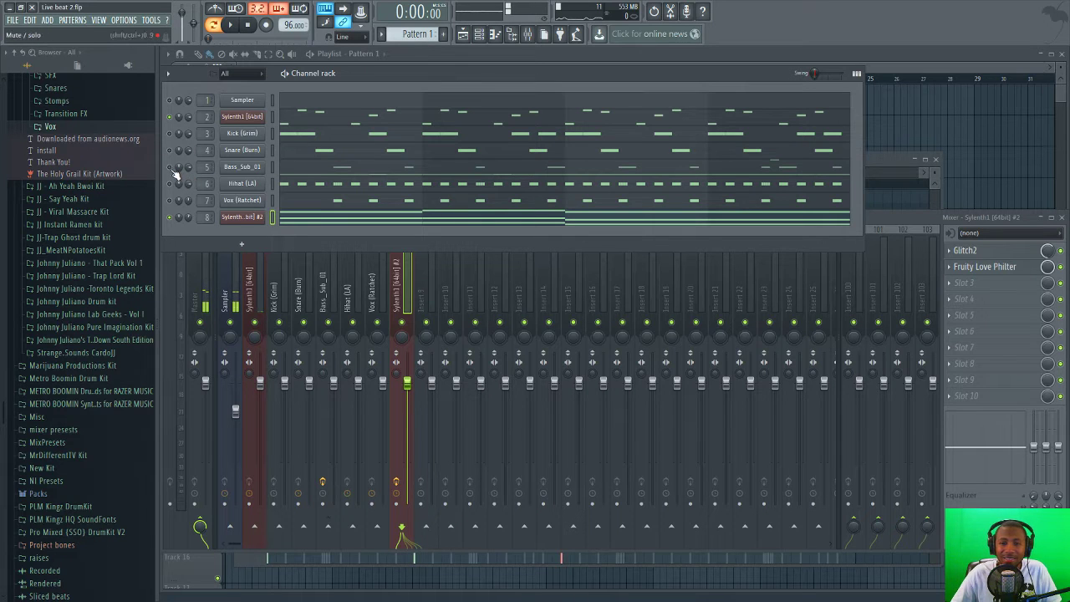
{"action": "key", "text": "space"}
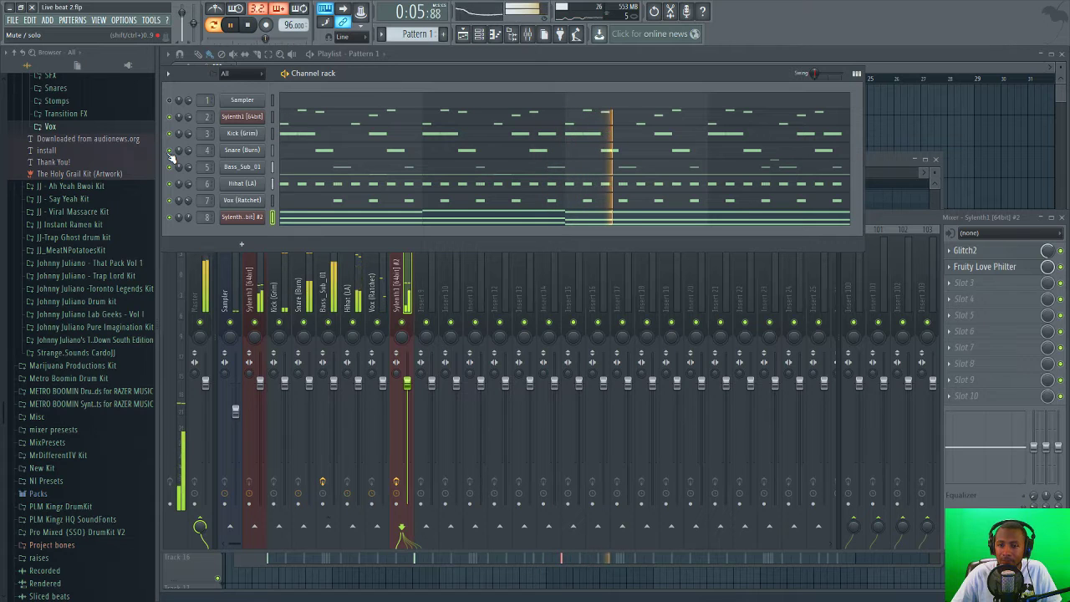
{"action": "key", "text": "space"}
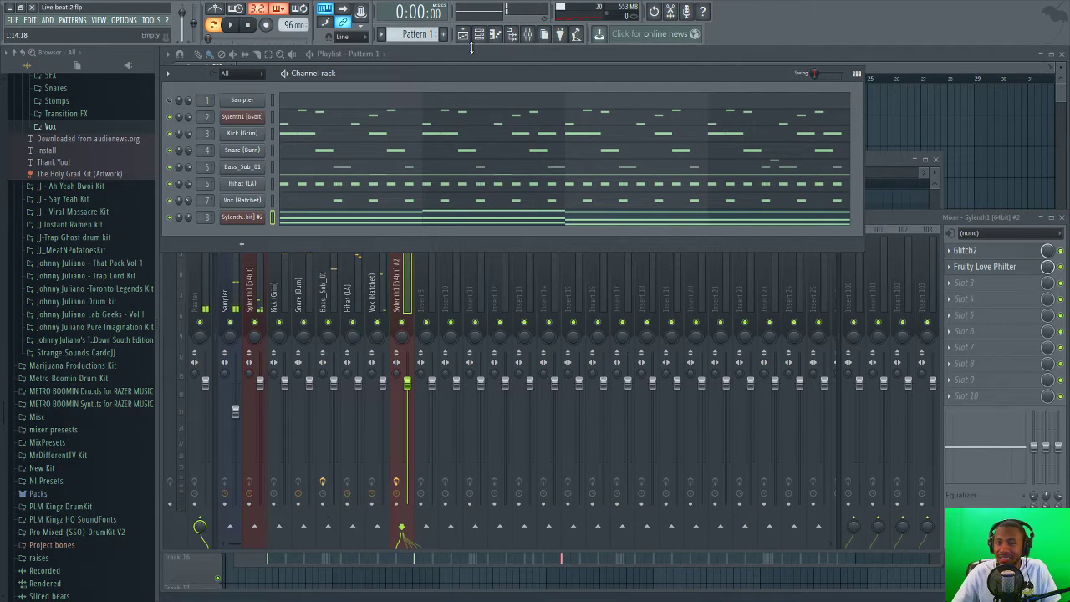
- Add a third Sylenth1 channel to the channel rack and reposition its plugin window over the mixer
{"action": "left_click", "coordinate": [481, 35]}
{"action": "left_click", "coordinate": [480, 35]}
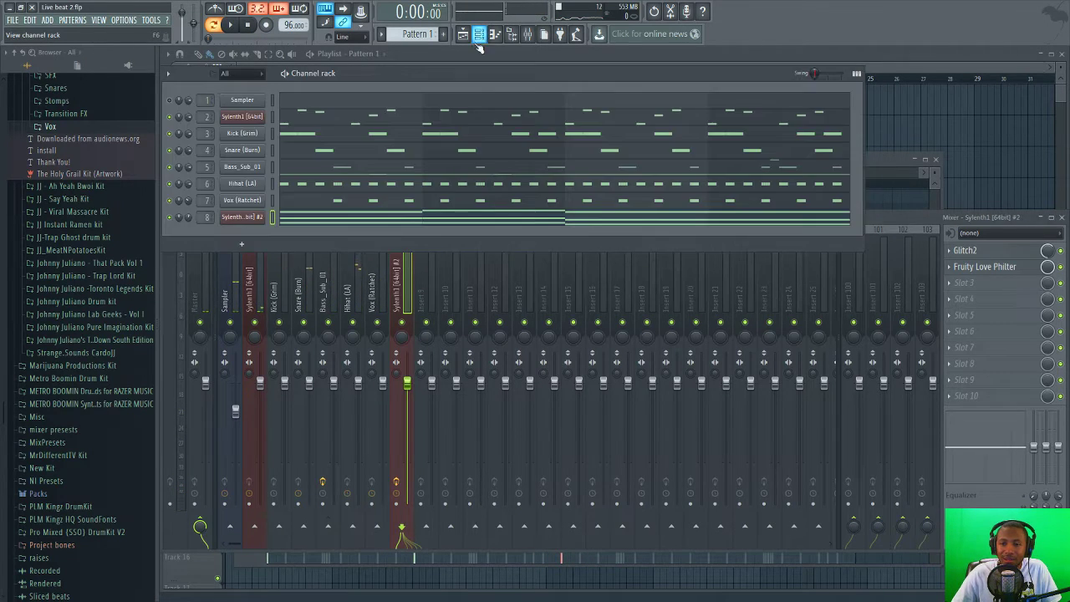
{"action": "left_click", "coordinate": [242, 243]}
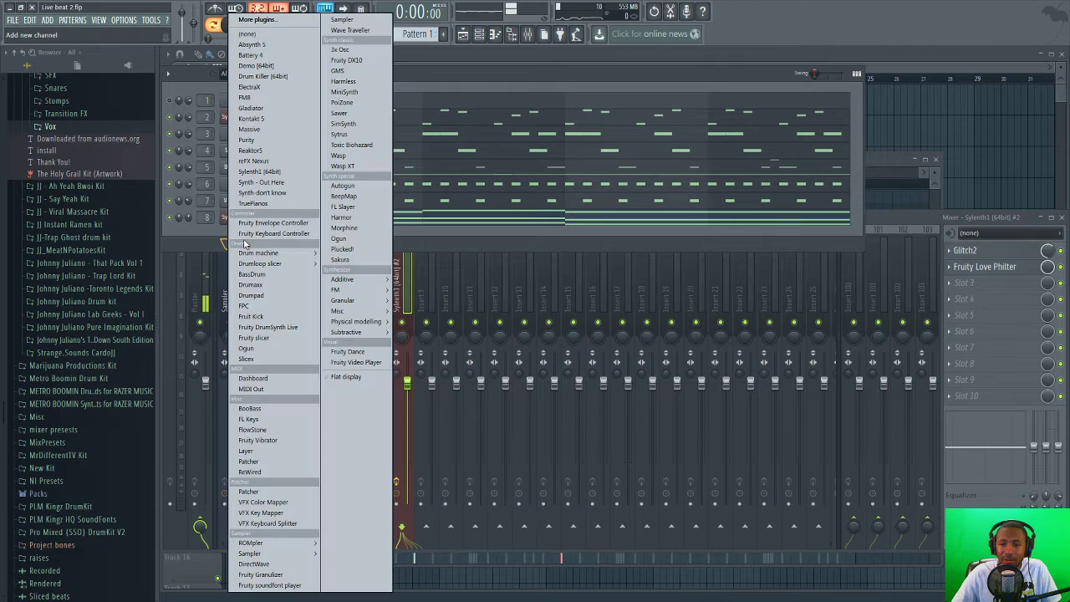
{"action": "left_click", "coordinate": [302, 172]}
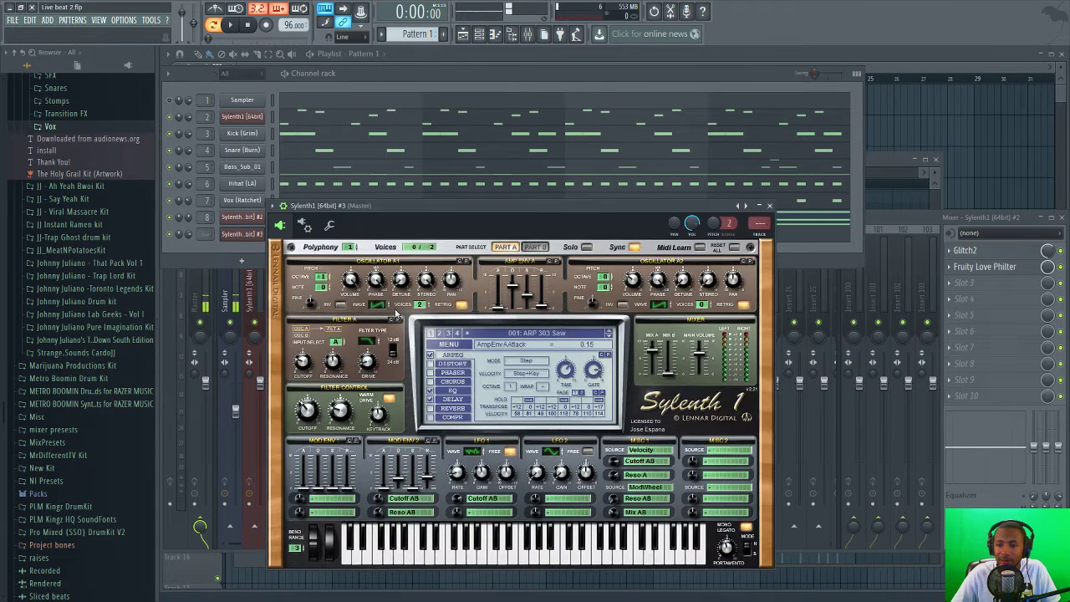
{"action": "left_click_drag", "start_coordinate": [464, 202], "coordinate": [556, 124]}
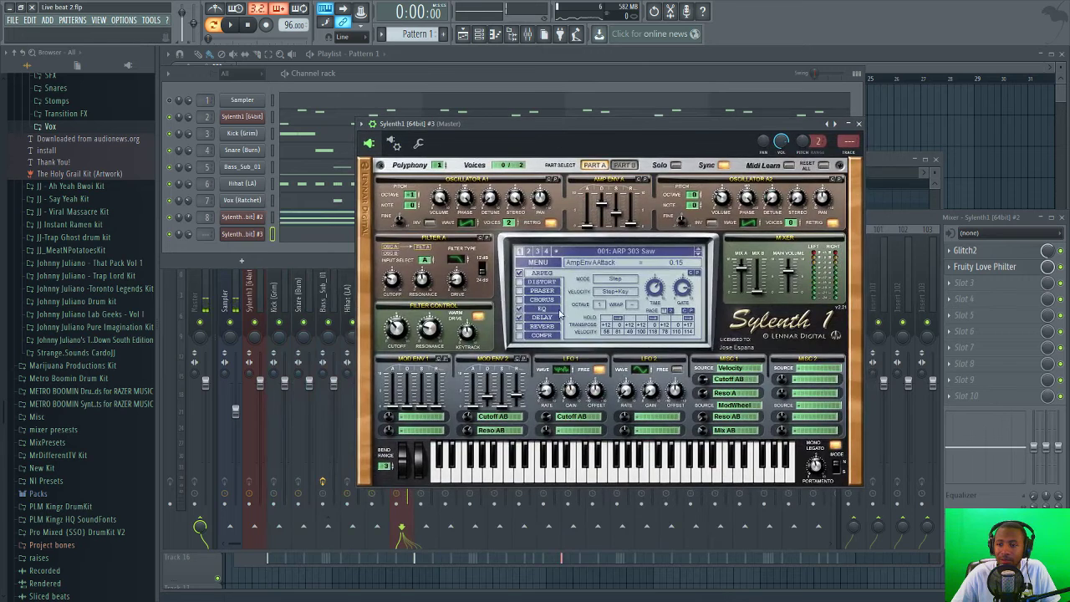
- Start loading a bank into the third Sylenth1 and browse to the Sylenth1 presets folder
{"action": "left_click", "coordinate": [535, 263]}
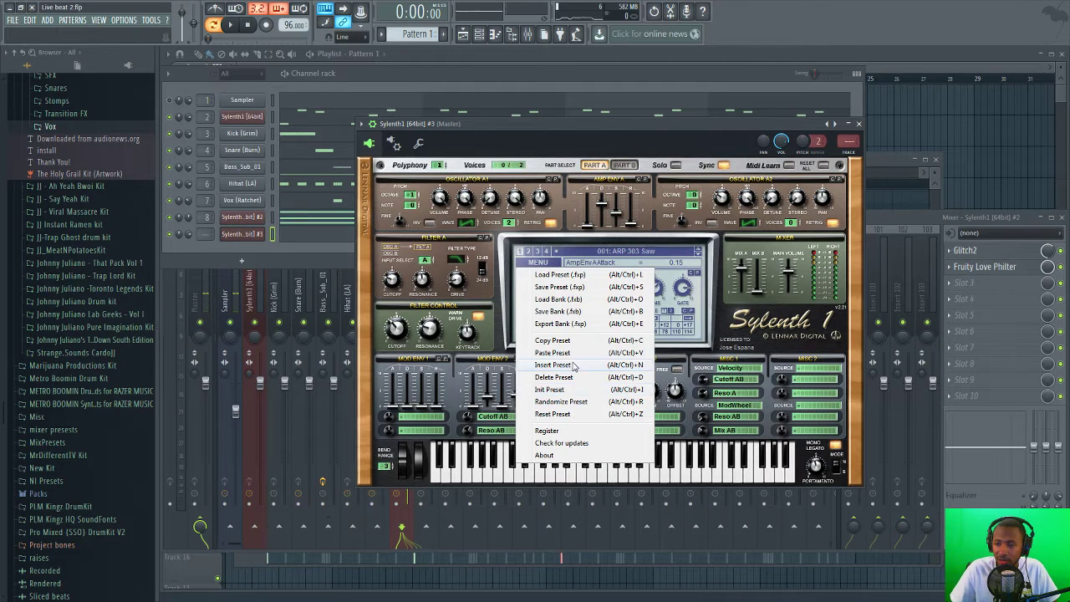
{"action": "left_click", "coordinate": [637, 231]}
{"action": "left_click", "coordinate": [667, 128]}
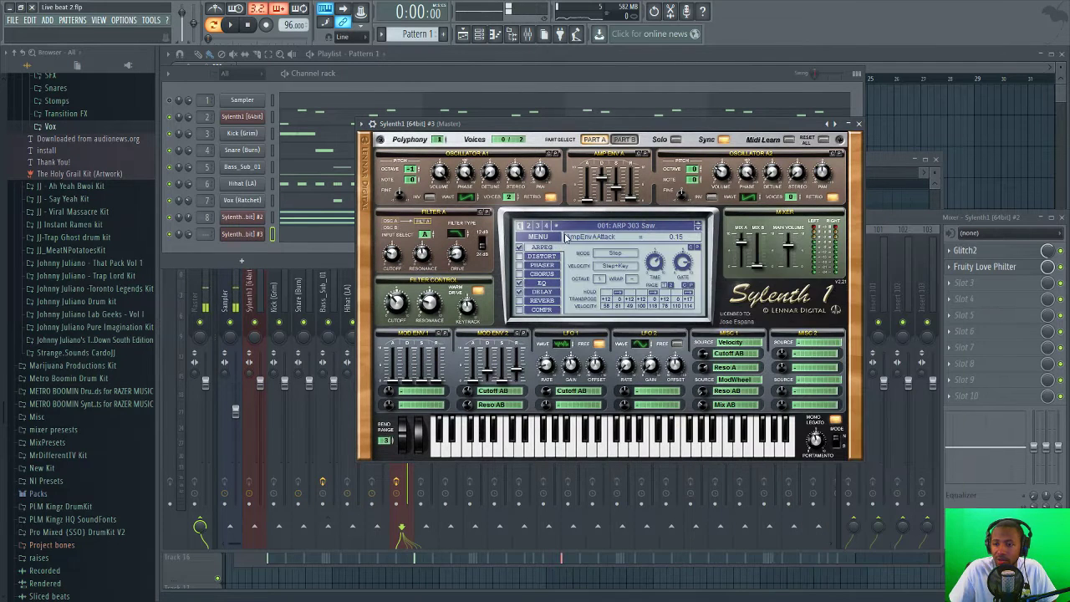
{"action": "left_click", "coordinate": [555, 240]}
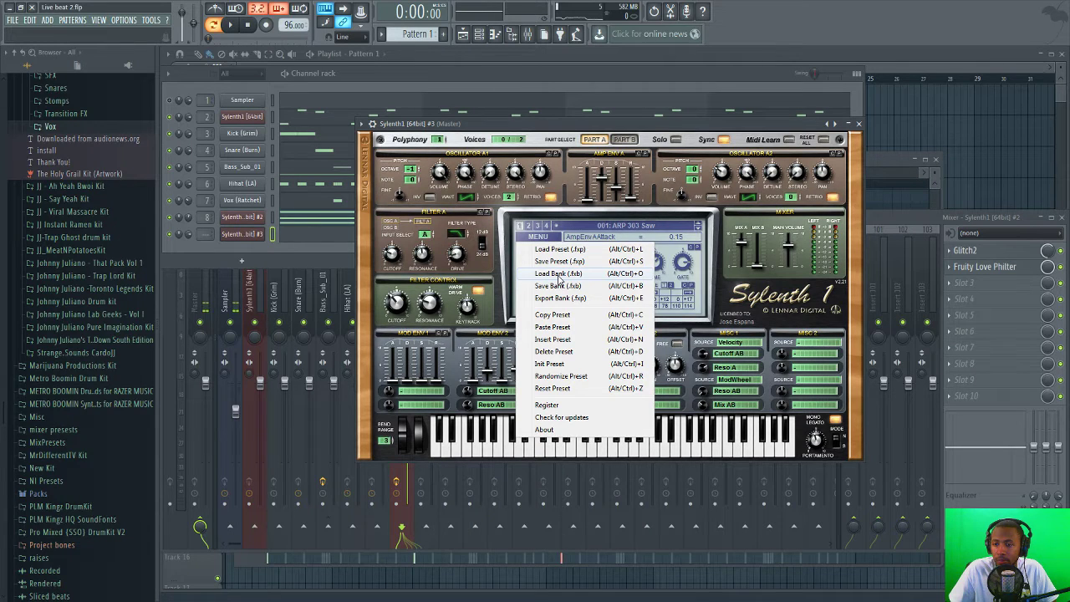
{"action": "left_click", "coordinate": [559, 275]}
{"action": "left_click_drag", "start_coordinate": [189, 7], "coordinate": [435, 221]}
{"action": "left_click", "coordinate": [475, 240]}
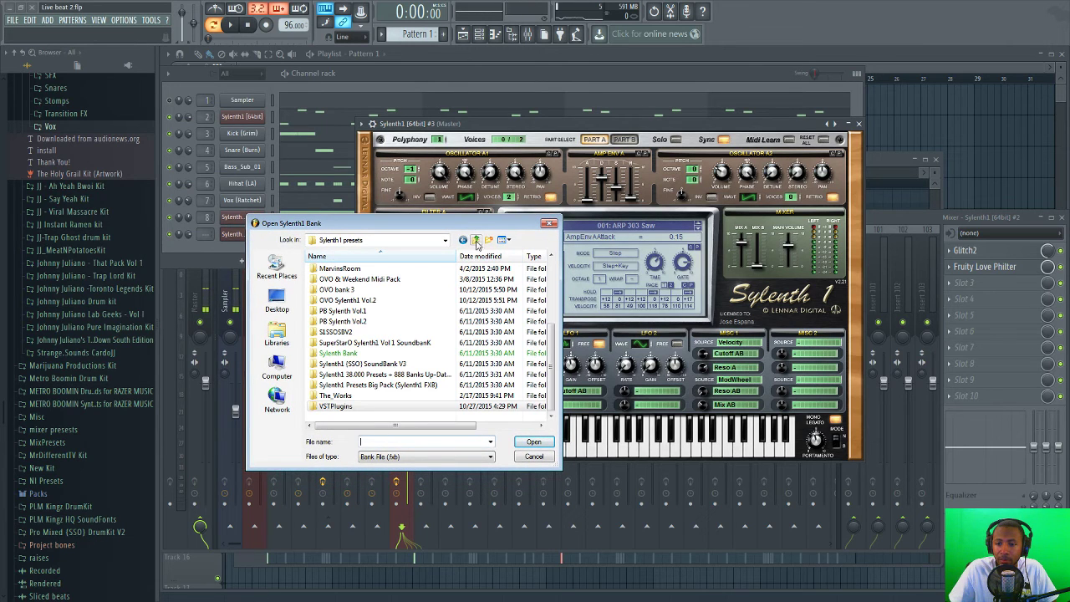
- Load the bank file OVO Synlenth 1 Bank Vol.2.fxb from the OVO Sylenth1 Vol.2 folder into Sylenth1 #3 and reposition the synth's window
{"action": "double_click", "coordinate": [355, 301]}
{"action": "left_click", "coordinate": [361, 323]}
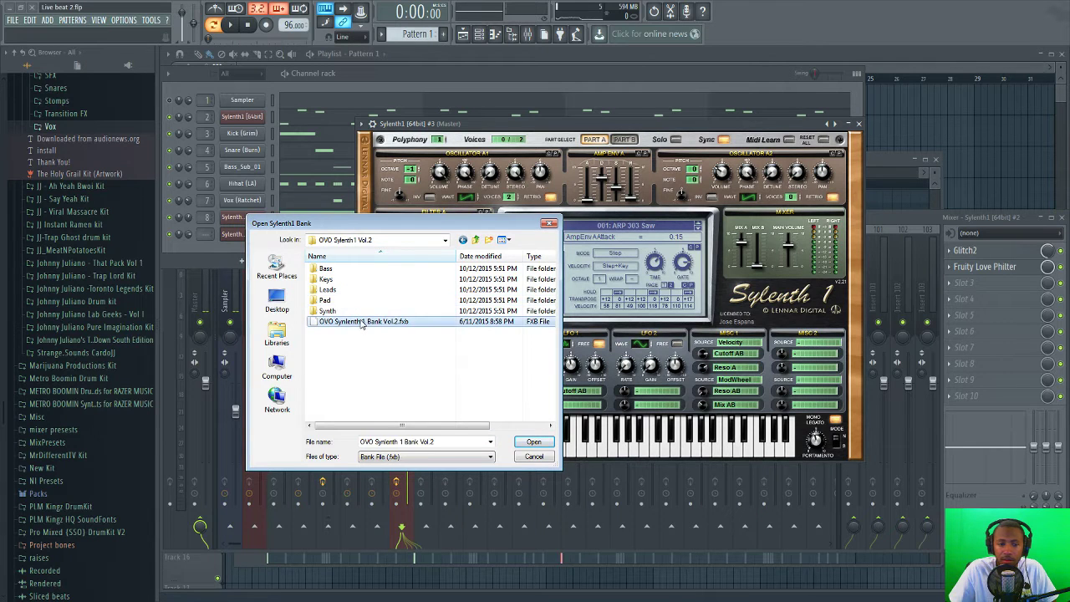
{"action": "double_click", "coordinate": [362, 323]}
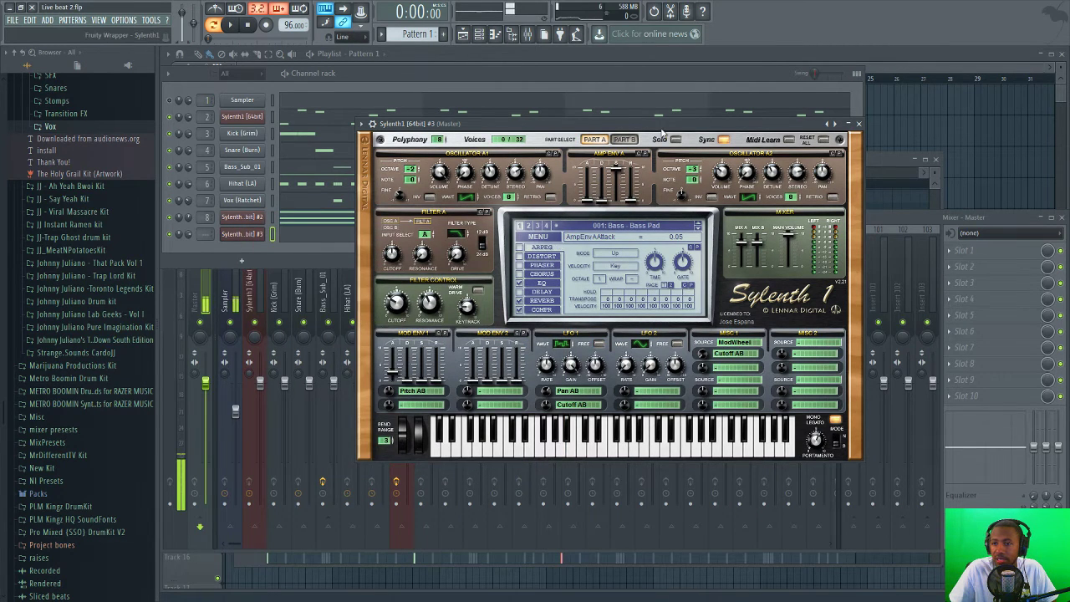
{"action": "left_click_drag", "start_coordinate": [662, 127], "coordinate": [638, 199]}
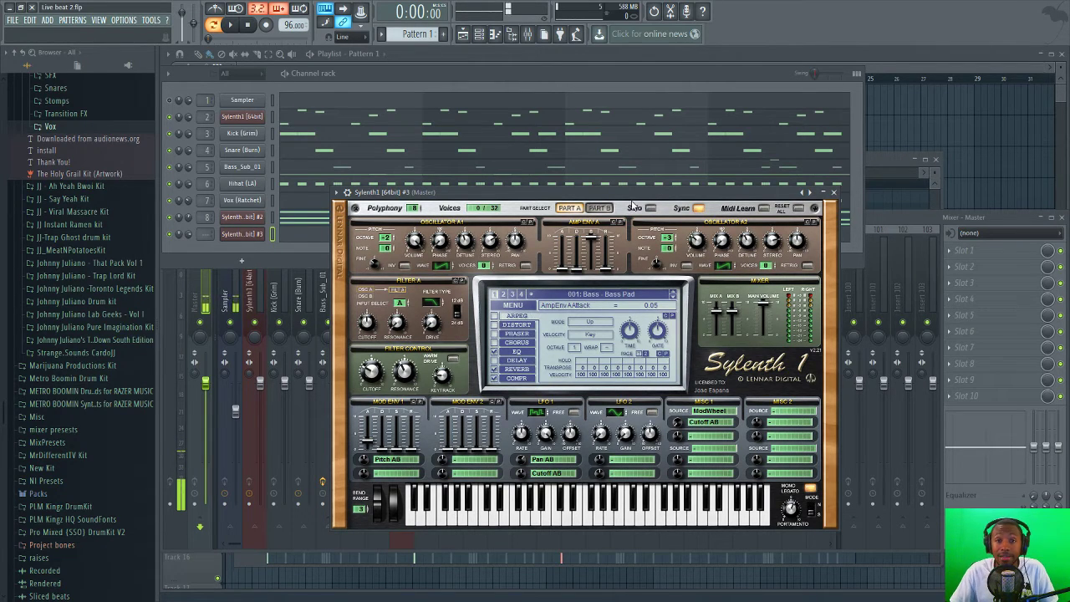
- Choose the preset 021: Lead - Analog Lead in Sylenth1 #3 and try it out
{"action": "left_click", "coordinate": [613, 300]}
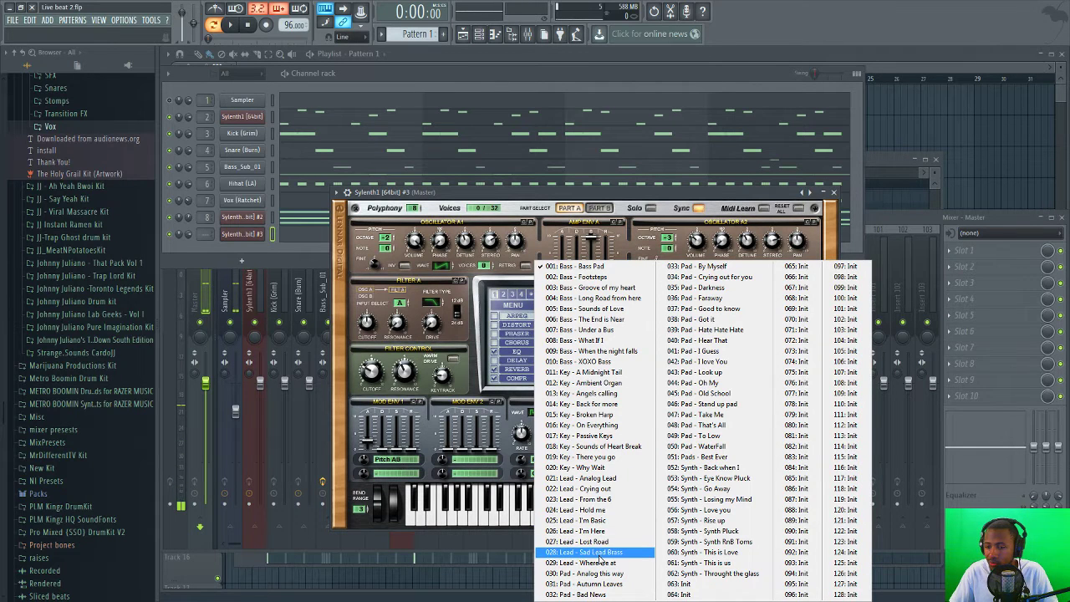
{"action": "left_click", "coordinate": [599, 480]}
{"action": "left_click", "coordinate": [600, 489]}
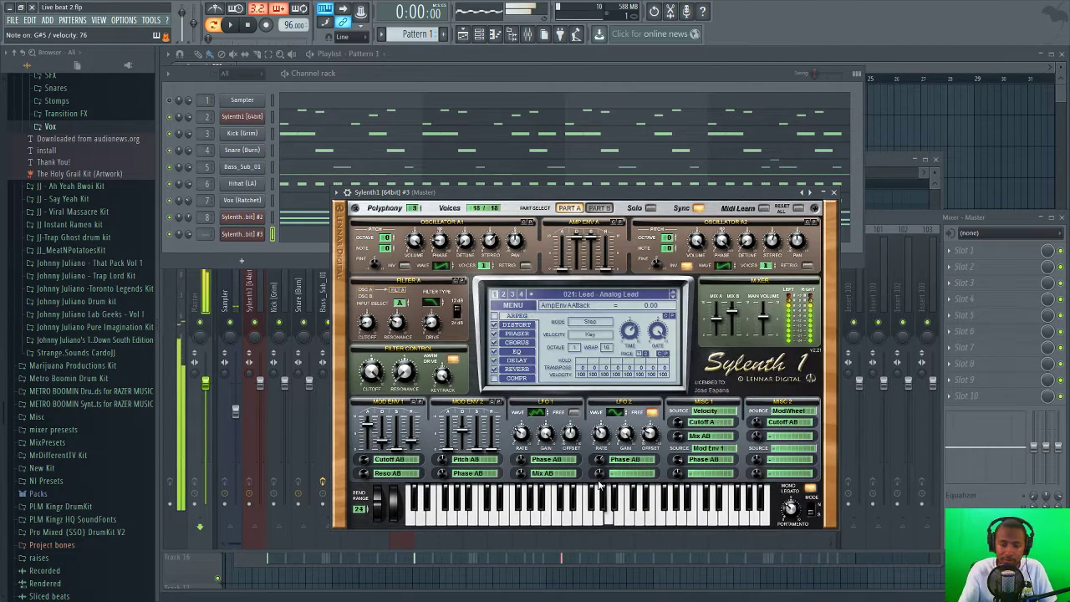
{"action": "left_click", "coordinate": [601, 489]}
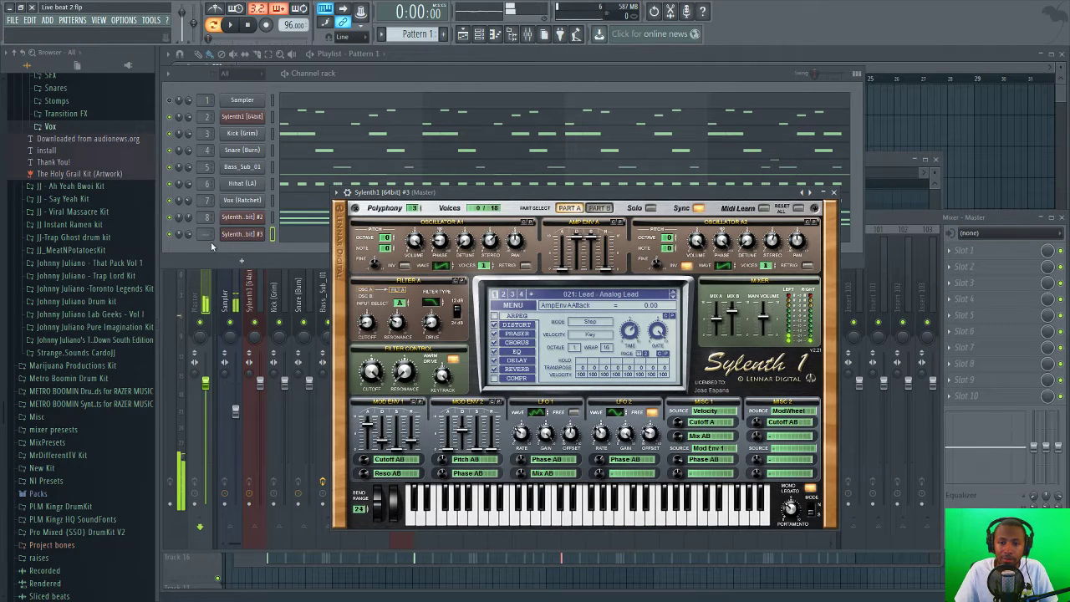
- Route the Sylenth1 #3 channel to mixer track 9 and bring its synth window back to the front
{"action": "left_click", "coordinate": [242, 217]}
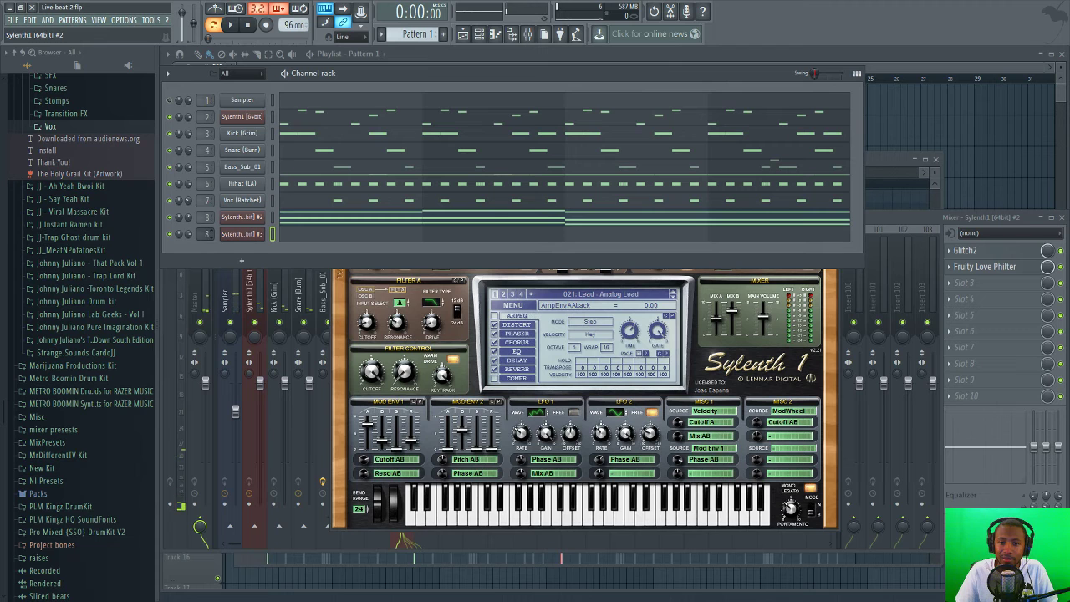
{"action": "key", "text": "ctrl+l"}
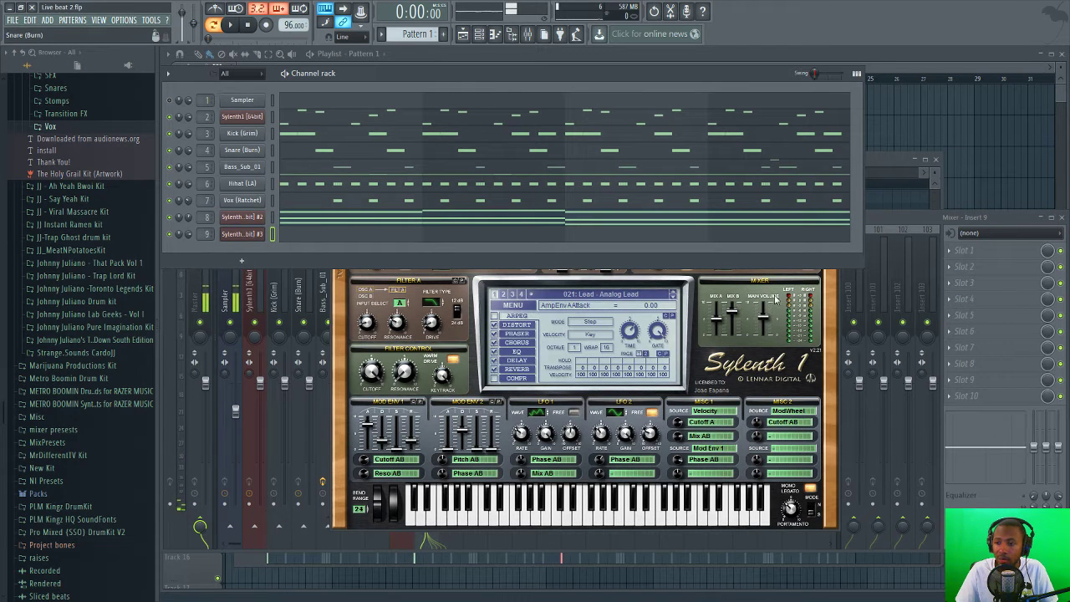
{"action": "left_click", "coordinate": [777, 298]}
- Change the Sylenth1 #3 preset to 022: Lead - Crying out
{"action": "left_click", "coordinate": [573, 294]}
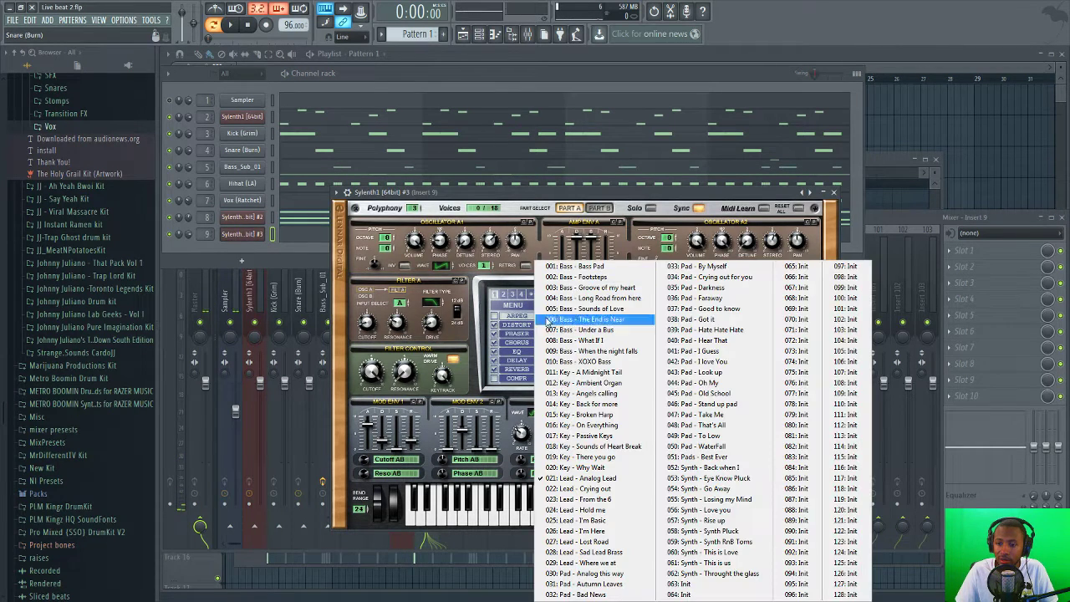
{"action": "left_click", "coordinate": [564, 191]}
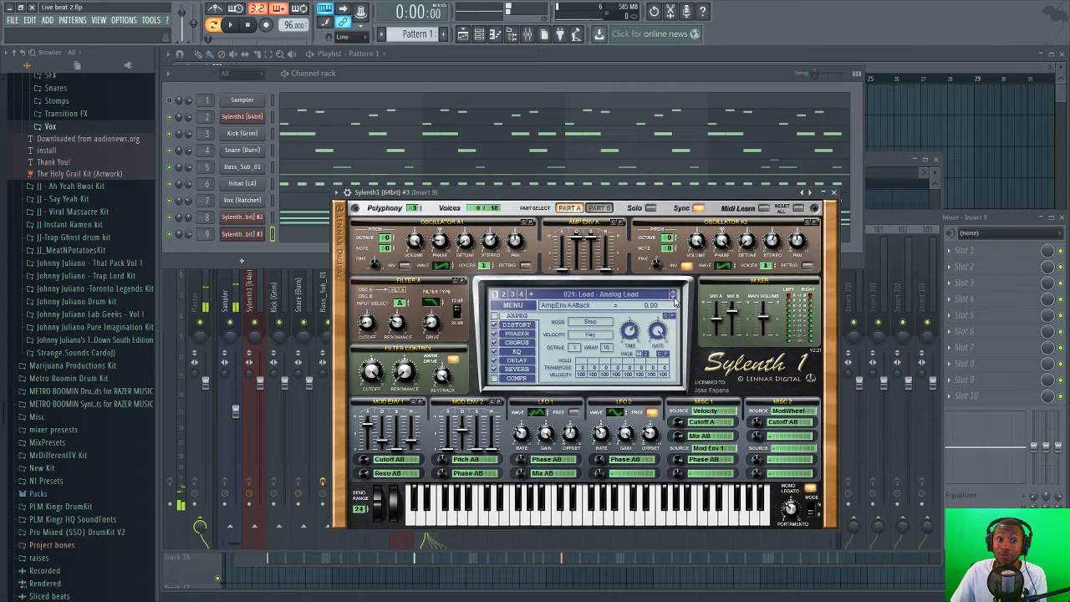
{"action": "left_click", "coordinate": [674, 299]}
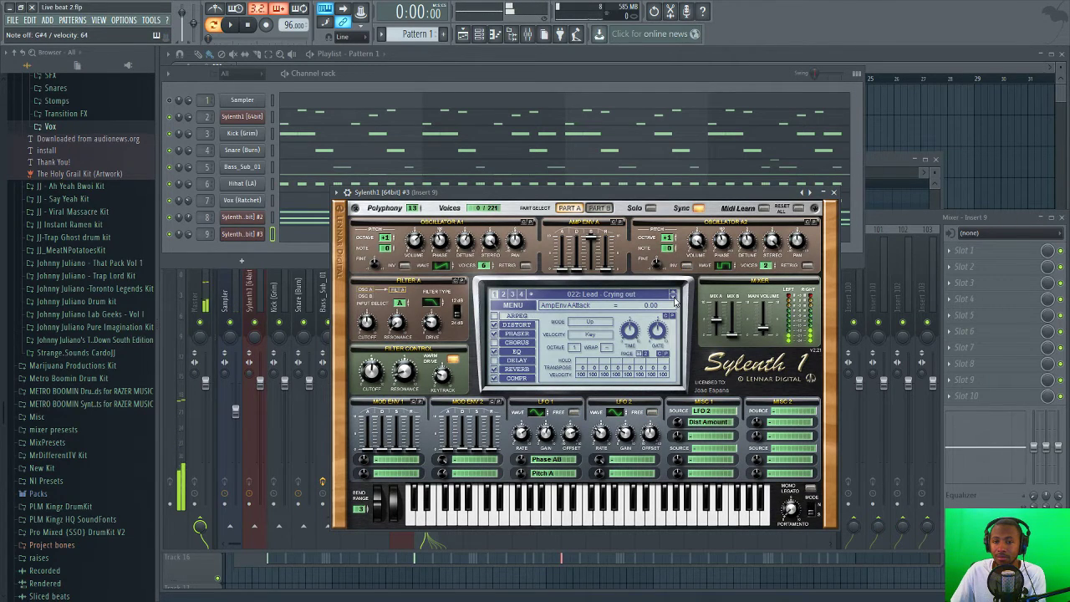
- Mute the kick, snare, bass, hi-hat and vox channels, keeping the Sampler and Sylenth1 channels active
{"action": "right_click", "coordinate": [173, 245]}
{"action": "left_click", "coordinate": [173, 230]}
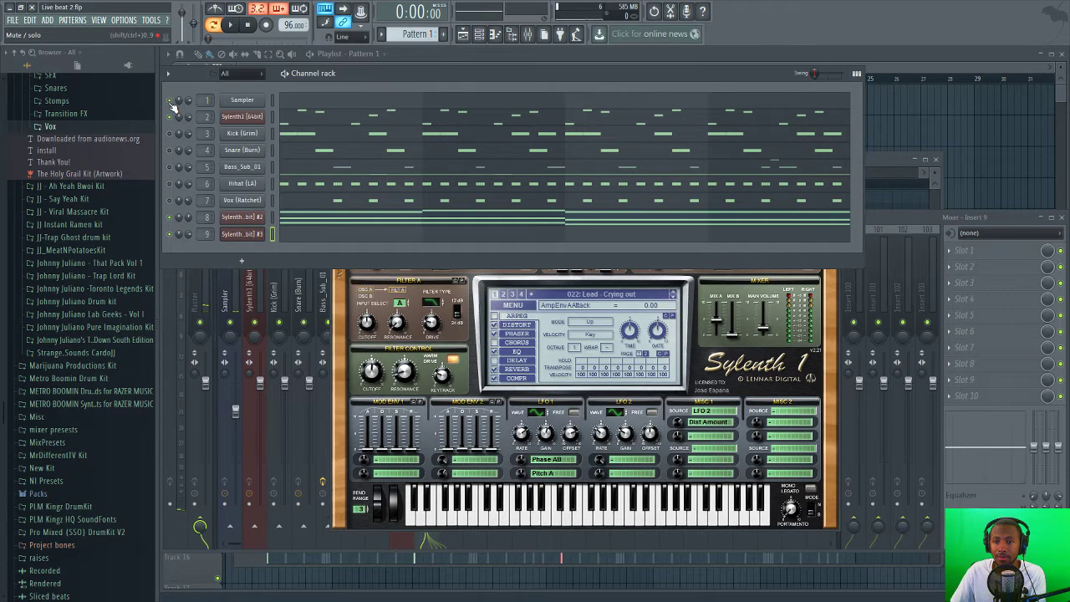
{"action": "left_click", "coordinate": [762, 352]}
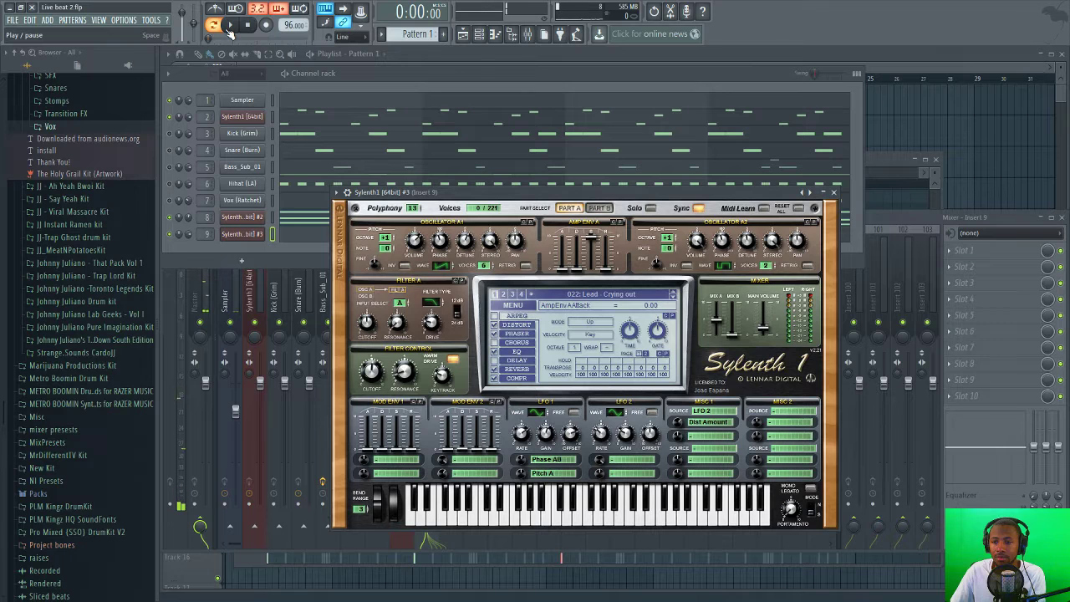
- Play the pattern and audition the following Sylenth1 #3 presets one by one, up to 030: Pad - Analog this way
{"action": "left_click", "coordinate": [231, 26]}
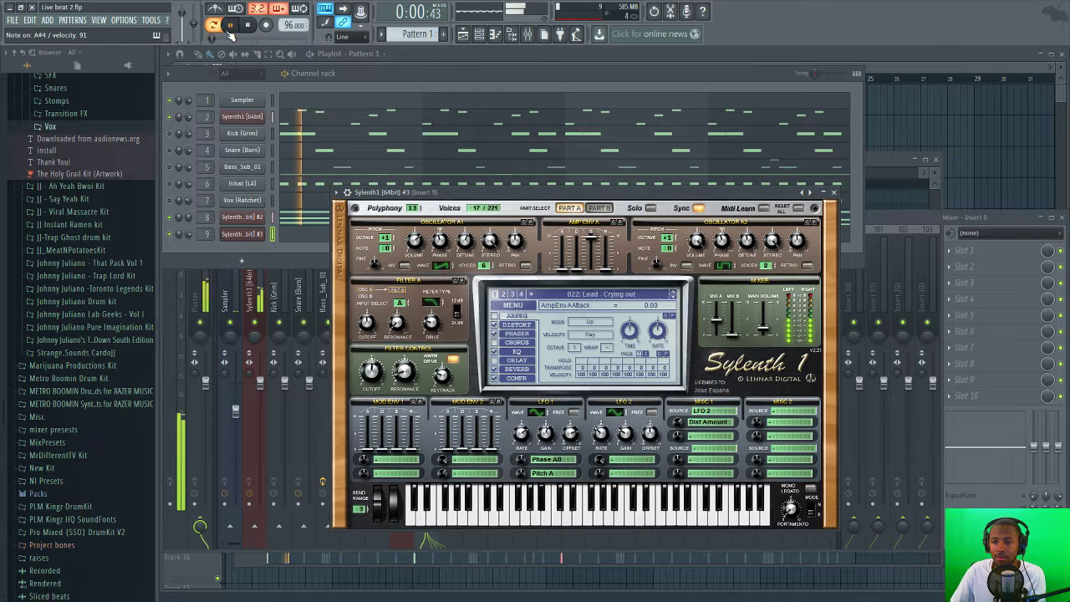
{"action": "left_click", "coordinate": [674, 298]}
{"action": "left_click", "coordinate": [674, 297]}
{"action": "left_click", "coordinate": [674, 298]}
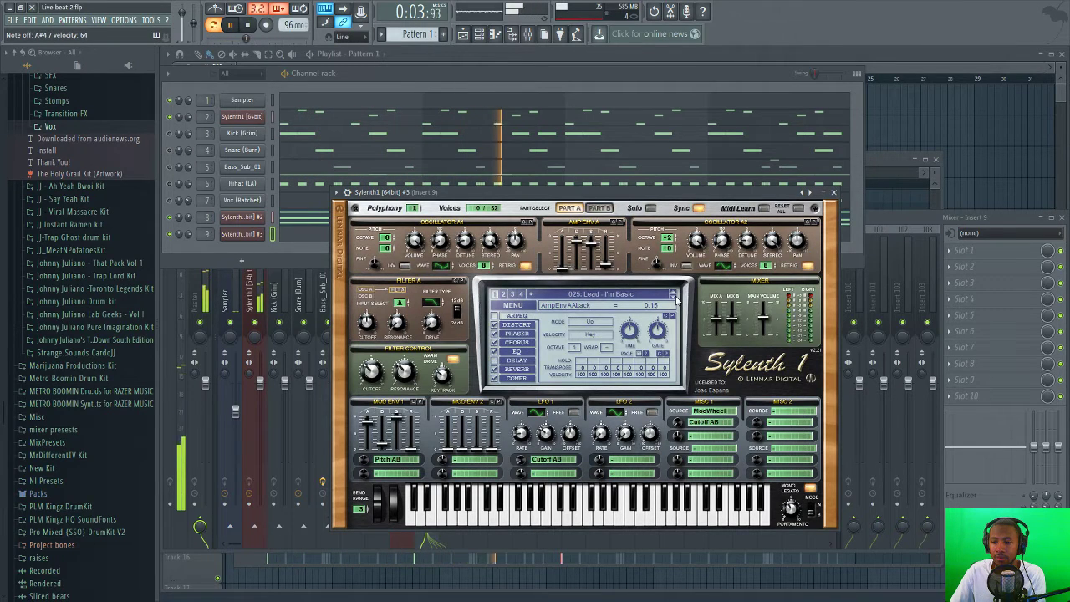
{"action": "left_click", "coordinate": [673, 298]}
{"action": "left_click", "coordinate": [673, 297]}
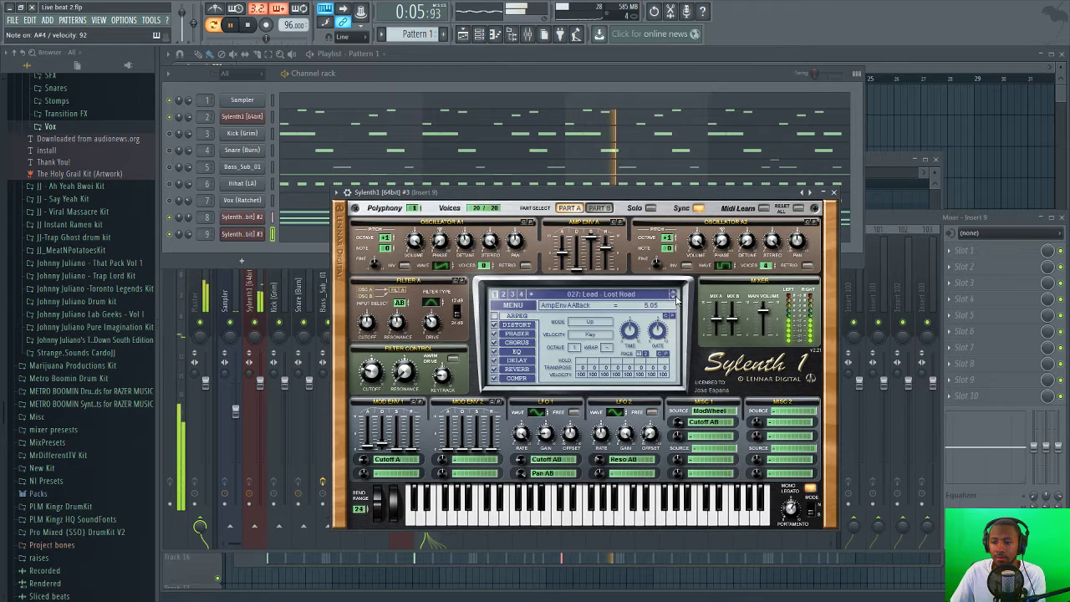
{"action": "left_click", "coordinate": [674, 298]}
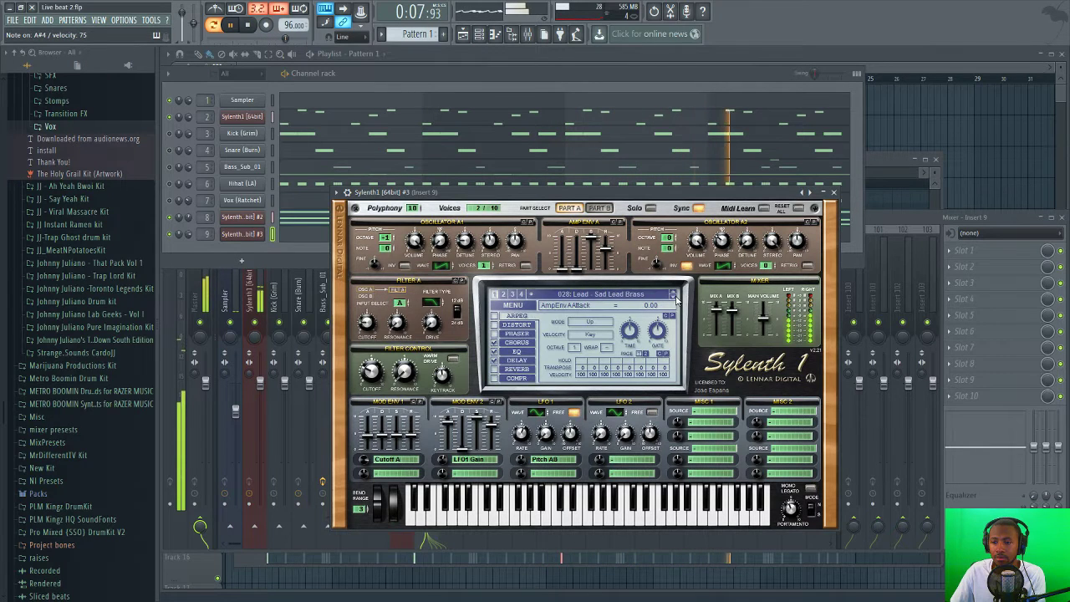
{"action": "left_click", "coordinate": [674, 297]}
{"action": "left_click", "coordinate": [674, 298]}
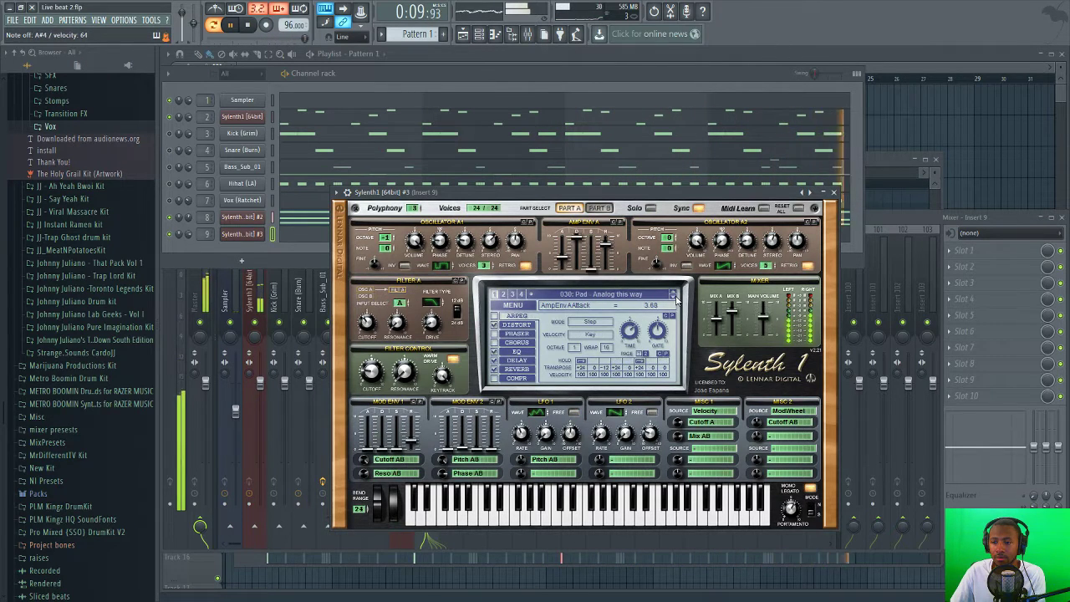
- Switch Sylenth1 #3 back to the preset 022: Lead - Crying out
{"action": "left_click", "coordinate": [586, 295]}
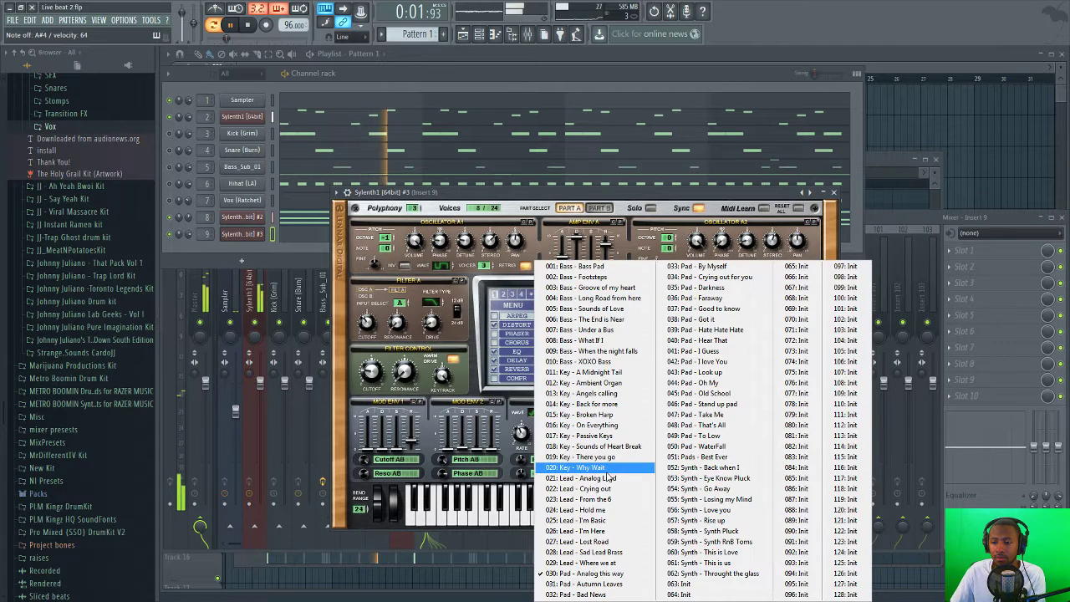
{"action": "left_click", "coordinate": [604, 488]}
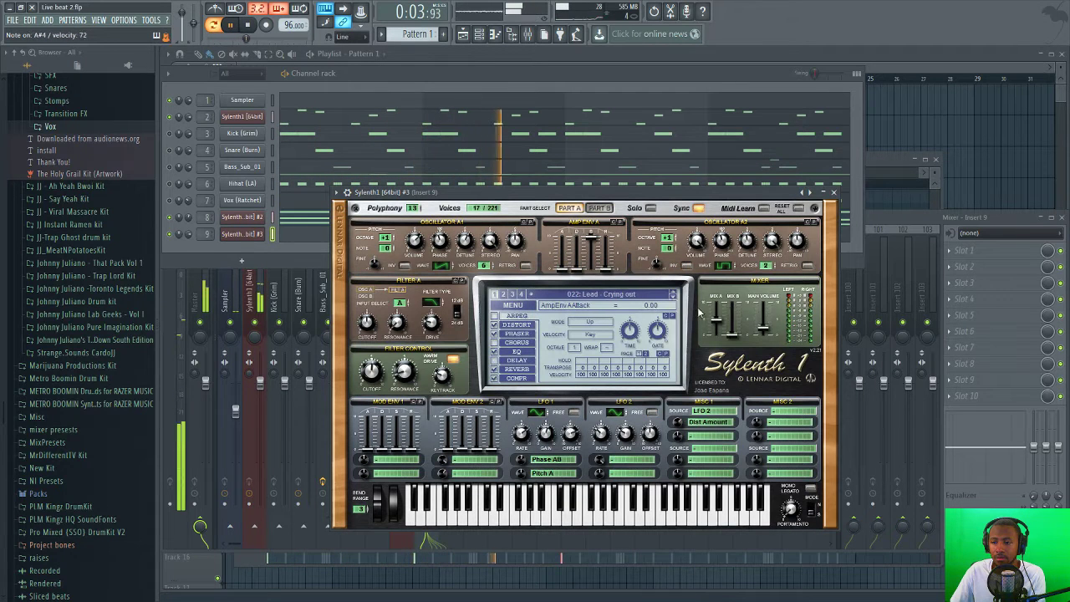
{"action": "key", "text": "F6"}
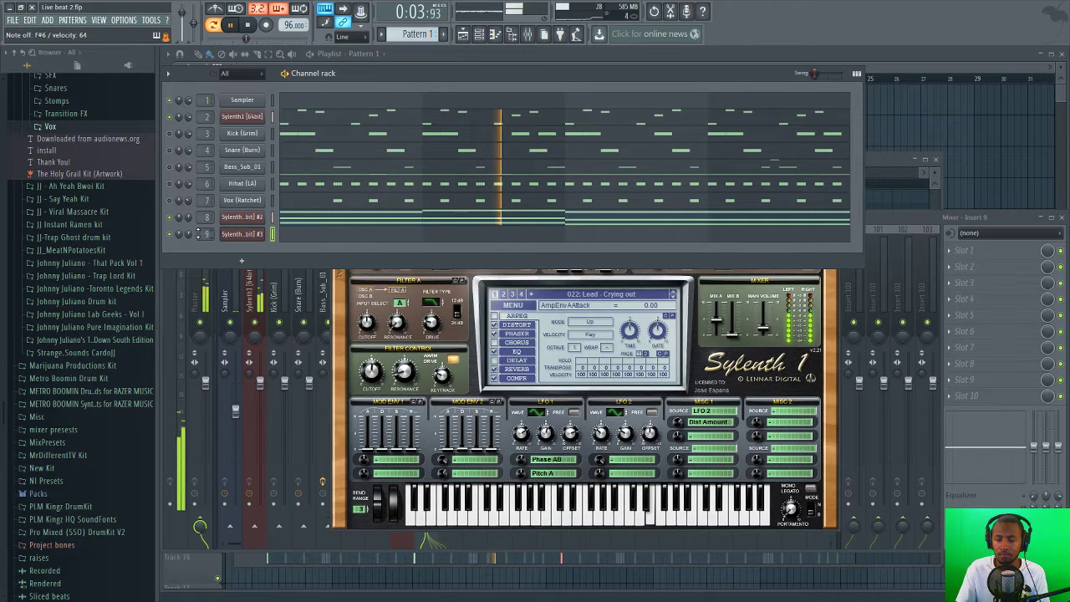
- Set the portamento time to about 2.3 and turn on Mono Legato in Sylenth1 #3, ending playback
{"action": "left_click_drag", "start_coordinate": [790, 506], "coordinate": [787, 485]}
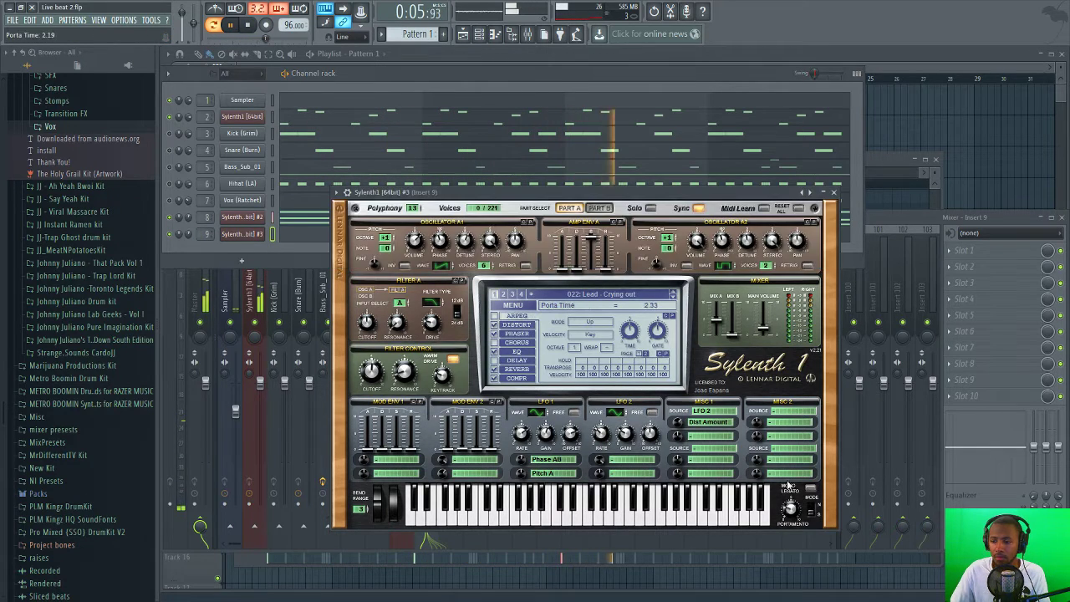
{"action": "left_click", "coordinate": [809, 488]}
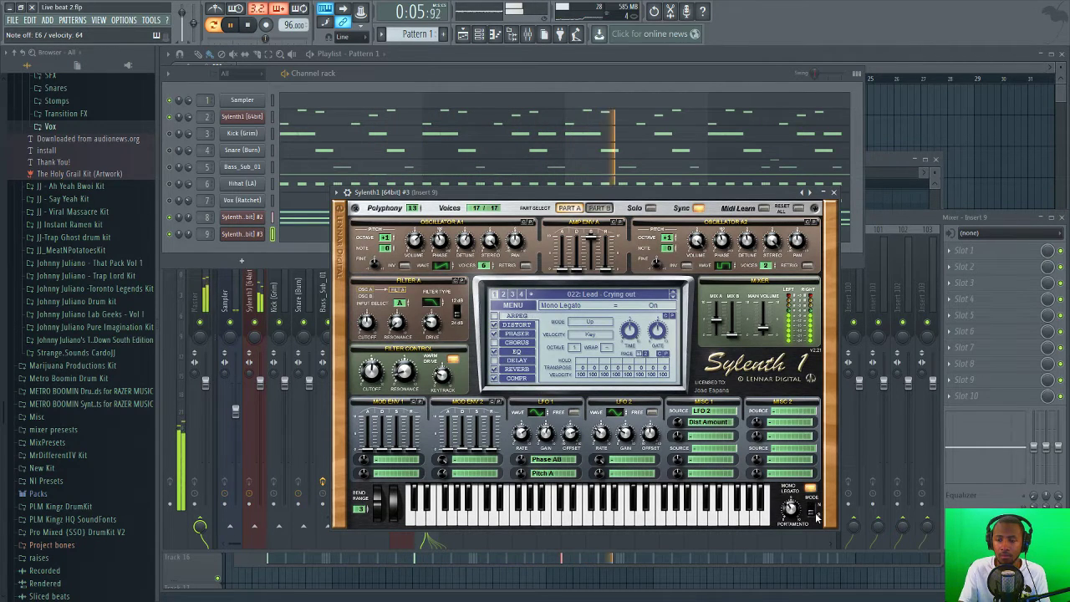
{"action": "left_click", "coordinate": [255, 26]}
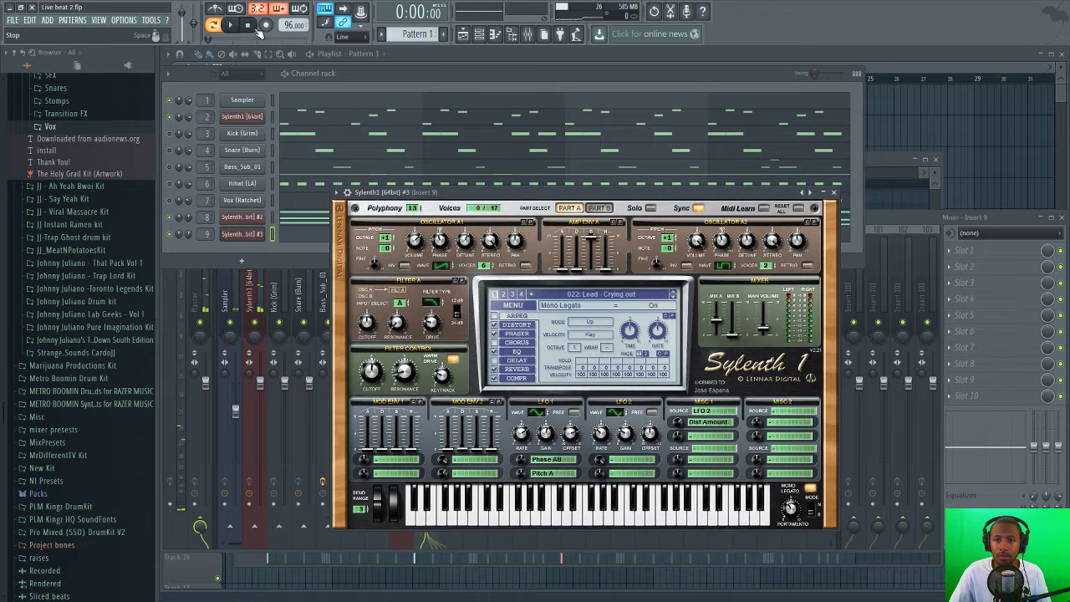
- Record a lead melody with Sylenth1 #3 over the looping four-bar pattern
{"action": "left_click", "coordinate": [265, 26]}
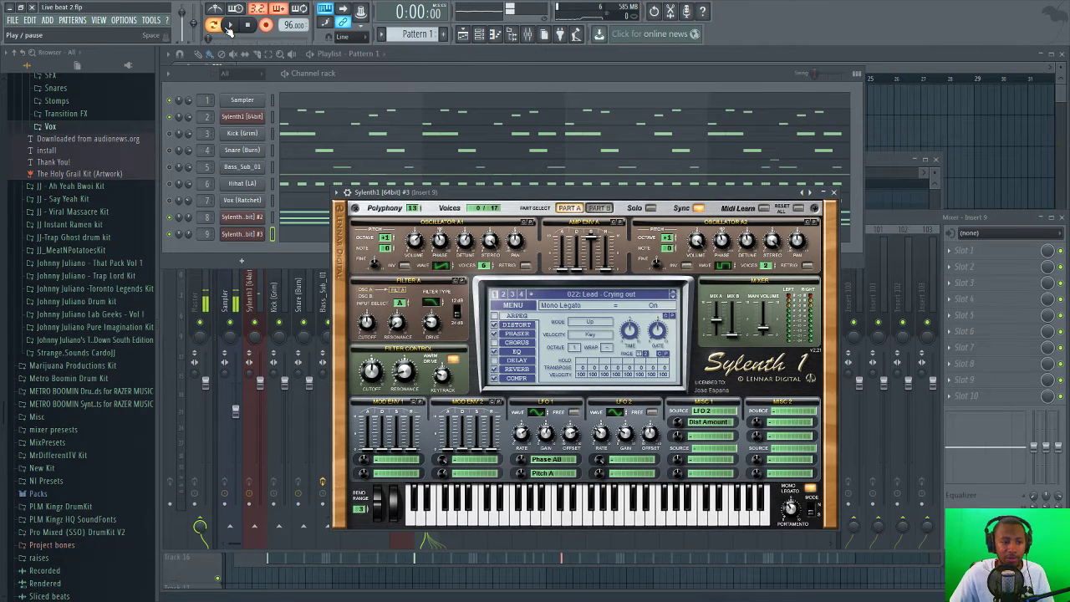
{"action": "left_click", "coordinate": [231, 26]}
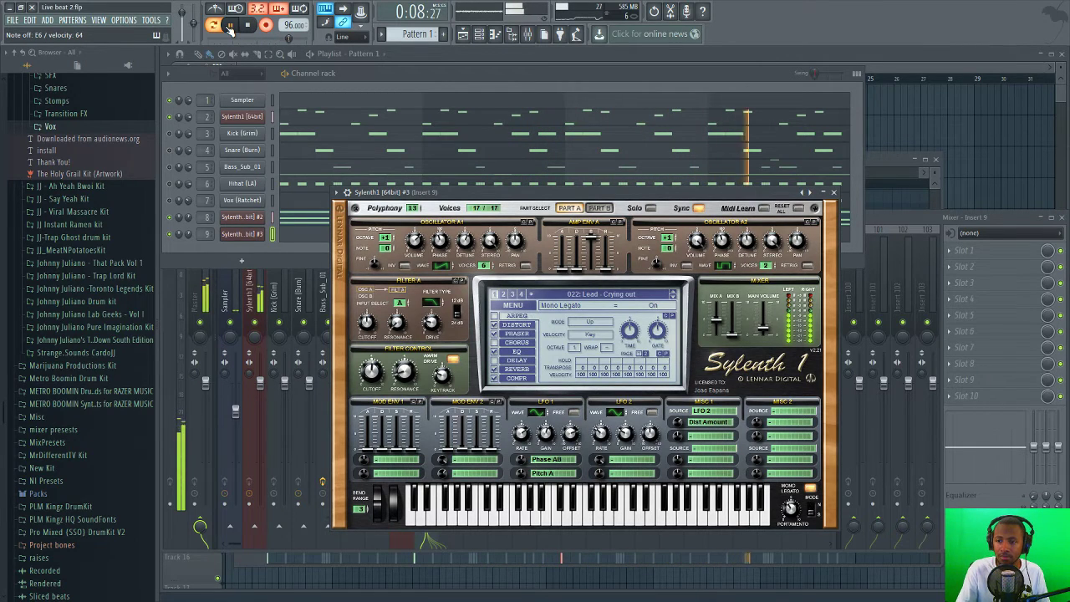
{"action": "left_click", "coordinate": [231, 25]}
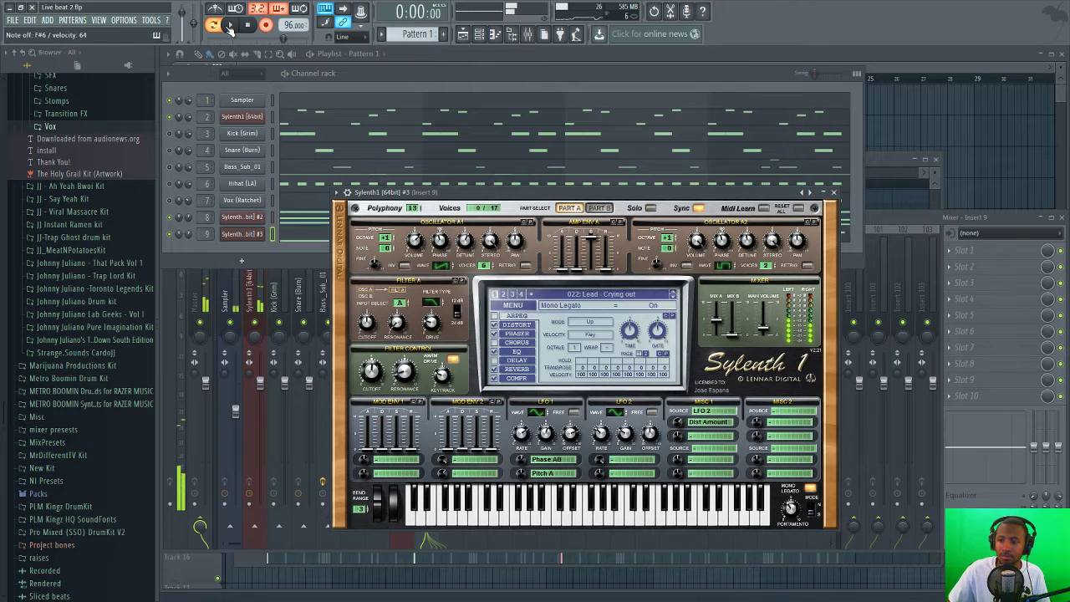
- Open the recorded Sylenth1 #3 melody in the piano roll and quantize its notes
{"action": "left_click", "coordinate": [397, 72]}
{"action": "left_click", "coordinate": [436, 240]}
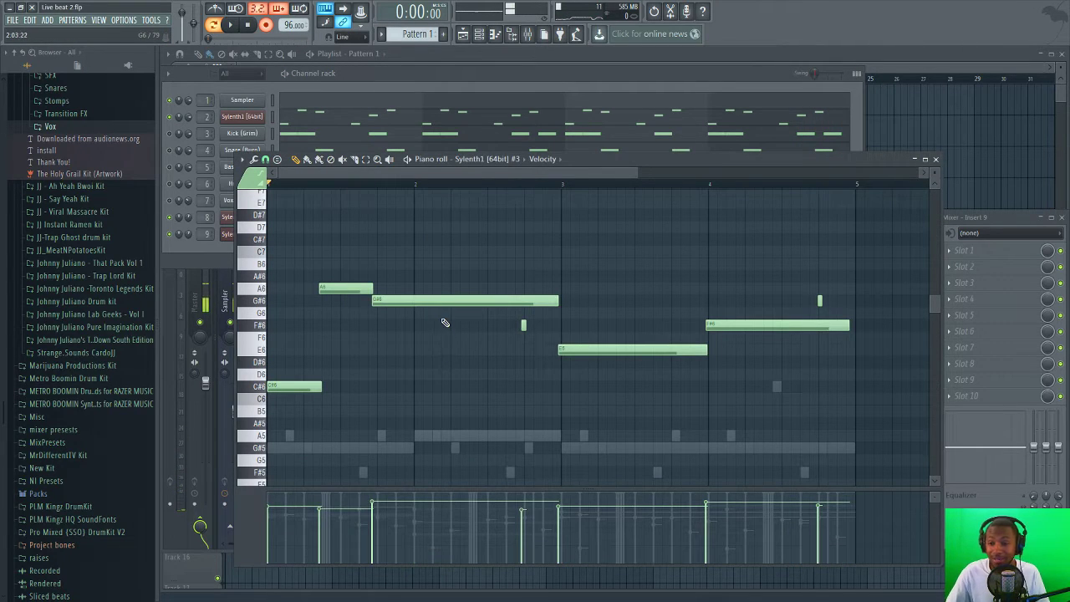
{"action": "key", "text": "ctrl+q"}
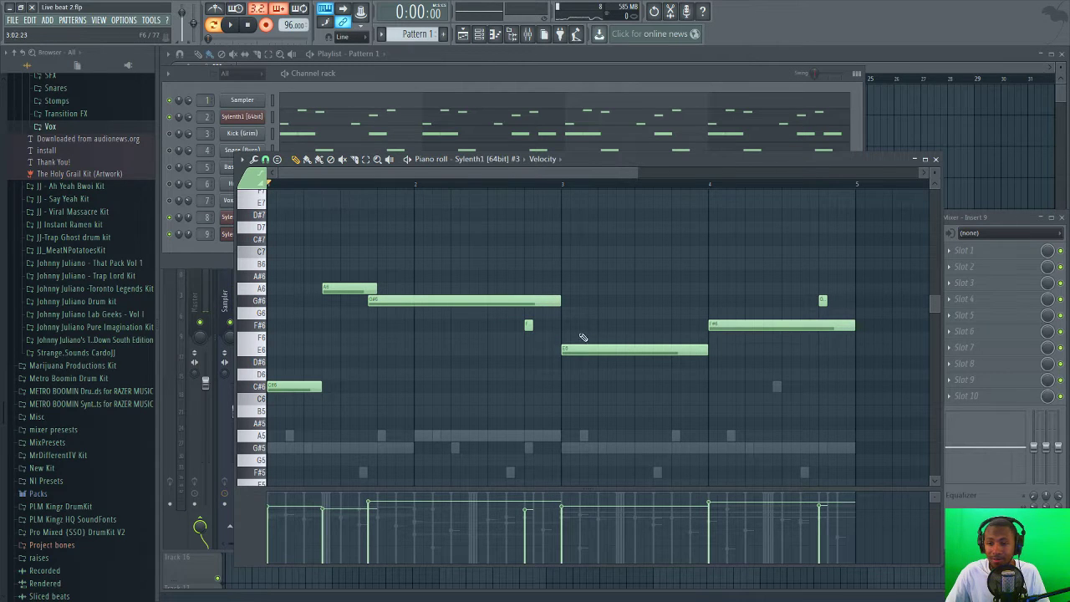
- Listen to the quantized melody and try moving the long G#6 note one grid step earlier
{"action": "key", "text": "space"}
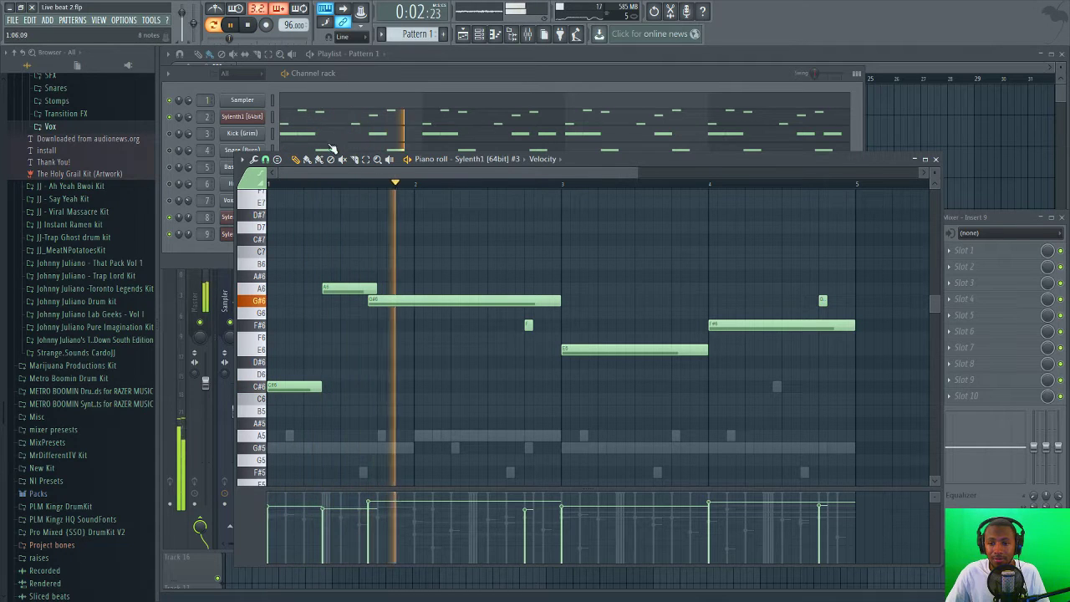
{"action": "key", "text": "space"}
{"action": "key", "text": "space"}
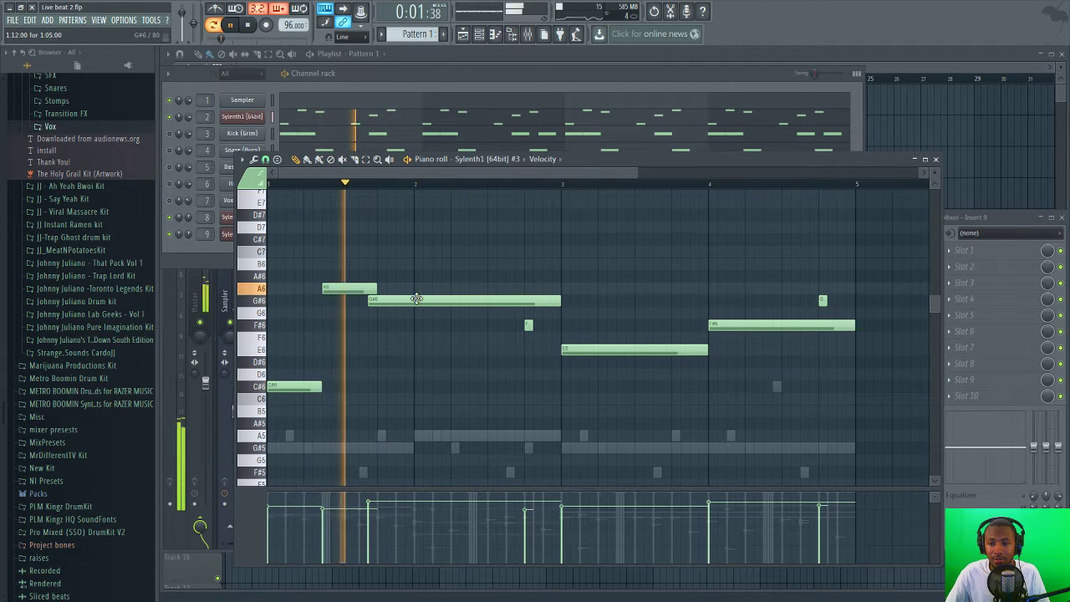
{"action": "key", "text": "space"}
{"action": "left_click_drag", "start_coordinate": [417, 299], "coordinate": [407, 298]}
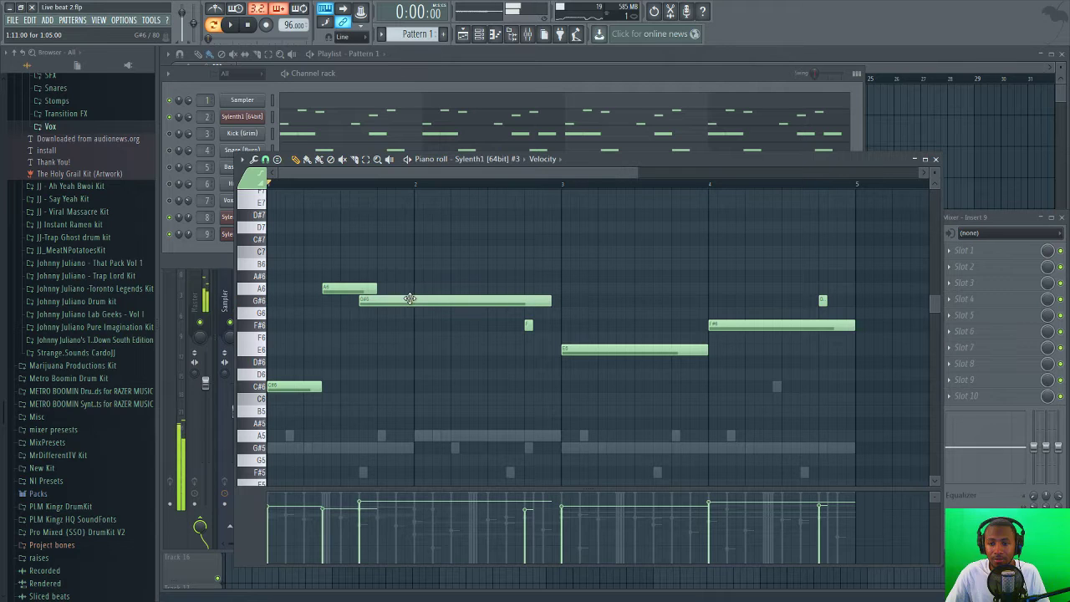
- Move the long G#6 note to start where the A6 note ends, and trim its end to the start of bar 3
{"action": "key", "text": "space"}
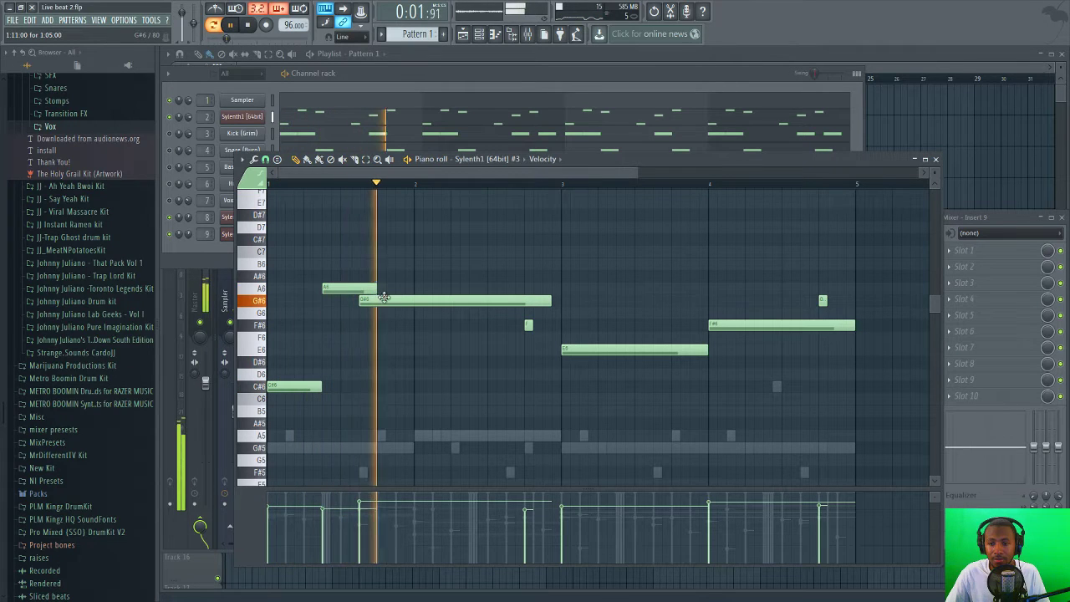
{"action": "key", "text": "space"}
{"action": "left_click_drag", "start_coordinate": [380, 300], "coordinate": [399, 301]}
{"action": "key", "text": "space"}
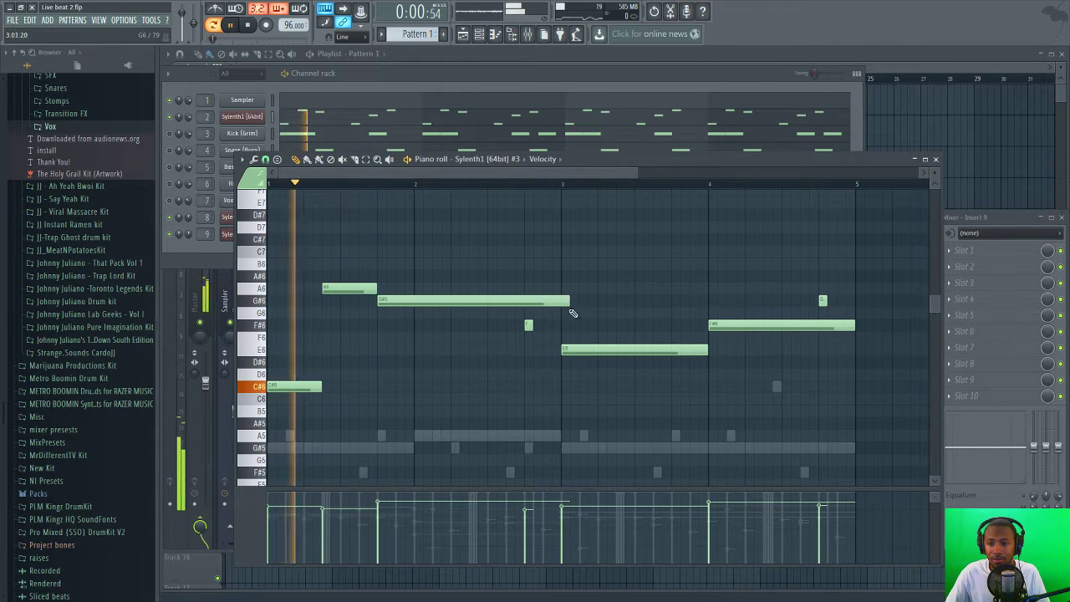
{"action": "left_click_drag", "start_coordinate": [572, 311], "coordinate": [565, 311]}
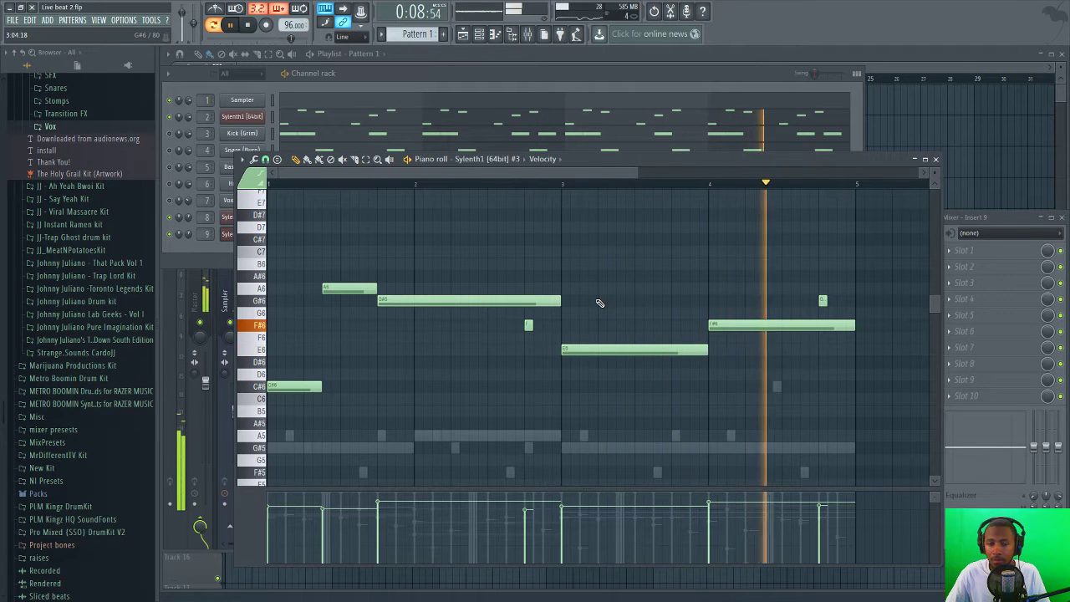
- Open the Sylenth1 #3 lead while the pattern plays and set oscillator A2's wave to Triangle
{"action": "left_click", "coordinate": [553, 77]}
{"action": "key", "text": "space"}
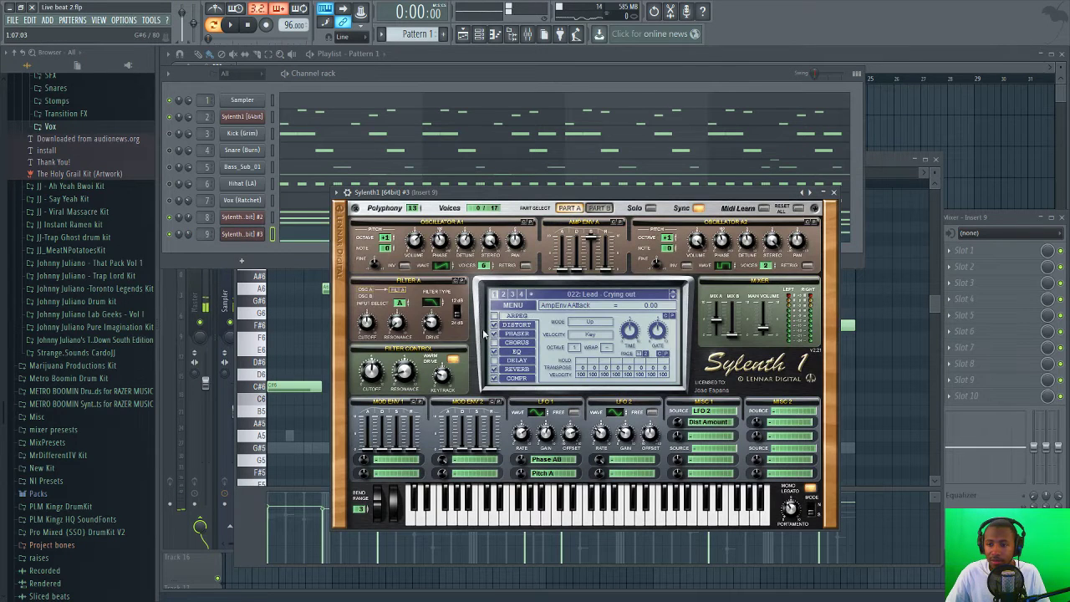
{"action": "key", "text": "space"}
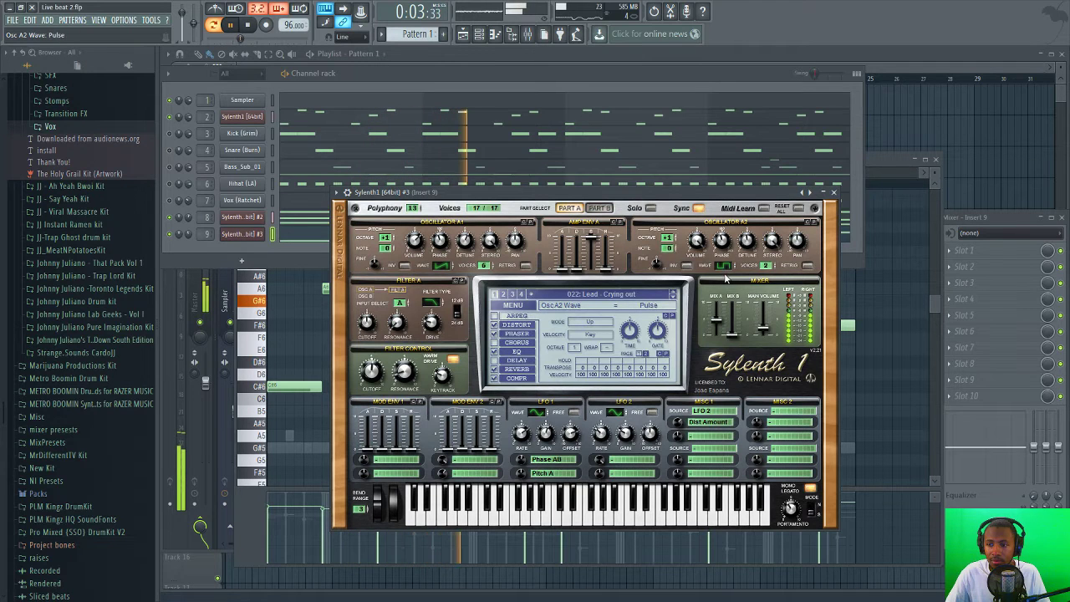
{"action": "left_click_drag", "start_coordinate": [726, 280], "coordinate": [726, 286]}
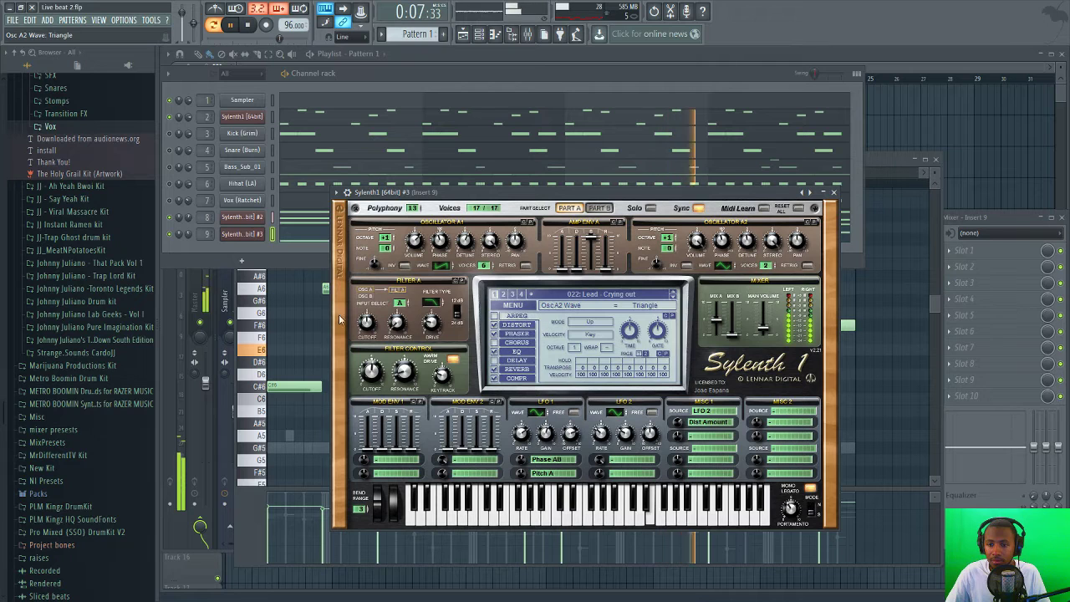
- Set the Sylenth1 #3 lead's filter A cutoff to 78.86 Hz and adjust the synth's channel volume against the playing pattern
{"action": "left_click", "coordinate": [179, 233]}
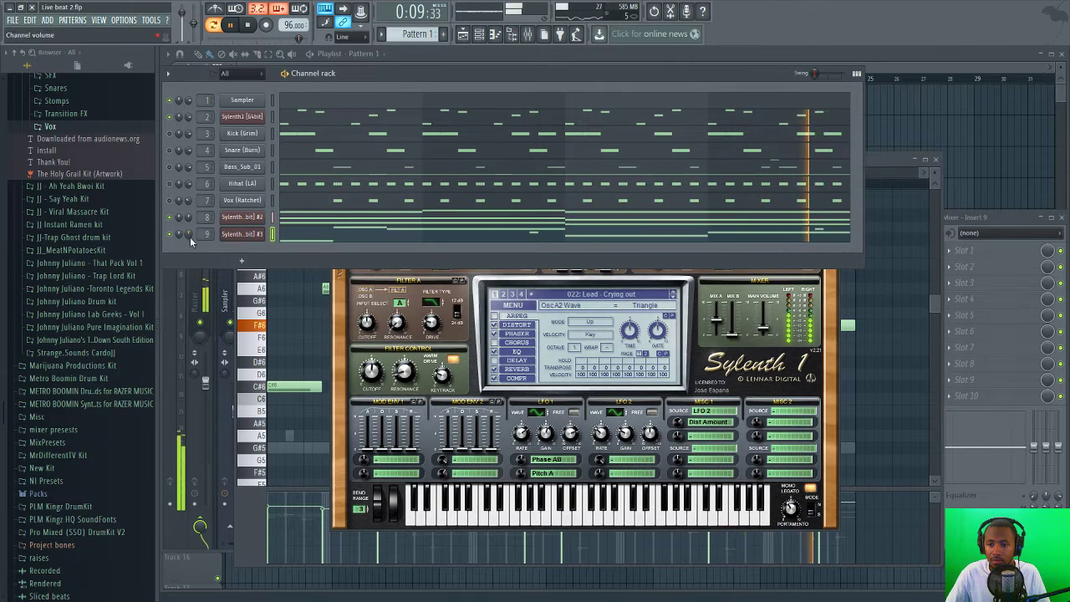
{"action": "left_click", "coordinate": [373, 346]}
{"action": "left_click_drag", "start_coordinate": [374, 347], "coordinate": [377, 337]}
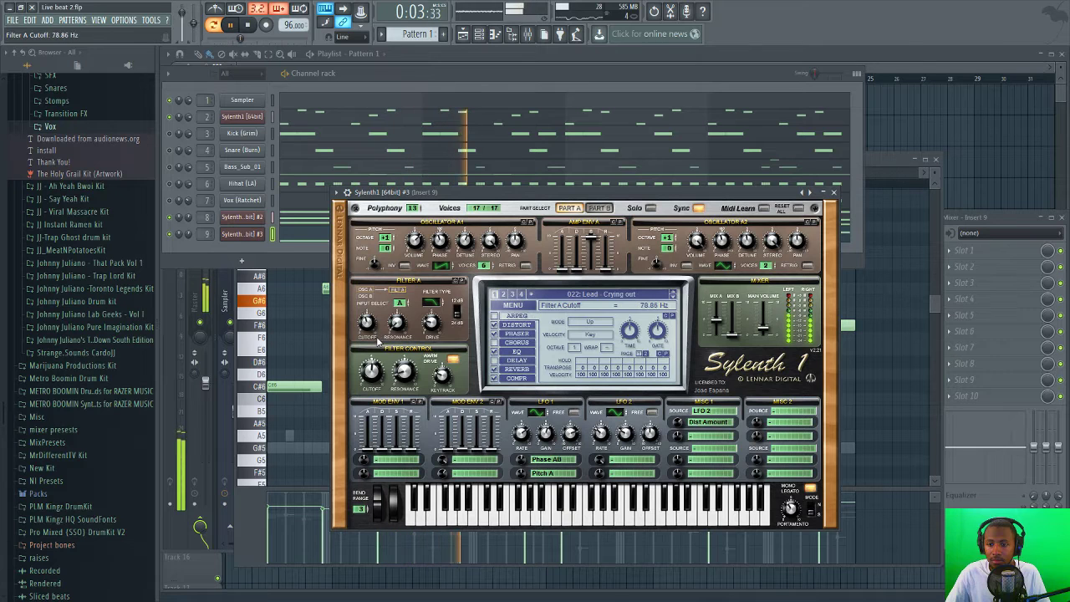
{"action": "left_click", "coordinate": [179, 234]}
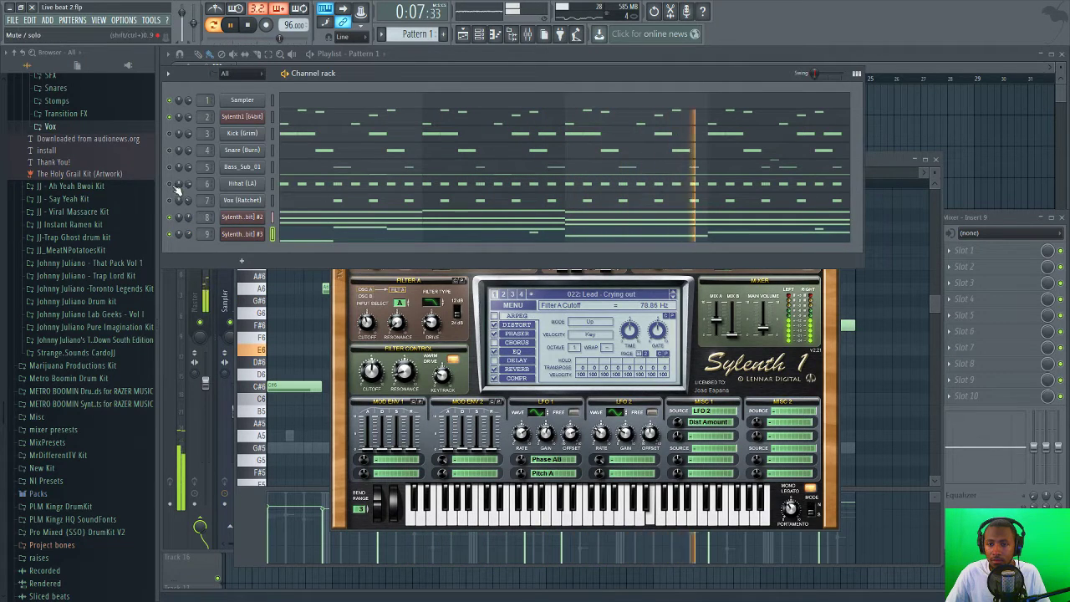
{"action": "left_click_drag", "start_coordinate": [188, 218], "coordinate": [188, 211]}
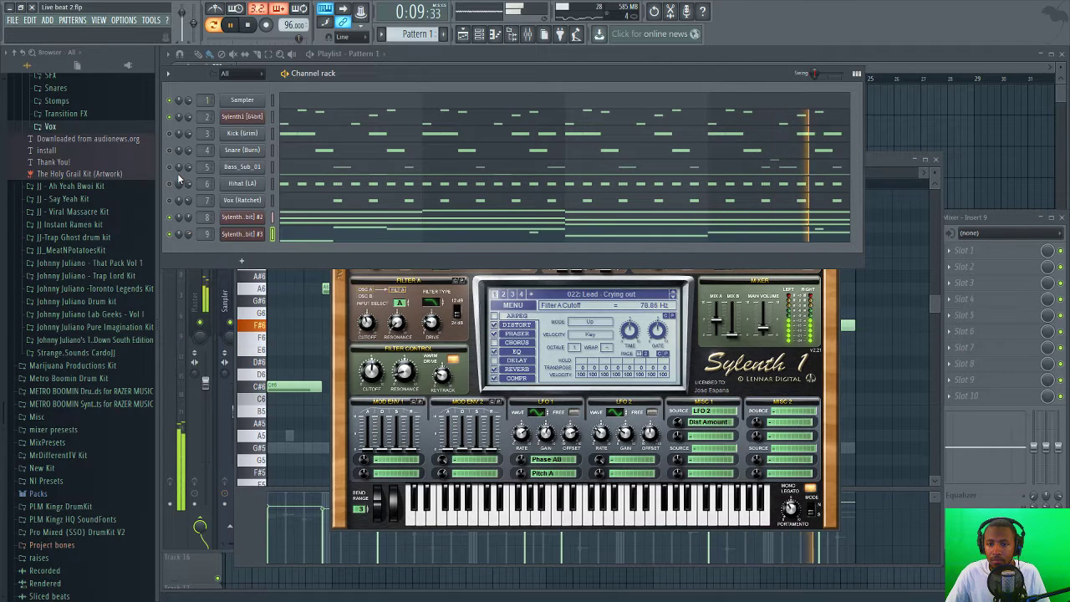
{"action": "key", "text": "space"}
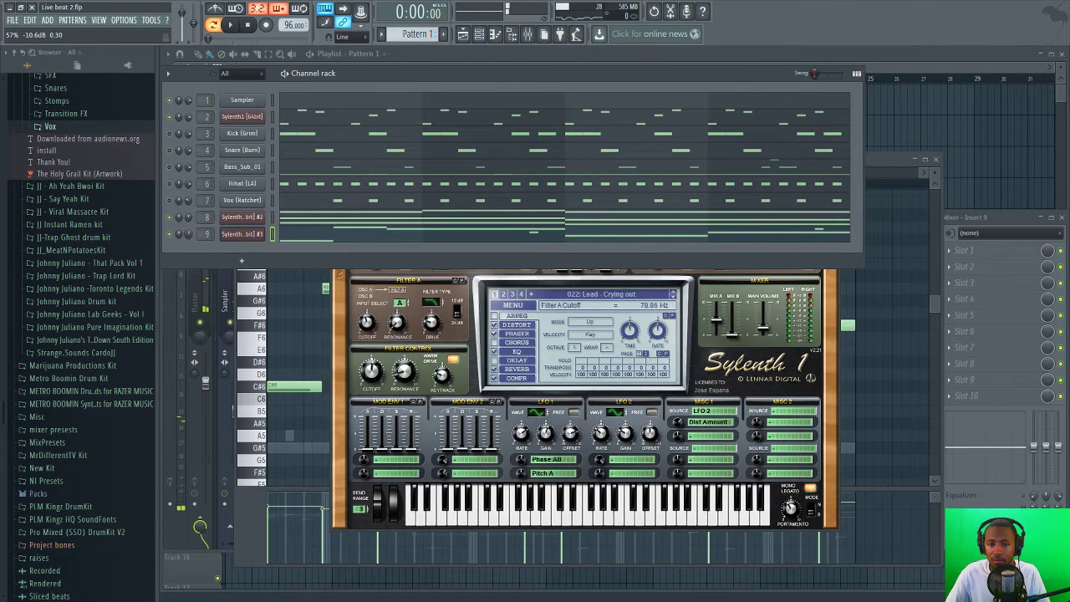
- Select all channels and route them to consecutive mixer tracks starting from track 1
{"action": "left_click", "coordinate": [1018, 223]}
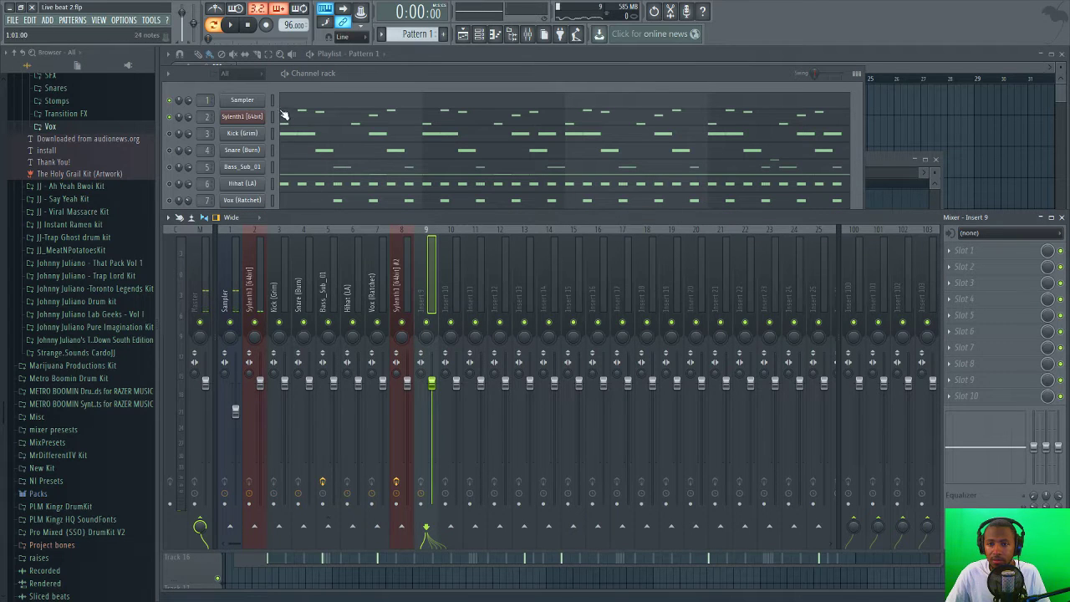
{"action": "left_click", "coordinate": [272, 101]}
{"action": "left_click", "coordinate": [226, 297]}
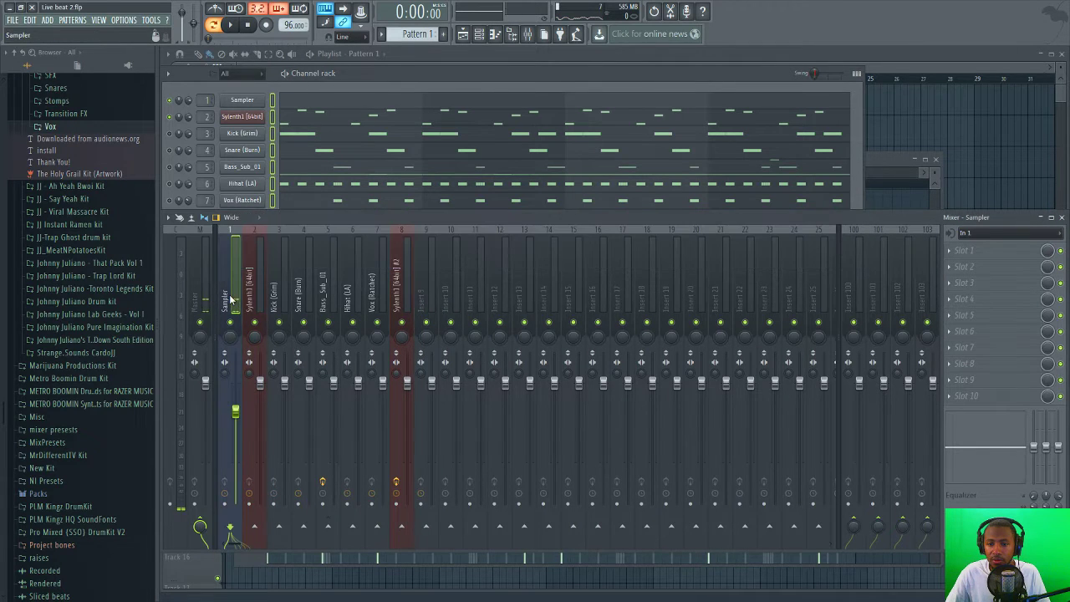
{"action": "right_click", "coordinate": [229, 294]}
{"action": "left_click", "coordinate": [396, 296]}
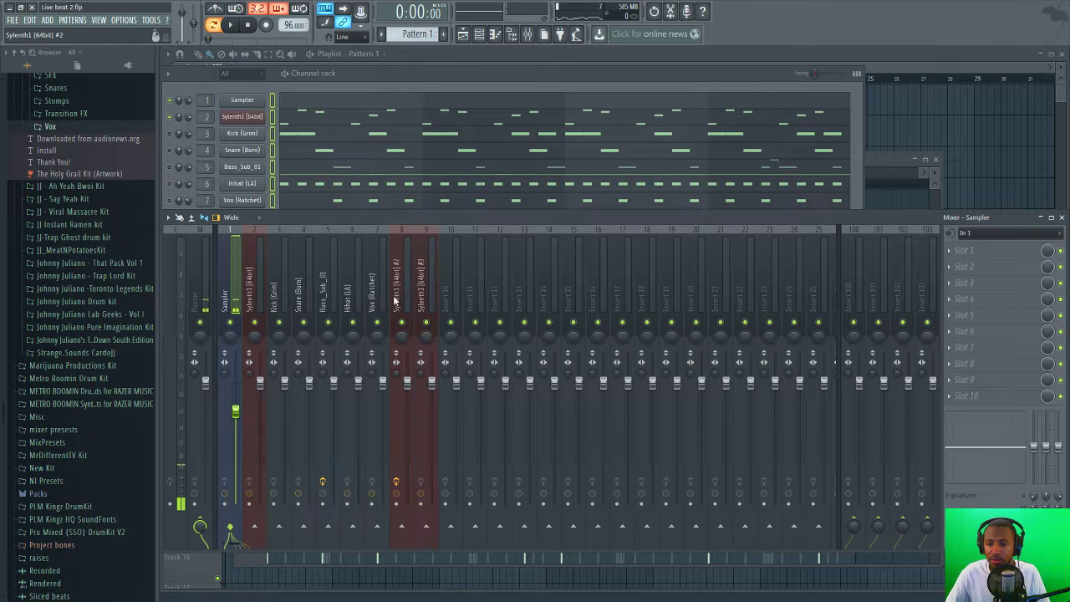
- Load Fruity Parametric EQ 2 in slot 1 of the Sylenth1 #3 mixer track, with high-pass and low-pass outer bands
{"action": "left_click", "coordinate": [431, 291]}
{"action": "left_click", "coordinate": [1002, 253]}
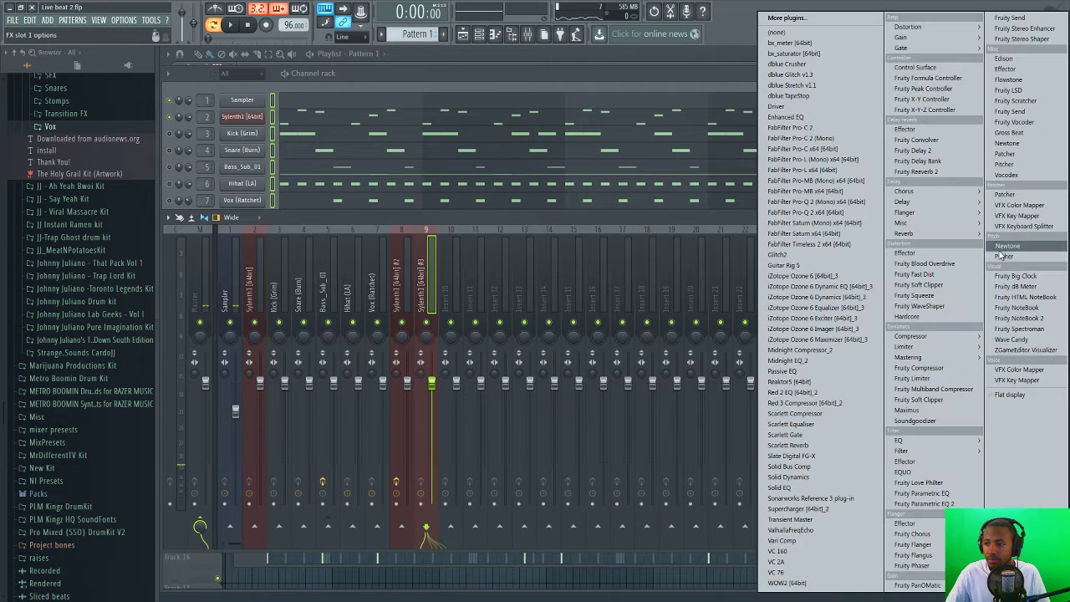
{"action": "left_click", "coordinate": [963, 504]}
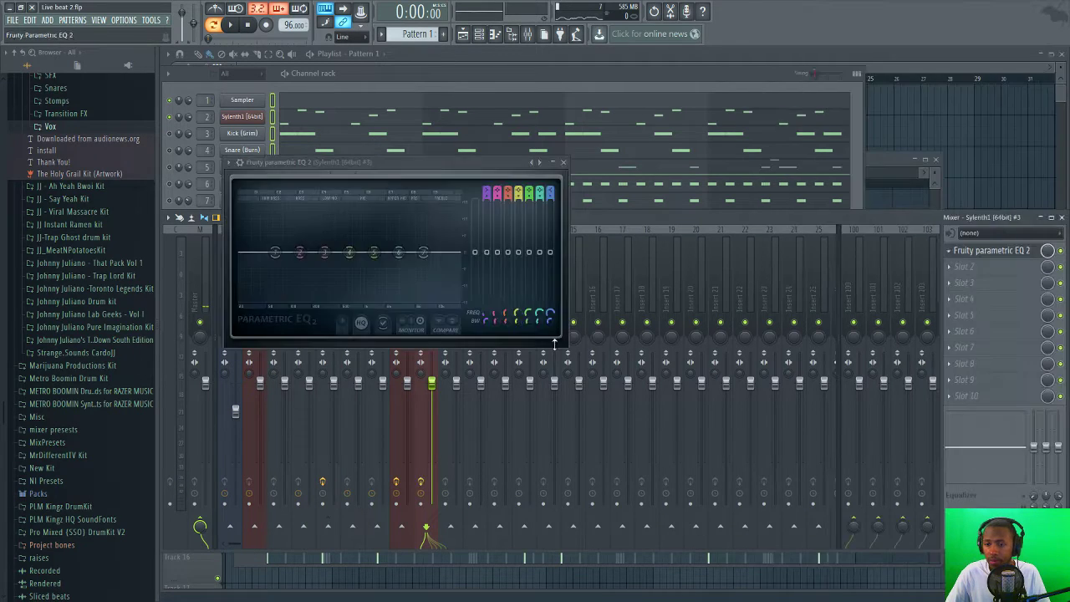
{"action": "left_click_drag", "start_coordinate": [385, 194], "coordinate": [702, 228]}
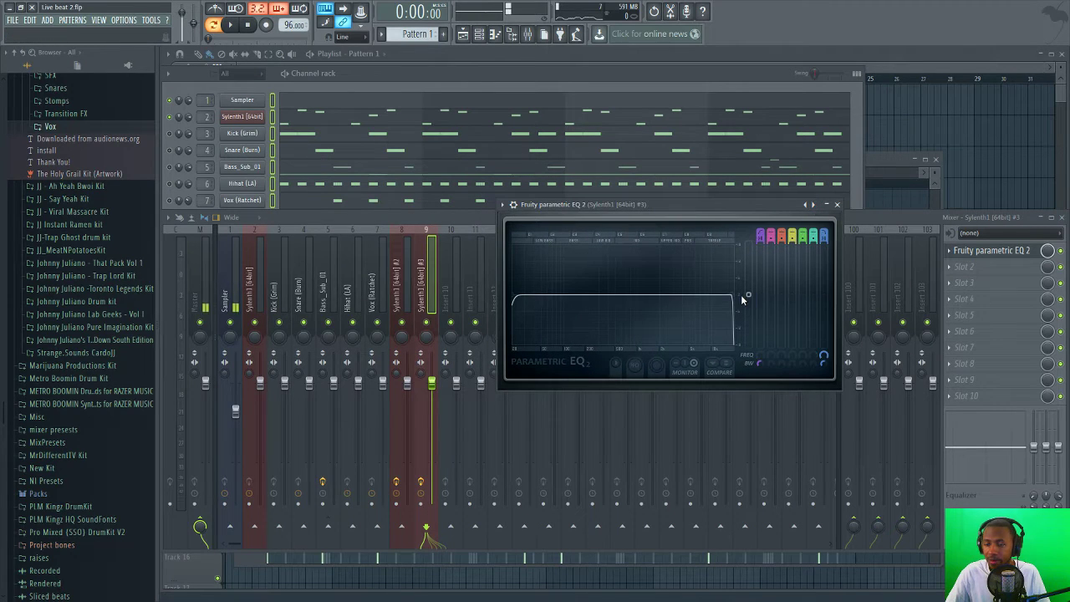
- Narrow the Sylenth1 #3 lead's EQ during playback by raising the high-pass band and lowering the low-pass band to 3607 Hz
{"action": "key", "text": "space"}
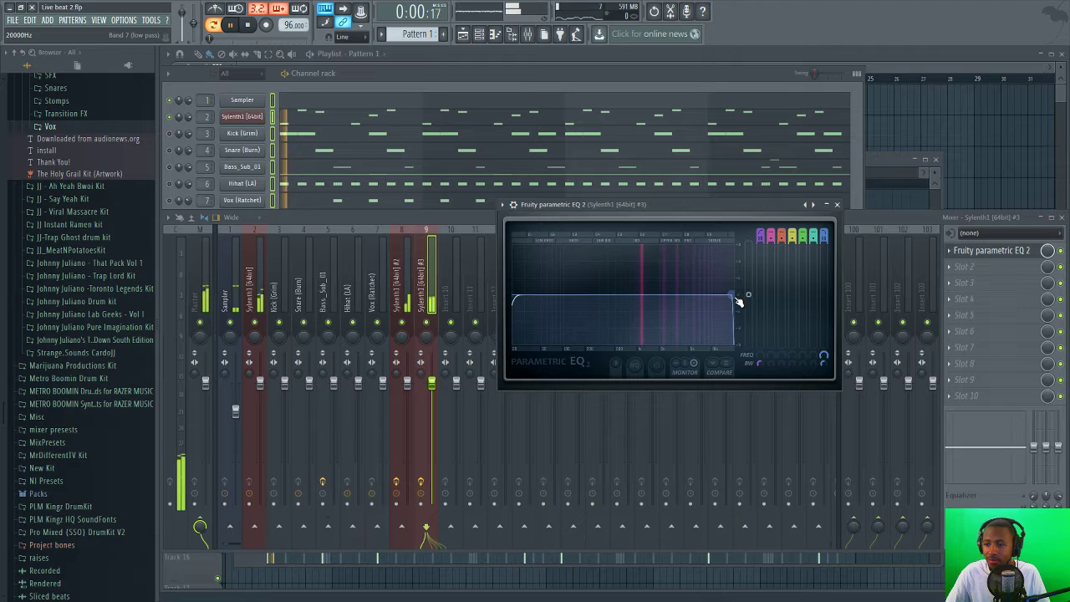
{"action": "left_click_drag", "start_coordinate": [740, 303], "coordinate": [704, 297]}
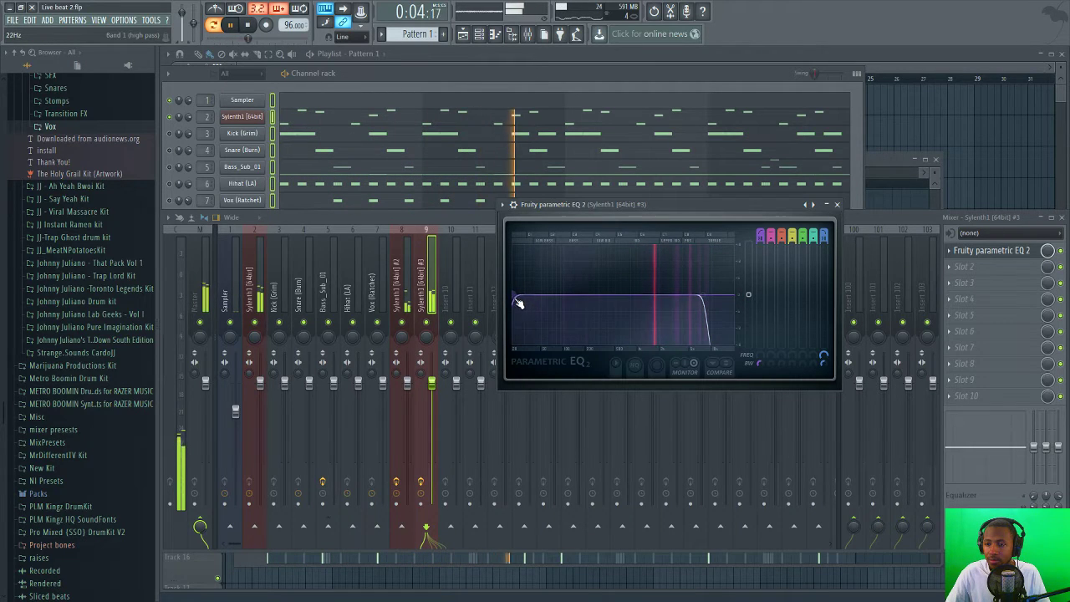
{"action": "left_click_drag", "start_coordinate": [513, 298], "coordinate": [673, 297]}
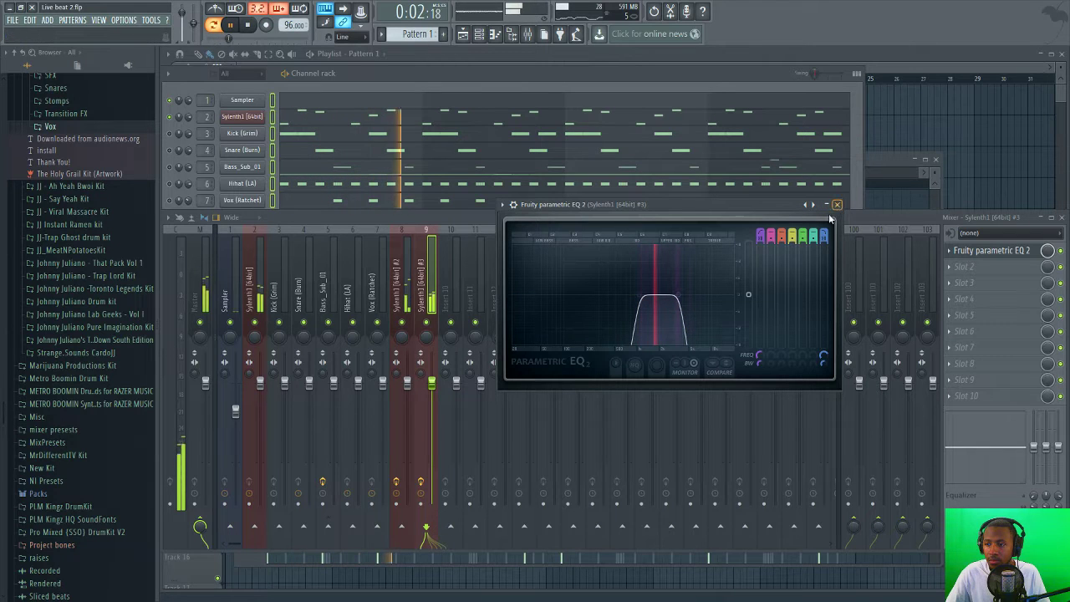
{"action": "left_click_drag", "start_coordinate": [679, 297], "coordinate": [685, 295]}
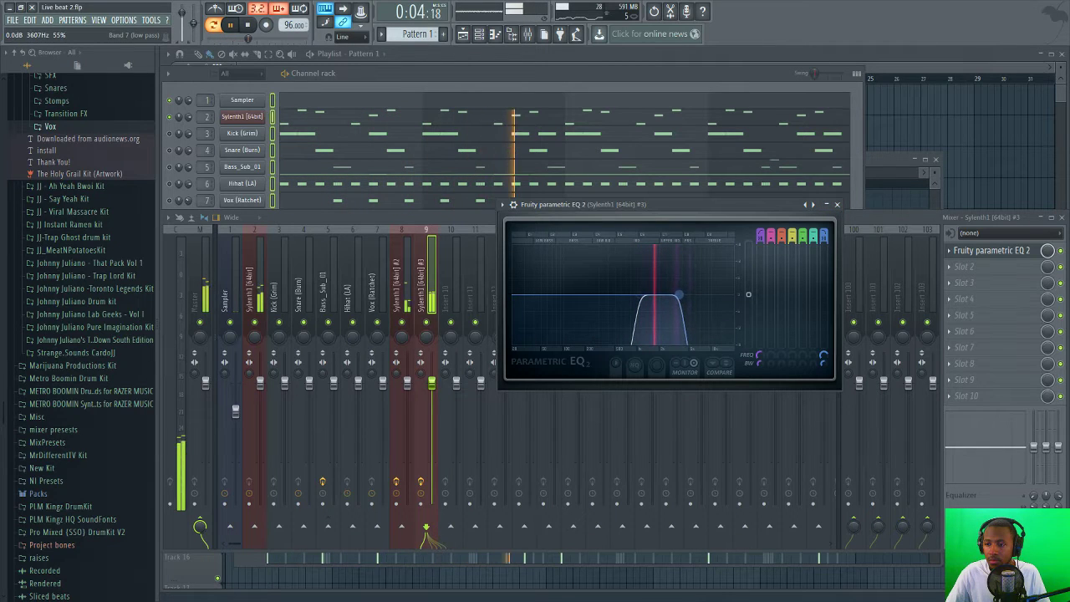
{"action": "left_click", "coordinate": [837, 204]}
- Return to the channel rack and unmute the kick, snare, bass, hi-hat and vox channels to hear the full pattern
{"action": "key", "text": "F5"}
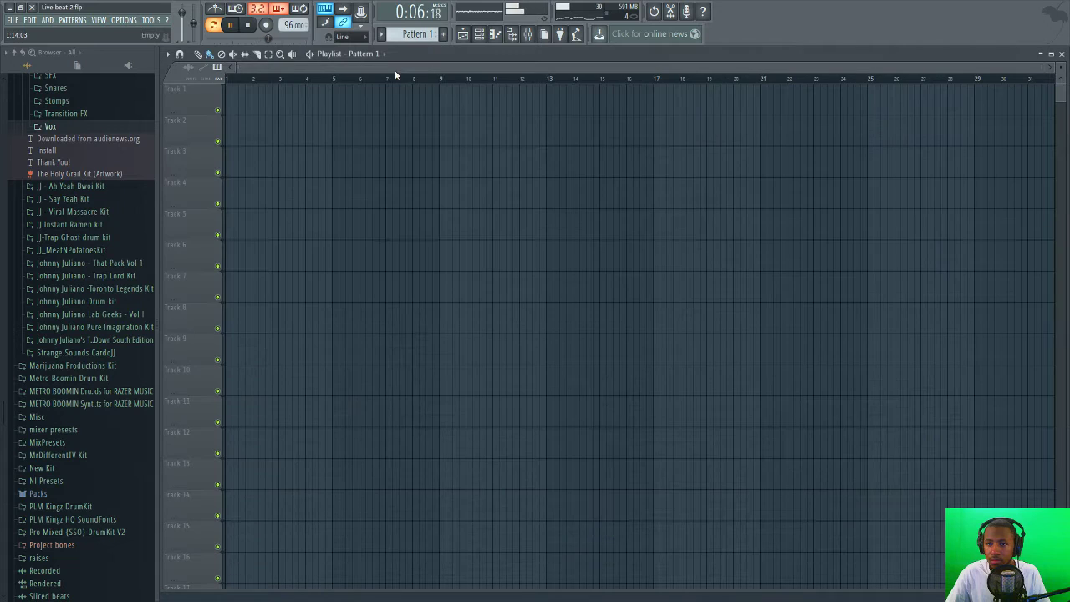
{"action": "left_click", "coordinate": [489, 38]}
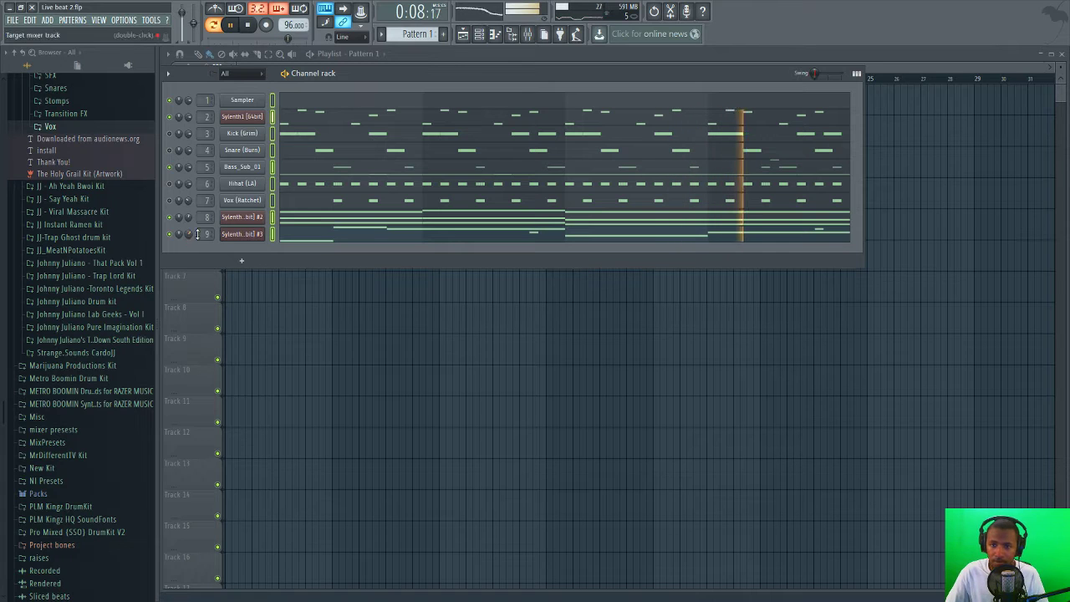
{"action": "left_click", "coordinate": [170, 150]}
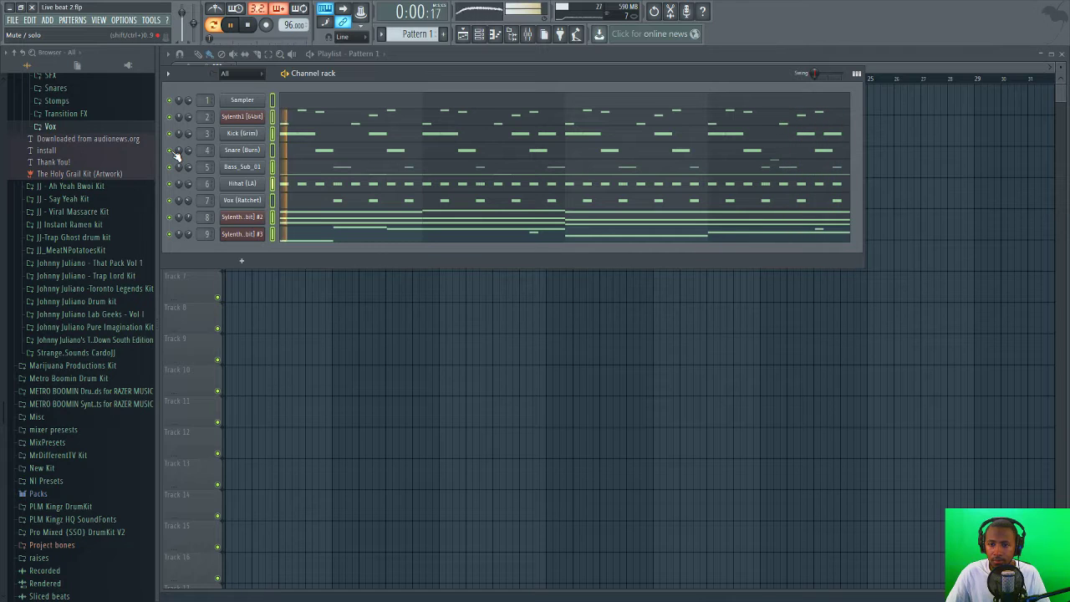
{"action": "left_click", "coordinate": [479, 33]}
{"action": "left_click", "coordinate": [479, 34]}
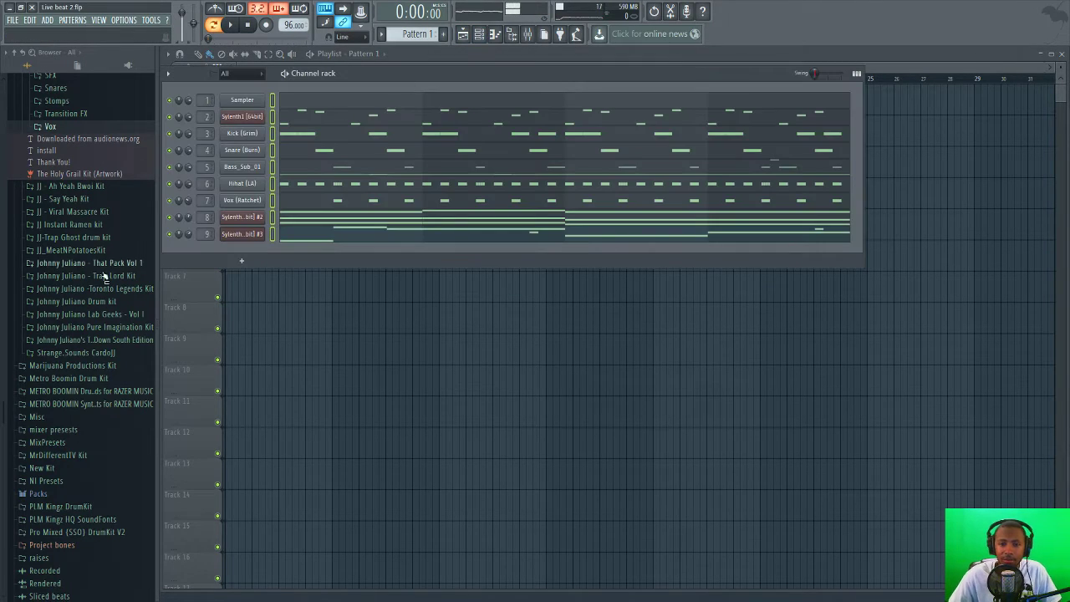
- Check the samples in the kit's Vox folder and save the project
{"action": "left_click", "coordinate": [51, 126]}
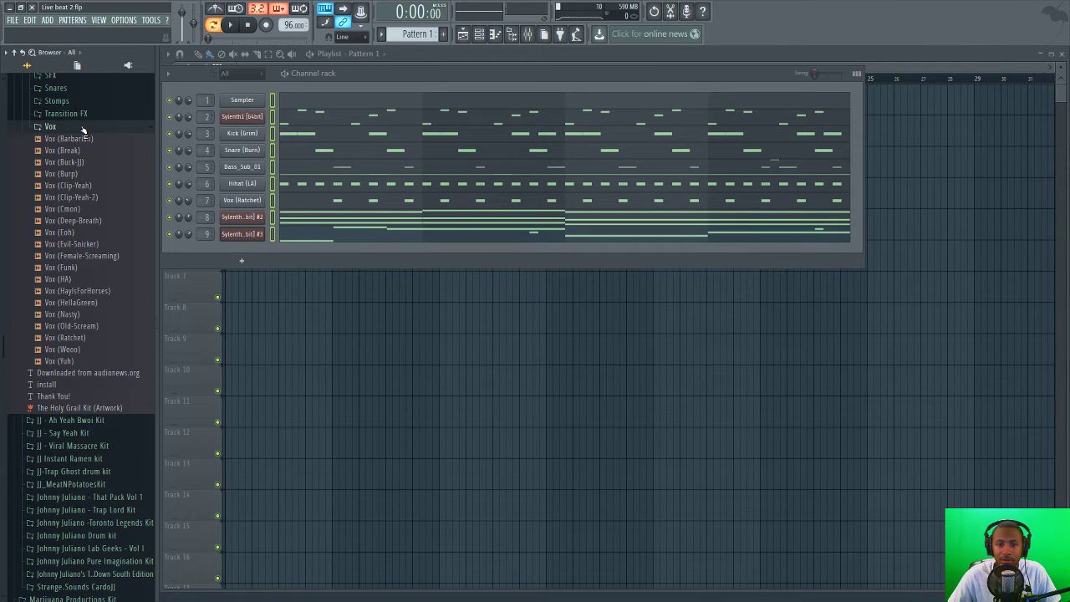
{"action": "left_click", "coordinate": [51, 127]}
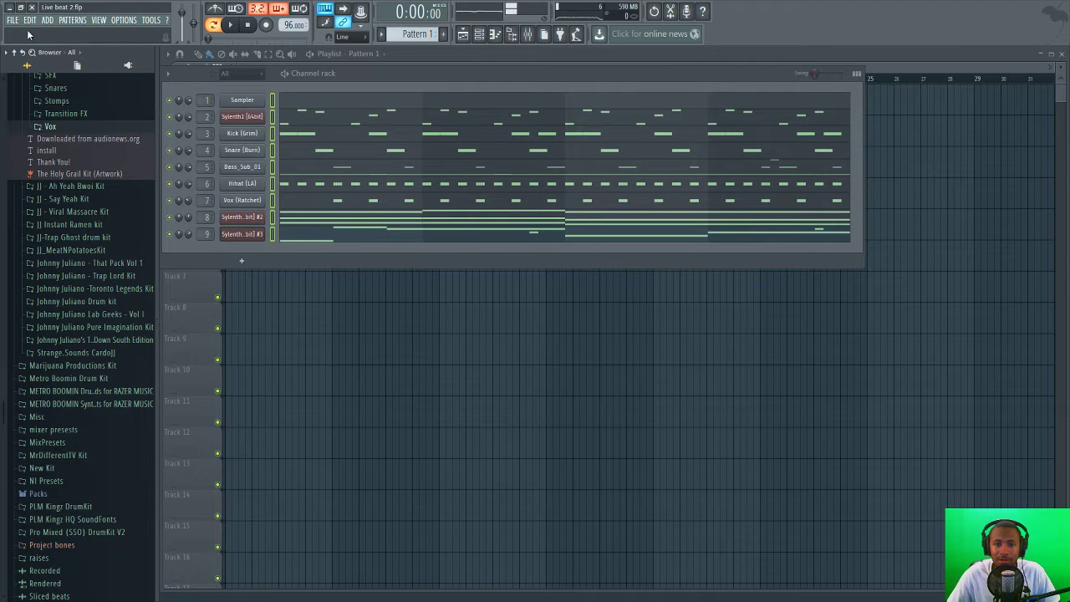
{"action": "left_click", "coordinate": [12, 20]}
{"action": "left_click", "coordinate": [20, 78]}
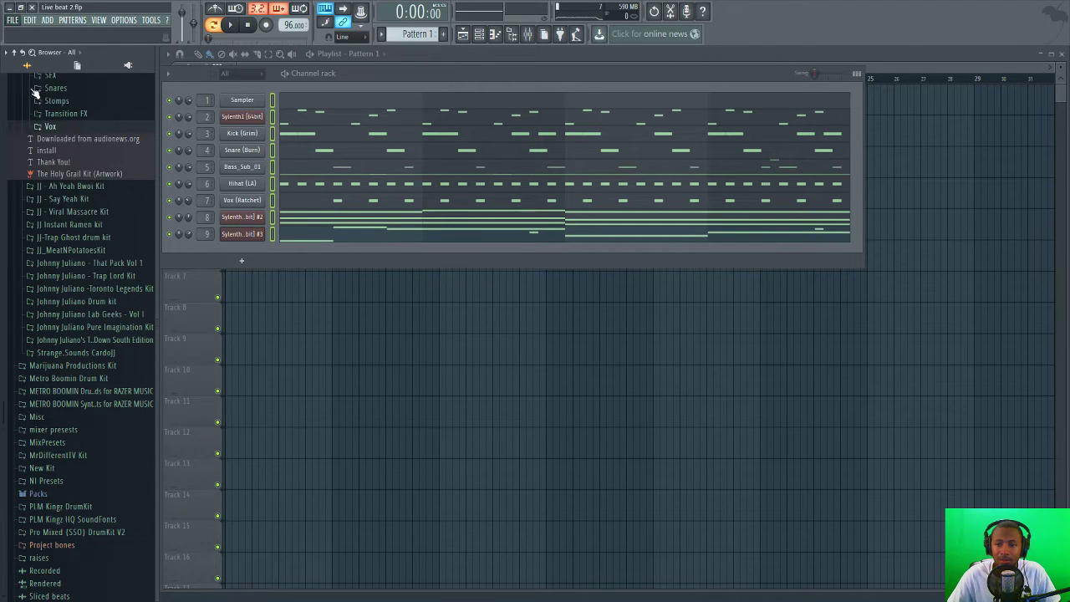
- Add a new Kontakt 5 channel and move its window clear of the channel names
{"action": "left_click", "coordinate": [251, 265]}
{"action": "mouse_move", "coordinate": [247, 257]}
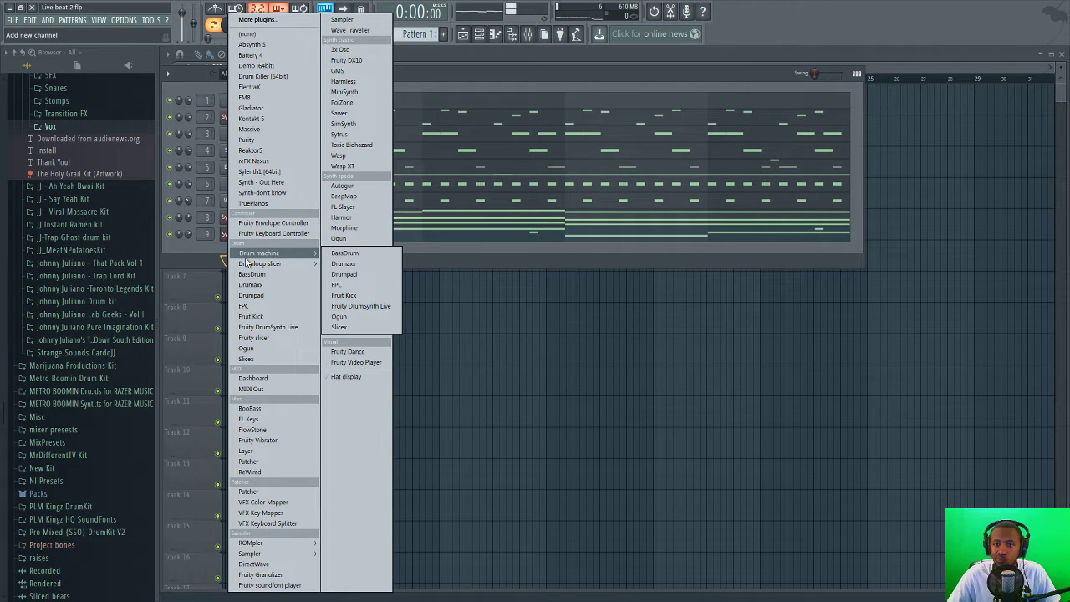
{"action": "left_click", "coordinate": [253, 118]}
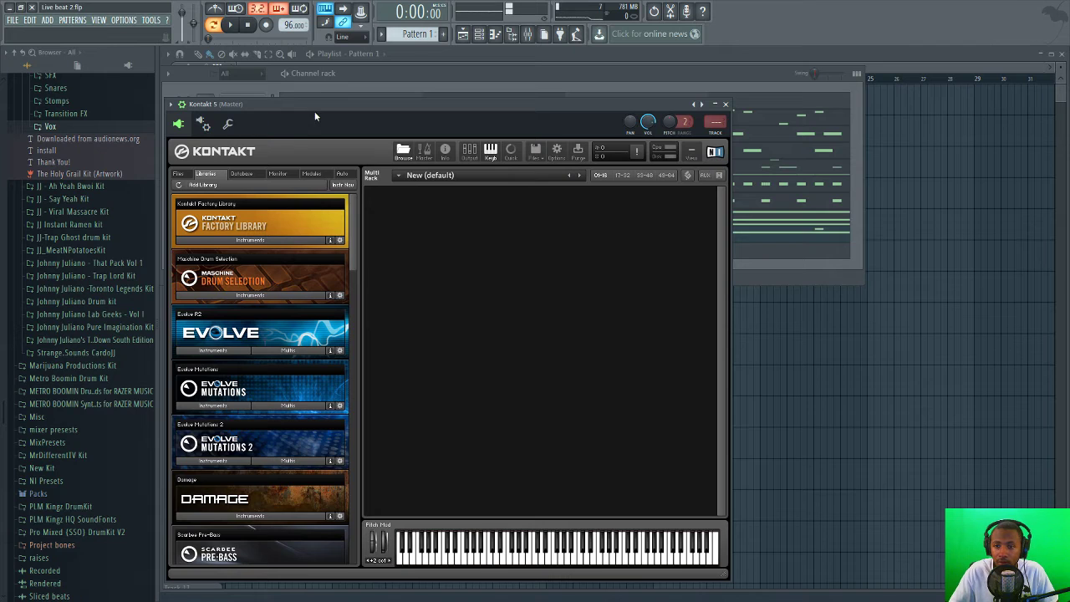
{"action": "left_click_drag", "start_coordinate": [314, 111], "coordinate": [501, 94]}
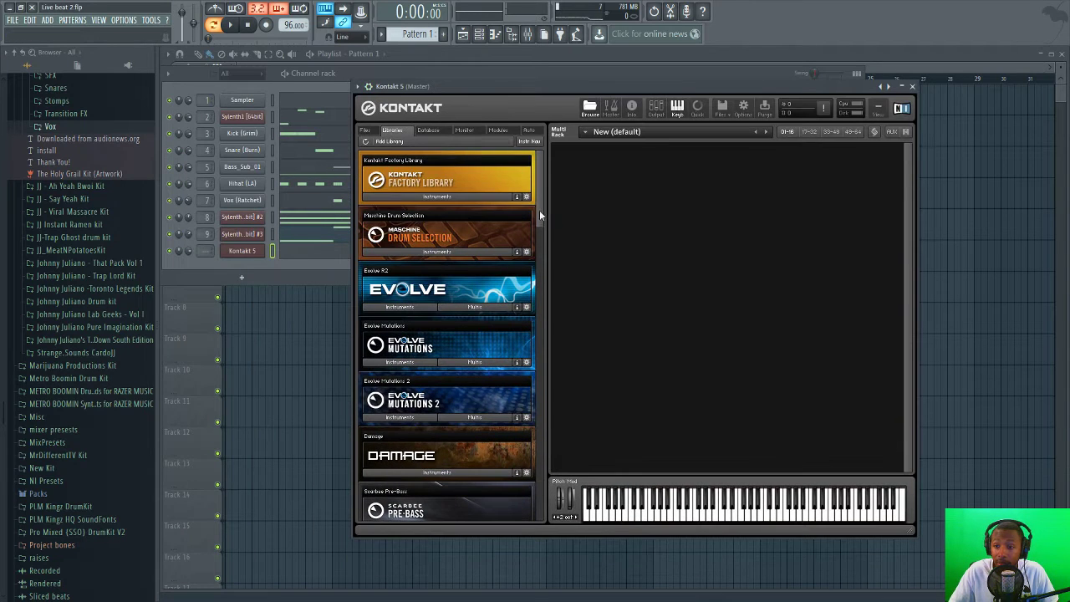
- Load the first Choir instrument from the 3 - Choir folder of the Kontakt Factory Library
{"action": "scroll", "coordinate": [541, 209], "scroll_direction": "down", "scroll_amount": 1}
{"action": "scroll", "coordinate": [545, 206], "scroll_direction": "up", "scroll_amount": 1}
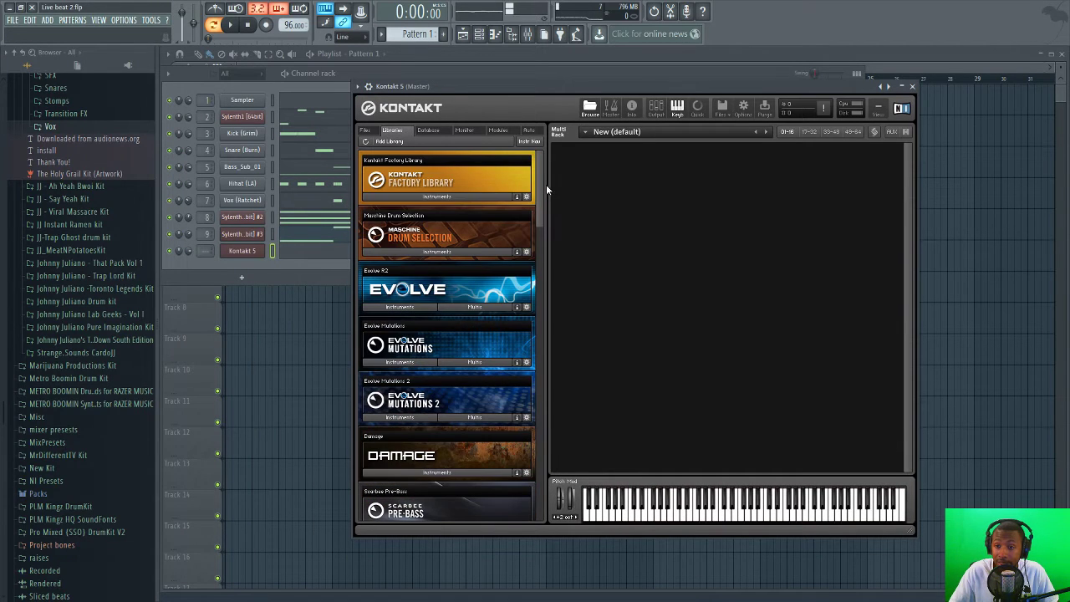
{"action": "left_click", "coordinate": [468, 196]}
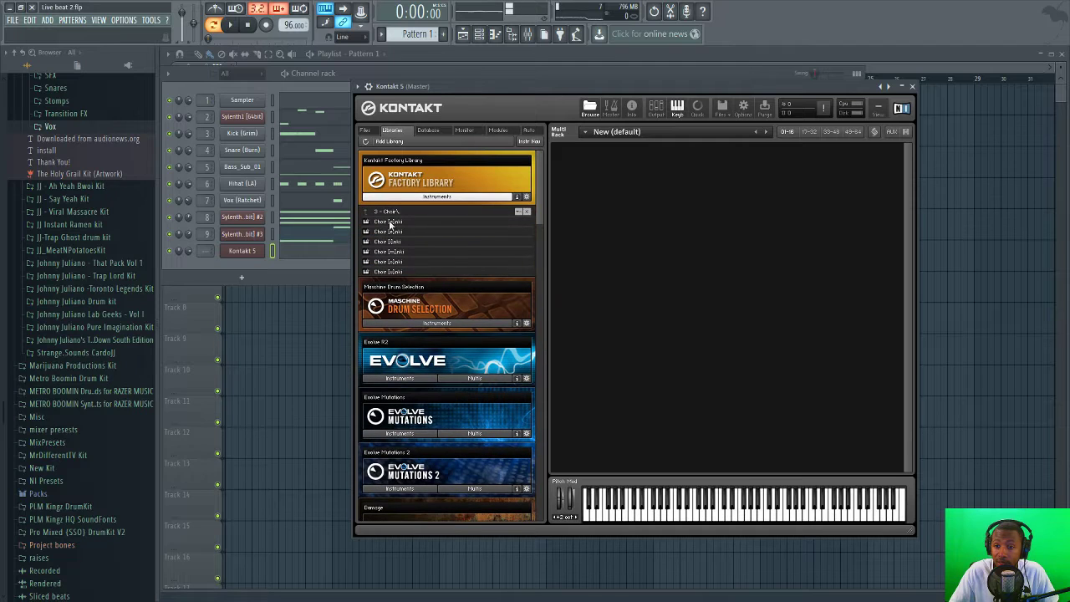
{"action": "left_click_drag", "start_coordinate": [391, 222], "coordinate": [706, 211]}
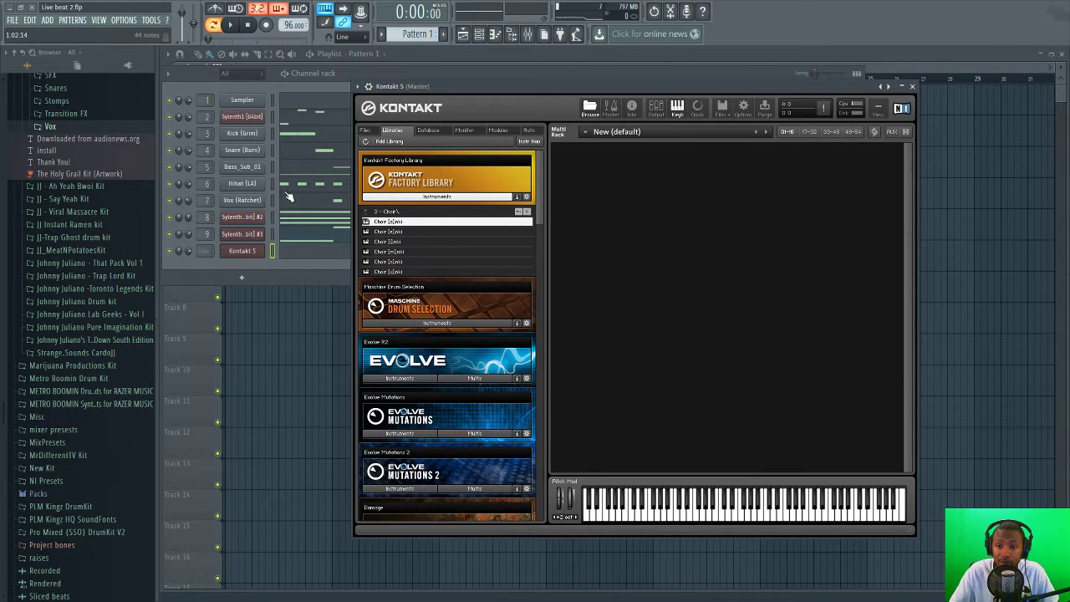
- Copy the Sylenth1 #2 notes into the Kontakt 5 channel and play the pattern with the choir
{"action": "left_click", "coordinate": [353, 72]}
{"action": "right_click", "coordinate": [249, 219]}
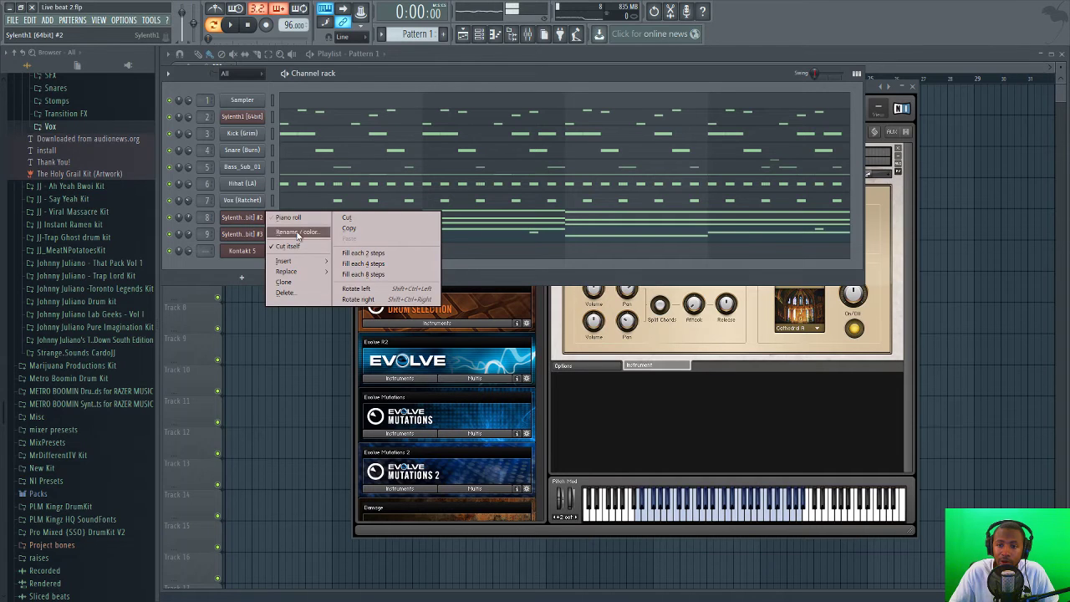
{"action": "left_click", "coordinate": [350, 229]}
{"action": "right_click", "coordinate": [238, 252]}
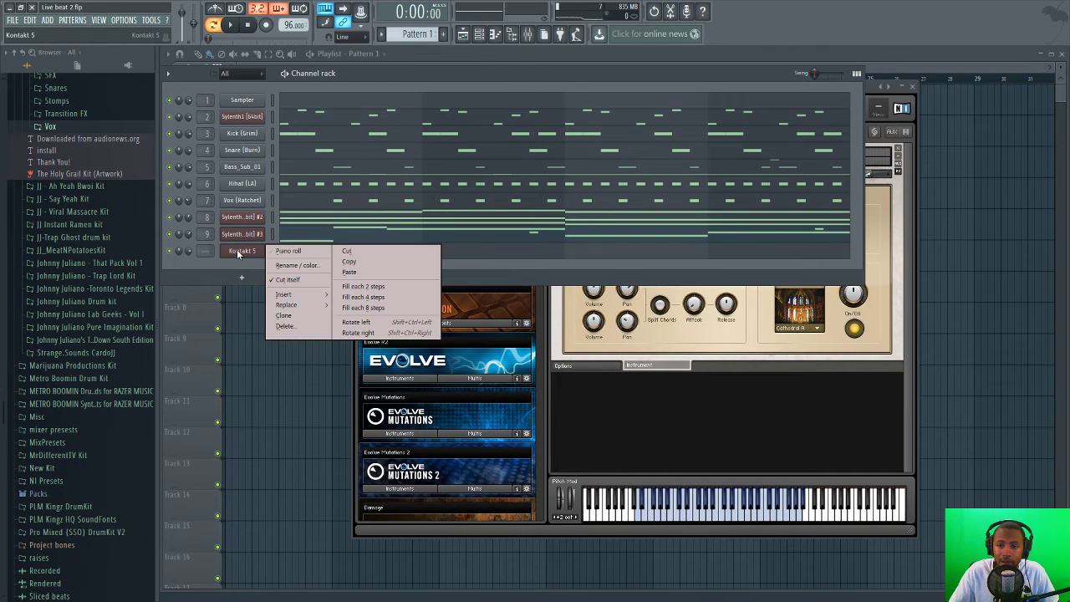
{"action": "left_click", "coordinate": [351, 272]}
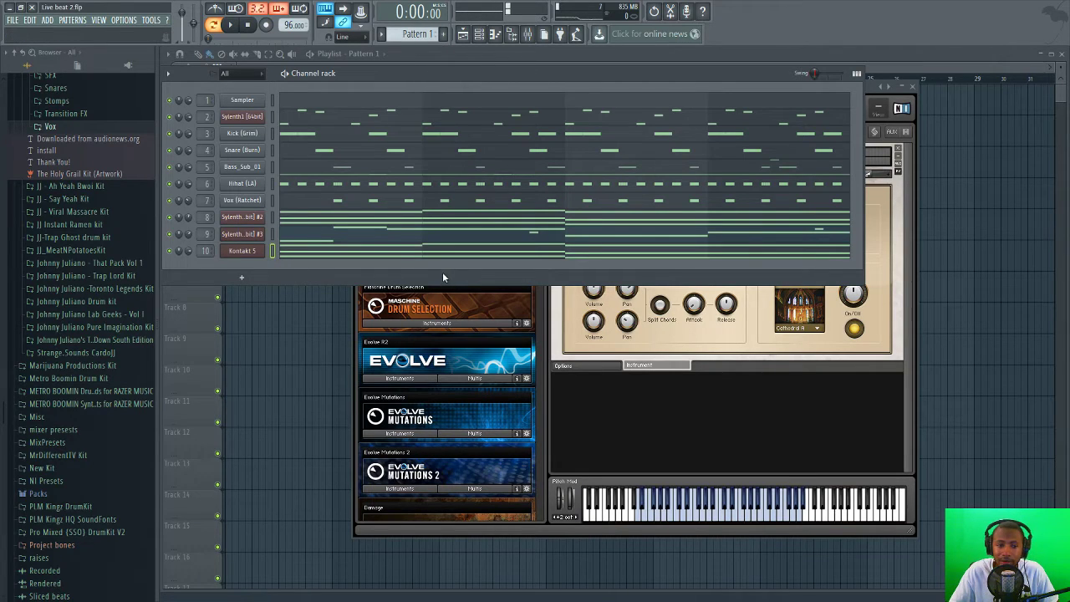
{"action": "left_click", "coordinate": [232, 25]}
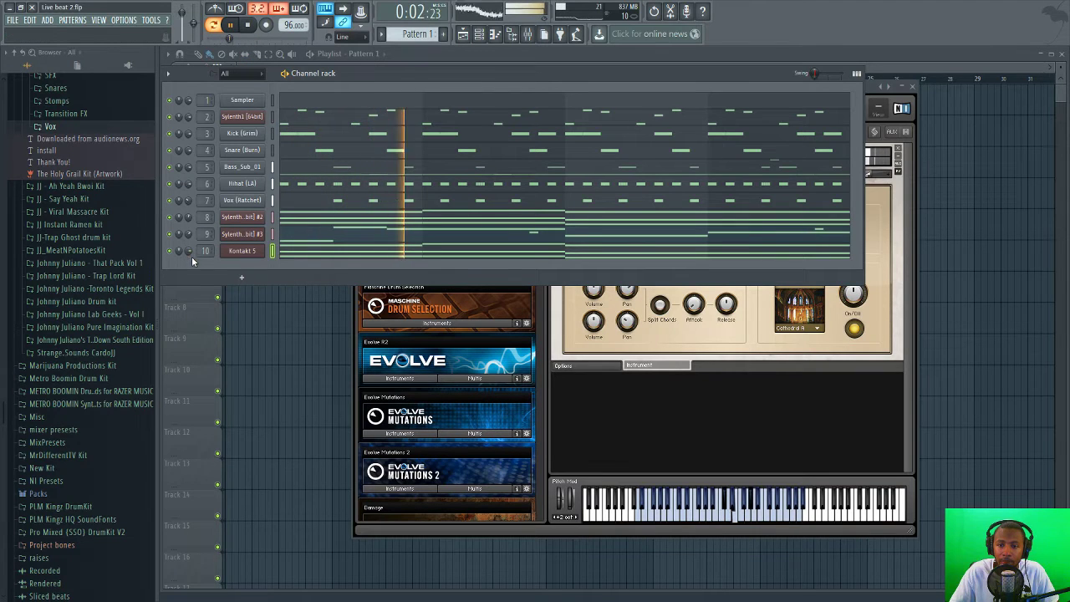
- Lower the Kontakt 5 choir channel's volume slightly and stop the pattern
{"action": "mouse_move", "coordinate": [190, 247]}
{"action": "left_mouse_down"}
{"action": "mouse_move", "coordinate": [191, 265]}
{"action": "mouse_move", "coordinate": [188, 251]}
{"action": "left_mouse_up"}
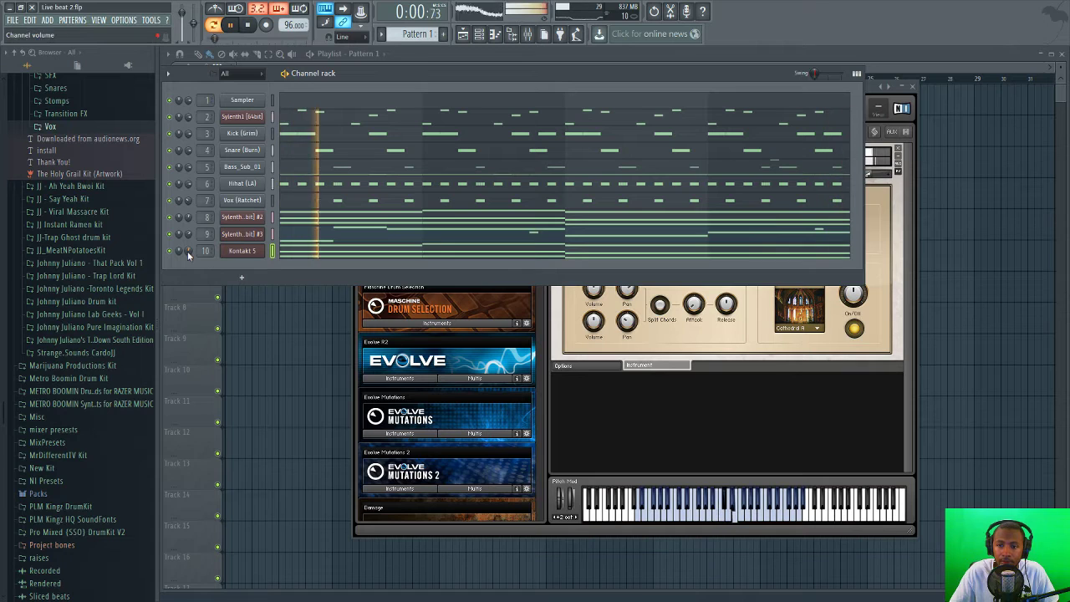
{"action": "left_click", "coordinate": [250, 25]}
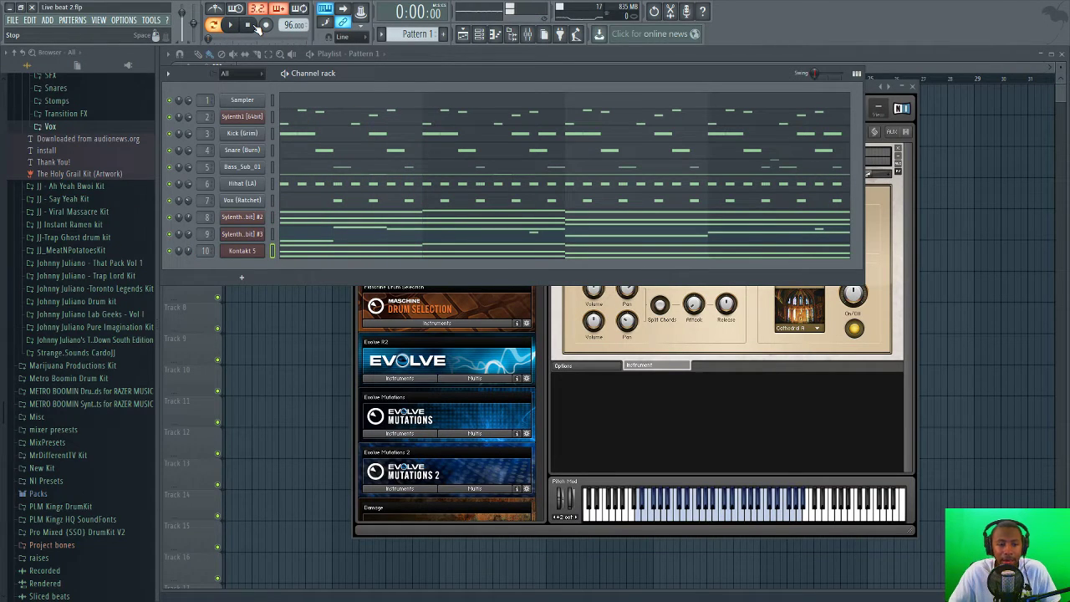
- Add a second Kontakt 5 channel, load The Giant.nki piano from The Giant library and shift its window aside
{"action": "left_click", "coordinate": [250, 279]}
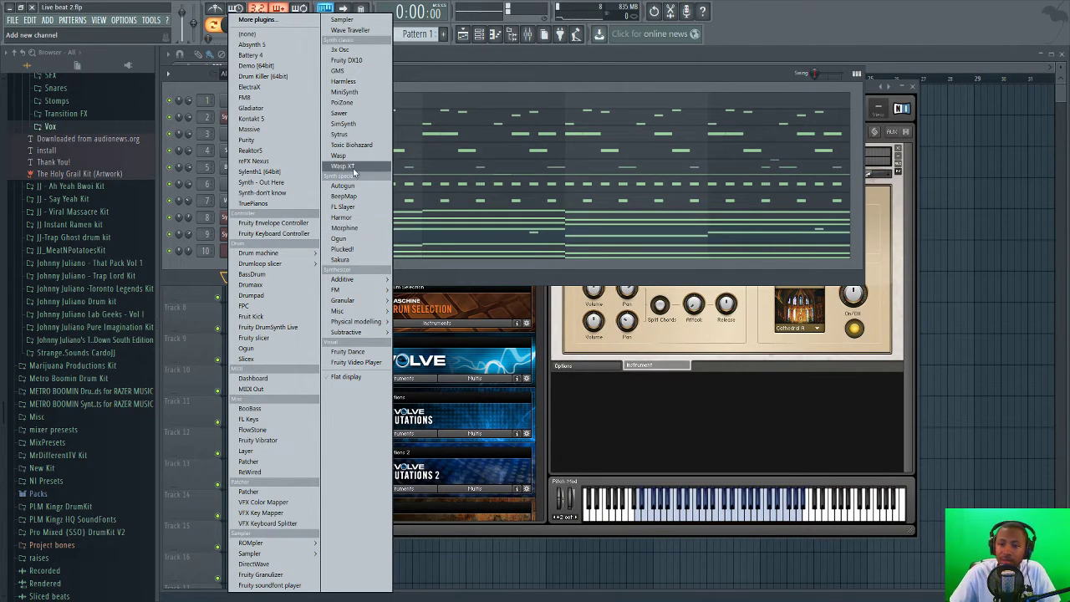
{"action": "left_click", "coordinate": [272, 119]}
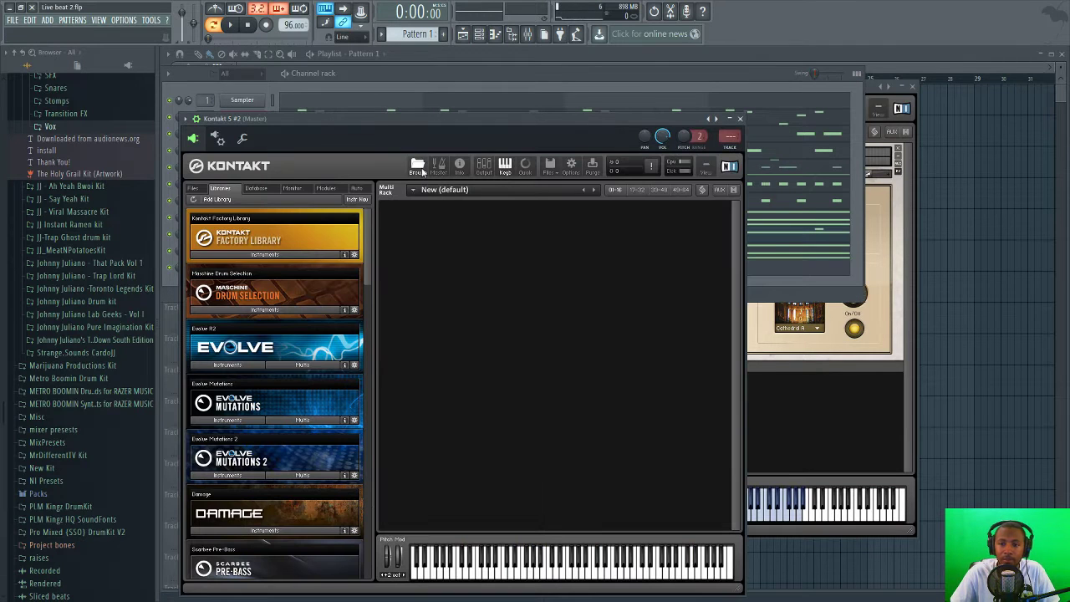
{"action": "left_click_drag", "start_coordinate": [370, 237], "coordinate": [375, 337]}
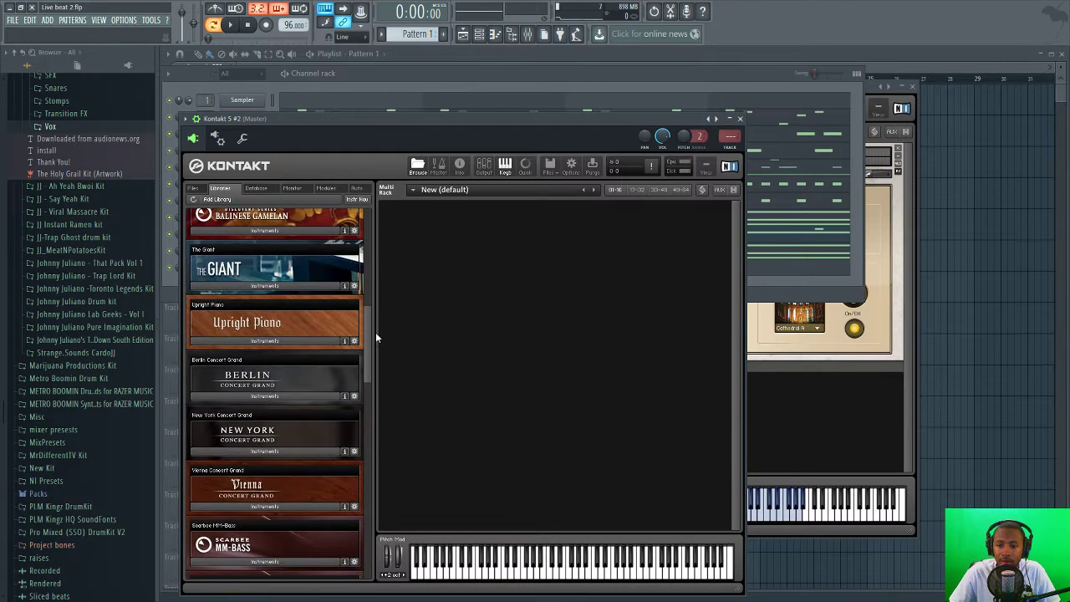
{"action": "left_click", "coordinate": [294, 288]}
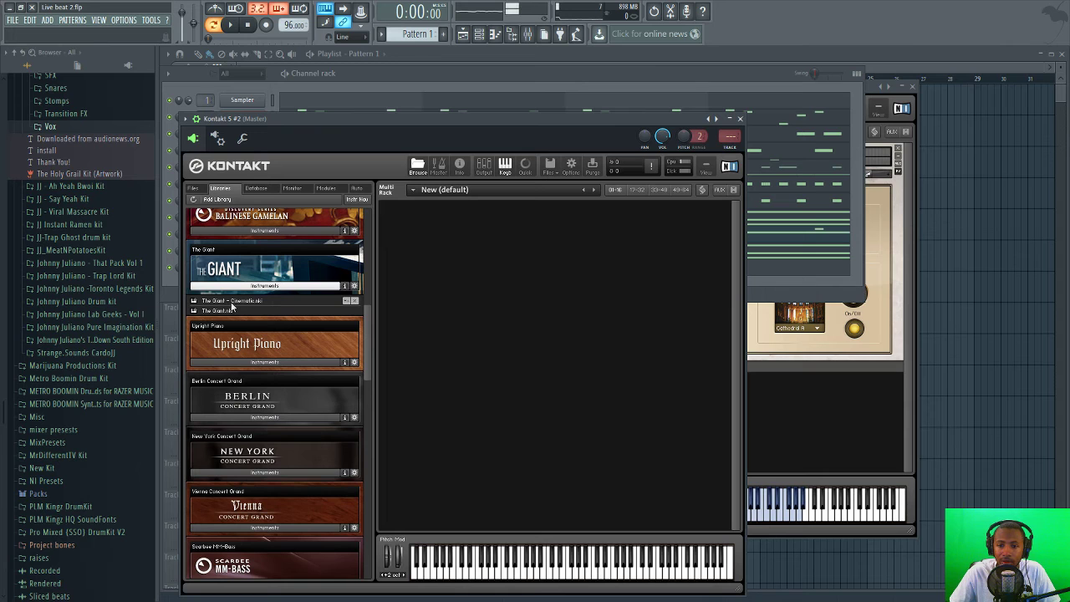
{"action": "left_click", "coordinate": [220, 309]}
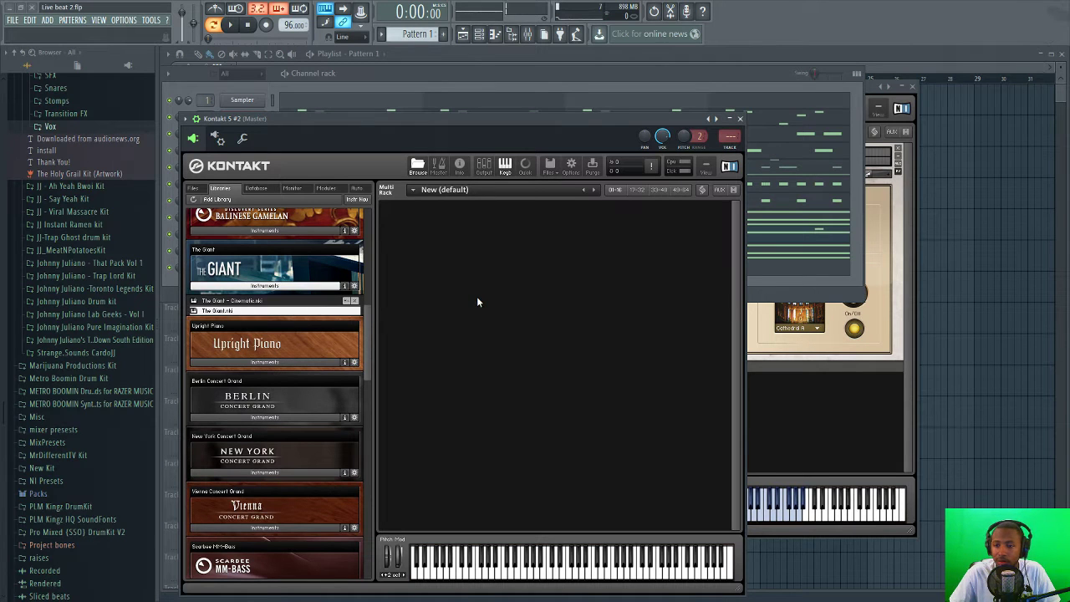
{"action": "left_click_drag", "start_coordinate": [477, 296], "coordinate": [477, 296]}
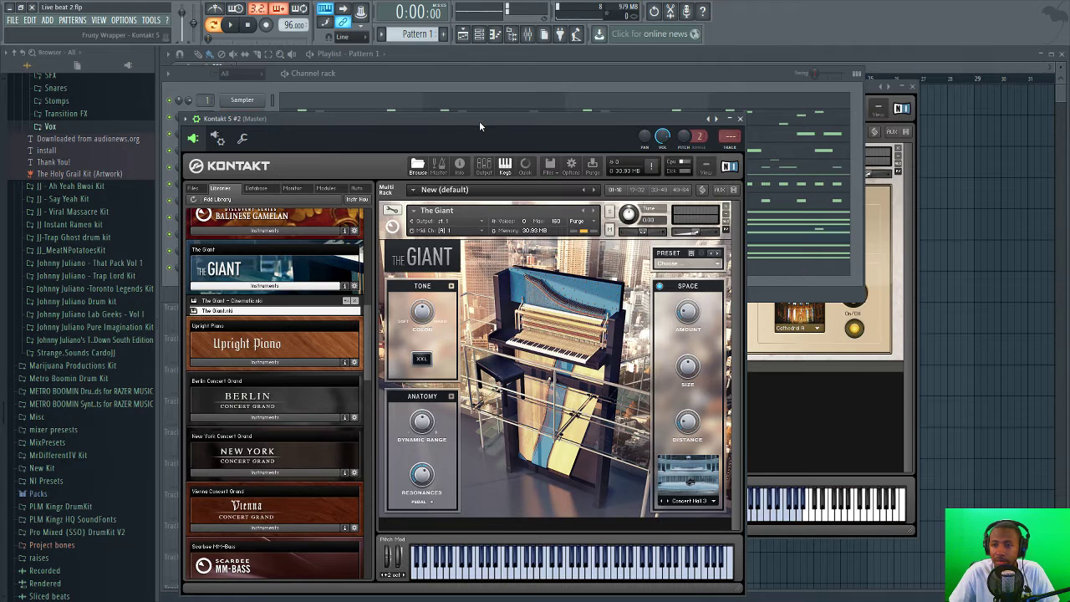
{"action": "left_click_drag", "start_coordinate": [479, 121], "coordinate": [511, 102]}
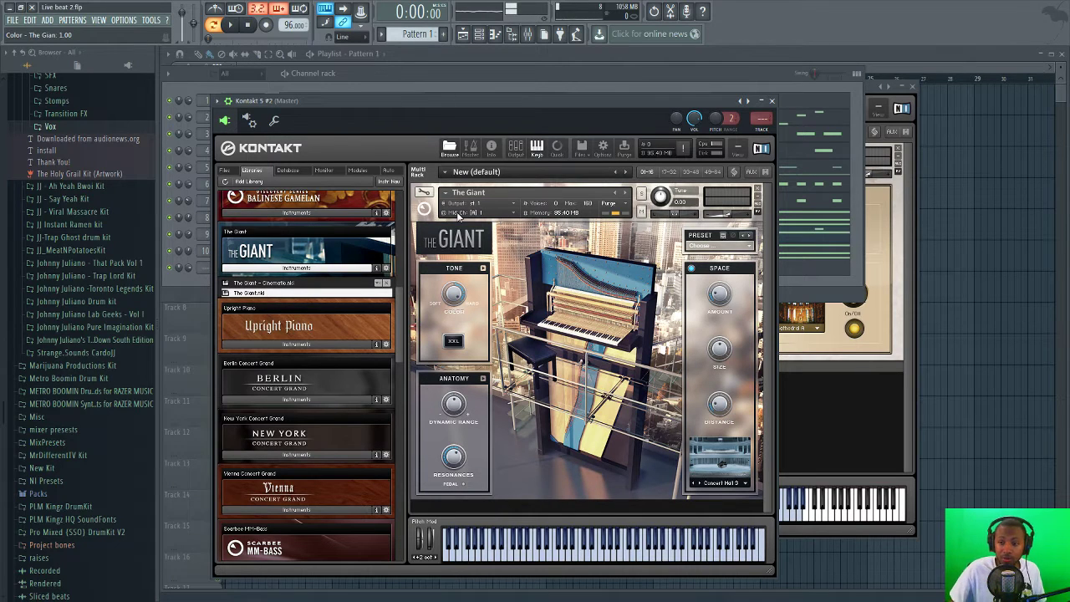
- Save the project and switch on the XXL tone option in The Giant
{"action": "left_click", "coordinate": [14, 19]}
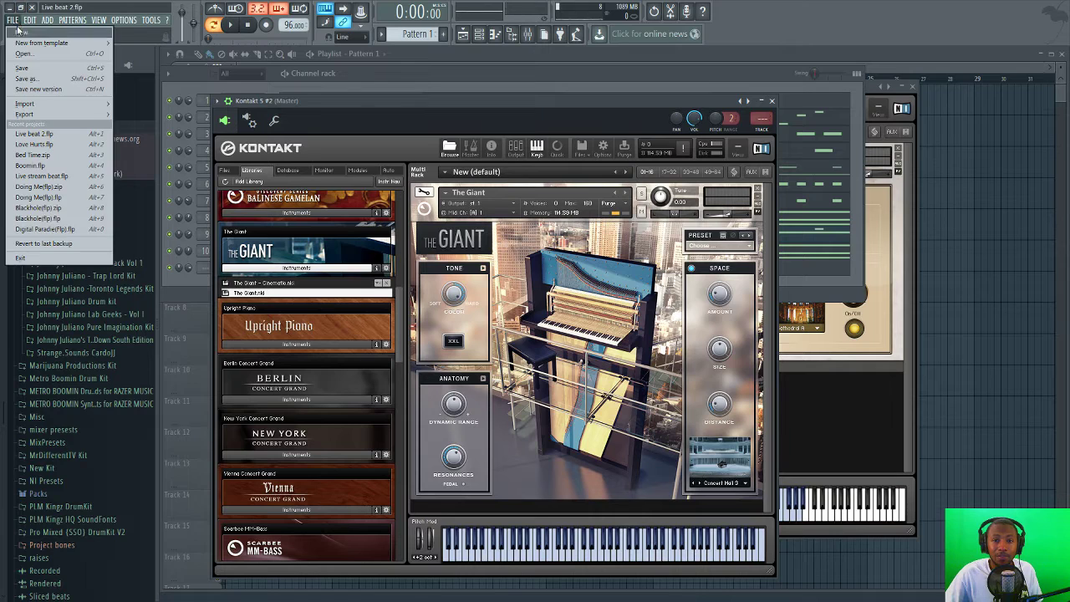
{"action": "left_click", "coordinate": [22, 68]}
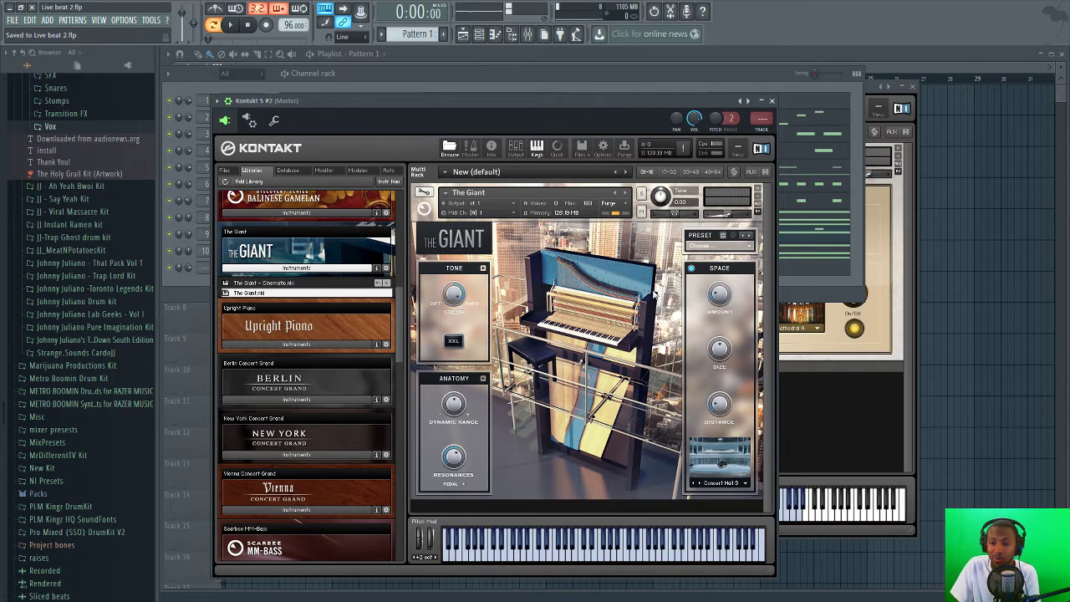
{"action": "left_click", "coordinate": [462, 342]}
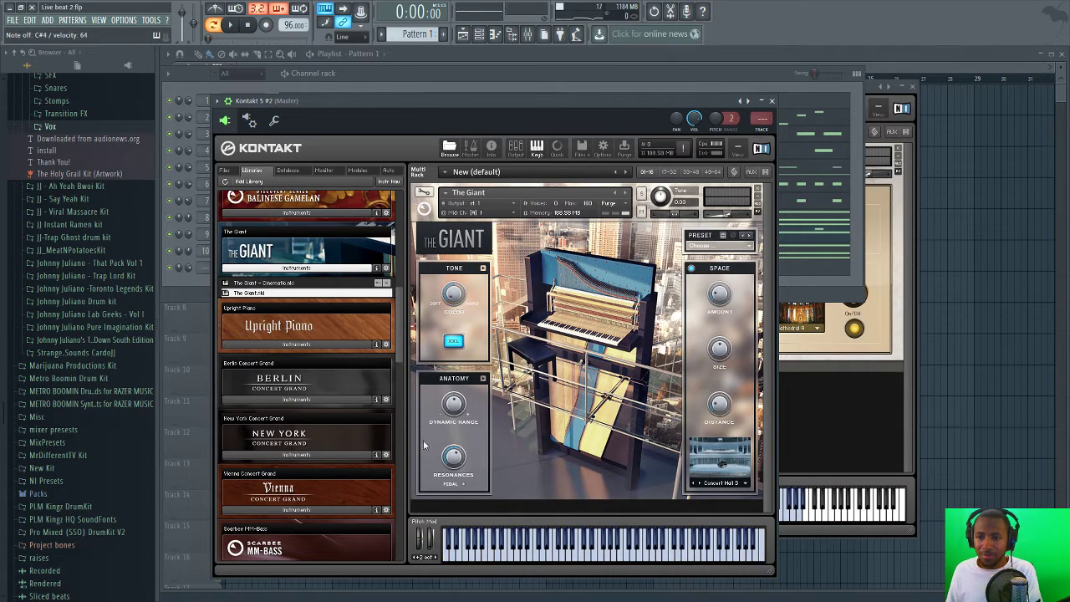
- Mute all channels except the Sampler, the first Sylenth1 and Kontakt 5 #2
{"action": "left_click", "coordinate": [391, 73]}
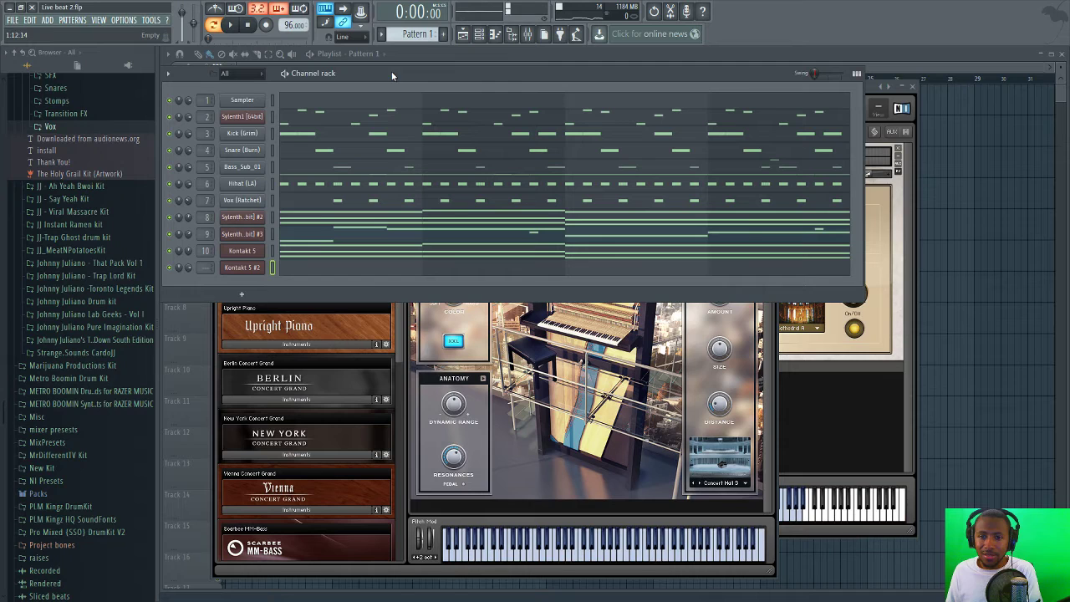
{"action": "right_click", "coordinate": [179, 118]}
{"action": "left_click", "coordinate": [183, 123]}
{"action": "right_click", "coordinate": [169, 100]}
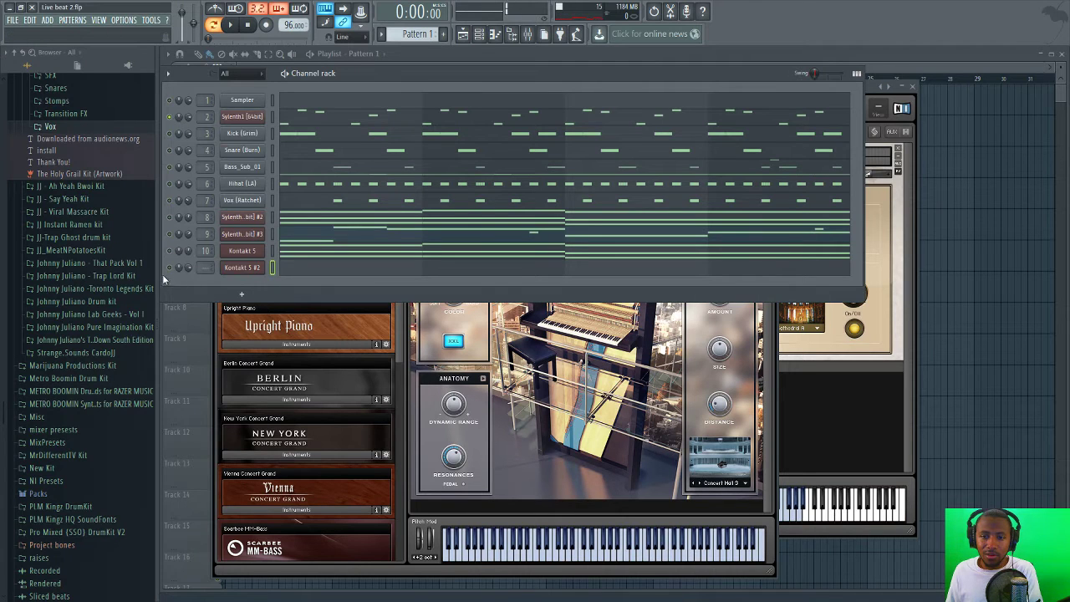
{"action": "left_click", "coordinate": [169, 267]}
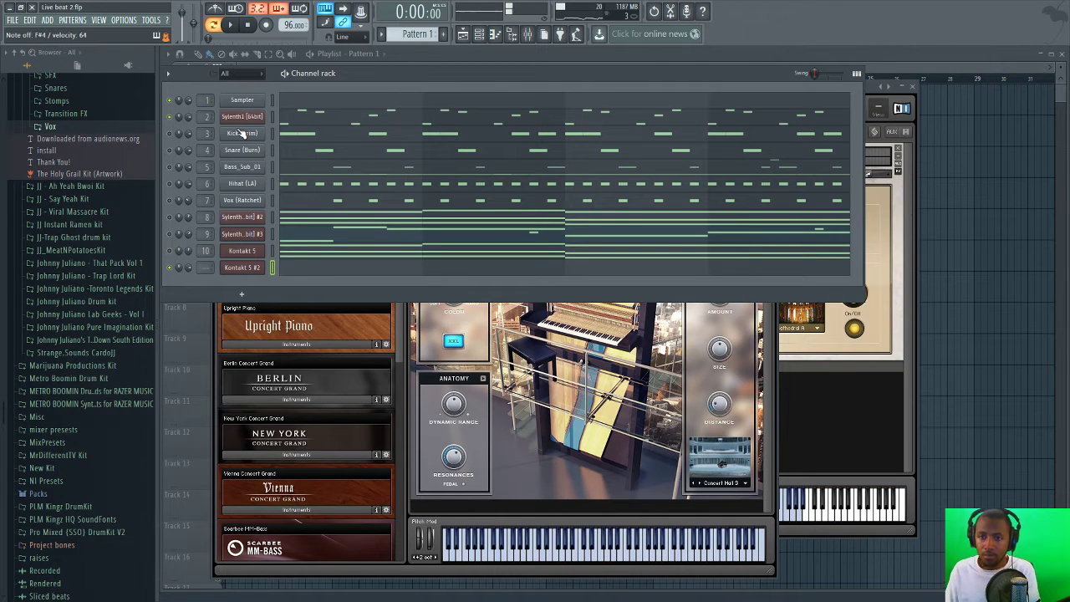
- Play the pattern to rehearse the piano part and route Kontakt 5 #2 to mixer track 11
{"action": "left_click", "coordinate": [230, 24]}
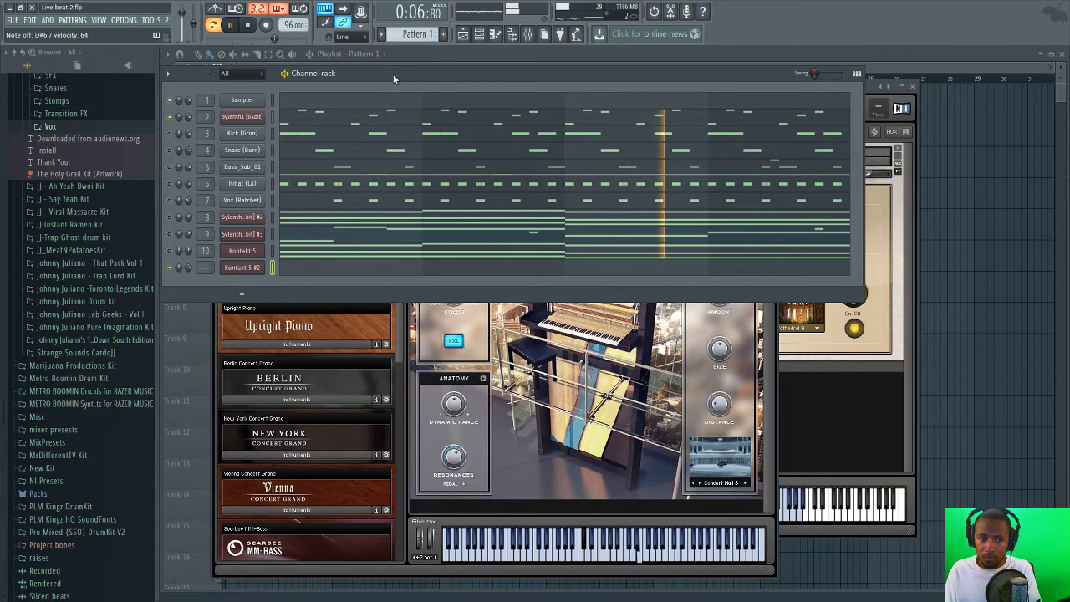
{"action": "left_click", "coordinate": [253, 25]}
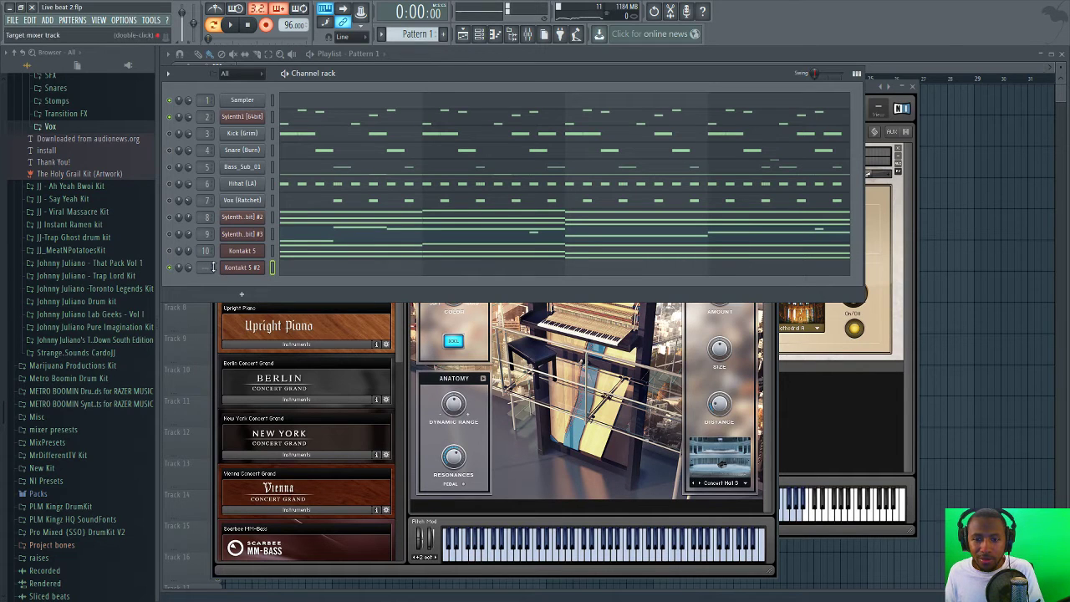
{"action": "scroll", "coordinate": [205, 268], "scroll_direction": "up", "scroll_amount": 2}
{"action": "scroll", "coordinate": [206, 268], "scroll_direction": "up", "scroll_amount": 2}
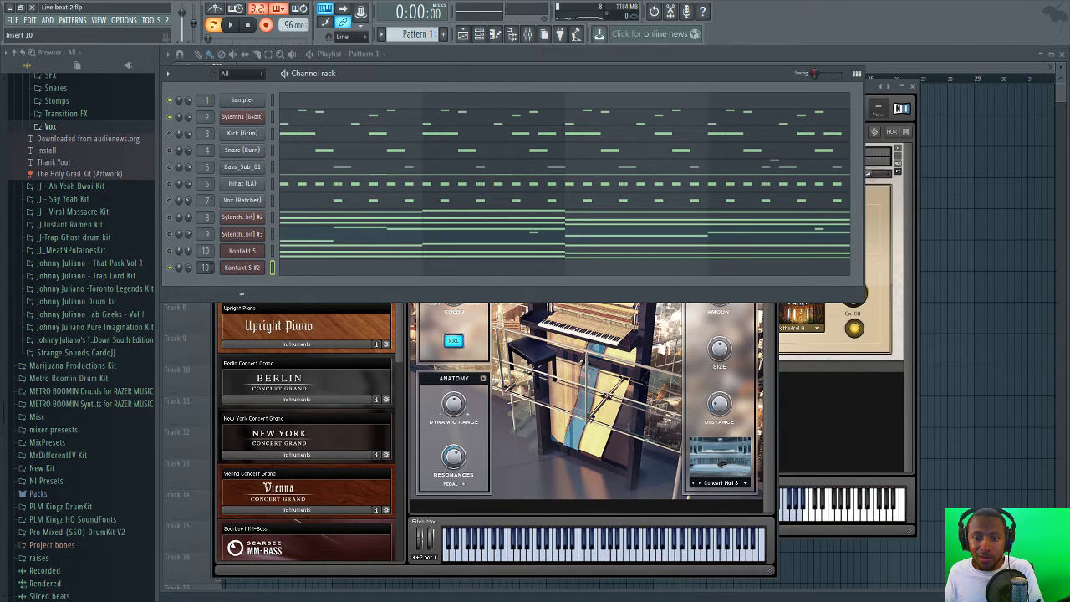
{"action": "left_click", "coordinate": [232, 25]}
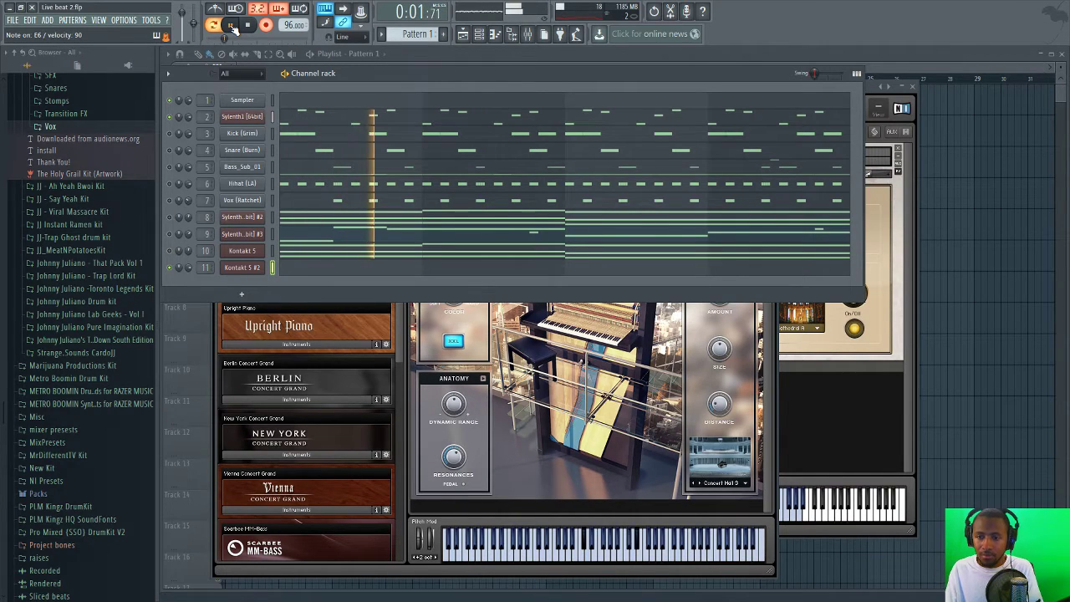
{"action": "key", "text": "space"}
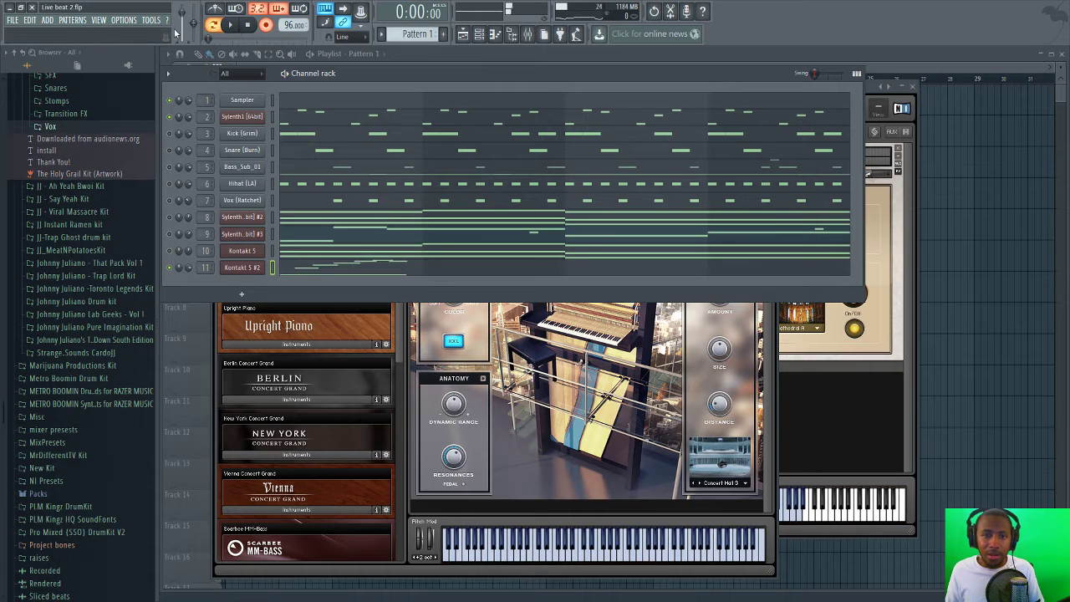
{"action": "left_click", "coordinate": [39, 19]}
{"action": "left_click", "coordinate": [61, 34]}
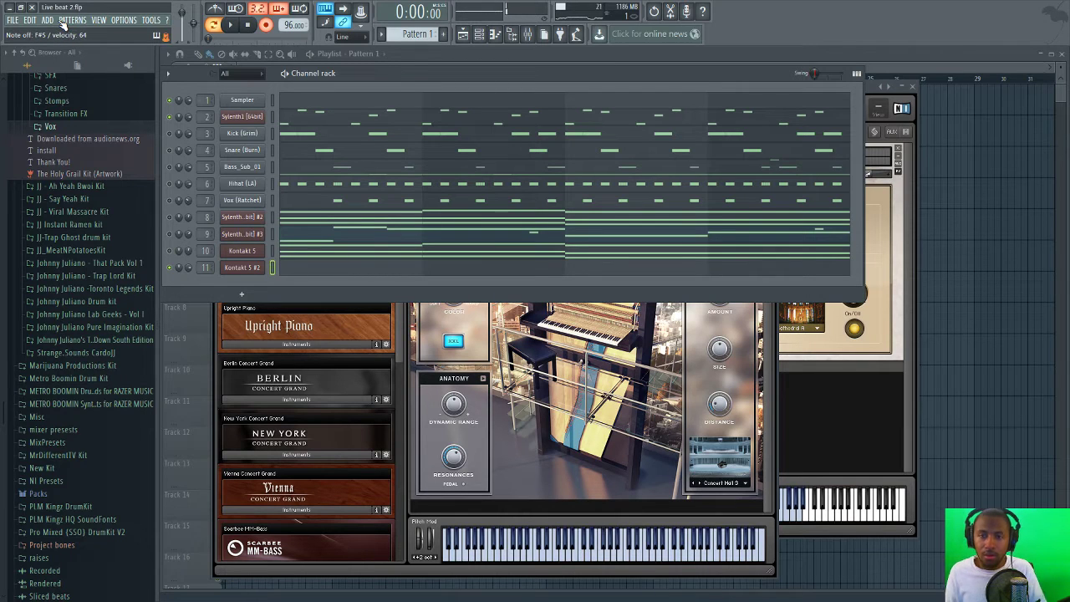
- Record a two-bar piano melody on Kontakt 5 #2 and quantize its notes in the piano roll
{"action": "left_click", "coordinate": [232, 25]}
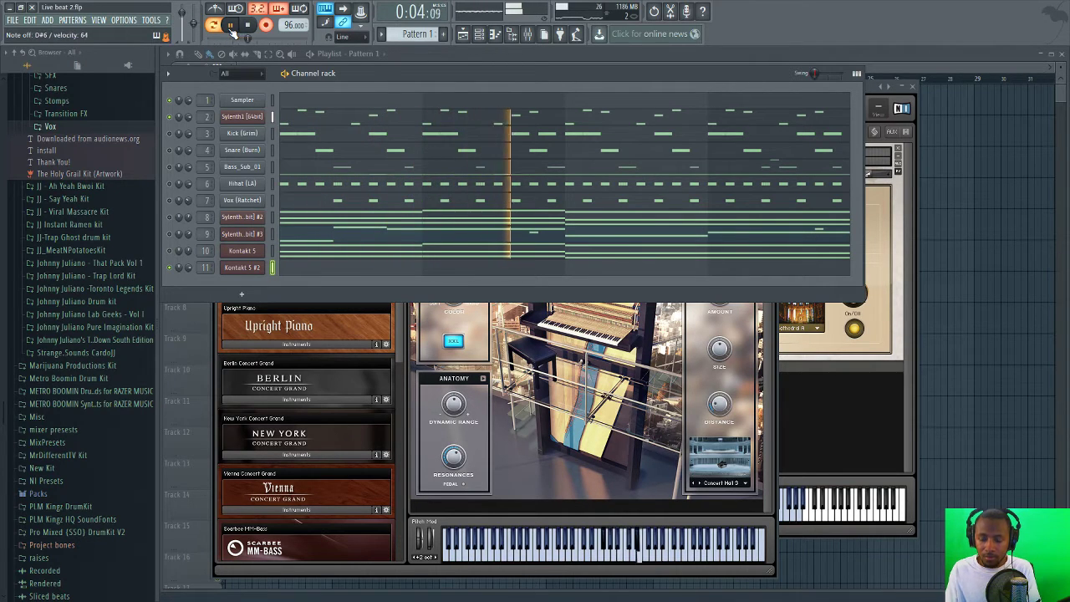
{"action": "left_click", "coordinate": [232, 25]}
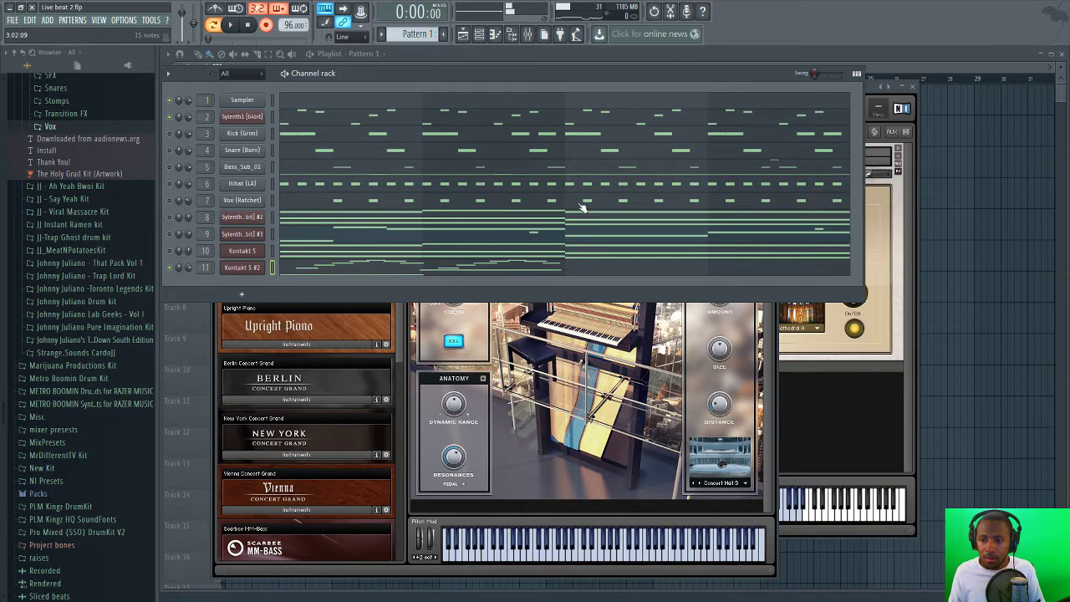
{"action": "left_click", "coordinate": [500, 268]}
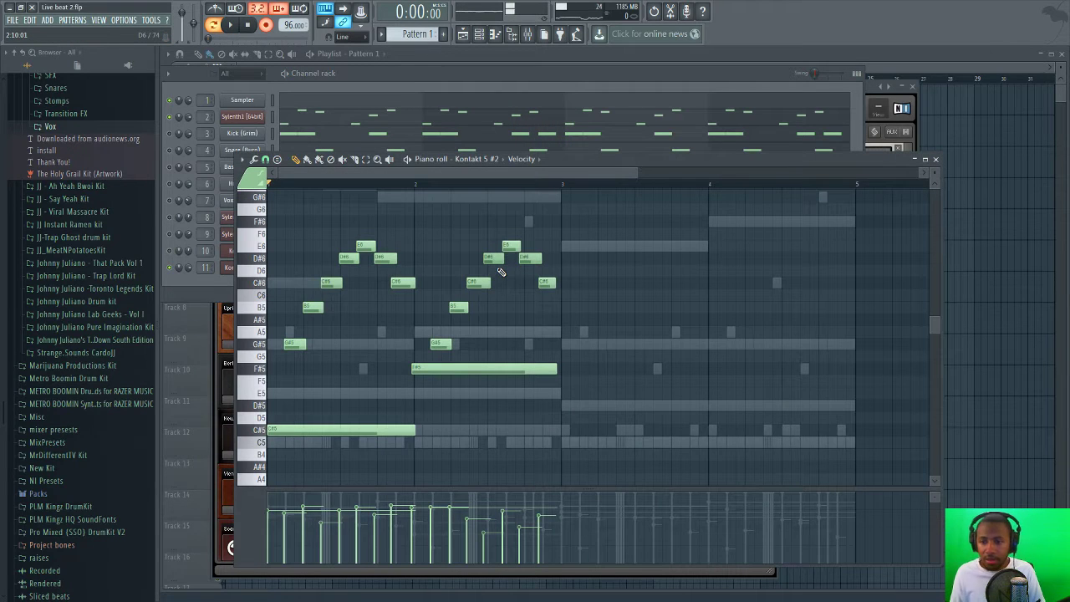
{"action": "key", "text": "ctrl+q"}
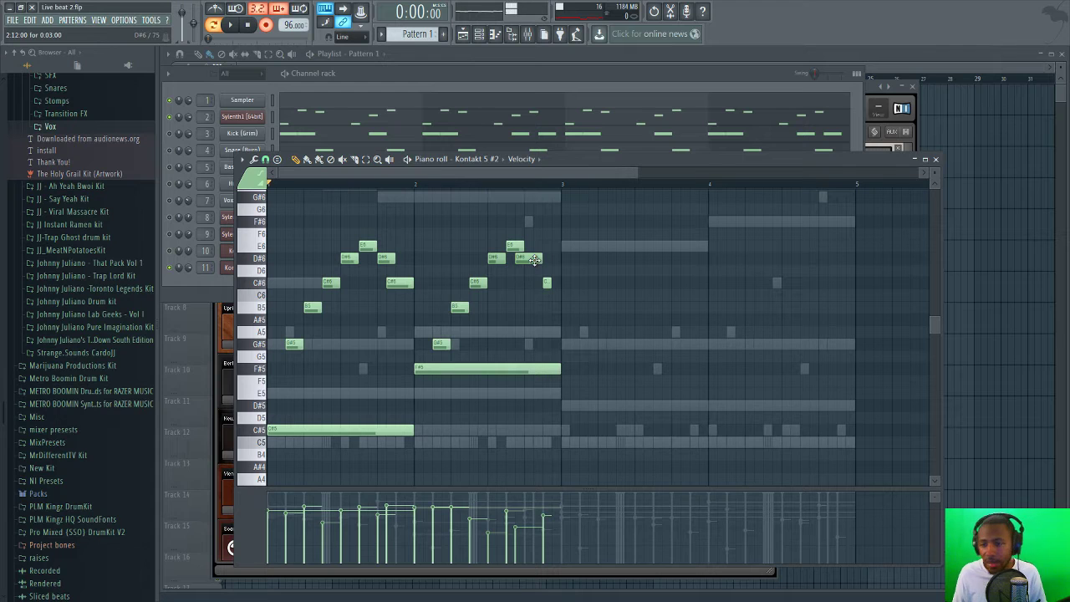
- Even out the misaligned D#6 and C#6 notes ending each bar and raise all the melody's velocities to 100%
{"action": "left_click_drag", "start_coordinate": [533, 257], "coordinate": [542, 258]}
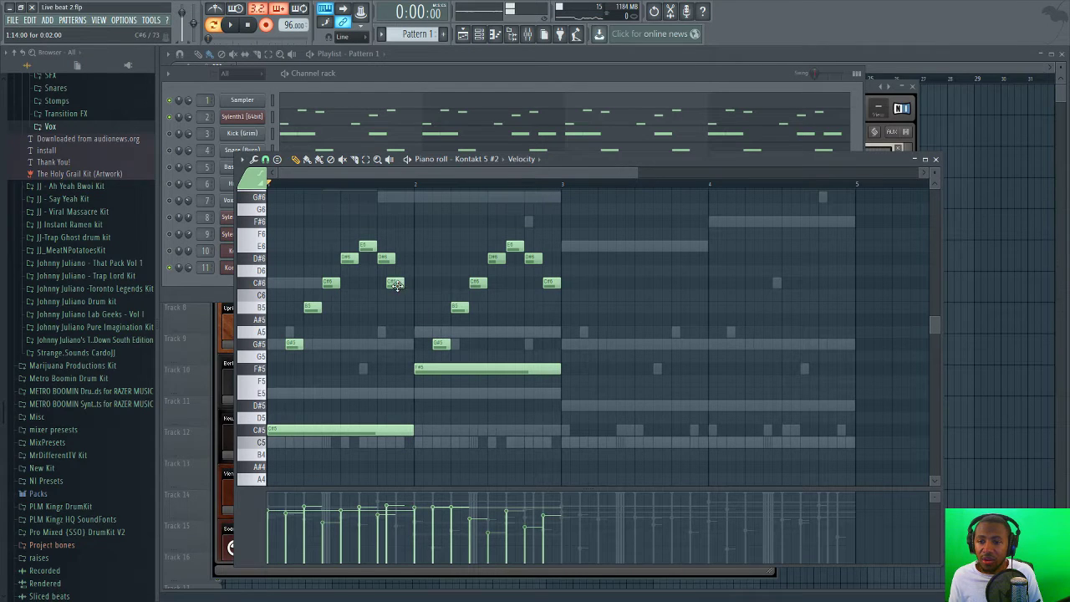
{"action": "left_click_drag", "start_coordinate": [389, 283], "coordinate": [399, 284]}
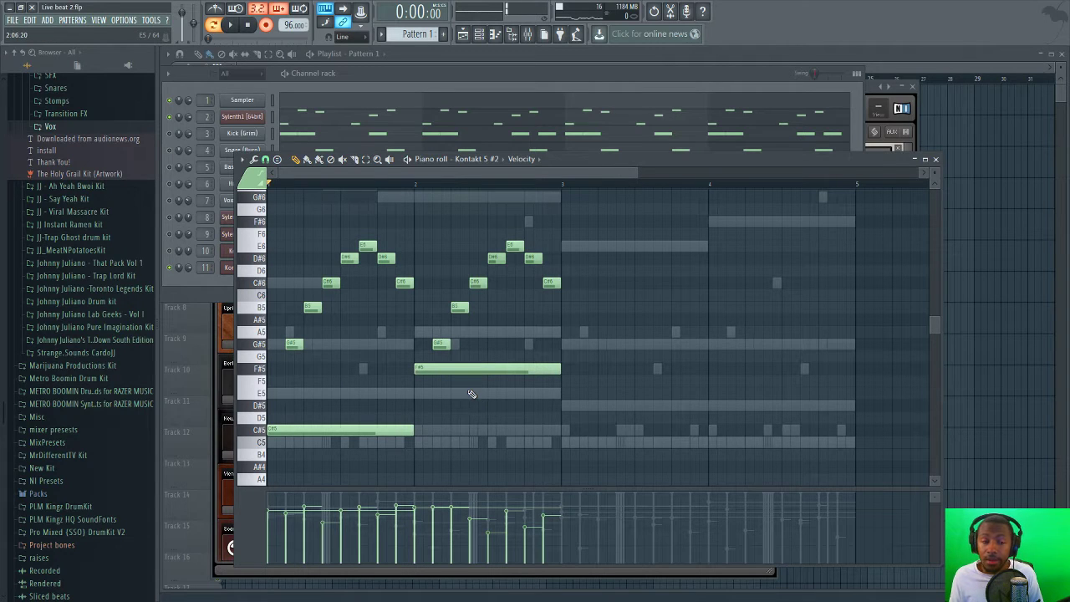
{"action": "left_click_drag", "start_coordinate": [283, 494], "coordinate": [489, 494]}
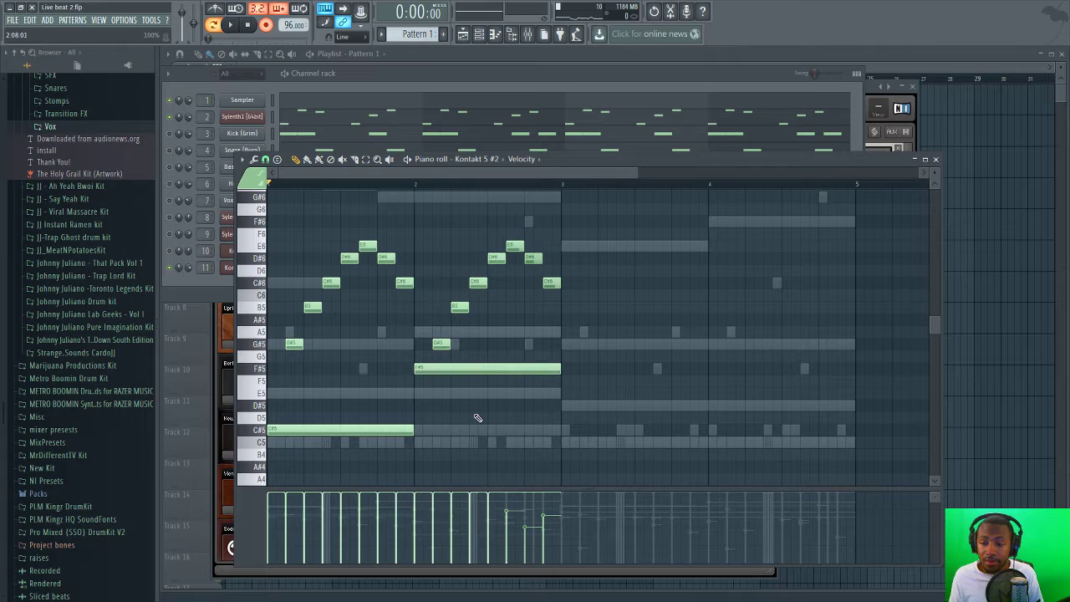
{"action": "left_click_drag", "start_coordinate": [478, 418], "coordinate": [574, 403]}
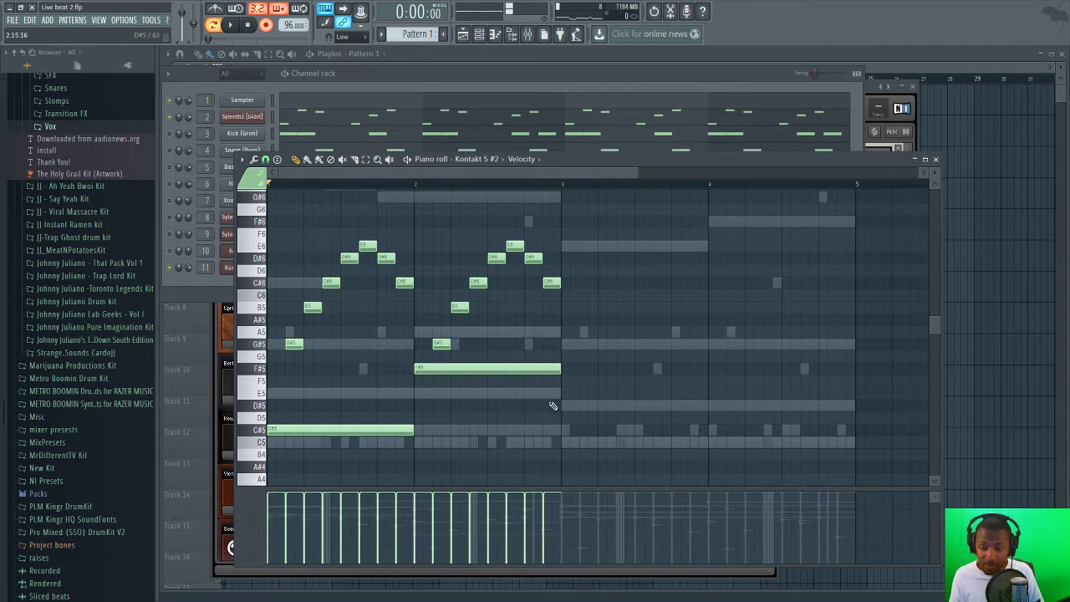
- Randomize the melody's velocities, with bipolar on and reset before processing off, checking the variation against the playing pattern
{"action": "key", "text": "alt+r"}
{"action": "left_click_drag", "start_coordinate": [317, 347], "coordinate": [337, 340]}
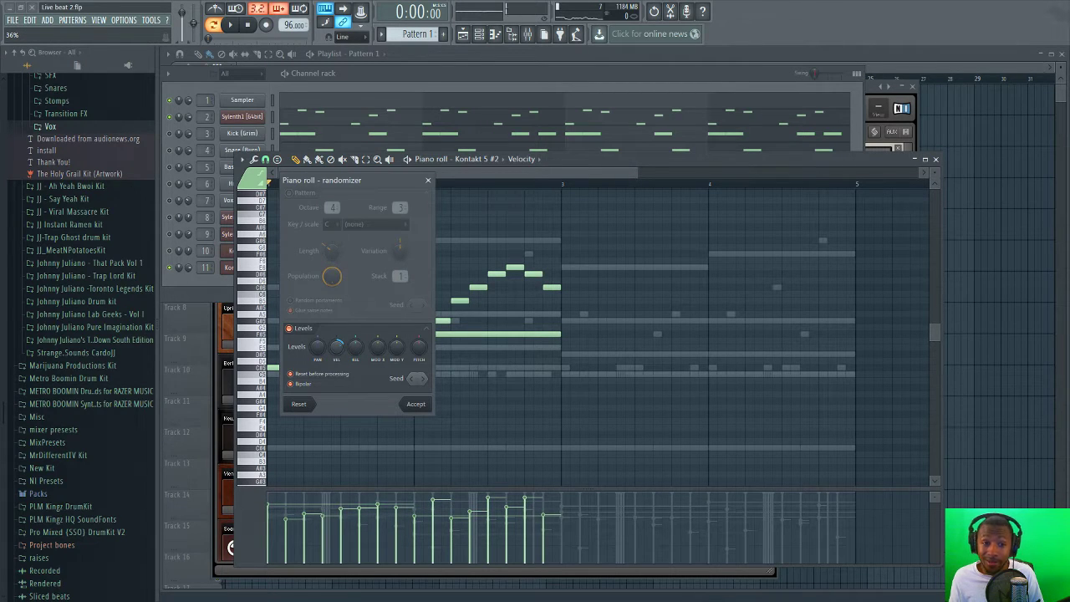
{"action": "key", "text": "space"}
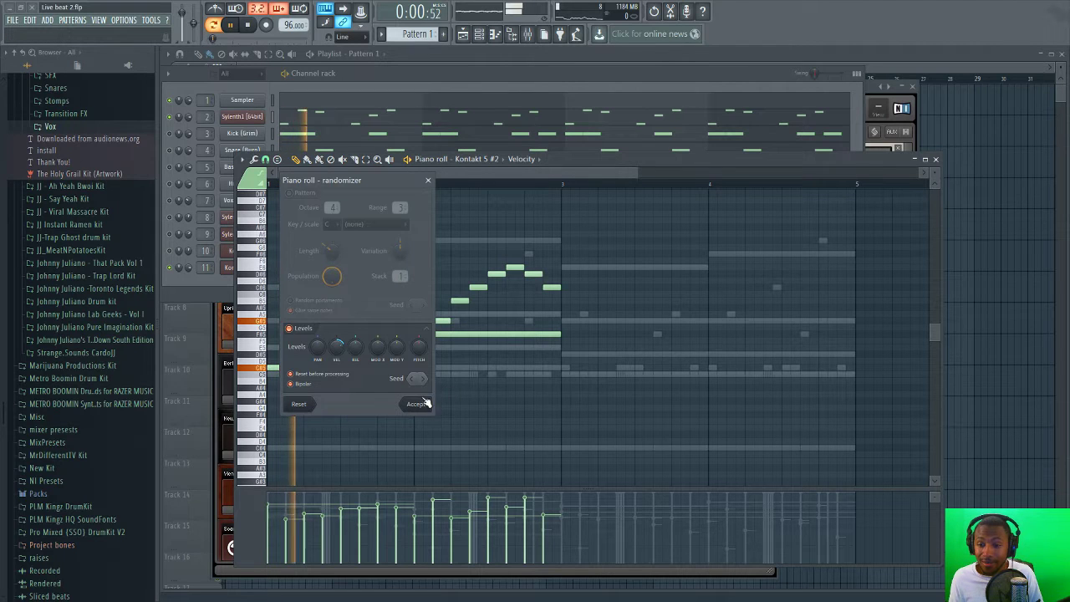
{"action": "left_click_drag", "start_coordinate": [337, 345], "coordinate": [337, 351]}
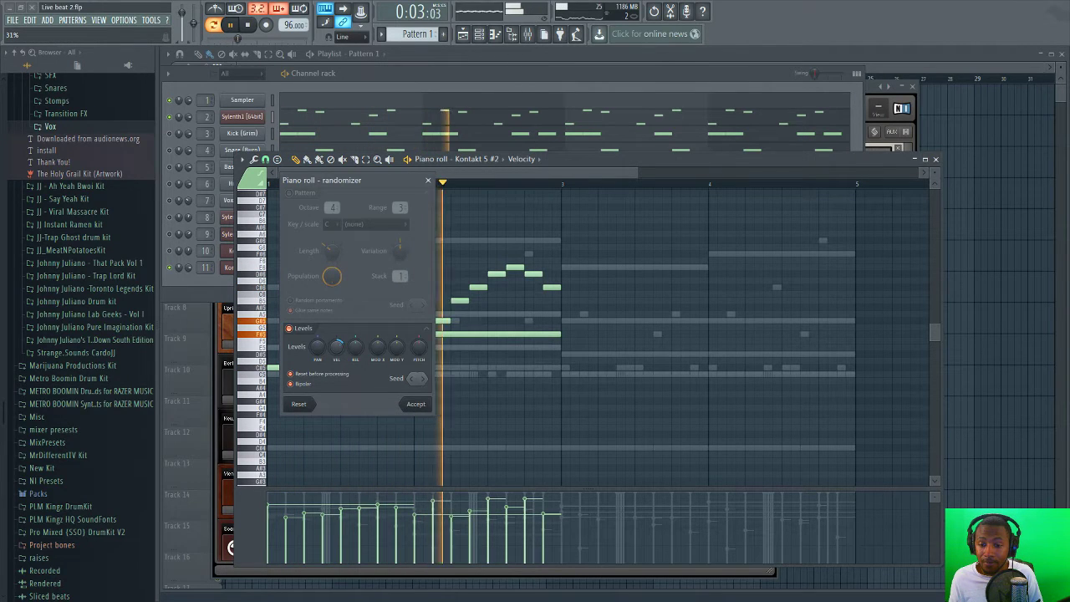
{"action": "left_click", "coordinate": [291, 383]}
{"action": "mouse_move", "coordinate": [317, 345]}
{"action": "left_mouse_down"}
{"action": "mouse_move", "coordinate": [336, 352]}
{"action": "mouse_move", "coordinate": [336, 341]}
{"action": "mouse_move", "coordinate": [335, 350]}
{"action": "left_mouse_up"}
{"action": "key", "text": "space"}
{"action": "left_click", "coordinate": [290, 384]}
{"action": "key", "text": "space"}
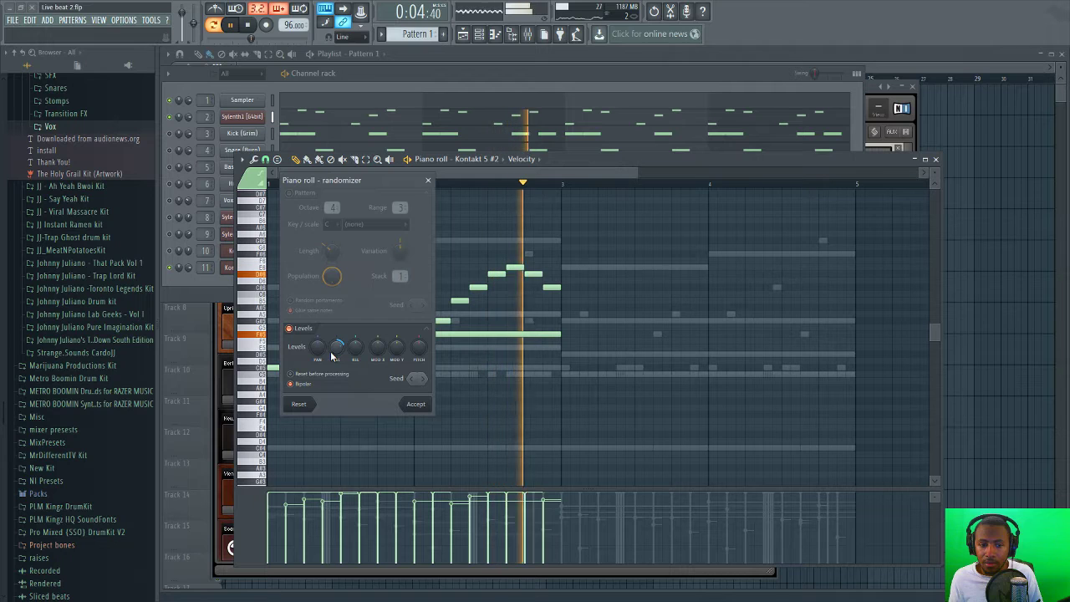
{"action": "key", "text": "space"}
{"action": "left_click_drag", "start_coordinate": [337, 347], "coordinate": [336, 337]}
{"action": "left_click", "coordinate": [415, 405]}
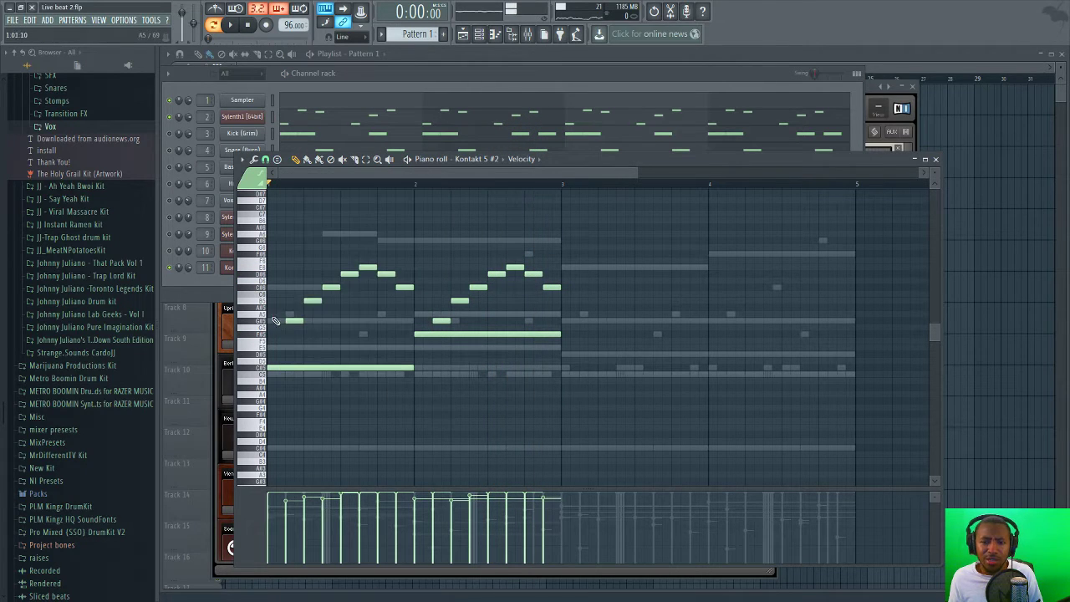
- Adjust the Kontakt 5 #2 channel volume to 66% and duplicate its two-bar melody into bars 3 and 4
{"action": "left_click", "coordinate": [189, 266]}
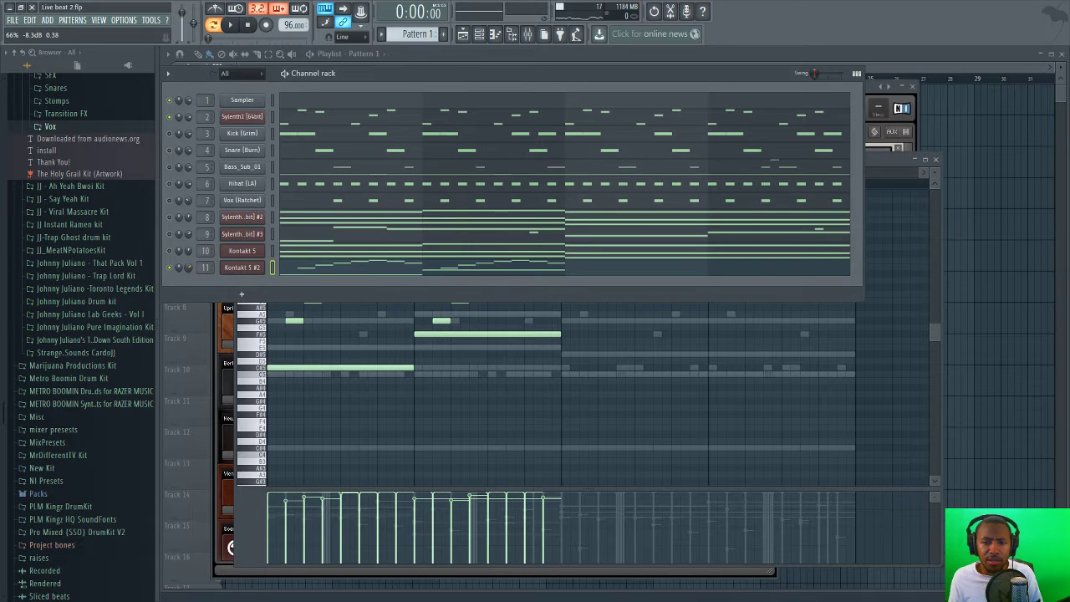
{"action": "left_click_drag", "start_coordinate": [189, 267], "coordinate": [189, 266]}
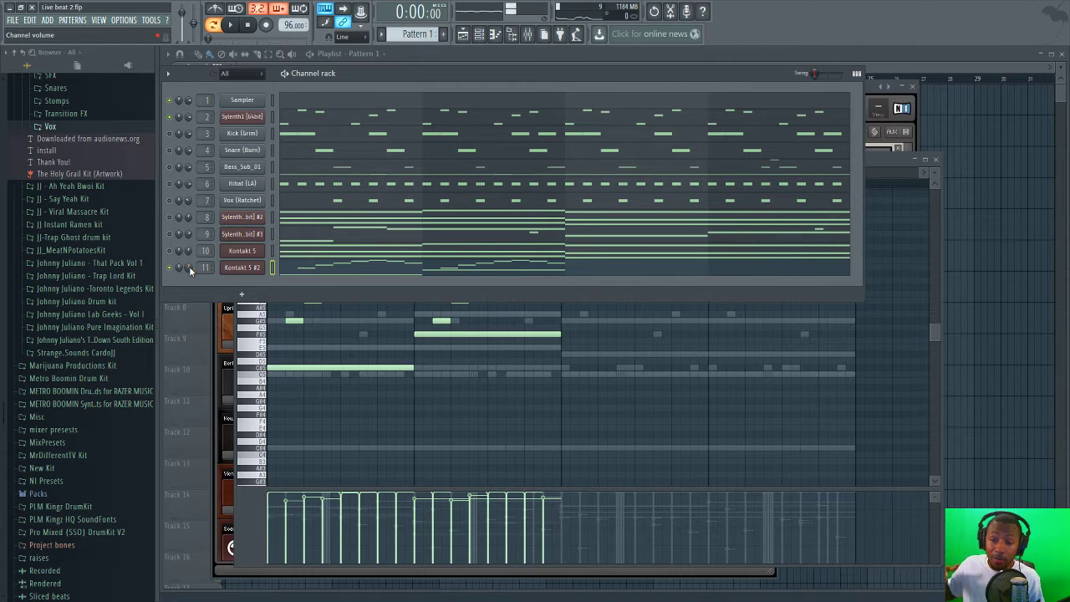
{"action": "left_click", "coordinate": [573, 283]}
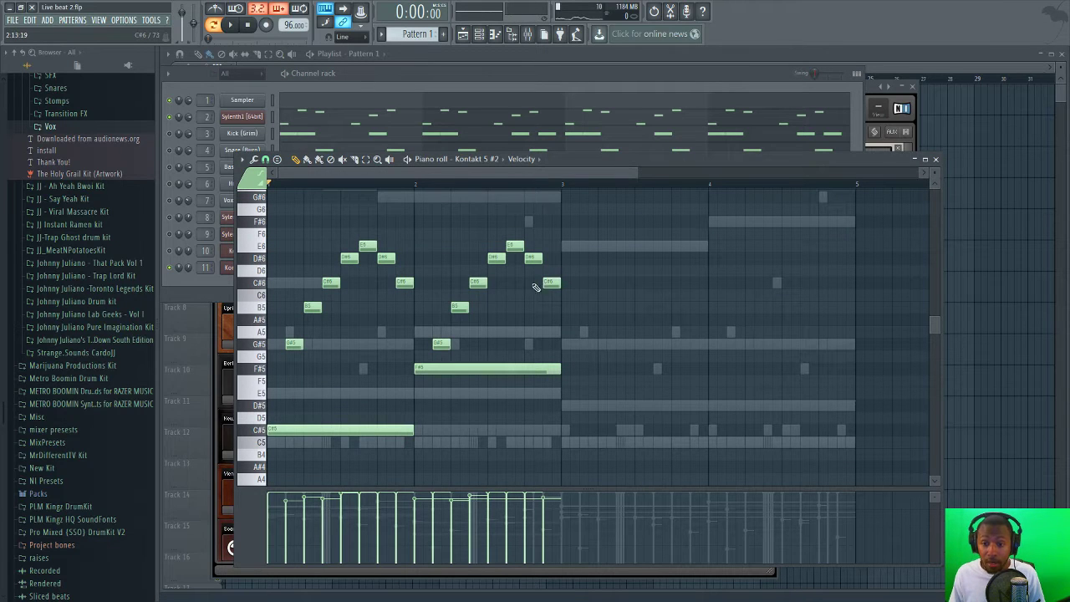
{"action": "key", "text": "ctrl+v"}
{"action": "left_click_drag", "start_coordinate": [346, 428], "coordinate": [602, 423]}
{"action": "left_click", "coordinate": [633, 361]}
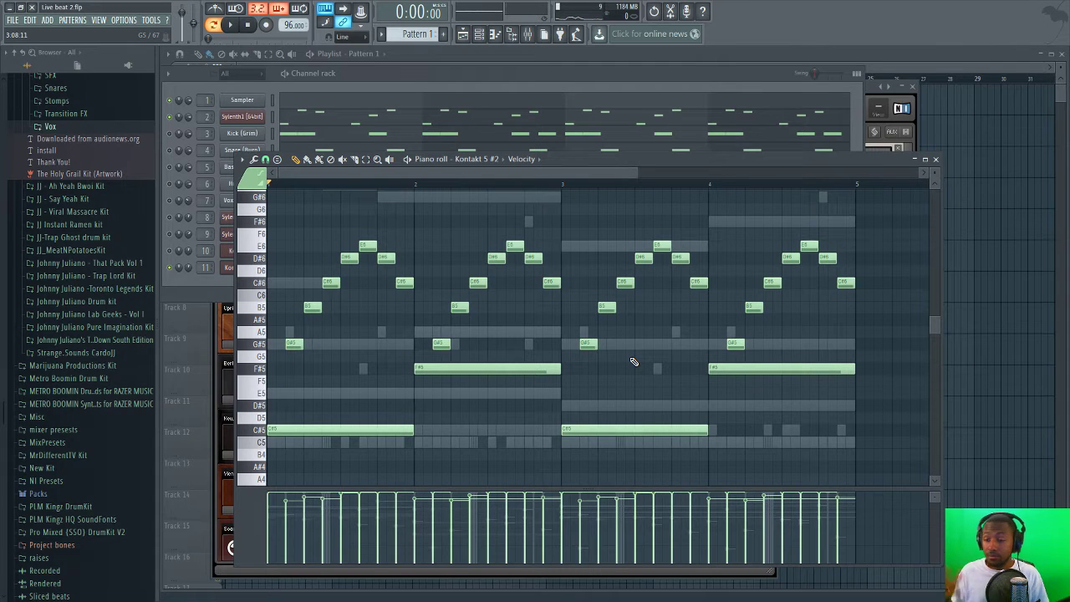
- Lower the Kontakt 5 #2 channel volume to 44%, then fine-tune it by ear while the pattern plays
{"action": "left_click", "coordinate": [468, 73]}
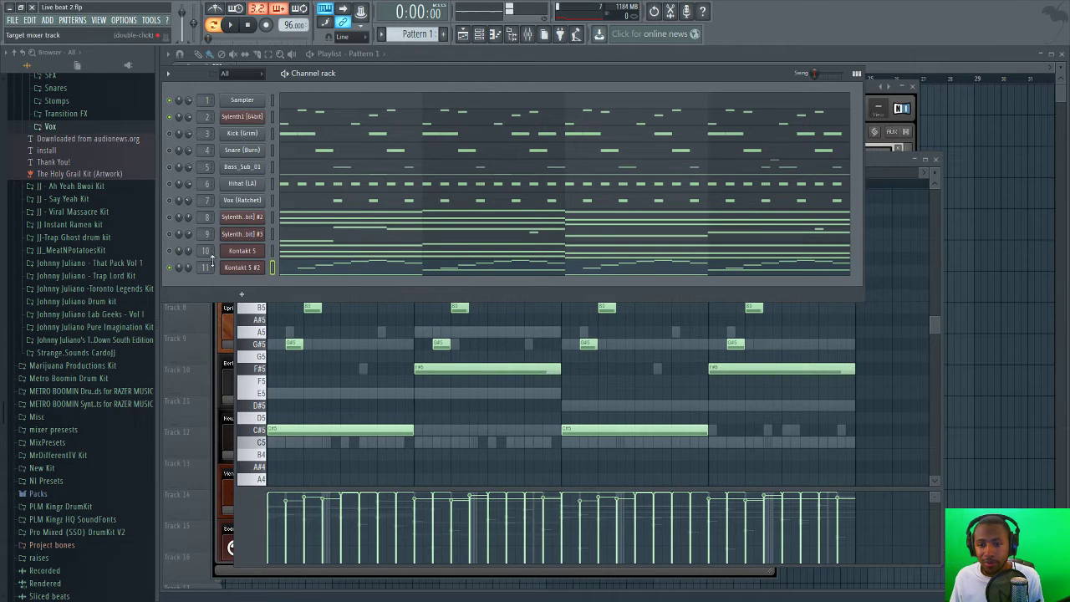
{"action": "left_click_drag", "start_coordinate": [192, 268], "coordinate": [192, 280]}
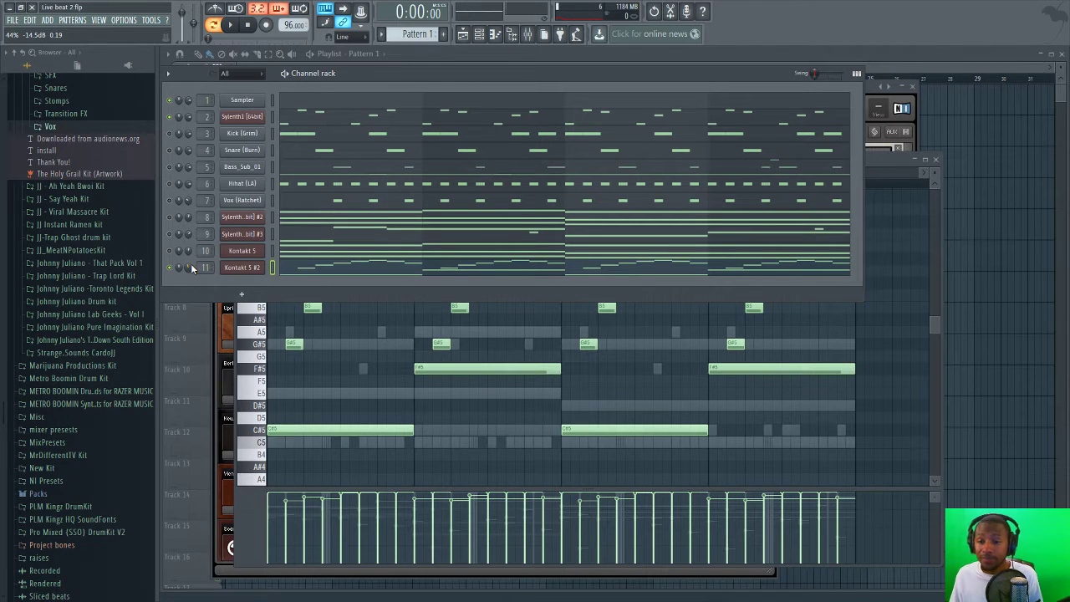
{"action": "key", "text": "space"}
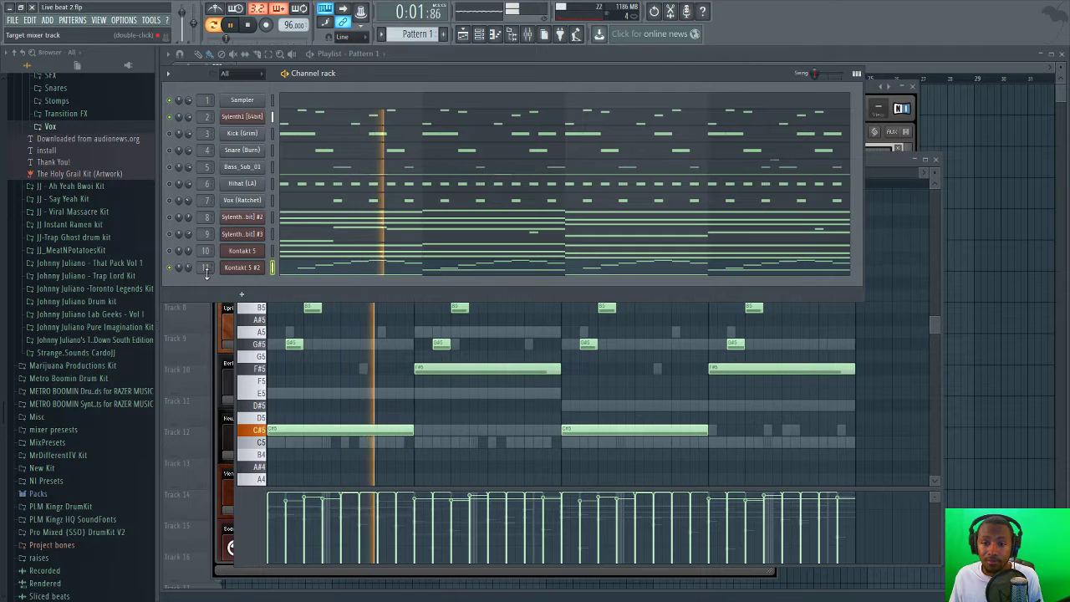
{"action": "left_click_drag", "start_coordinate": [189, 271], "coordinate": [189, 281]}
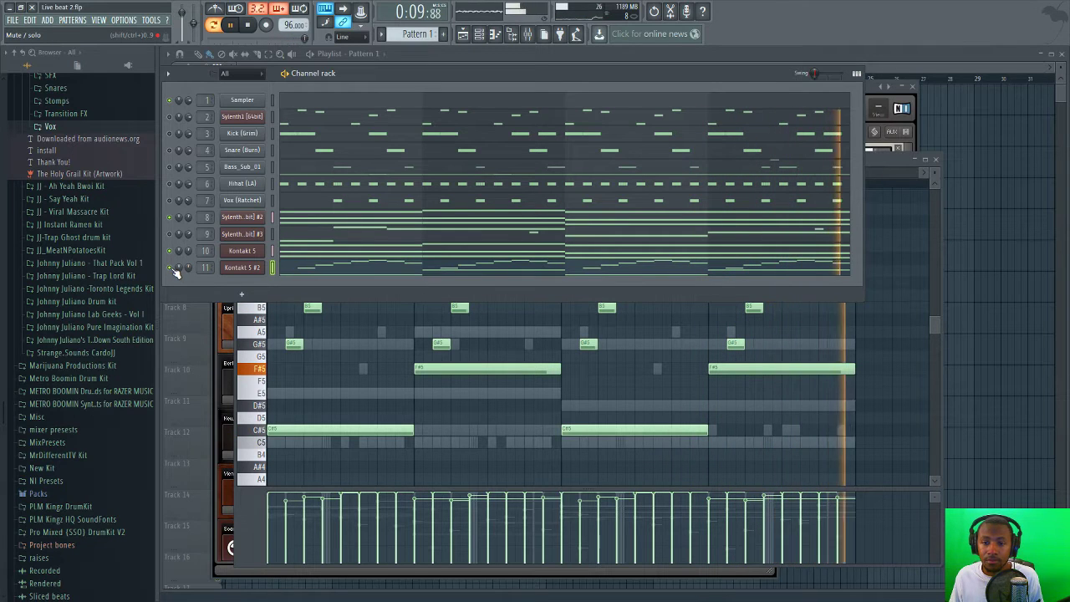
- Unmute the remaining channels and audition the full pattern with Kontakt 5 #2 muted and unmuted
{"action": "key", "text": "space"}
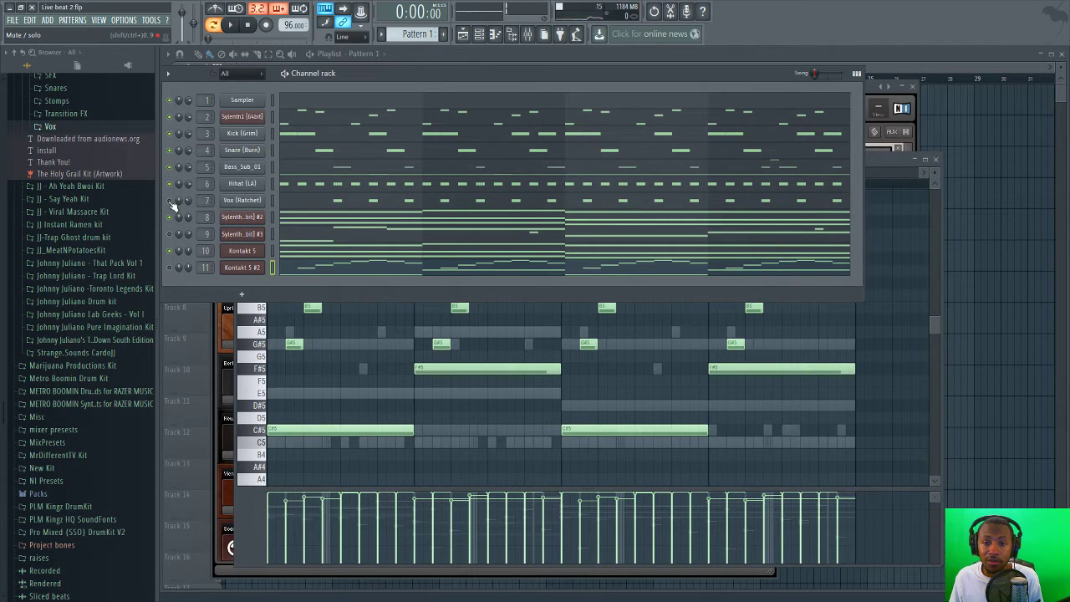
{"action": "key", "text": "space"}
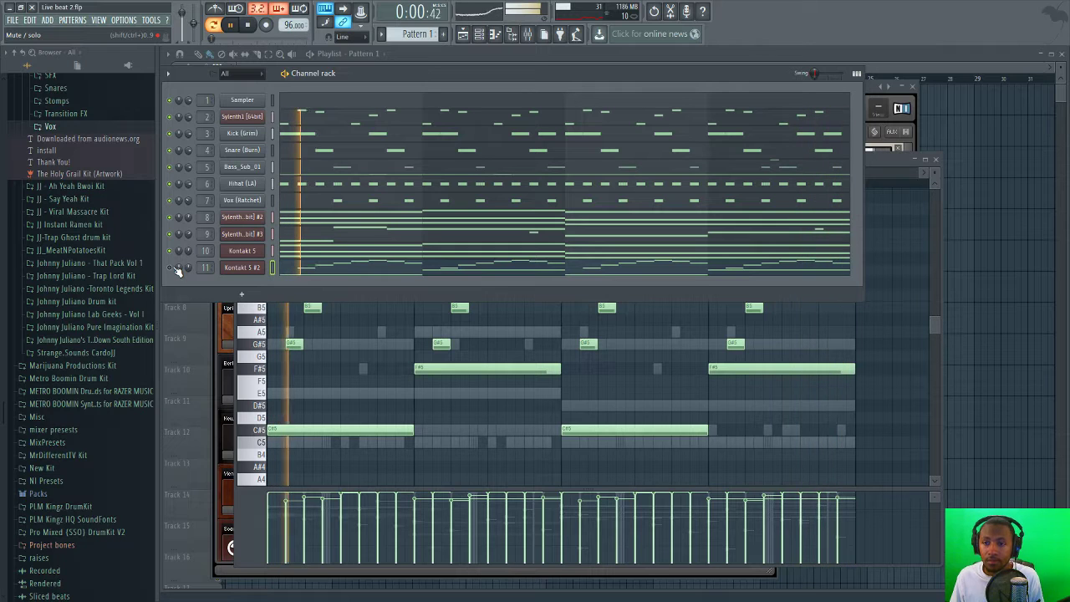
{"action": "key", "text": "space"}
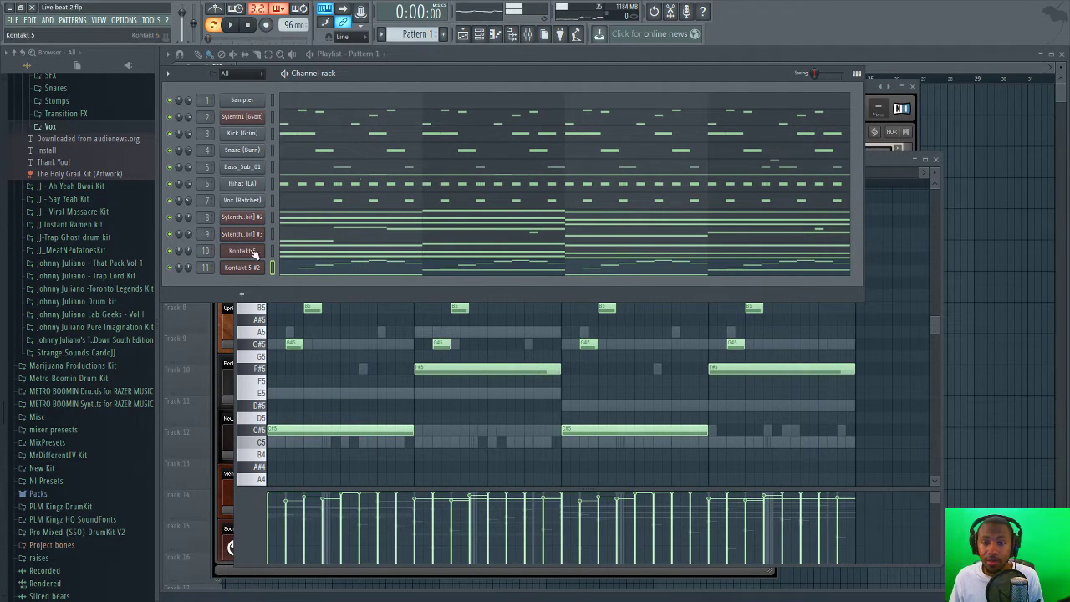
- Route all eleven channels to consecutive mixer tracks starting from track 1, and clear the open windows from the playlist
{"action": "left_click_drag", "start_coordinate": [416, 84], "coordinate": [509, 120]}
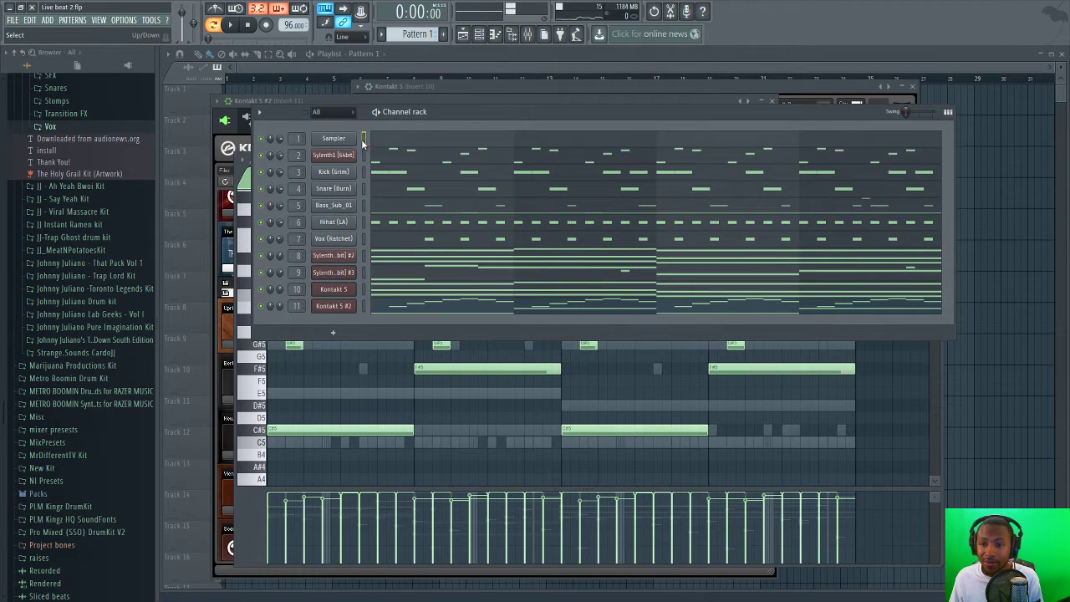
{"action": "left_click", "coordinate": [527, 33]}
{"action": "right_click", "coordinate": [235, 262]}
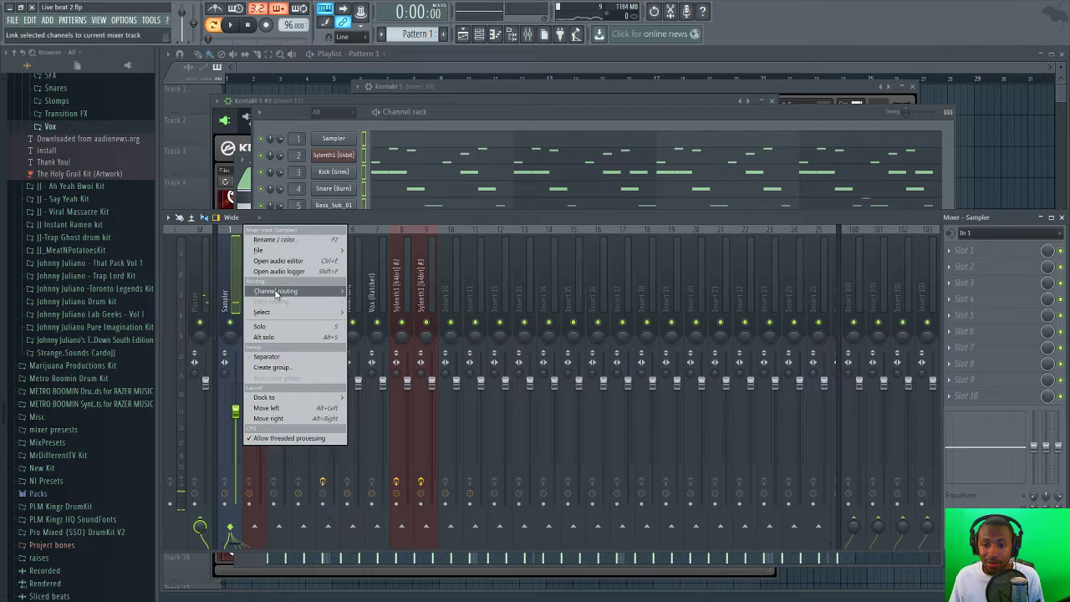
{"action": "mouse_move", "coordinate": [318, 289]}
{"action": "left_click", "coordinate": [362, 299]}
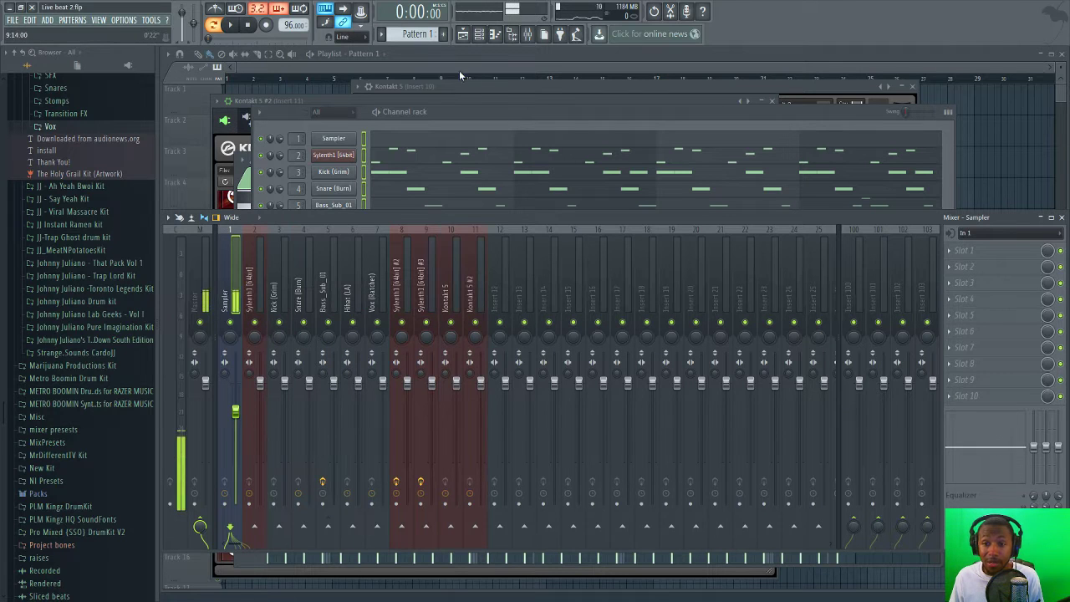
{"action": "key", "text": "F12"}
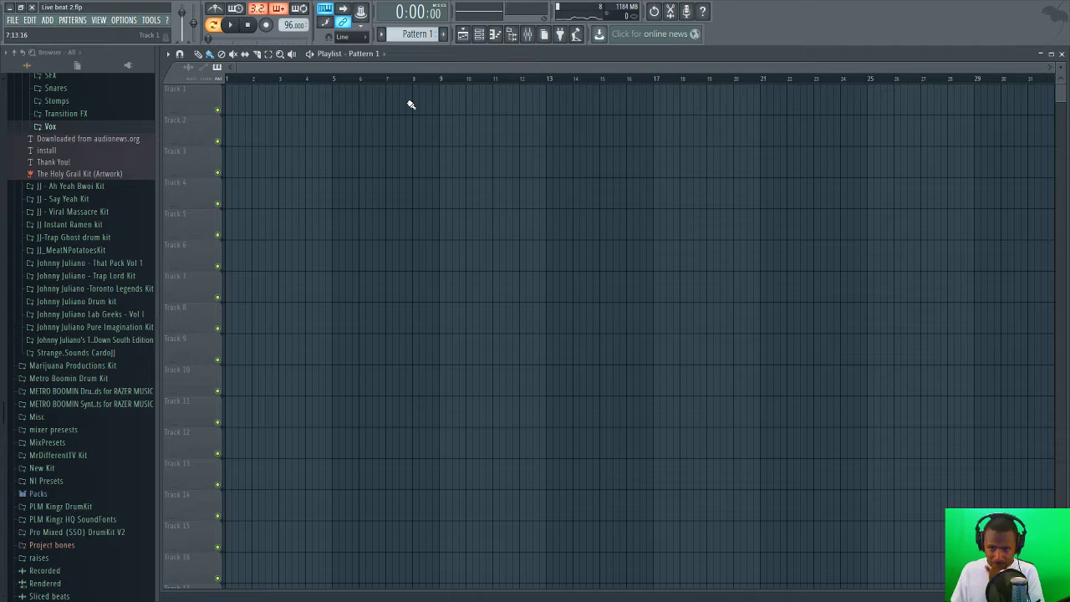
- Remove the trial Pattern 1 clip from the playlist and clone Pattern 1 to keep the full loop as a backup
{"action": "left_click", "coordinate": [328, 107]}
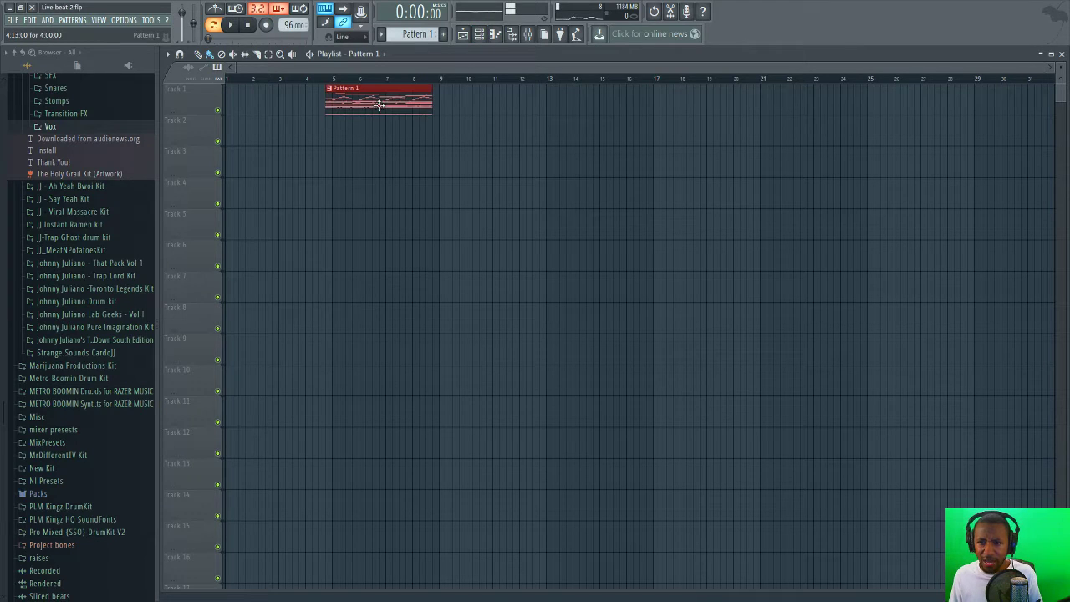
{"action": "right_click", "coordinate": [390, 101]}
{"action": "left_click", "coordinate": [479, 34]}
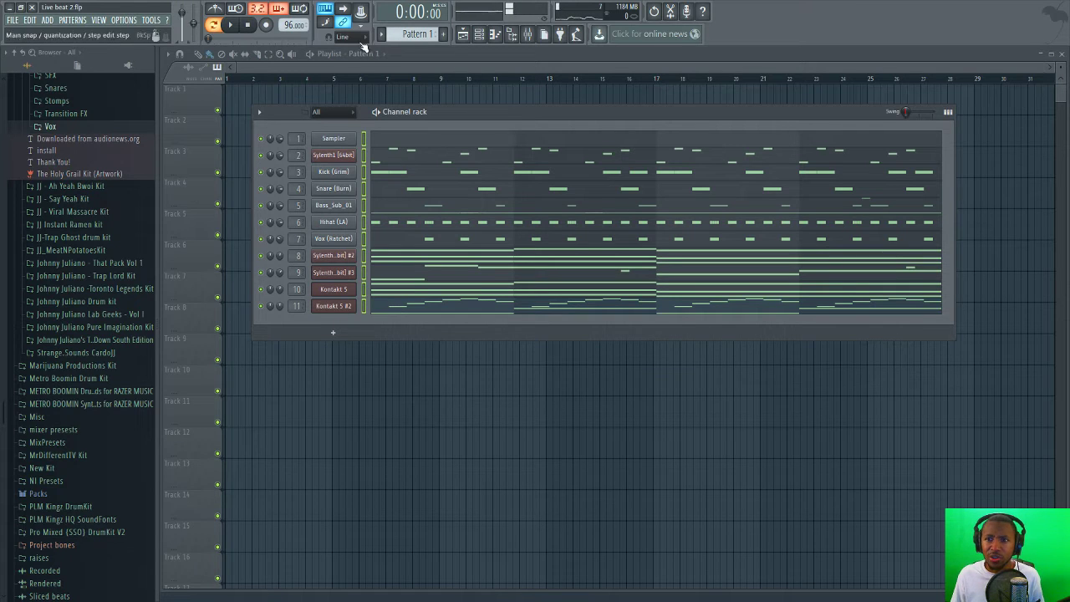
{"action": "left_click", "coordinate": [388, 35]}
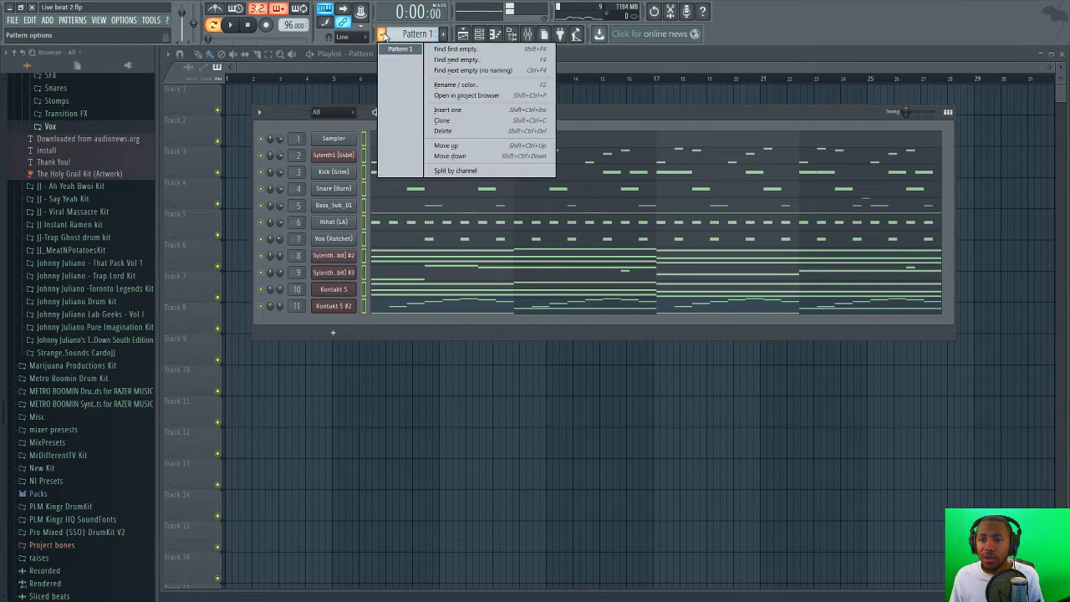
{"action": "left_click", "coordinate": [446, 124]}
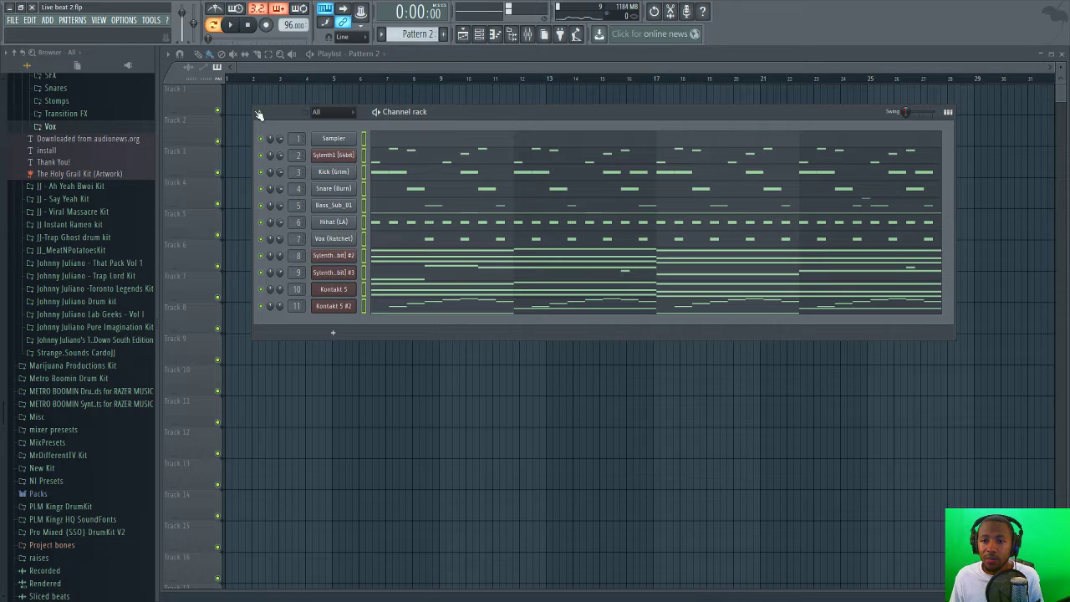
- Place Pattern 2 at bar 1 on playlist track 1, split it by channel, and check the resulting single-channel patterns
{"action": "mouse_move", "coordinate": [251, 96]}
{"action": "left_mouse_down"}
{"action": "mouse_move", "coordinate": [273, 95]}
{"action": "mouse_move", "coordinate": [250, 94]}
{"action": "left_mouse_up"}
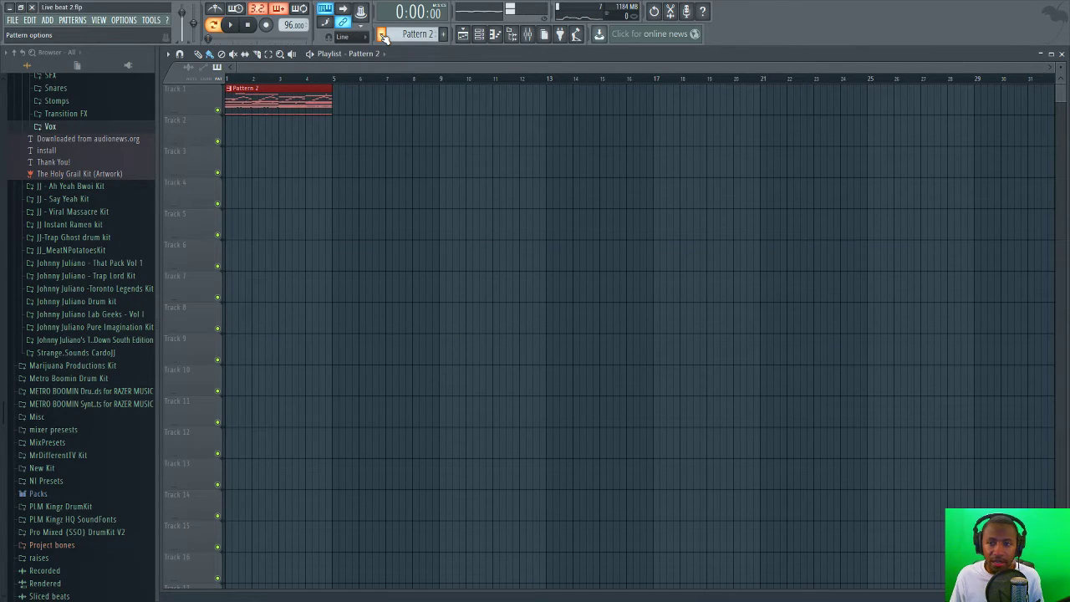
{"action": "left_click", "coordinate": [383, 35]}
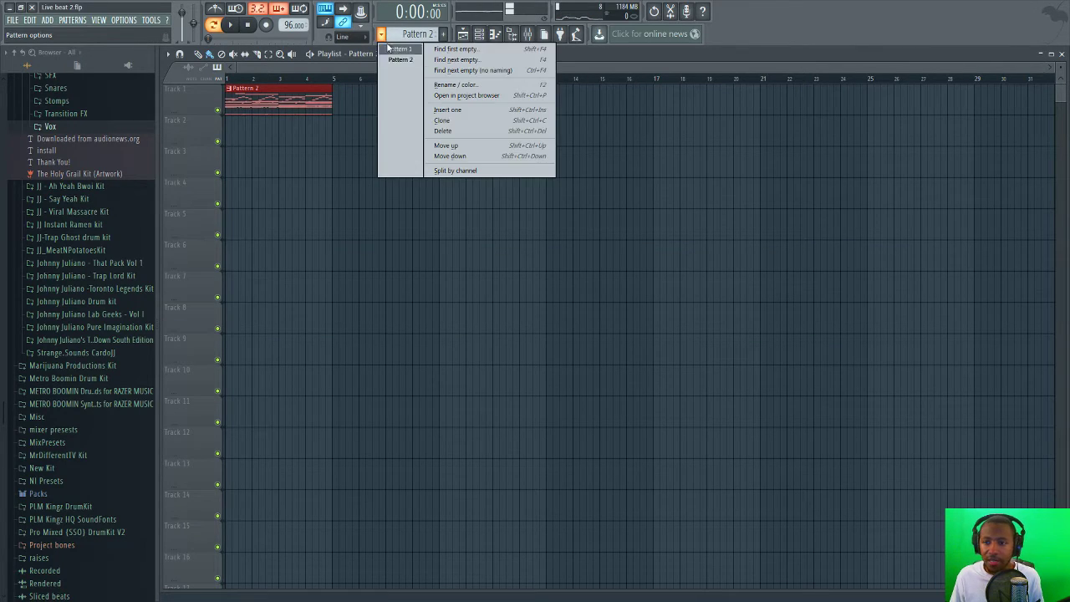
{"action": "left_click", "coordinate": [462, 172]}
{"action": "left_click", "coordinate": [471, 40]}
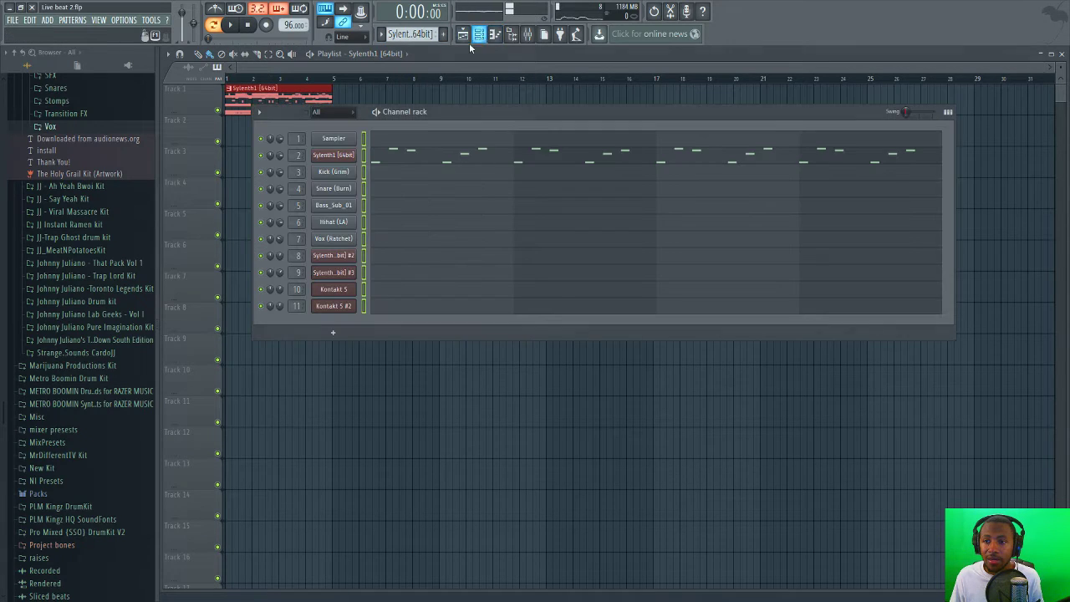
{"action": "scroll", "coordinate": [410, 33], "scroll_direction": "down", "scroll_amount": 8}
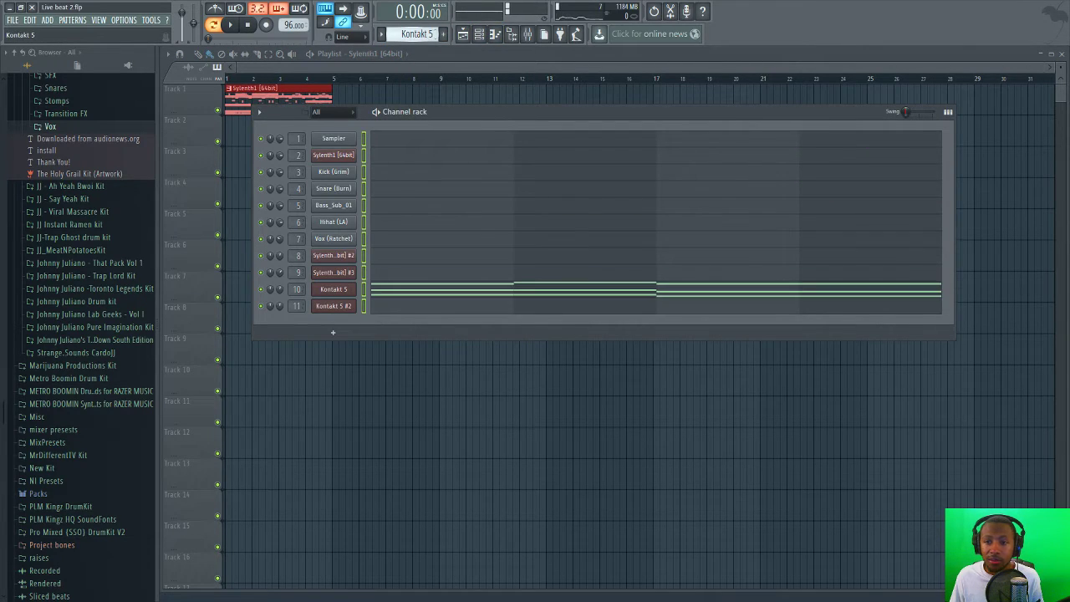
{"action": "key", "text": "F6"}
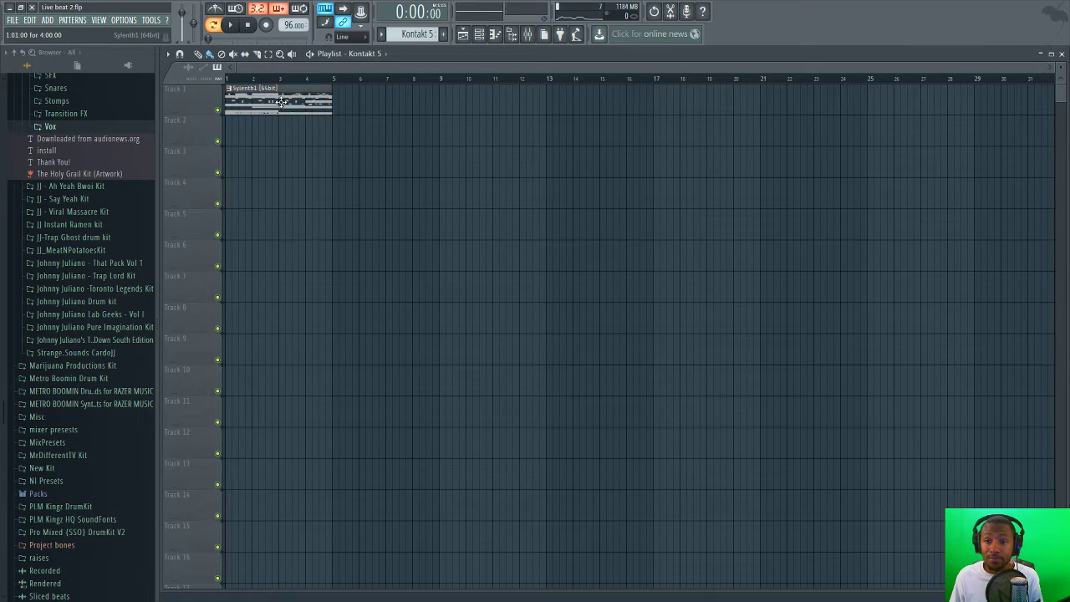
- Spread the stacked channel clips onto their own playlist tracks, from Sylenth1 on track 2 to Kontakt 5 #2 on track 11
{"action": "mouse_move", "coordinate": [280, 101]}
{"action": "left_mouse_down"}
{"action": "mouse_move", "coordinate": [284, 165]}
{"action": "mouse_move", "coordinate": [318, 229]}
{"action": "mouse_move", "coordinate": [247, 195]}
{"action": "mouse_move", "coordinate": [335, 159]}
{"action": "mouse_move", "coordinate": [284, 227]}
{"action": "mouse_move", "coordinate": [360, 237]}
{"action": "mouse_move", "coordinate": [280, 255]}
{"action": "mouse_move", "coordinate": [309, 283]}
{"action": "mouse_move", "coordinate": [276, 285]}
{"action": "mouse_move", "coordinate": [275, 320]}
{"action": "left_mouse_up"}
{"action": "left_click_drag", "start_coordinate": [276, 100], "coordinate": [261, 350]}
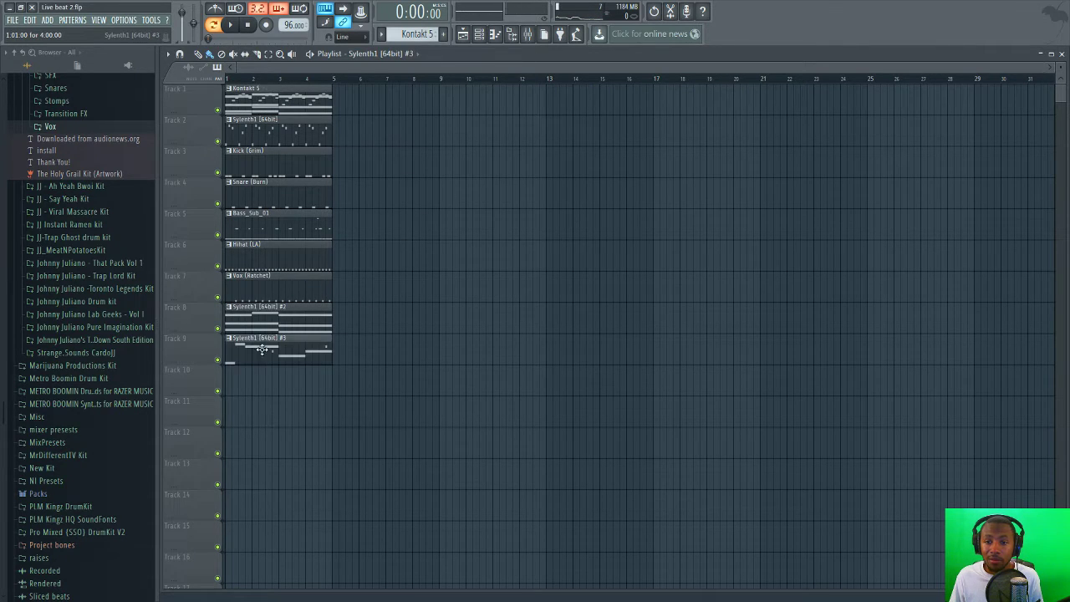
{"action": "left_click_drag", "start_coordinate": [276, 101], "coordinate": [276, 381]}
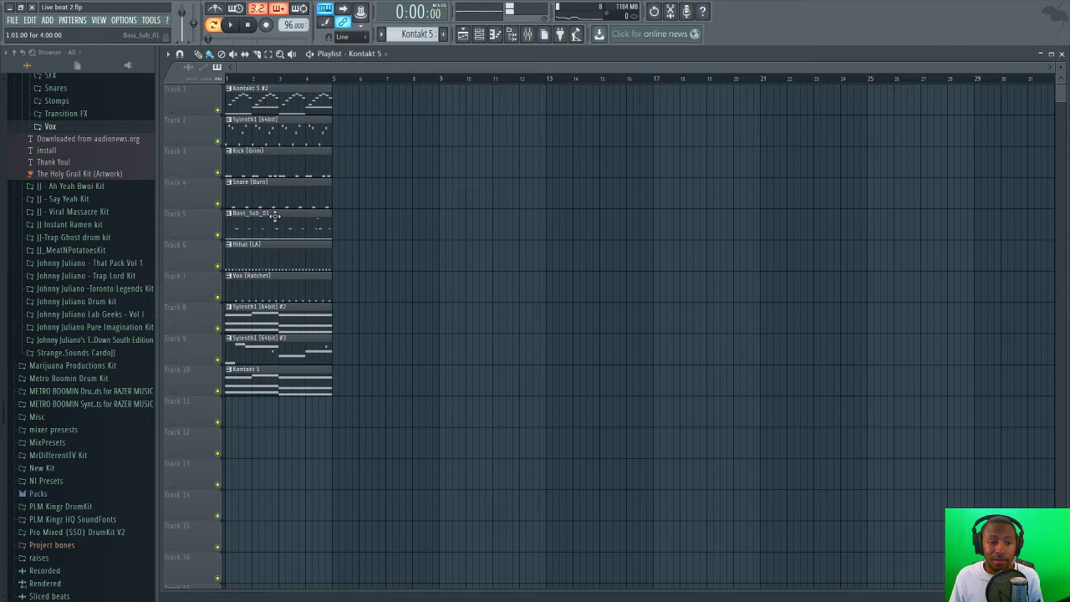
{"action": "left_click_drag", "start_coordinate": [276, 105], "coordinate": [252, 416]}
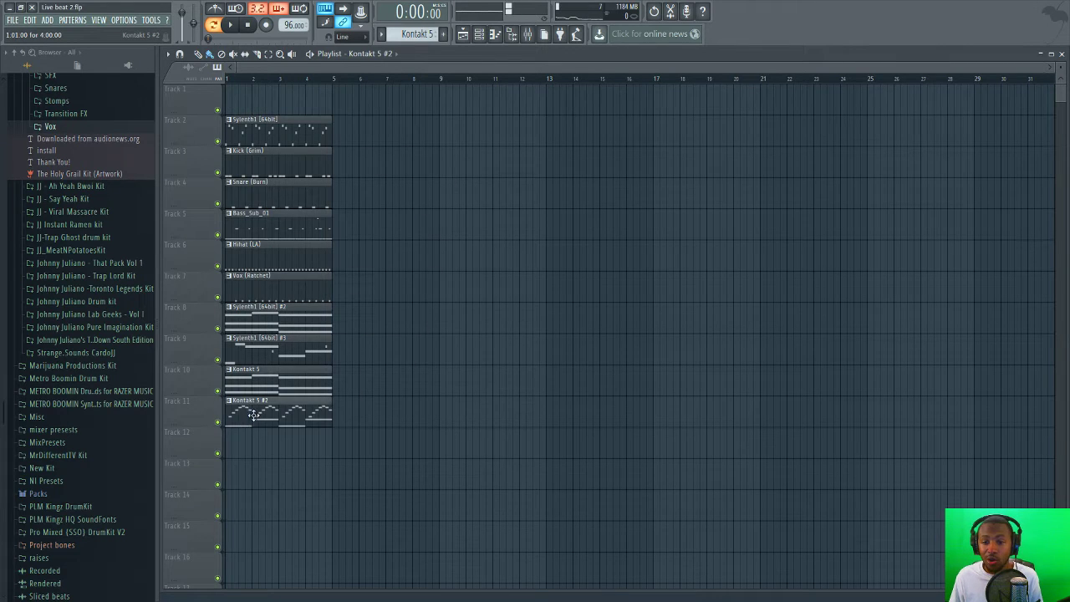
- Move all ten clips up one track so they occupy tracks 1 to 10, and clear the selection
{"action": "key", "text": "ctrl+a"}
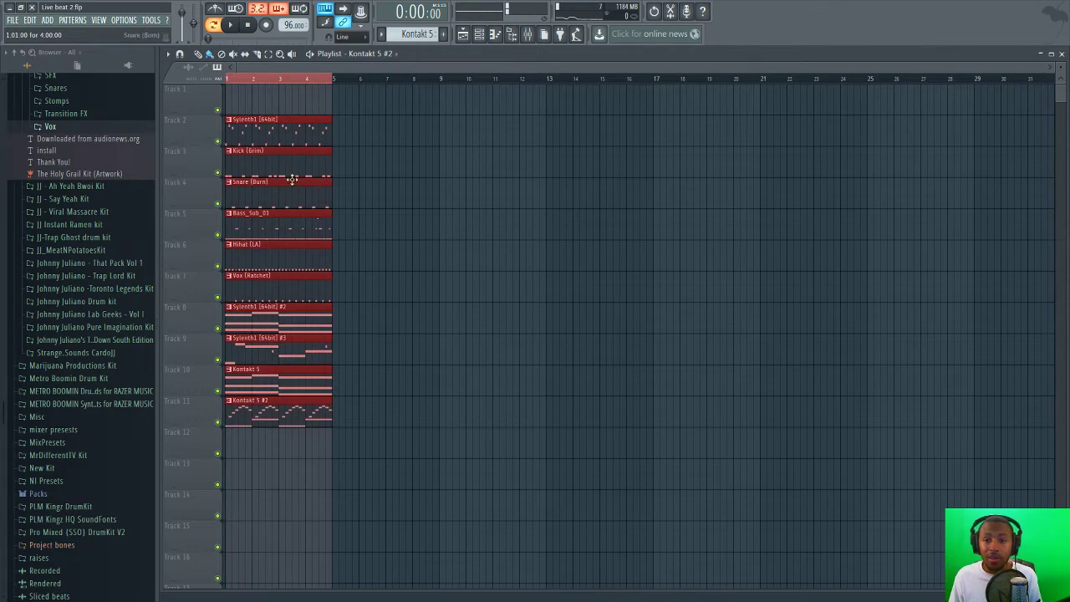
{"action": "left_click_drag", "start_coordinate": [274, 122], "coordinate": [270, 88]}
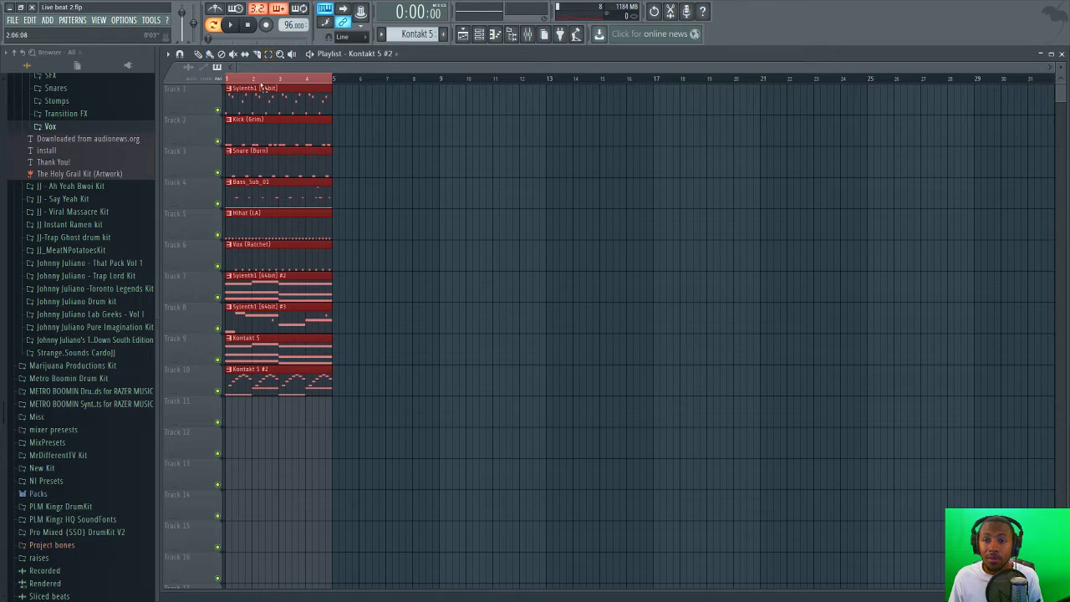
{"action": "left_click", "coordinate": [263, 80]}
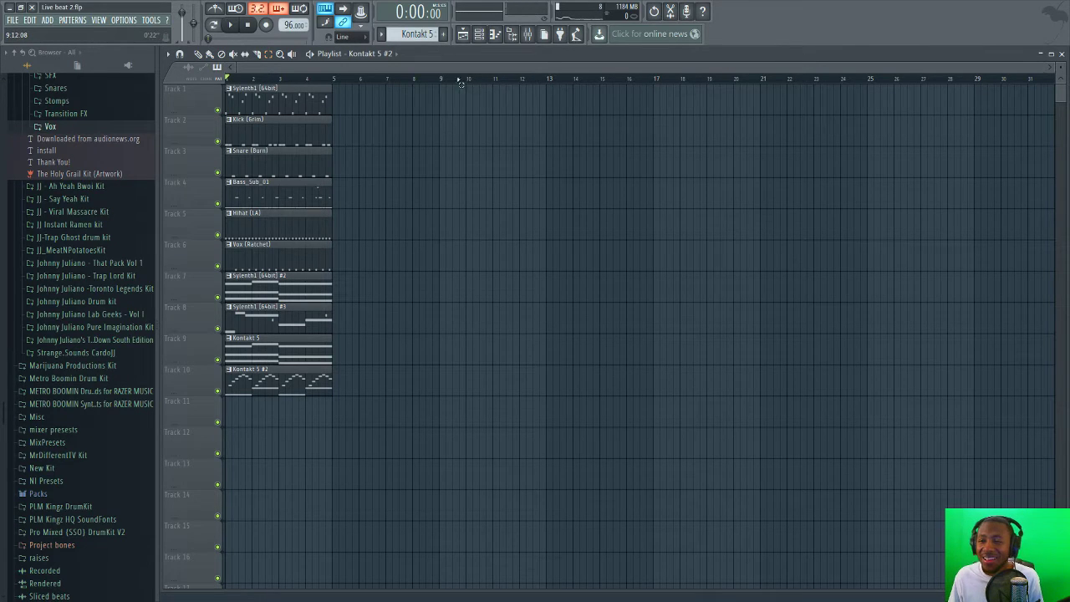
- Switch to the empty Pattern 12 with only Kontakt 5 #2 selected, and solo then unsolo playlist track 1
{"action": "left_click", "coordinate": [481, 37]}
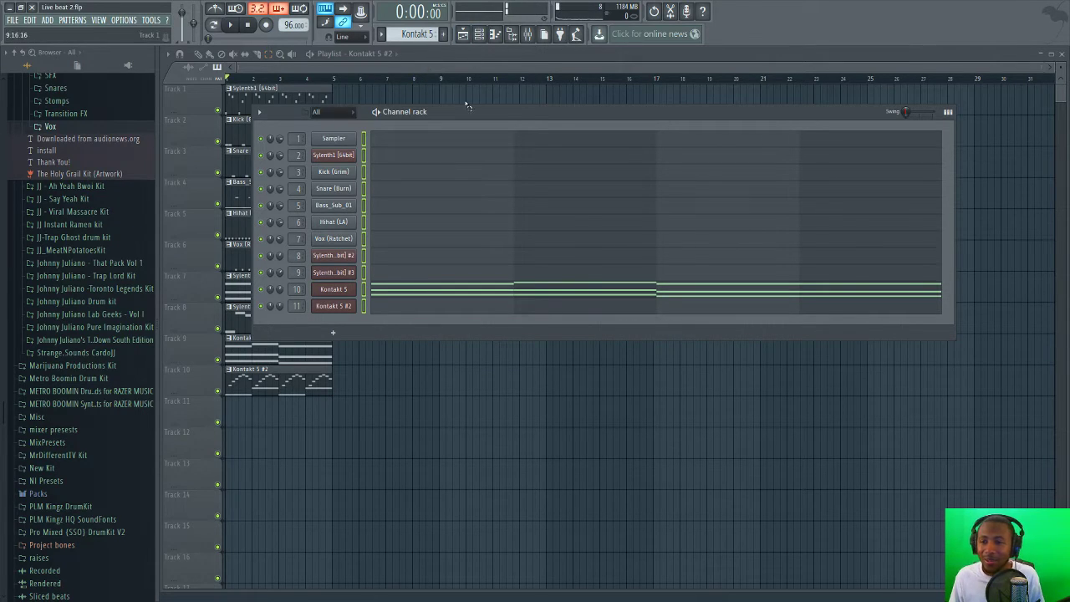
{"action": "left_click_drag", "start_coordinate": [463, 115], "coordinate": [549, 99]}
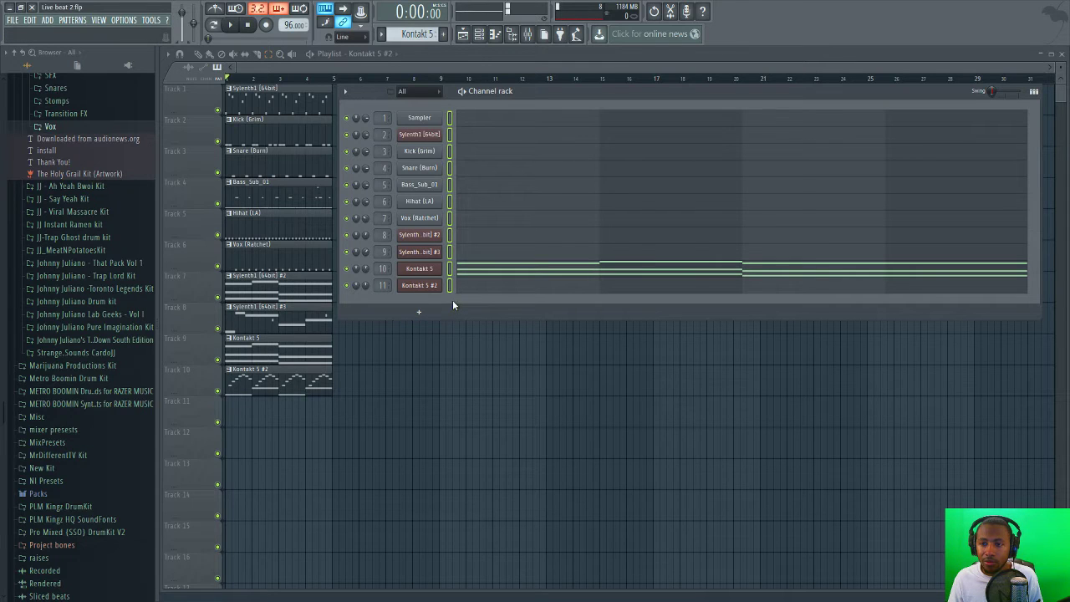
{"action": "scroll", "coordinate": [408, 34], "scroll_direction": "down", "scroll_amount": 2}
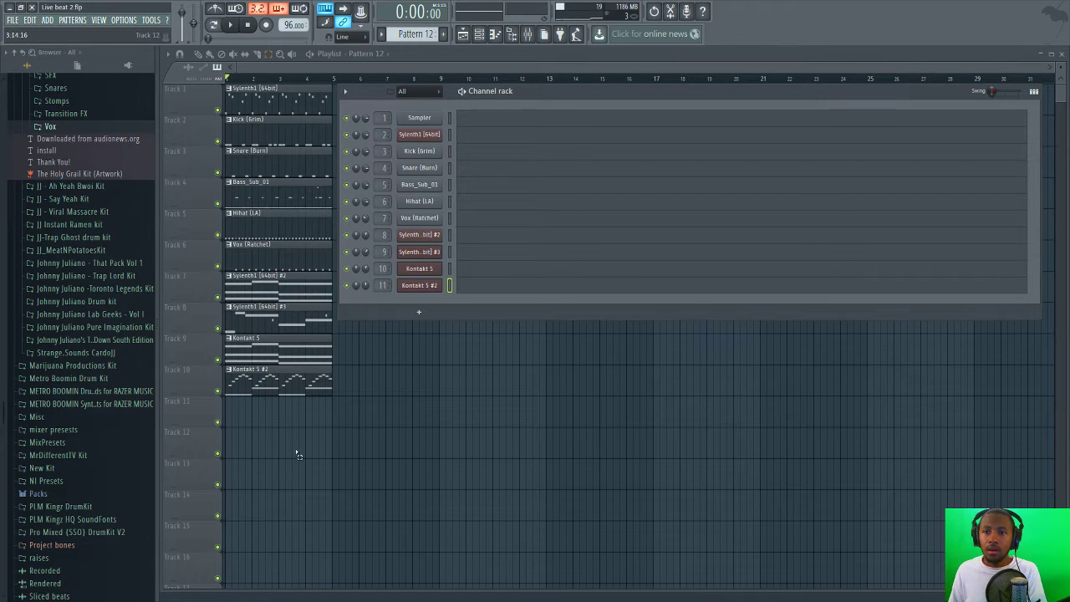
{"action": "right_click", "coordinate": [218, 111]}
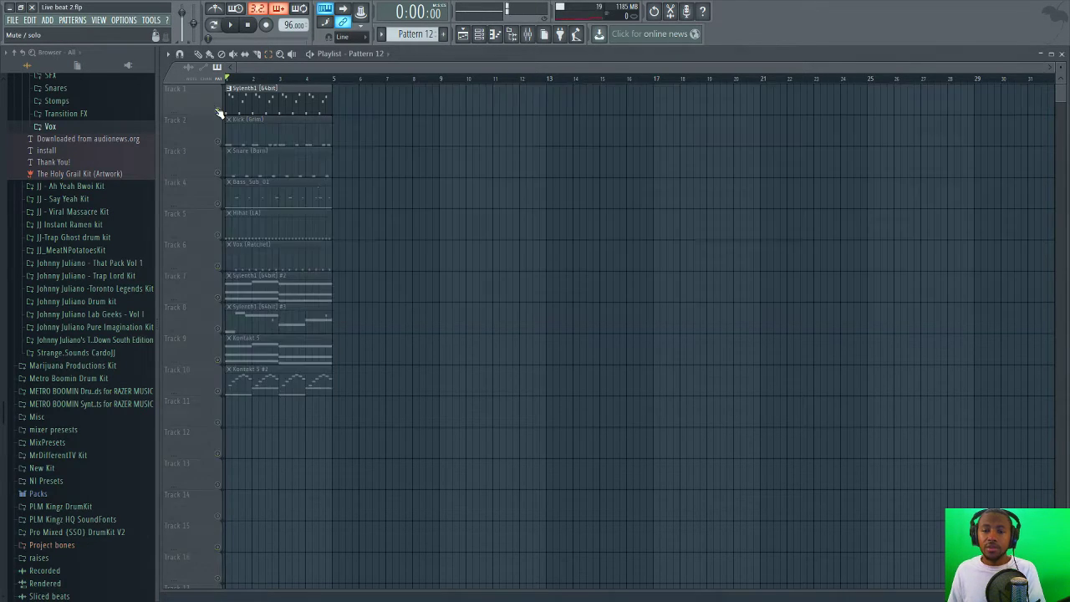
{"action": "right_click", "coordinate": [218, 111]}
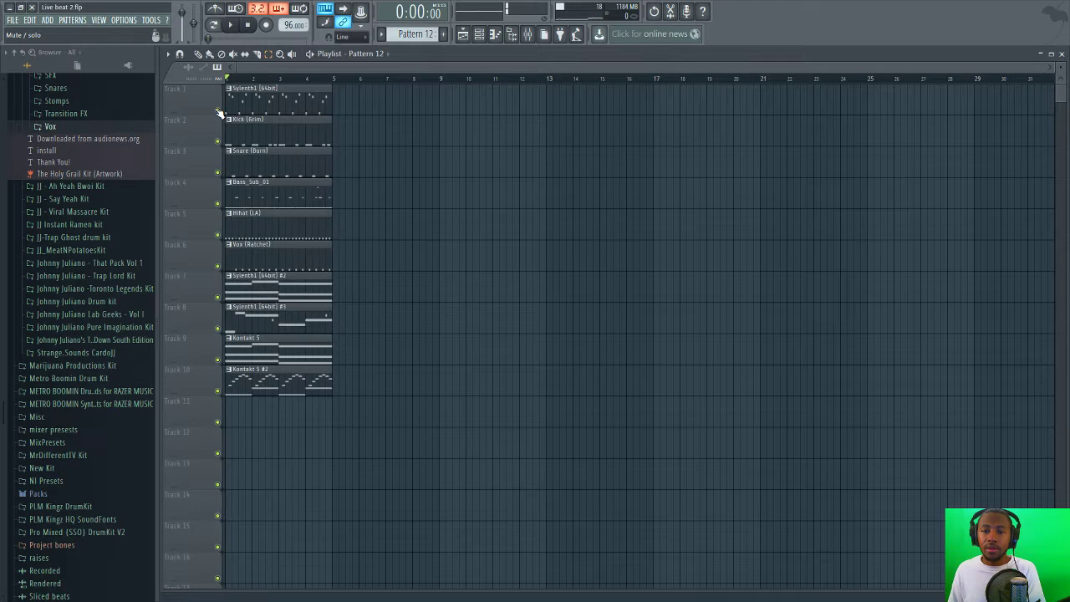
- Solo playlist track 11 and place the empty Pattern 12 at bar 1 on it
{"action": "right_click", "coordinate": [218, 393]}
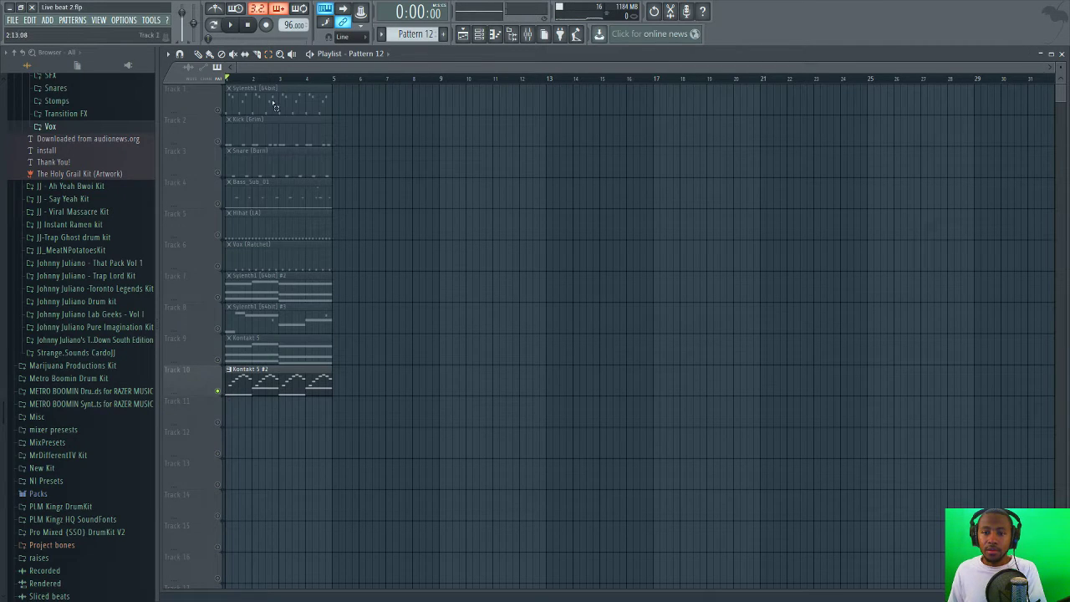
{"action": "right_click", "coordinate": [218, 423]}
{"action": "left_click", "coordinate": [227, 403]}
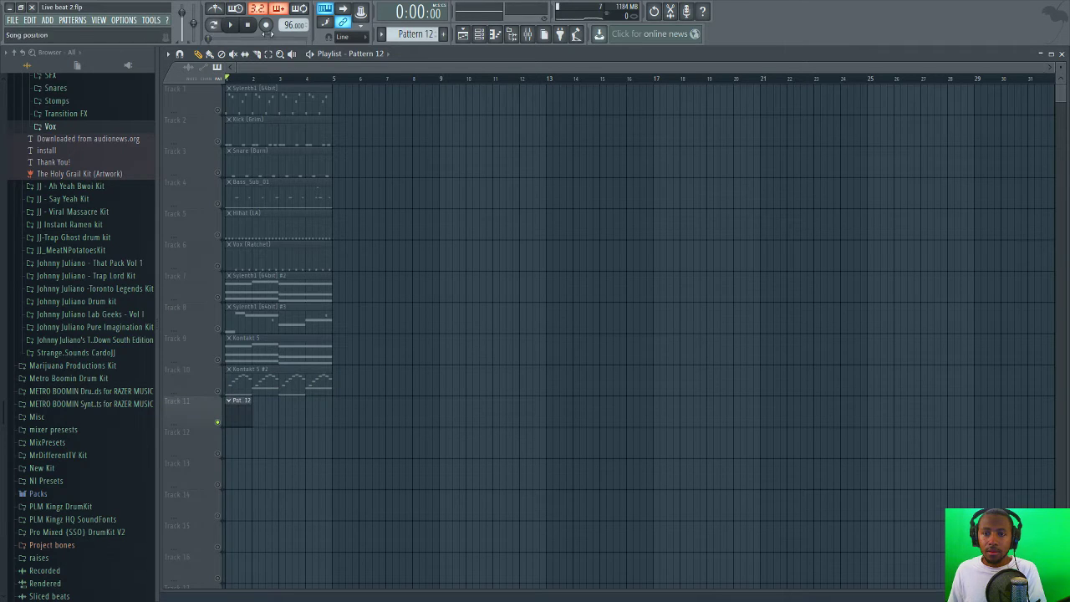
- Record a live chord and melody take into Pattern 12 with Kontakt 5 #2, and stop after the take
{"action": "left_click", "coordinate": [265, 25]}
{"action": "left_click", "coordinate": [232, 25]}
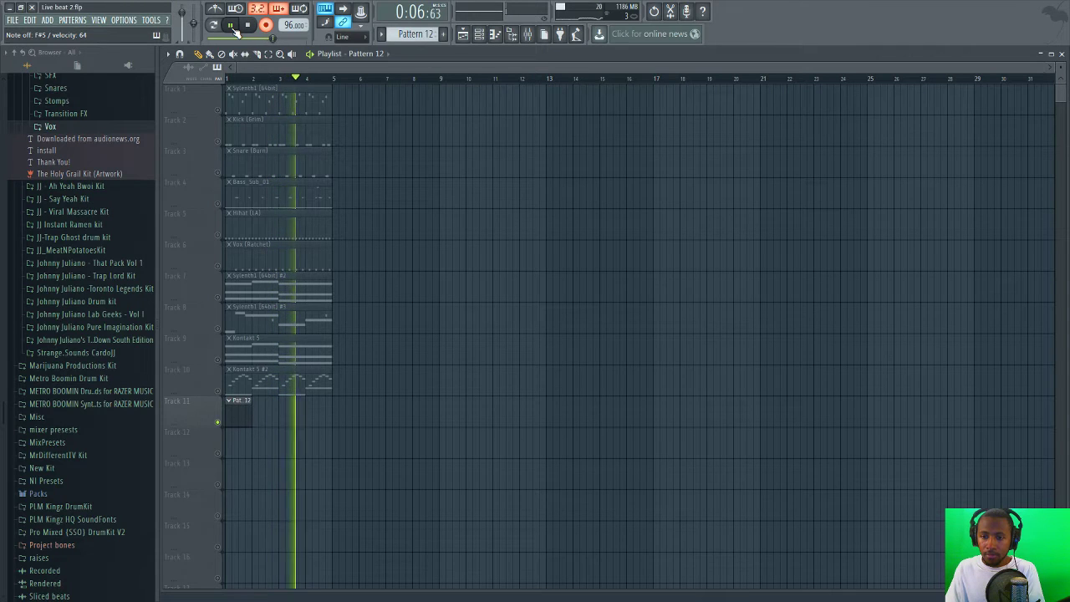
{"action": "key", "text": "space"}
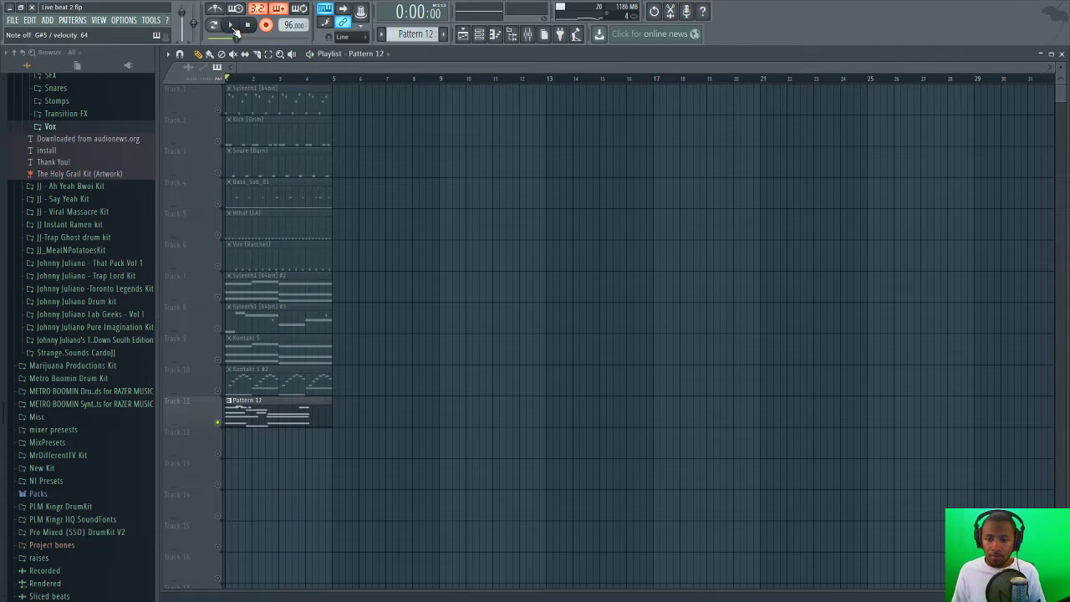
- Open Pattern 12's recorded Kontakt 5 #2 notes in the piano roll and quantize them
{"action": "double_click", "coordinate": [299, 422]}
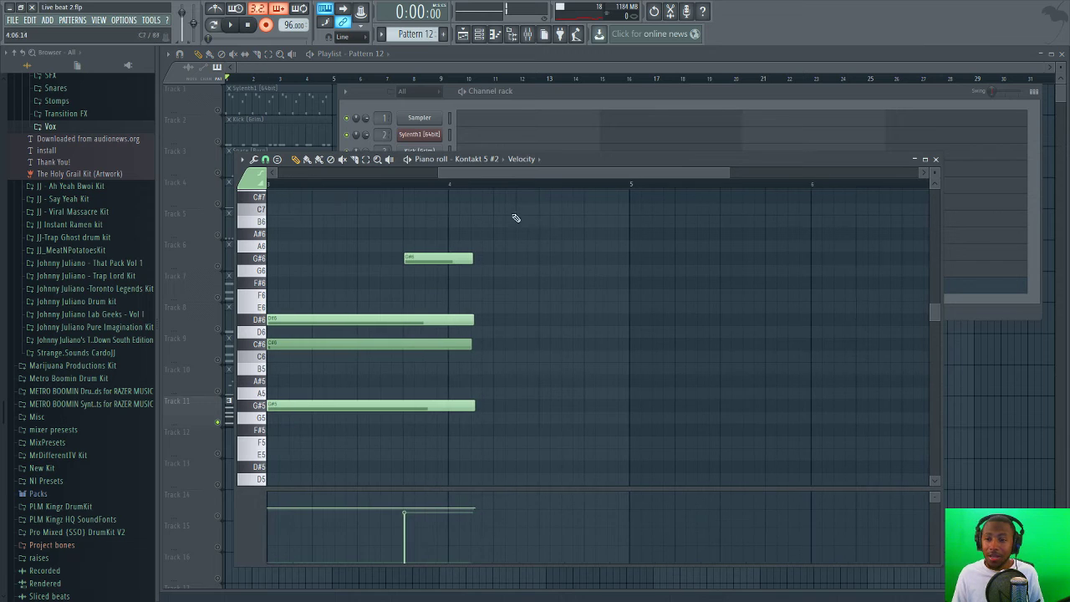
{"action": "left_click_drag", "start_coordinate": [496, 173], "coordinate": [238, 194]}
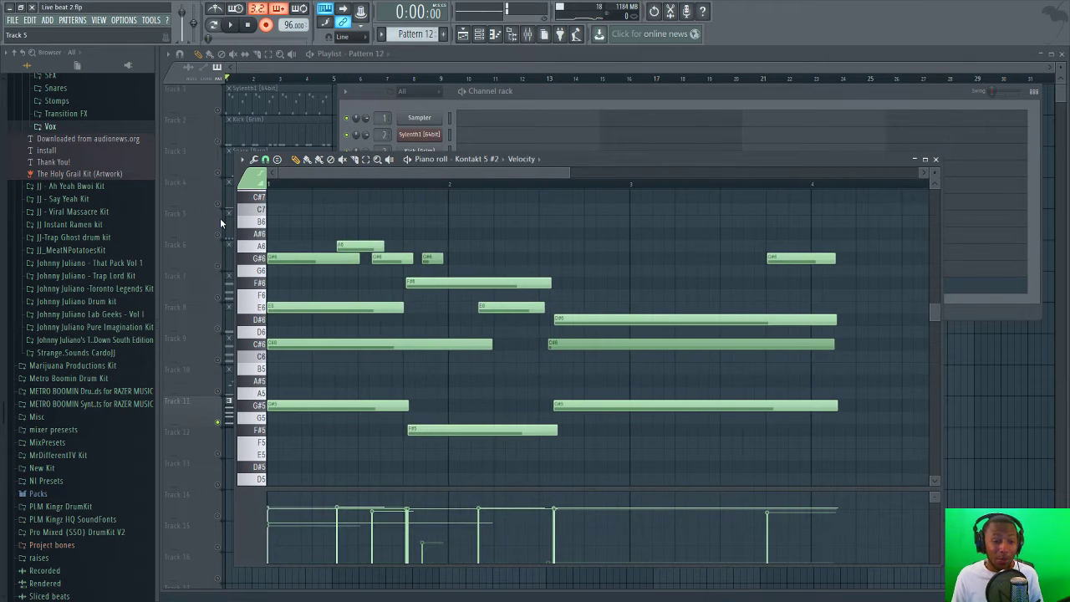
{"action": "key", "text": "ctrl+q"}
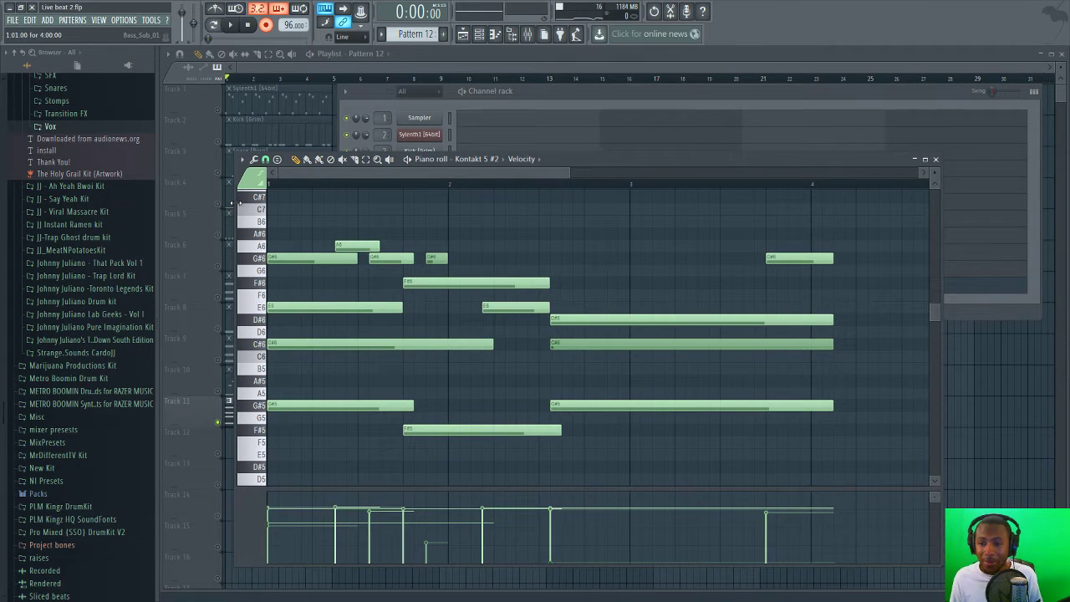
- Slice the final chord and G#6 note at bar 4, delete the overhanging ends, and play back the result
{"action": "left_click", "coordinate": [354, 160]}
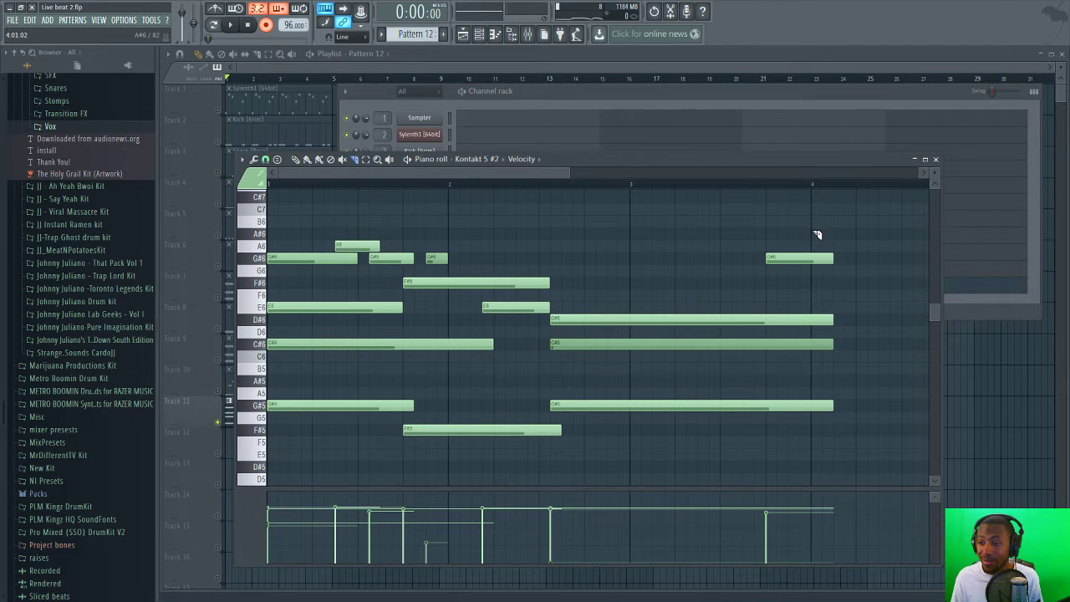
{"action": "left_click_drag", "start_coordinate": [816, 235], "coordinate": [809, 437]}
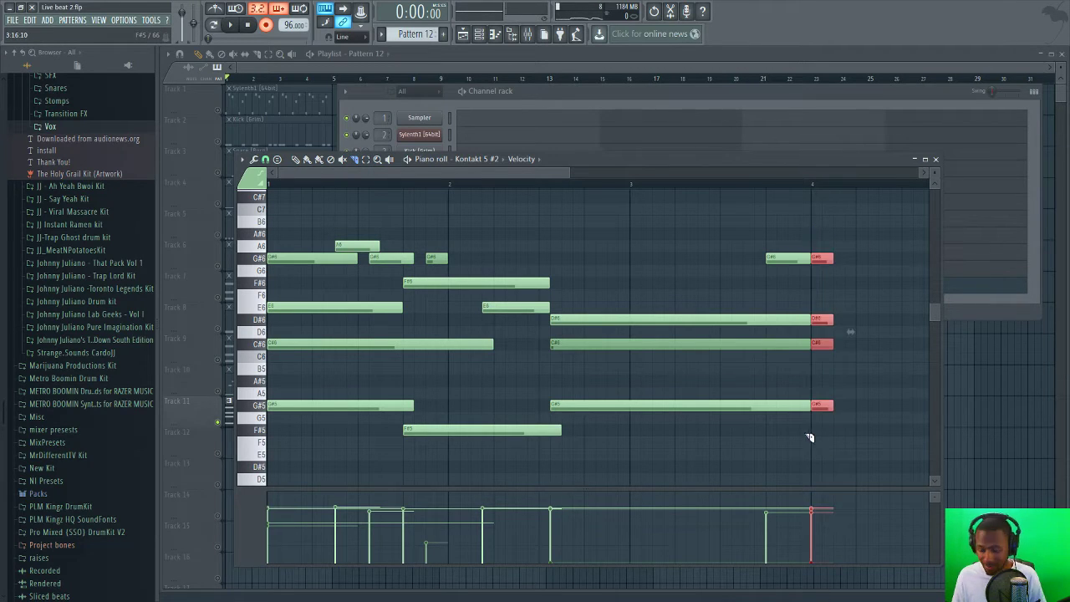
{"action": "key", "text": "Delete"}
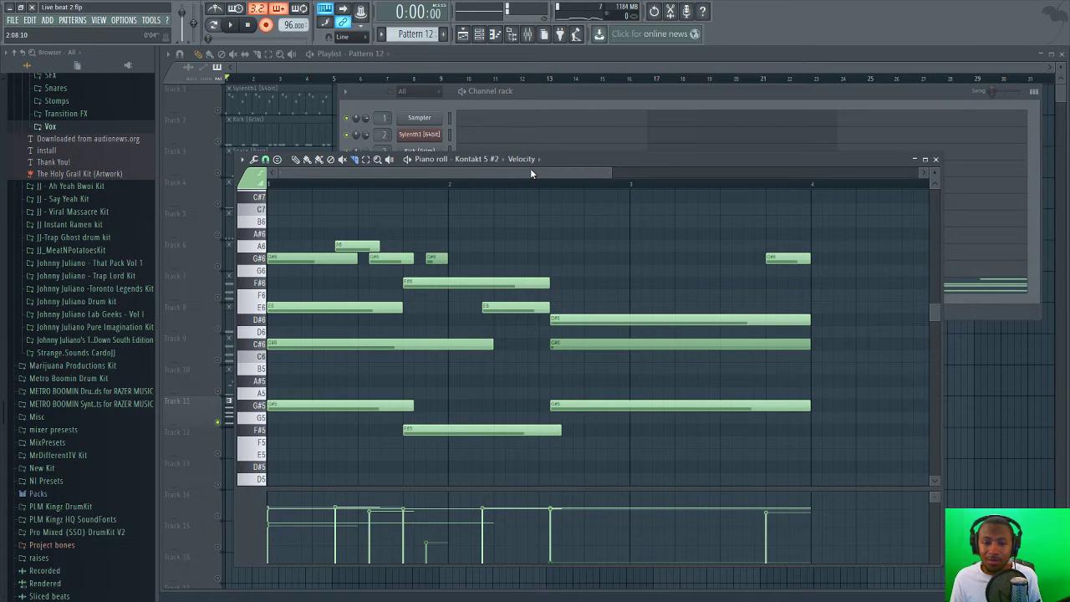
{"action": "key", "text": "space"}
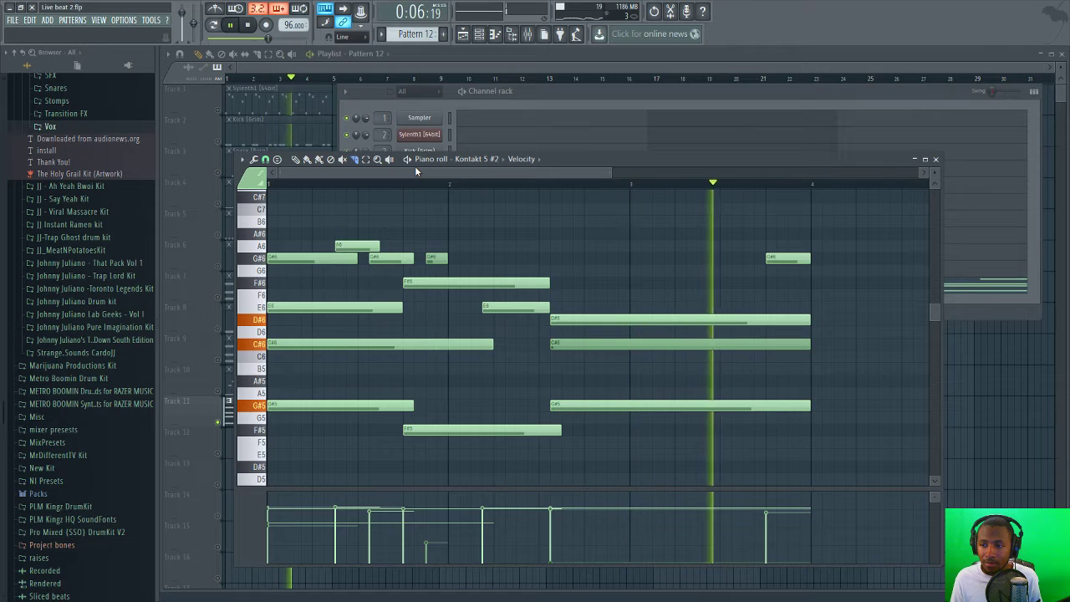
{"action": "key", "text": "space"}
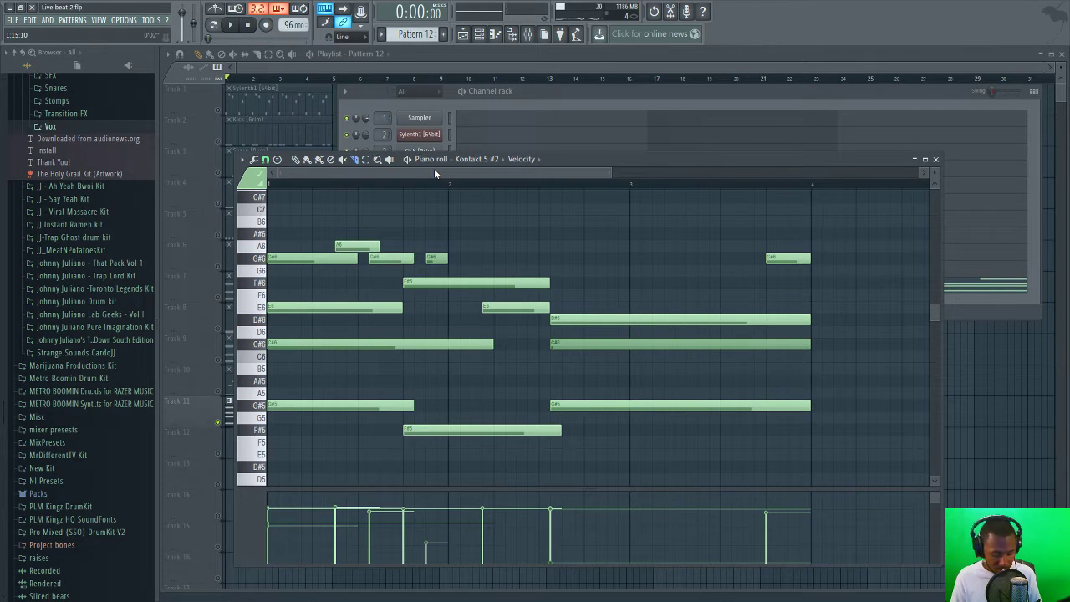
- Duplicate the three-bar Kontakt 5 #2 phrase so the copy fills bars 4 to 7
{"action": "left_click_drag", "start_coordinate": [434, 168], "coordinate": [704, 196]}
{"action": "scroll", "coordinate": [704, 196], "scroll_direction": "up", "scroll_amount": 5}
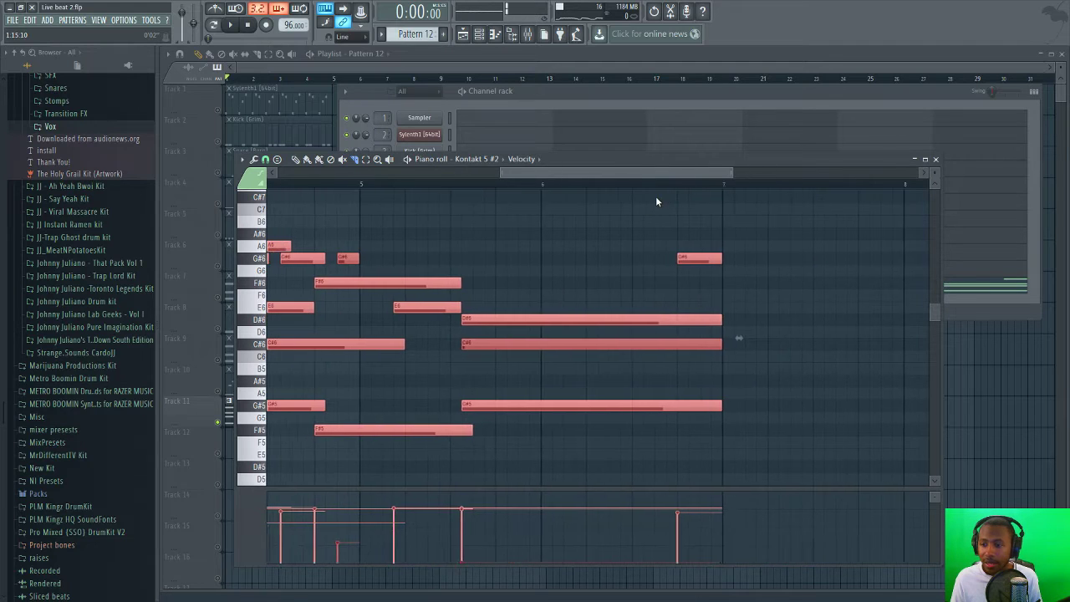
{"action": "scroll", "coordinate": [413, 205], "scroll_direction": "up", "scroll_amount": 2}
- Play Pattern 12 in the playlist and reopen its Kontakt 5 #2 notes from the channel rack
{"action": "left_click", "coordinate": [483, 70]}
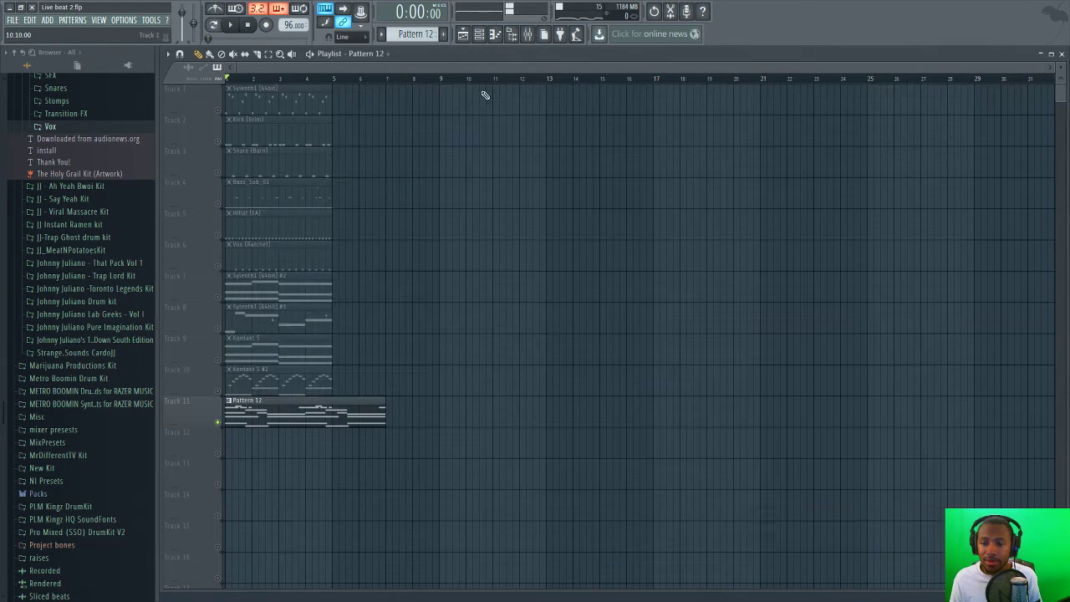
{"action": "key", "text": "space"}
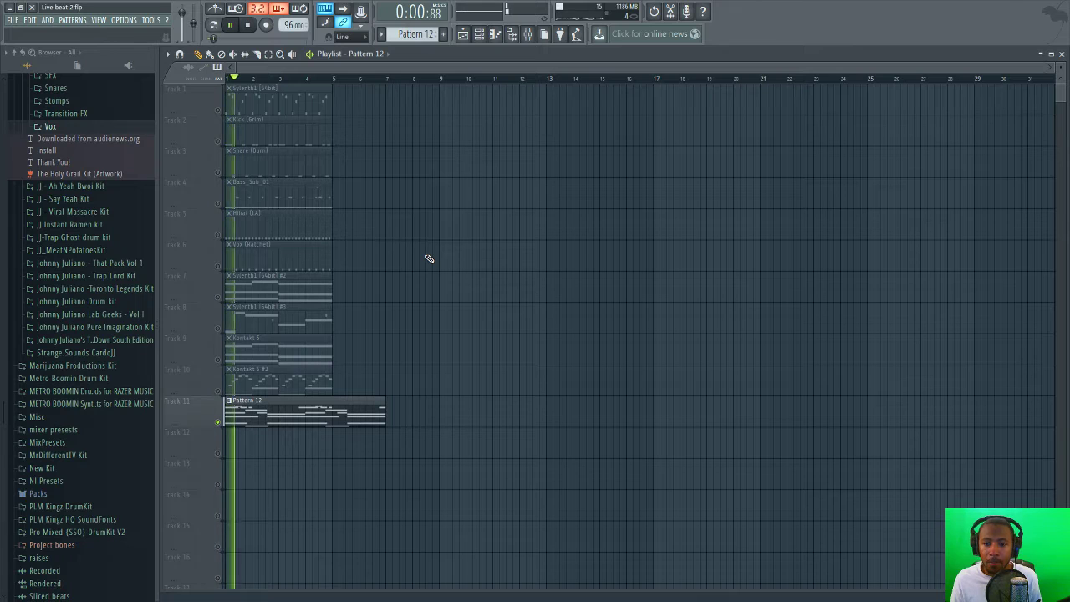
{"action": "key", "text": "F6"}
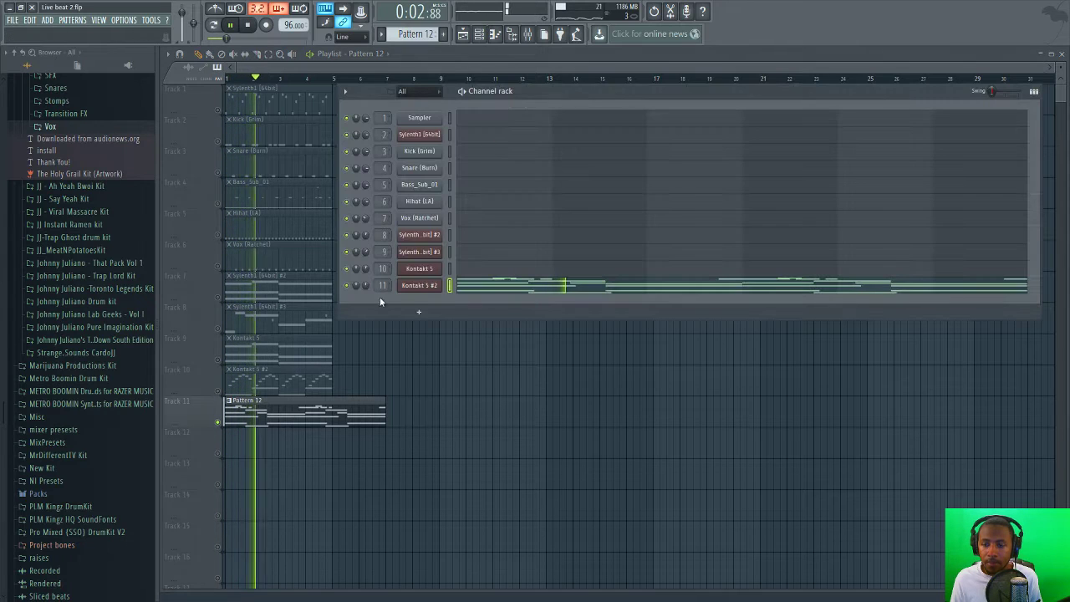
{"action": "right_click", "coordinate": [365, 286]}
{"action": "key", "text": "Escape"}
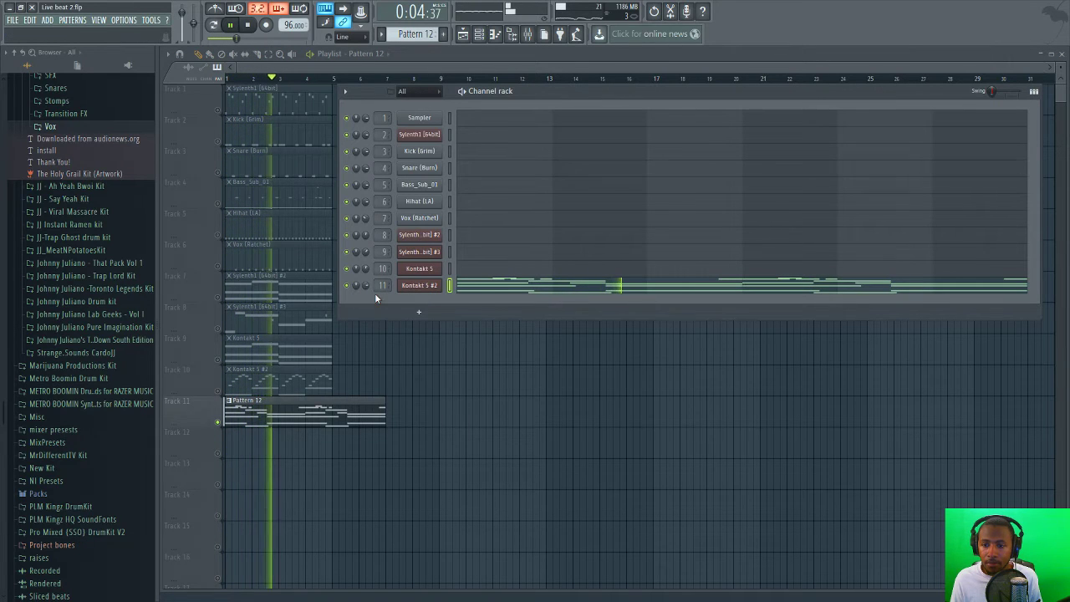
{"action": "left_click", "coordinate": [489, 286]}
- Try the short E6 note in bar 2 at 2:05:00 and audition its timing
{"action": "key", "text": "space"}
{"action": "key", "text": "space"}
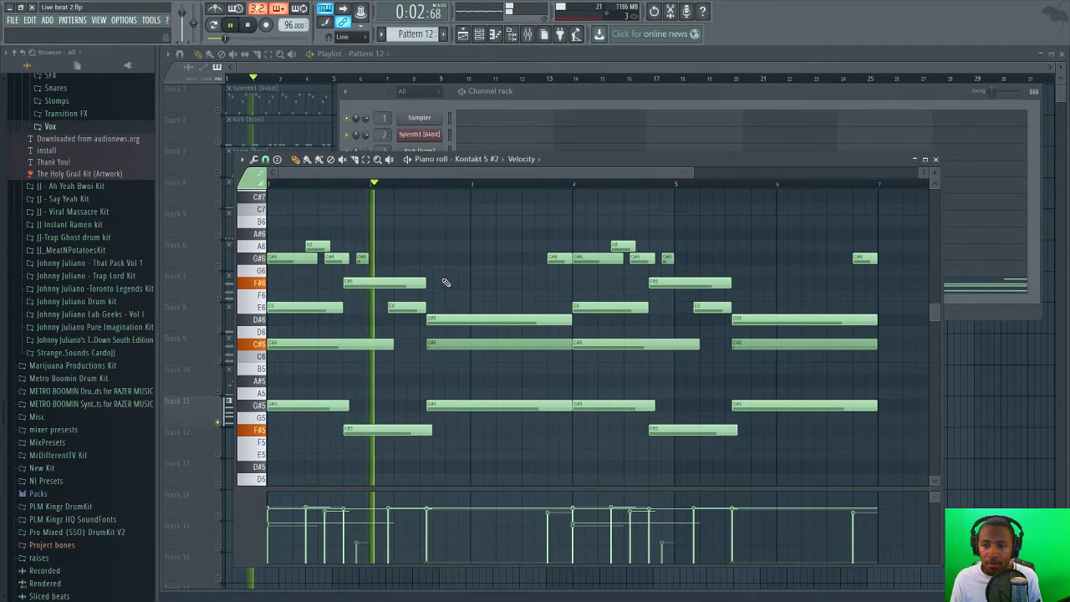
{"action": "key", "text": "space"}
{"action": "key", "text": "space"}
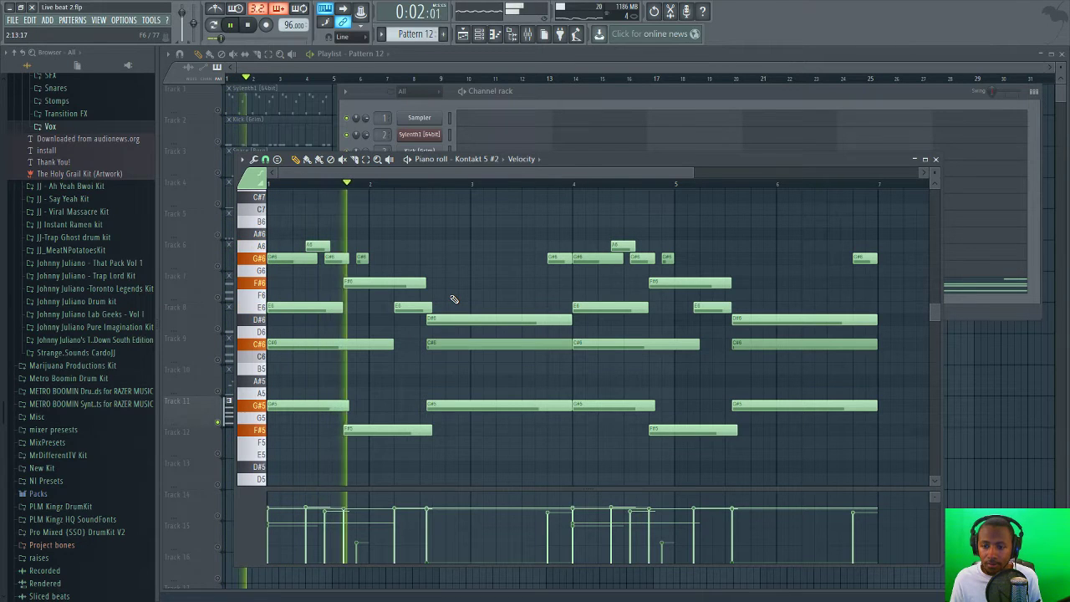
{"action": "key", "text": "space"}
{"action": "key", "text": "space"}
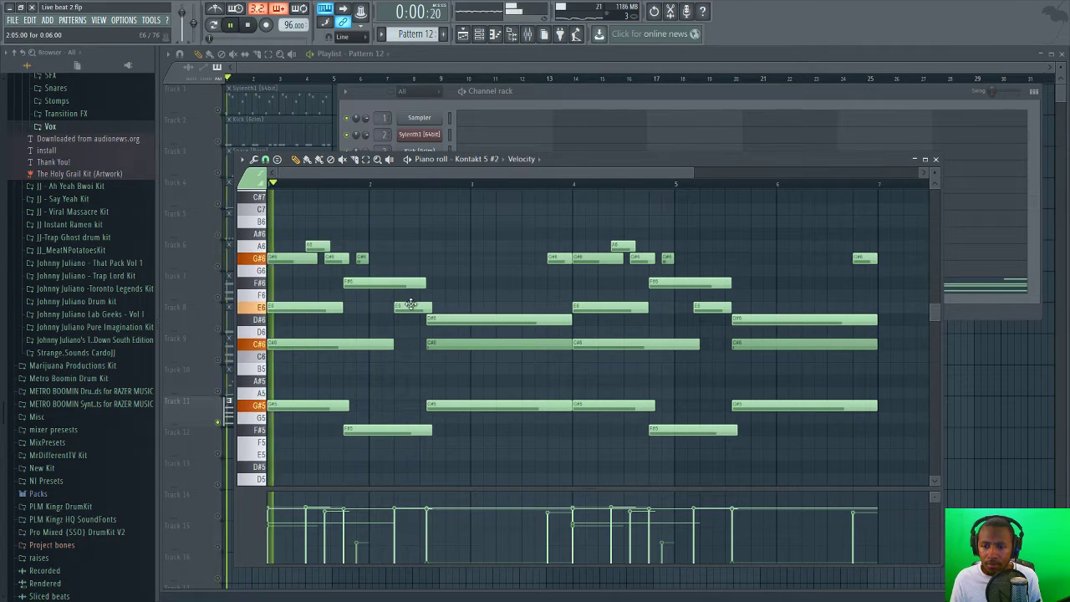
{"action": "key", "text": "space"}
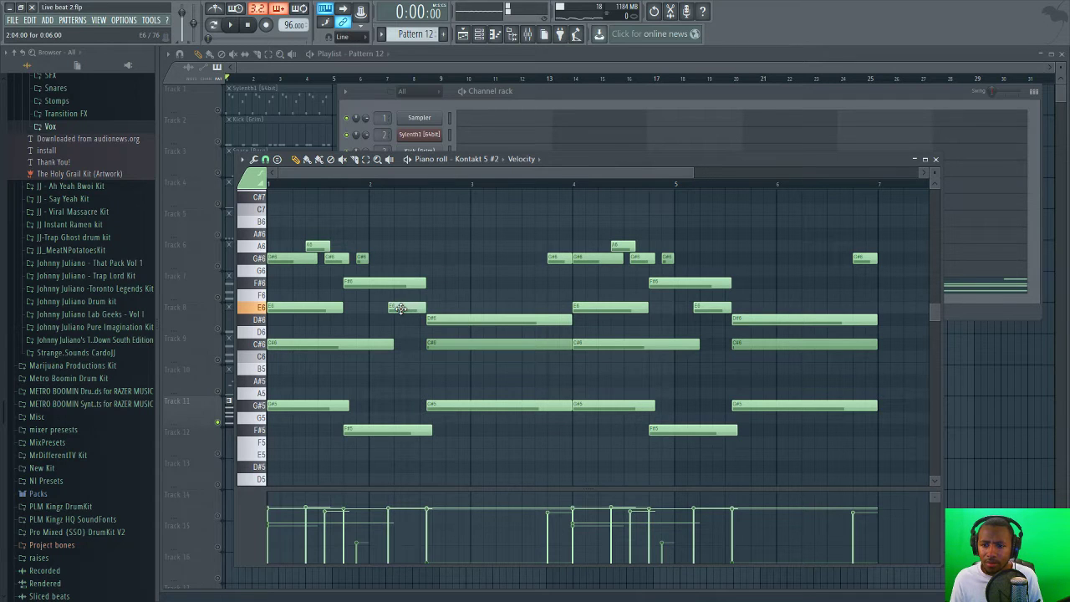
- Move the short E6 note in bar 2 earlier to 2:03:00 and audition the phrase
{"action": "scroll", "coordinate": [392, 191], "scroll_direction": "up", "scroll_amount": 2}
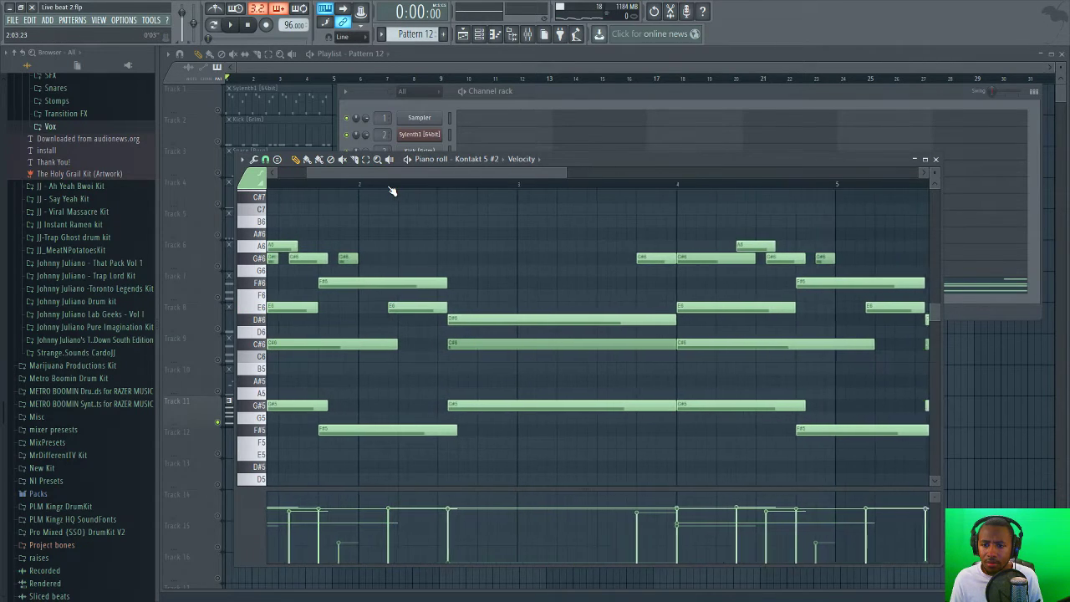
{"action": "key", "text": "space"}
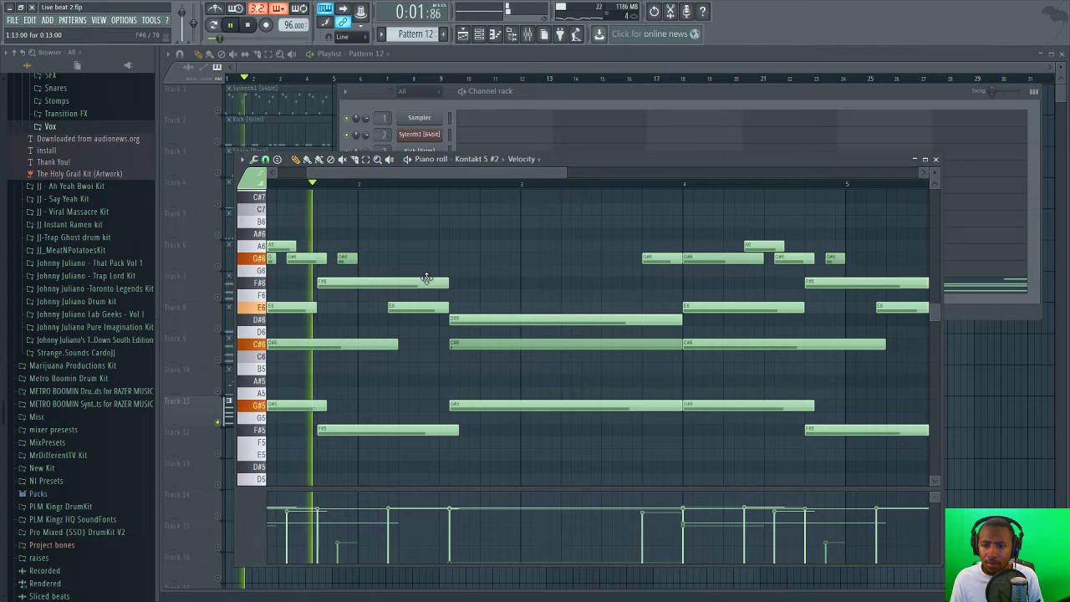
{"action": "key", "text": "space"}
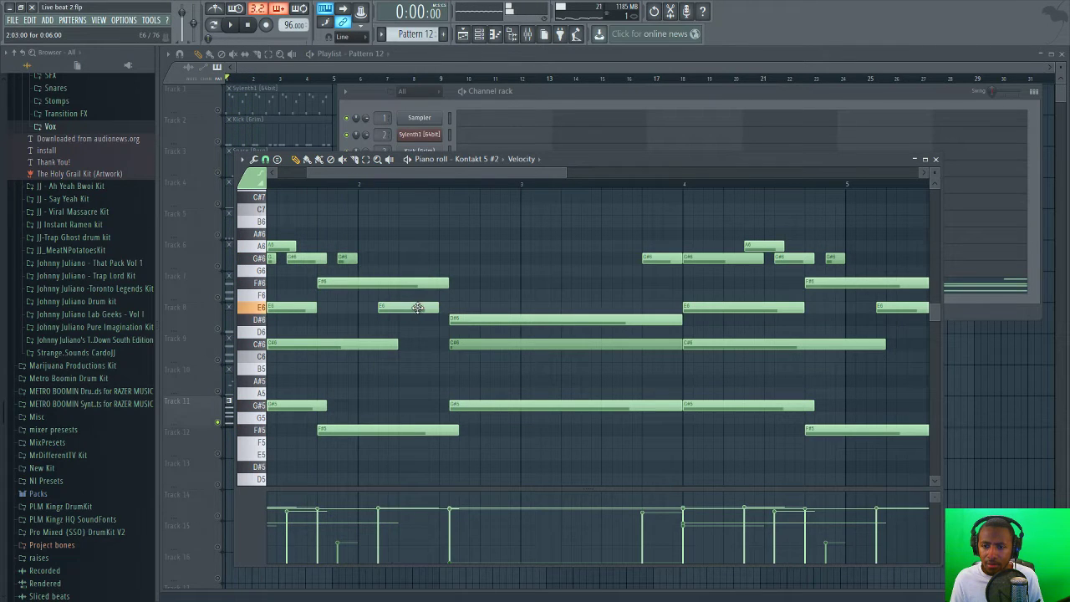
{"action": "key", "text": "space"}
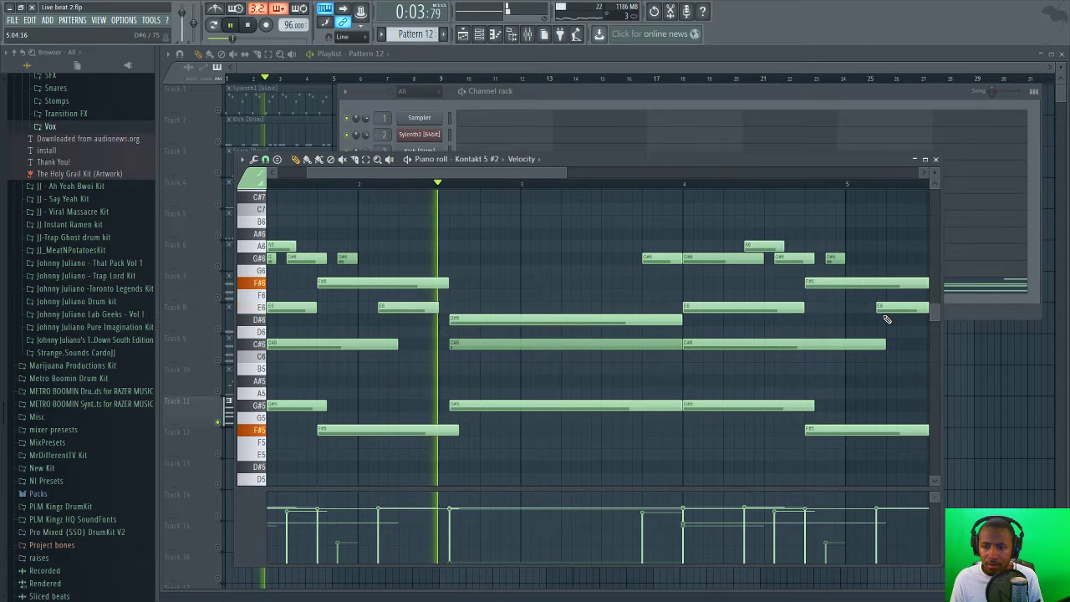
{"action": "key", "text": "space"}
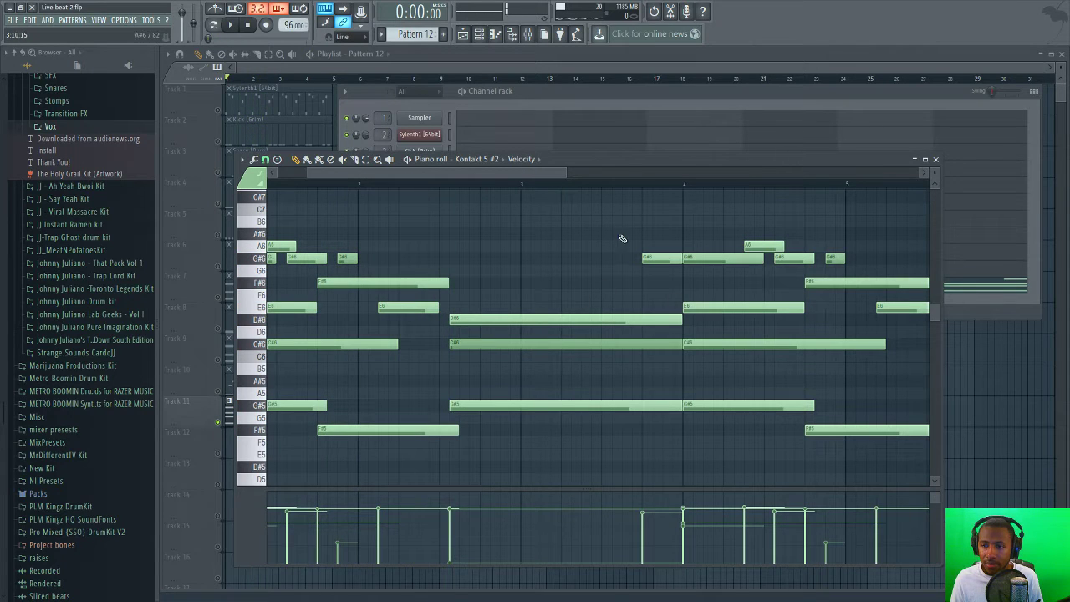
- Shift the first phrase's sustained chord one step earlier, and likewise the repeated phrase's short E6 note and sustained chord, starting that chord at 5:09:00
{"action": "left_click_drag", "start_coordinate": [668, 222], "coordinate": [565, 403]}
{"action": "left_click_drag", "start_coordinate": [489, 173], "coordinate": [593, 179]}
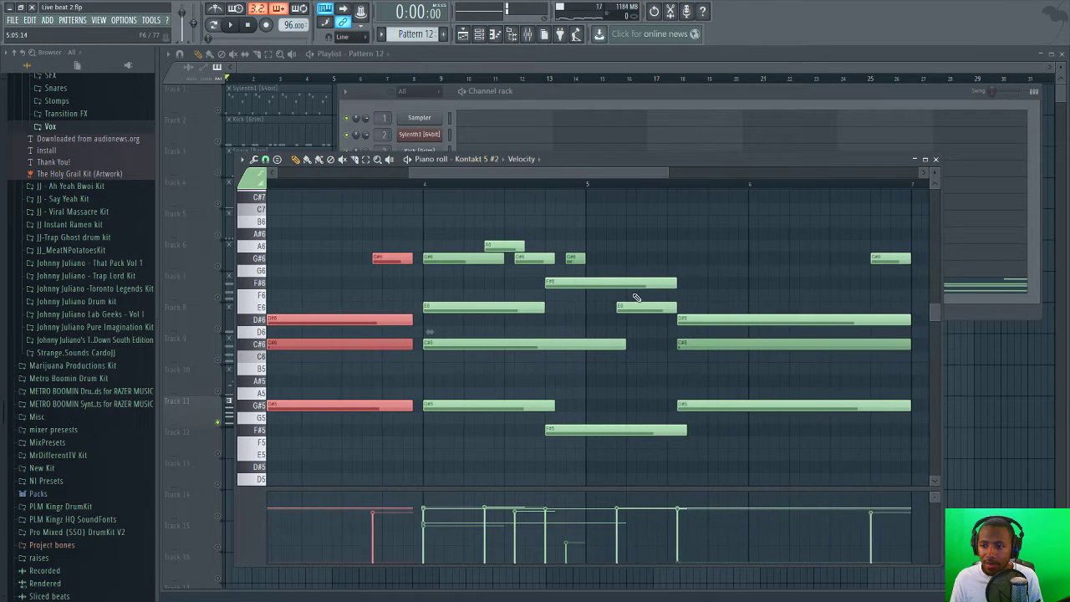
{"action": "left_click", "coordinate": [638, 306]}
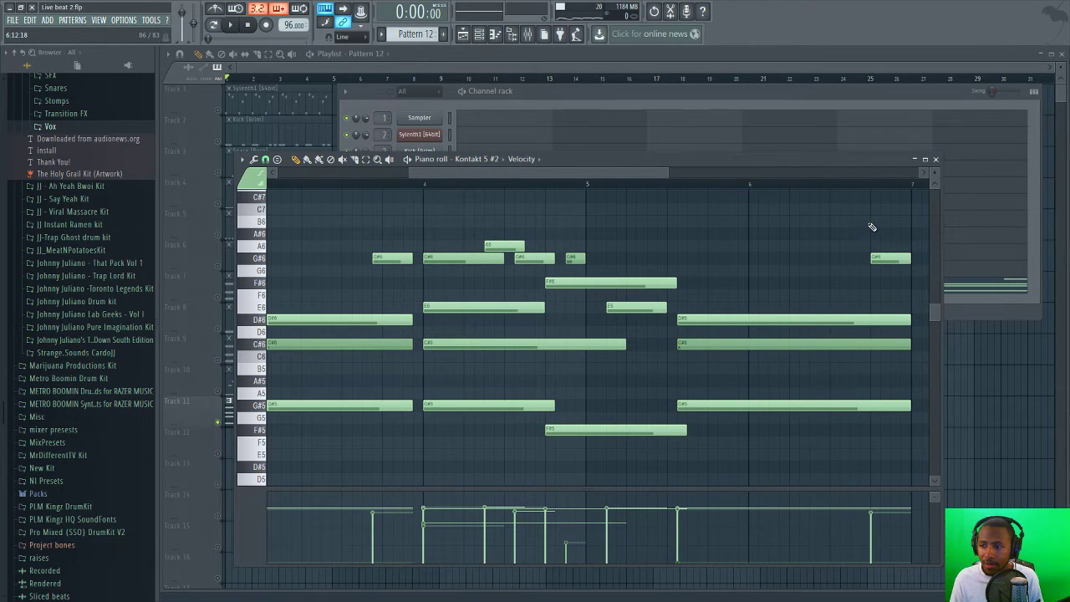
{"action": "left_click_drag", "start_coordinate": [866, 221], "coordinate": [735, 419]}
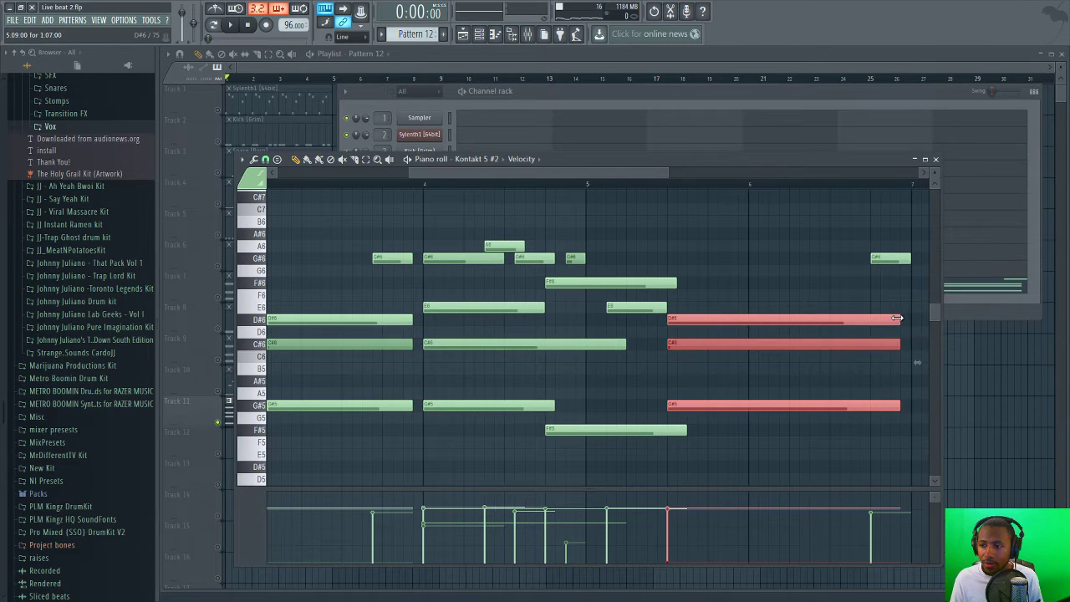
- Lengthen the first phrase's sustained chord from 2:09:00 to 1:08:00 long, reaching bar 4, clear the selection, and play back both phrases
{"action": "left_click_drag", "start_coordinate": [615, 175], "coordinate": [519, 176]}
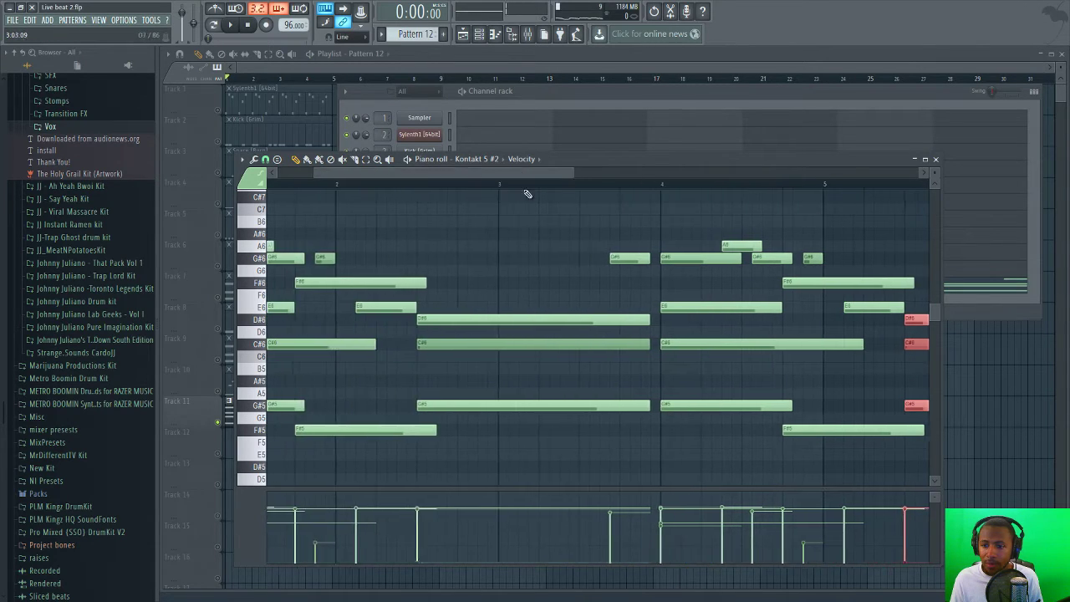
{"action": "key", "text": "ctrl+v"}
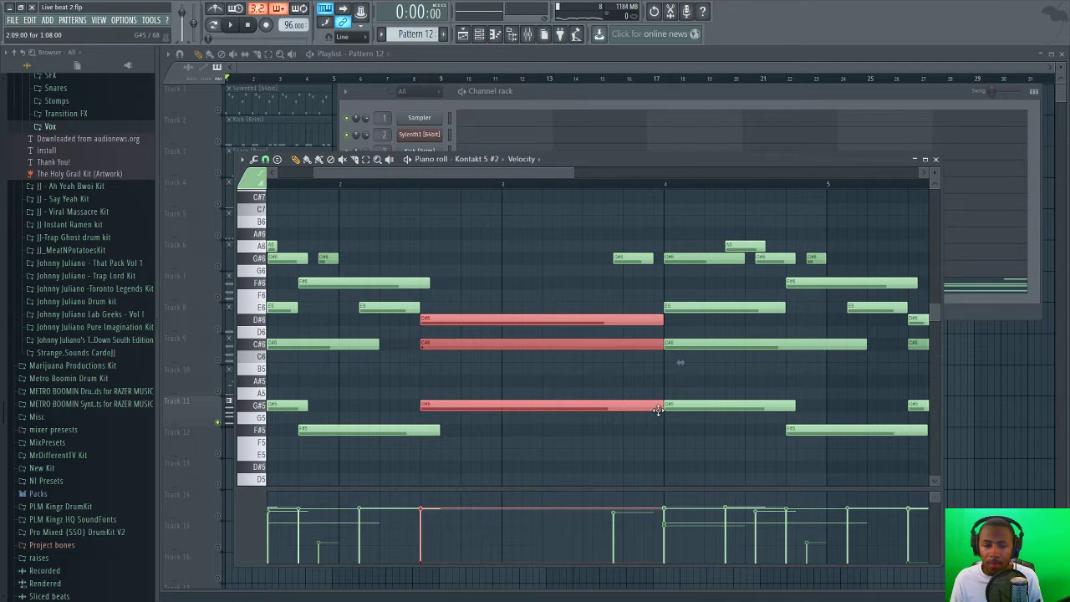
{"action": "key", "text": "space"}
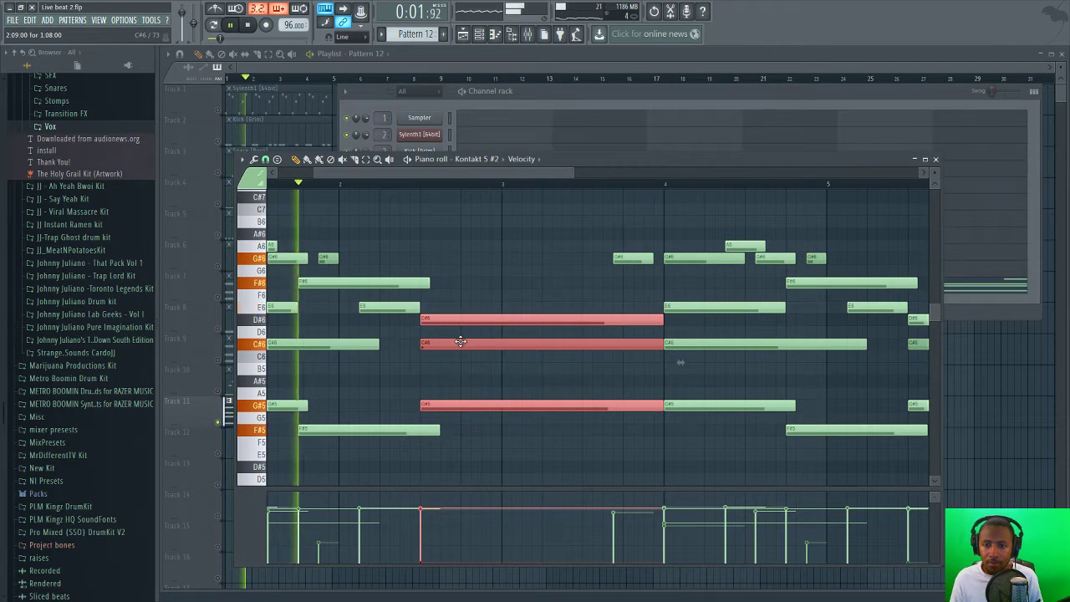
{"action": "key", "text": "ctrl+d"}
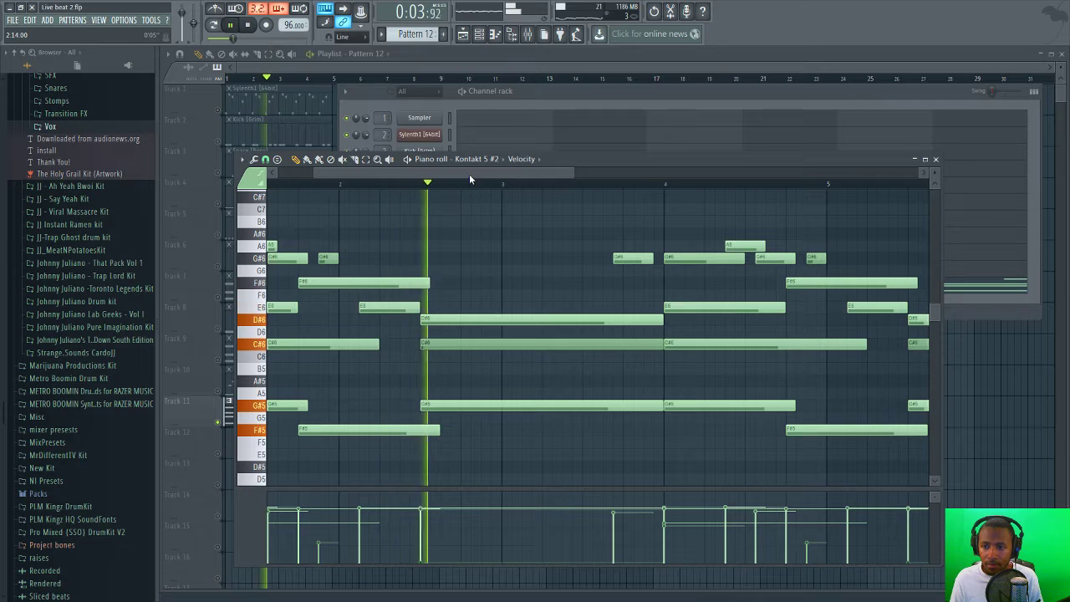
{"action": "left_click_drag", "start_coordinate": [469, 174], "coordinate": [486, 178]}
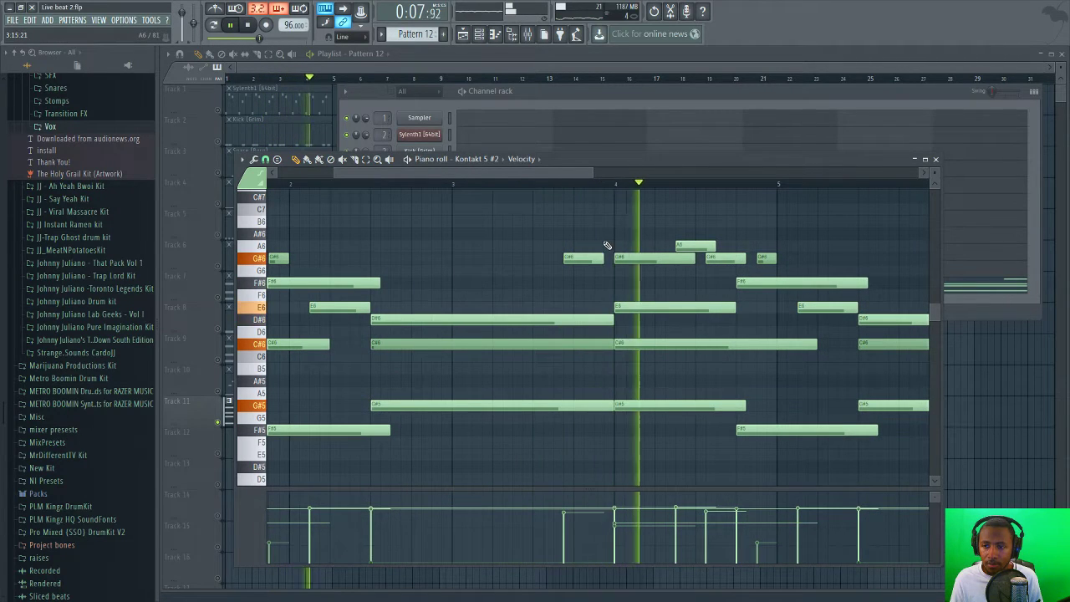
{"action": "scroll", "coordinate": [683, 220], "scroll_direction": "right", "scroll_amount": 4}
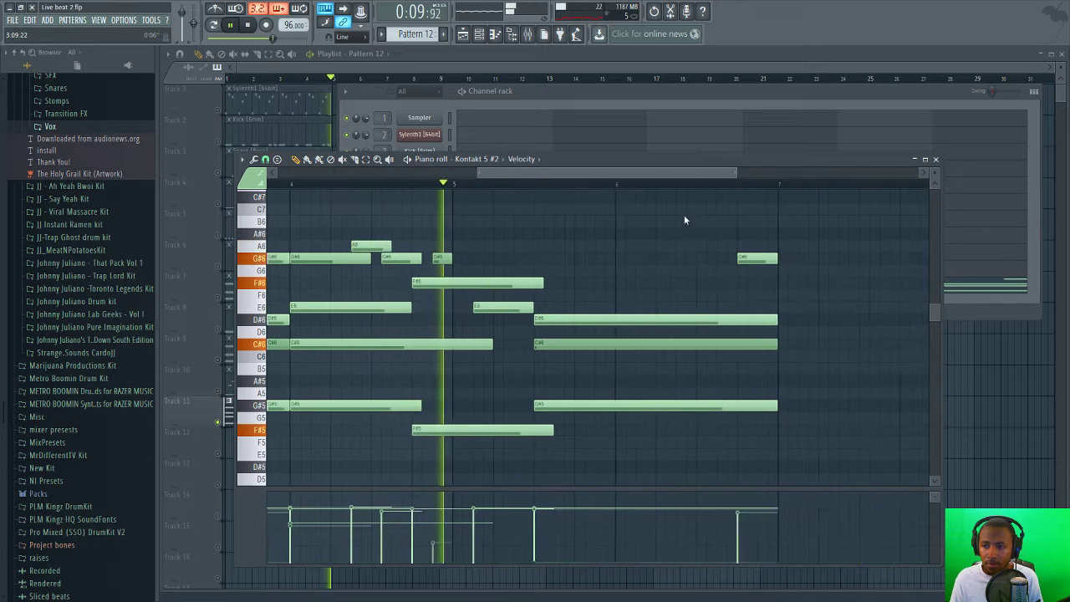
- Lengthen the pickup G#6 note ending each phrase to 0:06:00, starting at 6:11:00 and 3:11:00, and play back the pattern
{"action": "scroll", "coordinate": [684, 220], "scroll_direction": "right", "scroll_amount": 2}
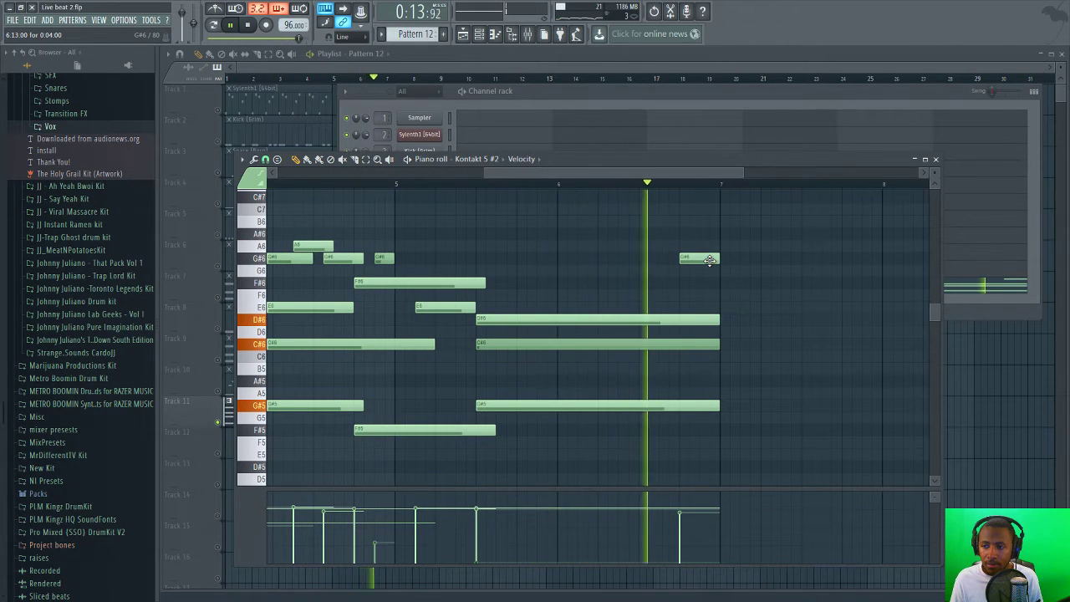
{"action": "key", "text": "space"}
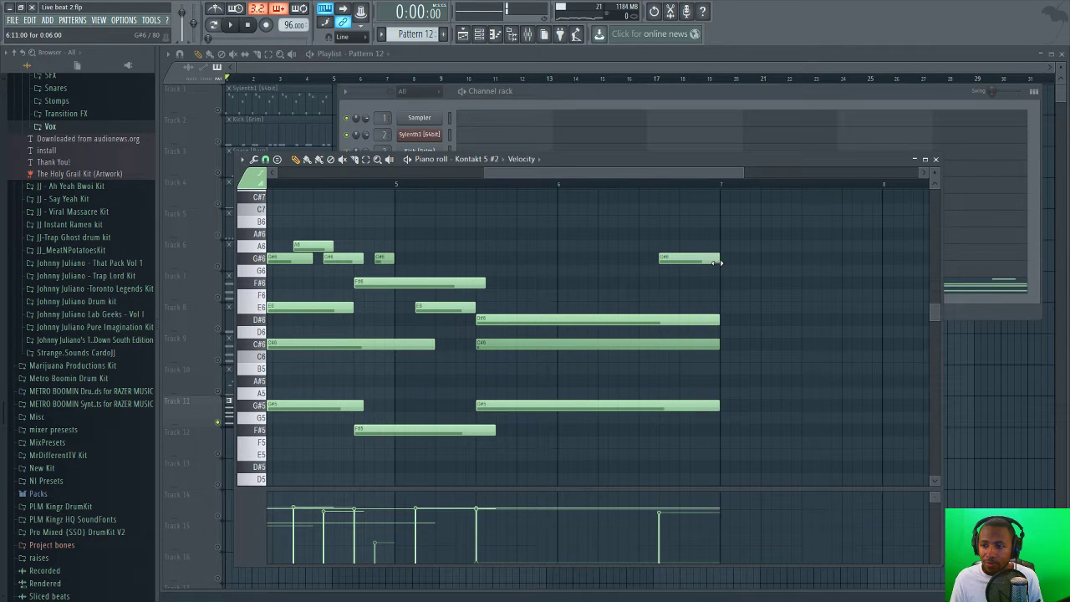
{"action": "left_click_drag", "start_coordinate": [630, 184], "coordinate": [506, 185]}
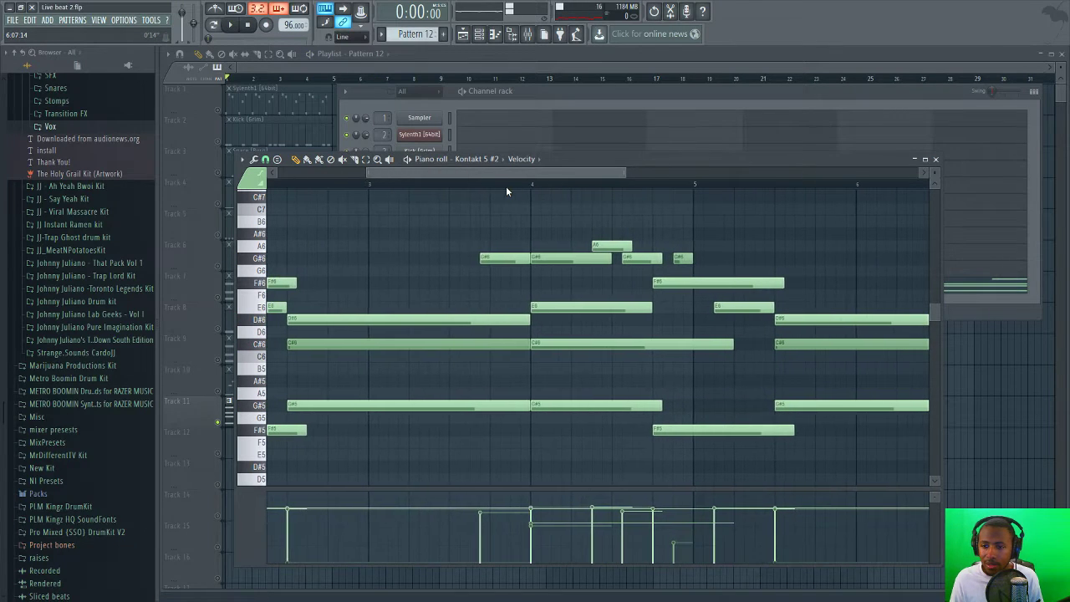
{"action": "left_click_drag", "start_coordinate": [516, 253], "coordinate": [504, 257]}
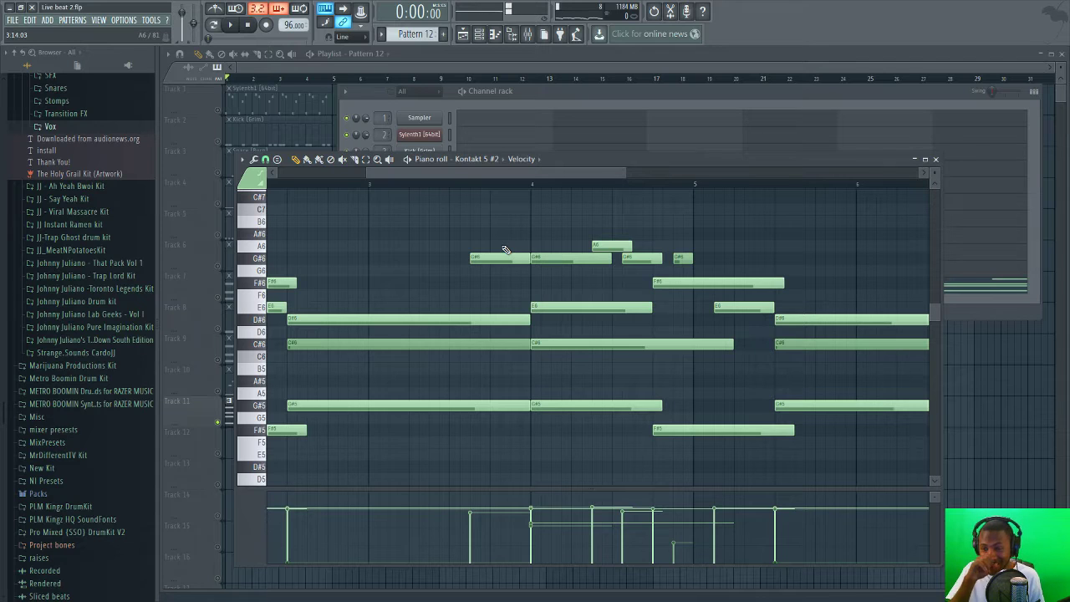
{"action": "key", "text": "space"}
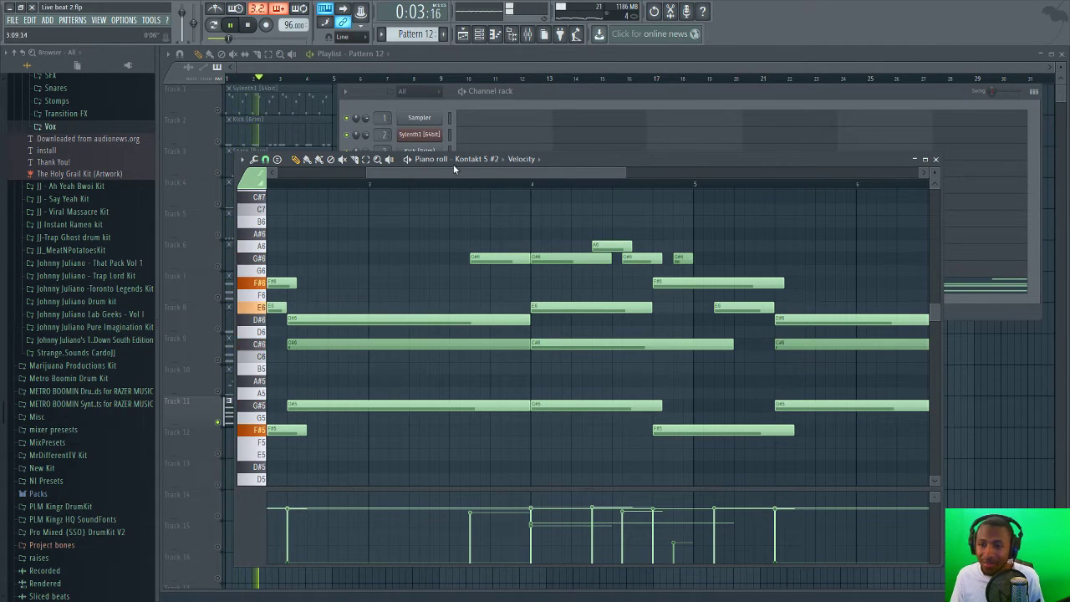
{"action": "left_click_drag", "start_coordinate": [454, 166], "coordinate": [399, 183]}
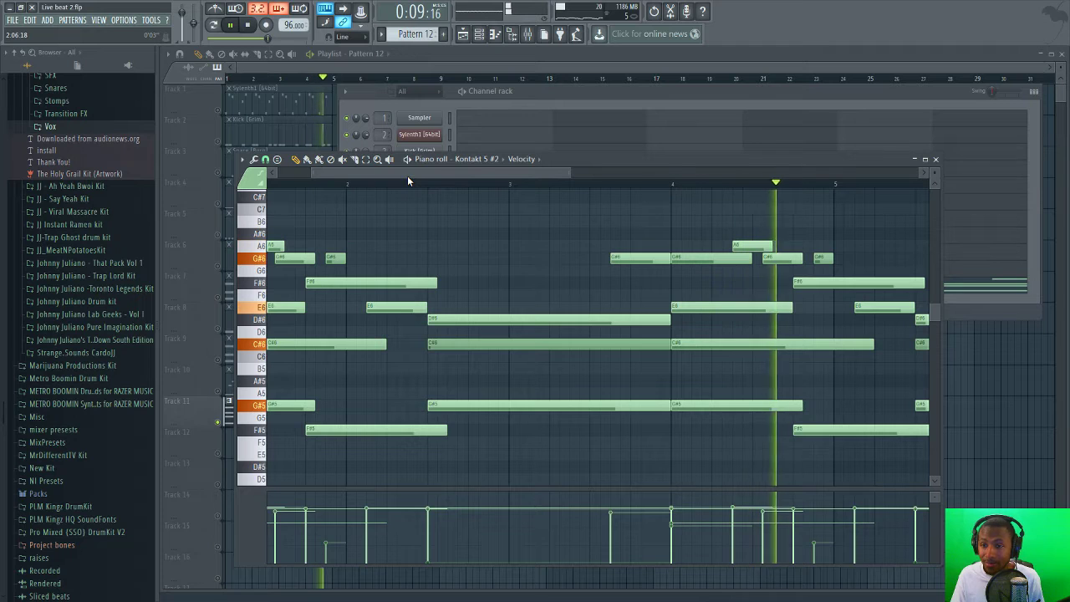
- Return to the playlist and place another Kontakt 5 clip at bar 7 on unmuted track 9, directly after Pattern 12 ends
{"action": "key", "text": "F5"}
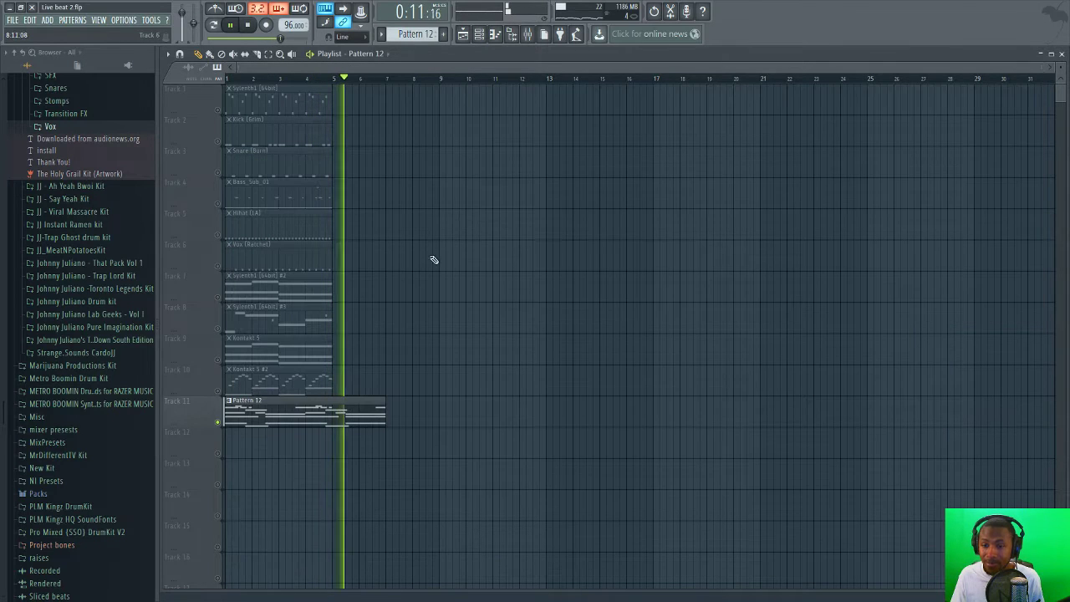
{"action": "left_click", "coordinate": [282, 355]}
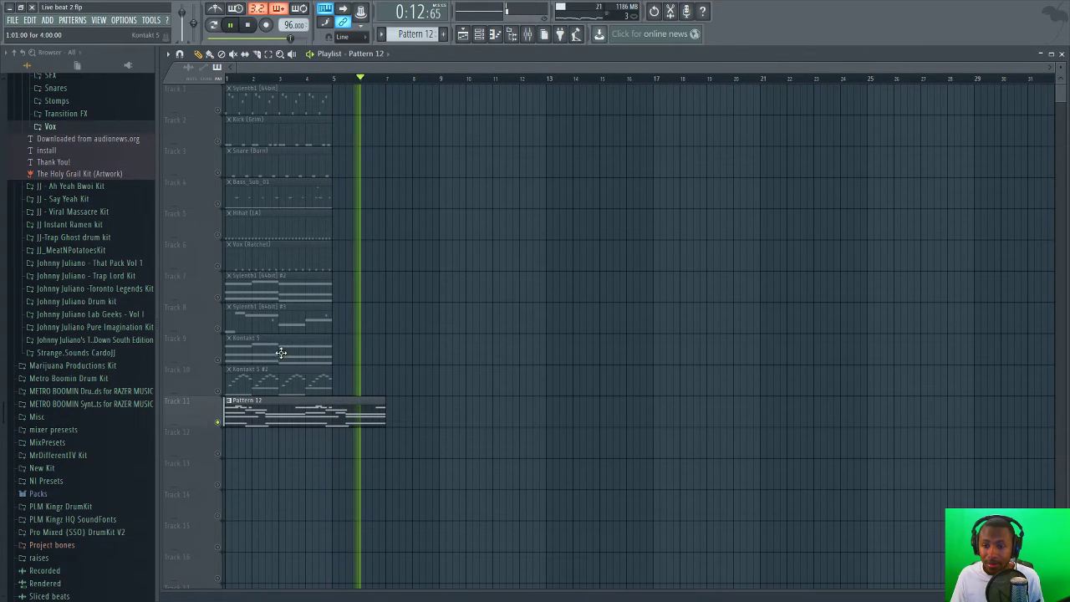
{"action": "left_click", "coordinate": [389, 354]}
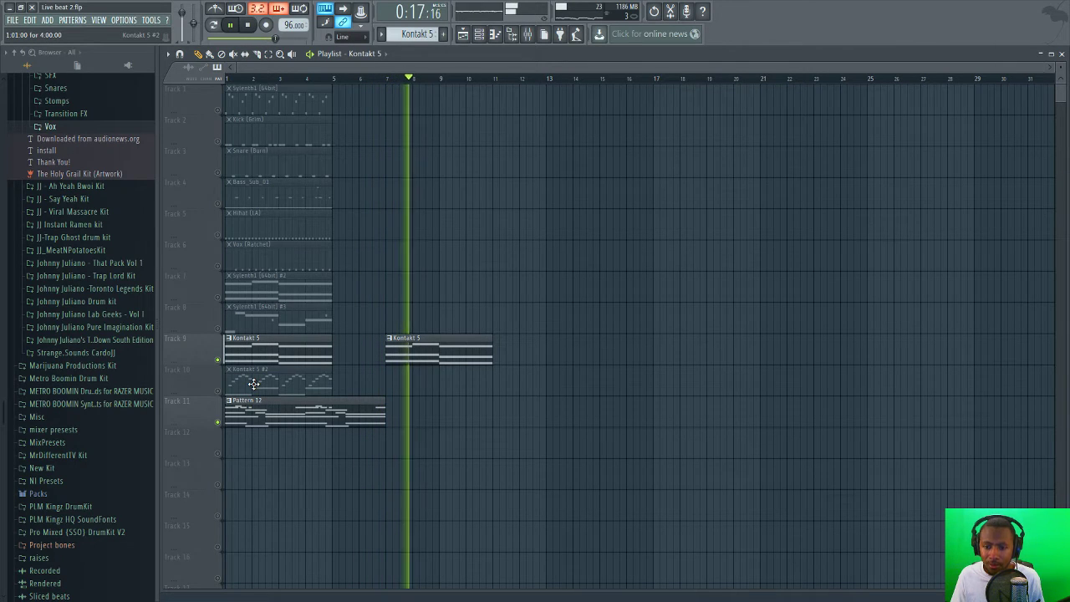
{"action": "key", "text": "space"}
- Move the Sylenth1 [64bit] #2 clip on track 7 to bar 7 and save the project
{"action": "left_click_drag", "start_coordinate": [256, 279], "coordinate": [410, 279]}
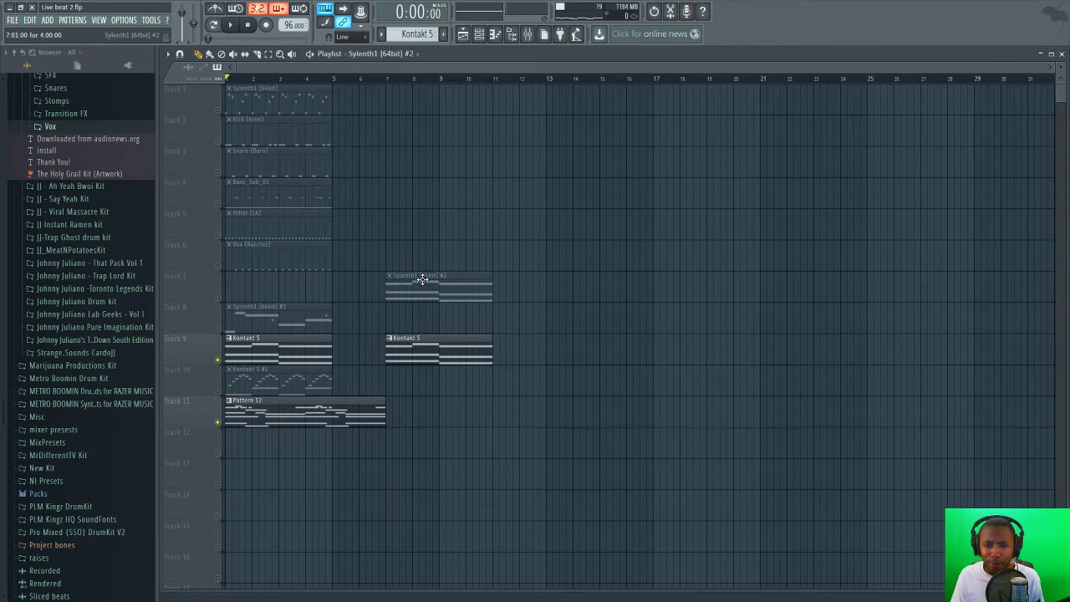
{"action": "left_click", "coordinate": [13, 19]}
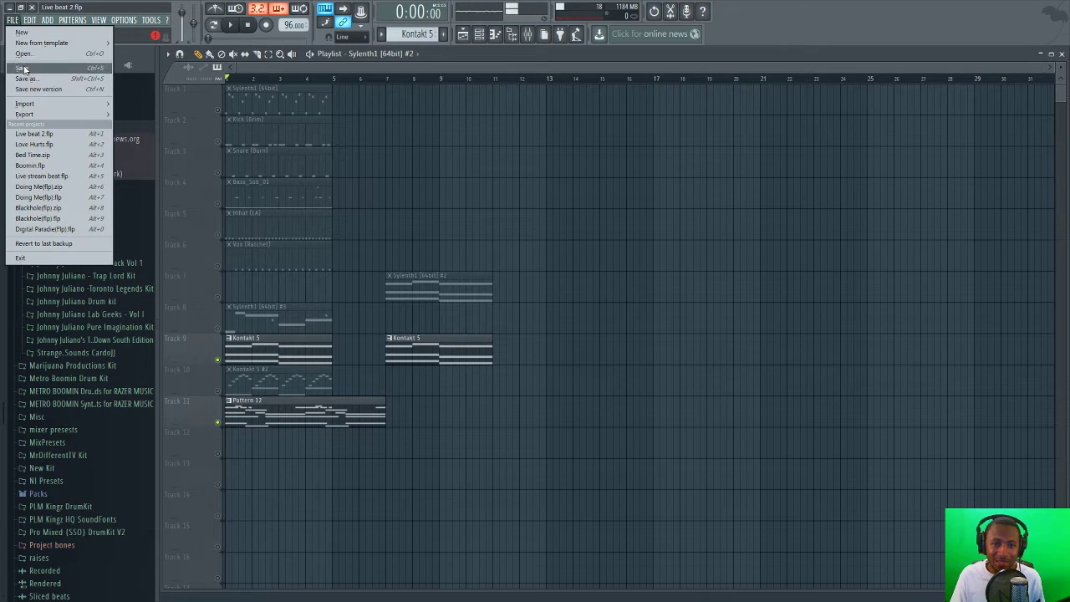
{"action": "left_click", "coordinate": [25, 76]}
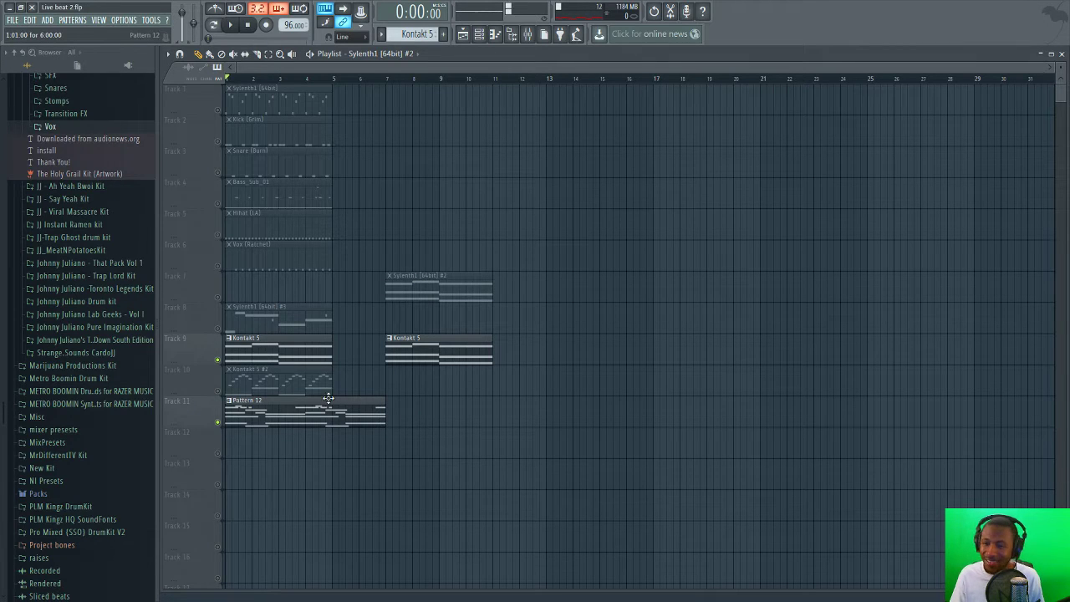
- Delete the original Kontakt 5 clip at bar 1 and unmute track 7 during playback
{"action": "right_click", "coordinate": [305, 358]}
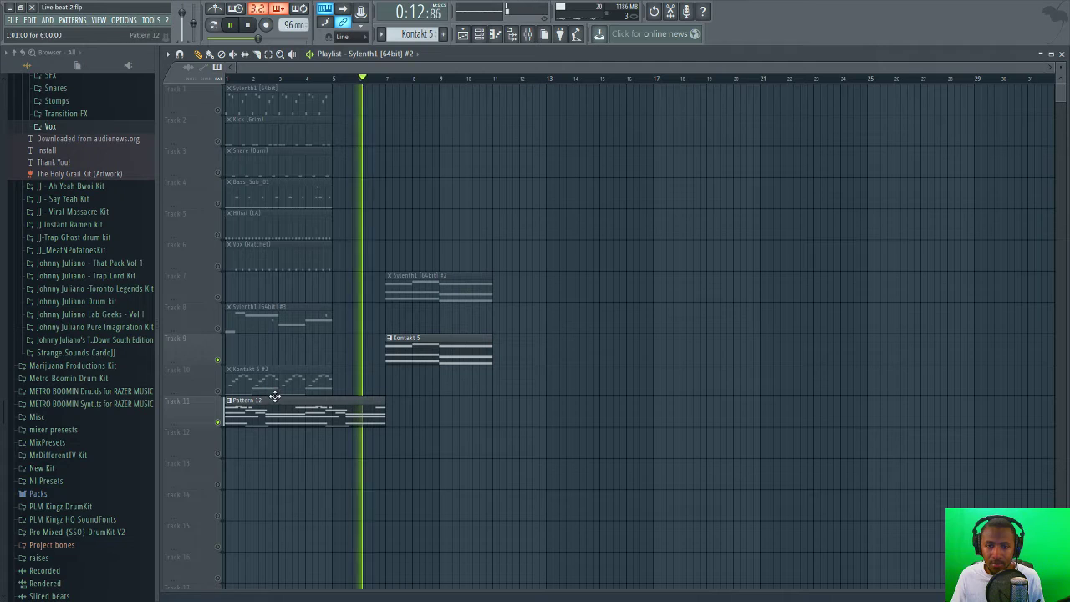
{"action": "left_click", "coordinate": [219, 299]}
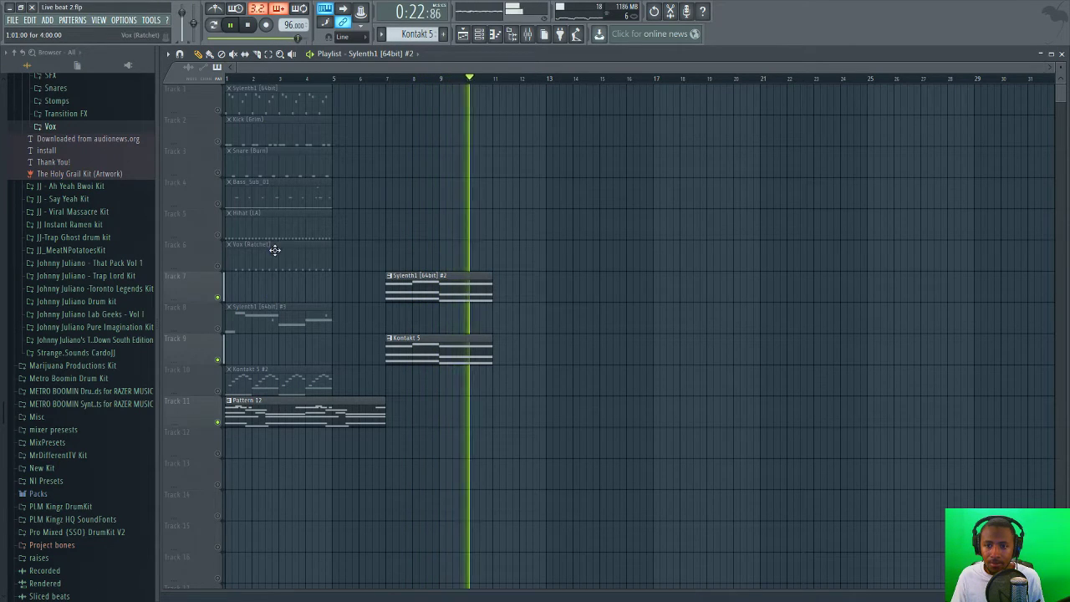
- Move the Bass_Sub_01 clip to bar 11 and copy the Sylenth1 [64bit] #2 and Kontakt 5 clips to bar 11
{"action": "left_click_drag", "start_coordinate": [270, 198], "coordinate": [544, 204]}
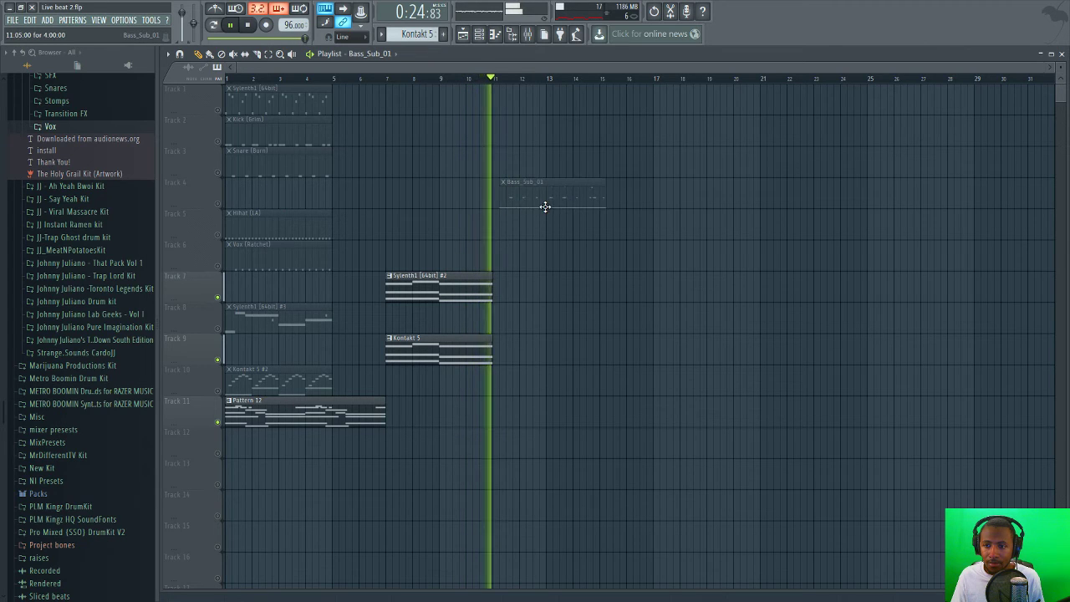
{"action": "key", "text": "space"}
{"action": "left_click_drag", "start_coordinate": [461, 210], "coordinate": [550, 283]}
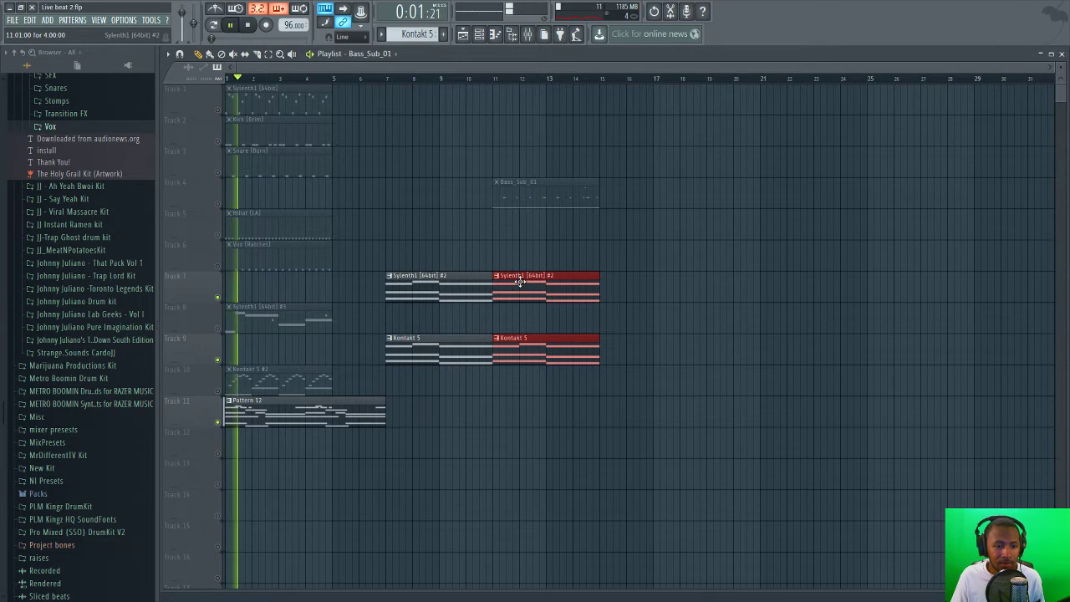
- Audition the arrangement from the beginning and save the project
{"action": "key", "text": "space"}
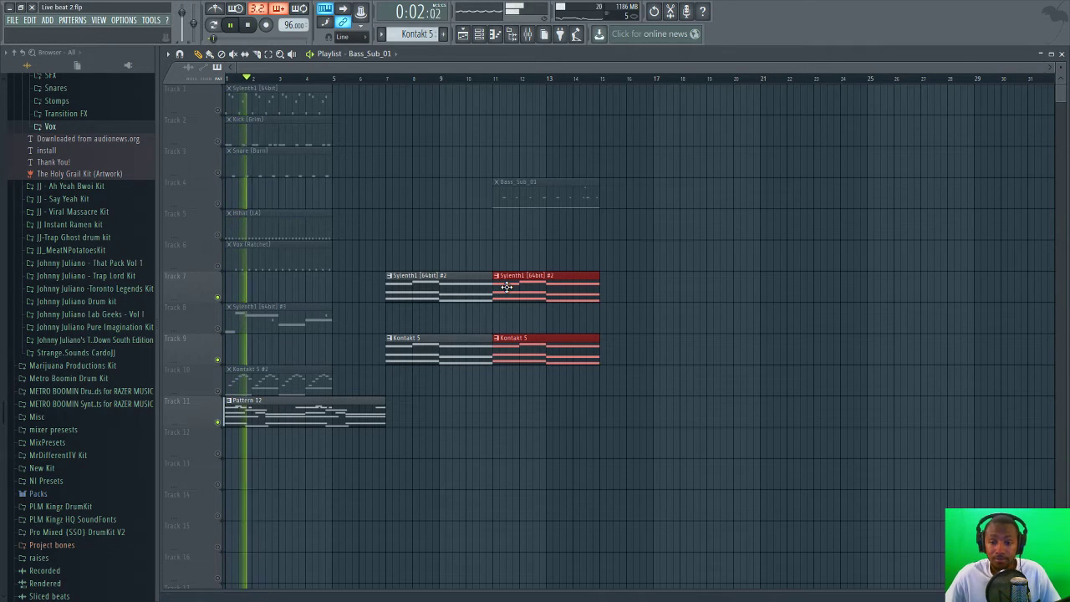
{"action": "key", "text": "space"}
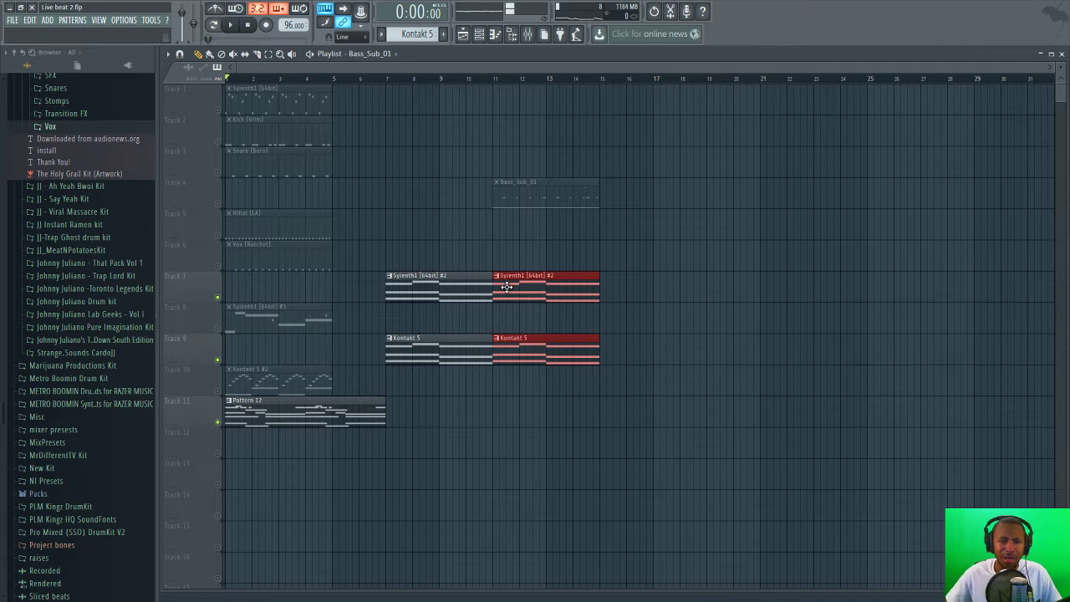
{"action": "key", "text": "space"}
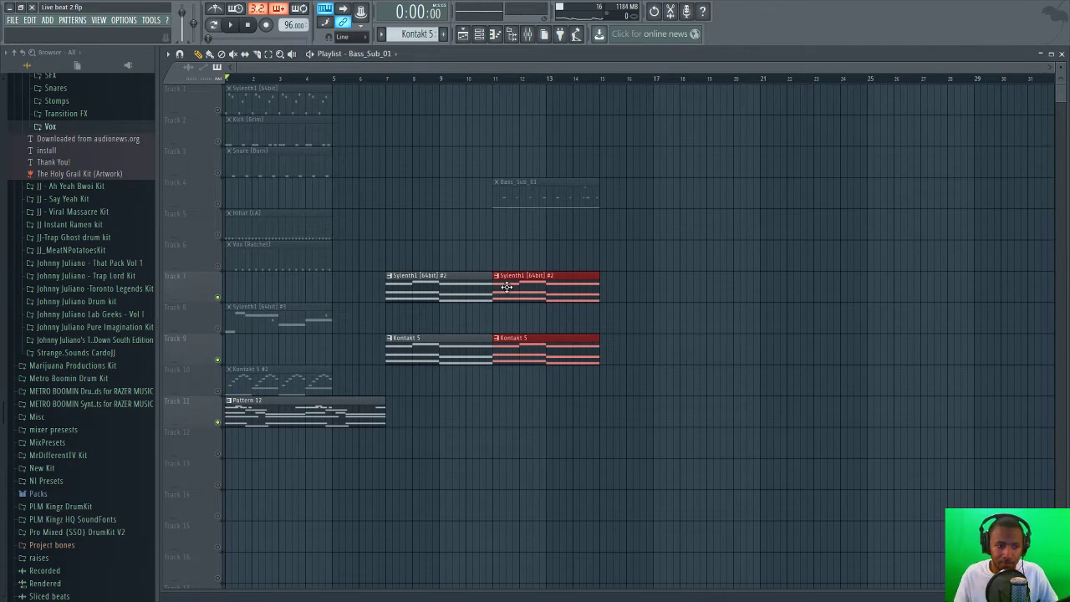
{"action": "key", "text": "space"}
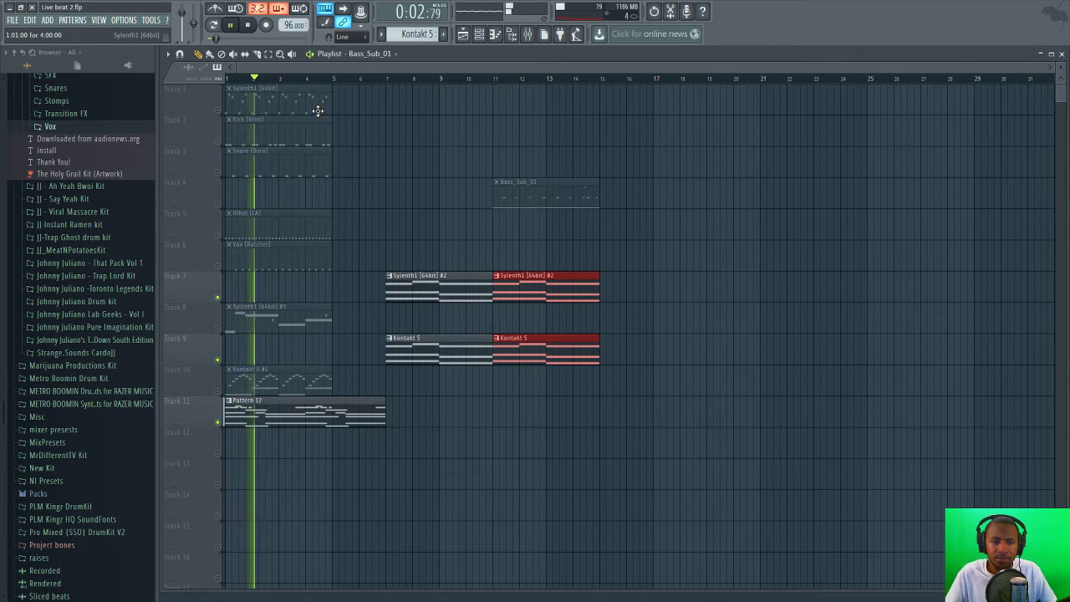
{"action": "left_click", "coordinate": [12, 19]}
{"action": "left_click", "coordinate": [31, 70]}
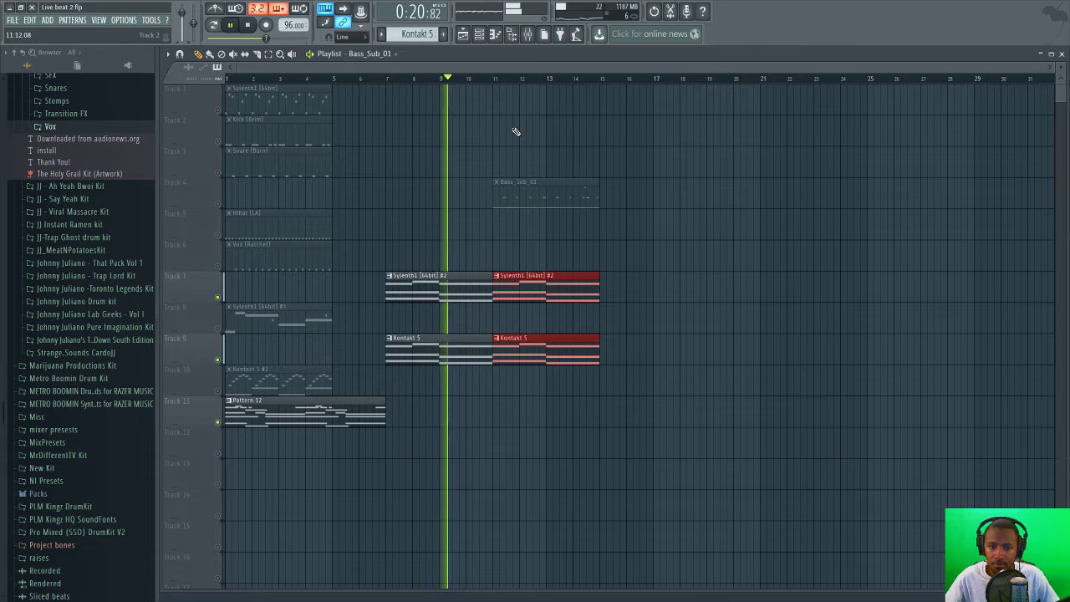
- Unmute the Bass_Sub_01 track, then move the Vox (Ratchet) clip to bar 15 with its track unmuted
{"action": "left_click", "coordinate": [218, 204]}
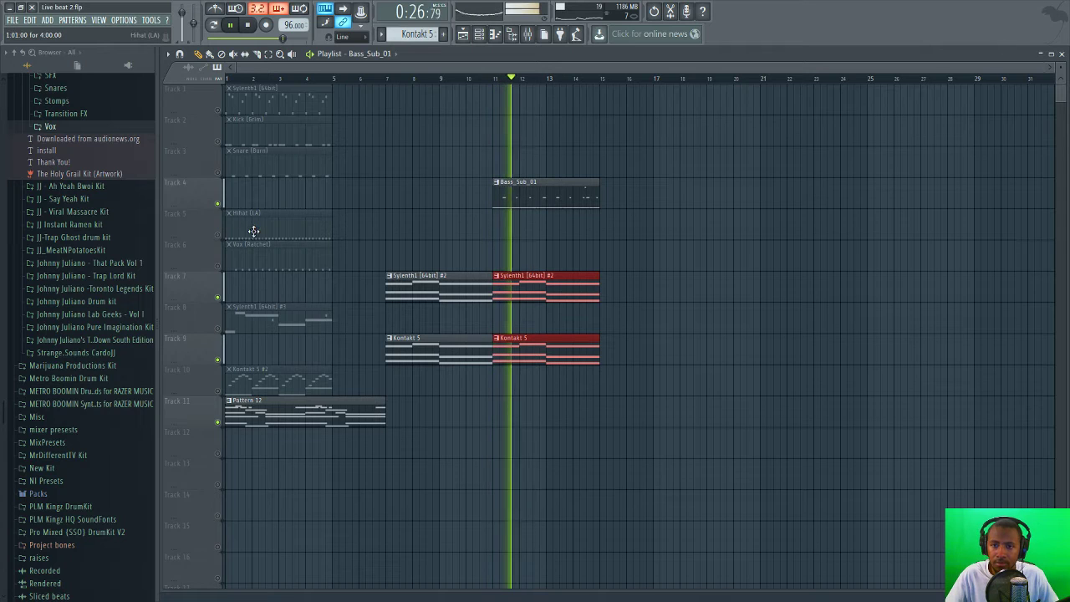
{"action": "left_click_drag", "start_coordinate": [266, 259], "coordinate": [613, 253]}
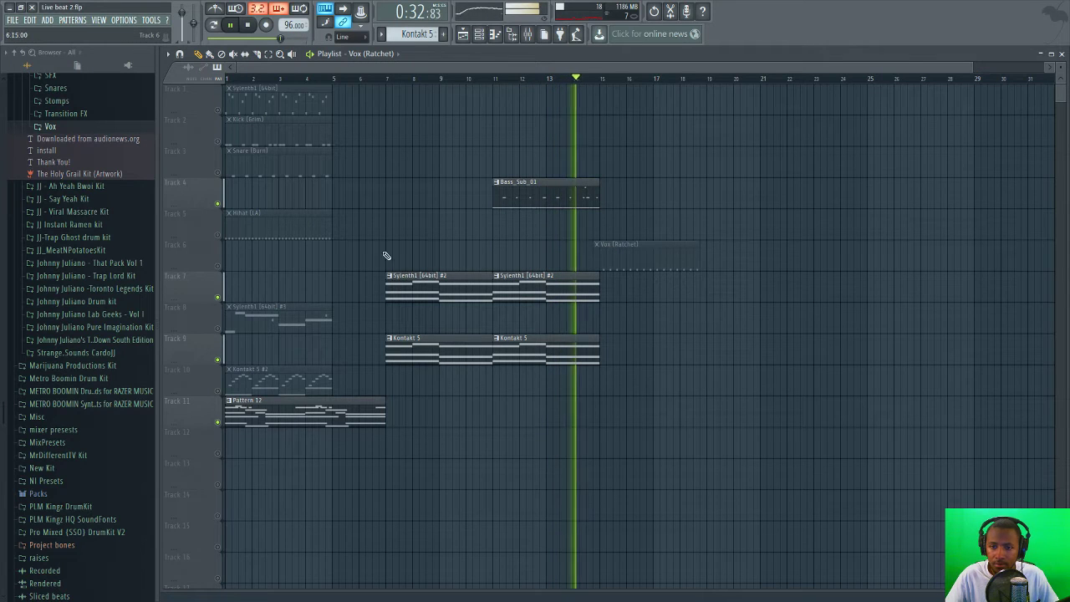
{"action": "left_click", "coordinate": [217, 265]}
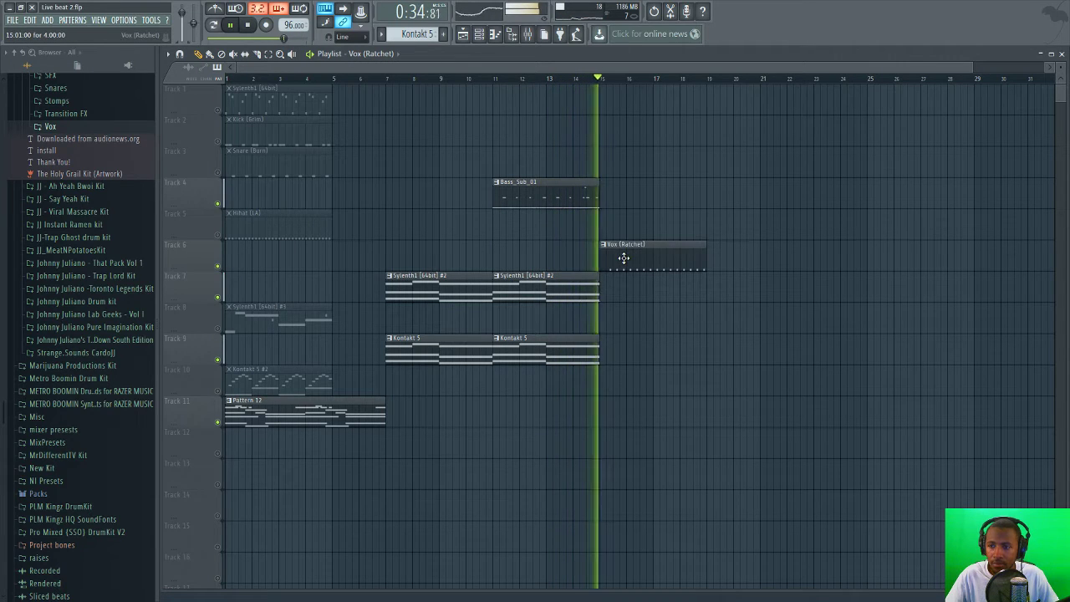
{"action": "key", "text": "space"}
- Copy the Bass_Sub_01, Sylenth1 [64bit] #2 and Kontakt 5 clips from bar 11 to bar 15, and clear the selection
{"action": "left_click_drag", "start_coordinate": [577, 147], "coordinate": [518, 341]}
{"action": "key", "text": "ctrl+c"}
{"action": "key", "text": "ctrl+v"}
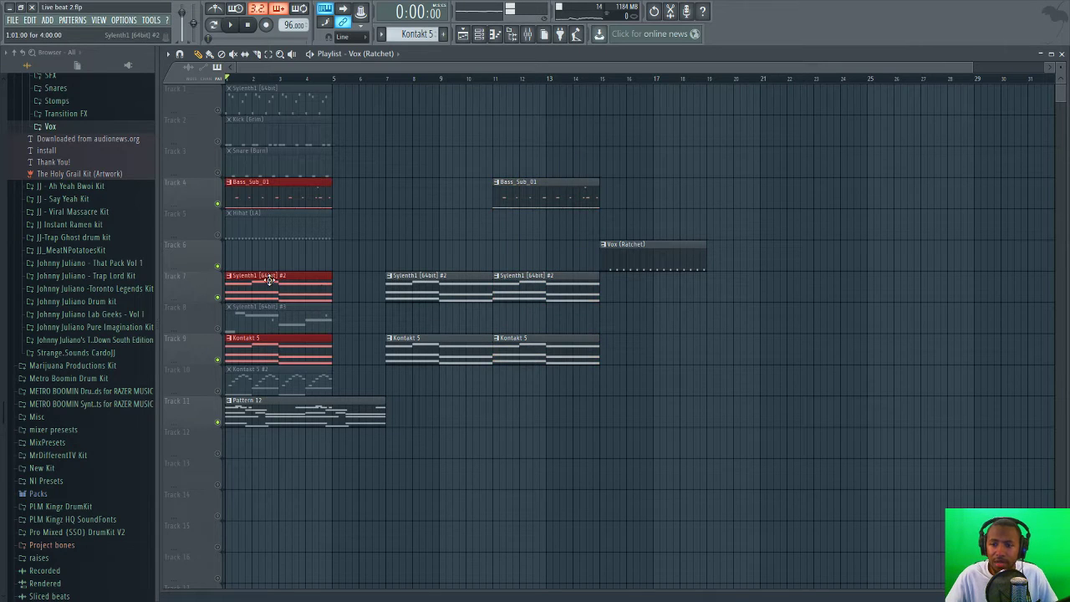
{"action": "left_click_drag", "start_coordinate": [267, 275], "coordinate": [641, 274]}
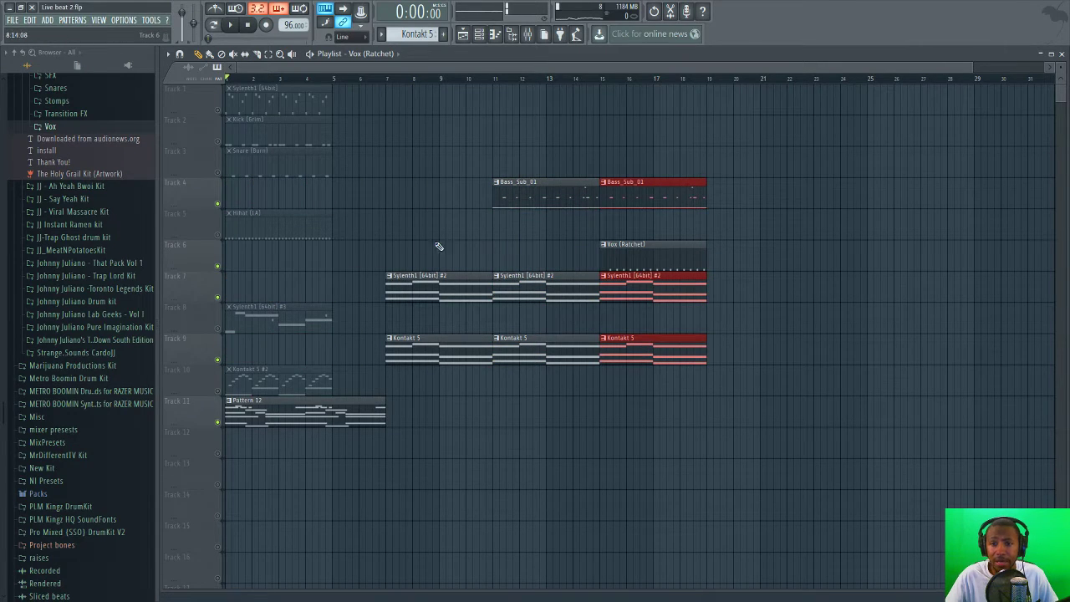
{"action": "left_click", "coordinate": [384, 220]}
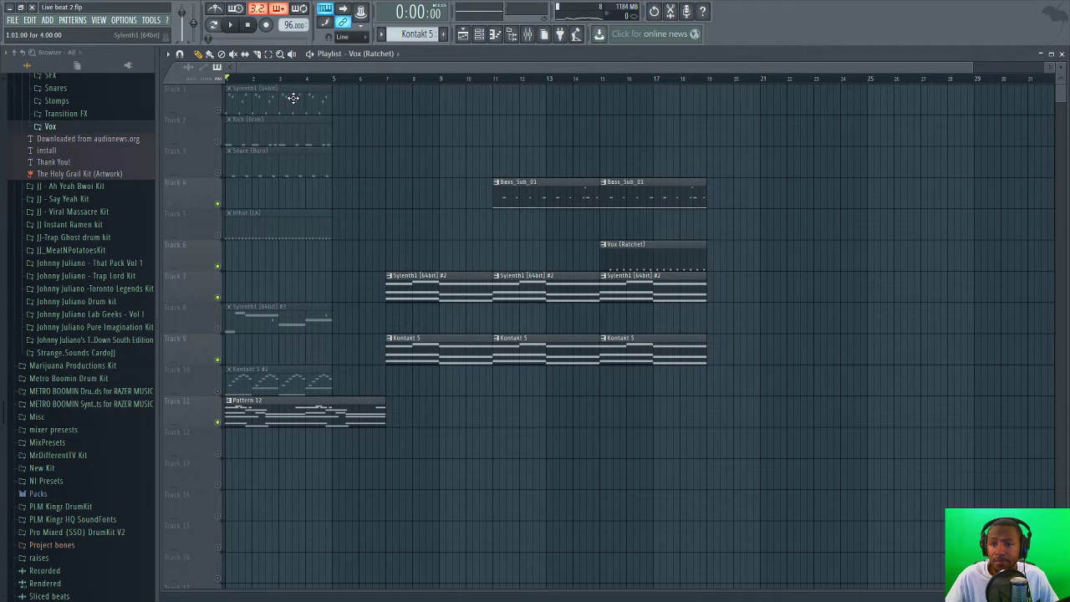
- Move the Sylenth1 [64bit] clip on track 1 to bar 15, unmute that track, and play the song from bar 11
{"action": "left_click_drag", "start_coordinate": [297, 102], "coordinate": [671, 115]}
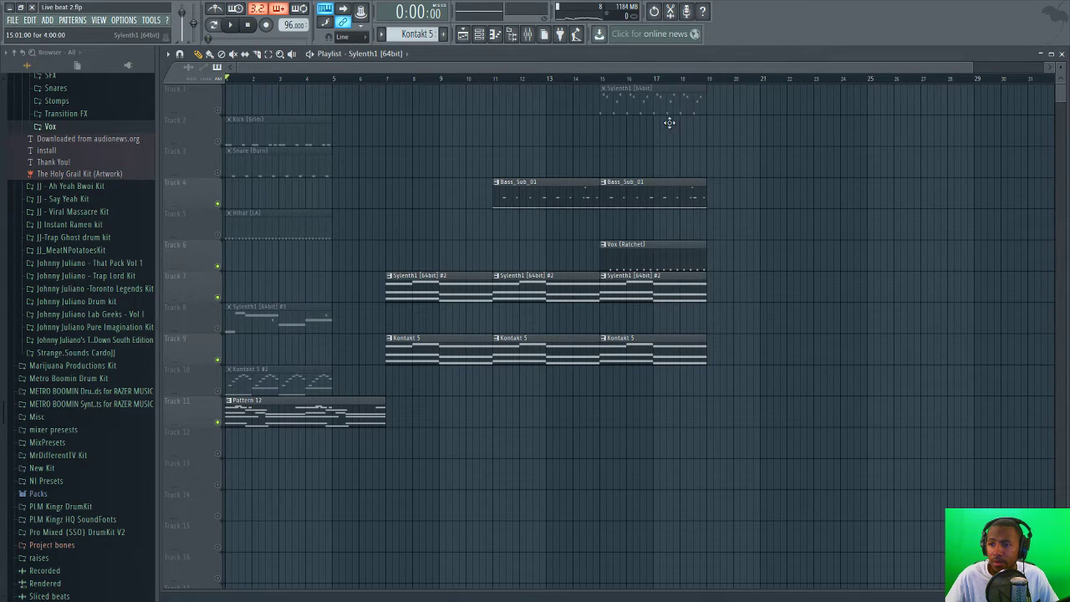
{"action": "left_click", "coordinate": [218, 110]}
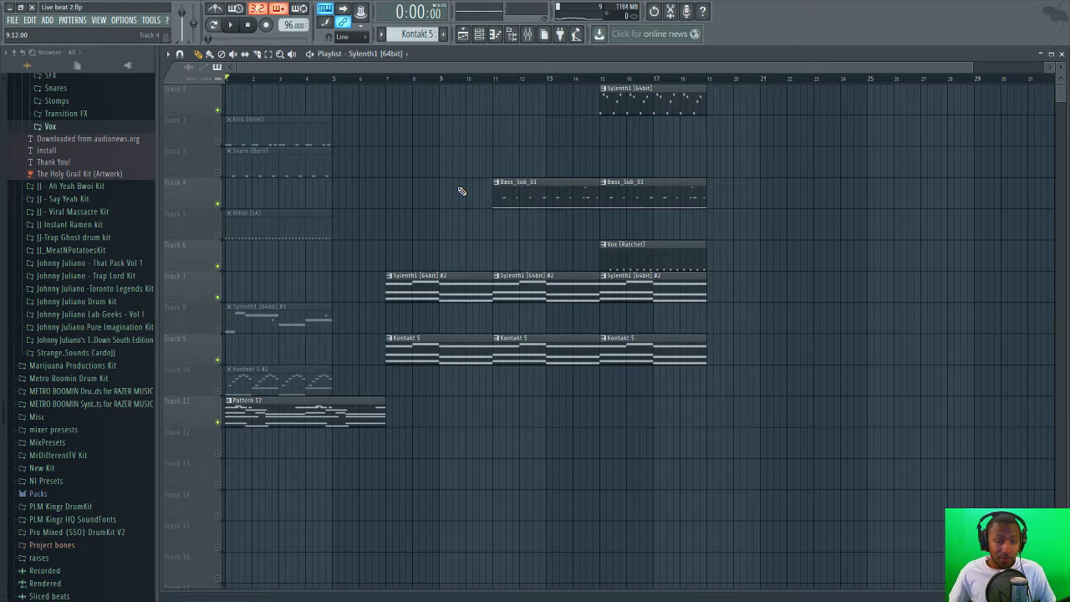
{"action": "key", "text": "space"}
{"action": "key", "text": "space"}
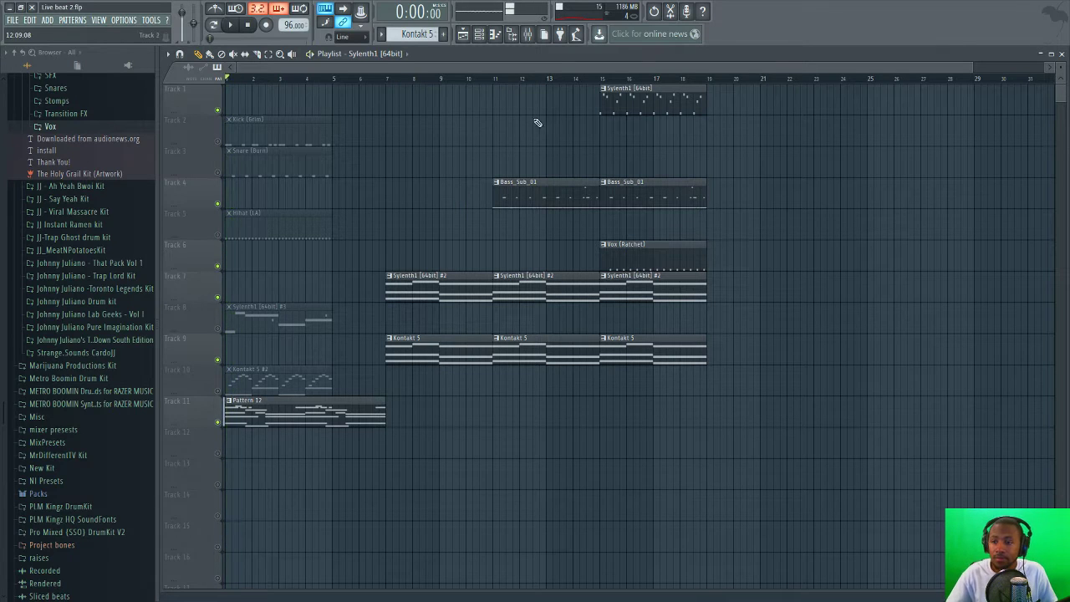
{"action": "left_click", "coordinate": [495, 83]}
{"action": "key", "text": "space"}
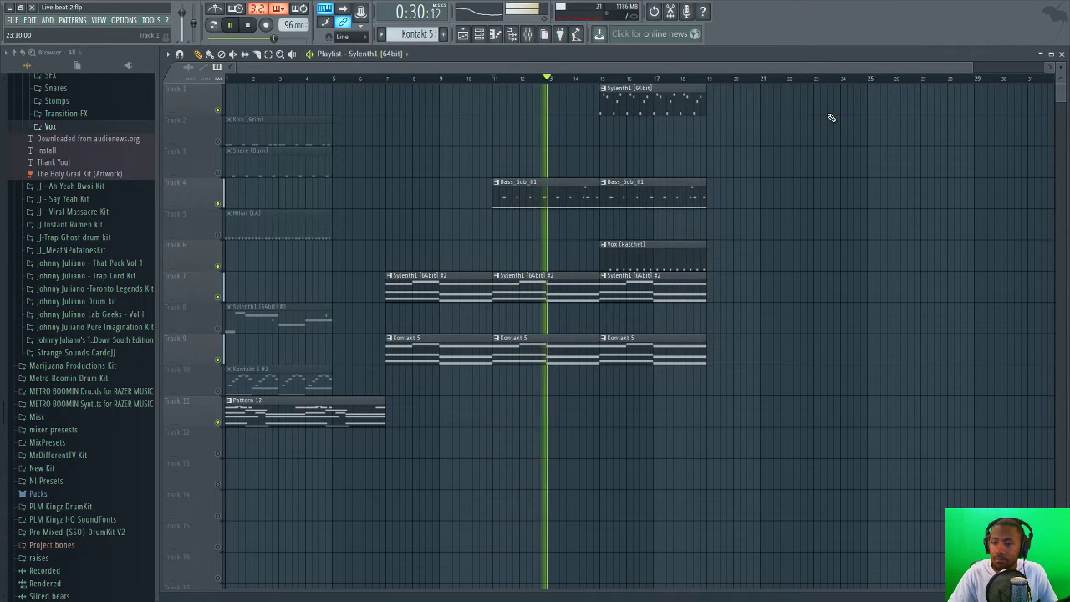
- Duplicate all five clips of the bar 15 section and place the copies directly after it at bar 19
{"action": "scroll", "coordinate": [969, 66], "scroll_direction": "down", "scroll_amount": 2}
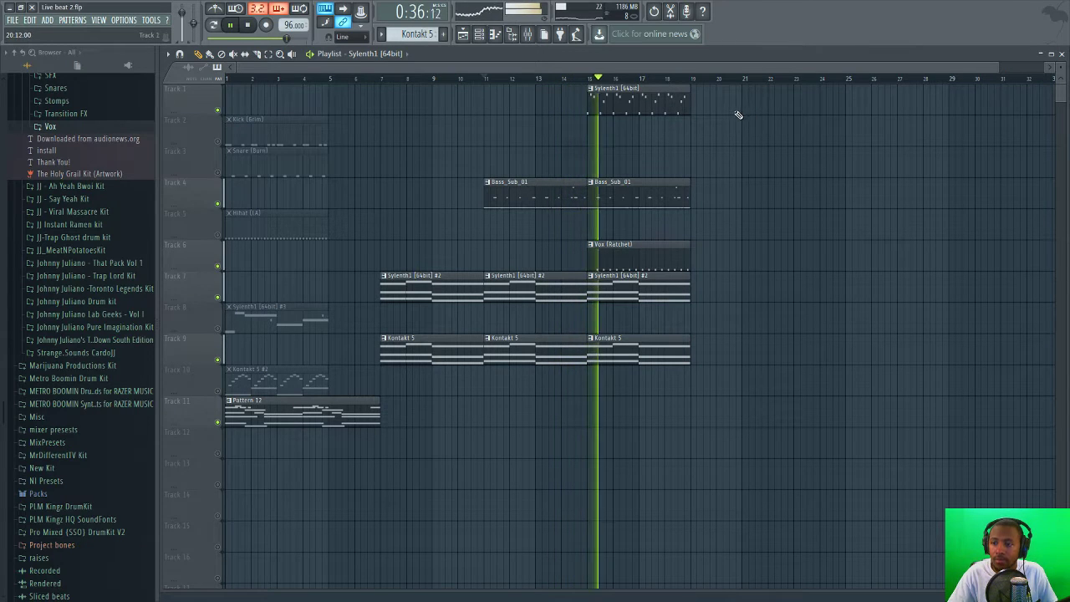
{"action": "left_click_drag", "start_coordinate": [651, 393], "coordinate": [673, 107]}
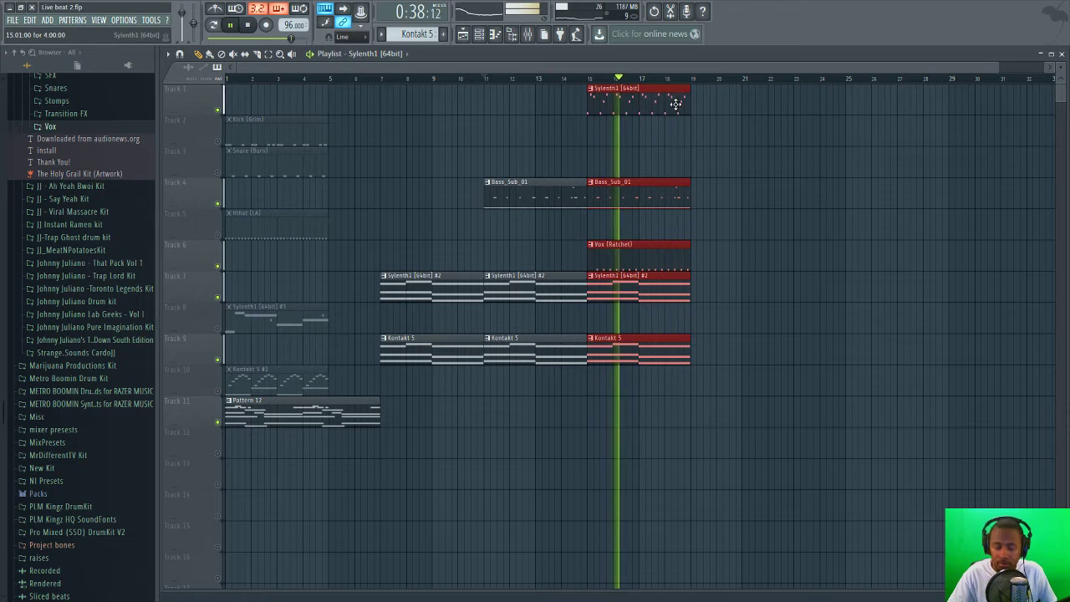
{"action": "key", "text": "ctrl+b"}
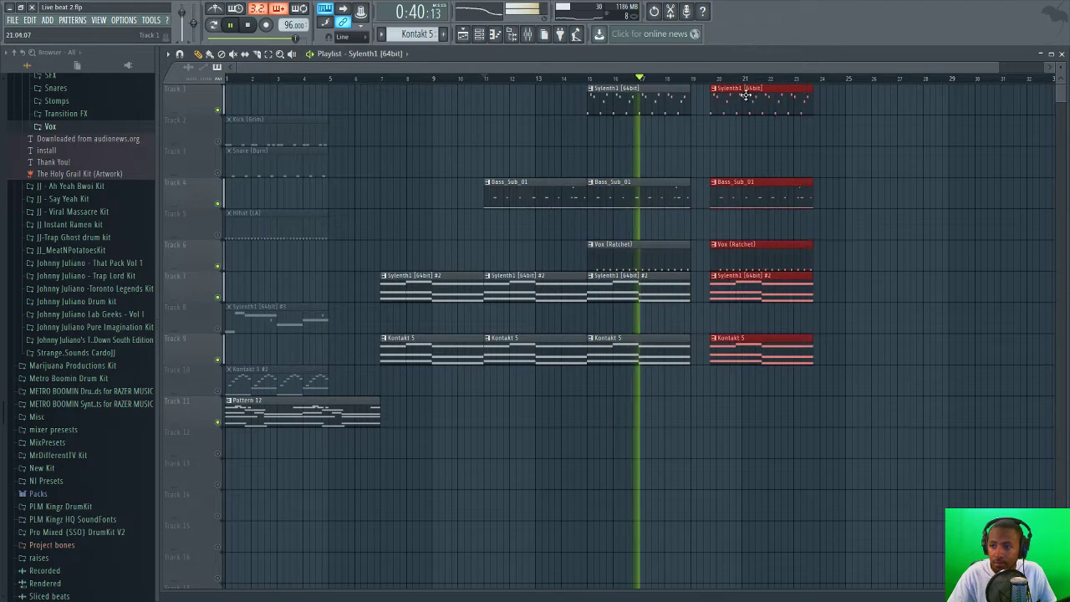
{"action": "left_click_drag", "start_coordinate": [741, 96], "coordinate": [728, 97]}
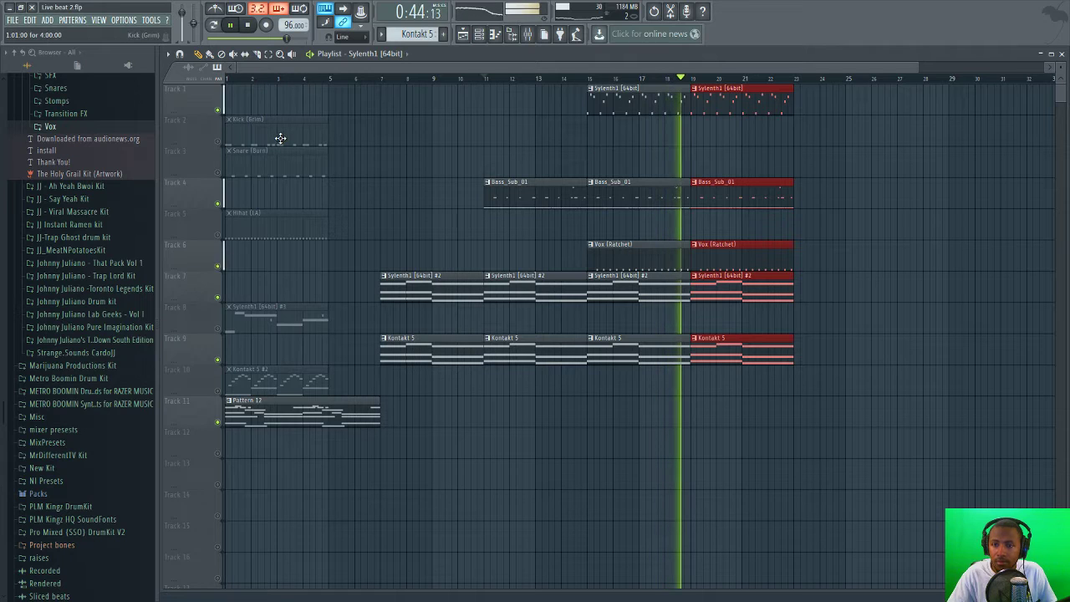
- Shorten the bar 15 Sylenth1 [64bit] clip to end at bar 18, and move the Kick (Grim) clip to bar 19 with its track unmuted
{"action": "key", "text": "space"}
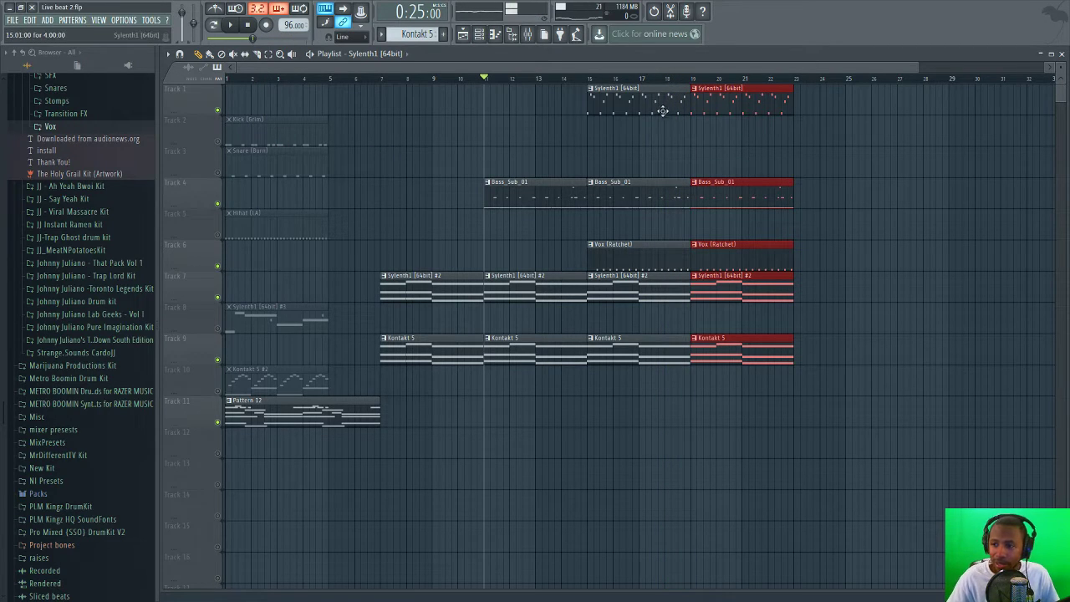
{"action": "left_click_drag", "start_coordinate": [690, 102], "coordinate": [662, 108]}
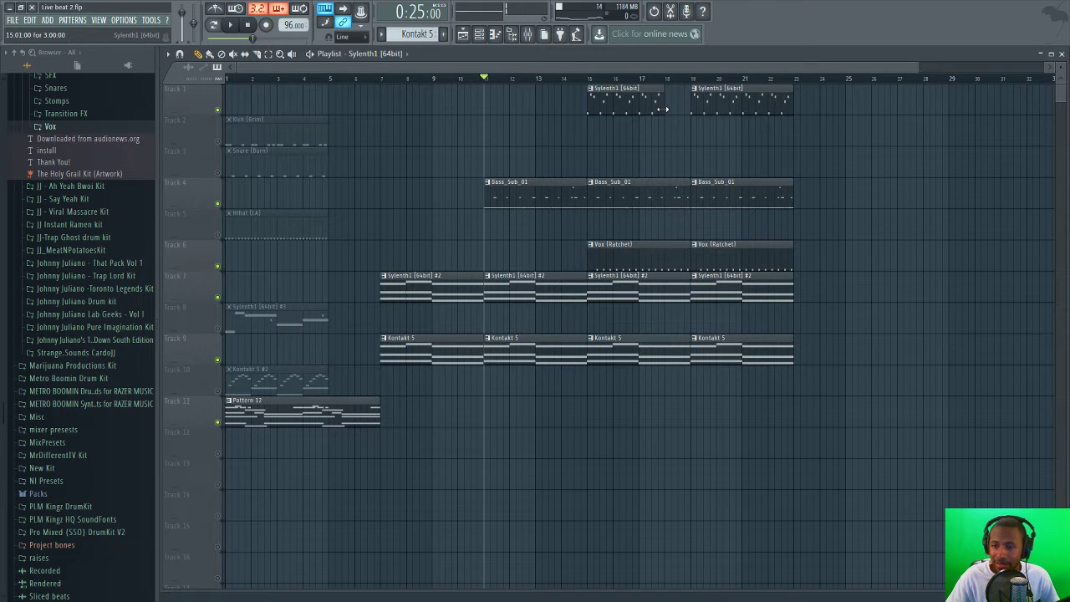
{"action": "left_click_drag", "start_coordinate": [272, 138], "coordinate": [736, 132]}
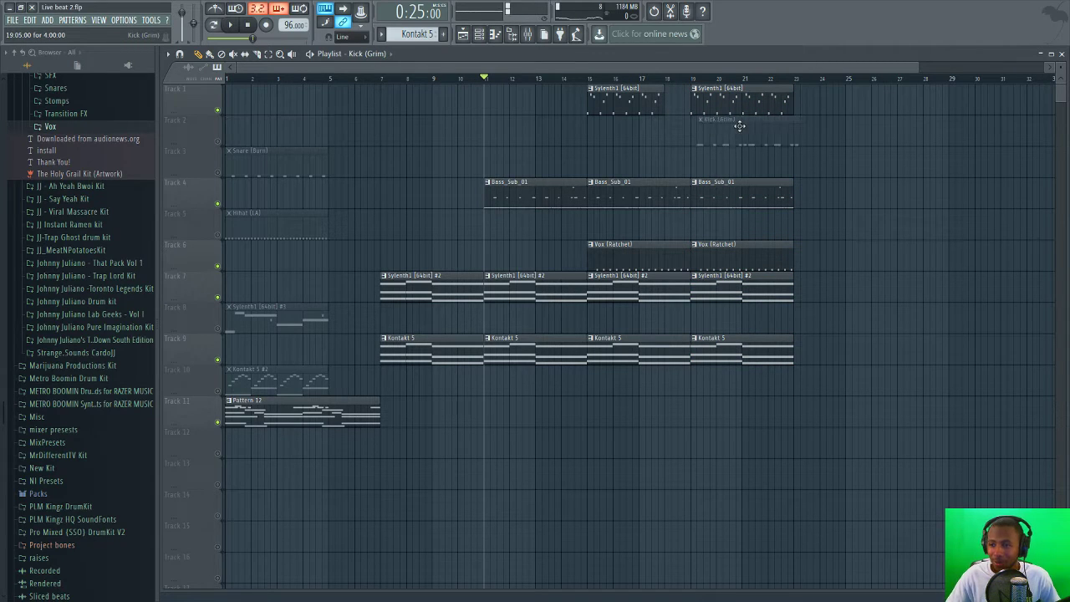
{"action": "left_click", "coordinate": [219, 142]}
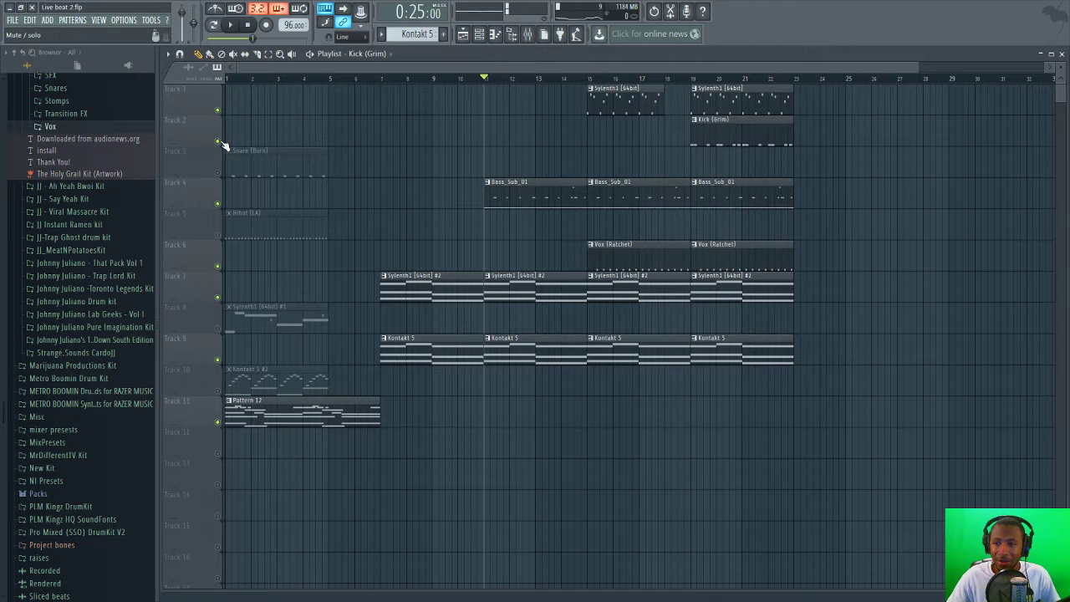
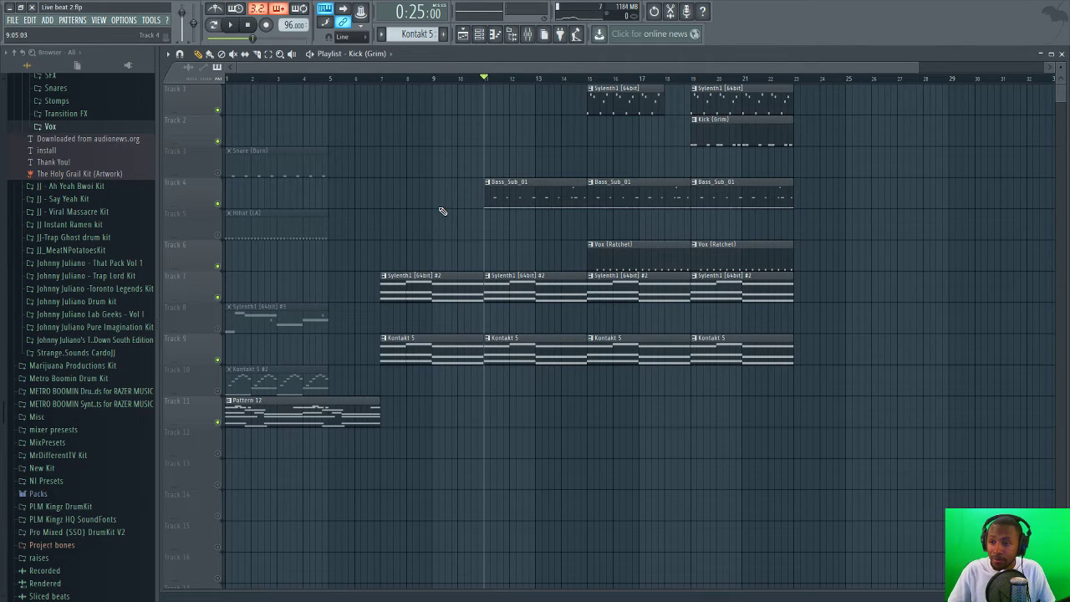
- Play the arrangement from bar 15 through the kick's entry at bar 19, and stop
{"action": "left_click", "coordinate": [606, 80]}
{"action": "key", "text": "space"}
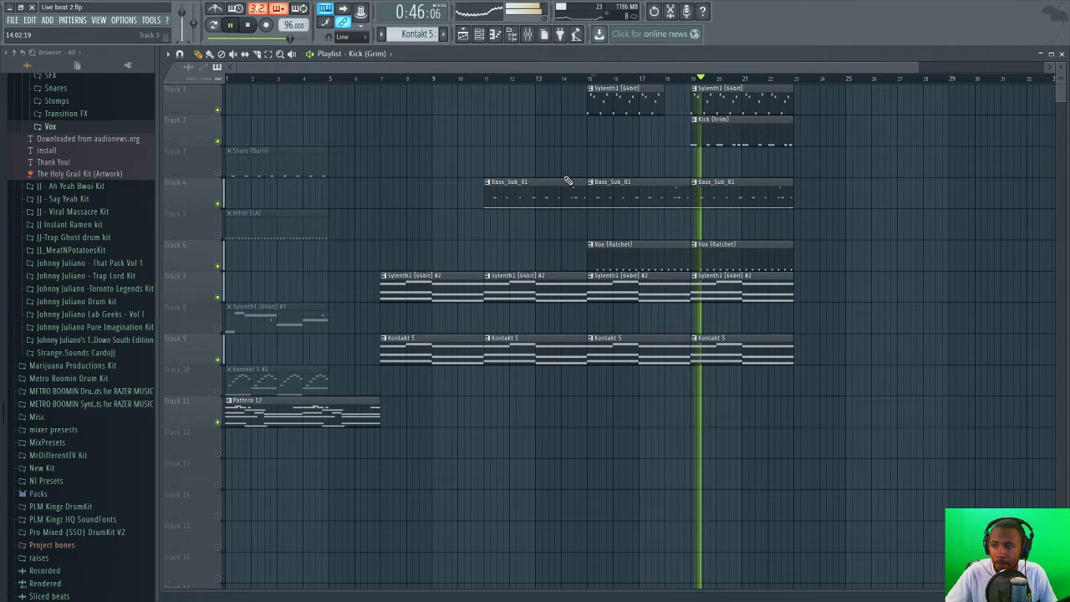
{"action": "key", "text": "space"}
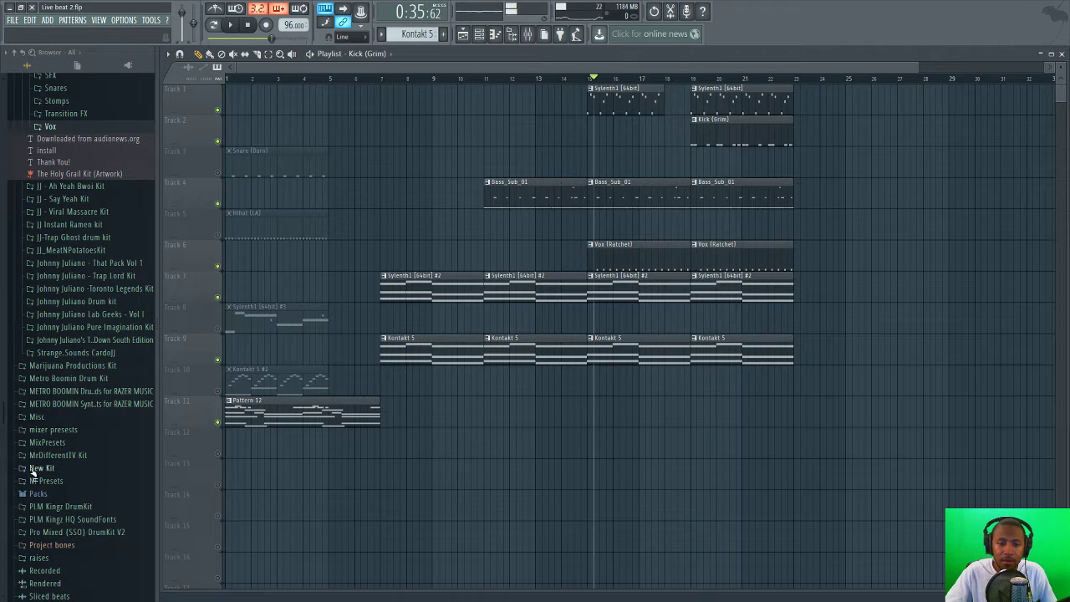
- Create the empty Pattern 13 and add the custom rise sample from the raises folder as a new channel
{"action": "left_click", "coordinate": [479, 33]}
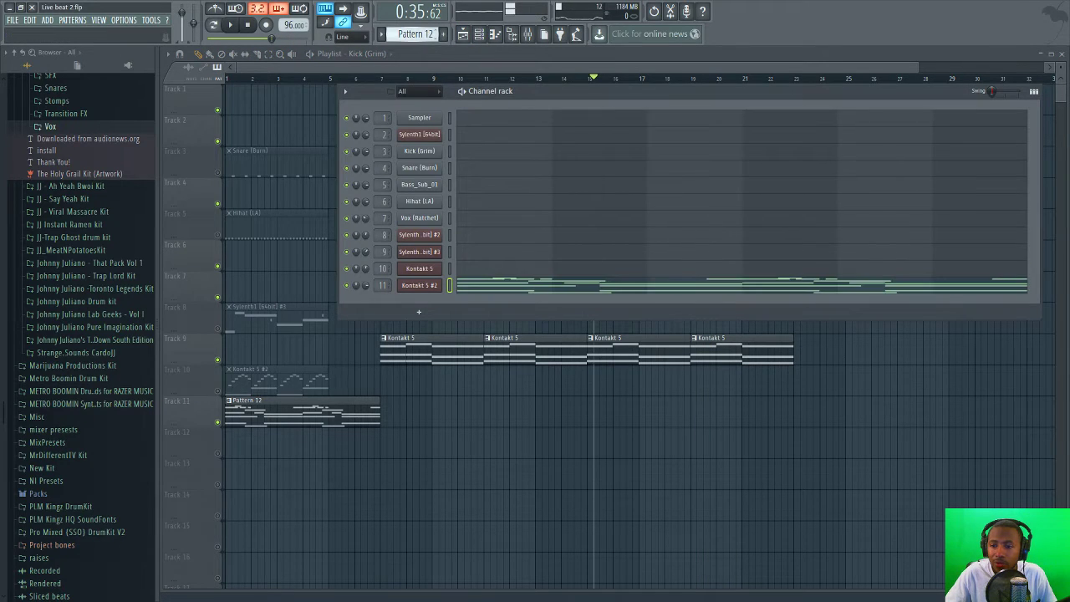
{"action": "key", "text": "F4"}
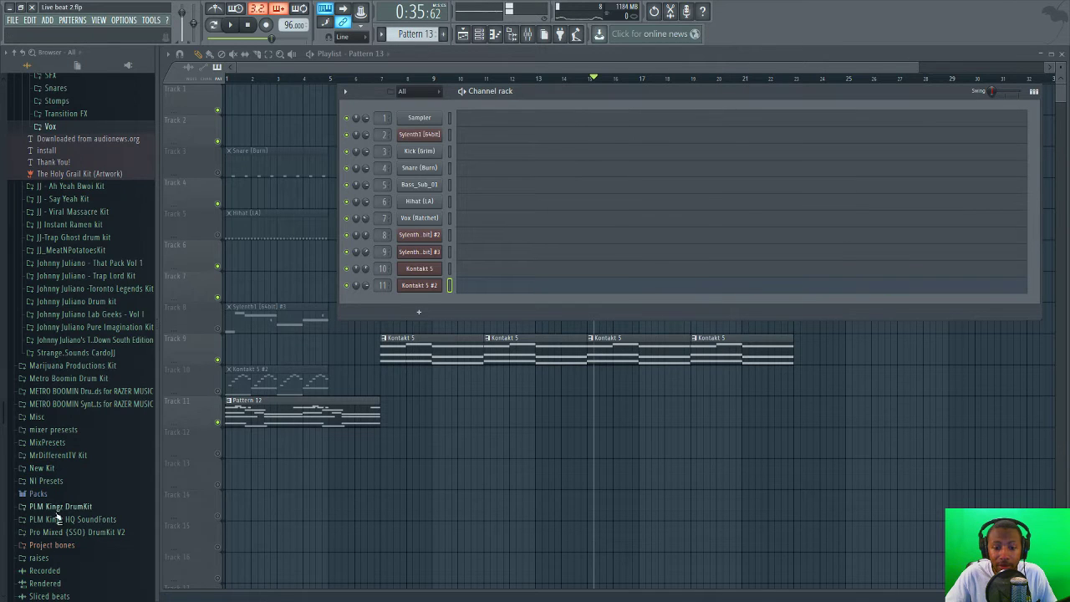
{"action": "left_click", "coordinate": [60, 557]}
{"action": "left_click_drag", "start_coordinate": [75, 500], "coordinate": [405, 304]}
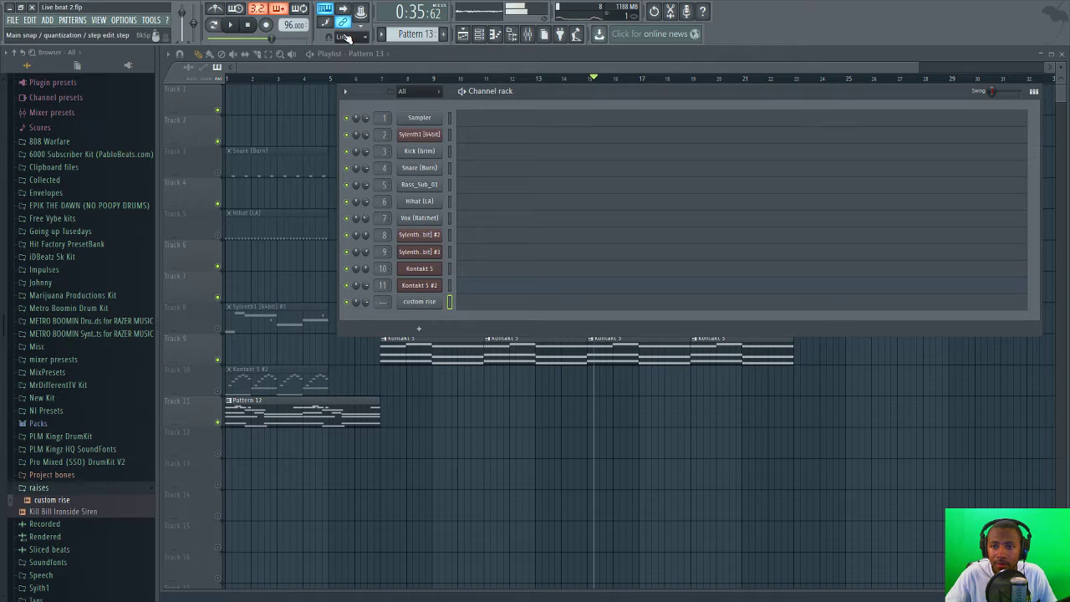
- Route the custom rise channel to mixer insert 12 and open that insert in the mixer
{"action": "left_click", "coordinate": [248, 25]}
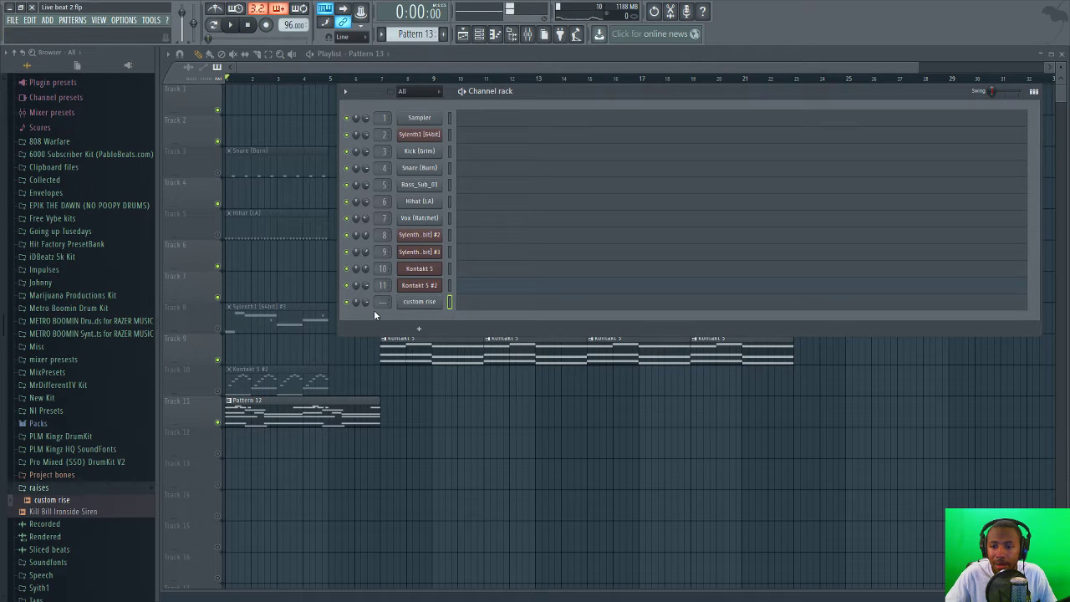
{"action": "scroll", "coordinate": [383, 302], "scroll_direction": "up", "scroll_amount": 3}
{"action": "scroll", "coordinate": [382, 301], "scroll_direction": "up", "scroll_amount": 2}
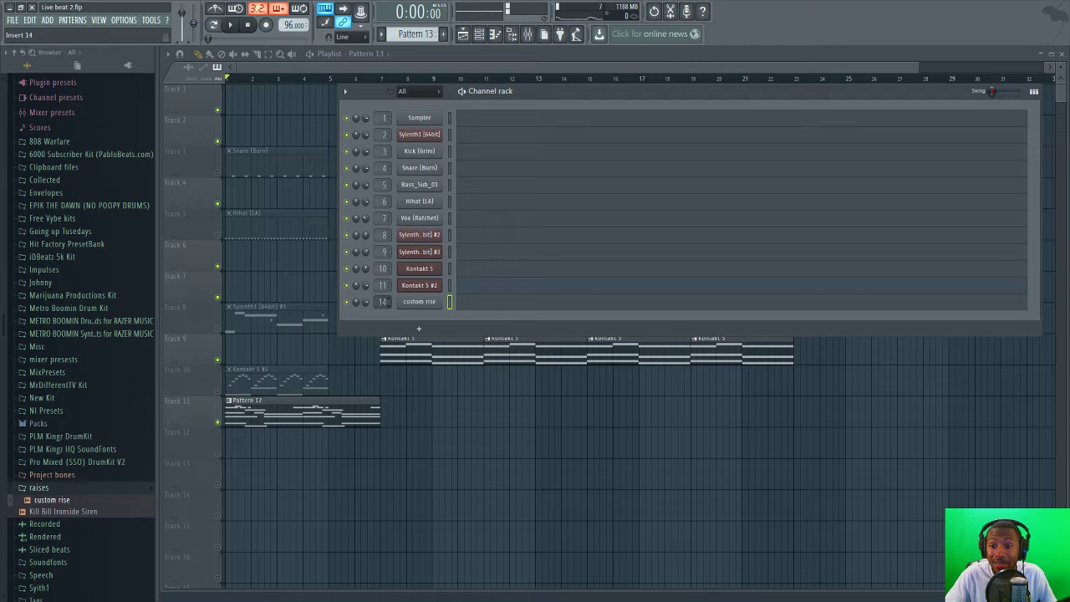
{"action": "left_click", "coordinate": [419, 301]}
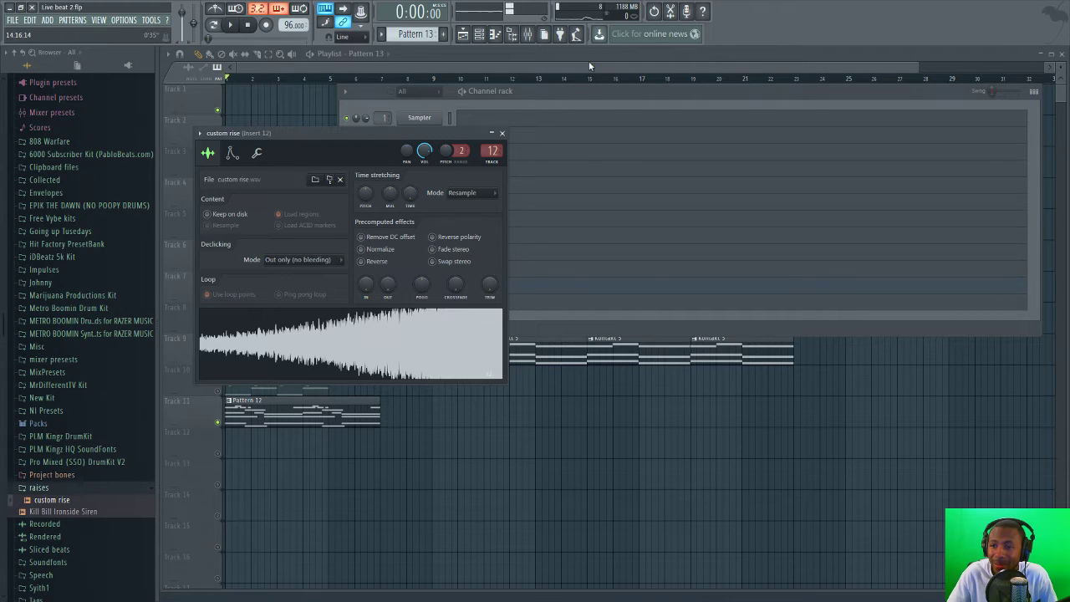
{"action": "double_click", "coordinate": [491, 152]}
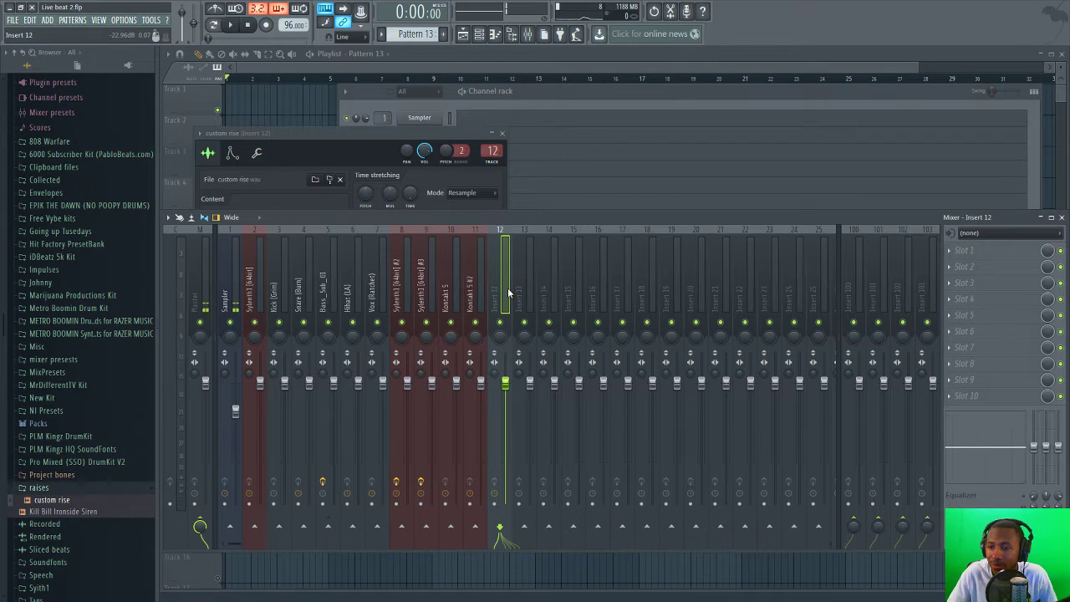
- Load Gross Beat into the first effect slot of insert 12 and choose its 1/4 Bt Gate volume preset
{"action": "left_click", "coordinate": [961, 252]}
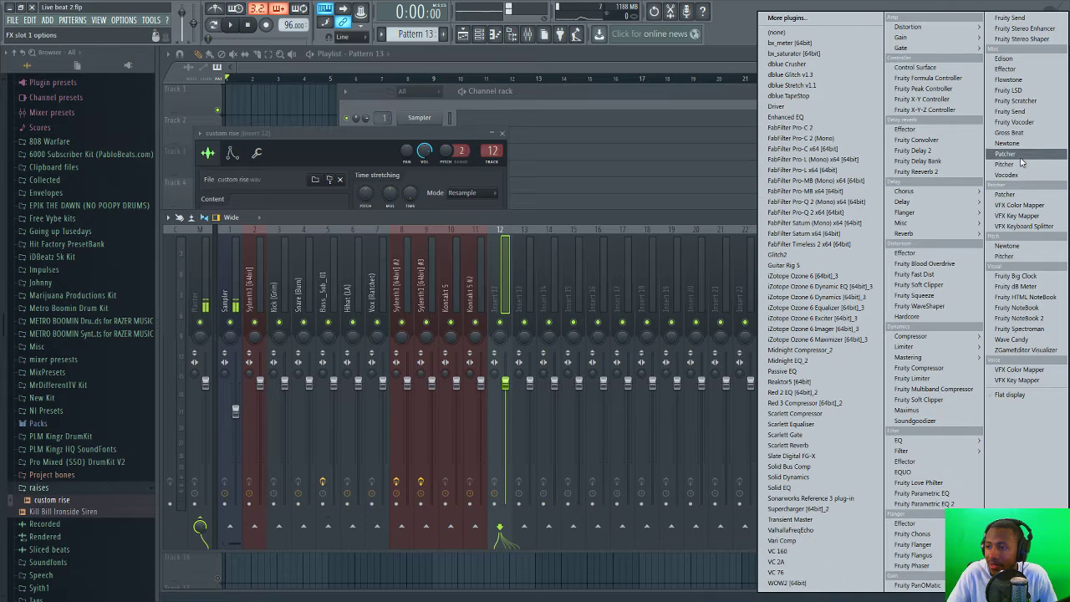
{"action": "left_click", "coordinate": [1010, 133]}
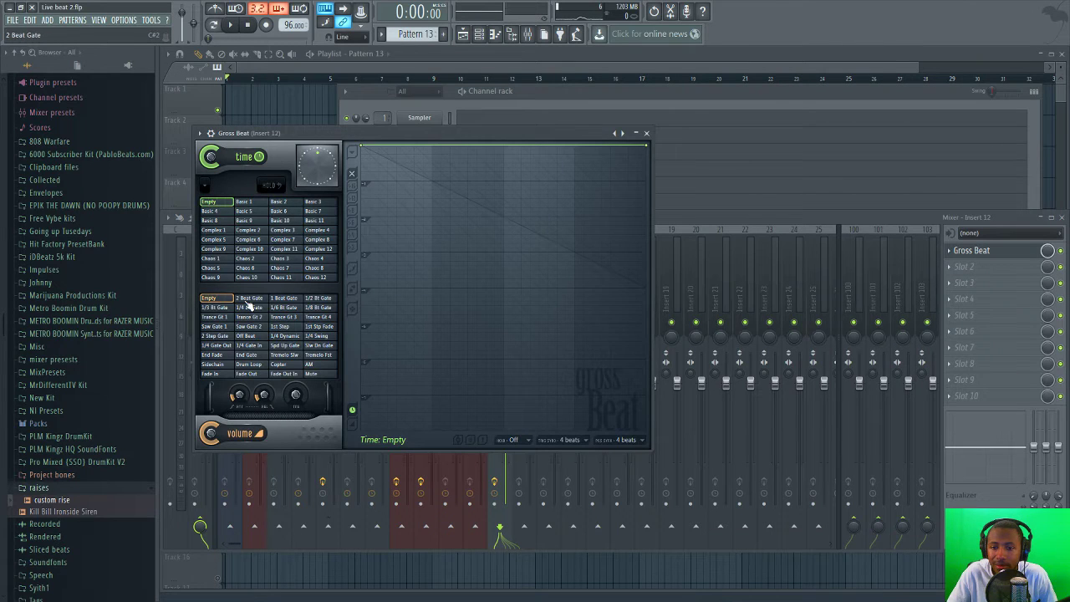
{"action": "left_click", "coordinate": [248, 308]}
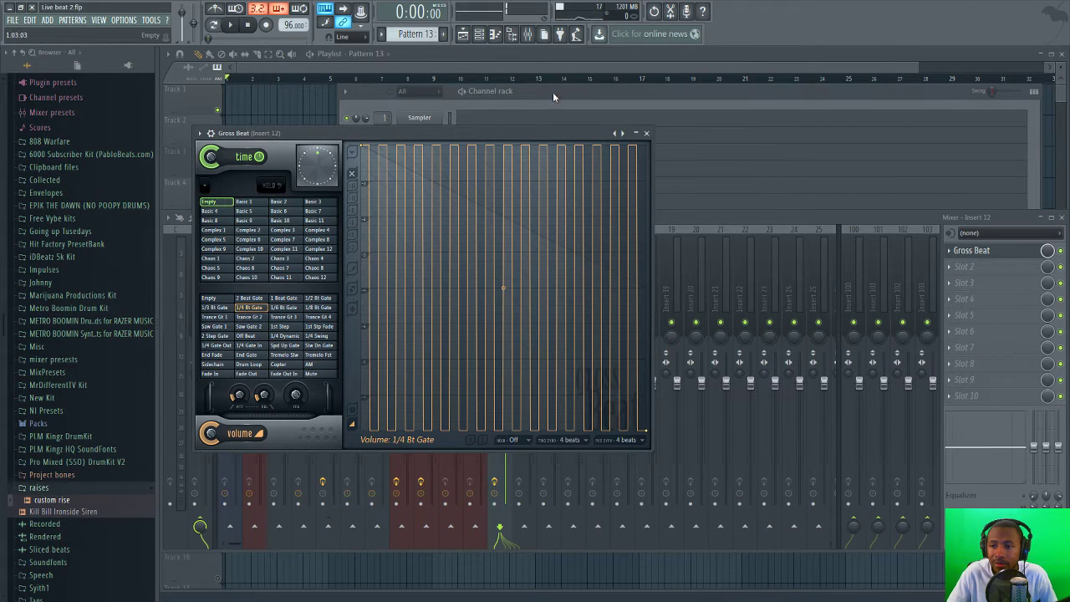
- Audition the custom rise sample, and enable its volume envelope shaped to hold at full level and cut off immediately
{"action": "key", "text": "F6"}
{"action": "left_click", "coordinate": [474, 303]}
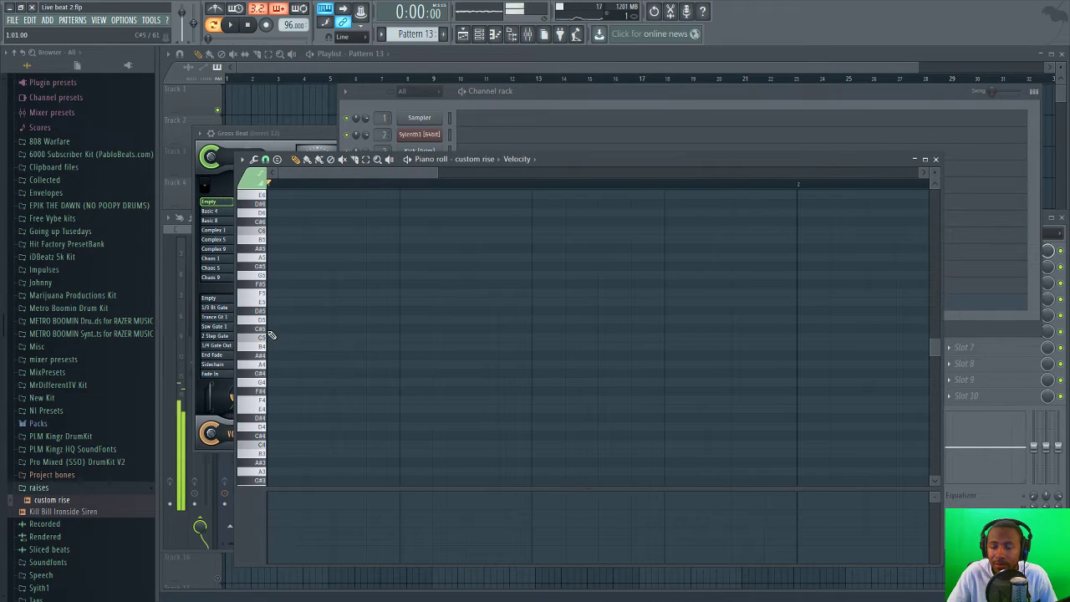
{"action": "key", "text": "space"}
{"action": "left_click", "coordinate": [525, 94]}
{"action": "key", "text": "space"}
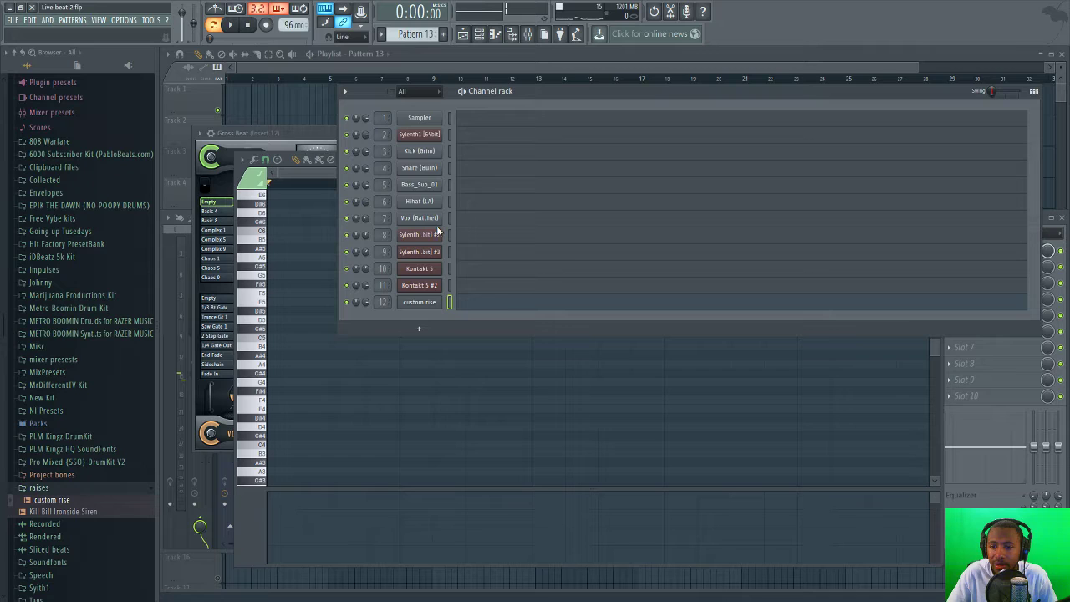
{"action": "left_click", "coordinate": [419, 302]}
{"action": "left_click", "coordinate": [232, 153]}
{"action": "left_click_drag", "start_coordinate": [267, 263], "coordinate": [284, 266]}
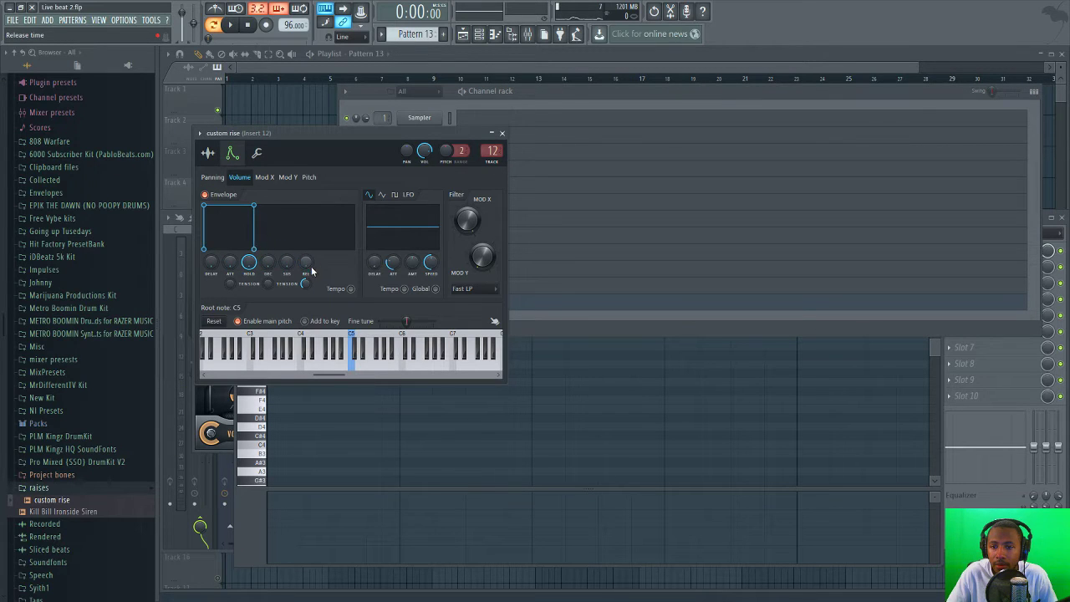
- Draw a one-bar C#5 note for custom rise in Pattern 13, starting at bar 1
{"action": "left_click", "coordinate": [552, 88]}
{"action": "left_click", "coordinate": [457, 309]}
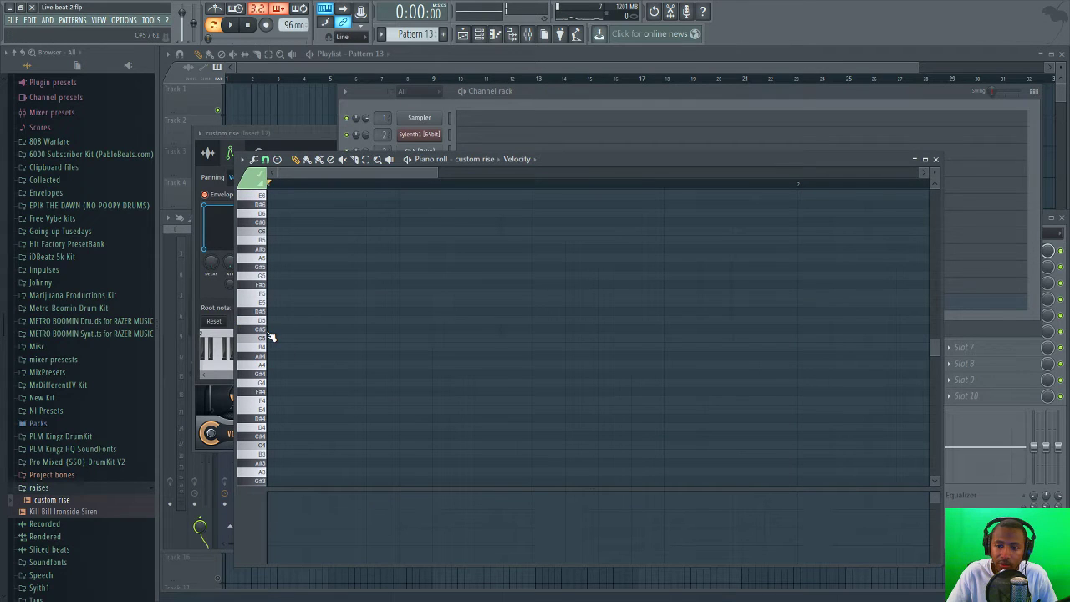
{"action": "left_click", "coordinate": [261, 336]}
{"action": "left_click", "coordinate": [286, 335]}
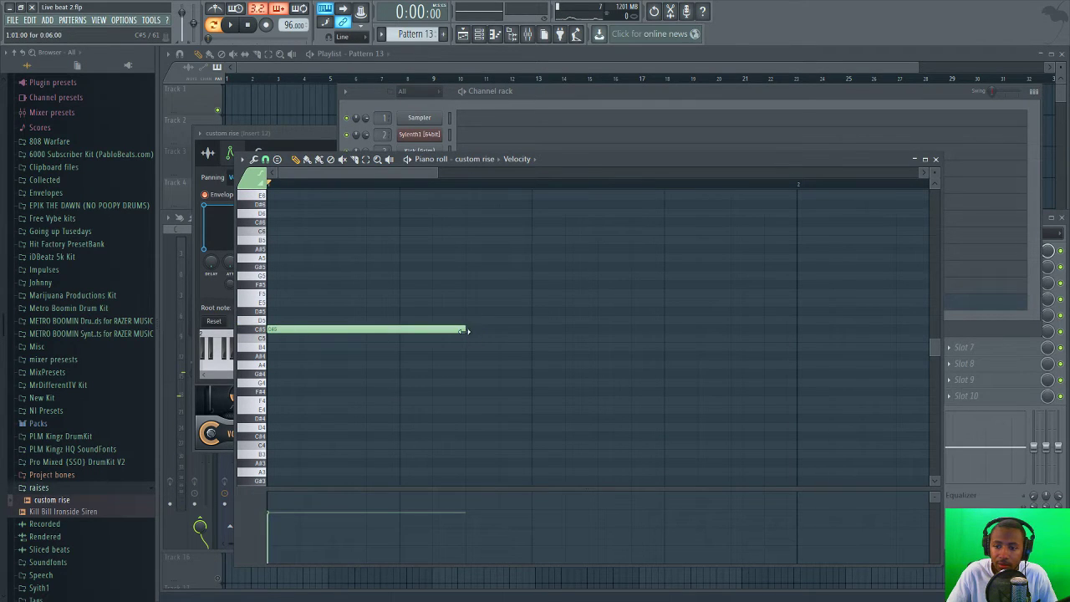
{"action": "left_click_drag", "start_coordinate": [466, 331], "coordinate": [794, 339]}
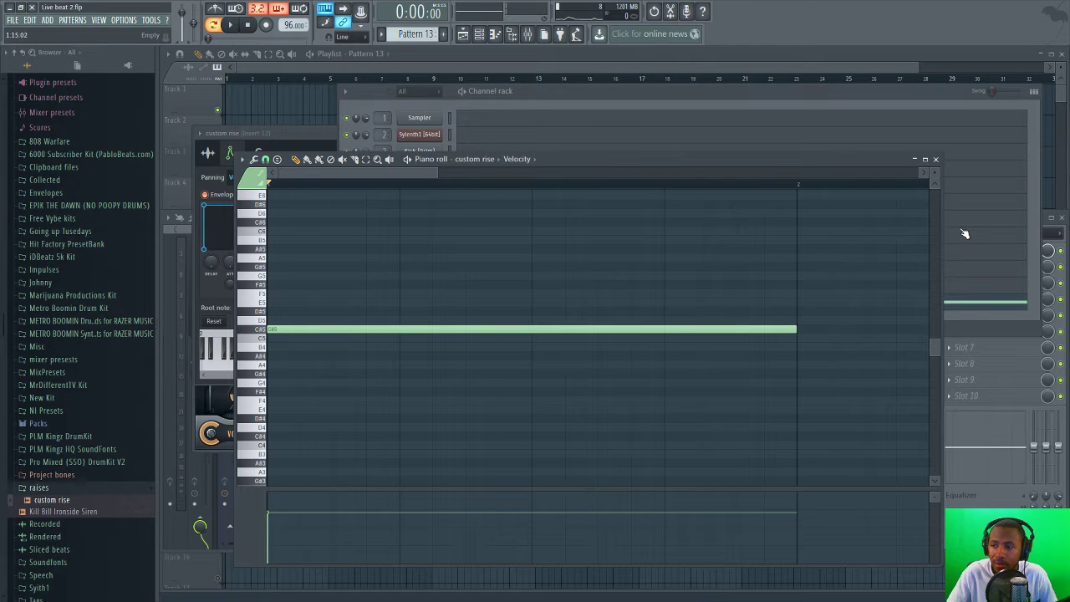
- Place a one-bar Pattern 13 clip at bar 18 on playlist track 12 and unmute that track
{"action": "key", "text": "space"}
{"action": "left_click", "coordinate": [620, 93]}
{"action": "left_click", "coordinate": [602, 67]}
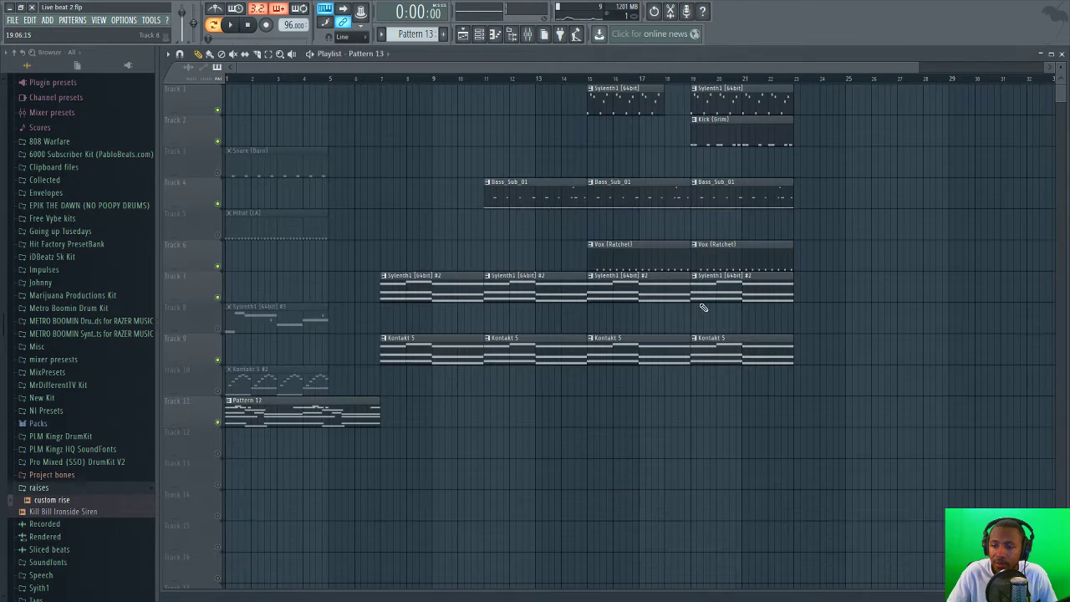
{"action": "left_click", "coordinate": [678, 444]}
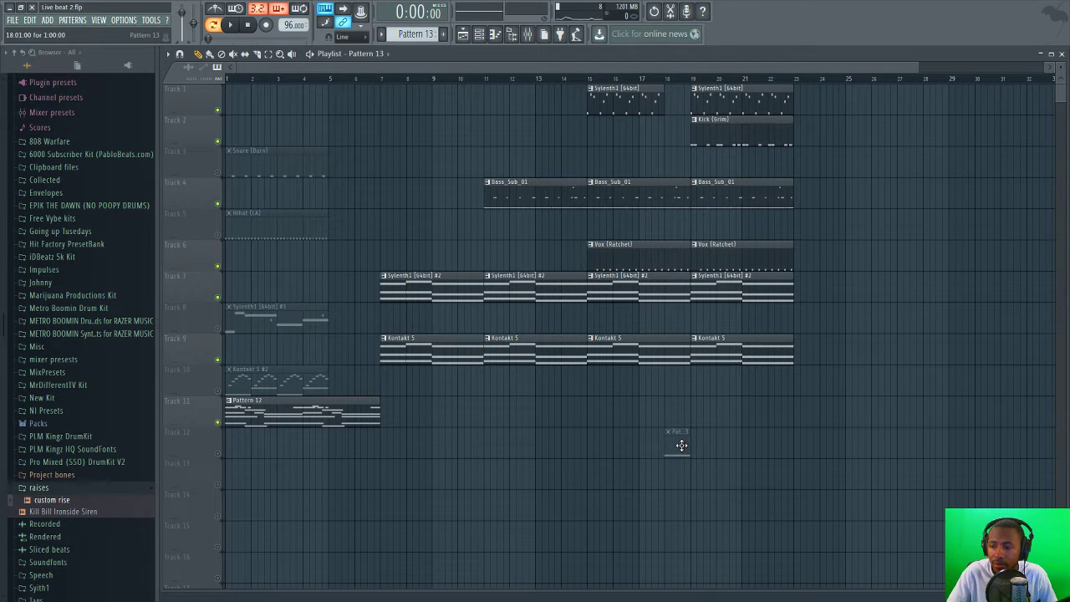
{"action": "left_click", "coordinate": [219, 454]}
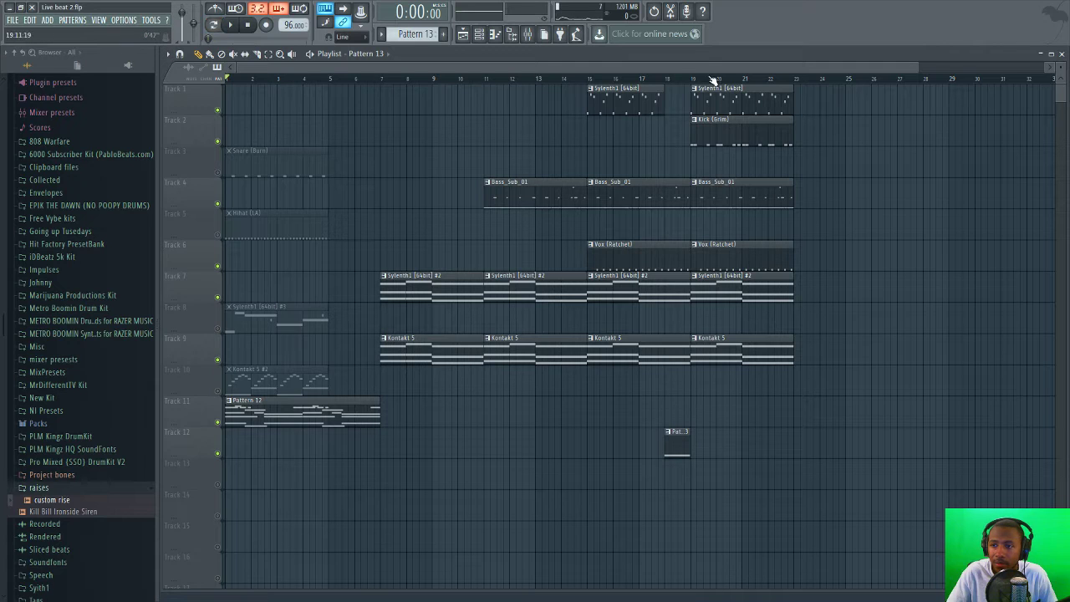
- Play the song from bar 17 to hear the rise lead into the bar 19 section, and stop
{"action": "left_click", "coordinate": [648, 81]}
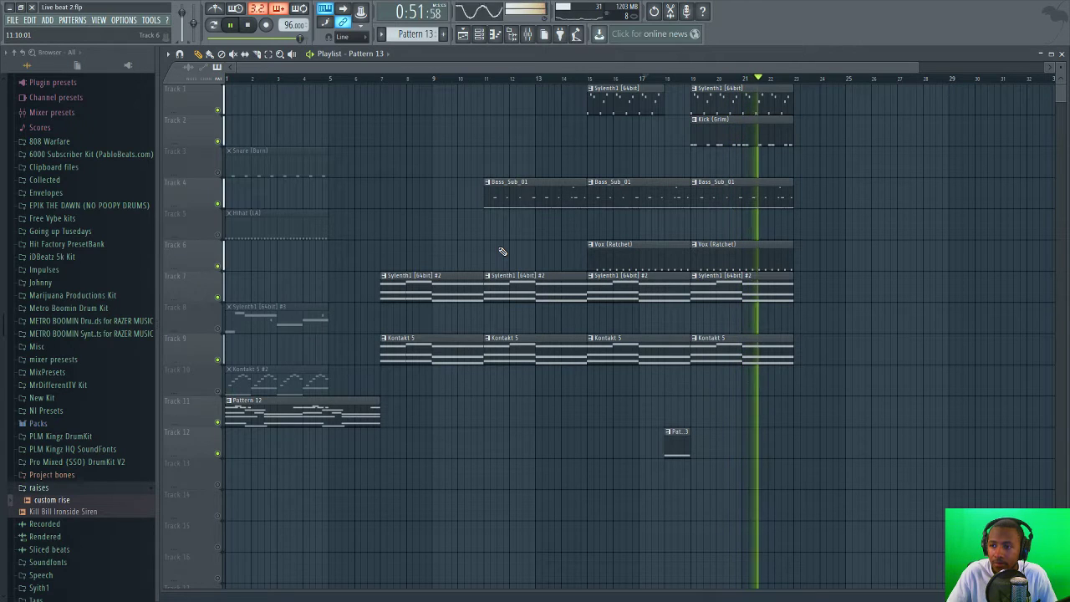
{"action": "left_click_drag", "start_coordinate": [920, 68], "coordinate": [953, 68]}
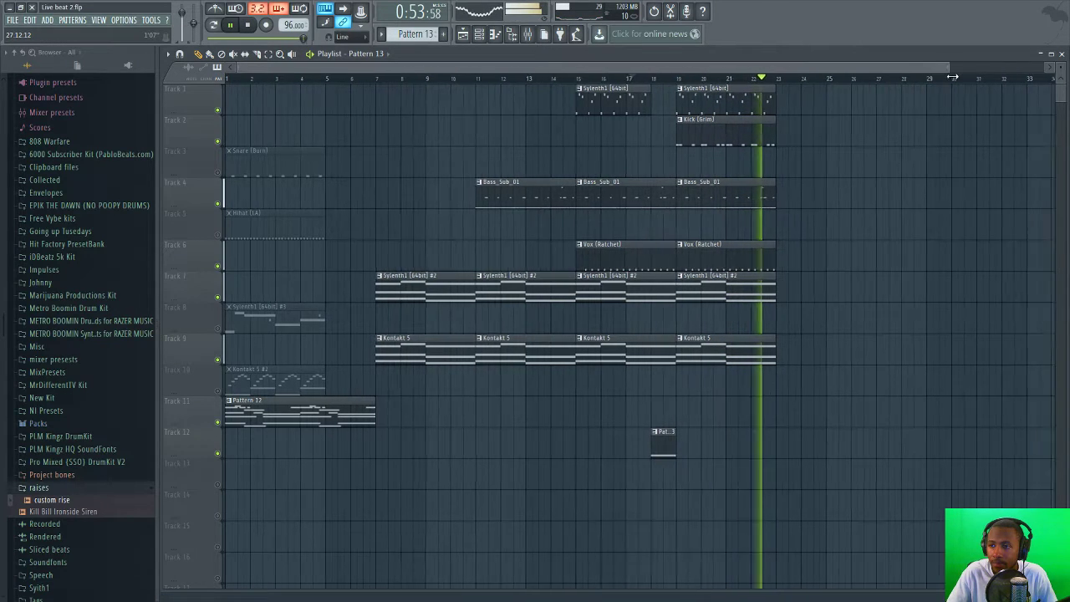
{"action": "key", "text": "space"}
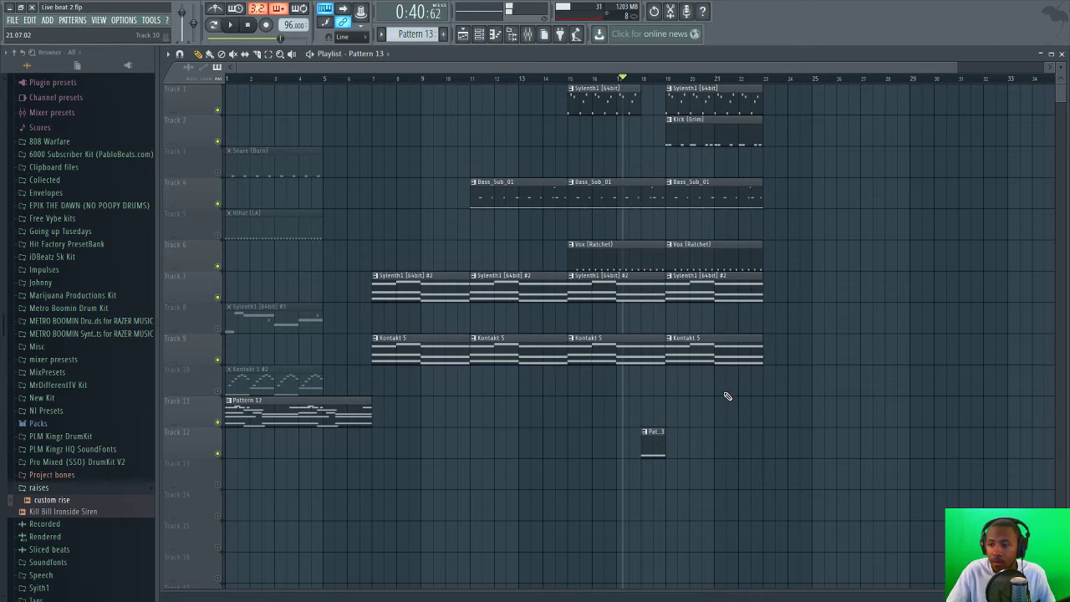
- Duplicate the six bar 19 clips to bar 23, and move the Snare (Burn) clip to bar 23 with its track unmuted
{"action": "left_click_drag", "start_coordinate": [730, 392], "coordinate": [815, 101]}
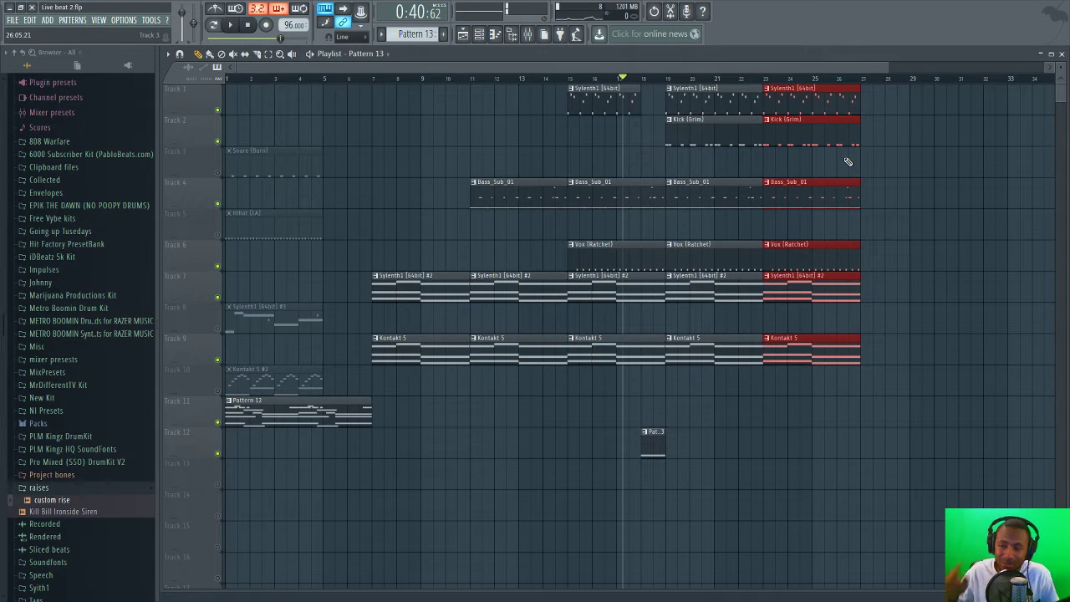
{"action": "left_click", "coordinate": [881, 171]}
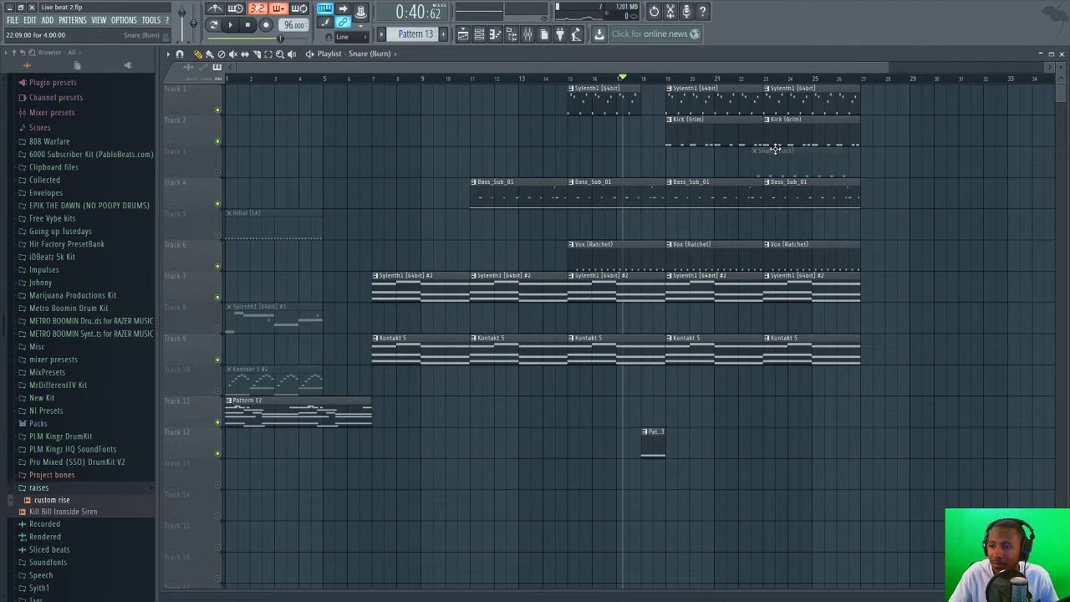
{"action": "left_click", "coordinate": [218, 173]}
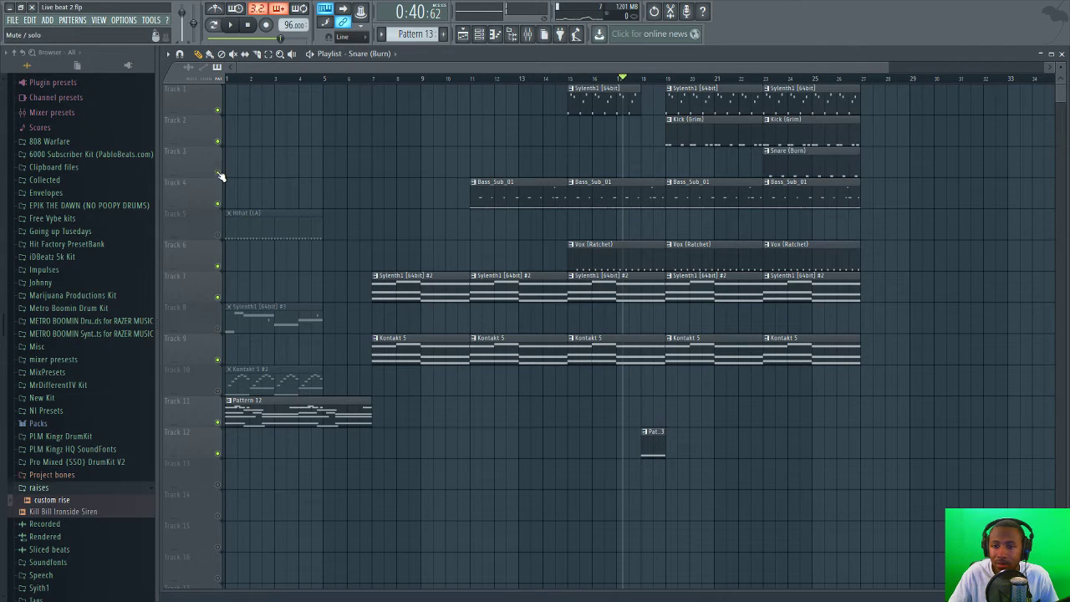
- Delete the Sylenth1 [64bit] #2 and Kontakt 5 clips at bar 19, and replay the song from that bar
{"action": "left_click", "coordinate": [665, 78]}
{"action": "key", "text": "space"}
{"action": "right_click", "coordinate": [715, 284]}
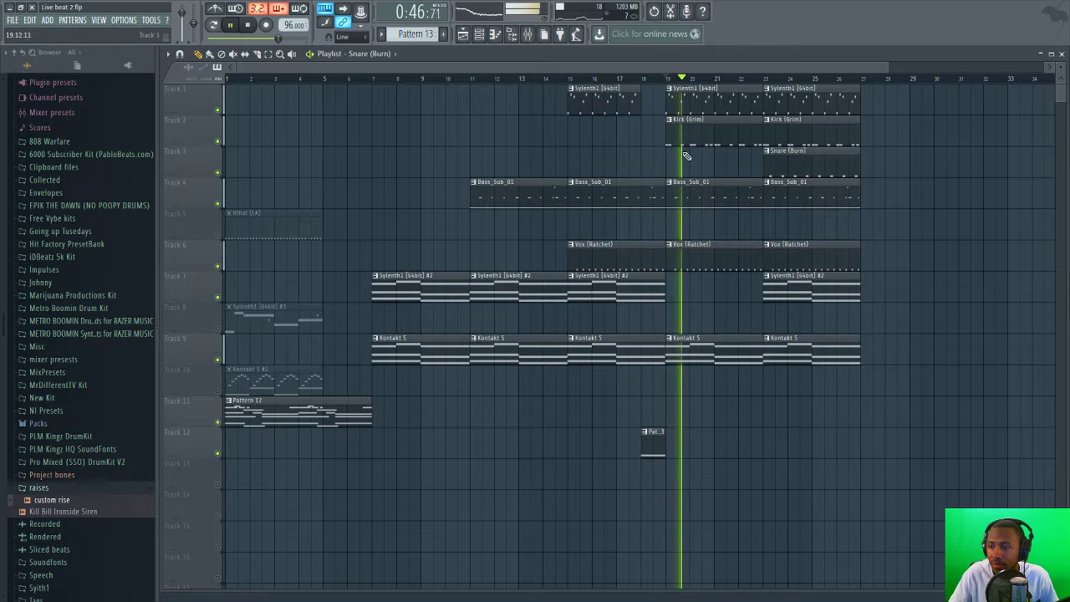
{"action": "right_click", "coordinate": [718, 356]}
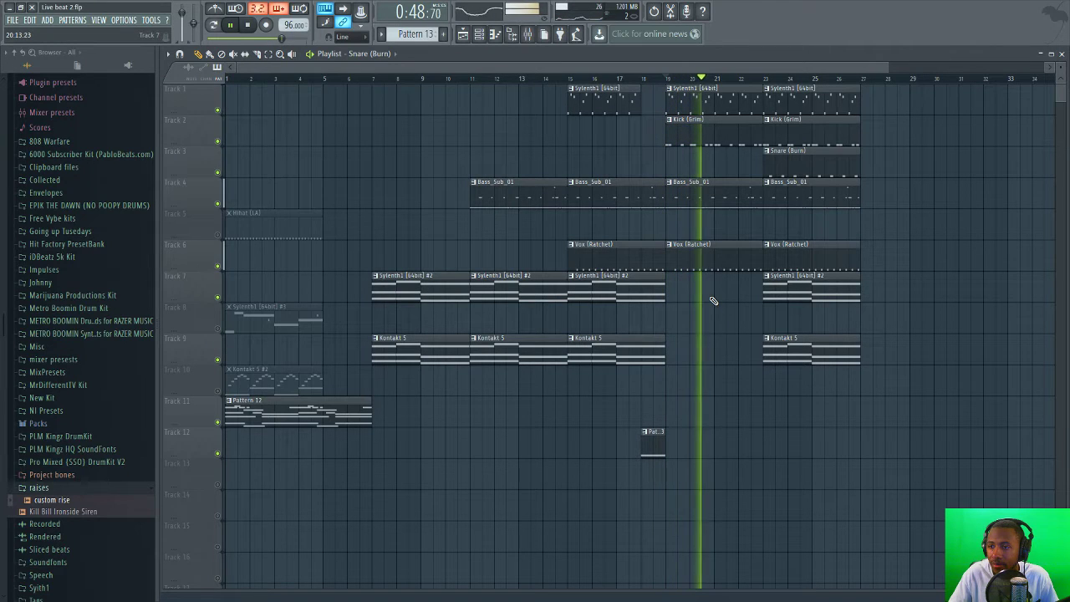
{"action": "key", "text": "space"}
{"action": "key", "text": "space"}
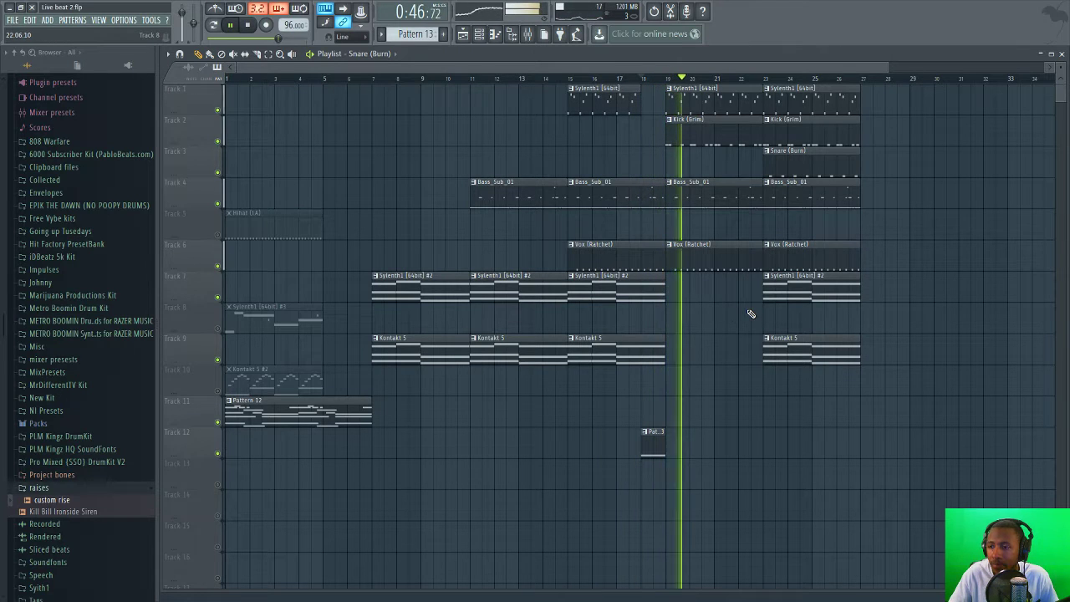
- Delete the Kontakt 5 and Sylenth1 [64bit] #2 clips at bar 23, and duplicate the five remaining bar 23 clips to bar 27
{"action": "right_click", "coordinate": [794, 352]}
{"action": "right_click", "coordinate": [794, 289]}
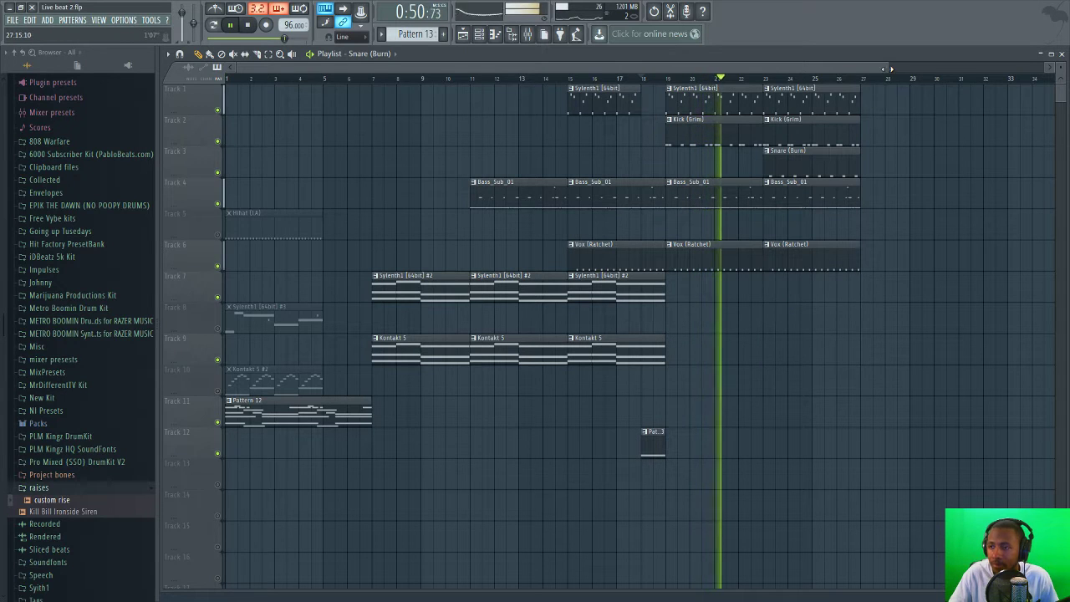
{"action": "scroll", "coordinate": [930, 78], "scroll_direction": "down", "scroll_amount": 1}
{"action": "scroll", "coordinate": [931, 77], "scroll_direction": "down", "scroll_amount": 1}
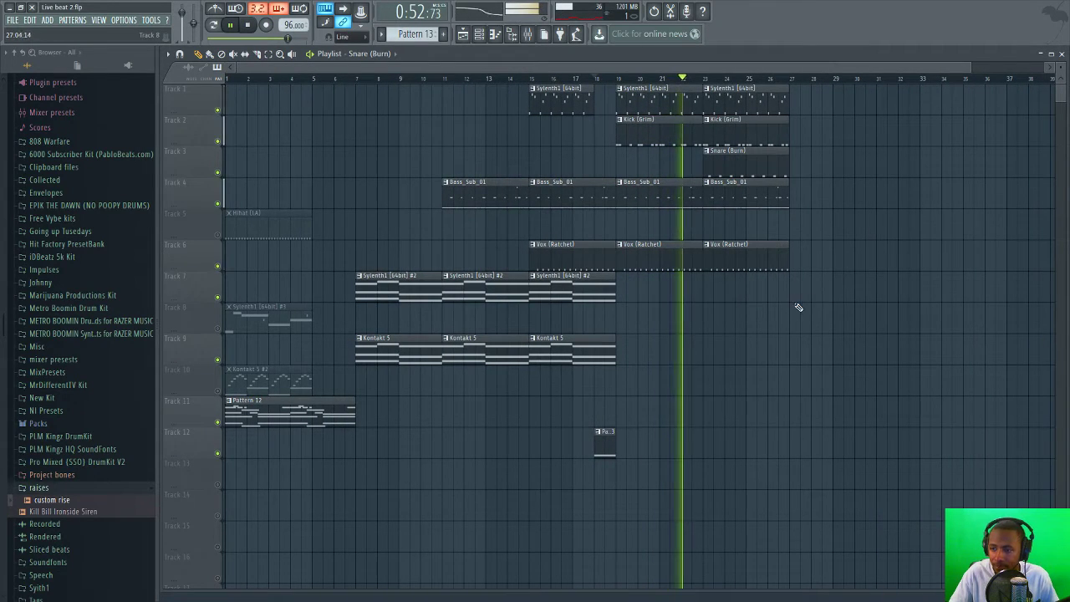
{"action": "left_click_drag", "start_coordinate": [771, 328], "coordinate": [756, 103]}
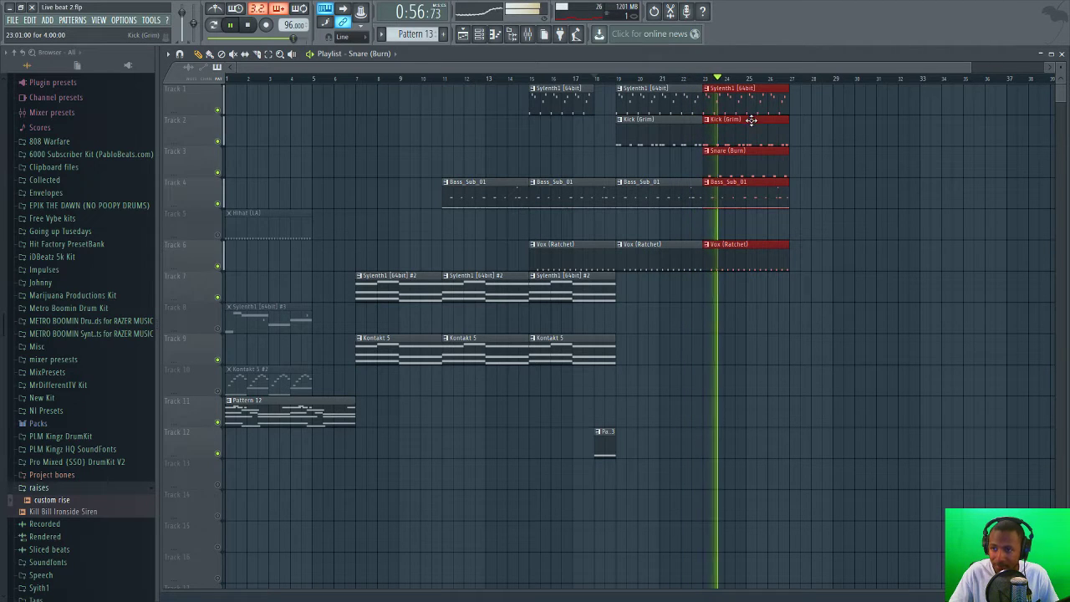
{"action": "key", "text": "ctrl+c"}
{"action": "key", "text": "ctrl+v"}
{"action": "left_click_drag", "start_coordinate": [285, 103], "coordinate": [848, 92]}
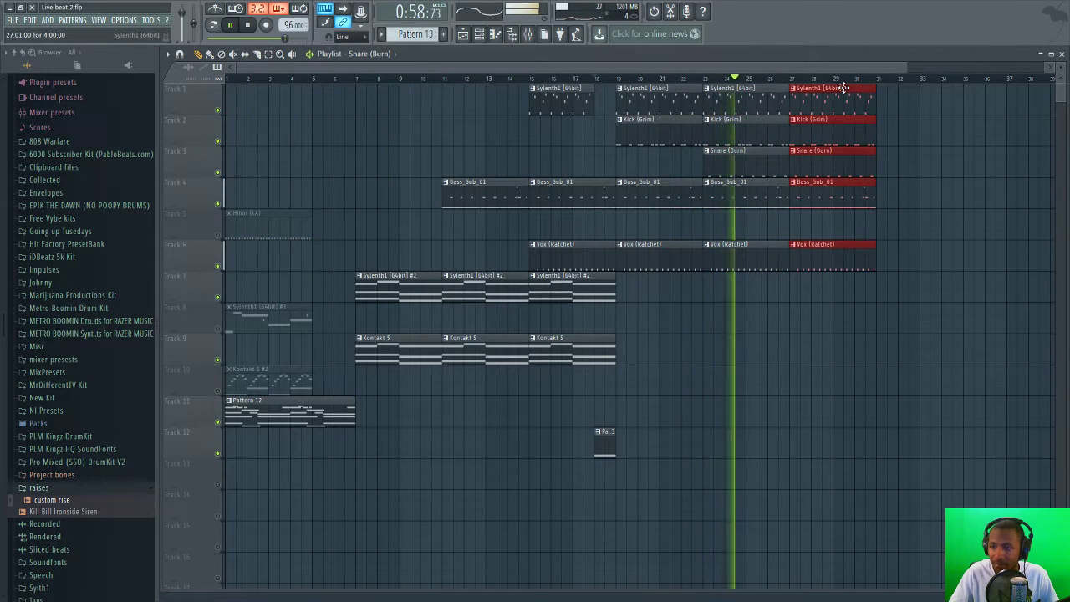
- Move the Hihat (LA) clip to bar 27 with its track unmuted, and add a Kontakt 5 clip at bar 27
{"action": "left_click_drag", "start_coordinate": [250, 224], "coordinate": [819, 220]}
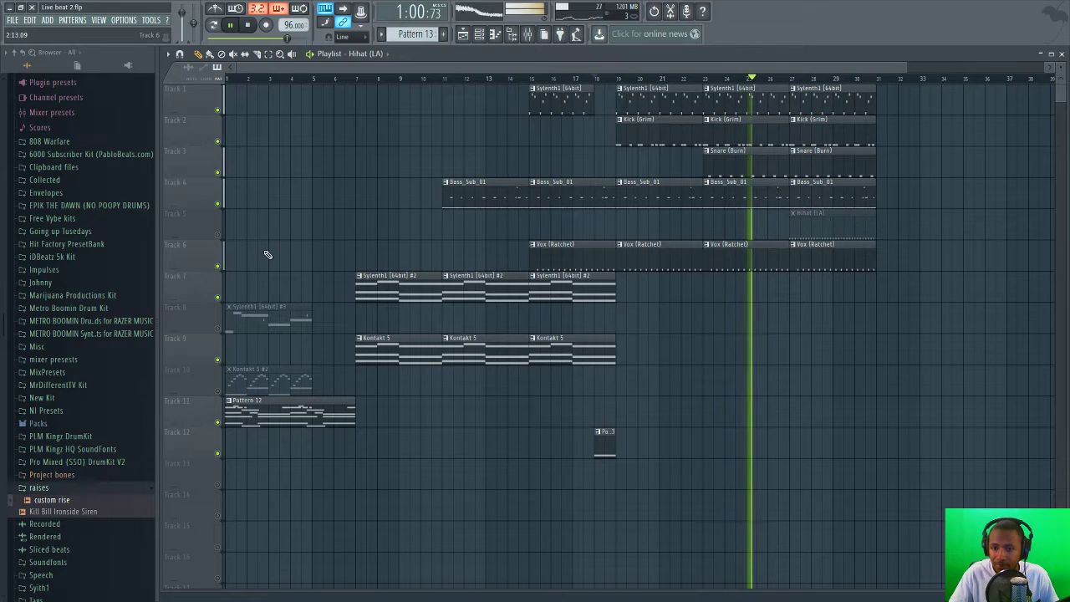
{"action": "left_click", "coordinate": [217, 235]}
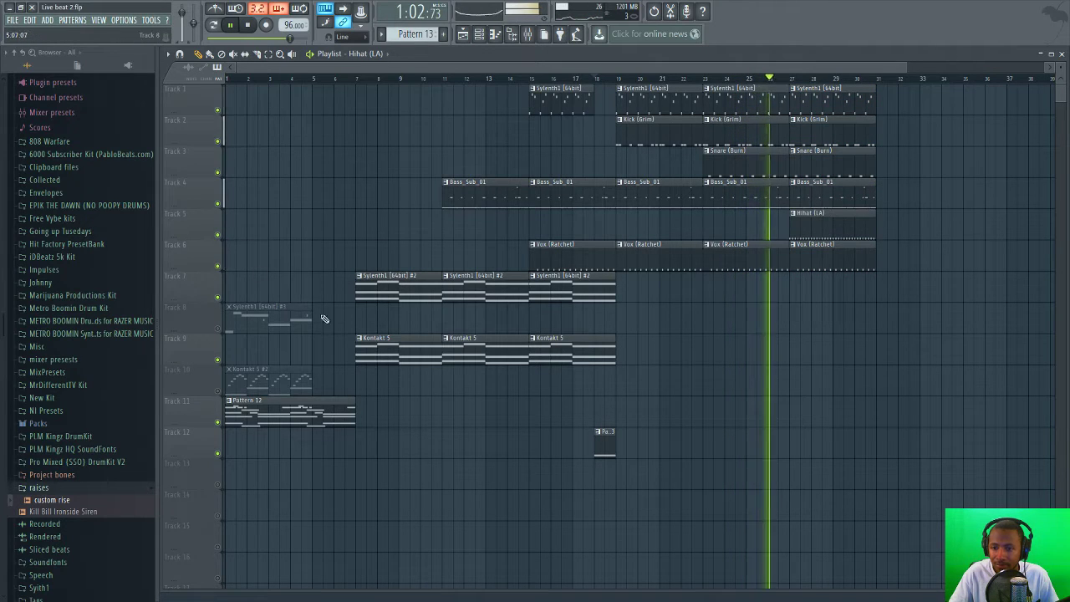
{"action": "left_click", "coordinate": [608, 363]}
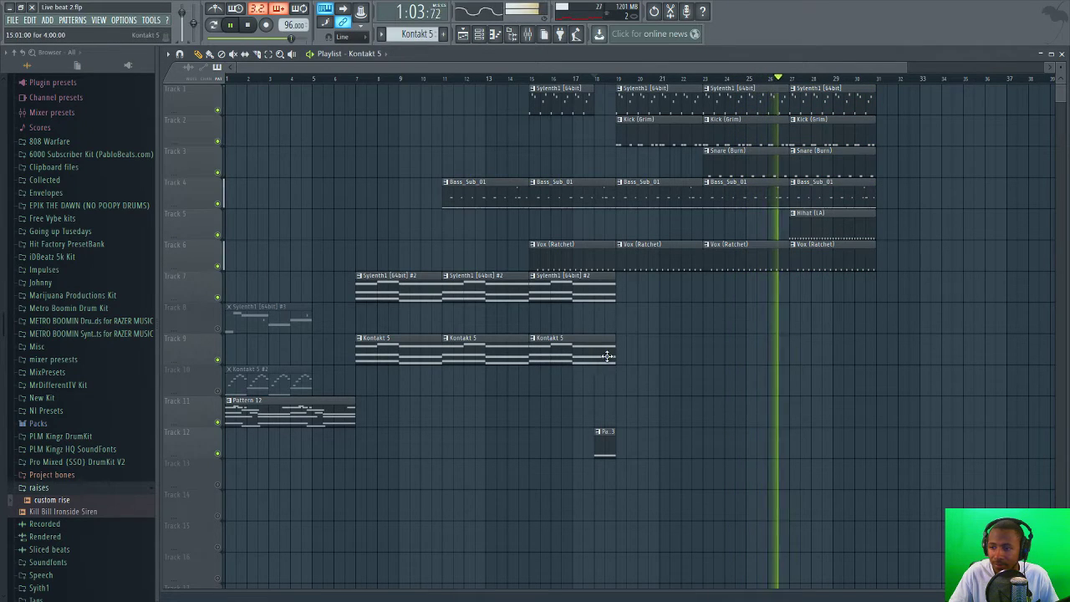
{"action": "left_click", "coordinate": [794, 358]}
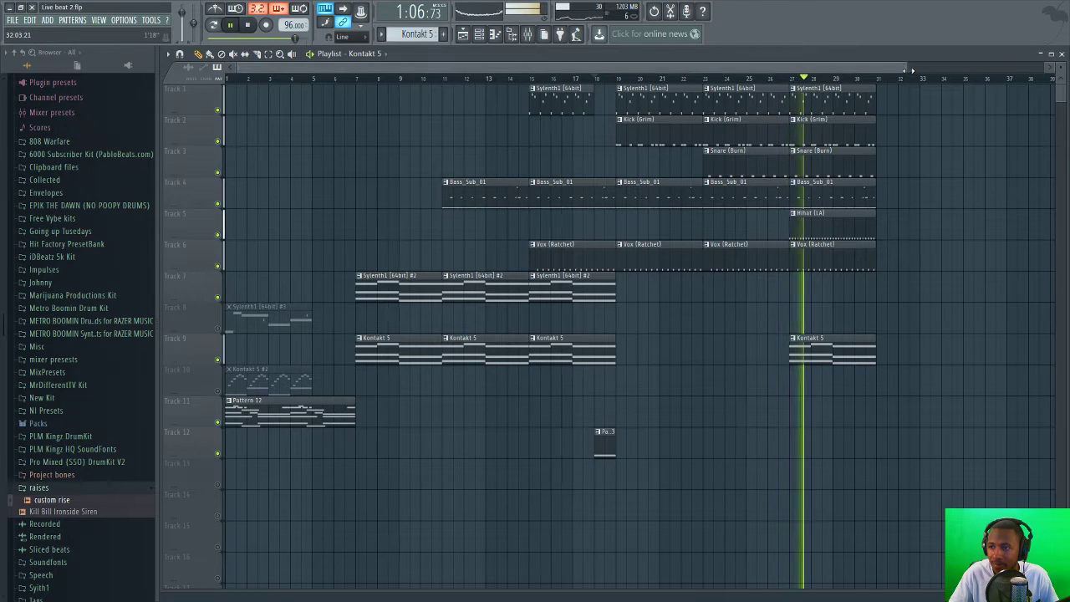
- Duplicate the seven bar 27 clips to bar 31
{"action": "scroll", "coordinate": [910, 200], "scroll_direction": "down", "scroll_amount": 1}
{"action": "left_click_drag", "start_coordinate": [808, 374], "coordinate": [736, 86]}
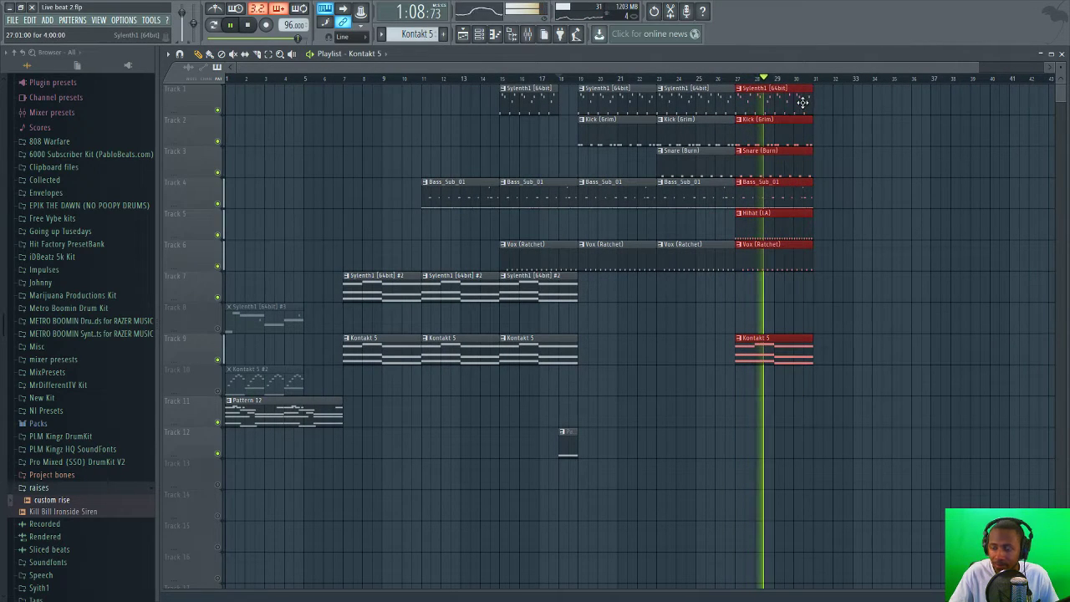
{"action": "left_click_drag", "start_coordinate": [799, 106], "coordinate": [852, 136]}
{"action": "left_click", "coordinate": [853, 295]}
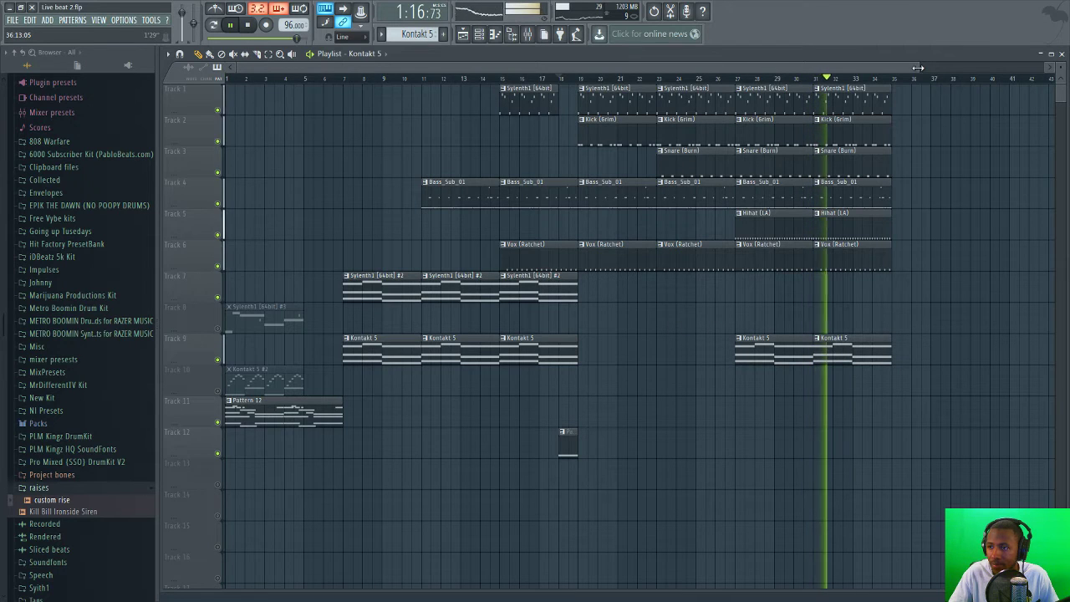
- Duplicate the bar 31 clips to bar 35, and delete the Kick (Grim), Snare (Burn) and Hihat (LA) copies there
{"action": "left_click_drag", "start_coordinate": [922, 67], "coordinate": [986, 81]}
{"action": "left_click_drag", "start_coordinate": [824, 393], "coordinate": [858, 109]}
{"action": "key", "text": "ctrl+b"}
{"action": "left_click", "coordinate": [915, 140]}
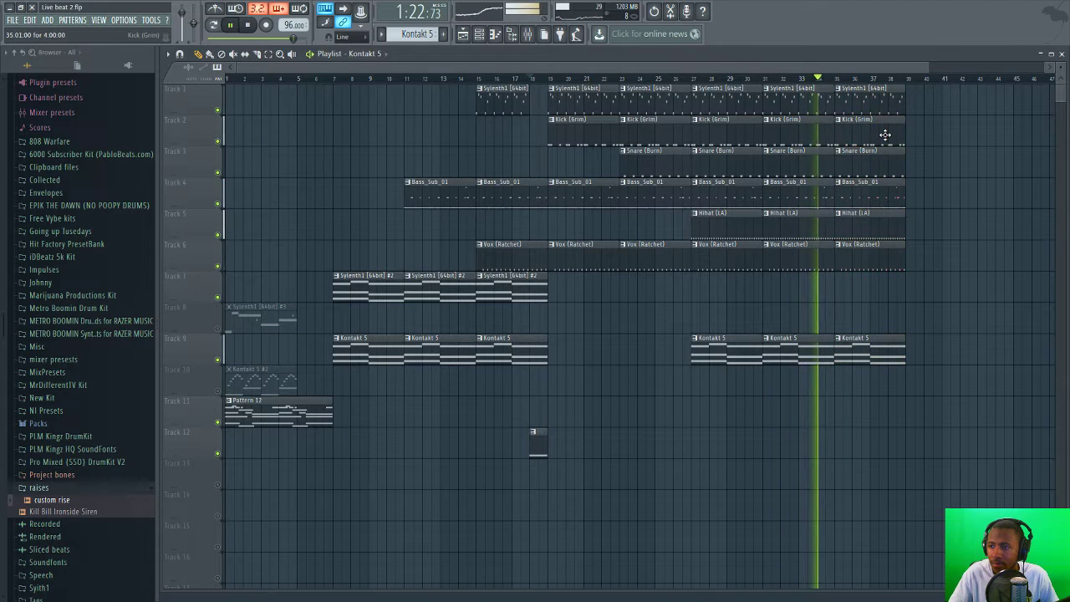
{"action": "right_click", "coordinate": [884, 136]}
{"action": "right_click", "coordinate": [875, 161]}
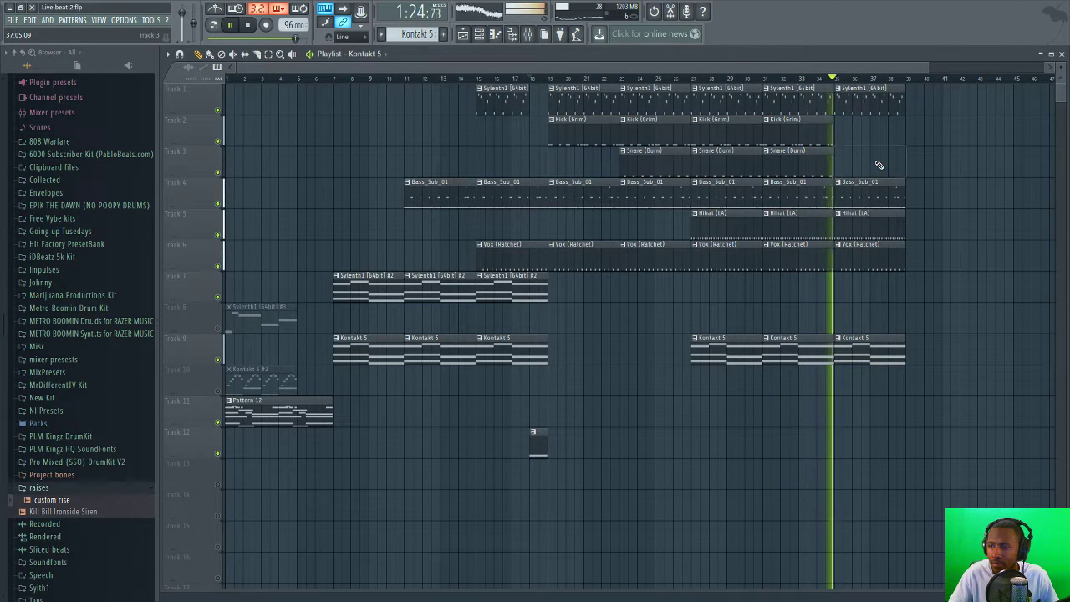
{"action": "right_click", "coordinate": [883, 223]}
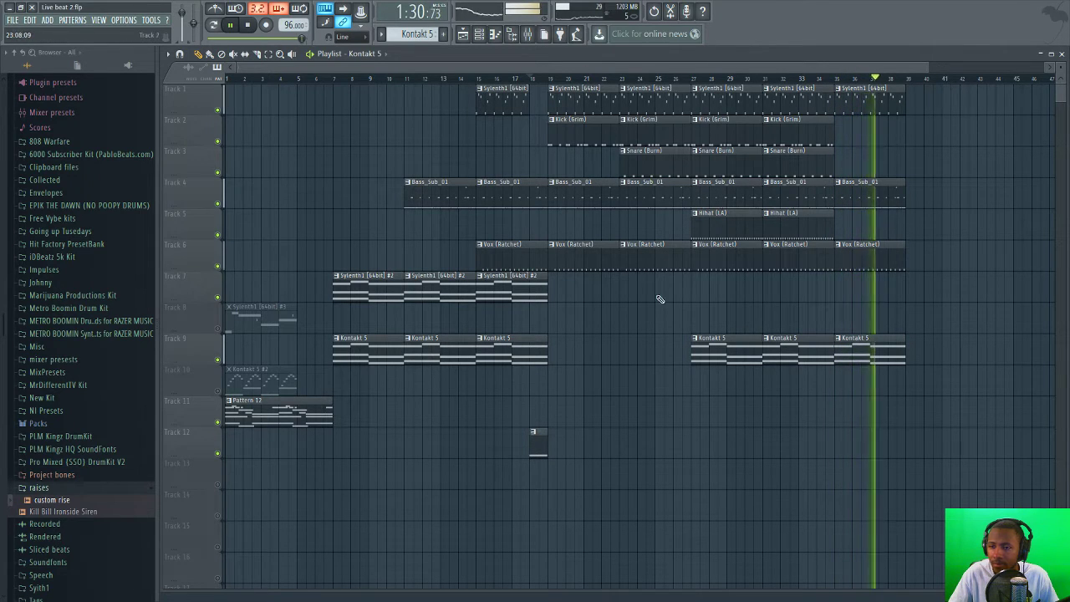
- Move the Kontakt 5 #2 clip to bar 35 with its track unmuted, and play the song from bar 34 to check its entry
{"action": "key", "text": "space"}
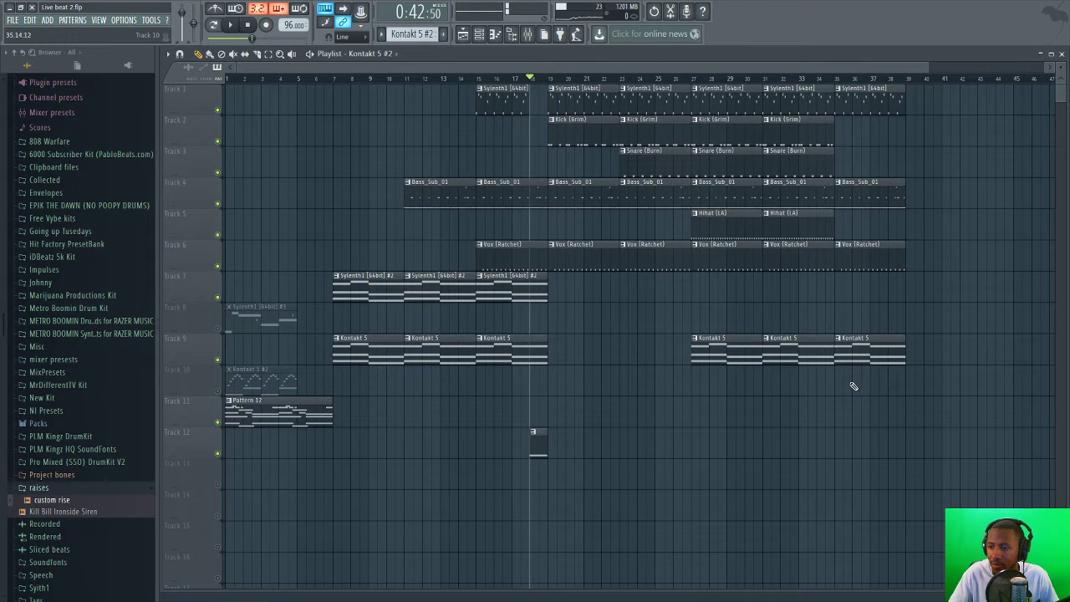
{"action": "left_click", "coordinate": [218, 390]}
{"action": "right_click", "coordinate": [235, 383]}
{"action": "key", "text": "space"}
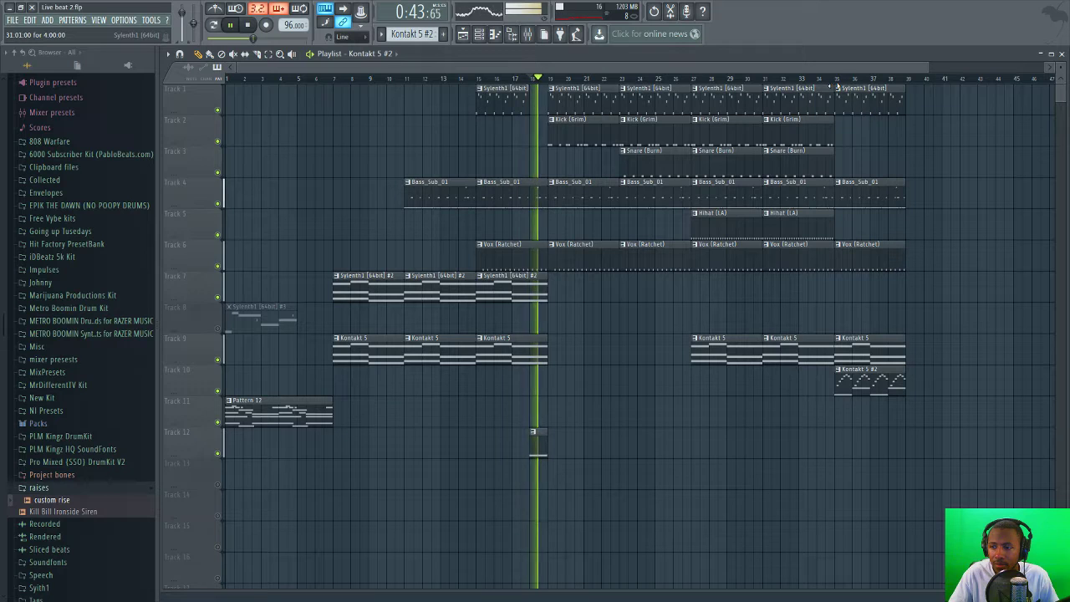
{"action": "left_click", "coordinate": [828, 79]}
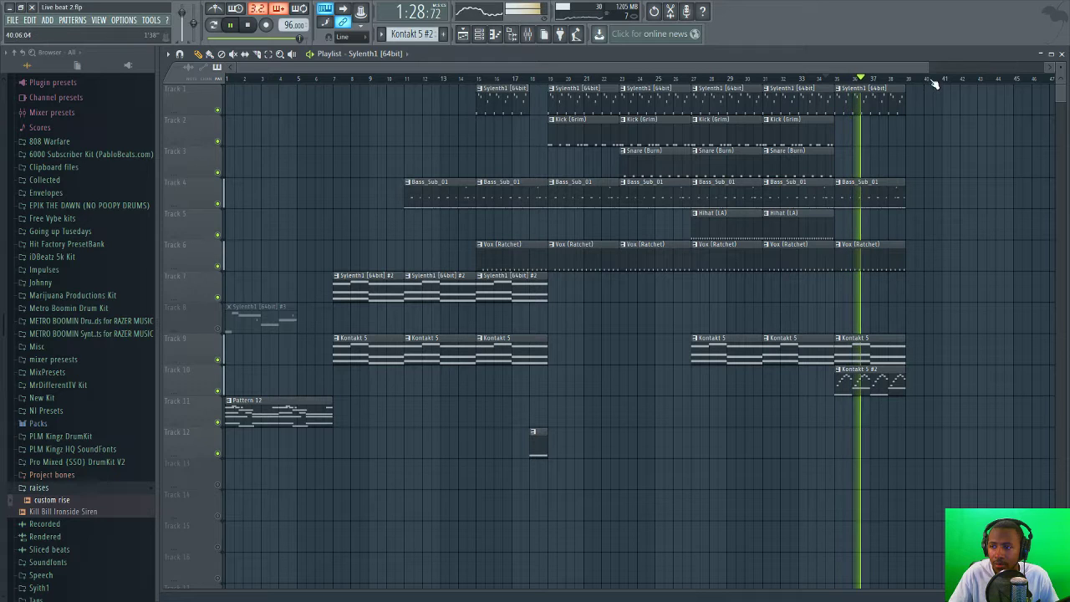
{"action": "left_click_drag", "start_coordinate": [933, 68], "coordinate": [980, 71]}
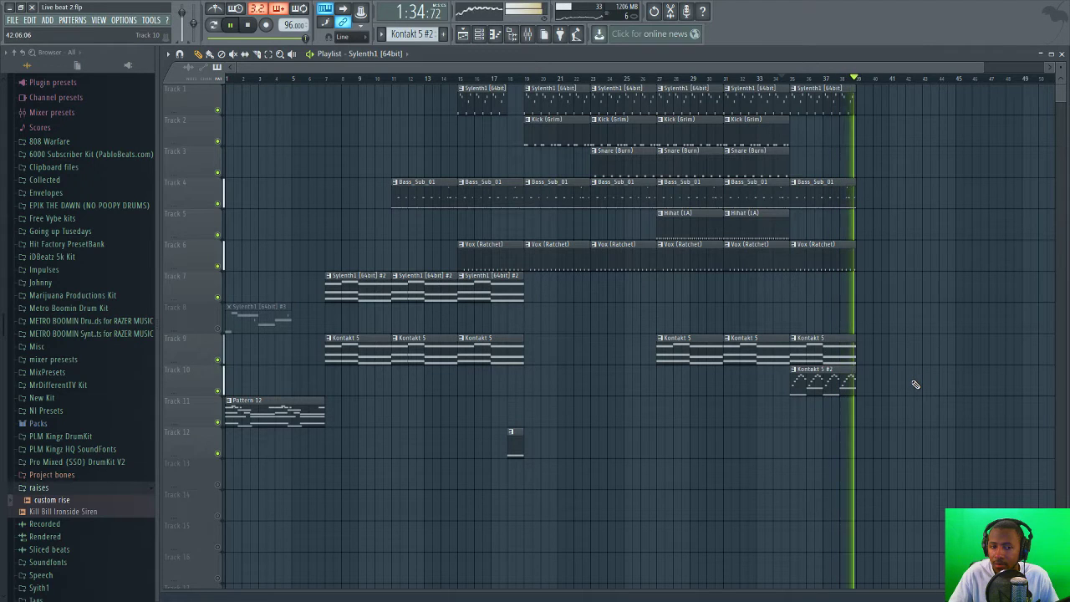
{"action": "key", "text": "space"}
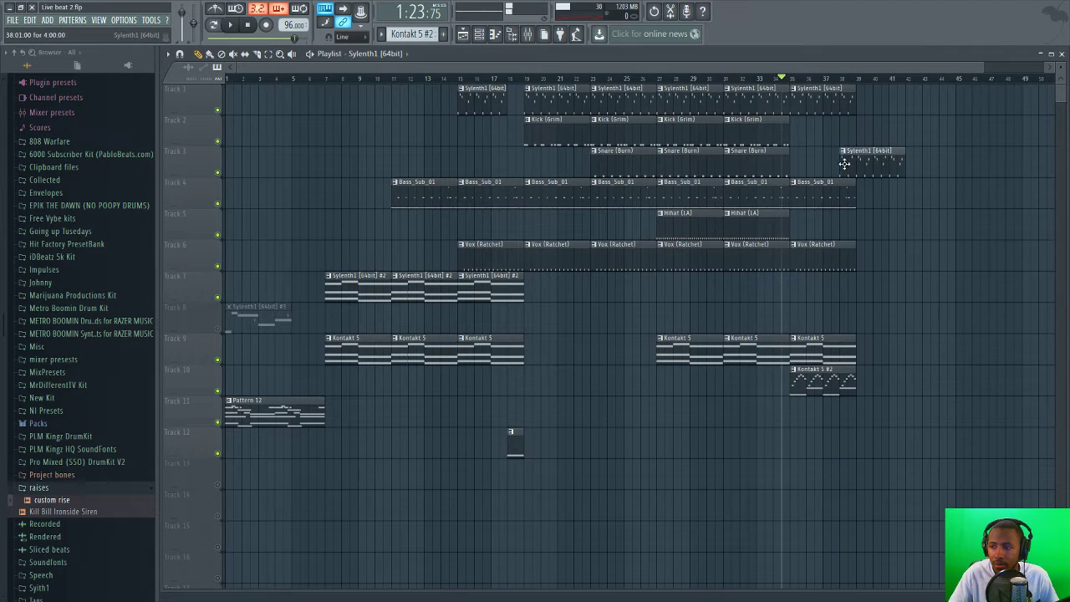
- Duplicate the five bar 35 clips, including Kontakt 5 #2, to bar 39
{"action": "left_click_drag", "start_coordinate": [838, 425], "coordinate": [837, 96]}
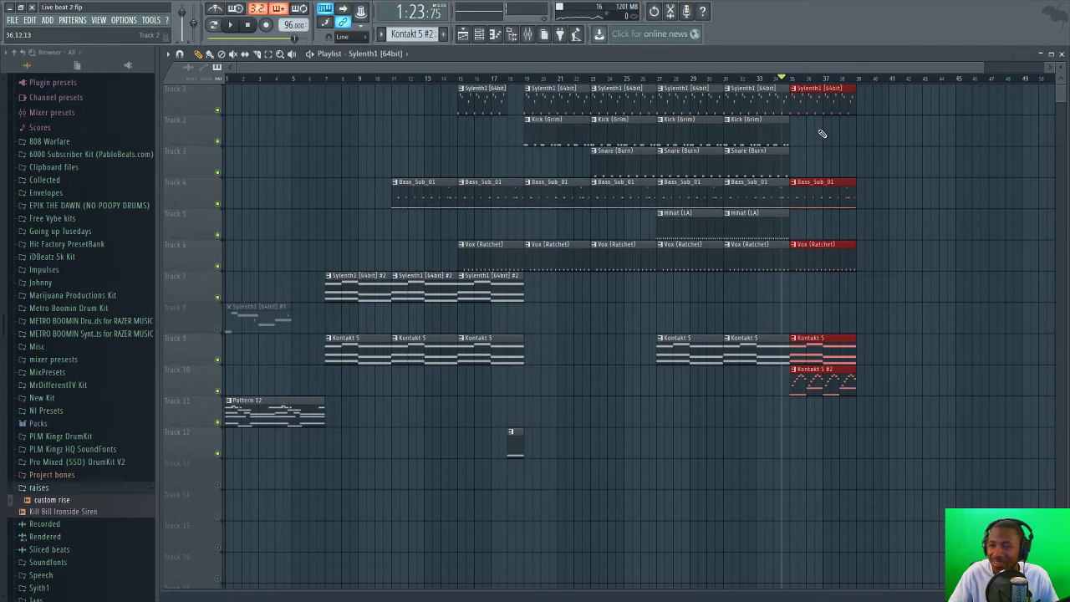
{"action": "key", "text": "ctrl+c"}
{"action": "key", "text": "ctrl+v"}
{"action": "left_click_drag", "start_coordinate": [263, 105], "coordinate": [892, 105]}
{"action": "left_click", "coordinate": [900, 142]}
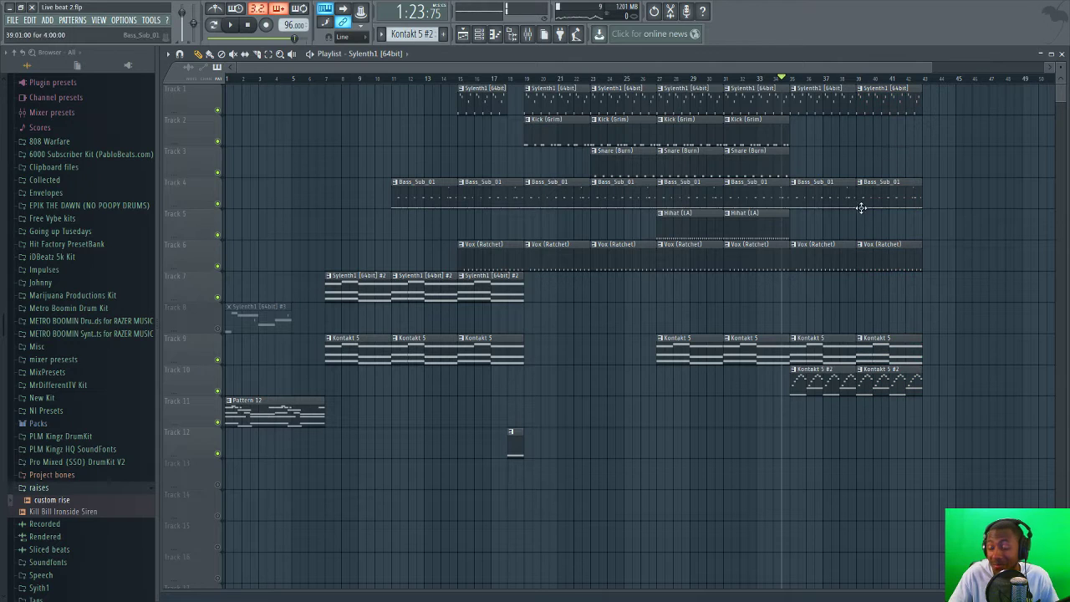
- Play the new section and lower the Kontakt 5 #2 mixer track volume to about 80% (-4.7 dB)
{"action": "key", "text": "space"}
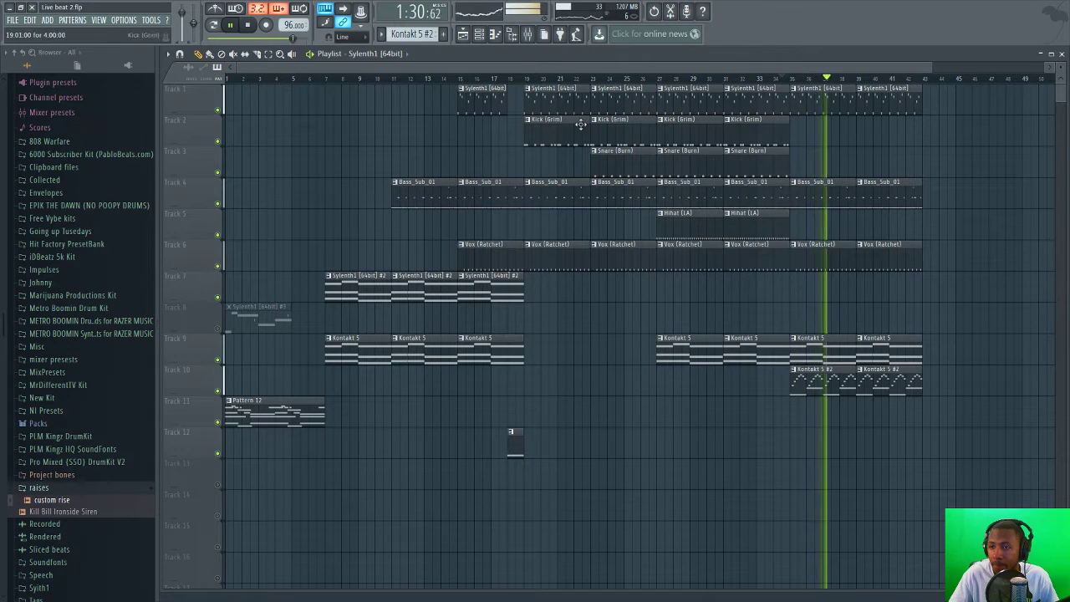
{"action": "left_click", "coordinate": [528, 35]}
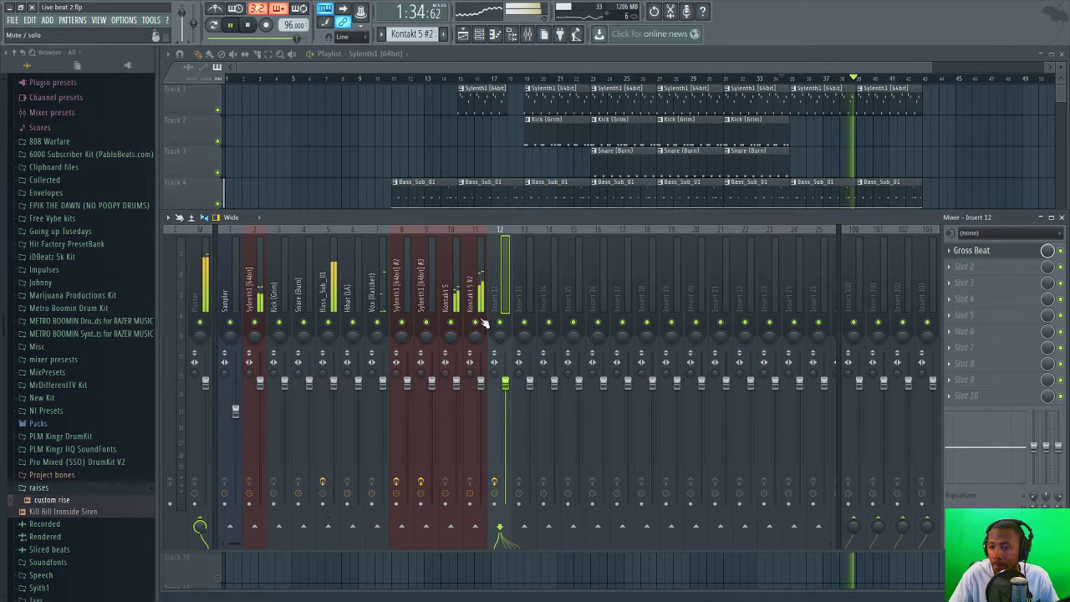
{"action": "key", "text": "F9"}
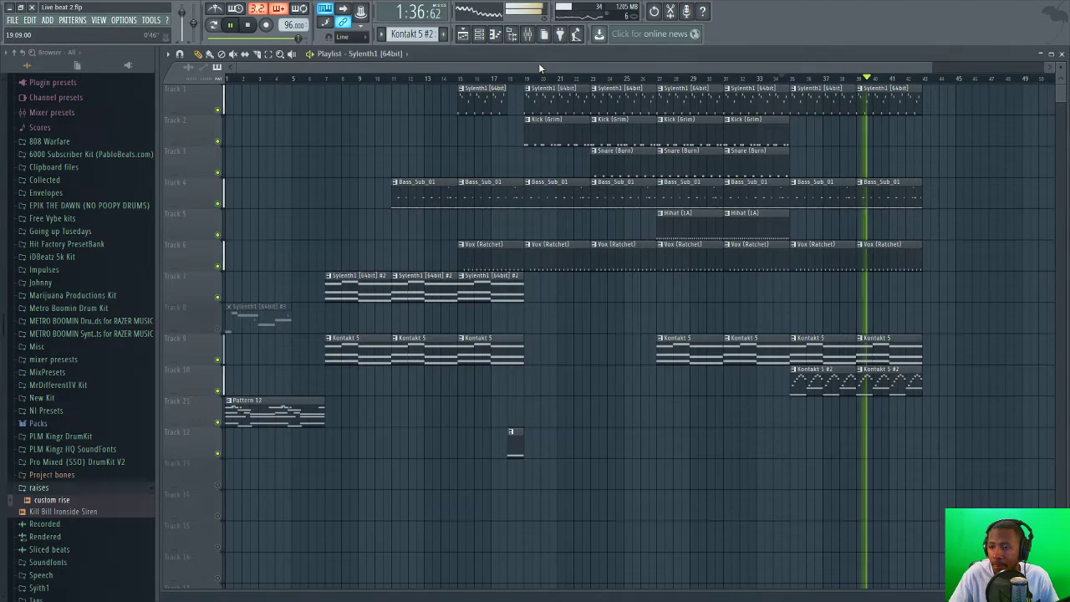
{"action": "left_click", "coordinate": [528, 35]}
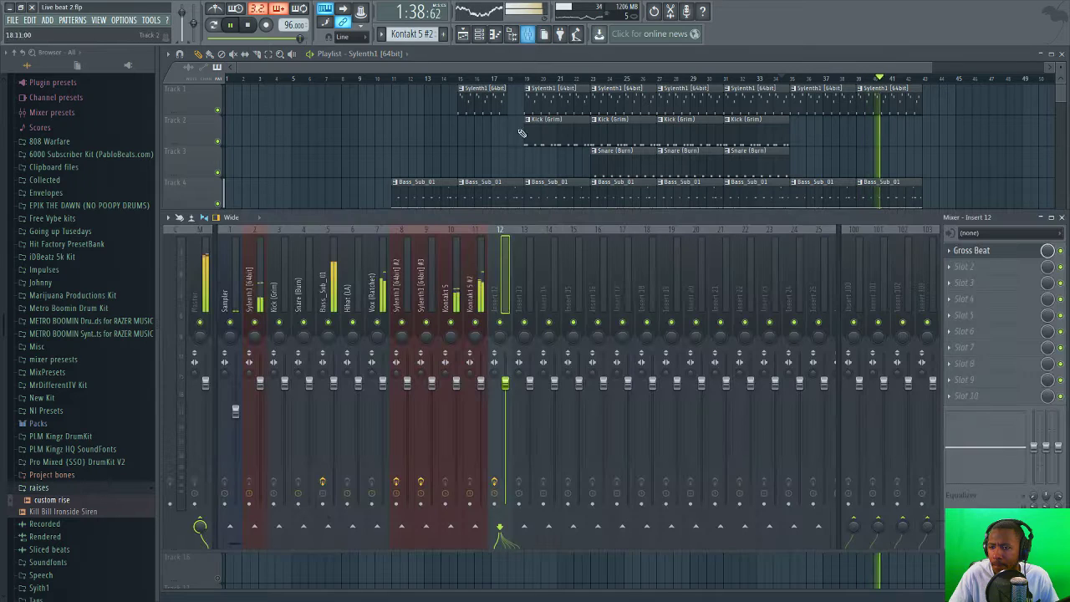
{"action": "left_click", "coordinate": [483, 387]}
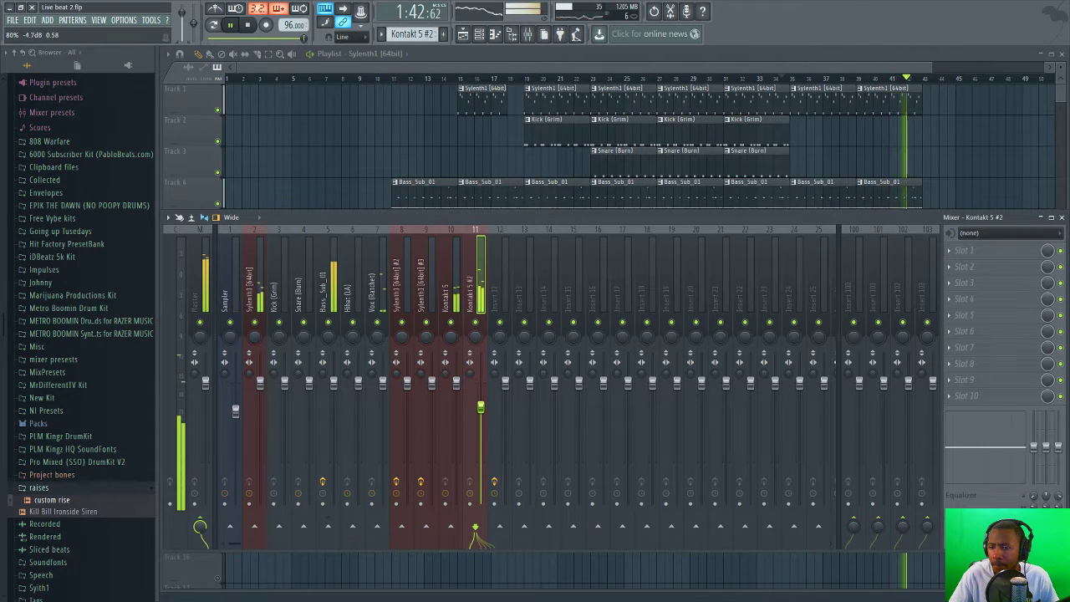
{"action": "key", "text": "F9"}
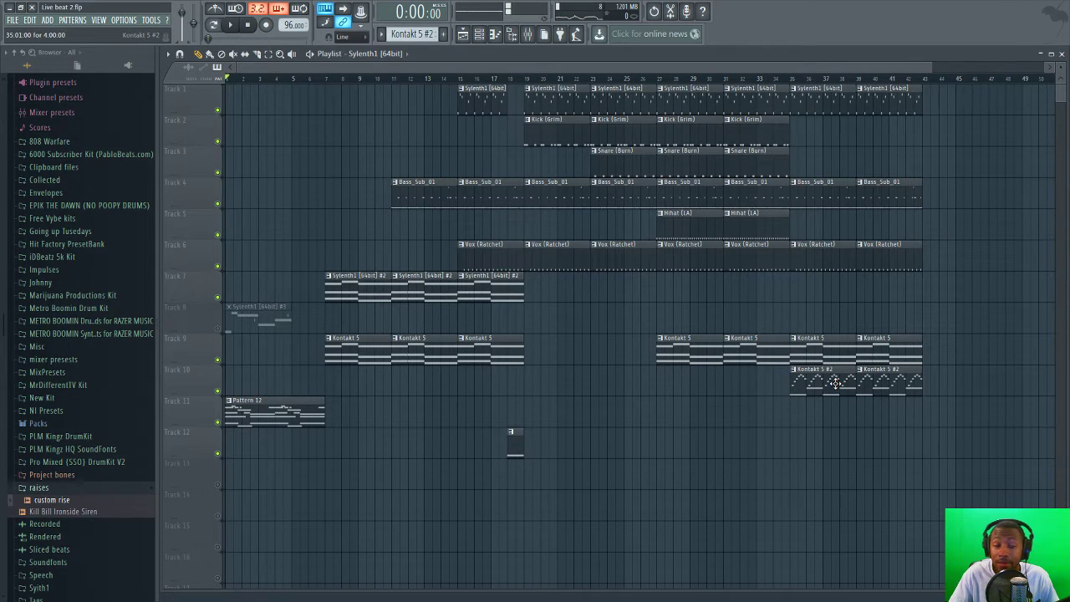
{"action": "left_click", "coordinate": [532, 37]}
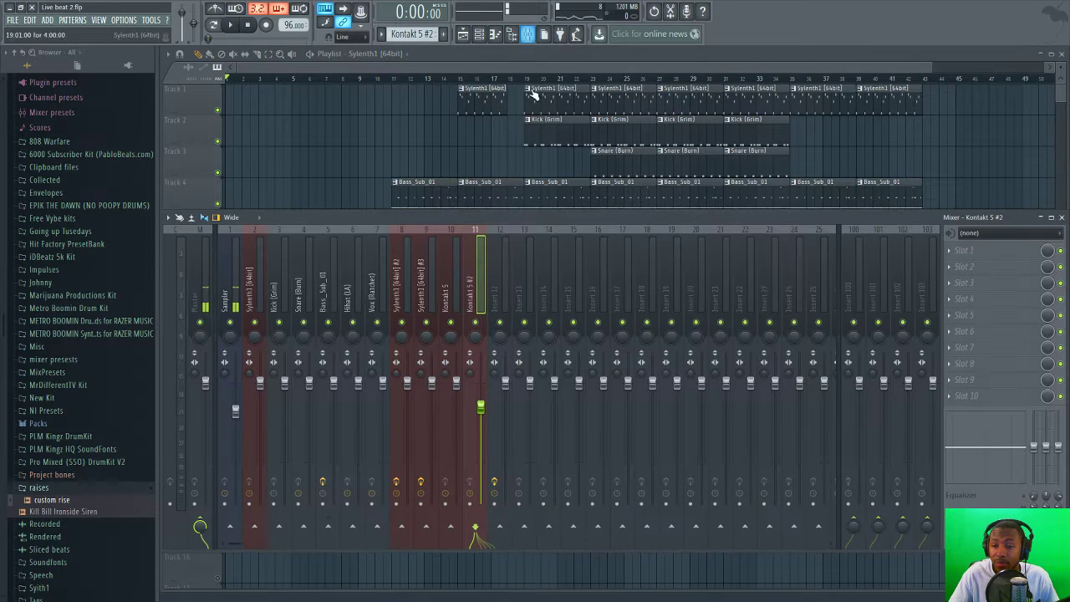
{"action": "left_click", "coordinate": [529, 36]}
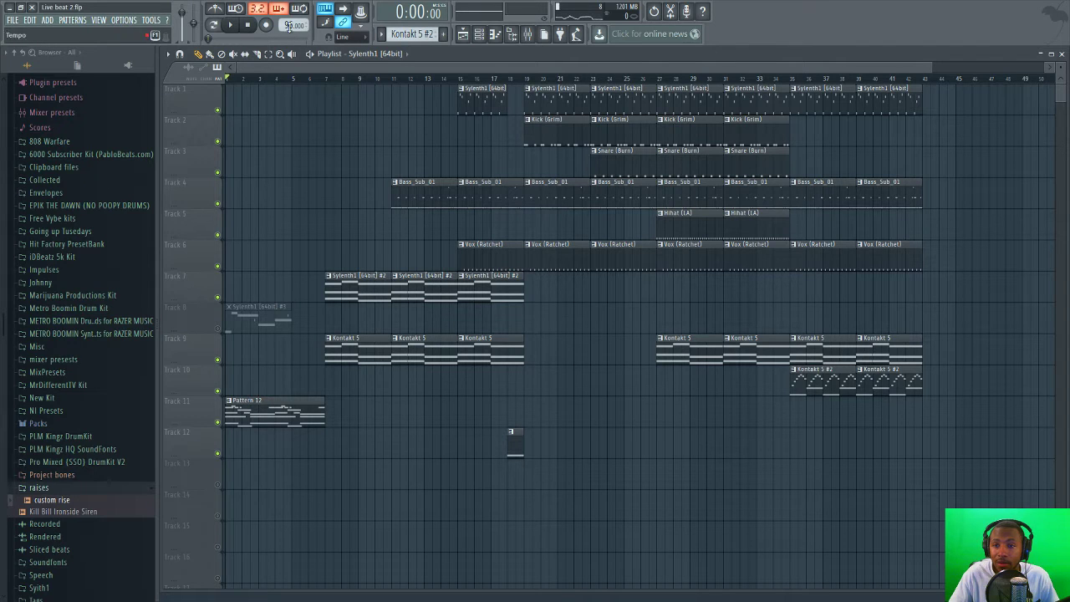
- Clone the Kontakt 5 #2 channel in the channel rack and close the clone's plug-in window
{"action": "left_click", "coordinate": [478, 34]}
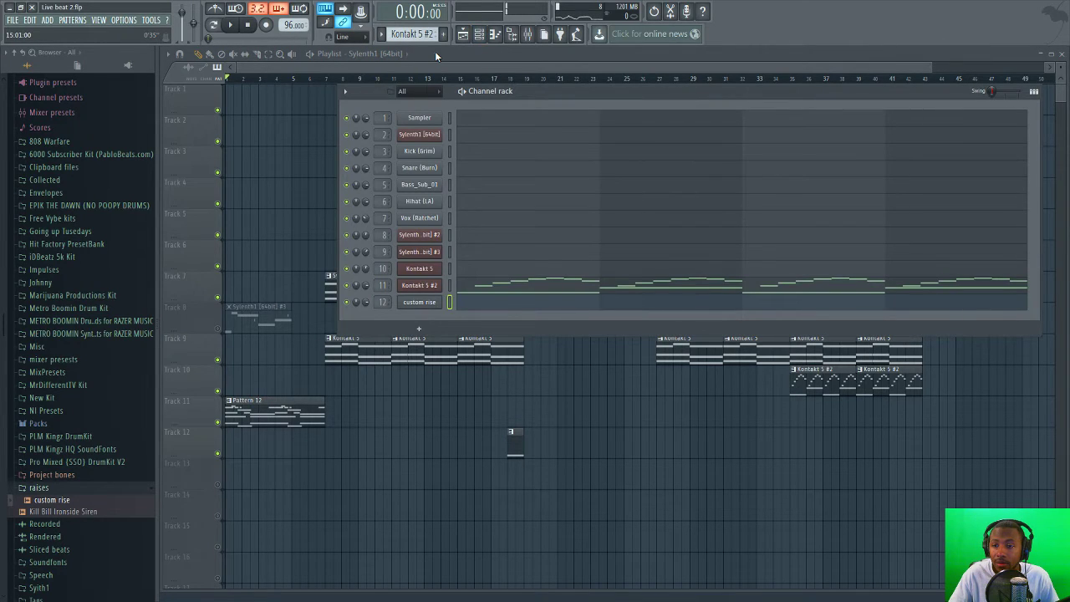
{"action": "right_click", "coordinate": [429, 289]}
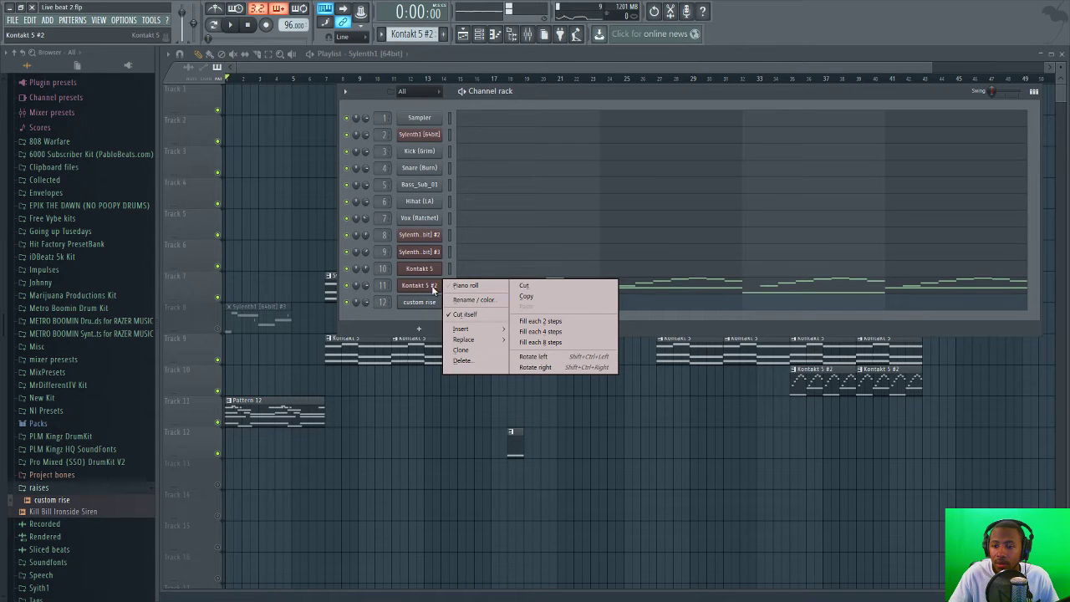
{"action": "left_click", "coordinate": [477, 351]}
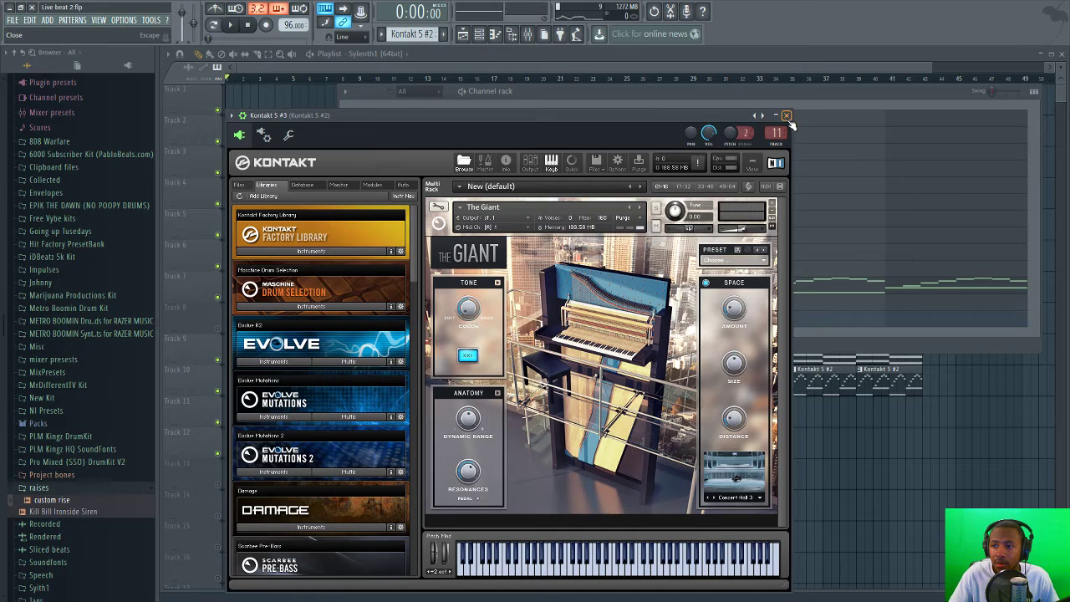
{"action": "left_click", "coordinate": [786, 115]}
- Move the Pattern 12 notes from the Kontakt 5 #2 channel to the cloned Kontakt 5 #3 channel
{"action": "key", "text": "KP_Add"}
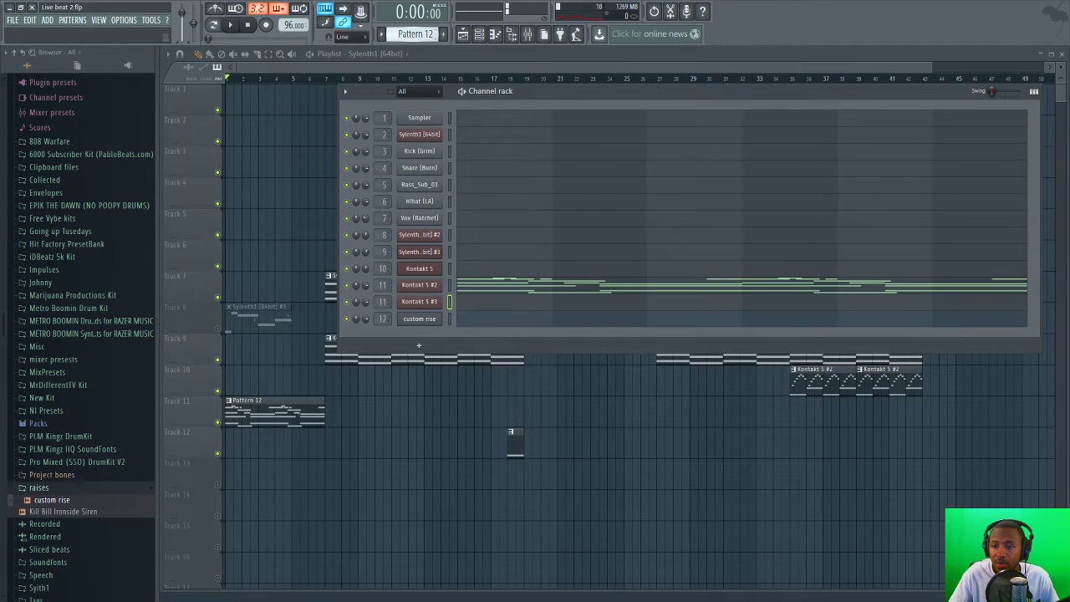
{"action": "right_click", "coordinate": [433, 286]}
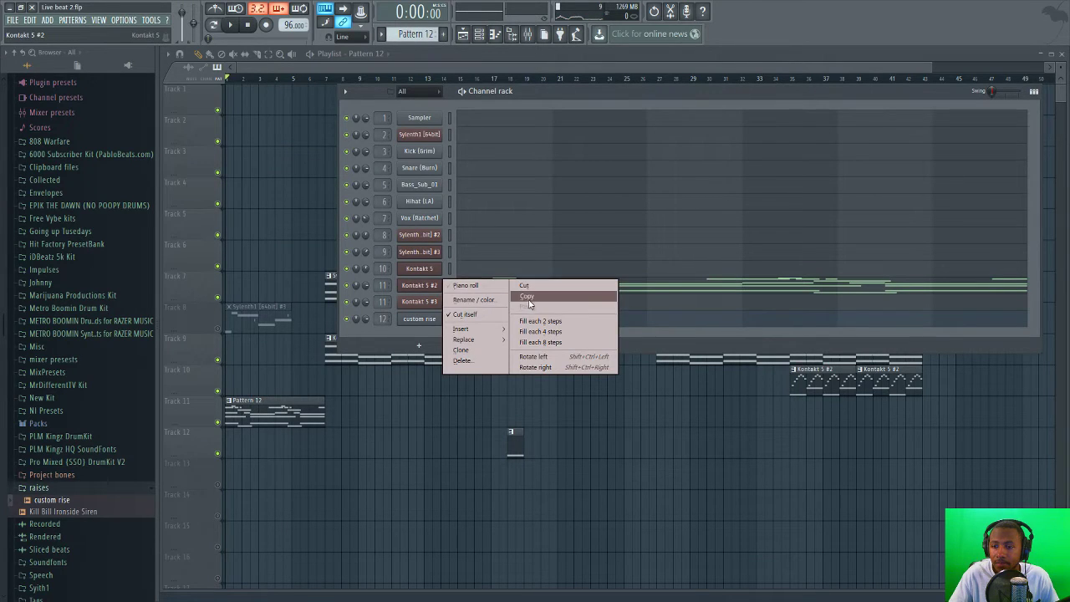
{"action": "left_click", "coordinate": [528, 300]}
{"action": "right_click", "coordinate": [426, 303]}
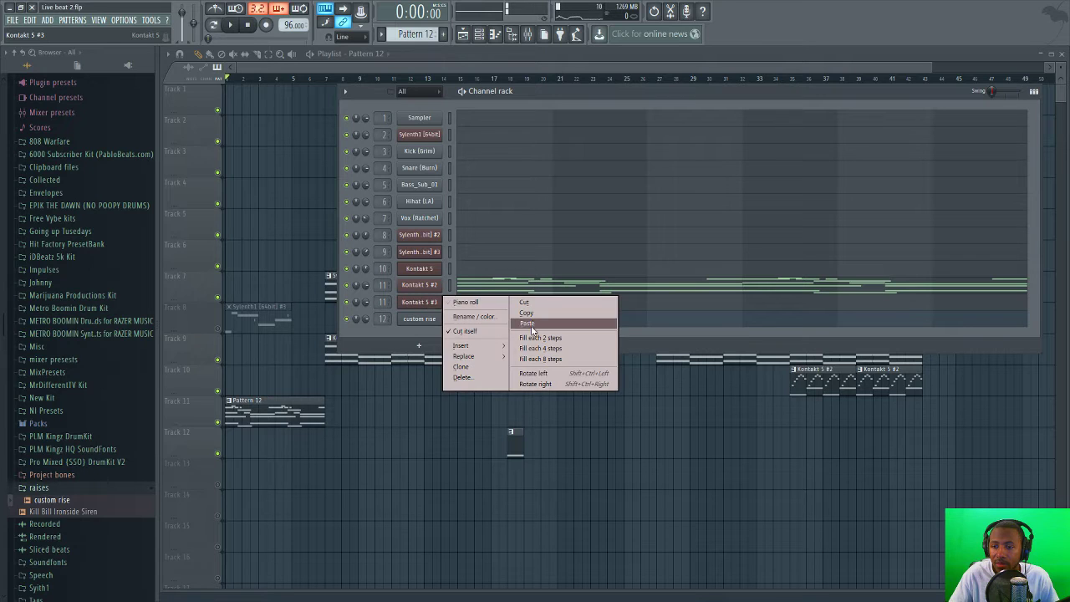
{"action": "left_click", "coordinate": [531, 325]}
{"action": "right_click", "coordinate": [433, 286]}
{"action": "left_click", "coordinate": [525, 289]}
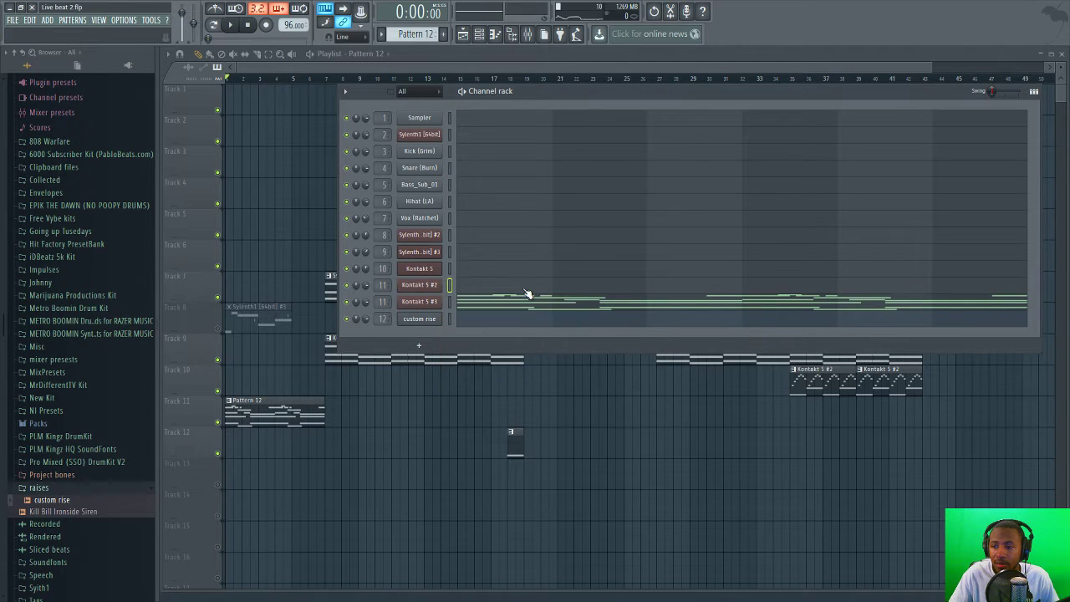
- Open the Kontakt 5 #3 channel settings and route it to its own mixer track, 13
{"action": "left_click", "coordinate": [435, 306]}
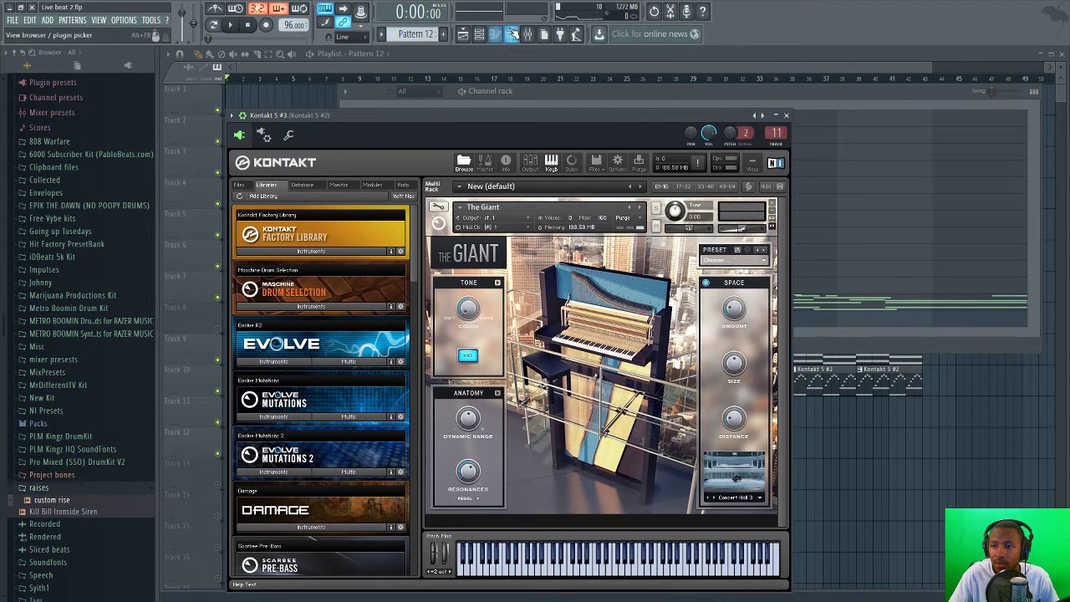
{"action": "left_click", "coordinate": [529, 35]}
{"action": "left_click", "coordinate": [771, 130]}
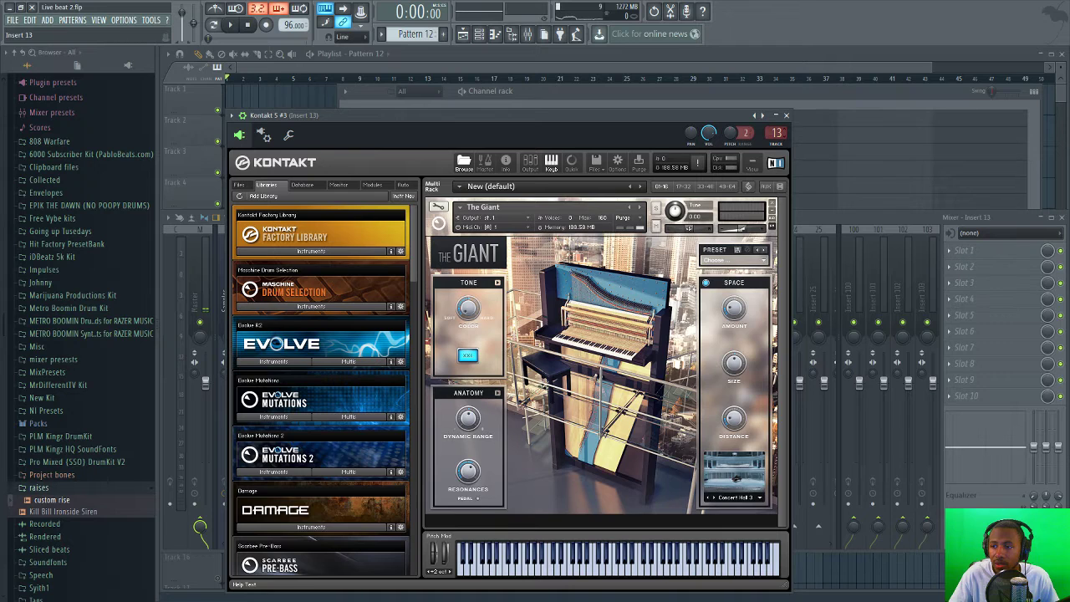
{"action": "left_click", "coordinate": [825, 219]}
{"action": "left_click_drag", "start_coordinate": [775, 133], "coordinate": [776, 137]}
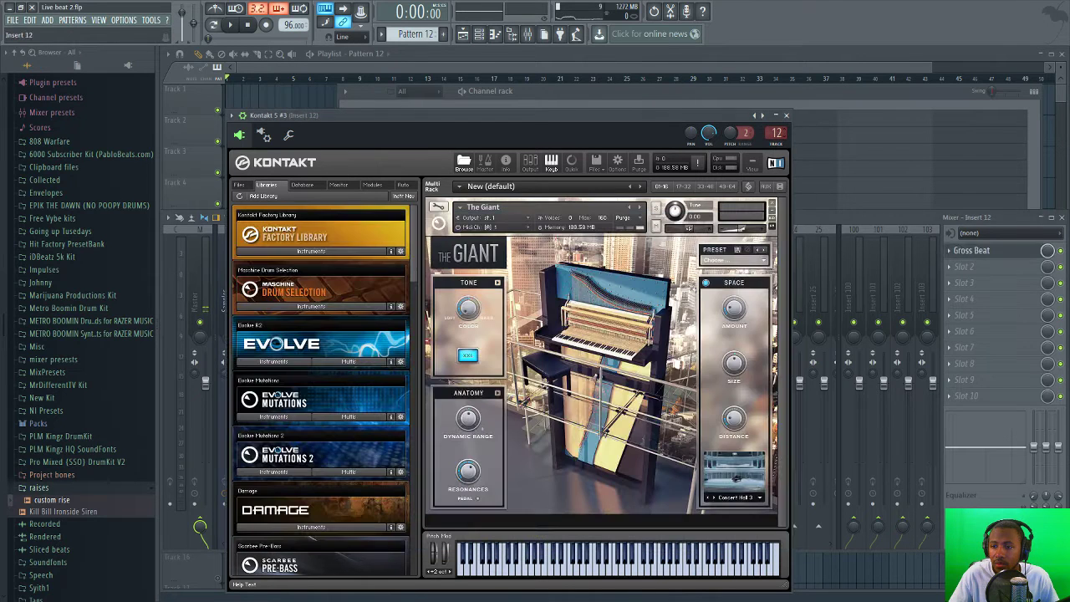
{"action": "left_click", "coordinate": [777, 144]}
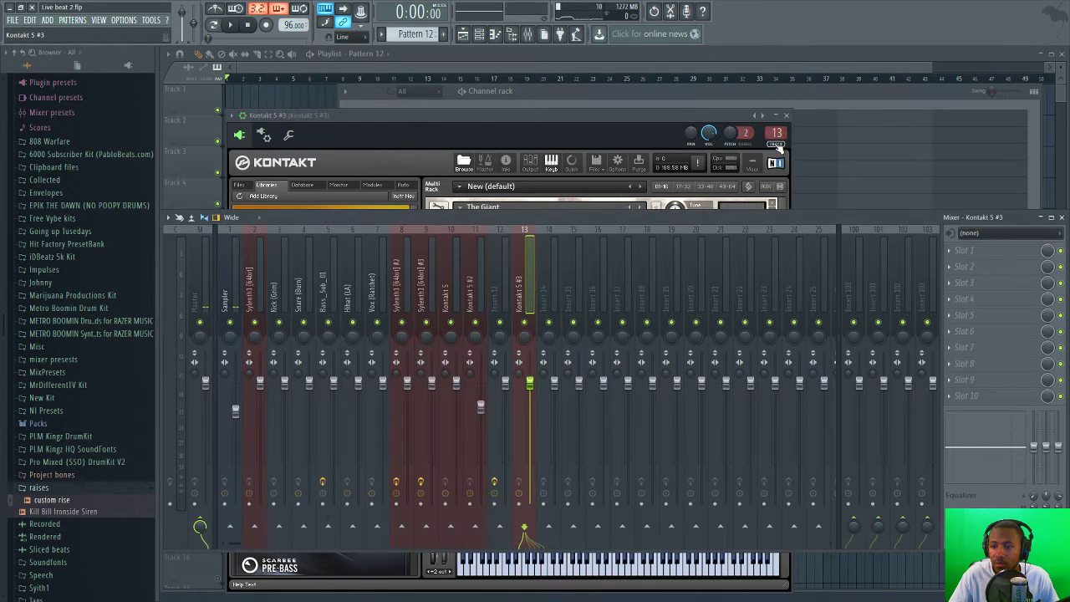
- Play the section from bar 35 and lower the Kontakt 5 #2 mixer track volume to about 60% (-9.9 dB)
{"action": "right_click", "coordinate": [482, 412]}
{"action": "key", "text": "Escape"}
{"action": "left_click", "coordinate": [684, 55]}
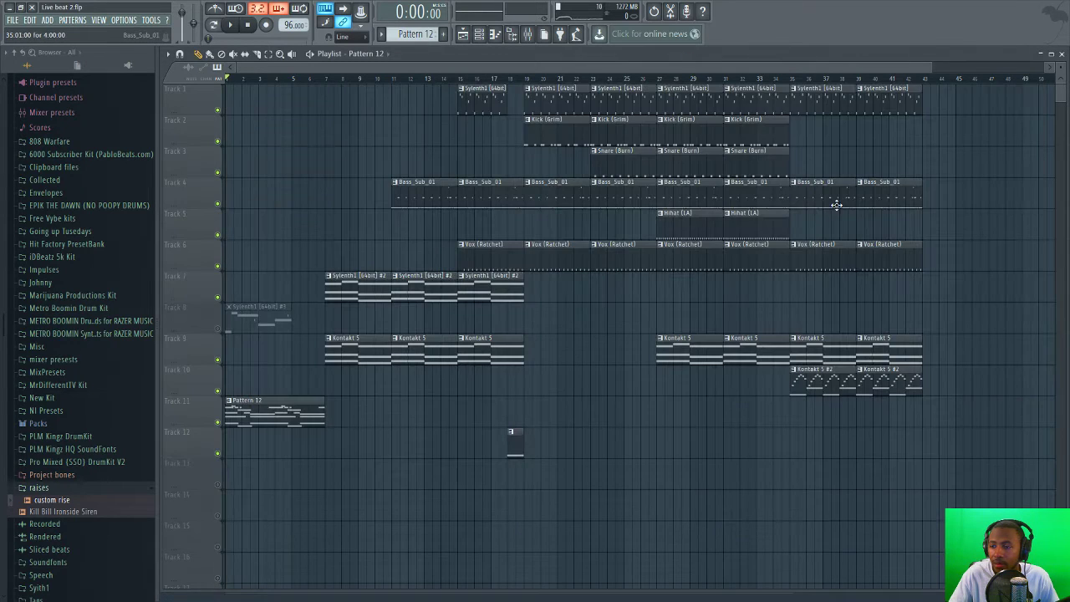
{"action": "left_click", "coordinate": [544, 33]}
{"action": "left_click", "coordinate": [481, 409]}
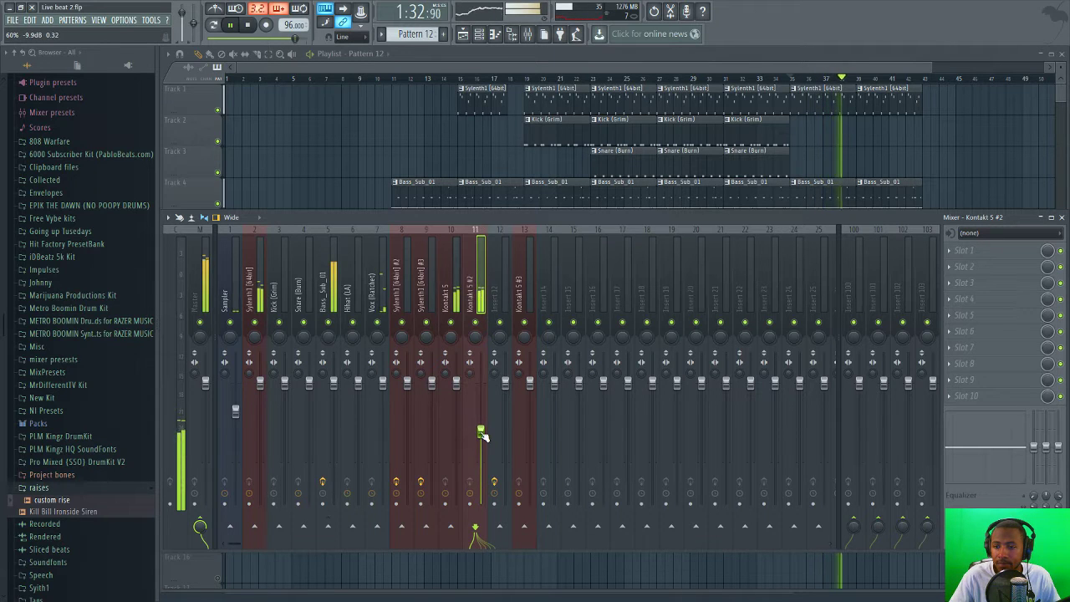
{"action": "key", "text": "space"}
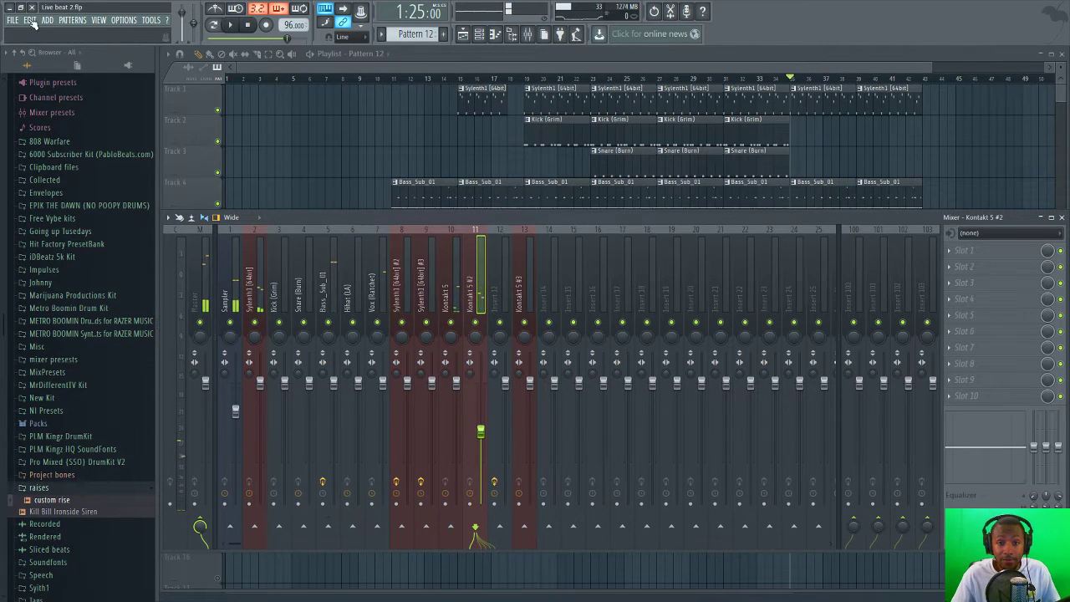
- Close the mixer, move the Sylenth1 #3 clip to bar 43 and unmute Track 8 in the playlist
{"action": "left_click", "coordinate": [13, 20]}
{"action": "key", "text": "Escape"}
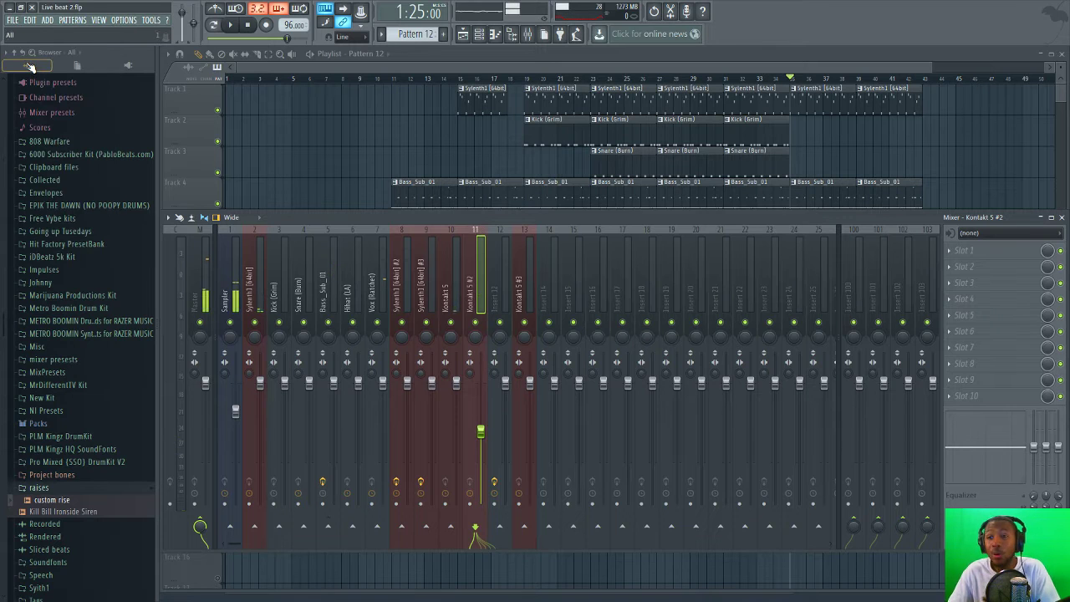
{"action": "key", "text": "F9"}
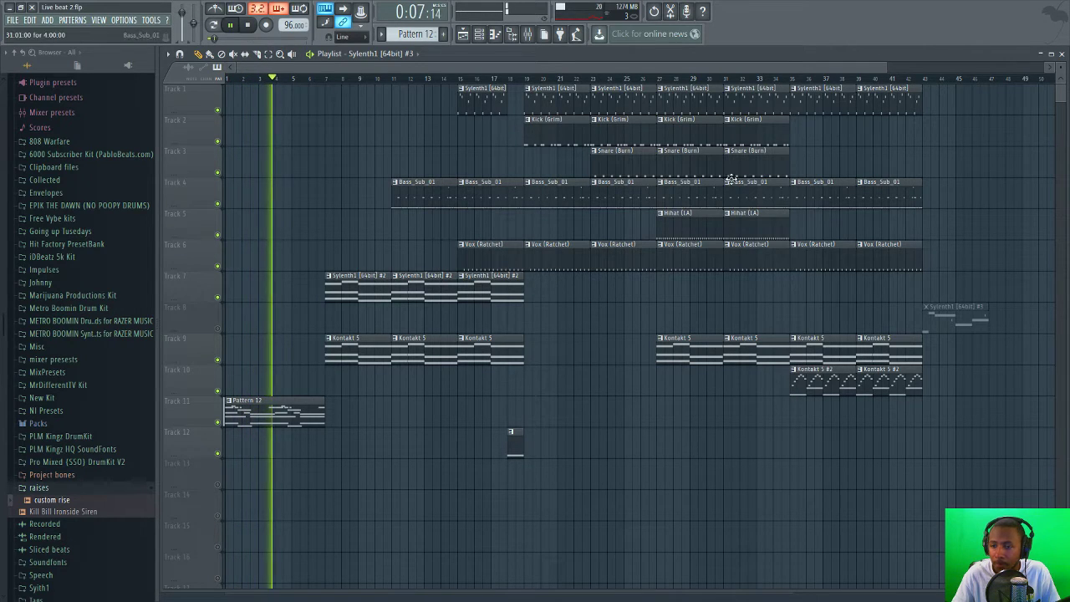
{"action": "left_click", "coordinate": [218, 328]}
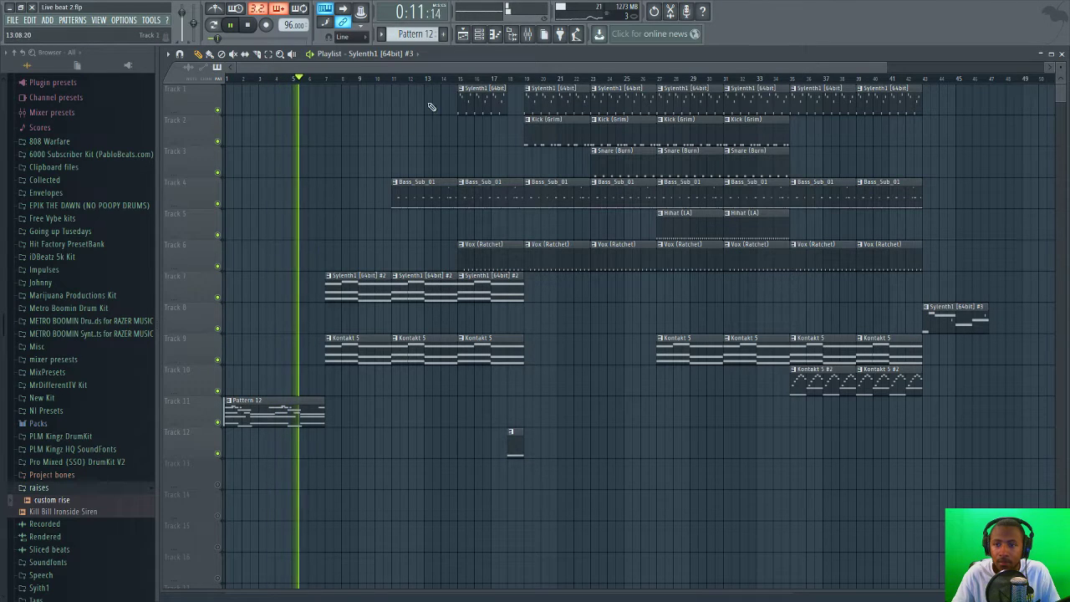
{"action": "left_click_drag", "start_coordinate": [883, 72], "coordinate": [933, 85]}
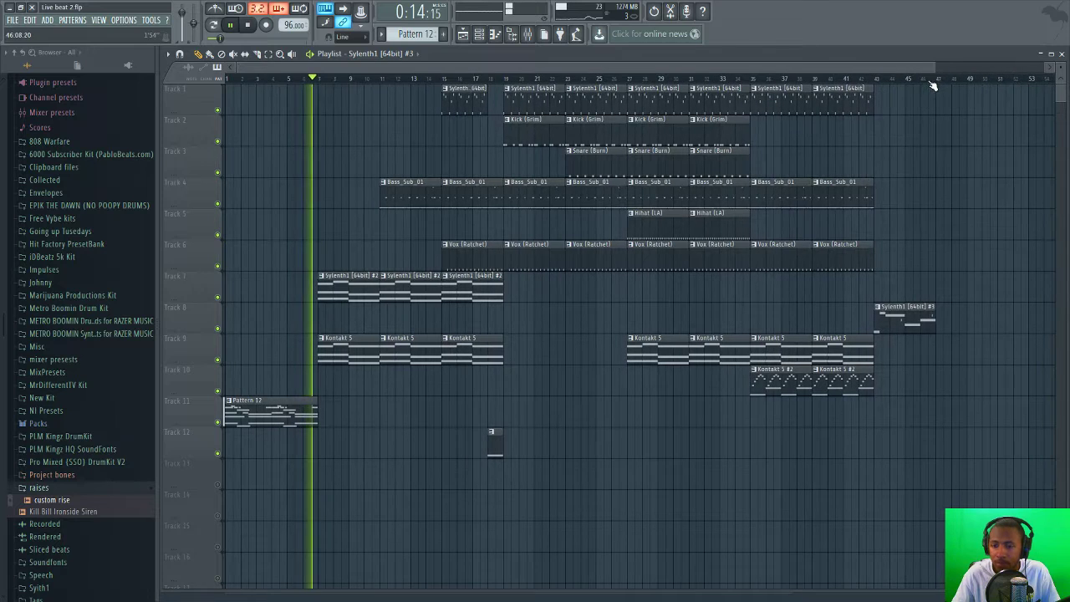
- Add Sylenth1, Kick (Grim) and Snare (Burn) clips at bar 43 on their existing playlist tracks
{"action": "left_click", "coordinate": [851, 102]}
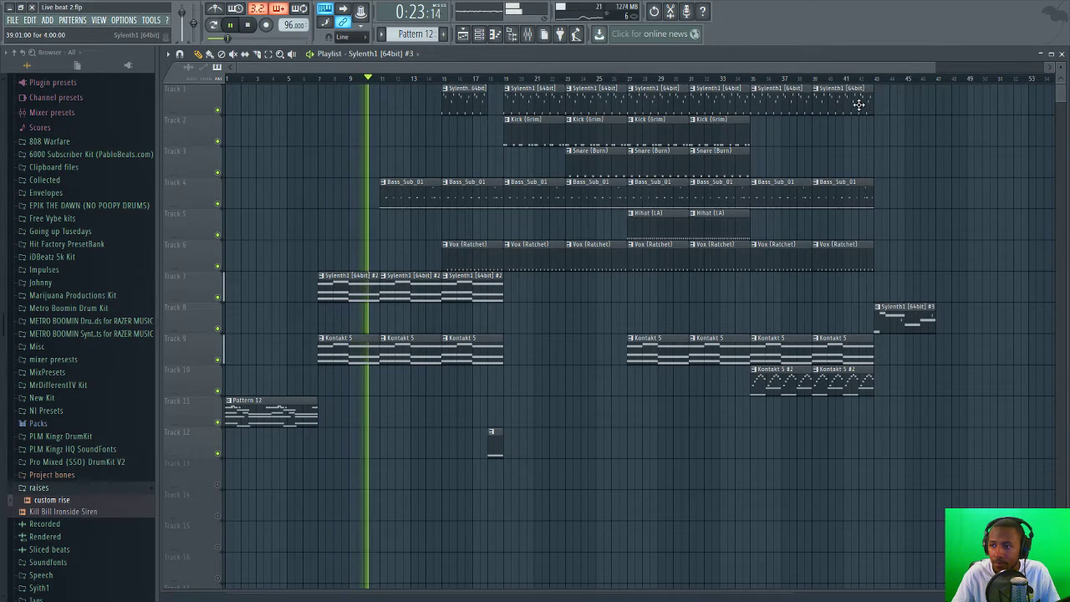
{"action": "left_click", "coordinate": [876, 104]}
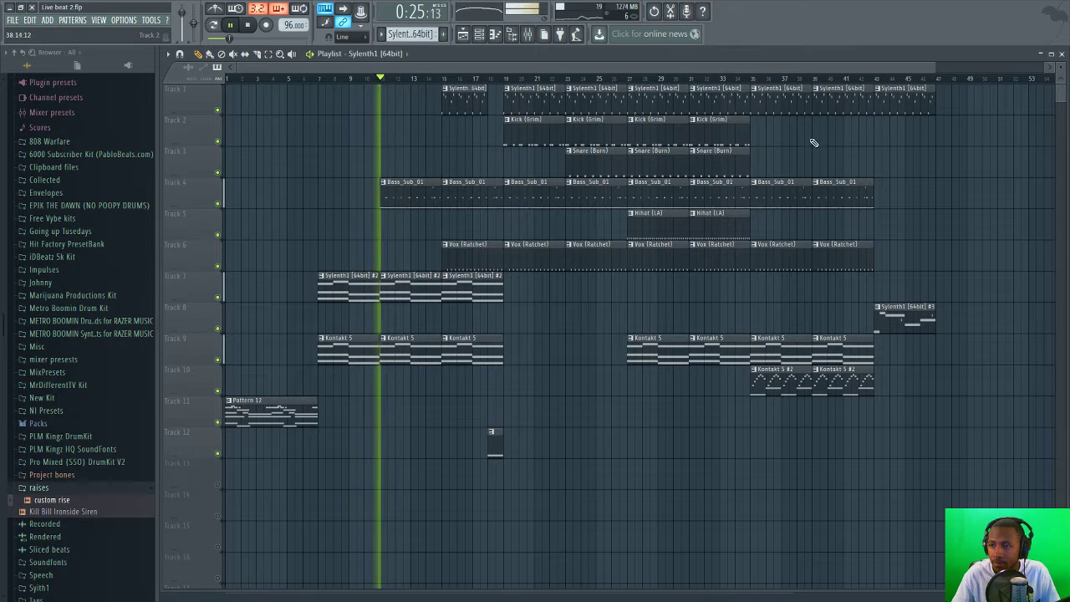
{"action": "left_click", "coordinate": [878, 138]}
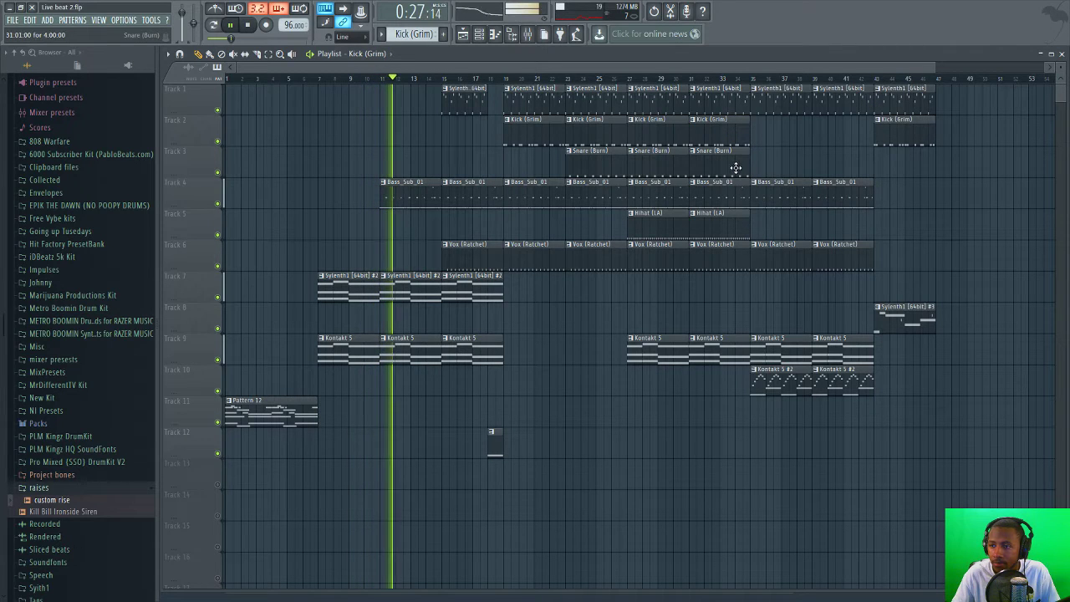
{"action": "left_click", "coordinate": [715, 153]}
{"action": "left_click", "coordinate": [879, 163]}
- Place a Pattern 13 clip at bar 42 on Track 12 and add Bass_Sub_01 and Vox (Ratchet) clips at bar 43
{"action": "left_click", "coordinate": [492, 439]}
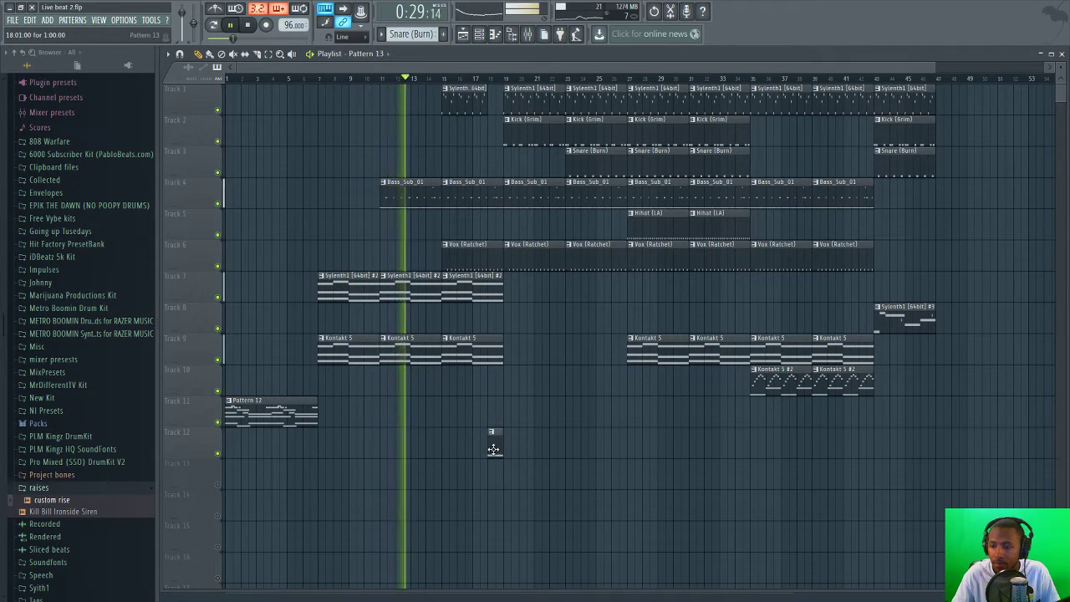
{"action": "left_click", "coordinate": [866, 443]}
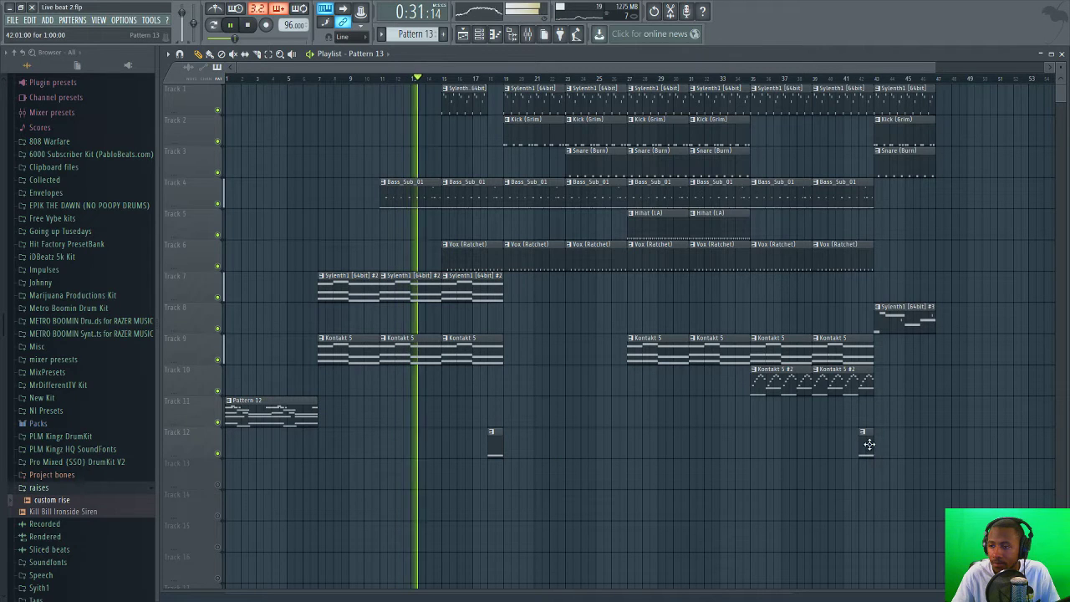
{"action": "left_click", "coordinate": [871, 196]}
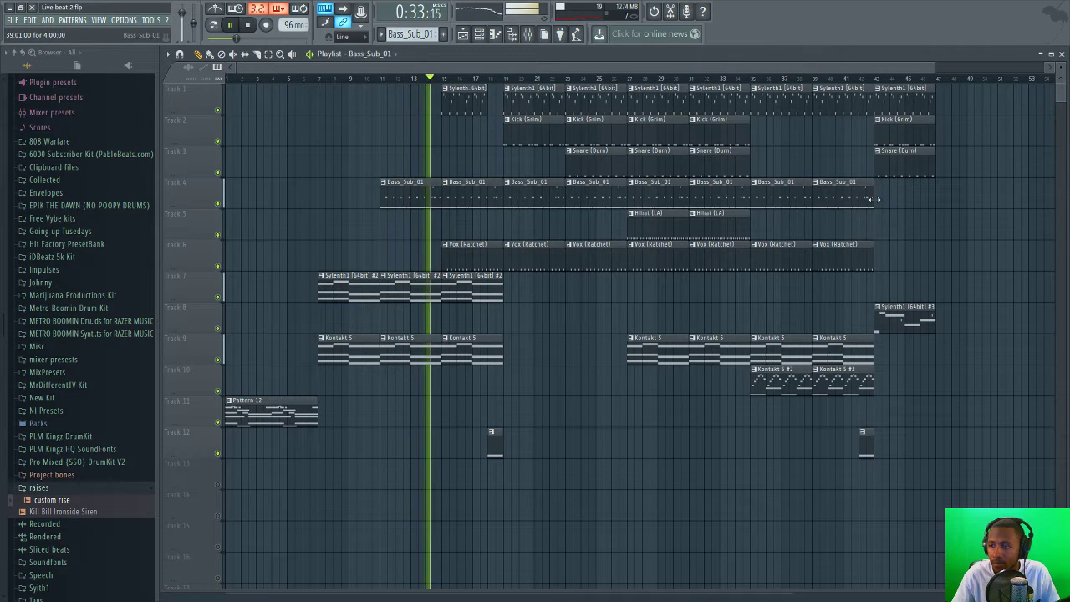
{"action": "left_click", "coordinate": [885, 200]}
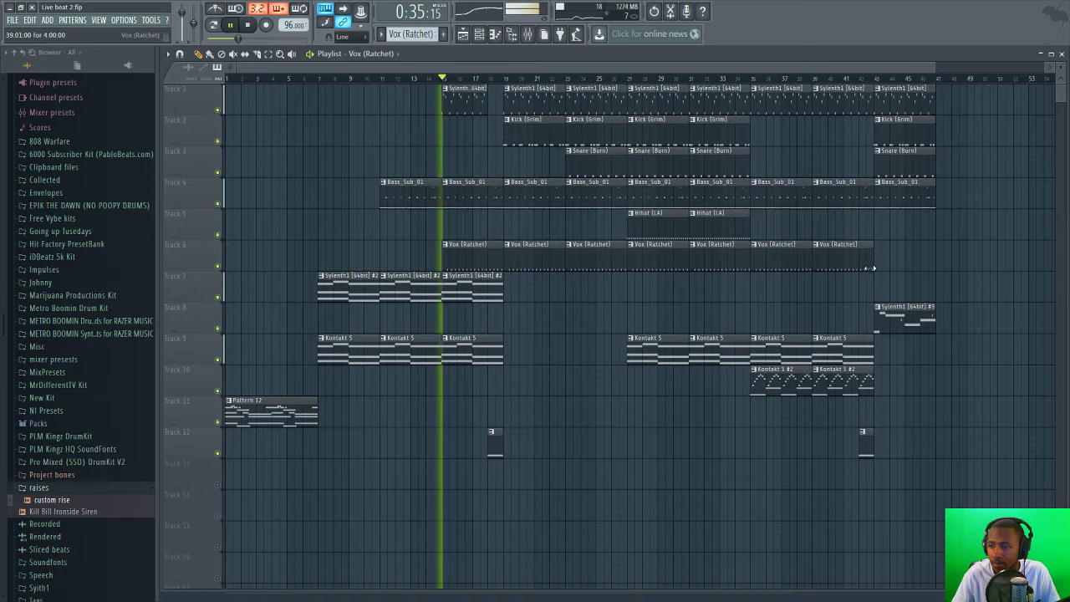
{"action": "left_click", "coordinate": [853, 255]}
{"action": "left_click", "coordinate": [876, 267]}
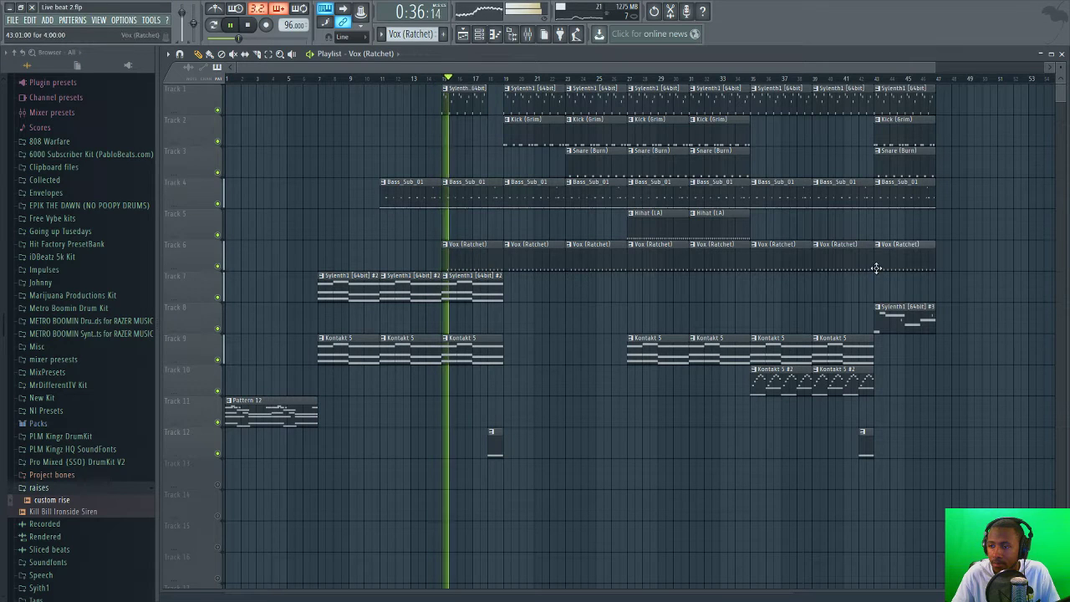
- Add Sylenth1 #2, Kontakt 5 and Kontakt 5 #2 clips at bar 43 on Tracks 7, 9 and 10
{"action": "left_click", "coordinate": [487, 288]}
{"action": "left_click", "coordinate": [878, 292]}
{"action": "left_click", "coordinate": [853, 351]}
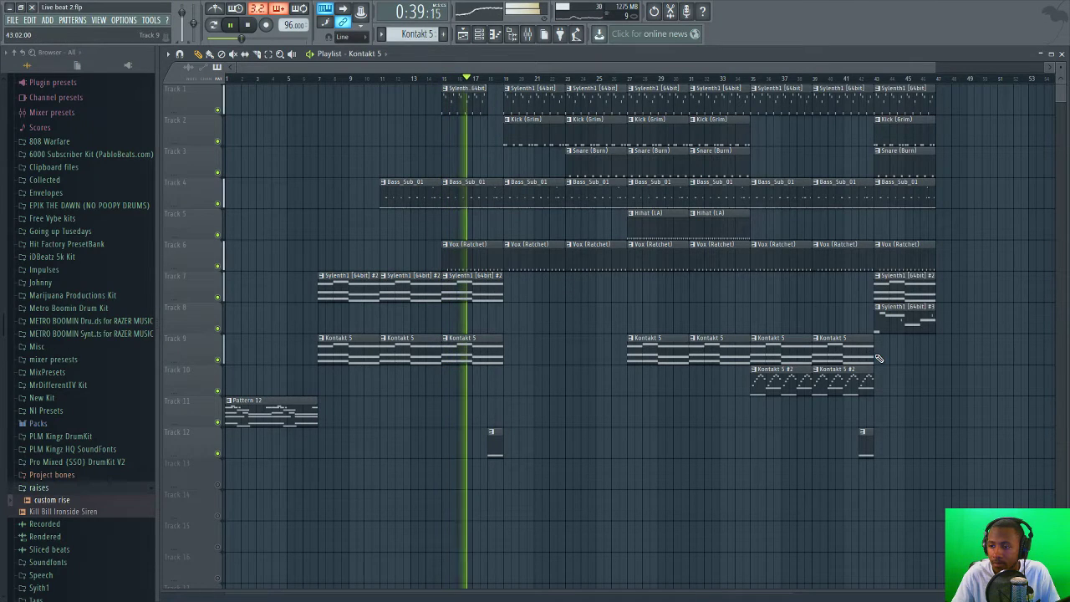
{"action": "left_click", "coordinate": [878, 352]}
{"action": "left_click", "coordinate": [879, 389]}
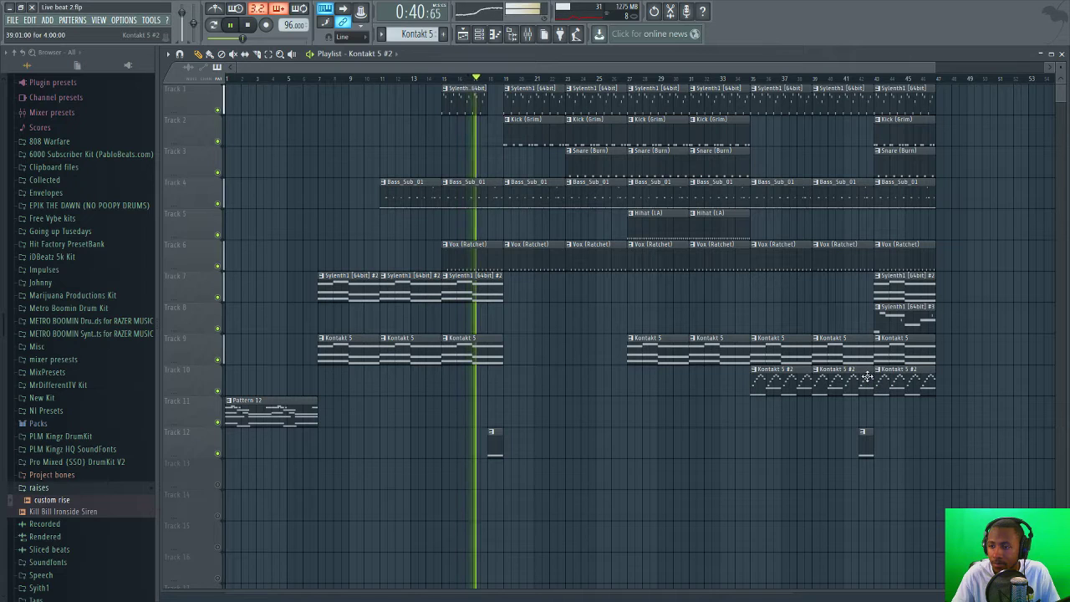
- Add a Hihat (LA) clip at bar 43 and a Kick (Grim) clip at bar 39
{"action": "left_click", "coordinate": [711, 219]}
{"action": "left_click", "coordinate": [879, 227]}
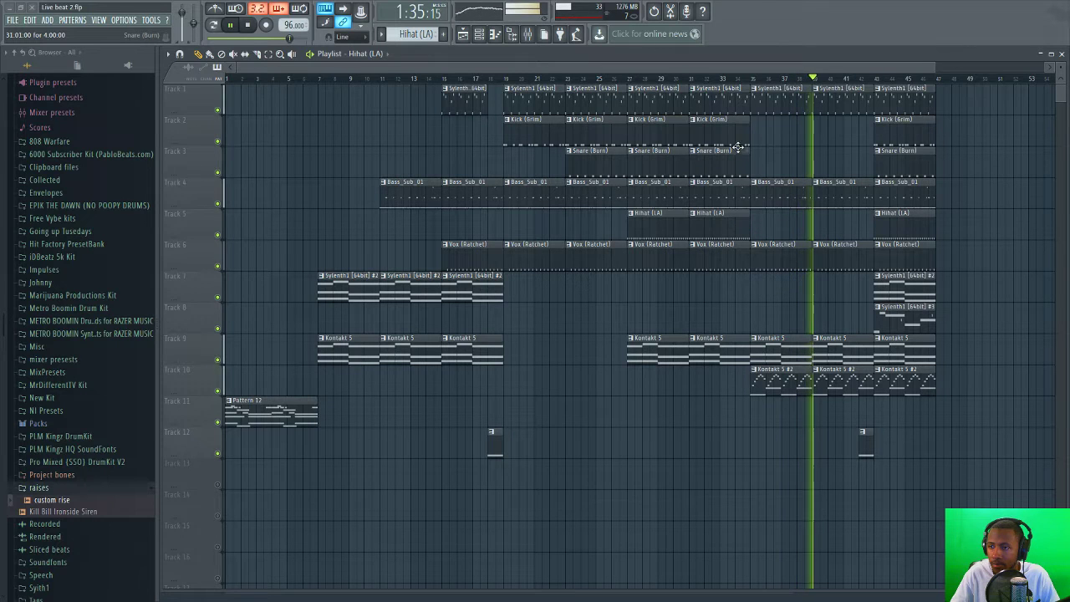
{"action": "left_click", "coordinate": [815, 136]}
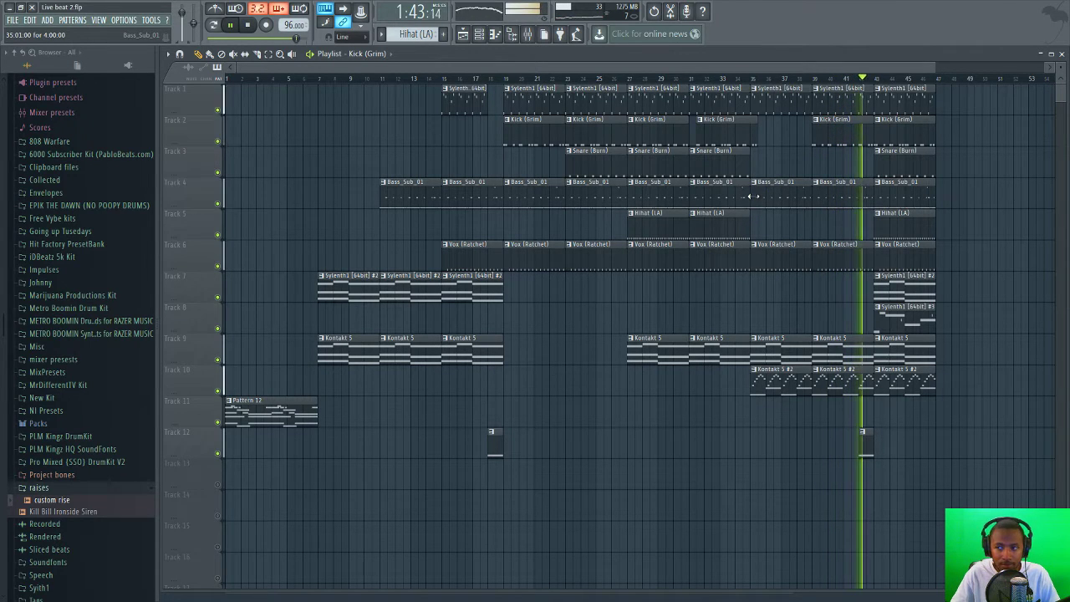
- Duplicate all the bar 43 clips on Tracks 1 to 10 to bar 47
{"action": "scroll", "coordinate": [939, 81], "scroll_direction": "down", "scroll_amount": 2}
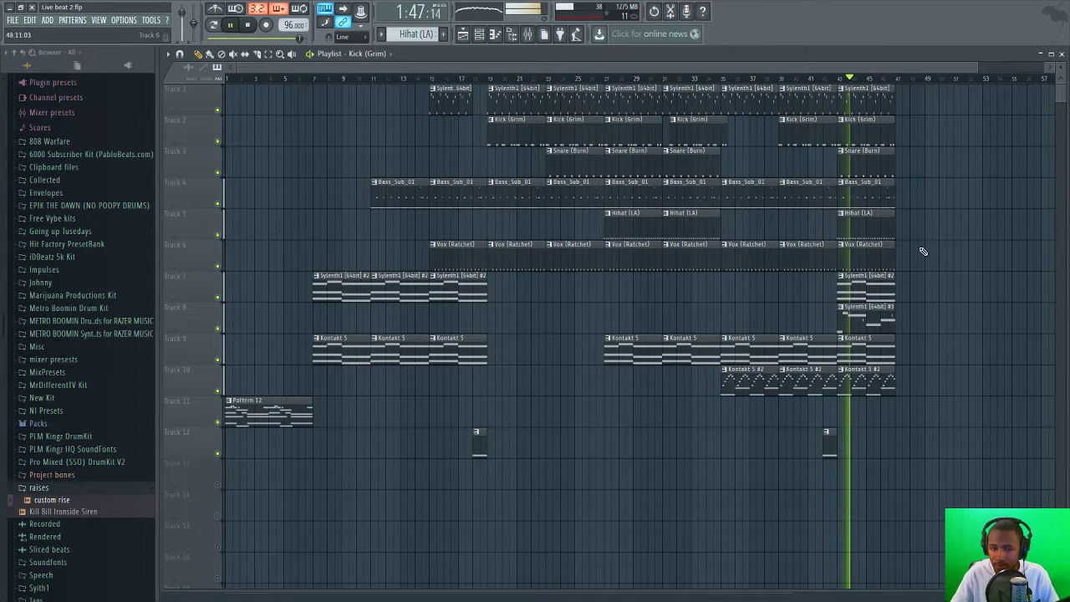
{"action": "left_click_drag", "start_coordinate": [901, 412], "coordinate": [838, 86]}
{"action": "key", "text": "ctrl+c"}
{"action": "key", "text": "ctrl+v"}
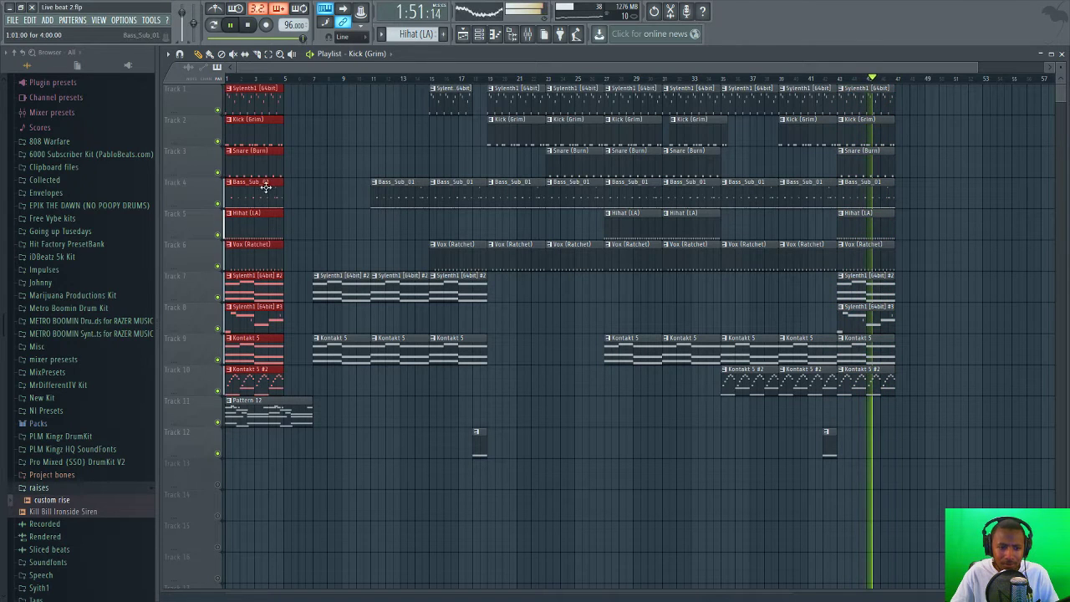
{"action": "left_click_drag", "start_coordinate": [248, 101], "coordinate": [922, 88]}
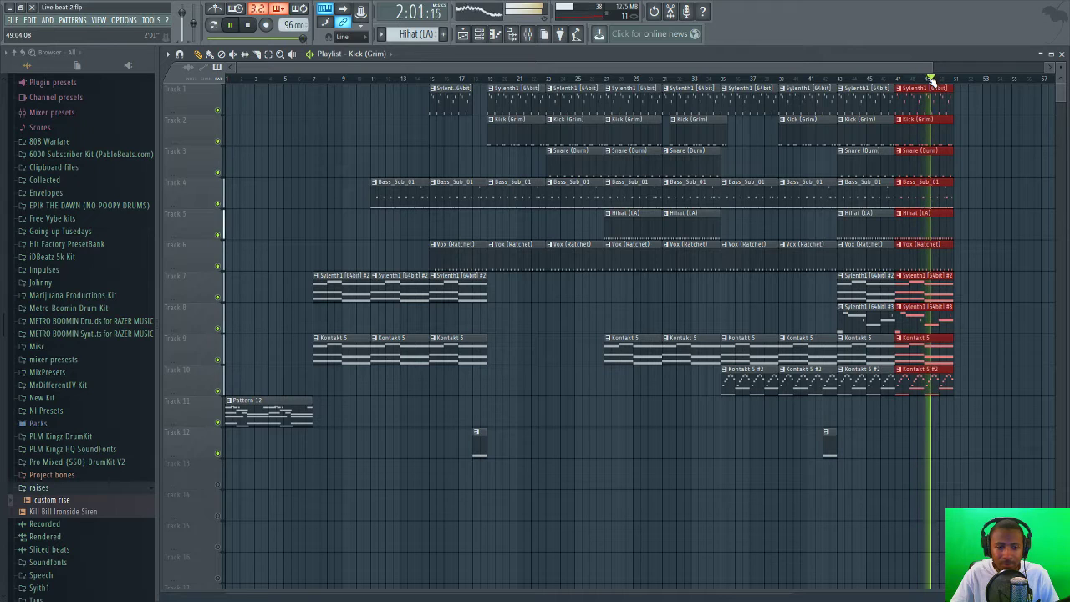
- Listen through to the end of the arrangement, stop playback and save the project
{"action": "scroll", "coordinate": [944, 76], "scroll_direction": "down", "scroll_amount": 3}
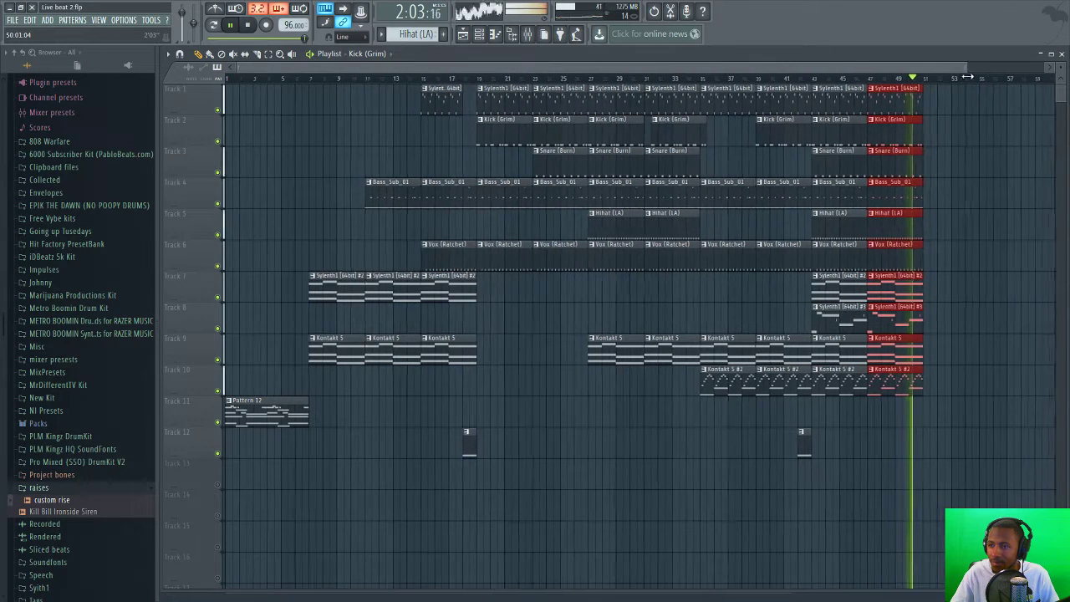
{"action": "key", "text": "space"}
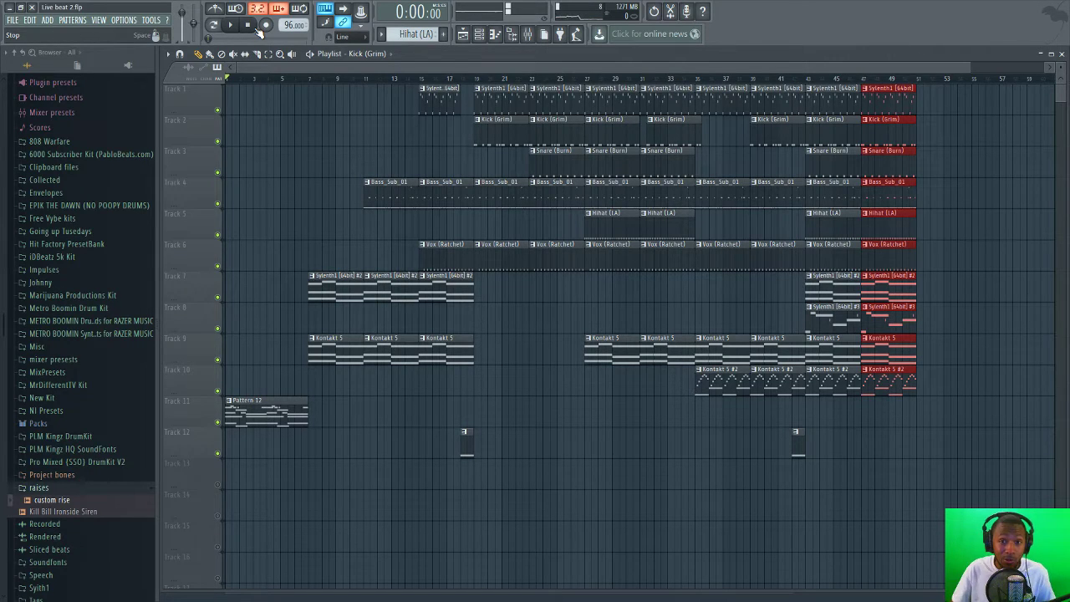
{"action": "left_click", "coordinate": [12, 20]}
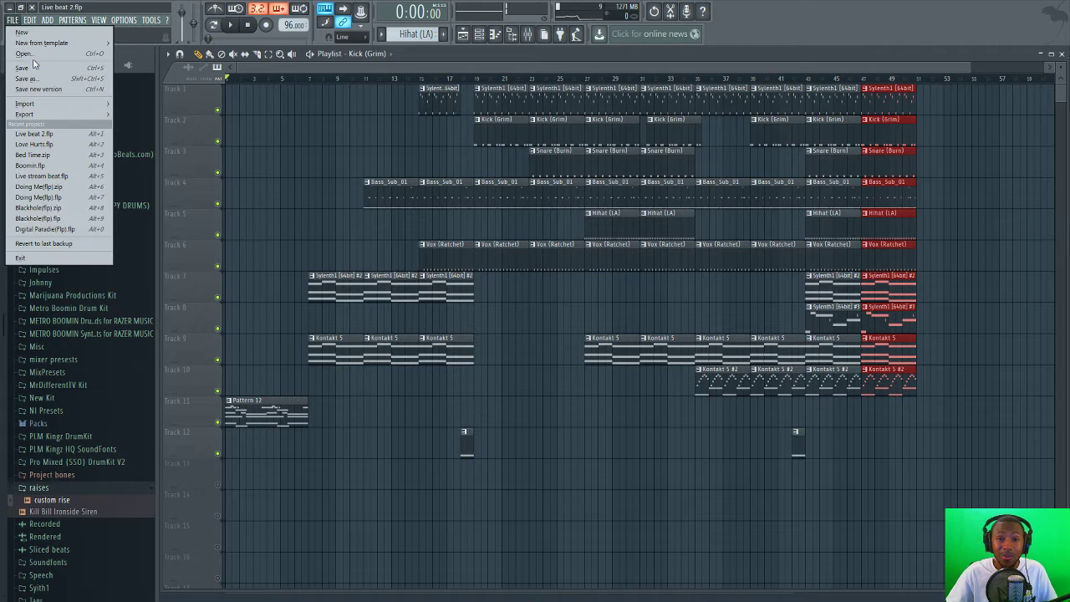
{"action": "left_click", "coordinate": [38, 71]}
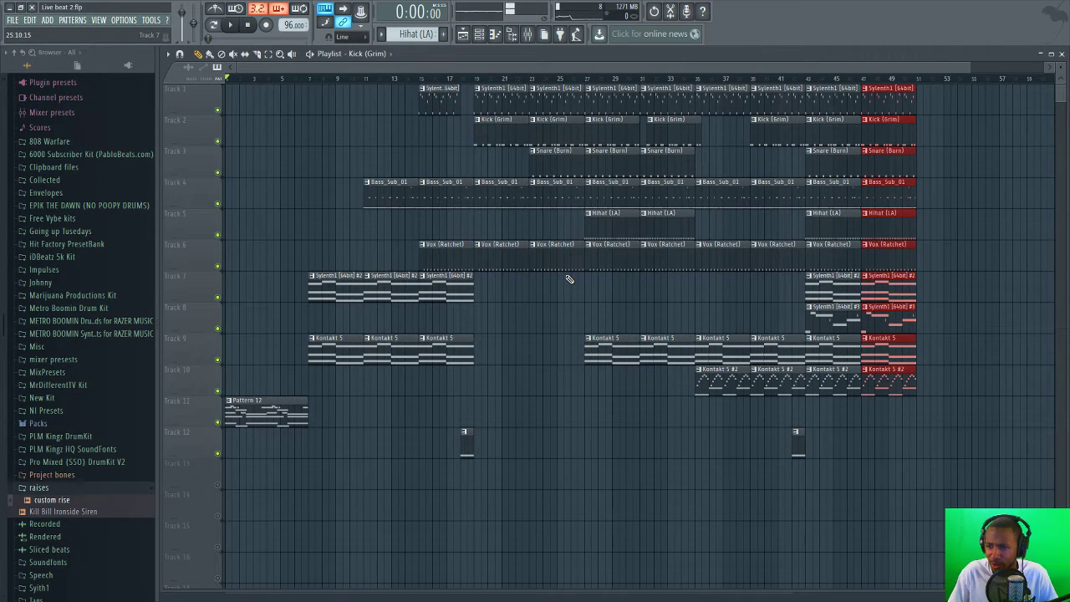
- Deselect the copied clips and align the displaced fourth Kick (Grim) clip on Track 2 to bar 31
{"action": "left_click", "coordinate": [660, 139]}
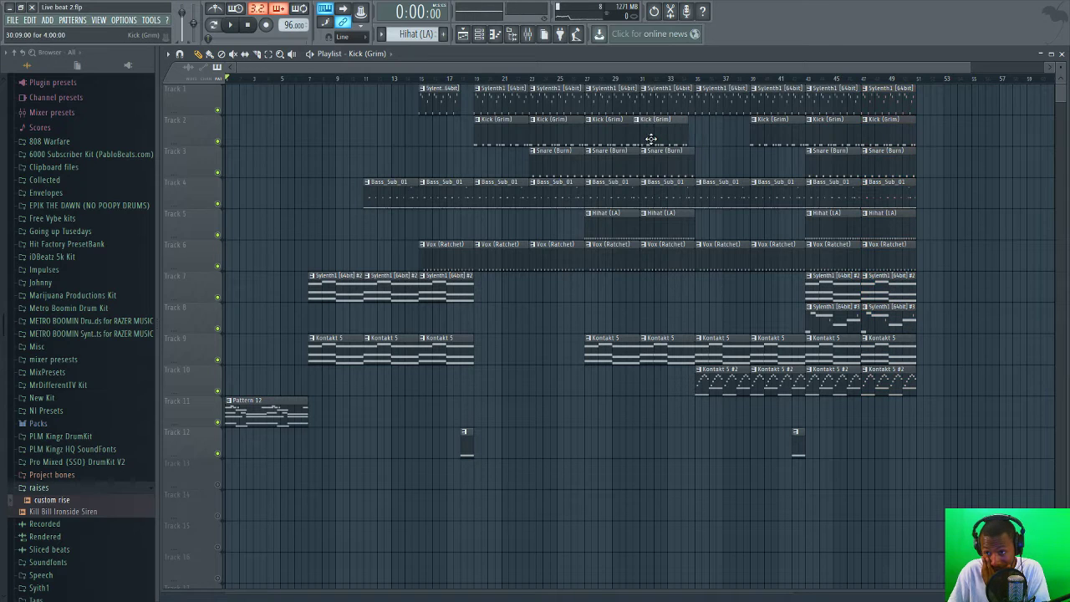
{"action": "left_click_drag", "start_coordinate": [661, 140], "coordinate": [656, 144]}
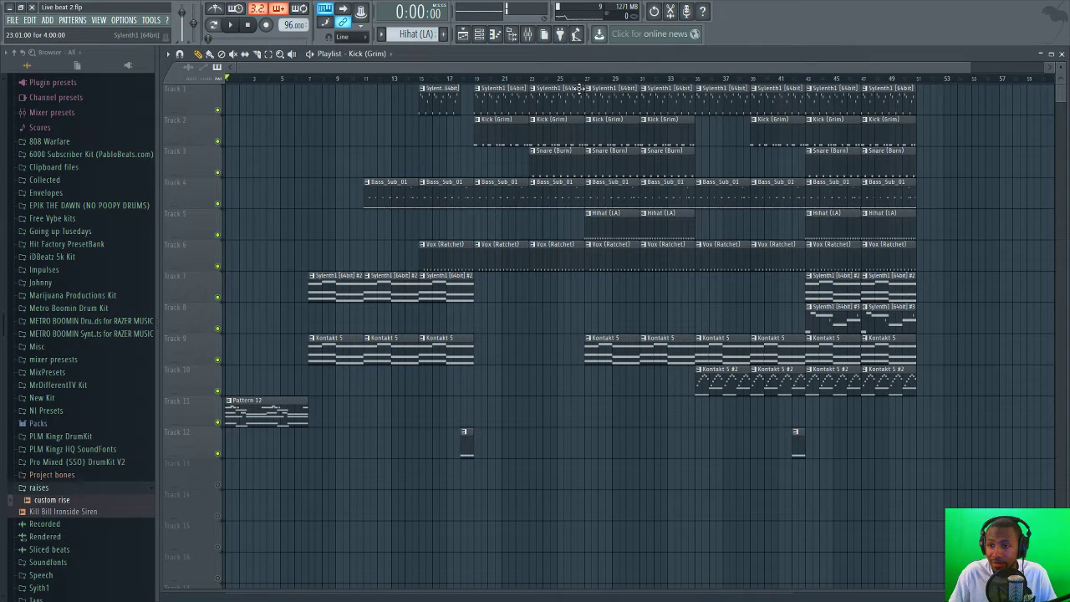
- Play the arrangement from bar 18 to review the drum entries and following sections
{"action": "left_click", "coordinate": [469, 79]}
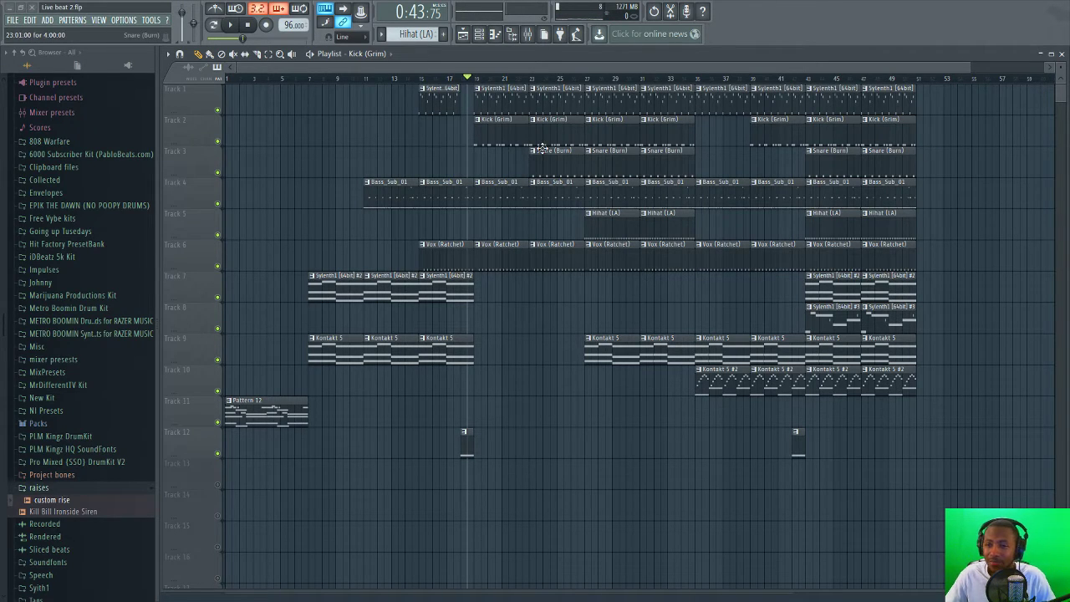
{"action": "left_click", "coordinate": [237, 31]}
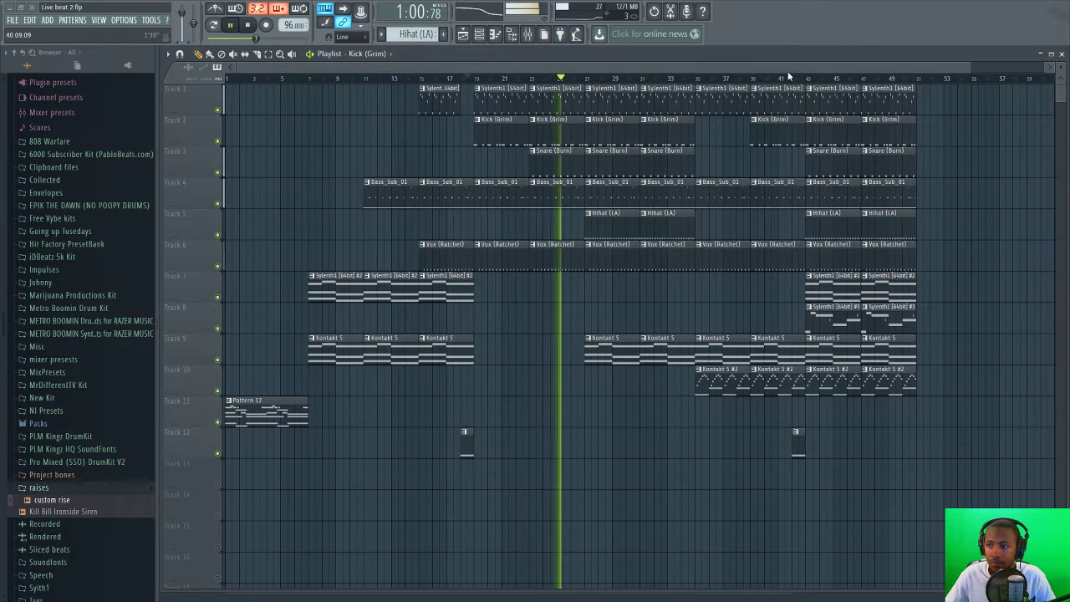
{"action": "scroll", "coordinate": [671, 86], "scroll_direction": "up", "scroll_amount": 2}
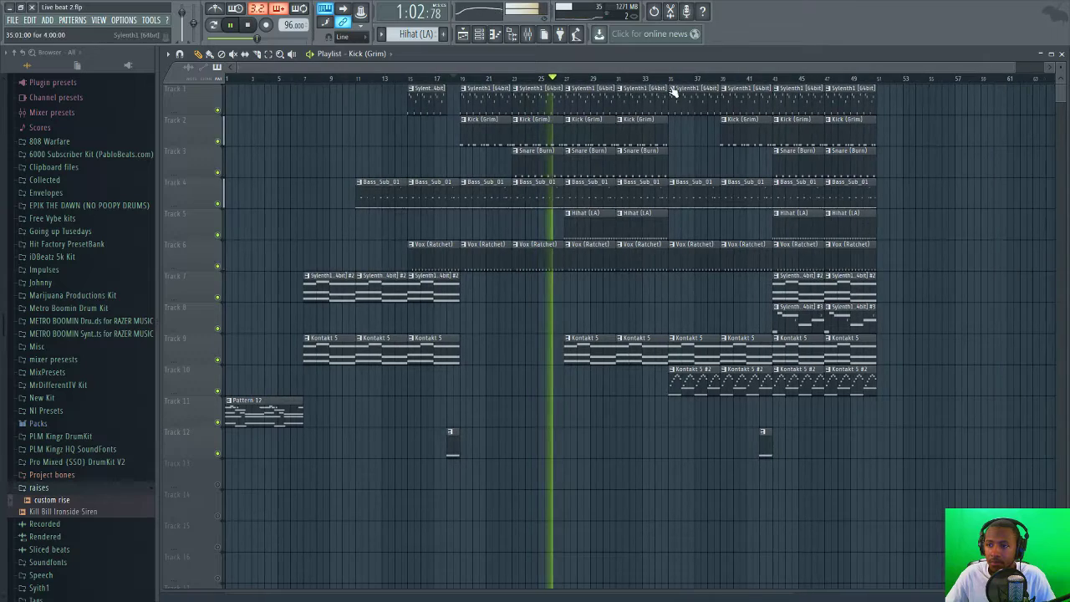
- Stop playback and examine the end of the Kick (Grim) pattern's notes in the piano roll
{"action": "scroll", "coordinate": [671, 86], "scroll_direction": "up", "scroll_amount": 3}
{"action": "scroll", "coordinate": [672, 86], "scroll_direction": "down", "scroll_amount": 1}
{"action": "key", "text": "space"}
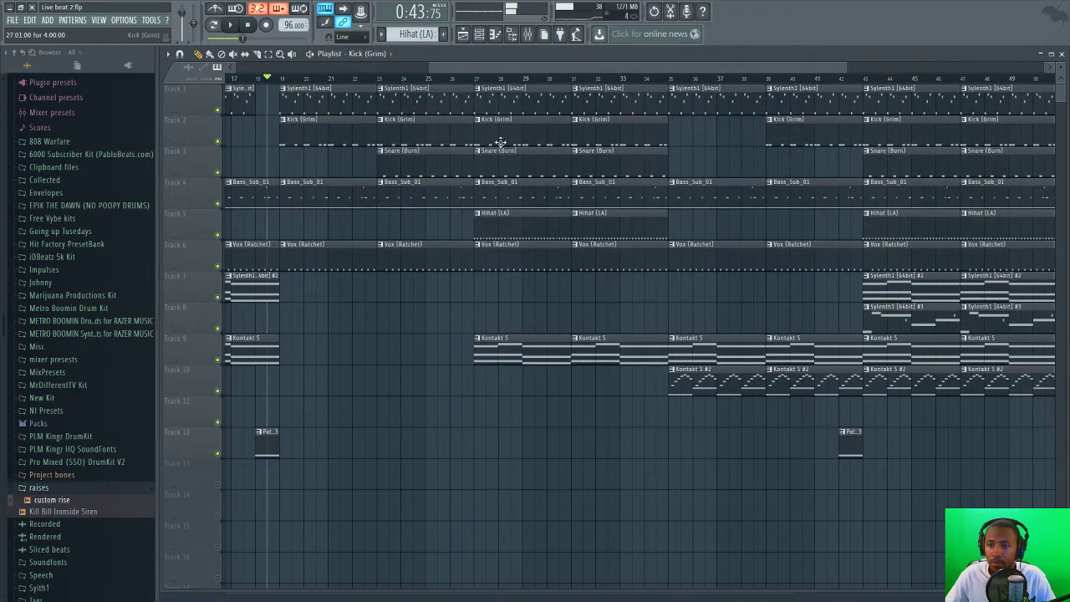
{"action": "double_click", "coordinate": [465, 142]}
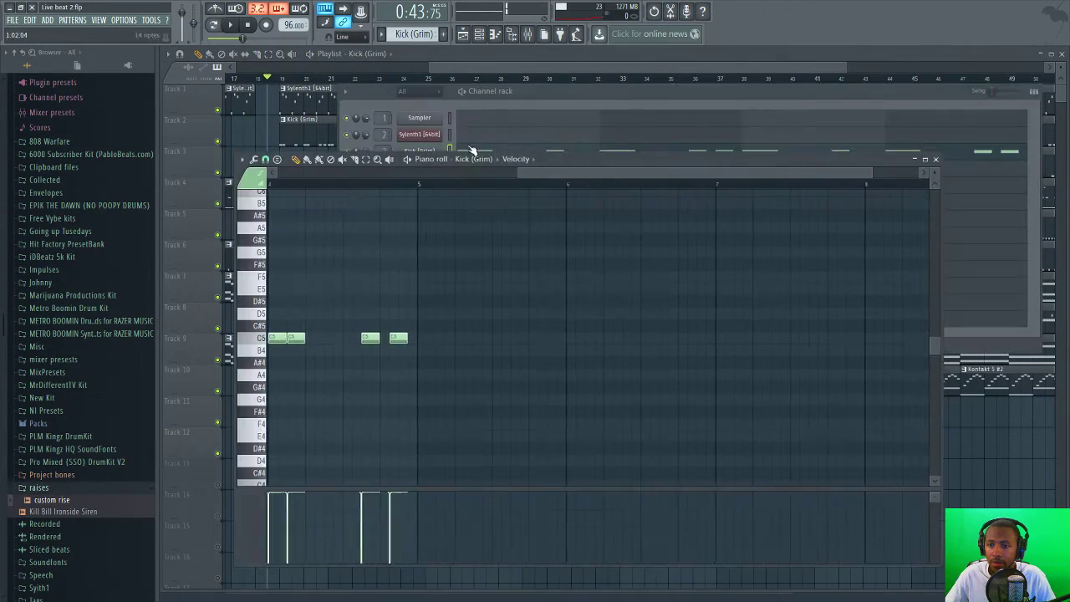
{"action": "left_click_drag", "start_coordinate": [522, 172], "coordinate": [494, 173]}
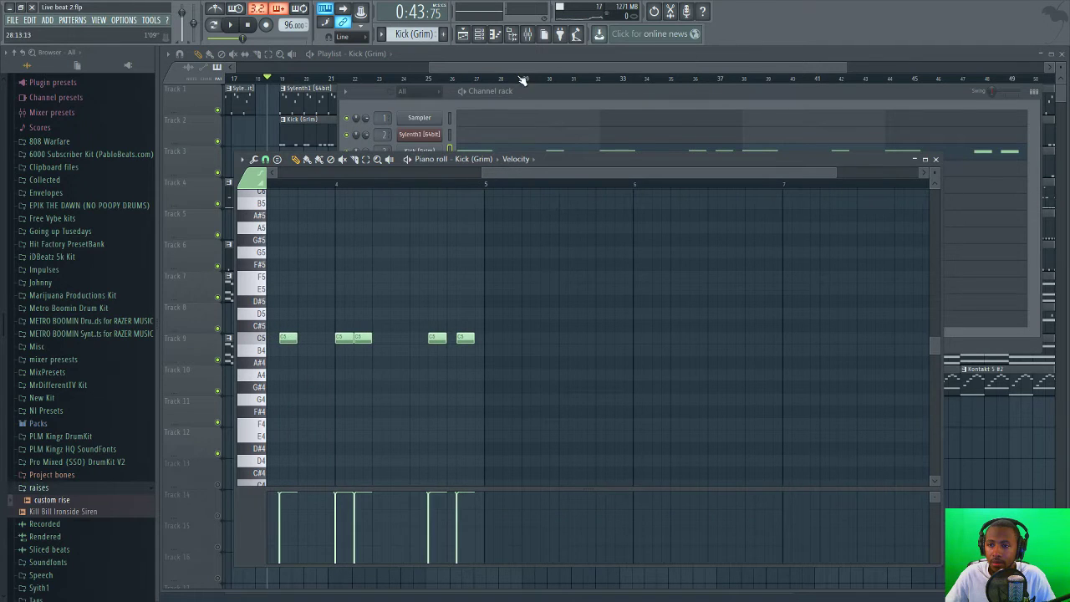
{"action": "left_click", "coordinate": [522, 67]}
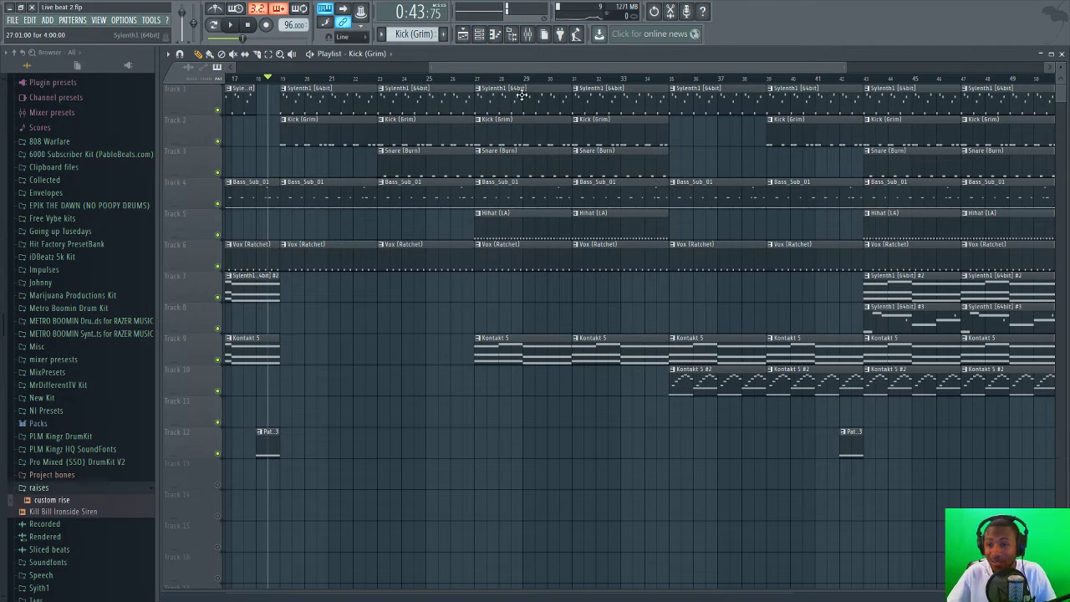
{"action": "left_click_drag", "start_coordinate": [524, 67], "coordinate": [554, 81]}
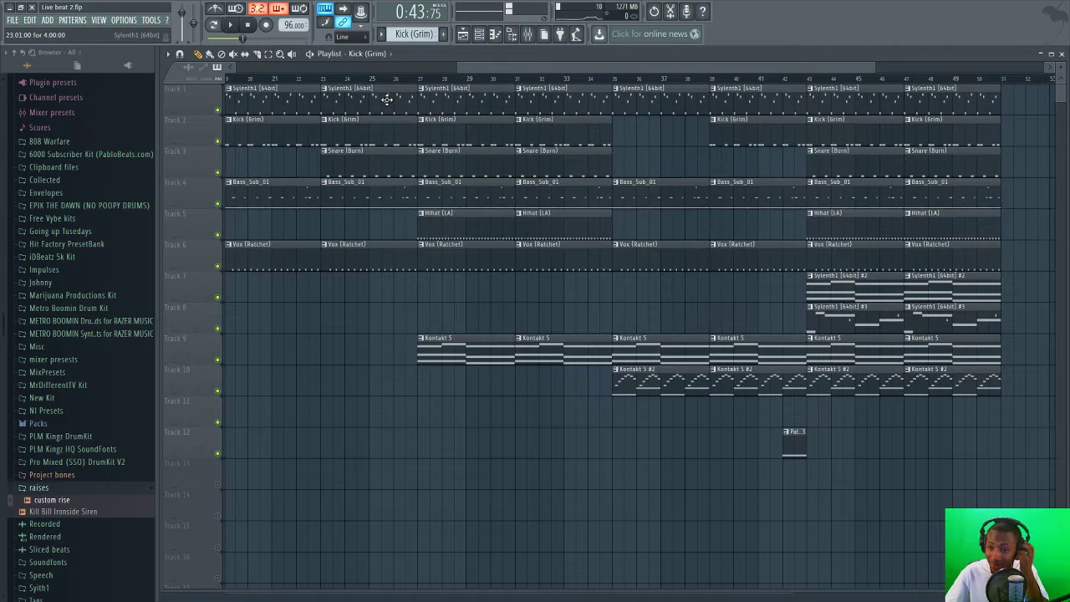
- Make the Kick (Grim) clip at bar 23 on Track 2 unique and open its notes
{"action": "right_click", "coordinate": [326, 122]}
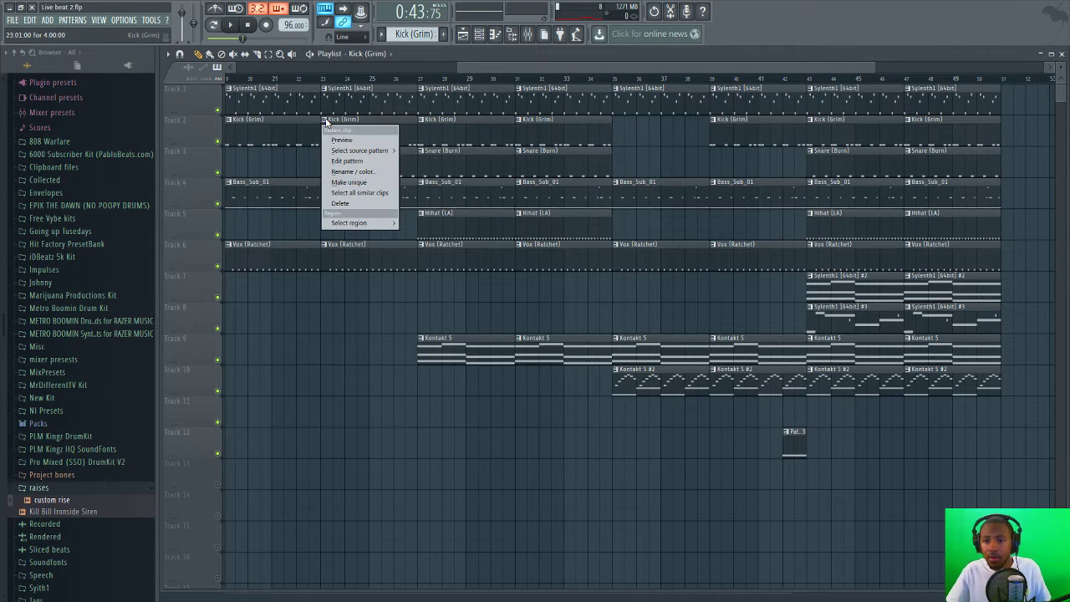
{"action": "left_click", "coordinate": [352, 182]}
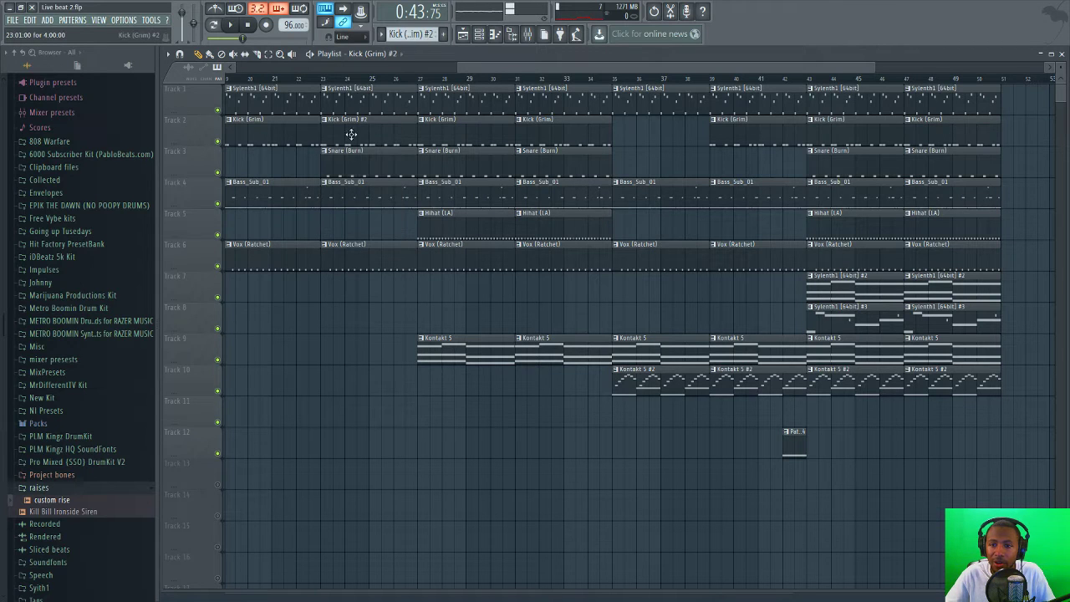
{"action": "double_click", "coordinate": [377, 133]}
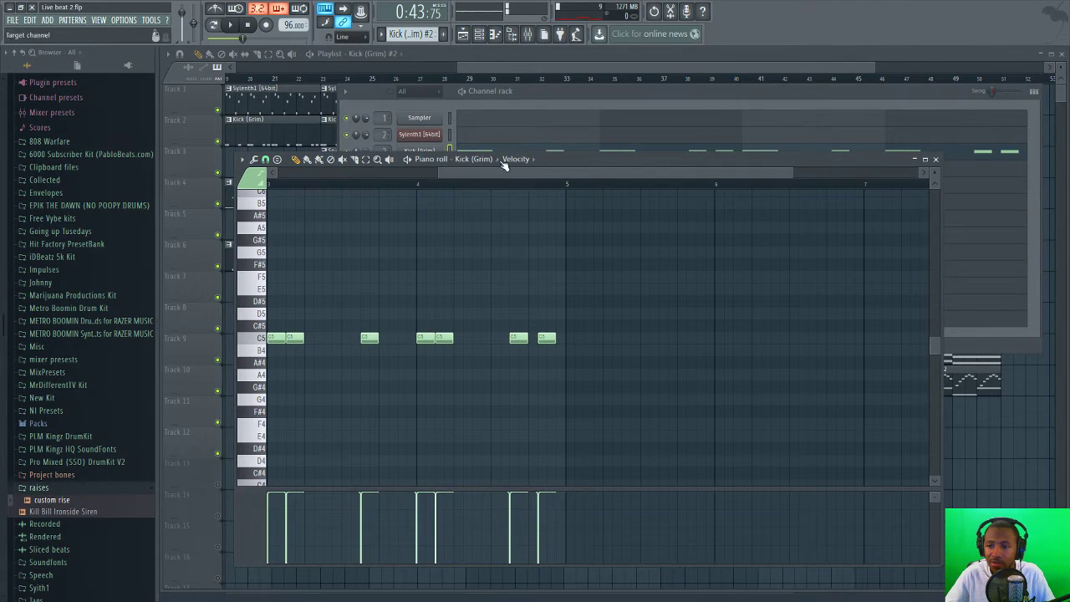
- Listen to the section from around bar 23 up to bar 27 and check the unique kick pattern's closing notes
{"action": "left_click", "coordinate": [322, 81]}
{"action": "key", "text": "space"}
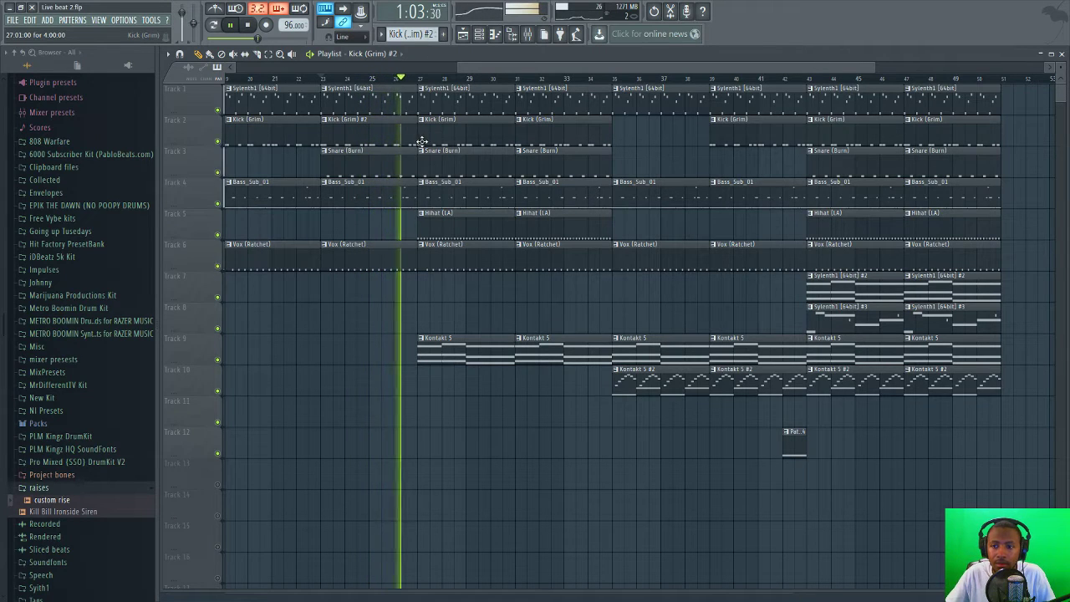
{"action": "key", "text": "space"}
{"action": "double_click", "coordinate": [433, 144]}
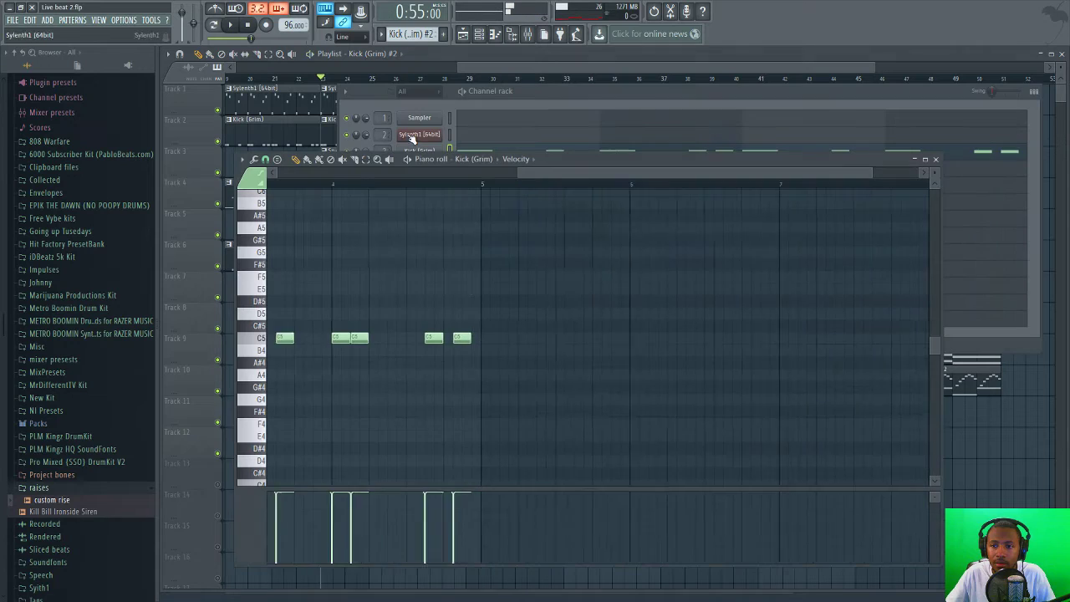
{"action": "left_click_drag", "start_coordinate": [530, 166], "coordinate": [514, 168]}
{"action": "left_click", "coordinate": [320, 84]}
{"action": "key", "text": "space"}
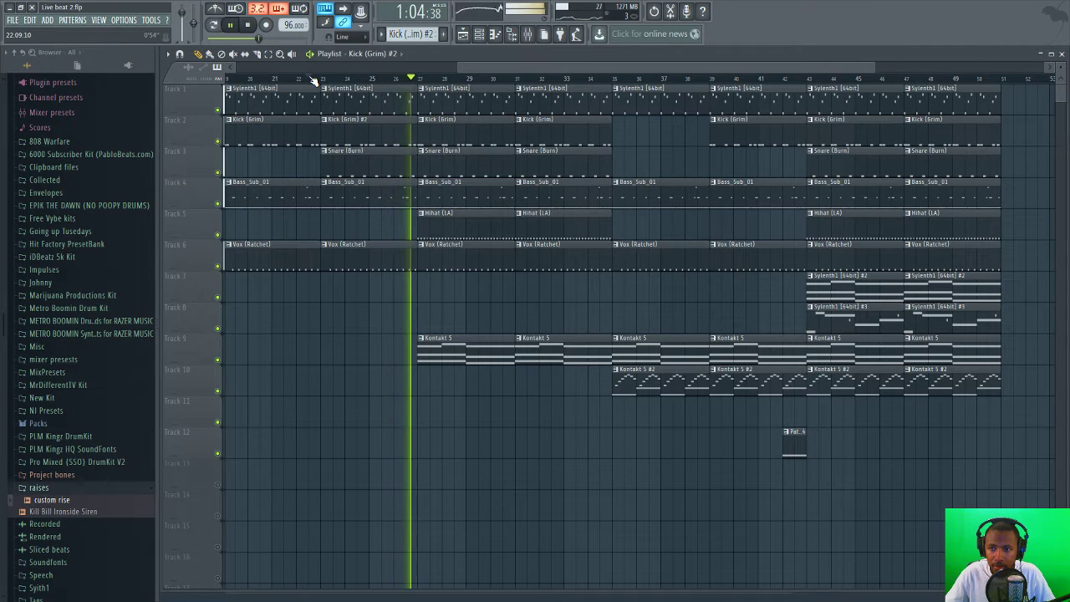
{"action": "key", "text": "space"}
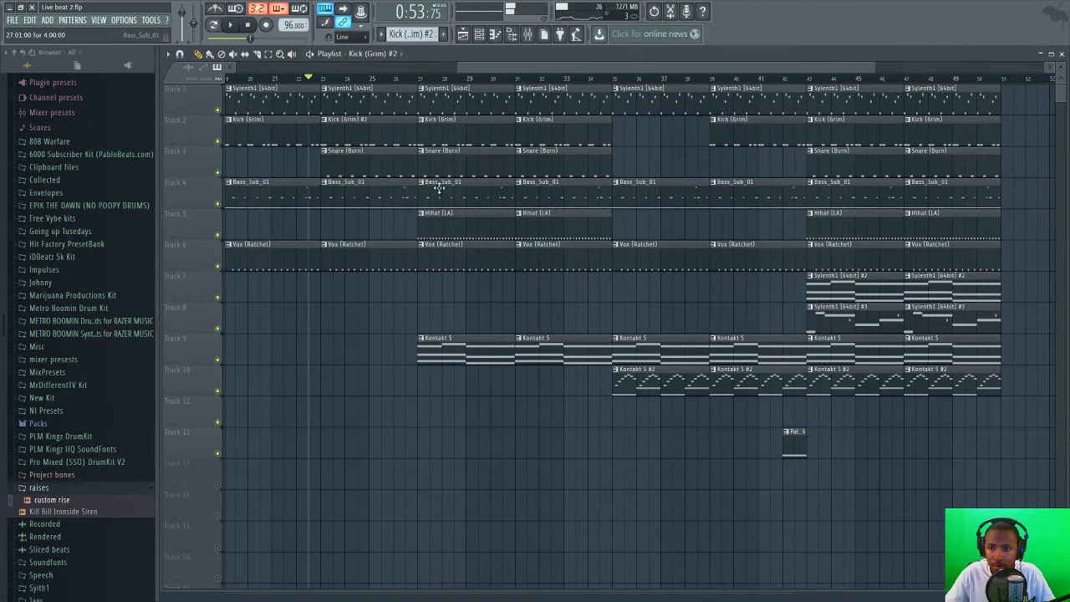
- Make the Bass_Sub_01 clip at bar 23 on Track 4 unique and open its notes
{"action": "right_click", "coordinate": [326, 184]}
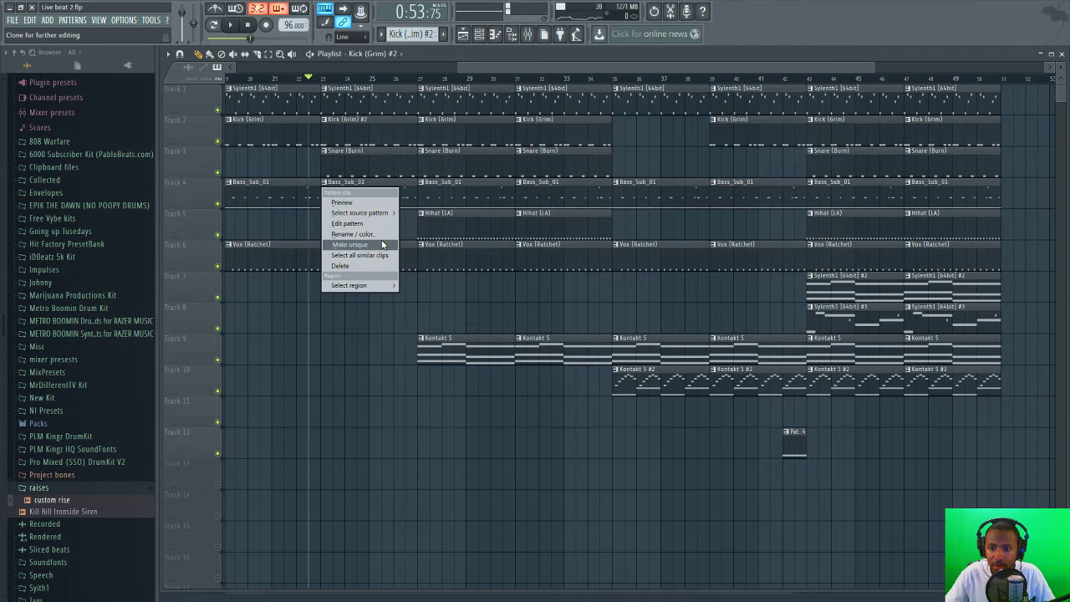
{"action": "left_click", "coordinate": [383, 243]}
{"action": "double_click", "coordinate": [406, 191]}
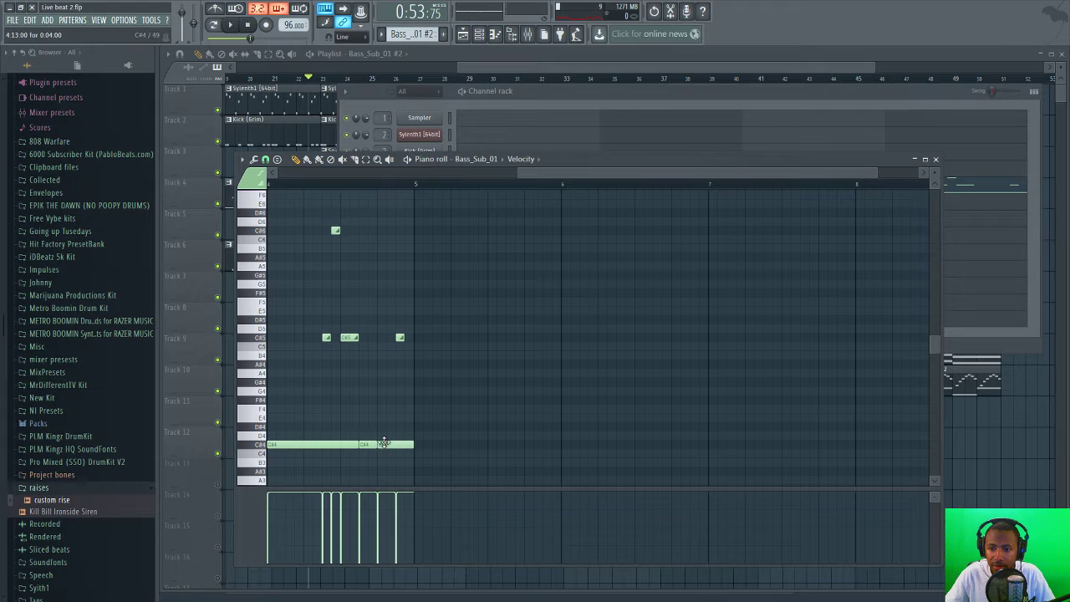
- Replace the C#4 note ending bar 4 of the bass pattern with two adjacent C#6 notes and listen from bar 26
{"action": "left_click_drag", "start_coordinate": [383, 444], "coordinate": [397, 231]}
{"action": "left_click", "coordinate": [403, 230]}
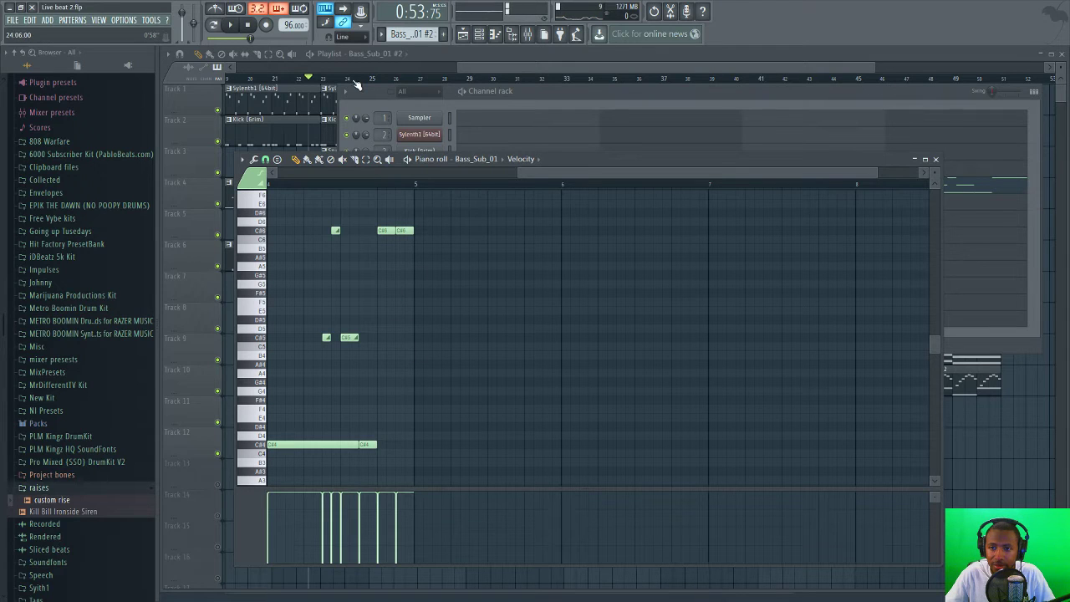
{"action": "left_click", "coordinate": [347, 79]}
{"action": "key", "text": "space"}
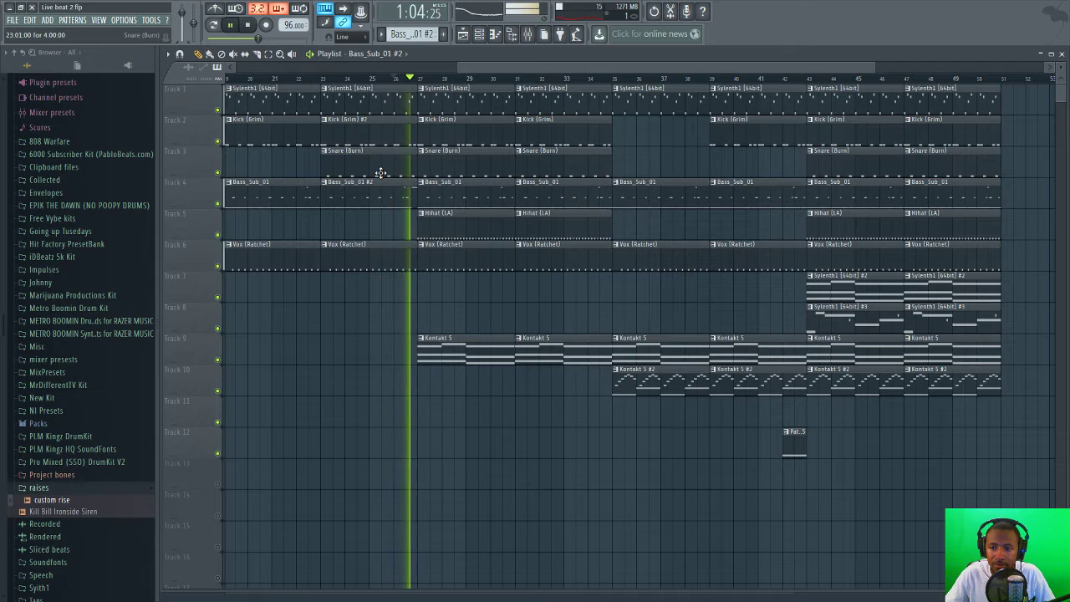
{"action": "key", "text": "space"}
- Change the snap, remove the C#4 note before the two C#6 notes, shift them earlier with a short third one added, and play back
{"action": "double_click", "coordinate": [420, 197]}
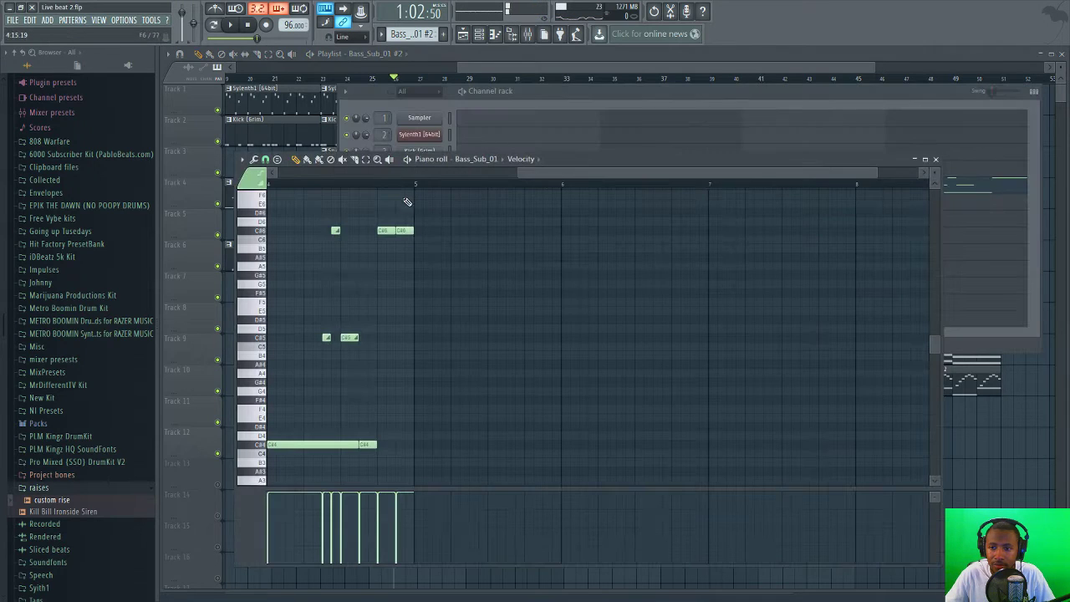
{"action": "left_click_drag", "start_coordinate": [532, 172], "coordinate": [507, 170]}
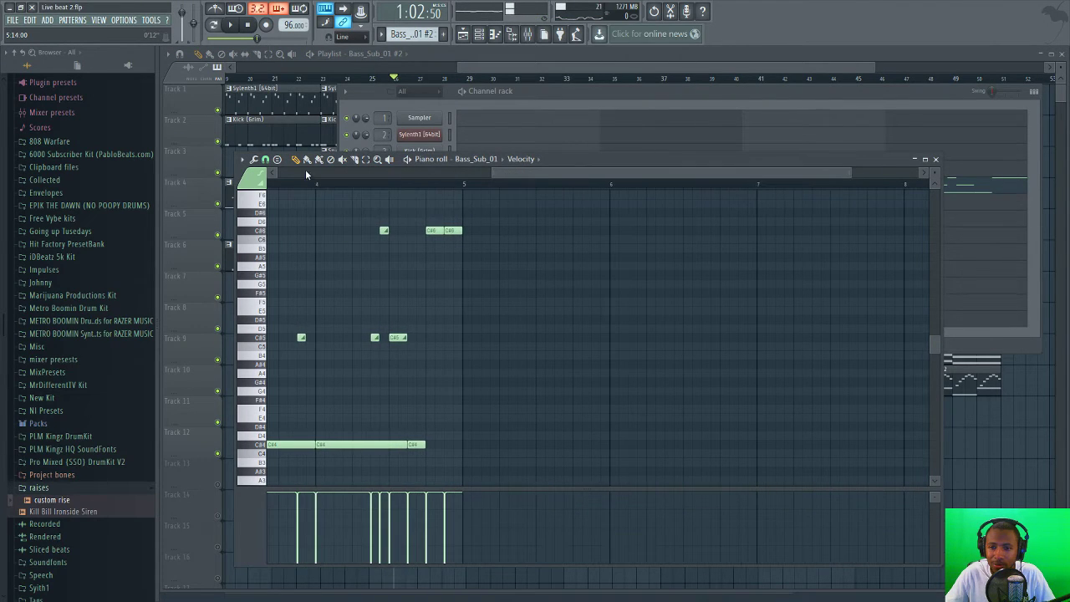
{"action": "left_click", "coordinate": [265, 159]}
{"action": "left_click", "coordinate": [284, 297]}
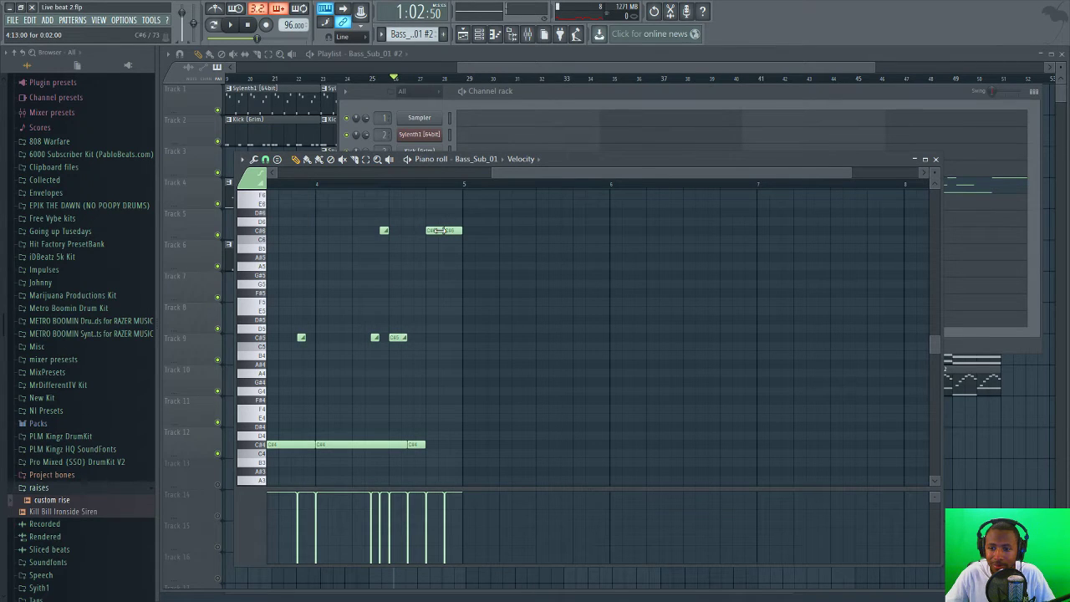
{"action": "mouse_move", "coordinate": [436, 229]}
{"action": "left_mouse_down"}
{"action": "mouse_move", "coordinate": [424, 230]}
{"action": "mouse_move", "coordinate": [440, 230]}
{"action": "left_mouse_up"}
{"action": "right_click", "coordinate": [422, 443]}
{"action": "left_click", "coordinate": [456, 231]}
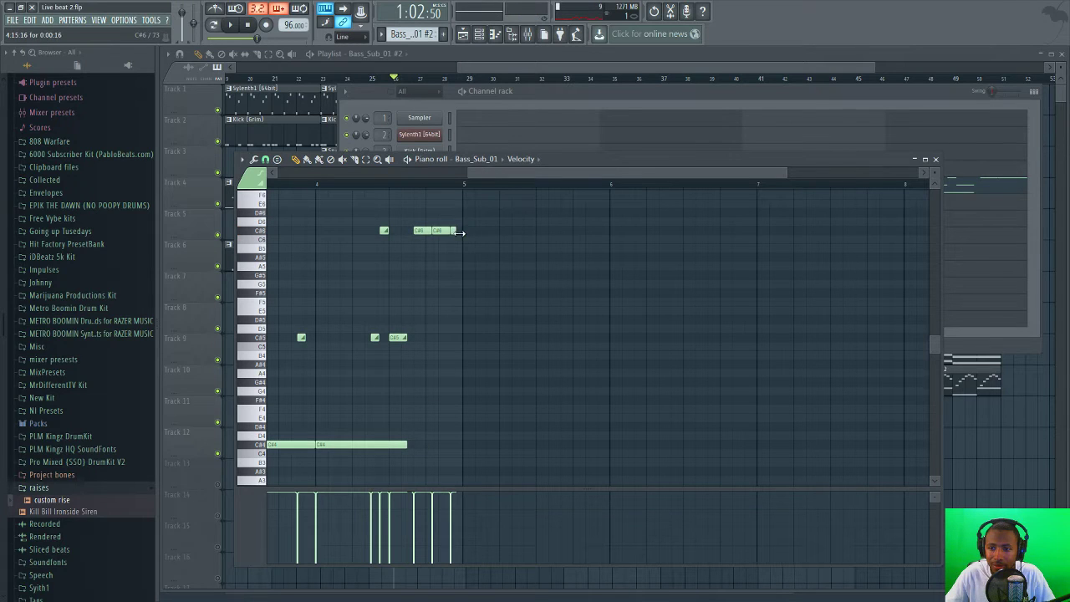
{"action": "key", "text": "space"}
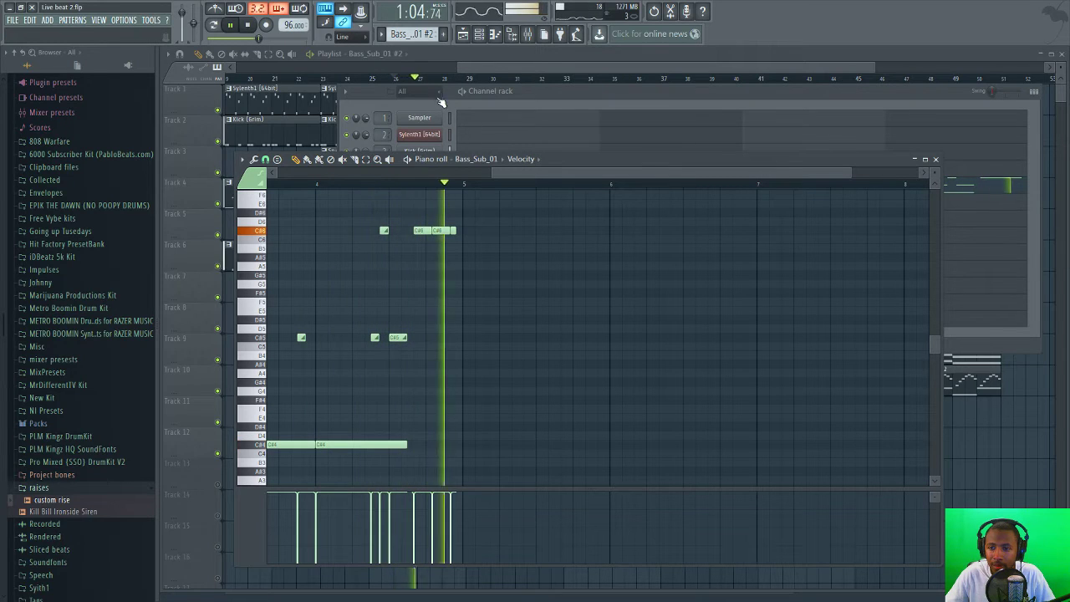
{"action": "key", "text": "space"}
- Delete the last C#5 and first C#6 slide notes in bar 4 and replace the long C#4 note with a shorter one
{"action": "right_click", "coordinate": [403, 338]}
{"action": "right_click", "coordinate": [405, 444]}
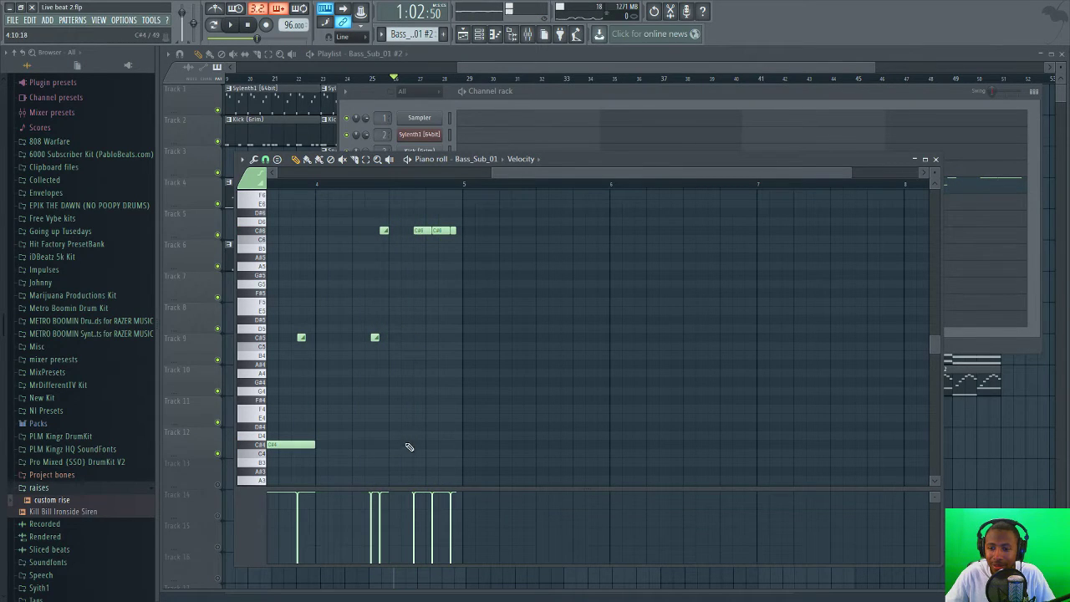
{"action": "left_click_drag", "start_coordinate": [329, 447], "coordinate": [387, 444]}
{"action": "right_click", "coordinate": [384, 230]}
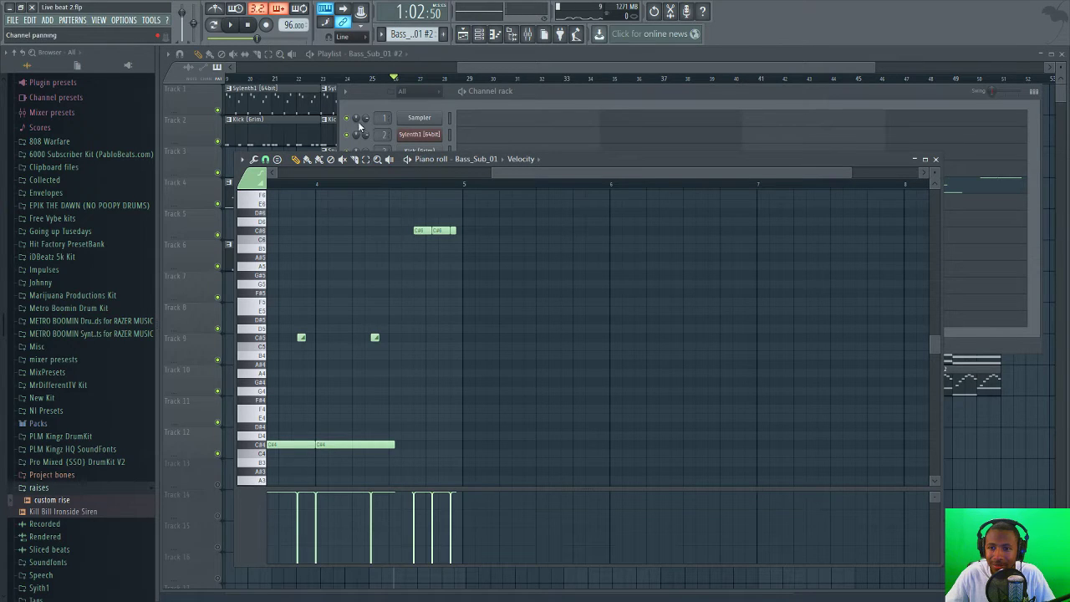
- Replay the bass ending from bar 26 and shift the first of the closing C#6 notes earlier
{"action": "left_click", "coordinate": [370, 77]}
{"action": "left_click", "coordinate": [398, 78]}
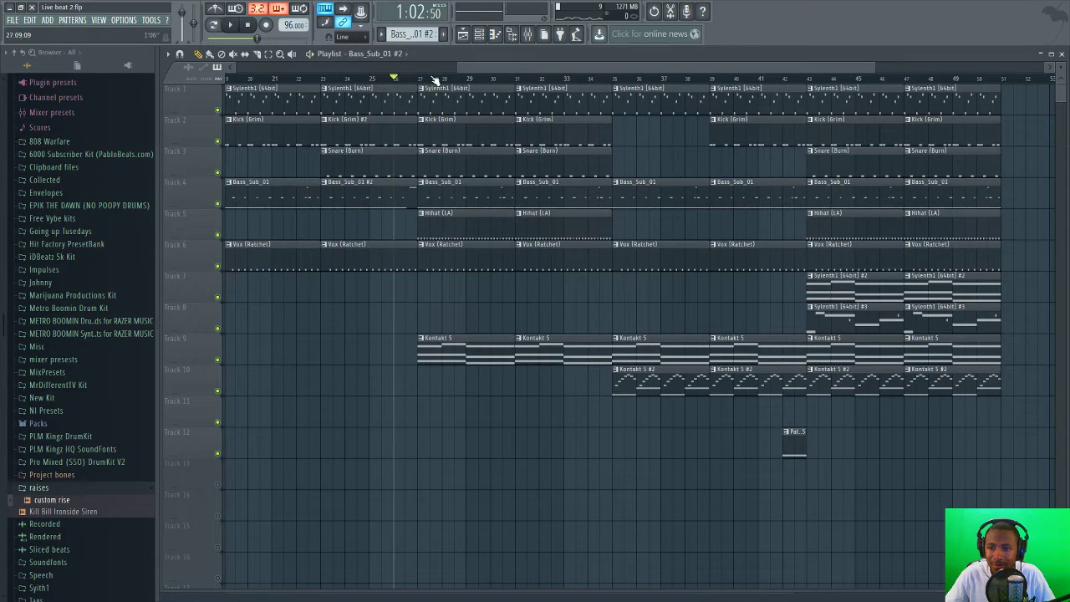
{"action": "key", "text": "space"}
{"action": "key", "text": "F7"}
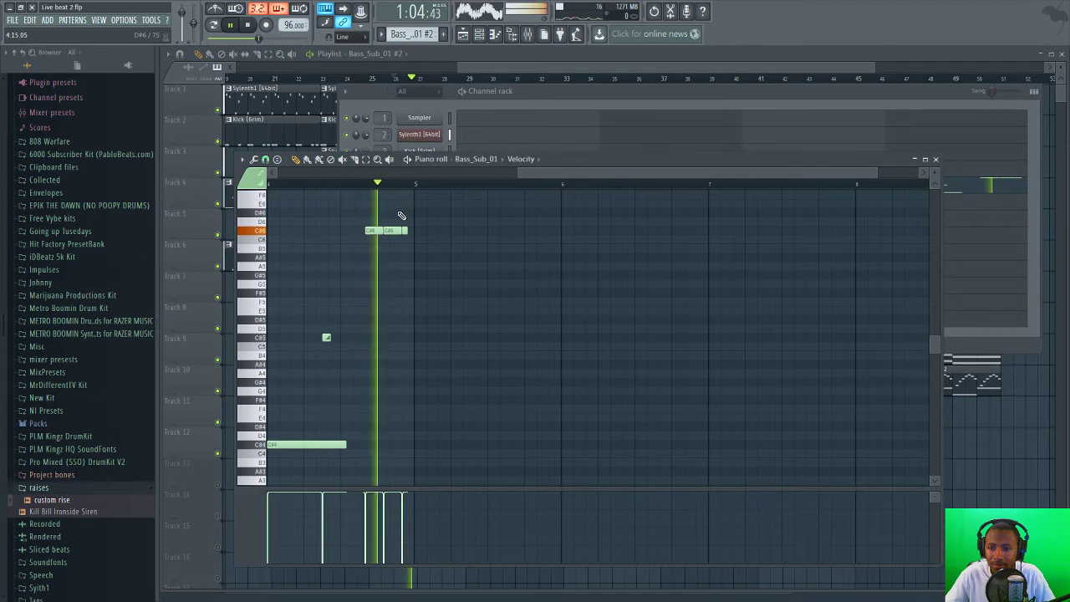
{"action": "key", "text": "space"}
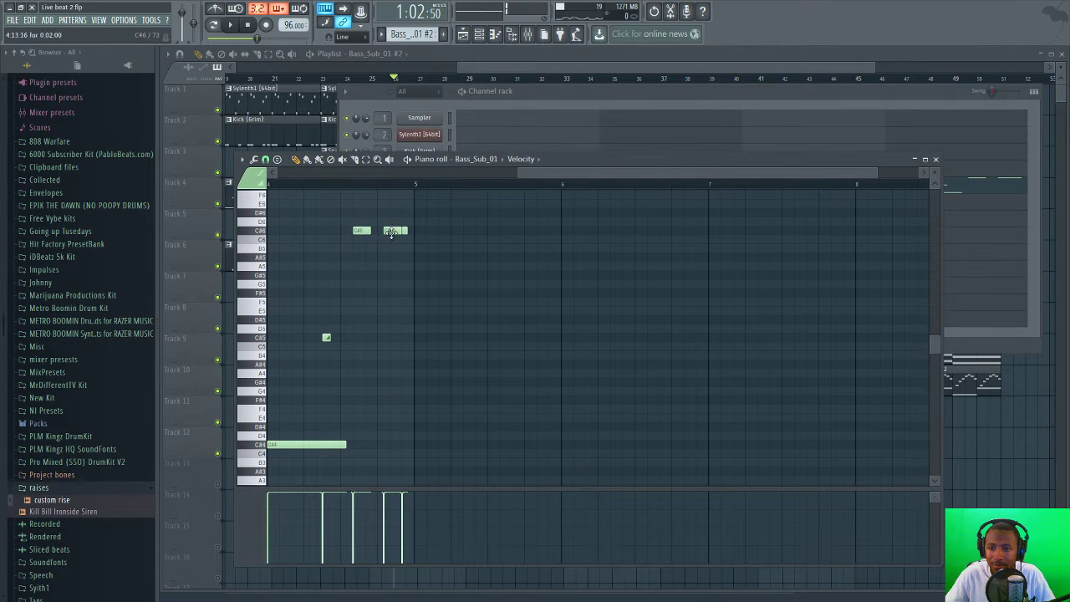
- Delete the C#6 notes at the end of bar 4, slice off and remove the long C#4 note's tail, and play it back
{"action": "right_click", "coordinate": [393, 232]}
{"action": "right_click", "coordinate": [360, 231]}
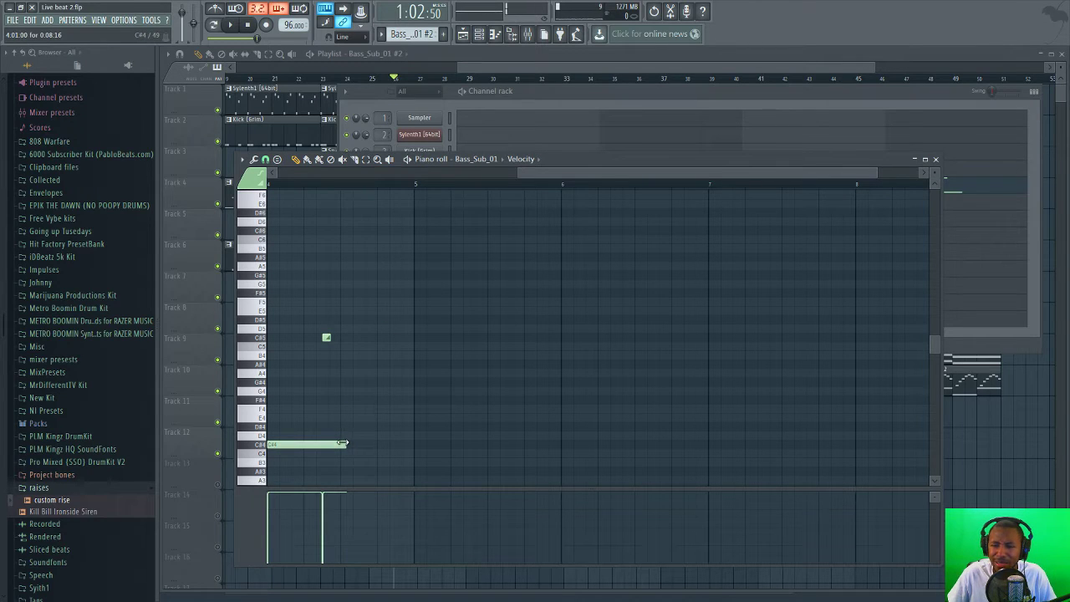
{"action": "left_click", "coordinate": [355, 159]}
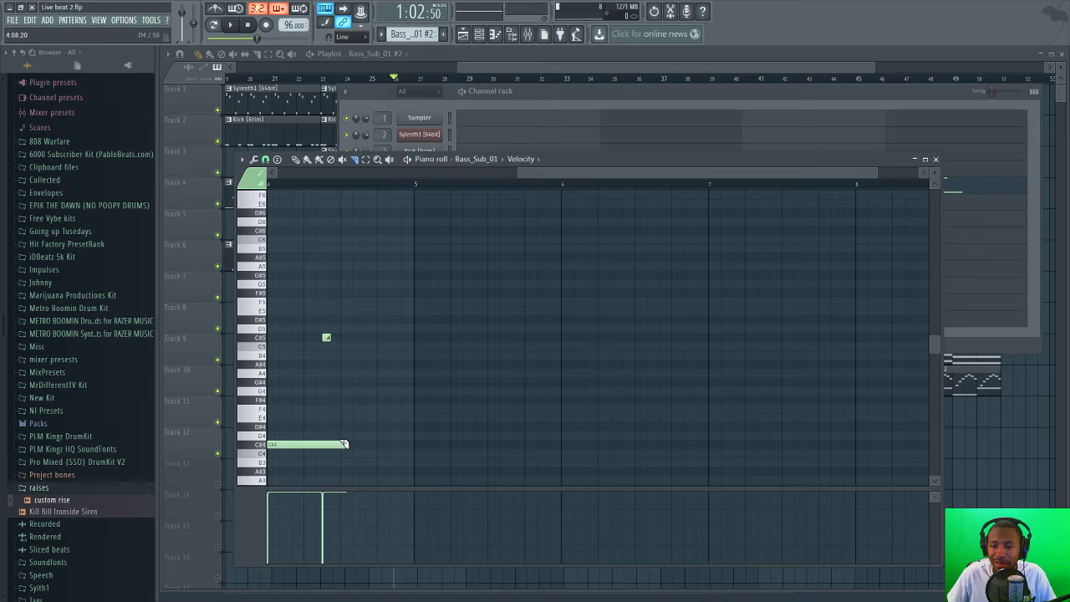
{"action": "left_click_drag", "start_coordinate": [342, 438], "coordinate": [344, 465]}
{"action": "right_click", "coordinate": [343, 444]}
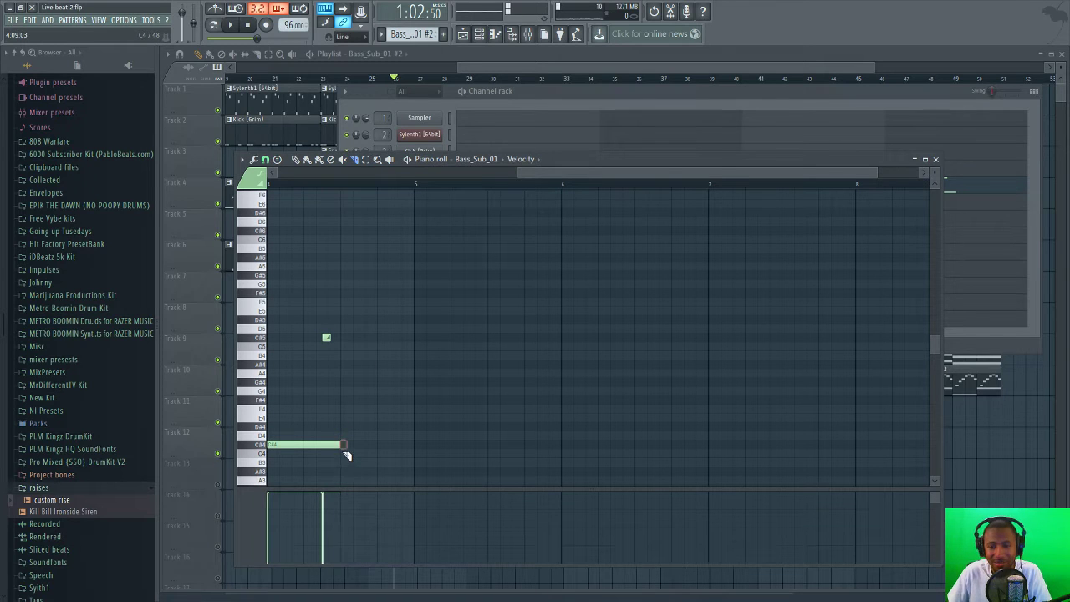
{"action": "key", "text": "space"}
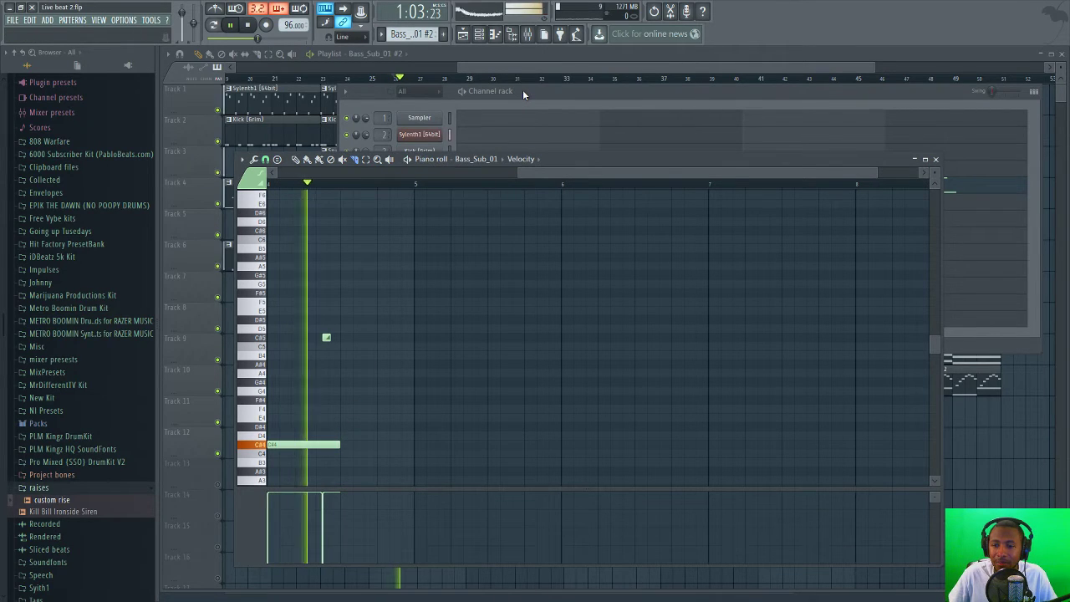
{"action": "key", "text": "space"}
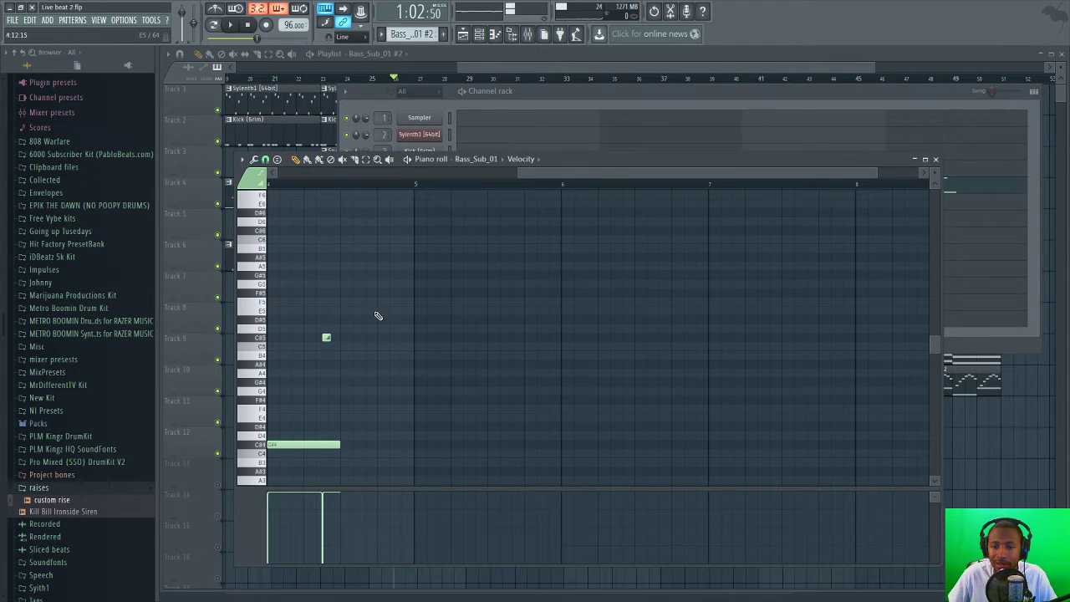
- Draw a C#5 note at 4:13, shorten it to end just before bar 5, and play it back
{"action": "left_click", "coordinate": [381, 339]}
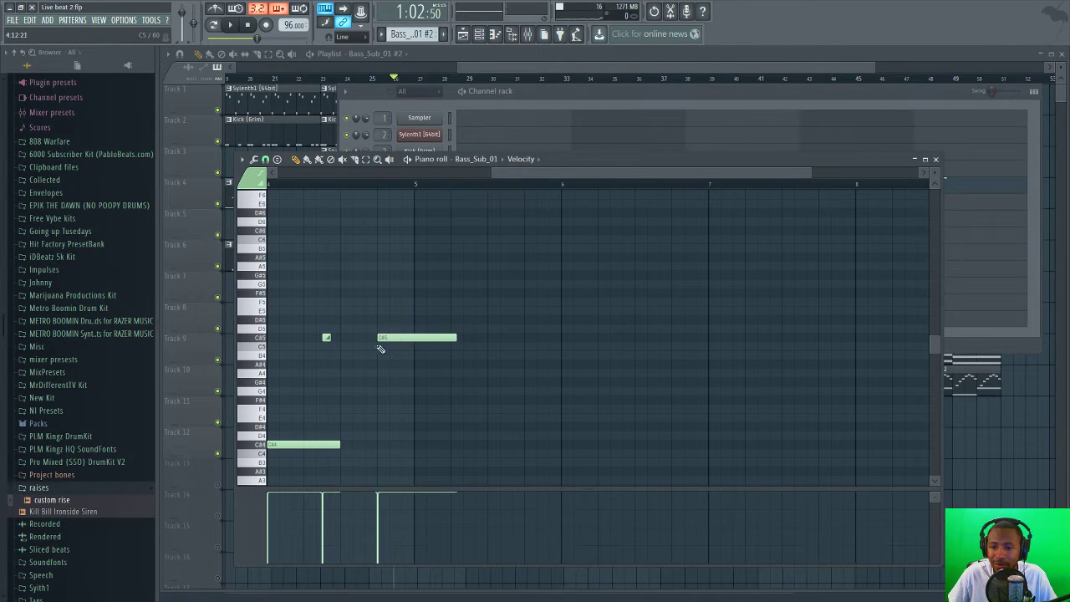
{"action": "left_click_drag", "start_coordinate": [456, 339], "coordinate": [407, 338]}
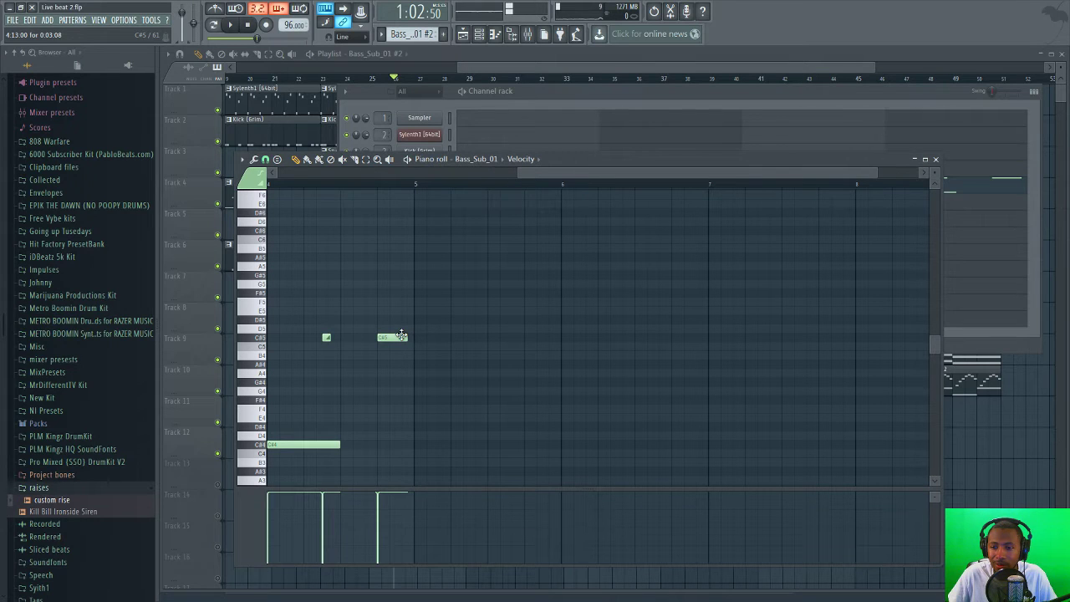
{"action": "key", "text": "space"}
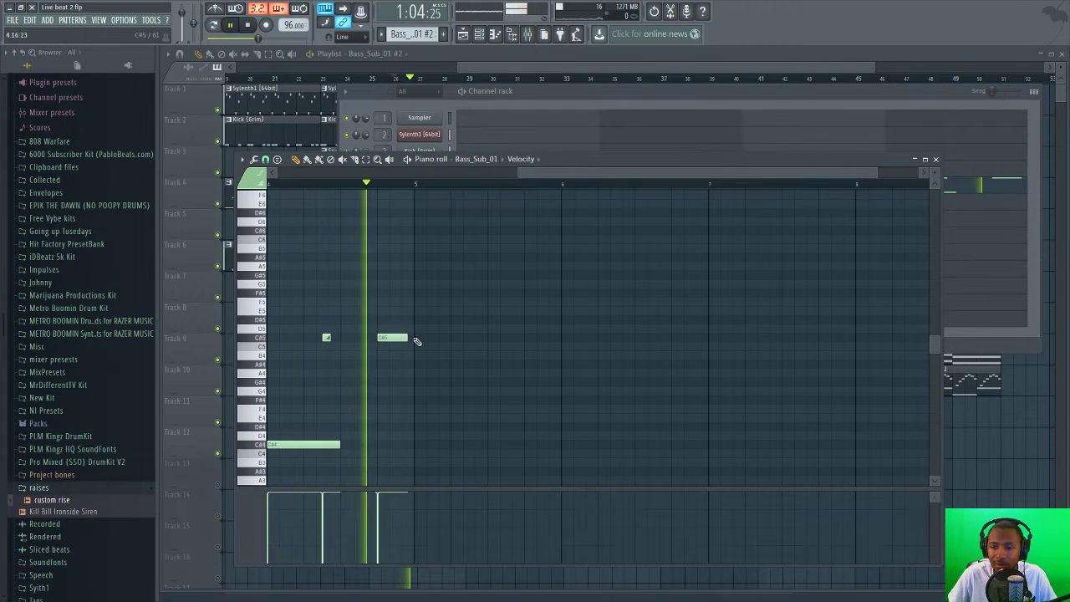
{"action": "key", "text": "space"}
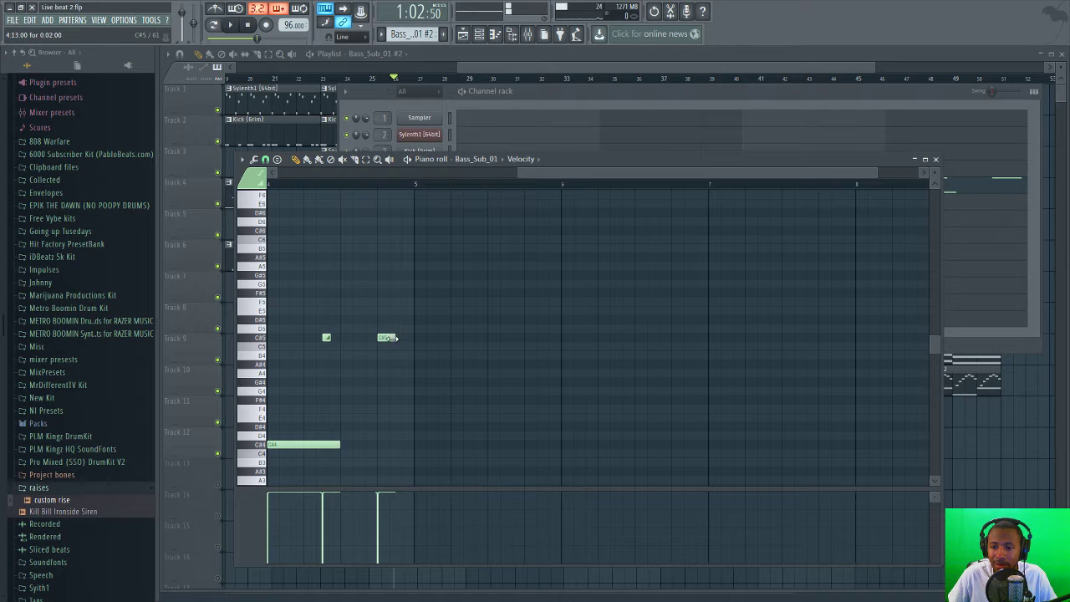
- Shorten the new C#5 note, add two more evenly spaced short C#5 notes before bar 5, and play the triplet
{"action": "left_click", "coordinate": [393, 338]}
{"action": "left_click", "coordinate": [404, 337]}
{"action": "key", "text": "space"}
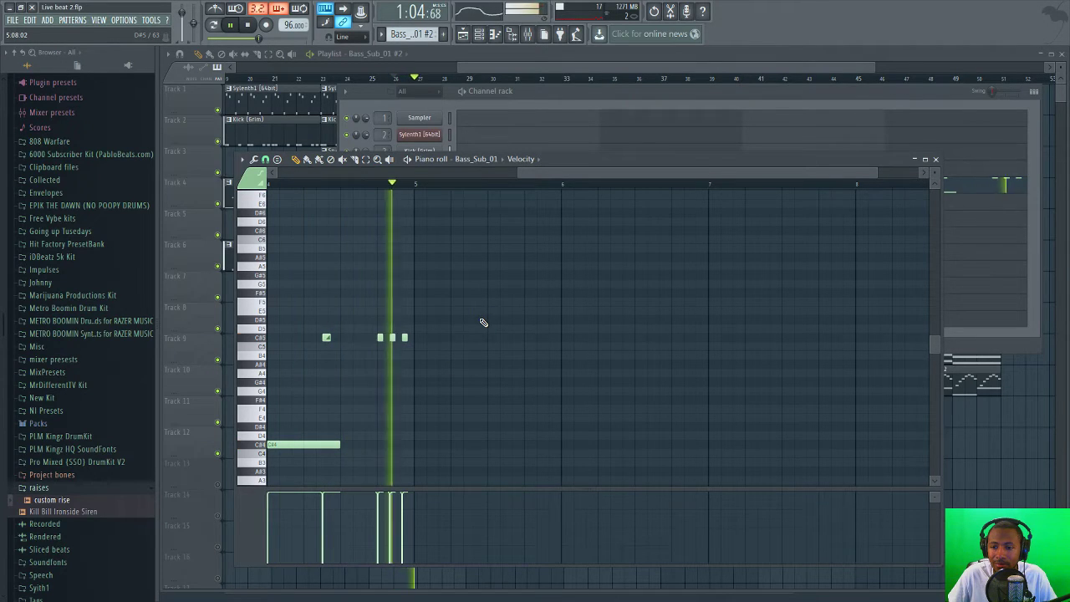
{"action": "key", "text": "space"}
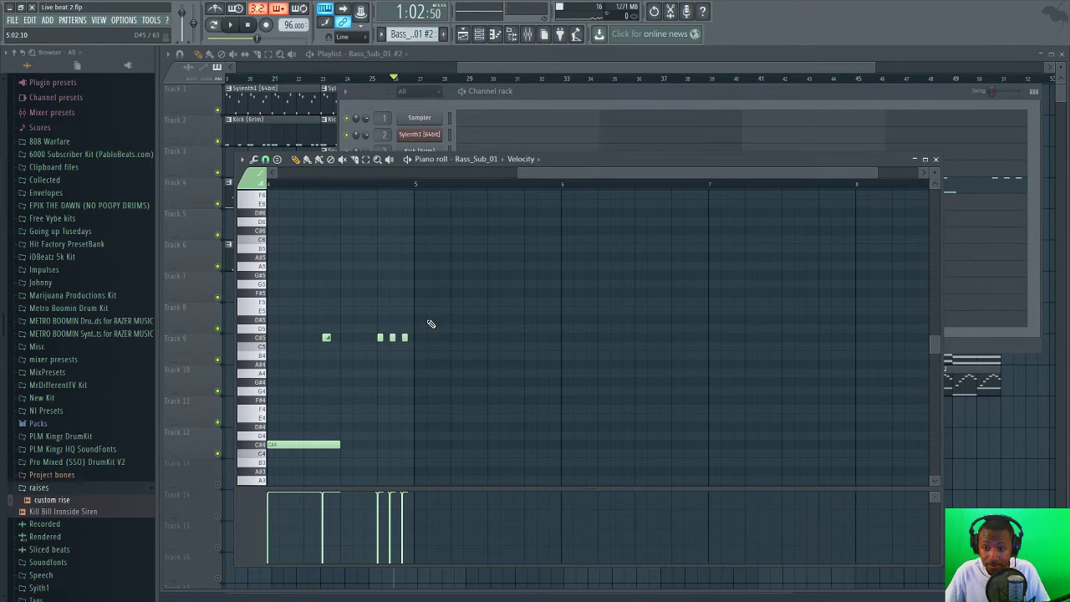
- Apply Quick Legato to the bar 4 notes, delete the extra C#5 note at bar 5, and play back
{"action": "key", "text": "ctrl+l"}
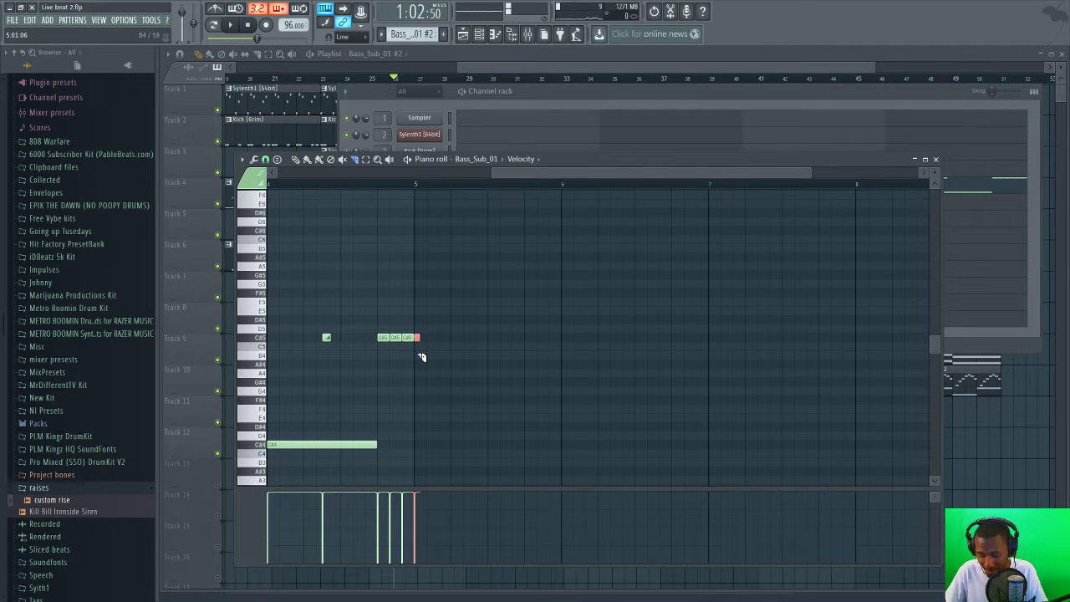
{"action": "right_click", "coordinate": [416, 338]}
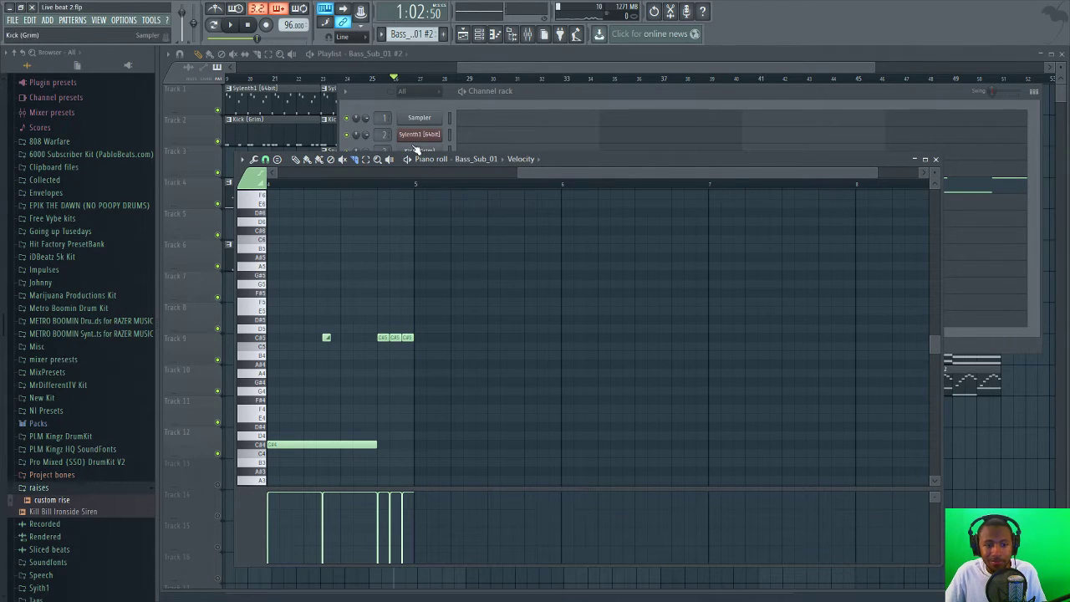
{"action": "key", "text": "space"}
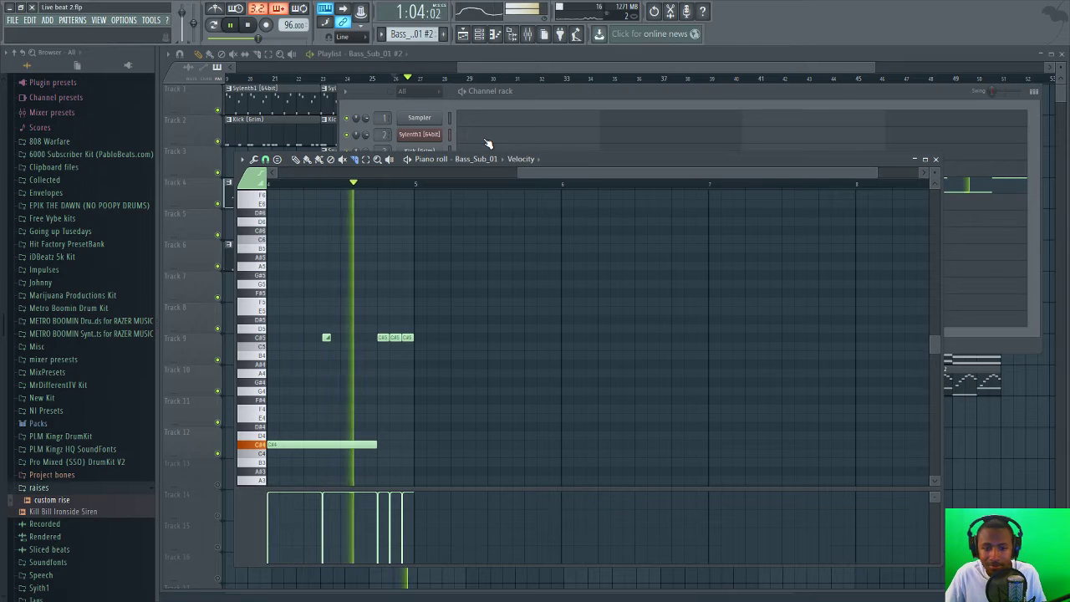
- Shorten the long C#4 note to leave a small gap before the C#5 triplet and play it back
{"action": "key", "text": "space"}
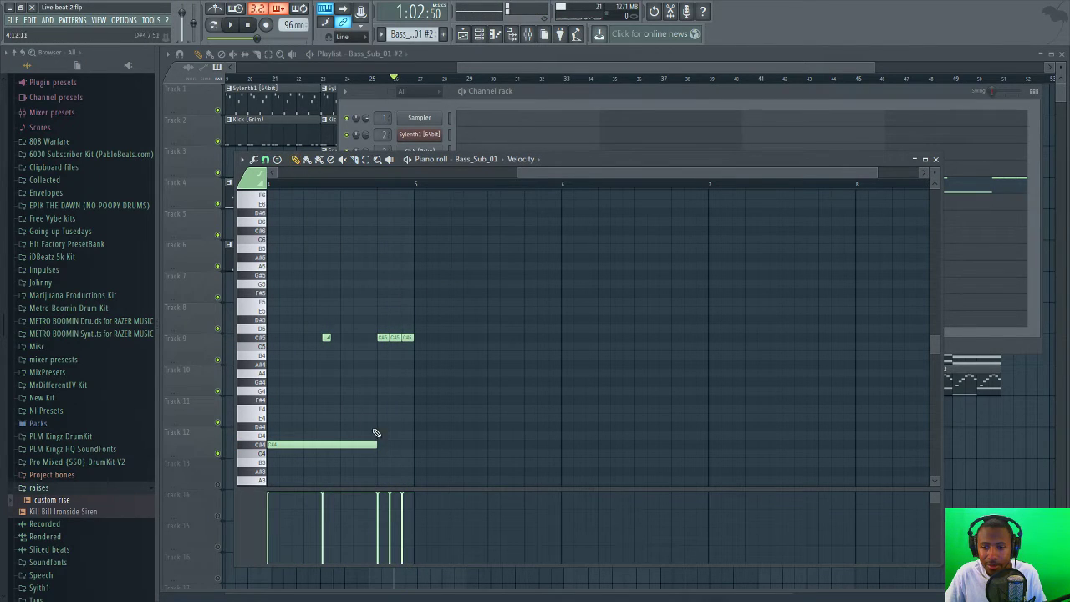
{"action": "key", "text": "space"}
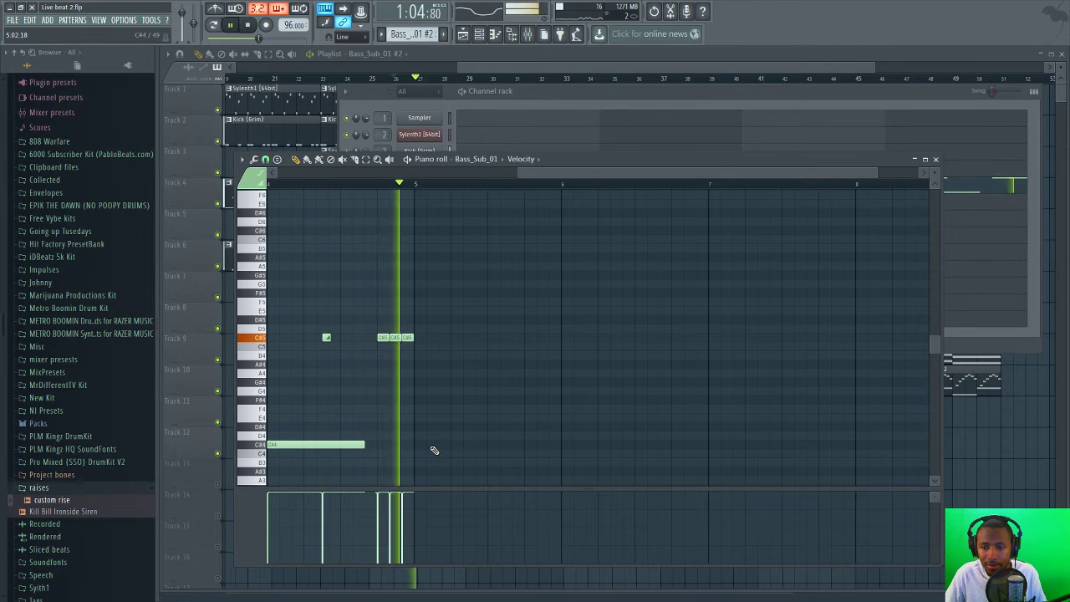
{"action": "key", "text": "space"}
- Transpose the three C#5 triplet notes up one octave to C#6, play them back, and deselect them
{"action": "left_click_drag", "start_coordinate": [421, 322], "coordinate": [374, 353]}
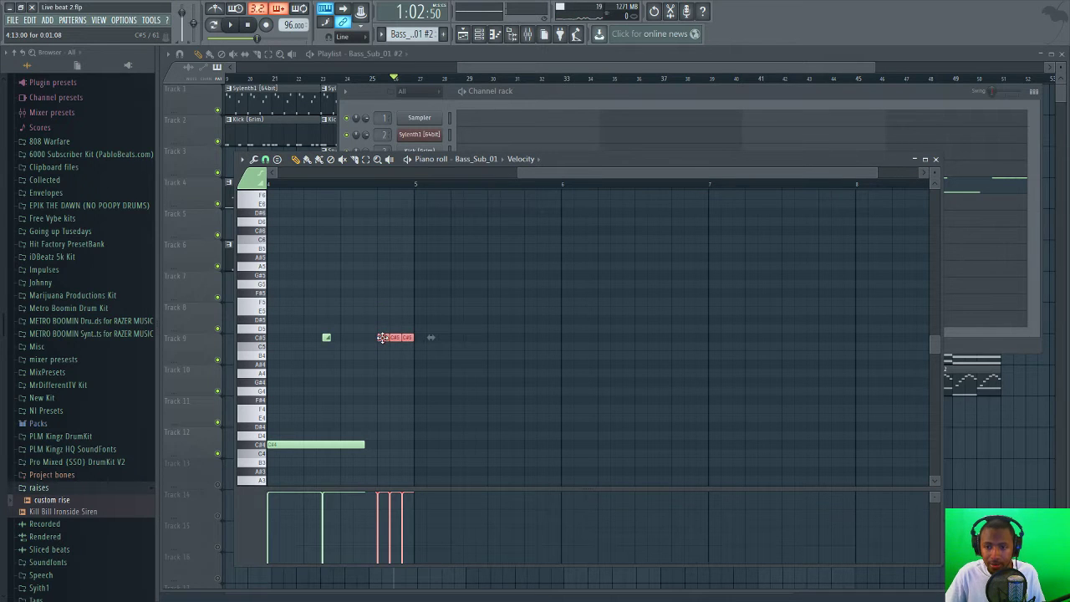
{"action": "key", "text": "ctrl+Up"}
{"action": "key", "text": "space"}
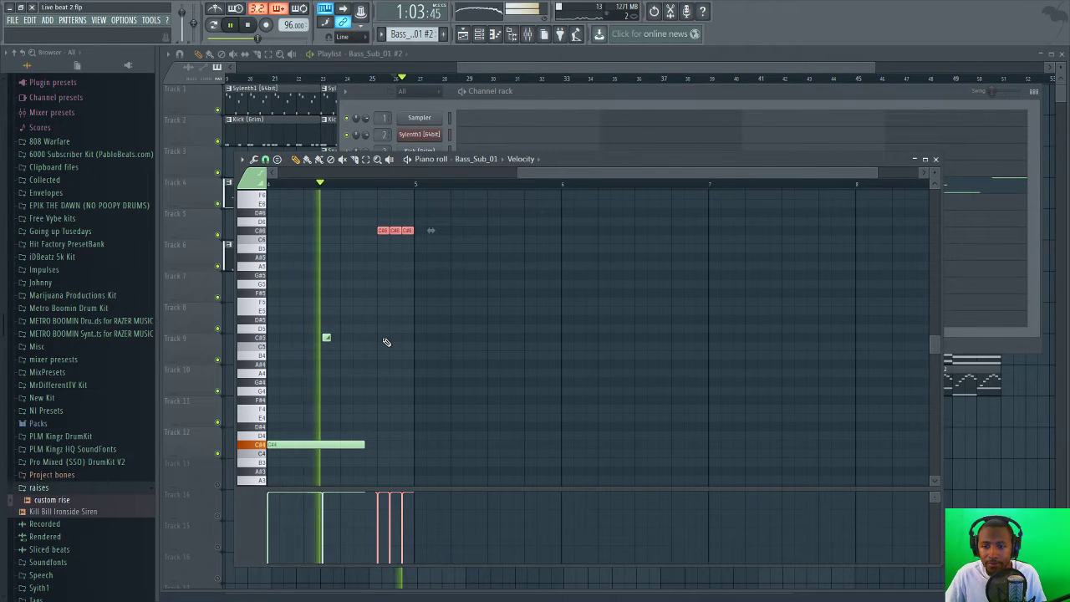
{"action": "key", "text": "space"}
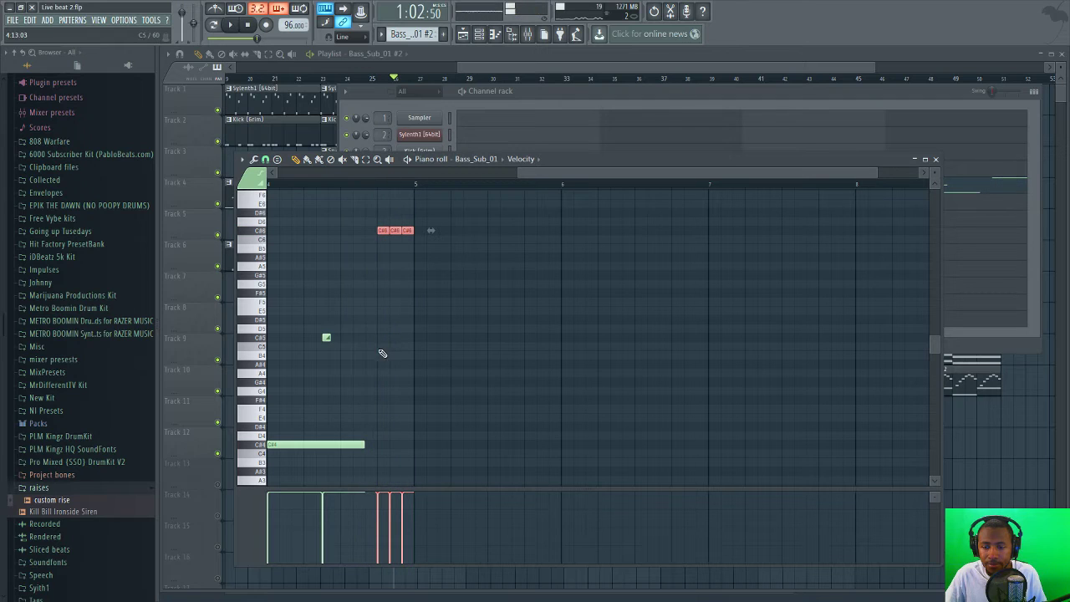
{"action": "key", "text": "ctrl+d"}
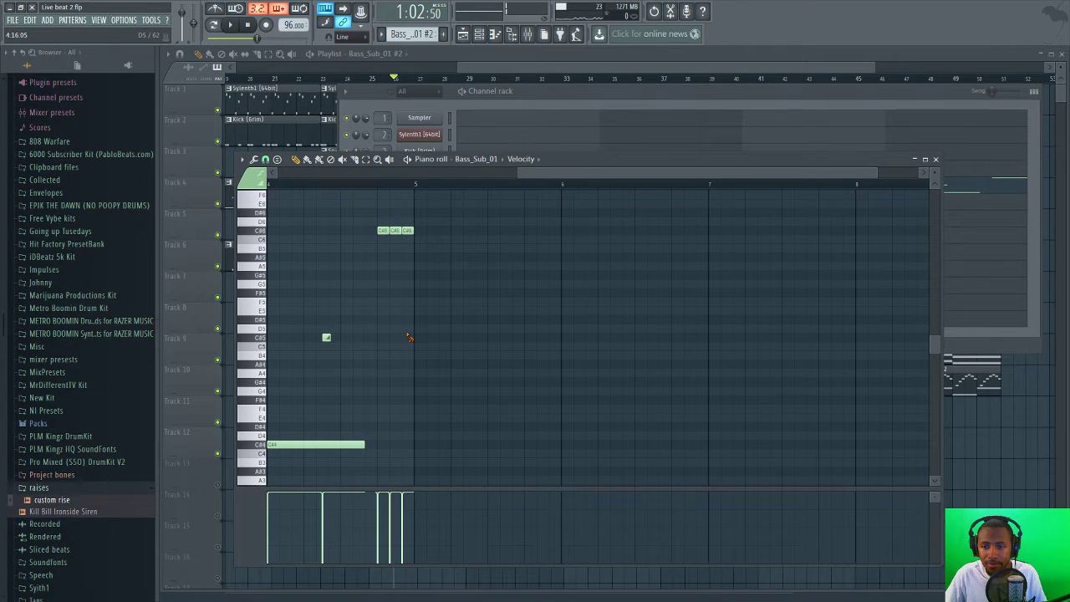
- Replace the three C#6 notes with a single C#6 note at 4:13, 0:01:08 long, undoing the length change made to all notes
{"action": "right_click", "coordinate": [408, 231]}
{"action": "right_click", "coordinate": [394, 231]}
{"action": "right_click", "coordinate": [383, 232]}
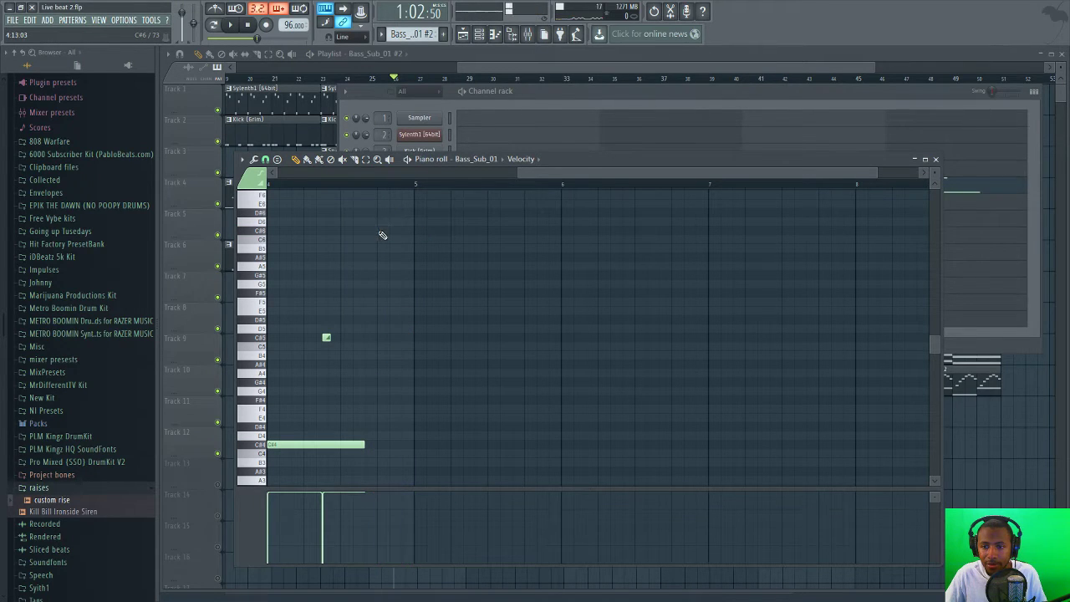
{"action": "left_click", "coordinate": [382, 232]}
{"action": "left_click_drag", "start_coordinate": [477, 231], "coordinate": [388, 232]}
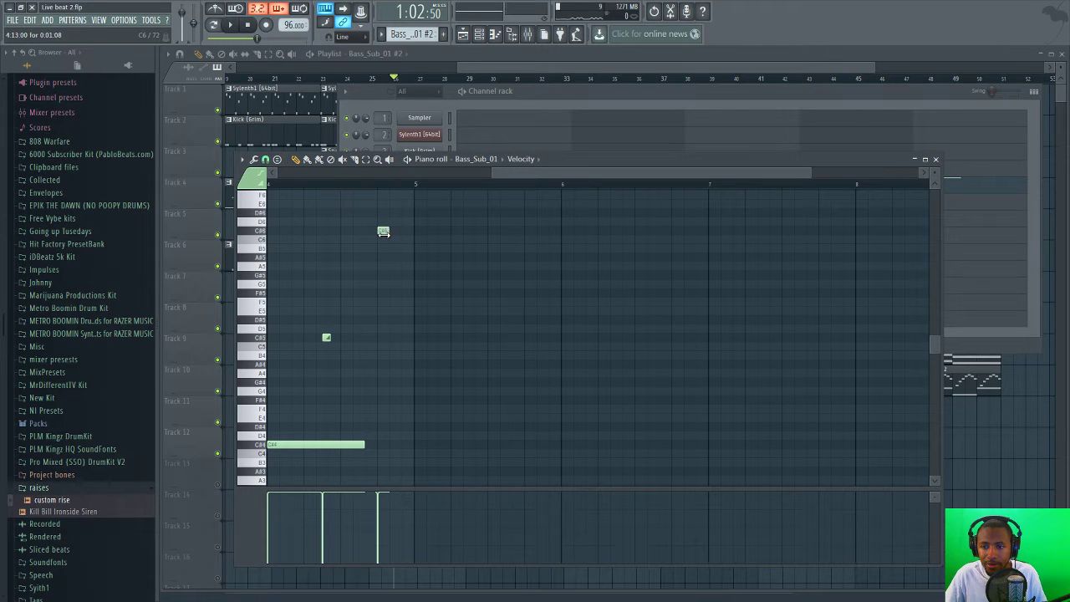
{"action": "key", "text": "shift+d"}
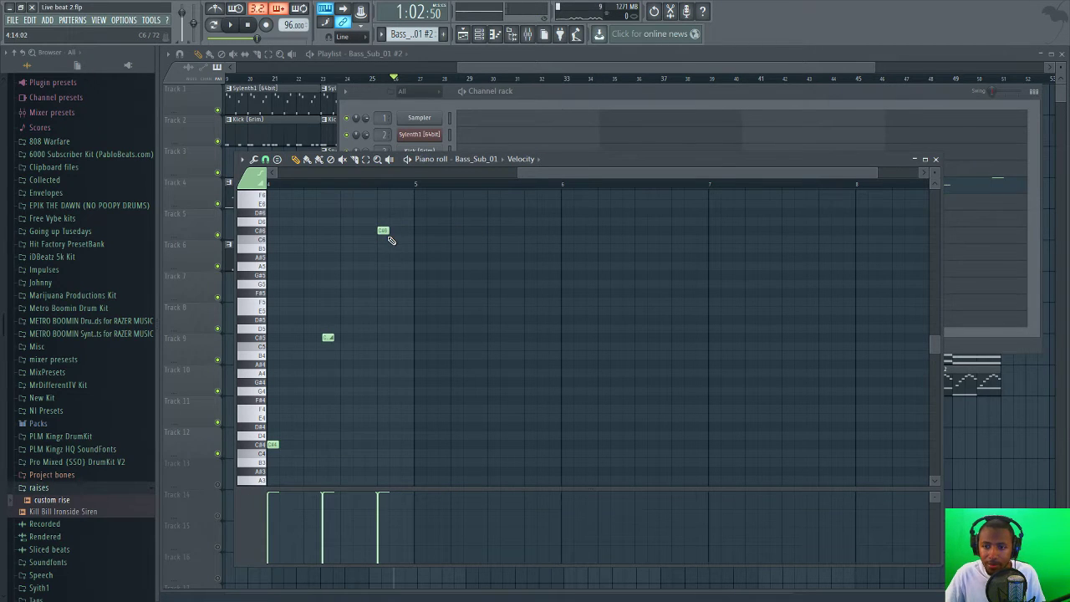
{"action": "key", "text": "ctrl+z"}
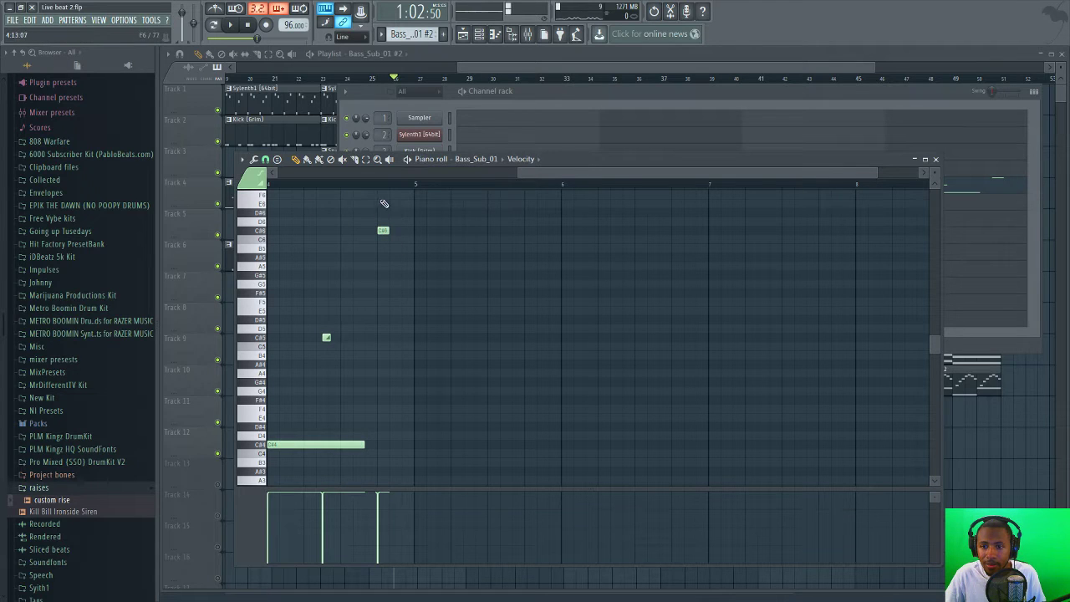
- Set the piano roll snap to 1/6 beat, shorten the C#6 note, add two more short C#6 notes, and play the result
{"action": "left_click", "coordinate": [265, 160]}
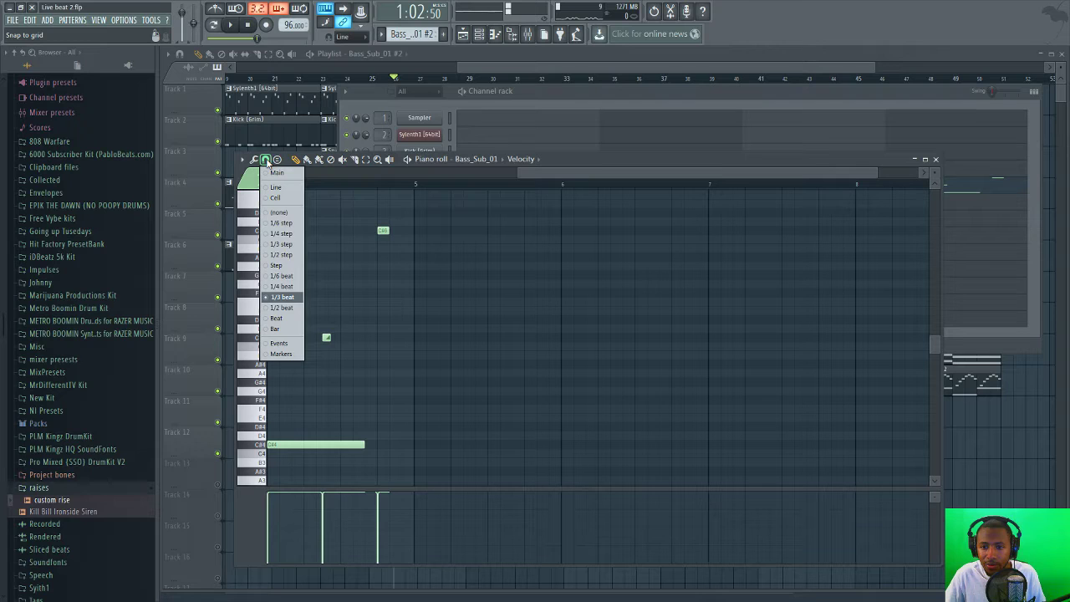
{"action": "left_click", "coordinate": [281, 275]}
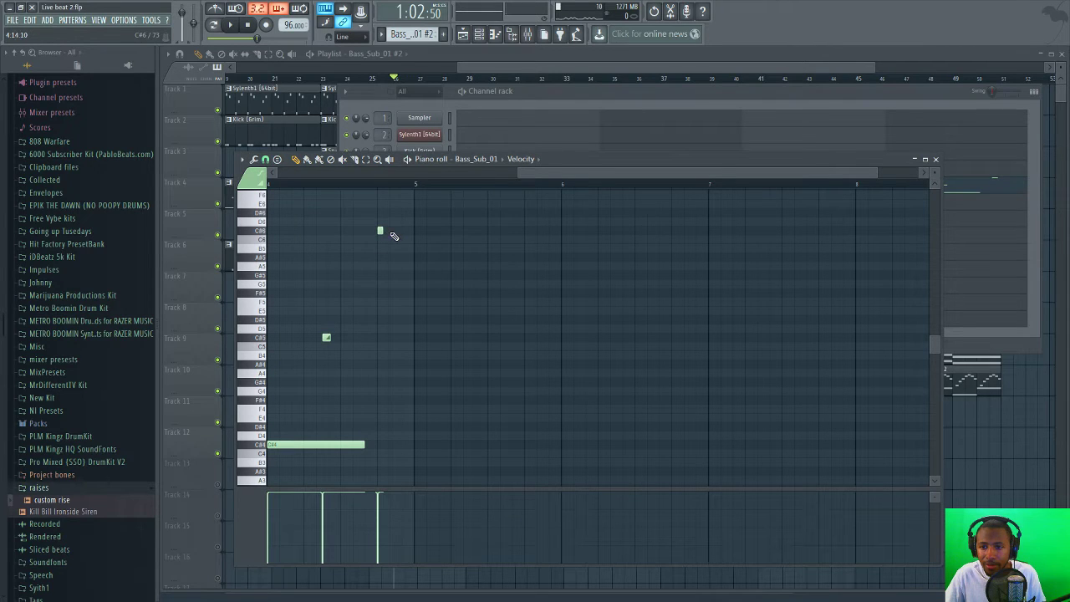
{"action": "left_click", "coordinate": [393, 231]}
{"action": "left_click", "coordinate": [405, 231]}
{"action": "key", "text": "space"}
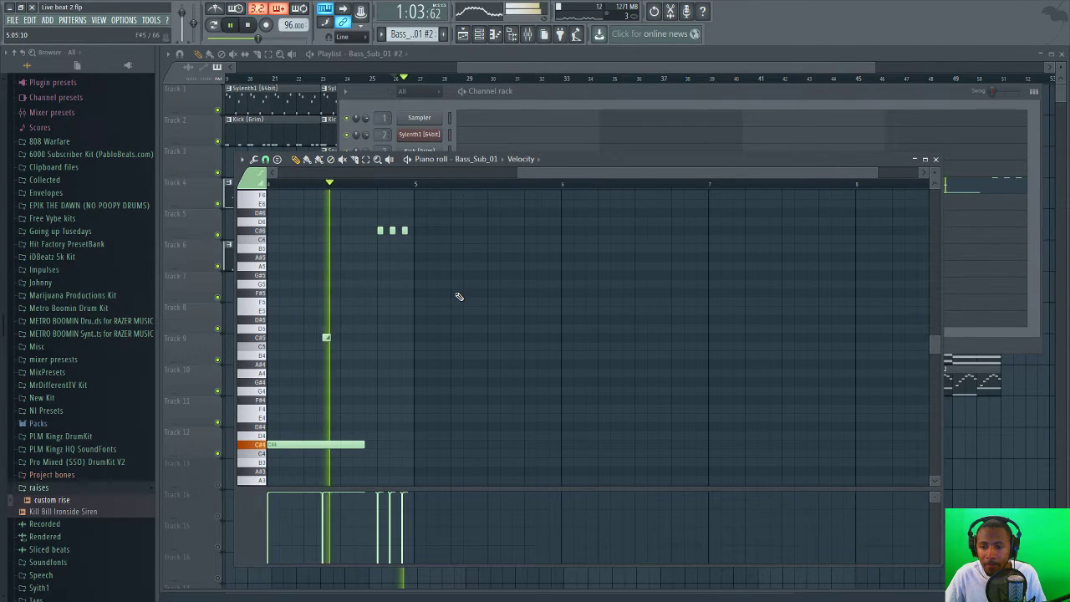
- Extend the C#4 note to the start of the triplet and lengthen the three C#6 notes until they join, auditioning the changes
{"action": "key", "text": "space"}
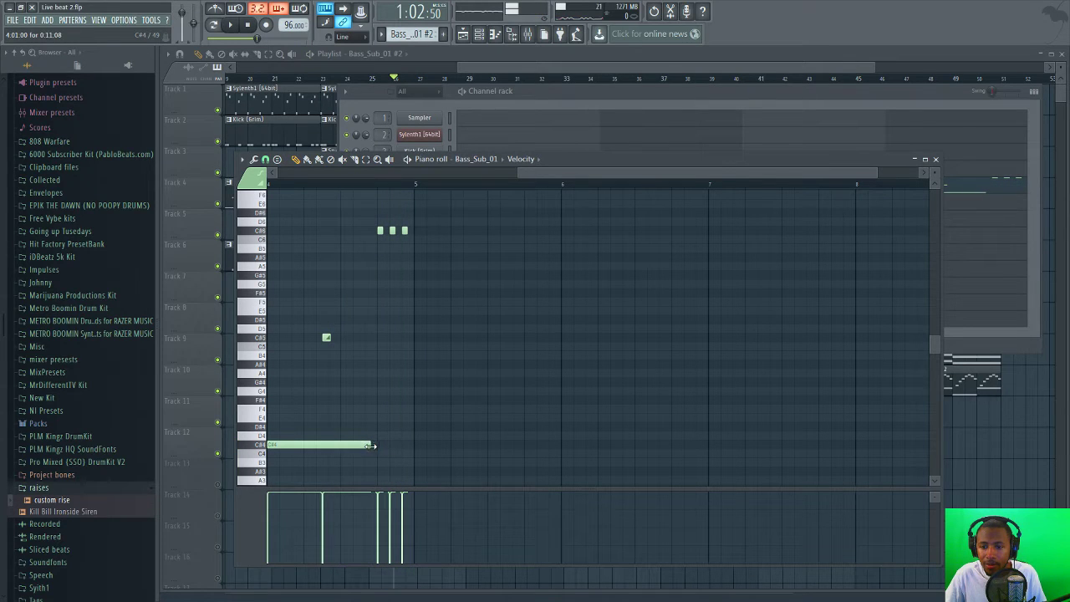
{"action": "key", "text": "space"}
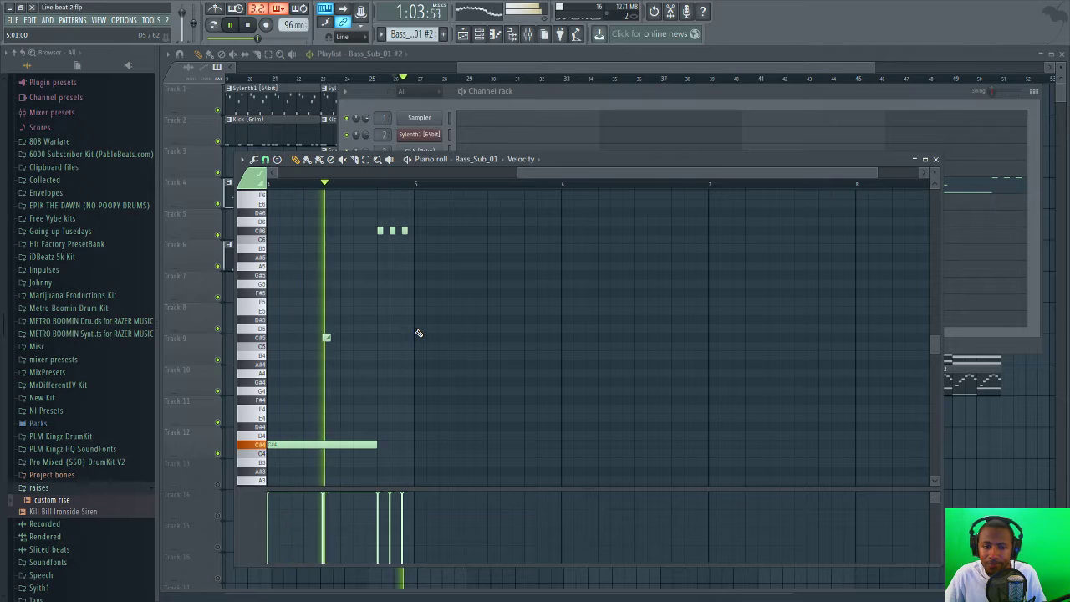
{"action": "key", "text": "space"}
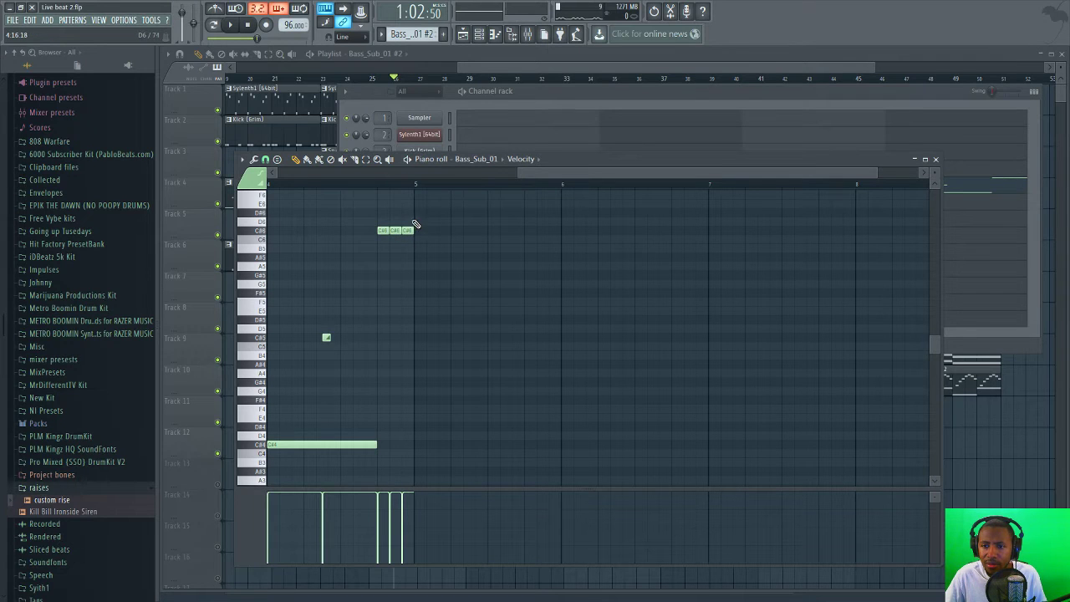
{"action": "key", "text": "space"}
- Return to the playlist, replay the transition from bar 26, and reopen the Bass_Sub_01 #2 clip in the piano roll
{"action": "left_click", "coordinate": [494, 92]}
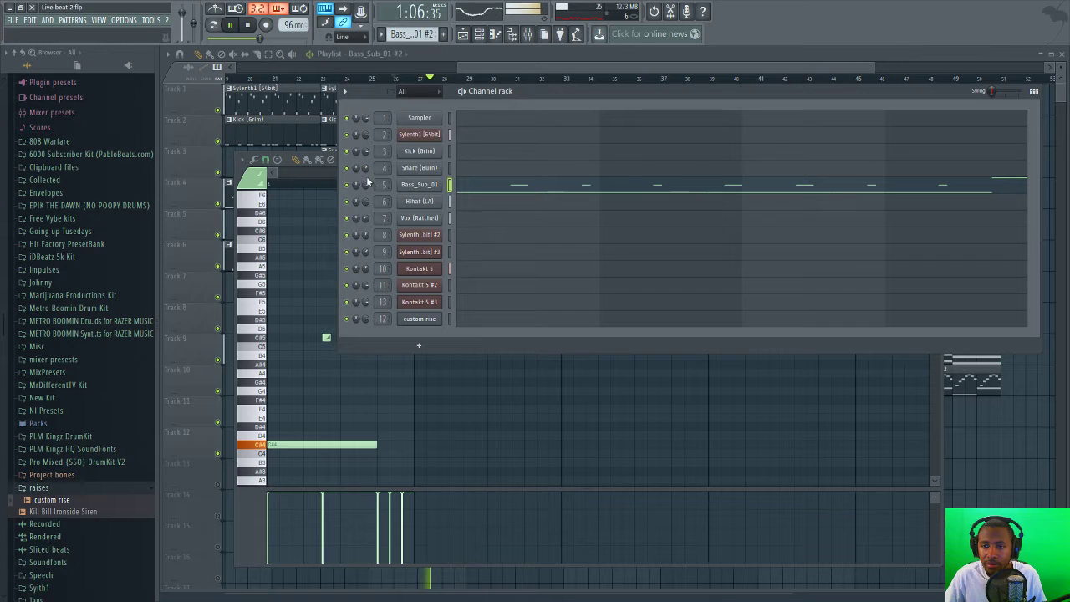
{"action": "left_click", "coordinate": [489, 67]}
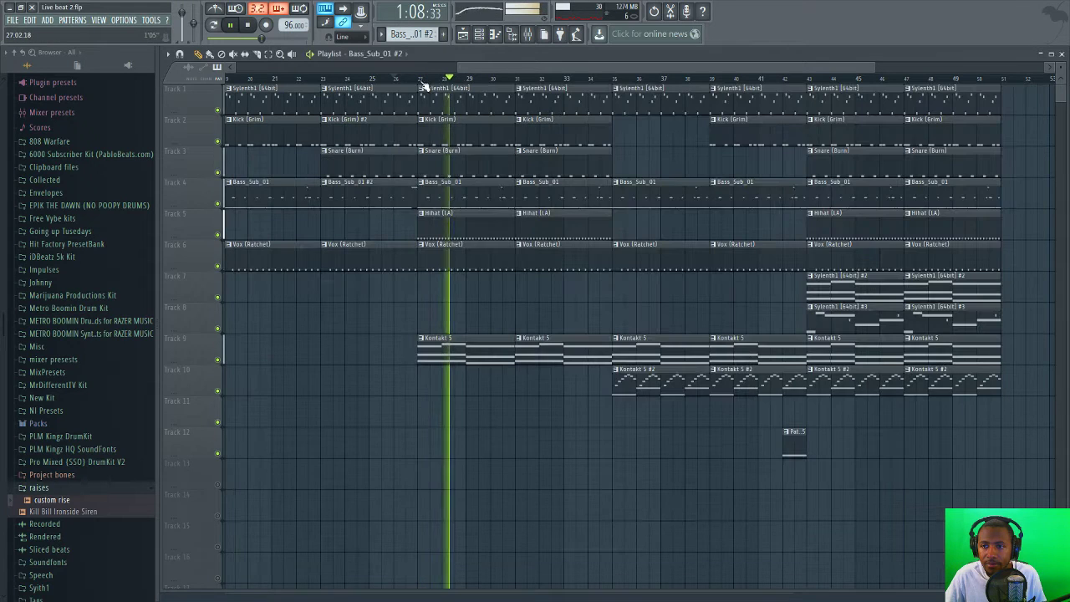
{"action": "left_click", "coordinate": [391, 80]}
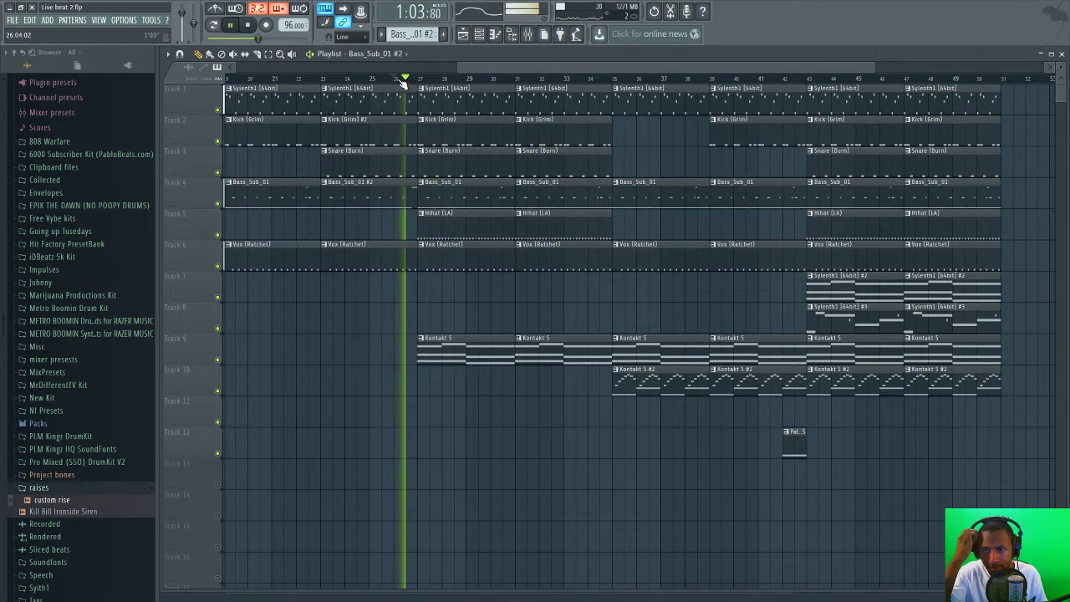
{"action": "key", "text": "space"}
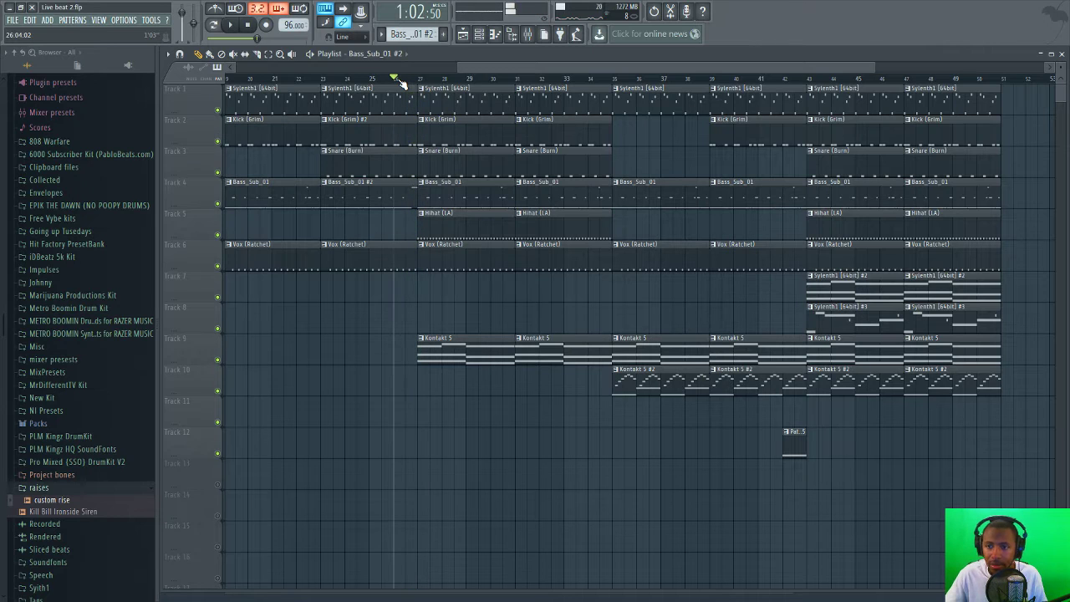
{"action": "double_click", "coordinate": [411, 204]}
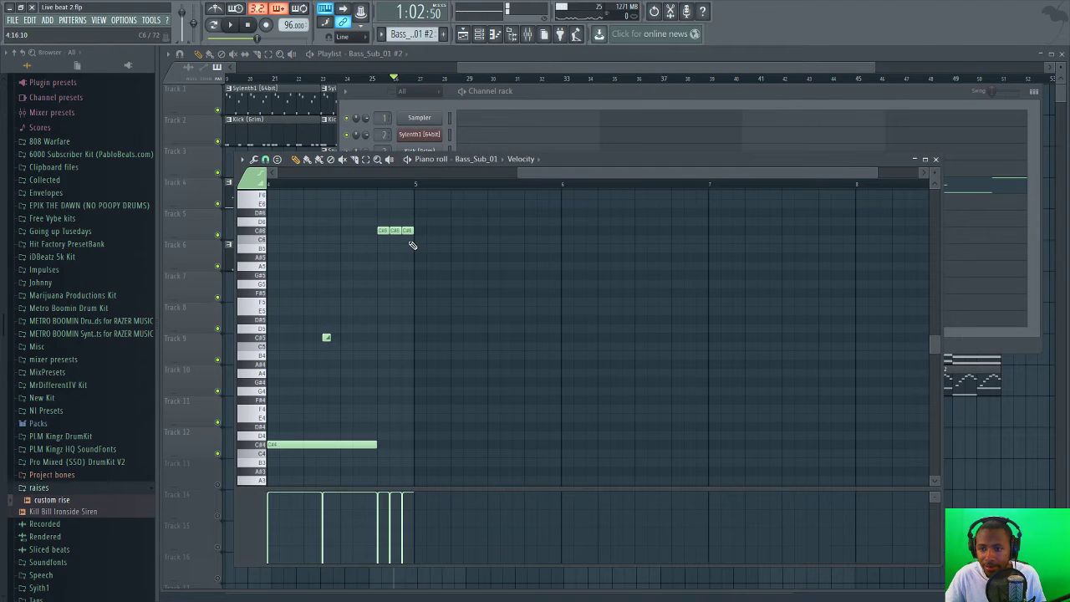
- Return to the playlist, place the original Bass_Sub_01 pattern on Track 4 at bar 23, and play the transition into bar 27
{"action": "left_click", "coordinate": [574, 67]}
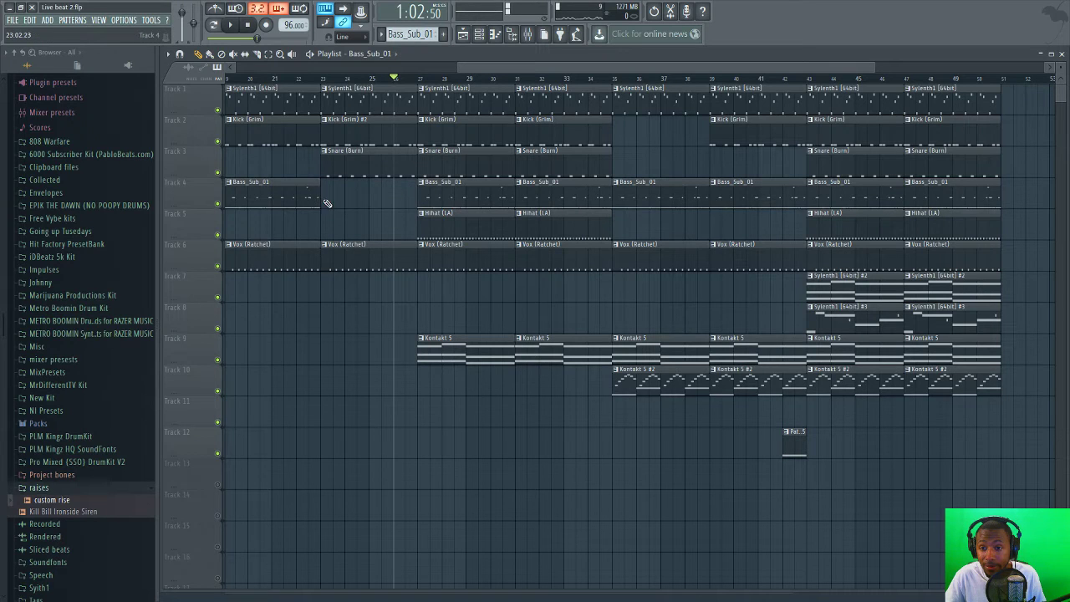
{"action": "left_click", "coordinate": [330, 201]}
{"action": "key", "text": "space"}
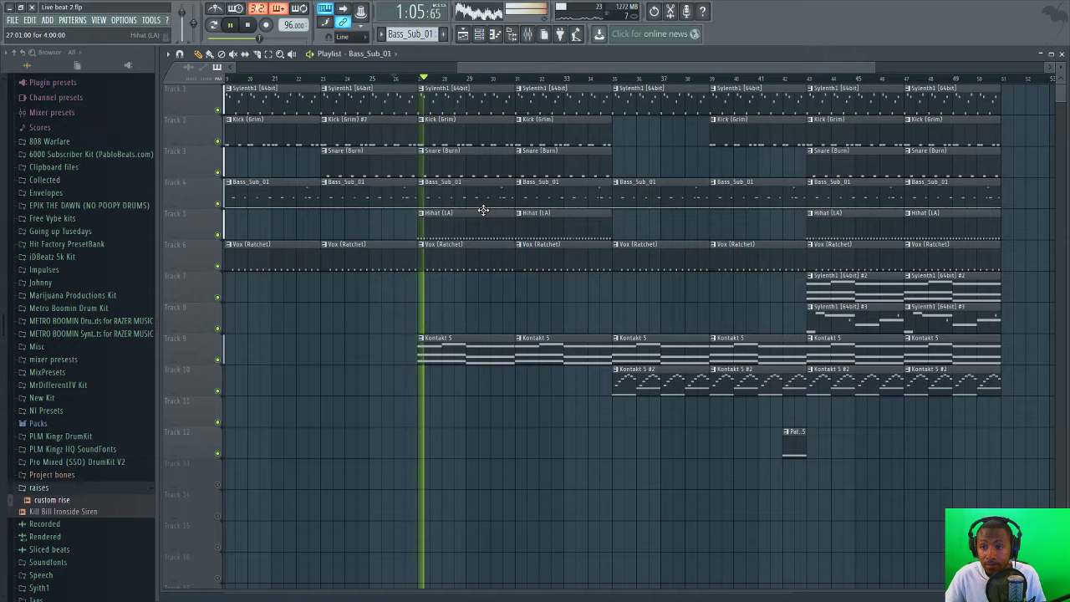
{"action": "left_click_drag", "start_coordinate": [457, 67], "coordinate": [351, 70]}
{"action": "key", "text": "space"}
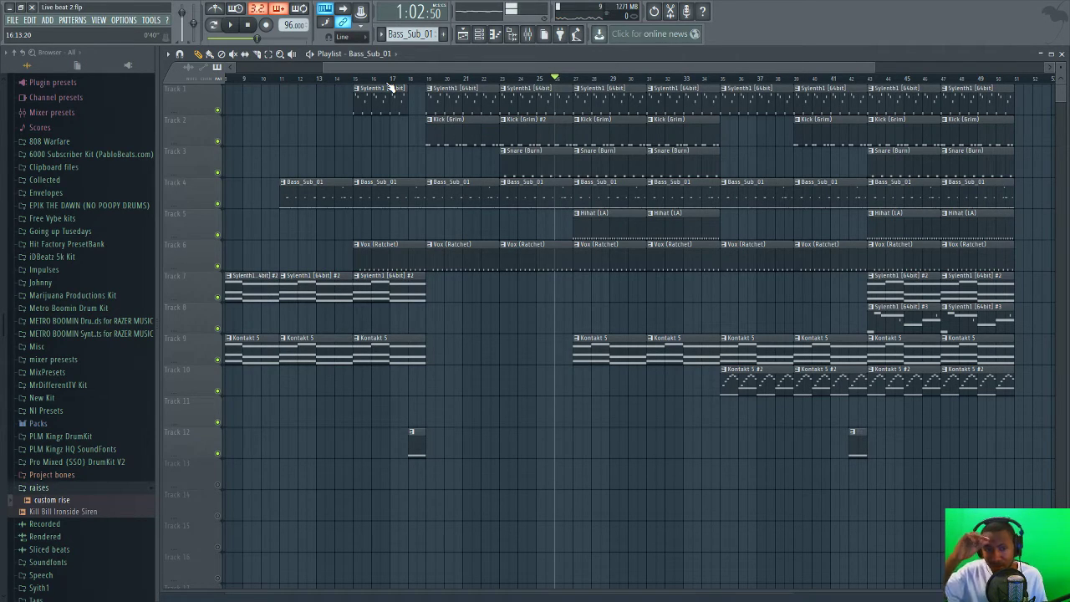
- Load the Glitch2 effect into the first slot of the Master mixer track
{"action": "left_click", "coordinate": [529, 35]}
{"action": "left_click", "coordinate": [230, 281]}
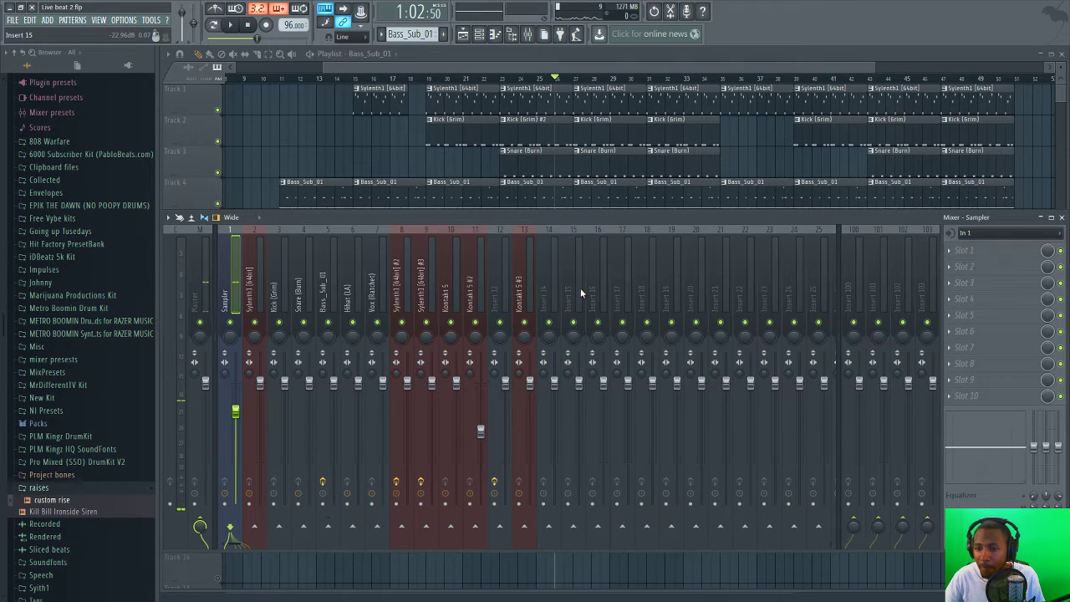
{"action": "left_click", "coordinate": [200, 300]}
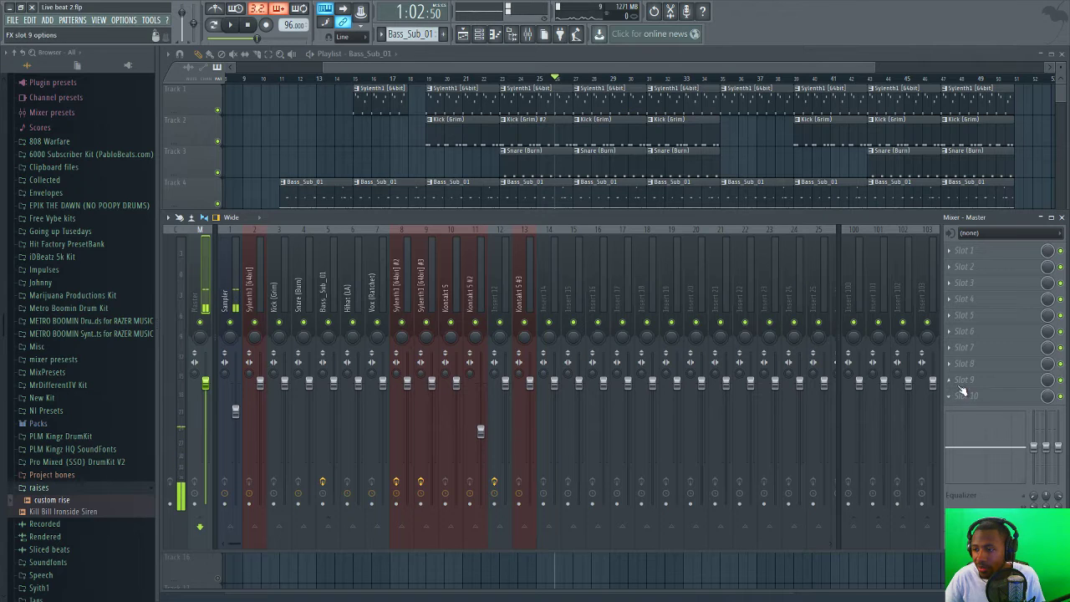
{"action": "left_click", "coordinate": [959, 255]}
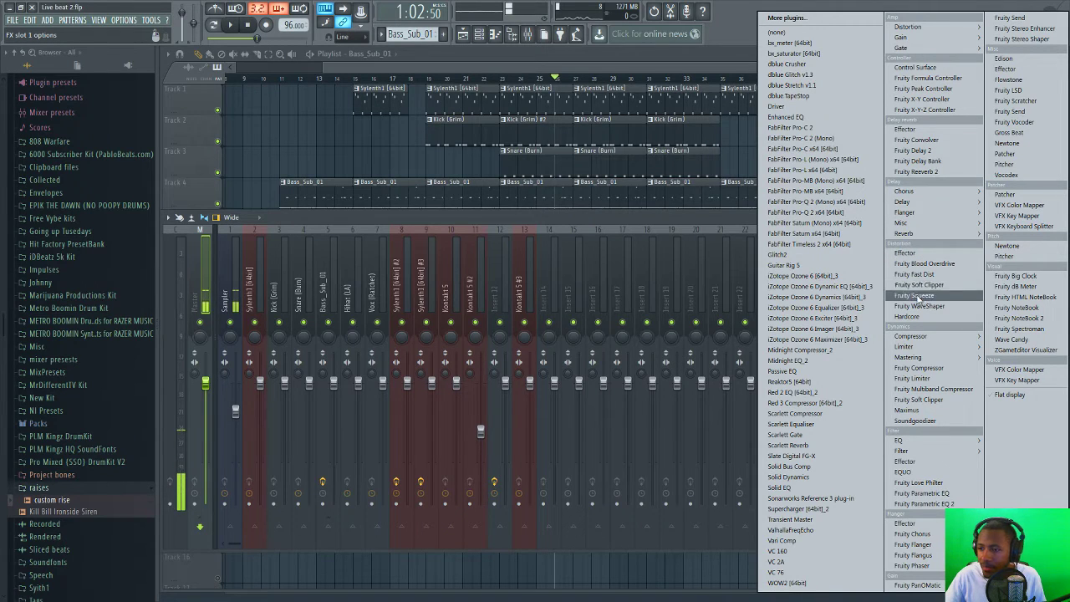
{"action": "left_click", "coordinate": [813, 257]}
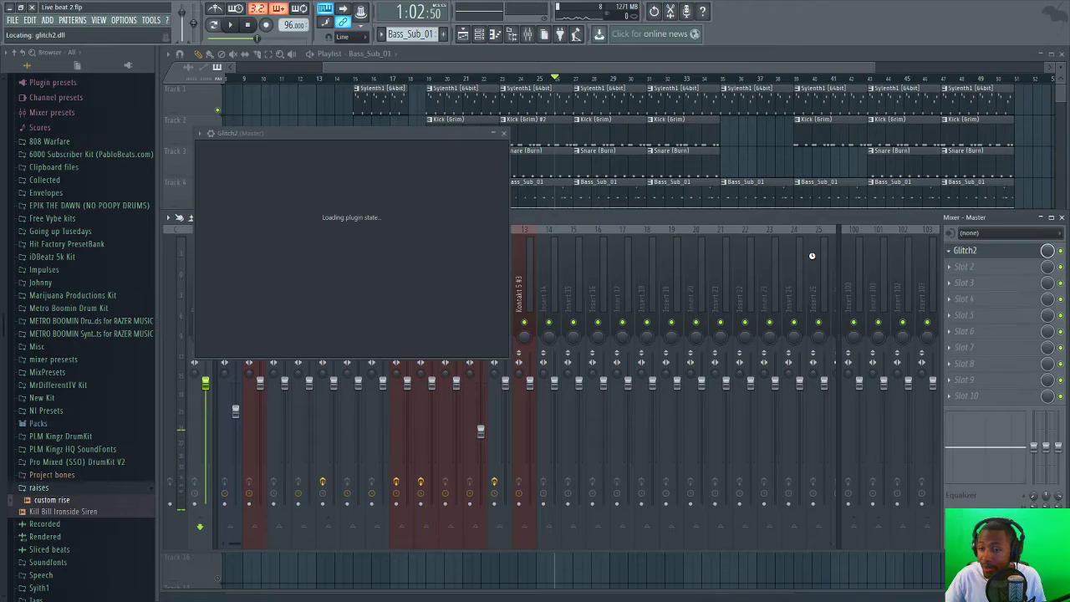
{"action": "left_click_drag", "start_coordinate": [304, 229], "coordinate": [543, 226]}
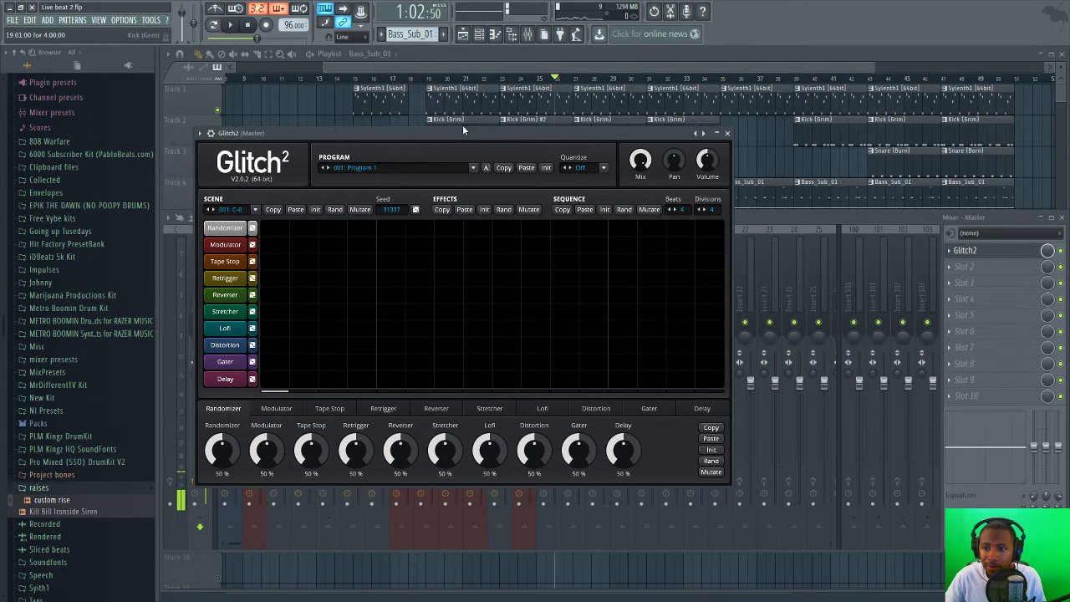
- Add a Tape Stop block over the last quarter of the Glitch2 sequence, set Slow Down to 1/4, and audition it
{"action": "left_click_drag", "start_coordinate": [462, 131], "coordinate": [487, 153]}
{"action": "key", "text": "space"}
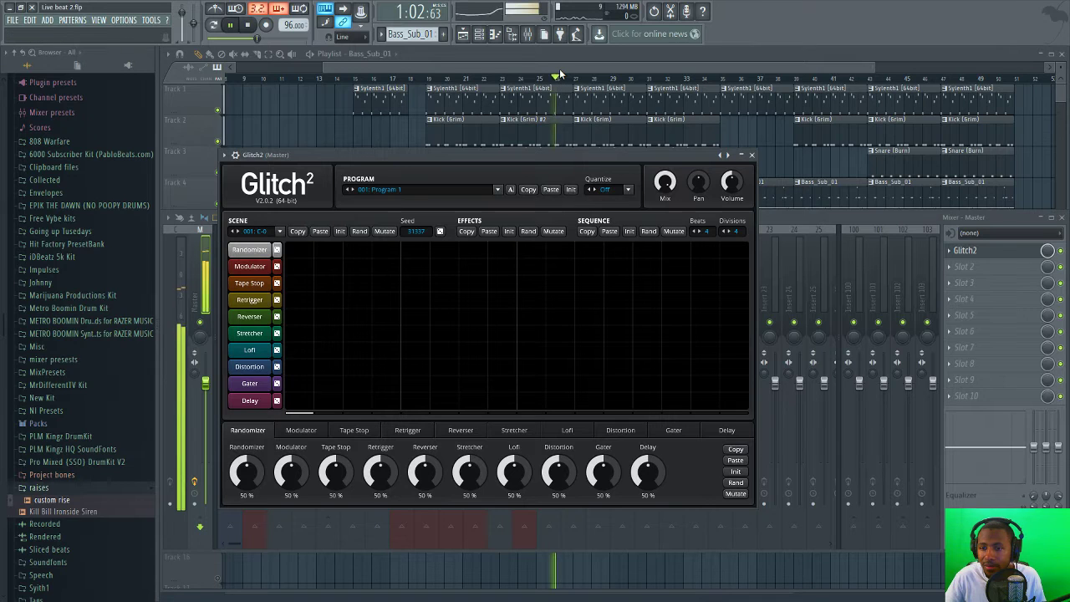
{"action": "key", "text": "space"}
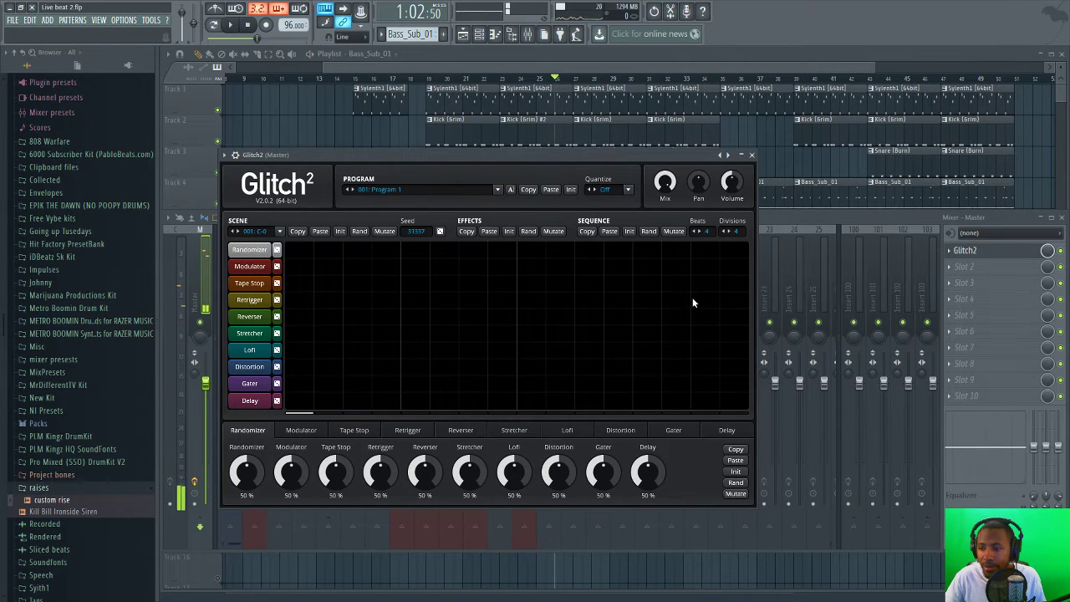
{"action": "left_click_drag", "start_coordinate": [639, 289], "coordinate": [736, 278]}
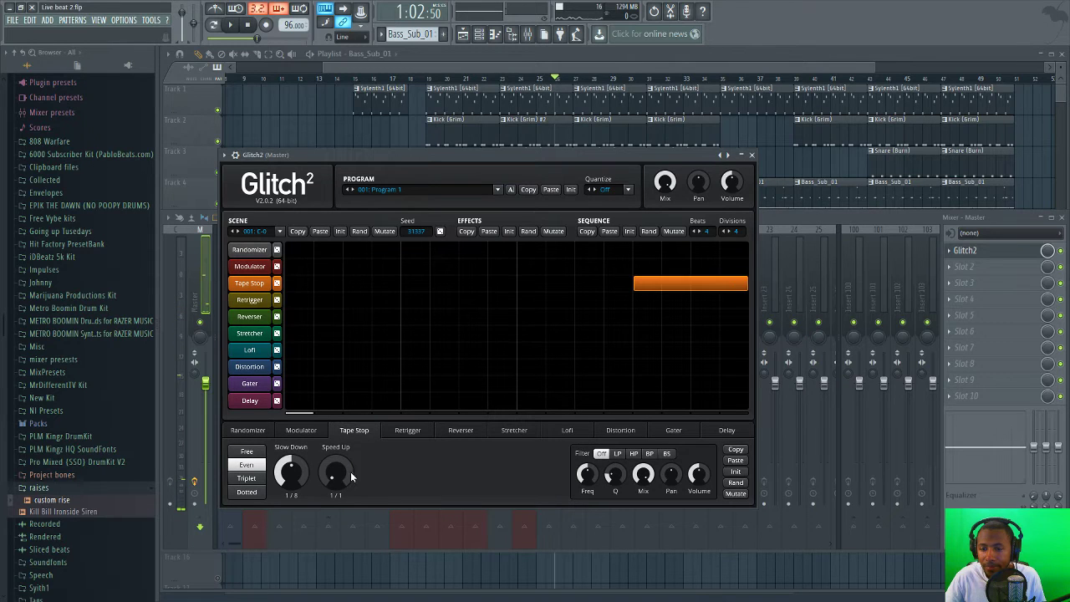
{"action": "key", "text": "space"}
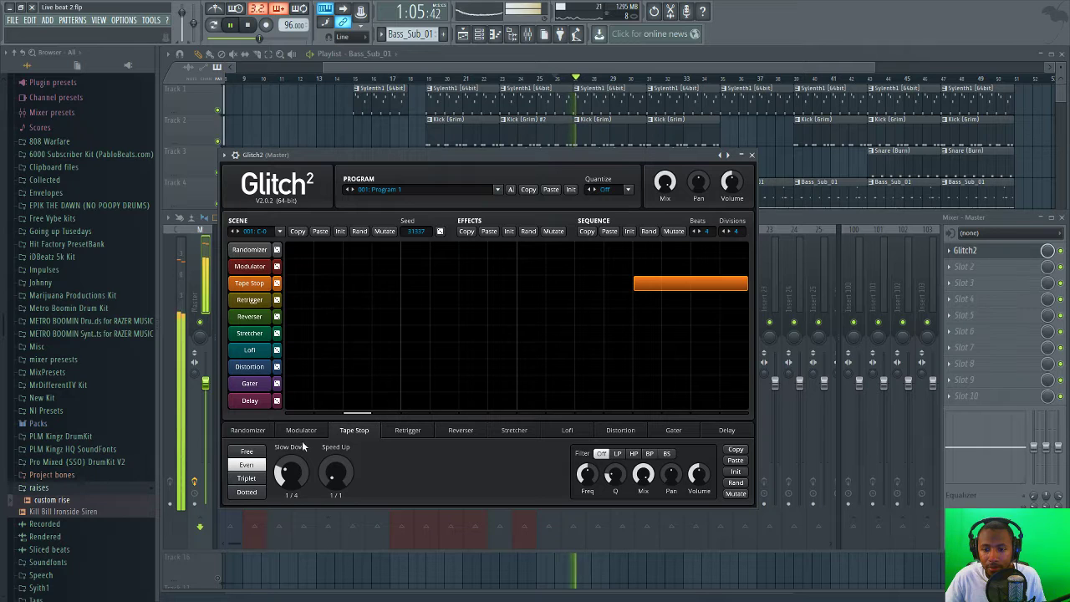
{"action": "left_click", "coordinate": [752, 157]}
{"action": "key", "text": "space"}
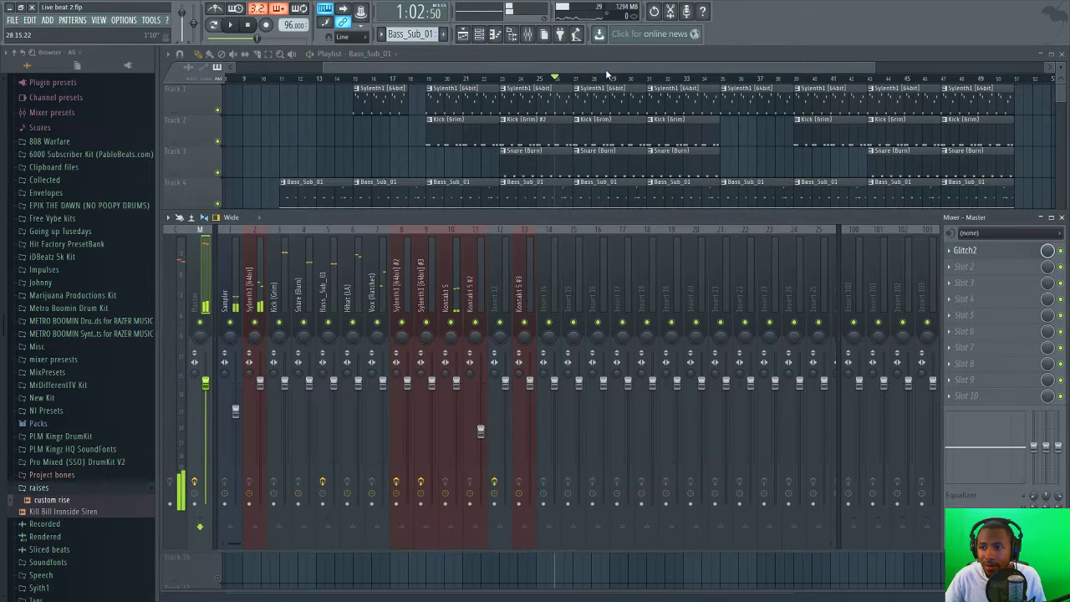
- Create an automation clip for the Glitch2 mix level on the Master track and return to the playlist
{"action": "key", "text": "F9"}
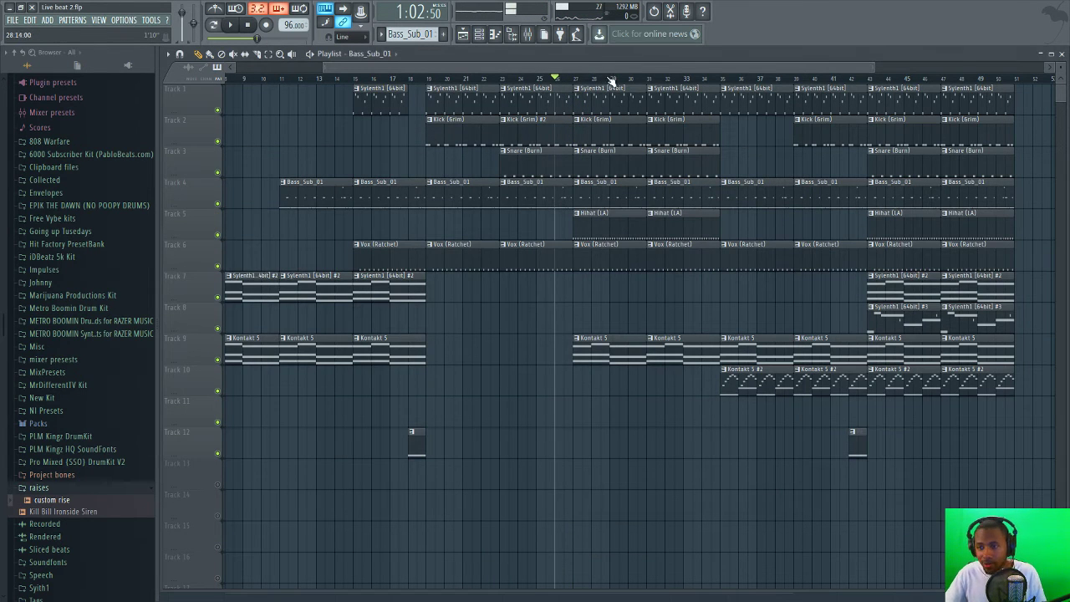
{"action": "left_click", "coordinate": [528, 34]}
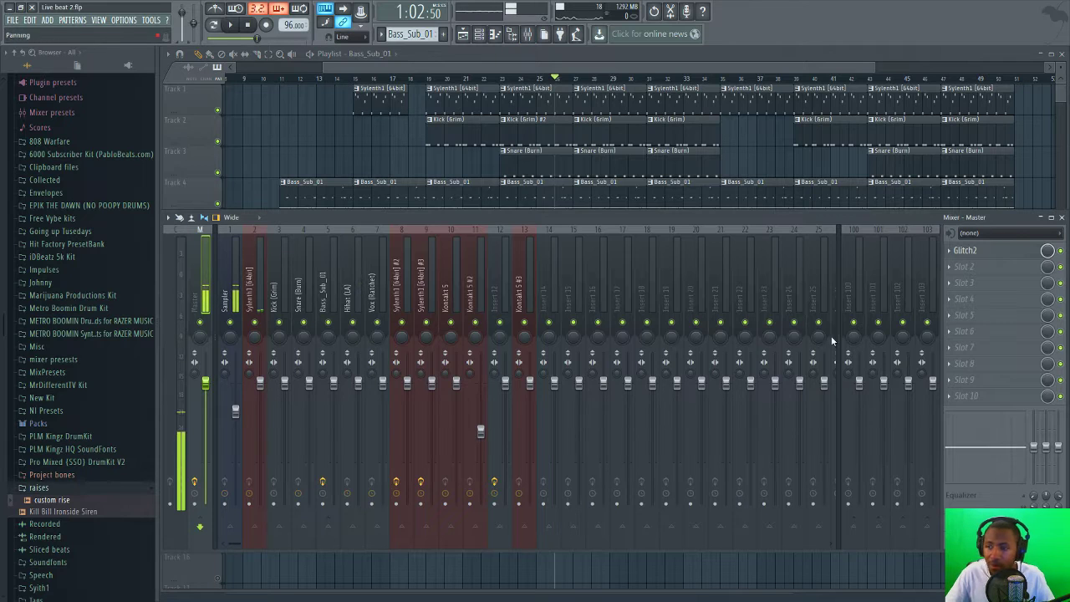
{"action": "right_click", "coordinate": [1050, 252]}
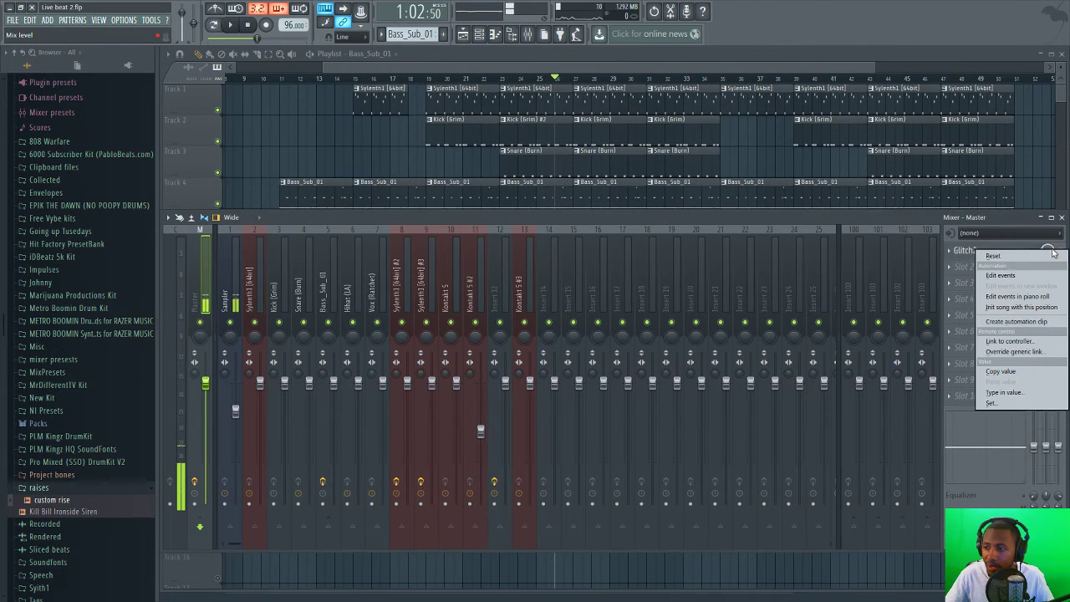
{"action": "left_click", "coordinate": [1016, 322]}
{"action": "key", "text": "F9"}
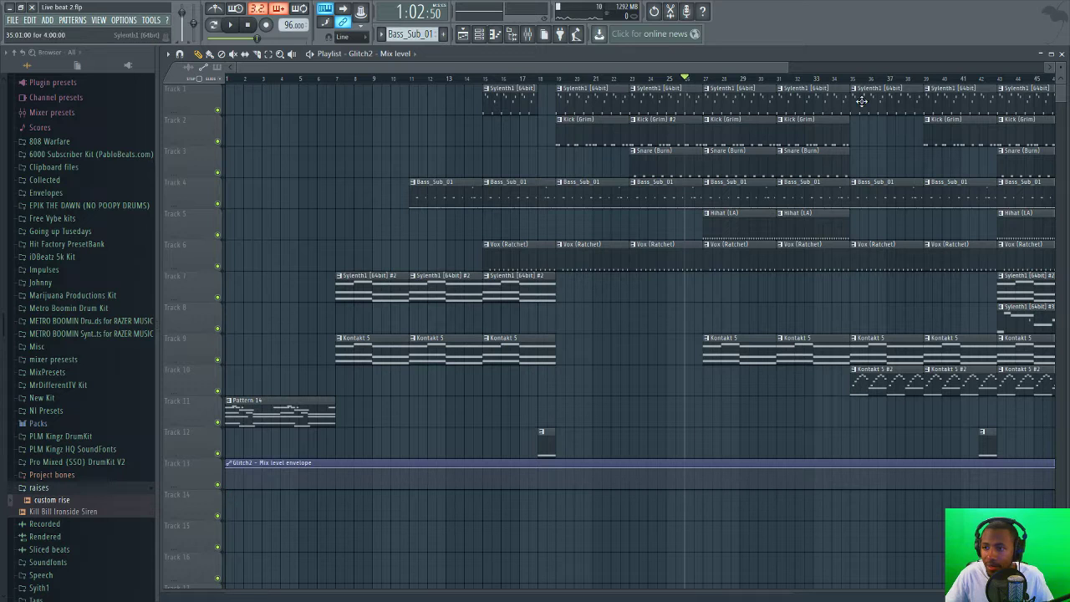
- Shape the Glitch2 mix level envelope into a full-level pulse from the second beat of bar 26 to bar 27
{"action": "left_click_drag", "start_coordinate": [766, 67], "coordinate": [564, 339]}
{"action": "left_click_drag", "start_coordinate": [552, 469], "coordinate": [552, 487]}
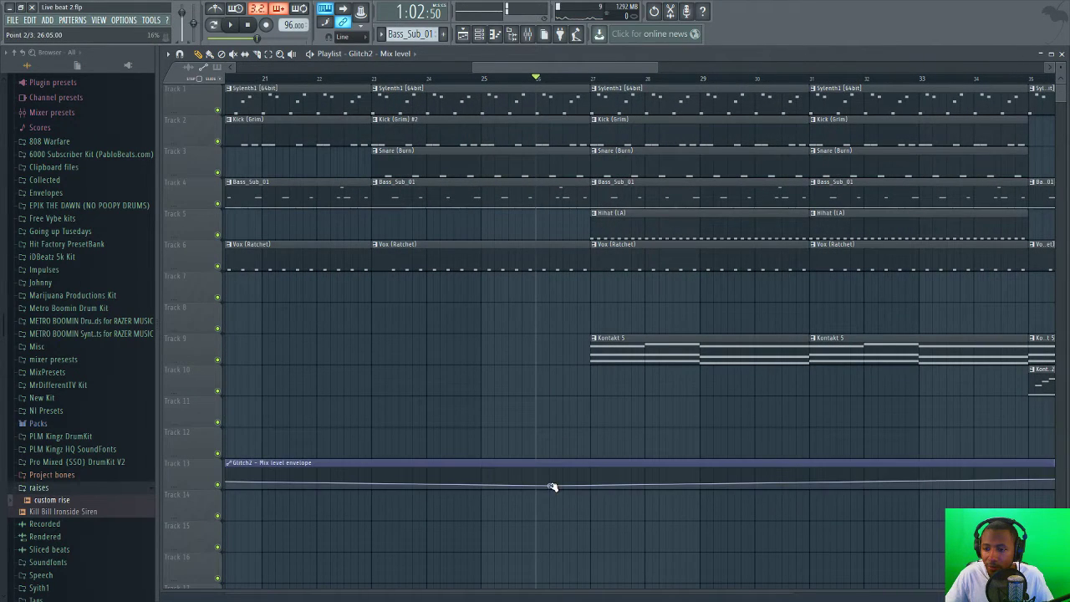
{"action": "right_click", "coordinate": [551, 476]}
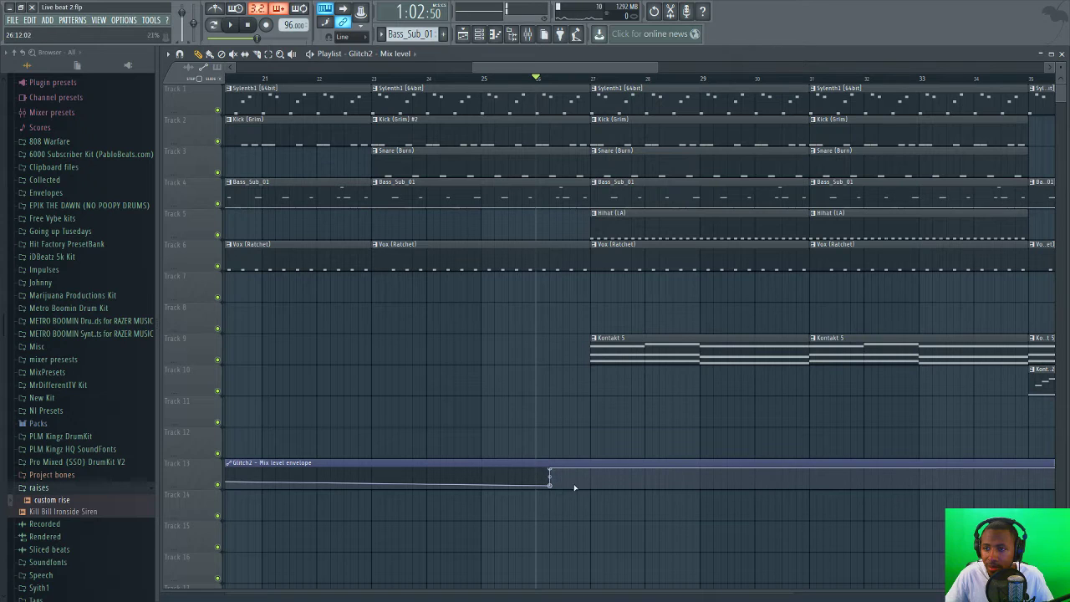
{"action": "left_click_drag", "start_coordinate": [551, 485], "coordinate": [596, 464]}
{"action": "right_click", "coordinate": [592, 488]}
{"action": "right_click", "coordinate": [596, 471]}
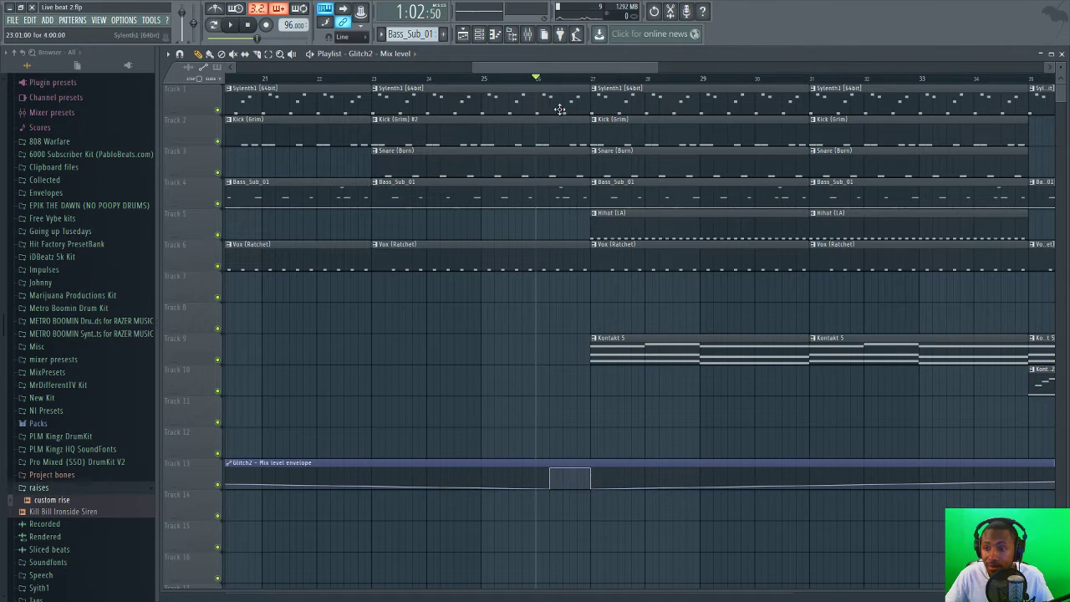
- Lower the starting point of the Glitch2 mix level envelope to zero so it stays flat before the pulse
{"action": "left_click_drag", "start_coordinate": [535, 67], "coordinate": [239, 382]}
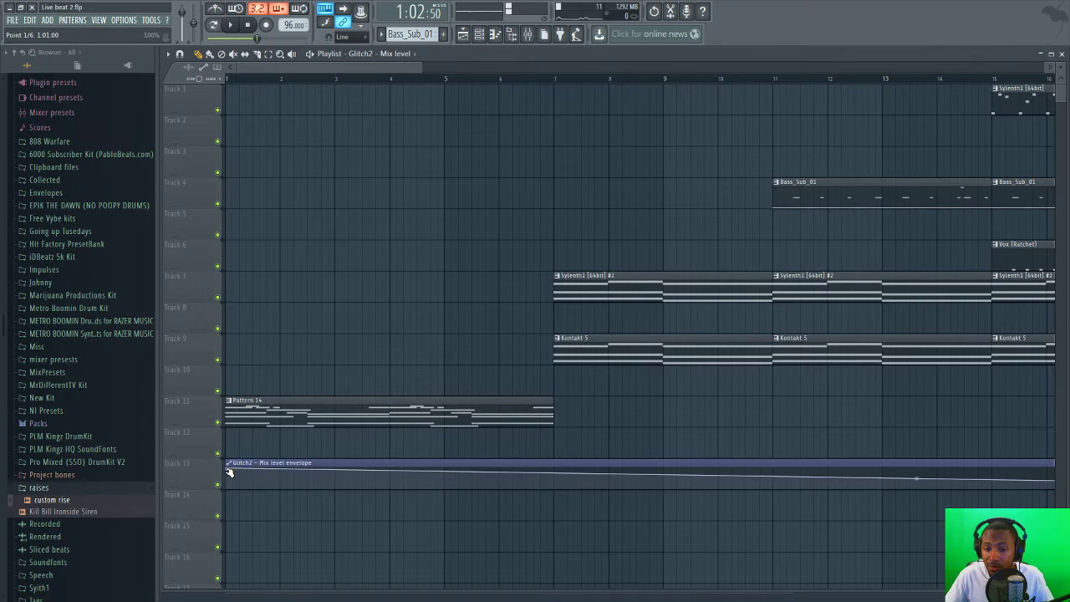
{"action": "left_click_drag", "start_coordinate": [229, 472], "coordinate": [238, 495]}
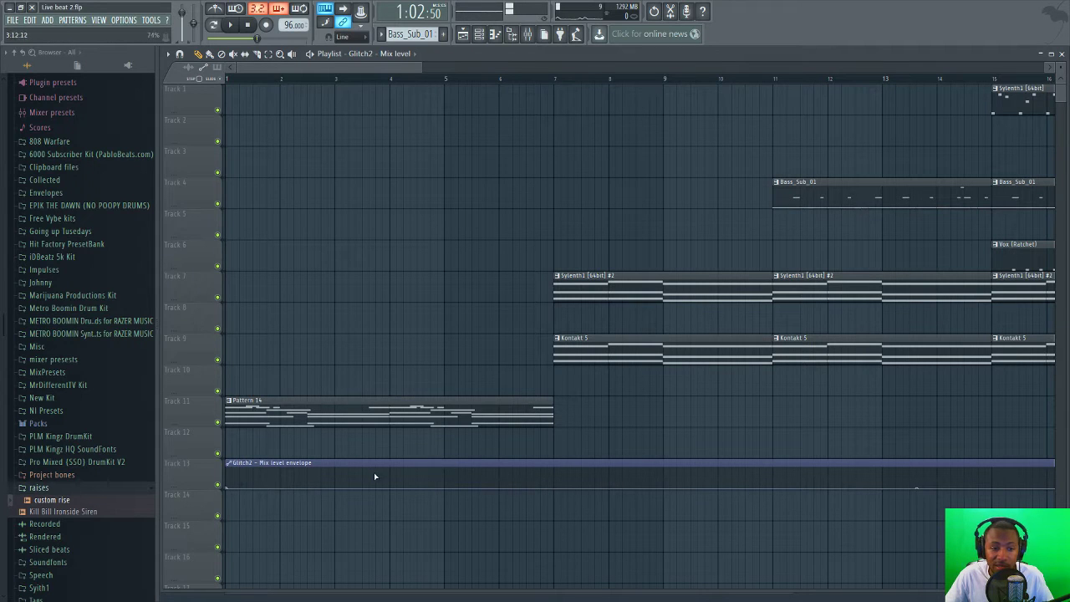
{"action": "left_click_drag", "start_coordinate": [413, 70], "coordinate": [648, 70]}
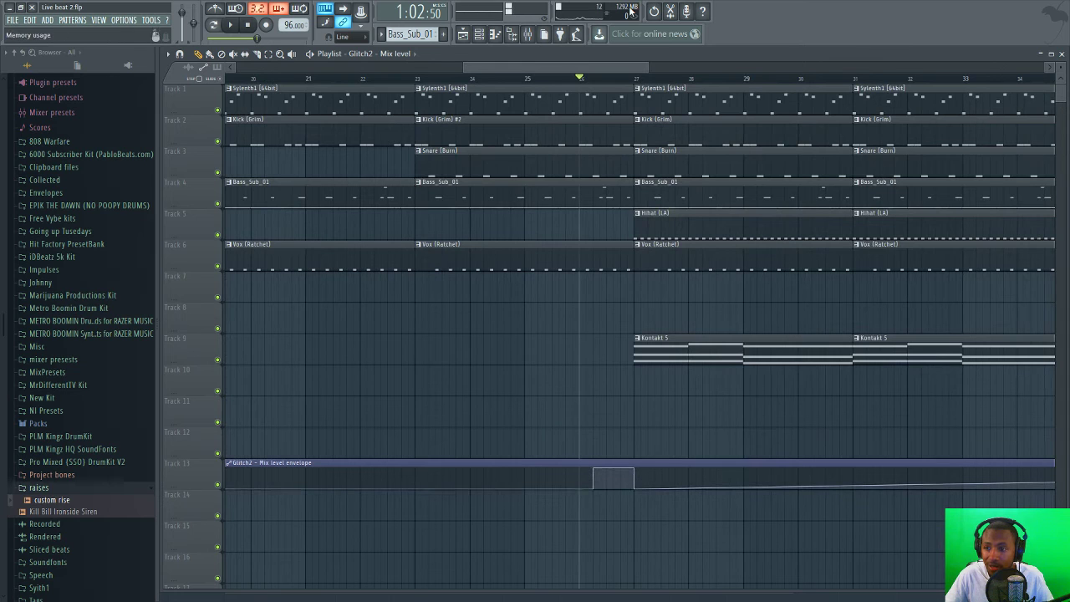
- Set the Master's Glitch2 mix level to 0% and initialize the song with this position
{"action": "left_click", "coordinate": [528, 34]}
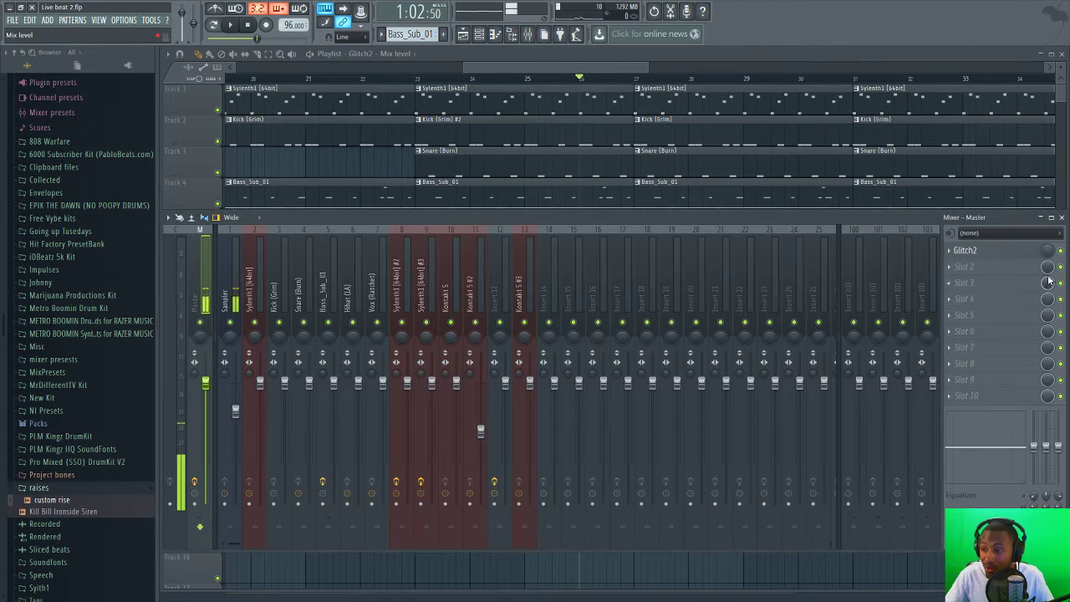
{"action": "left_click_drag", "start_coordinate": [1047, 255], "coordinate": [1048, 255]}
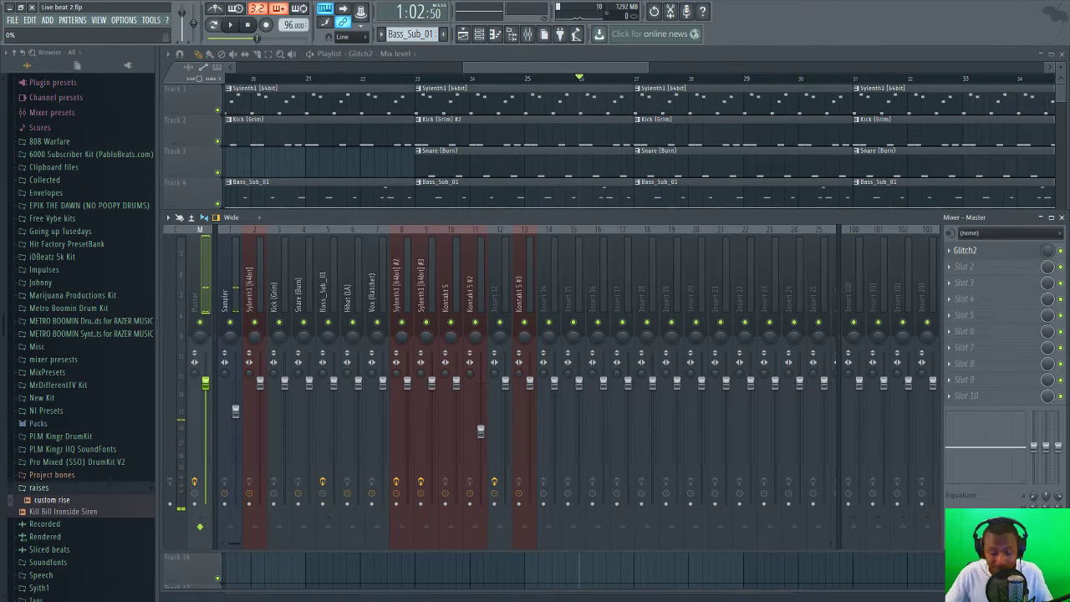
{"action": "right_click", "coordinate": [1047, 255]}
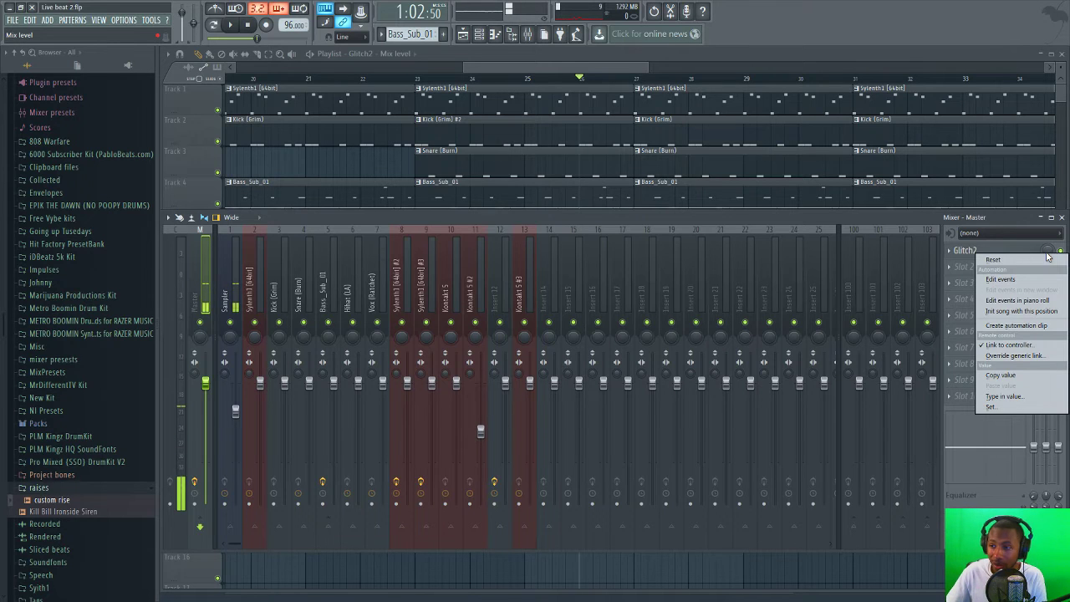
{"action": "left_click", "coordinate": [1011, 312]}
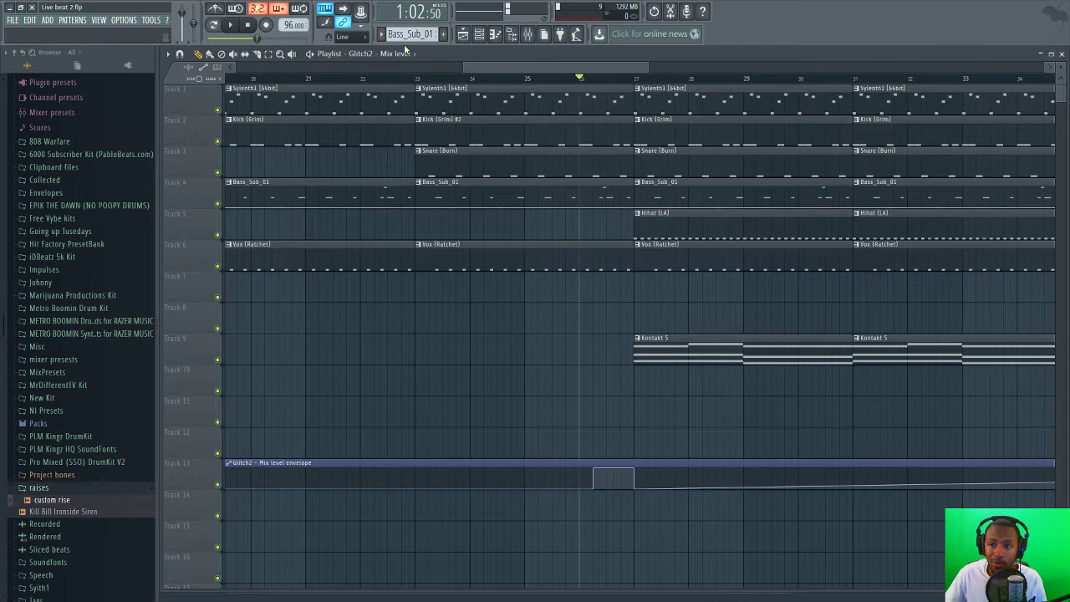
- Play the transition into bar 27 with the automated tape stop, and save the project
{"action": "key", "text": "space"}
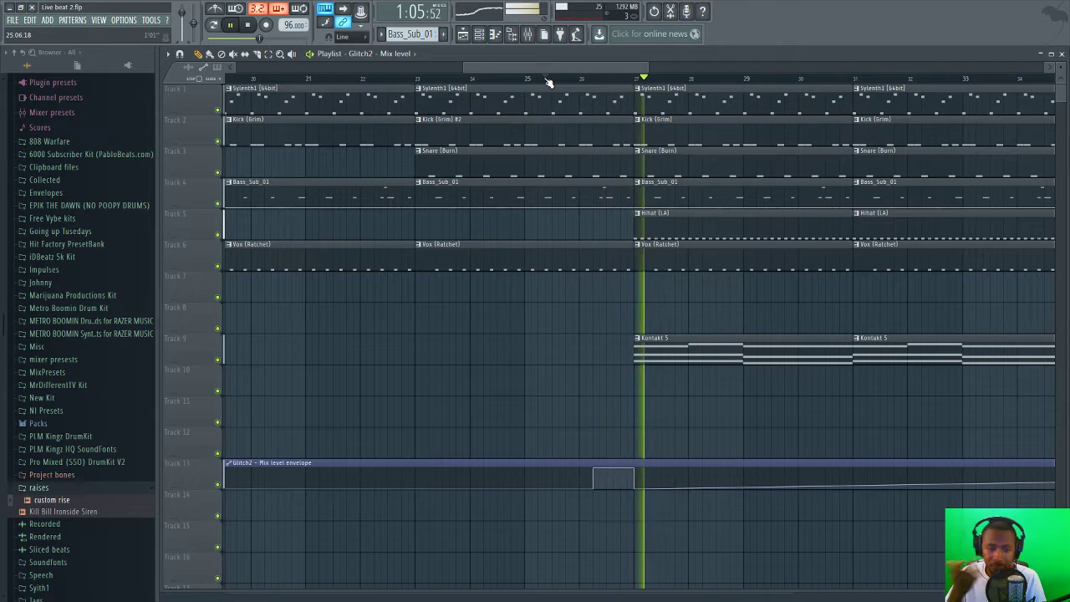
{"action": "key", "text": "space"}
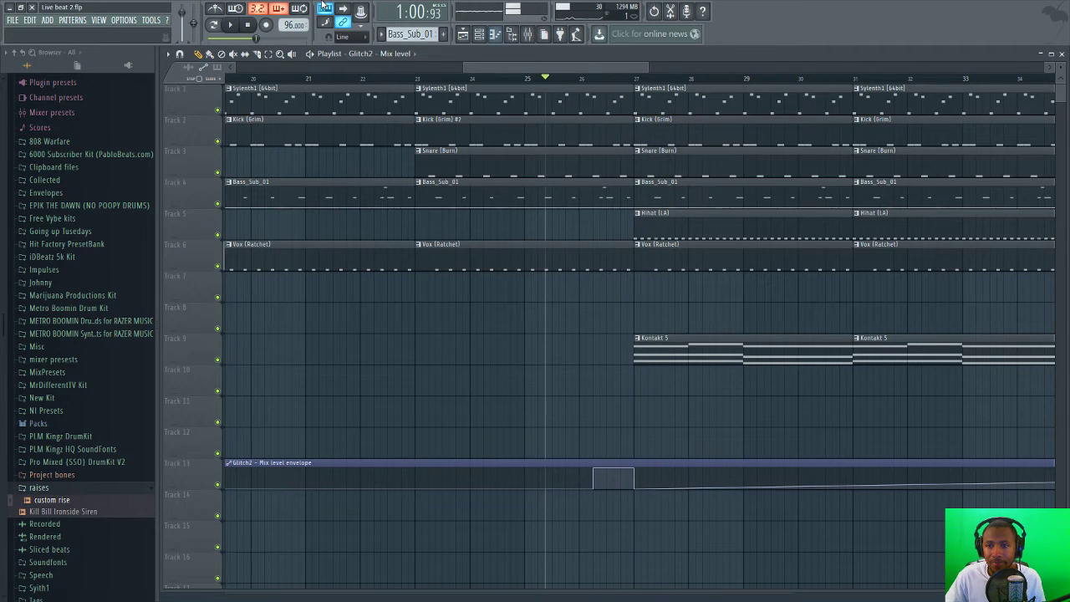
{"action": "left_click", "coordinate": [13, 19]}
{"action": "left_click", "coordinate": [31, 69]}
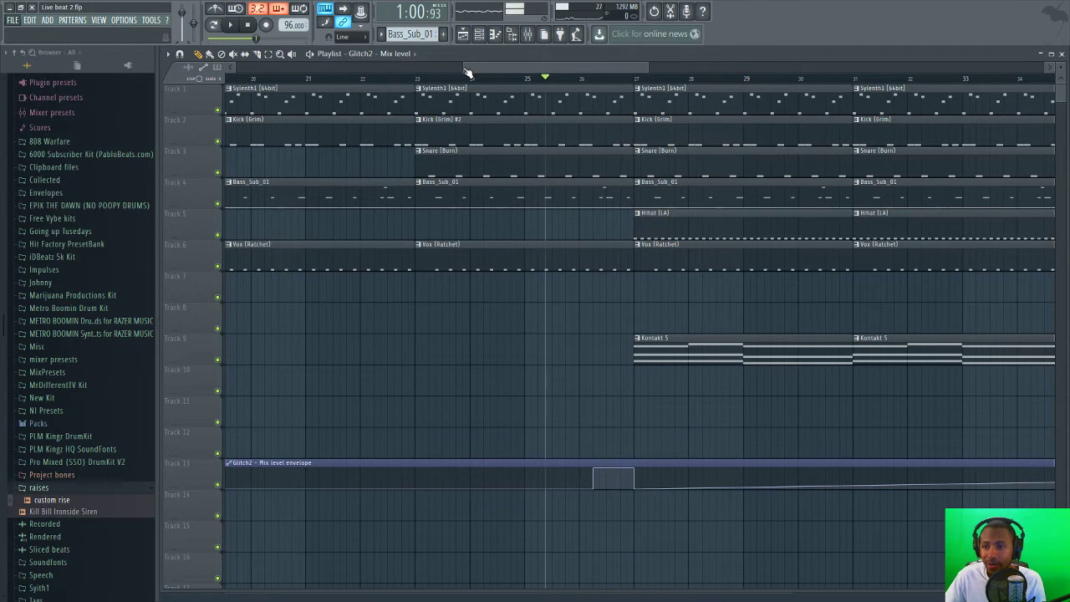
- Shorten the Glitch2 mix level envelope clip on Track 13 to a length of 27:08:00
{"action": "left_click_drag", "start_coordinate": [461, 66], "coordinate": [243, 66]}
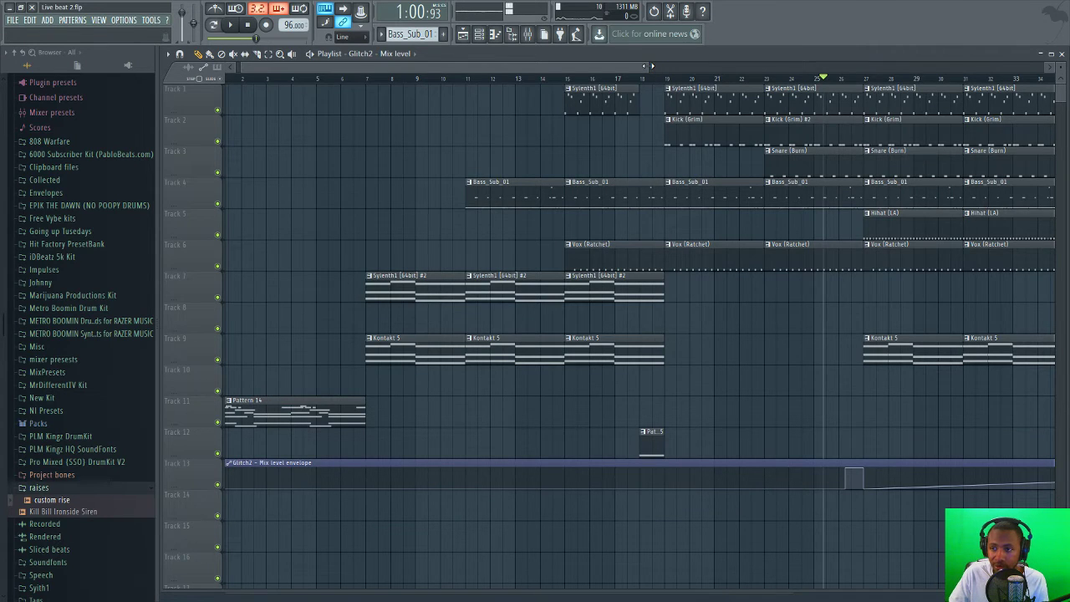
{"action": "left_click_drag", "start_coordinate": [649, 66], "coordinate": [922, 70]}
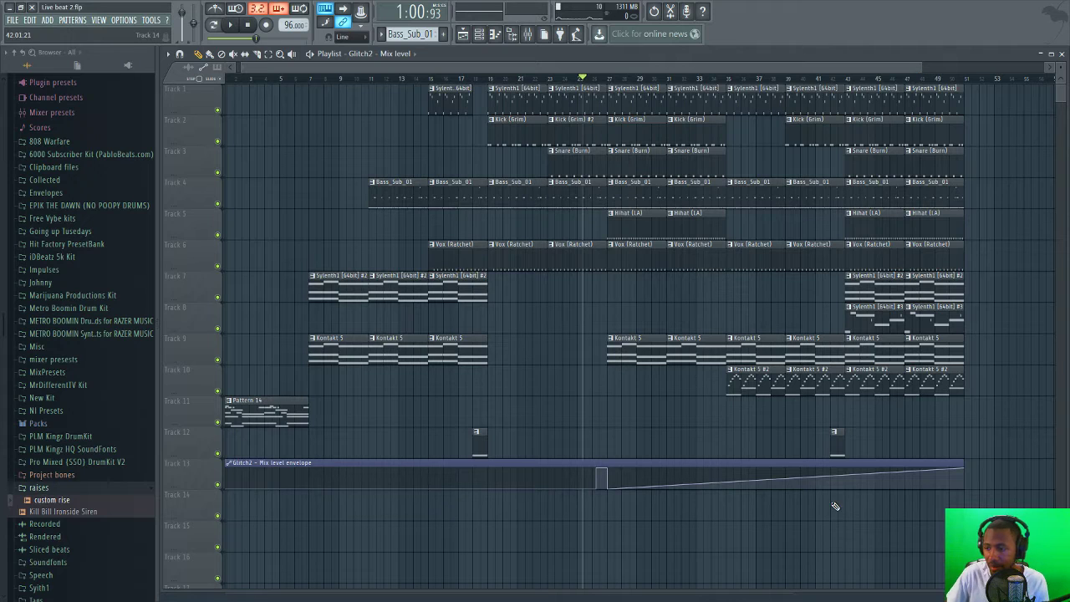
{"action": "left_click_drag", "start_coordinate": [967, 473], "coordinate": [699, 466]}
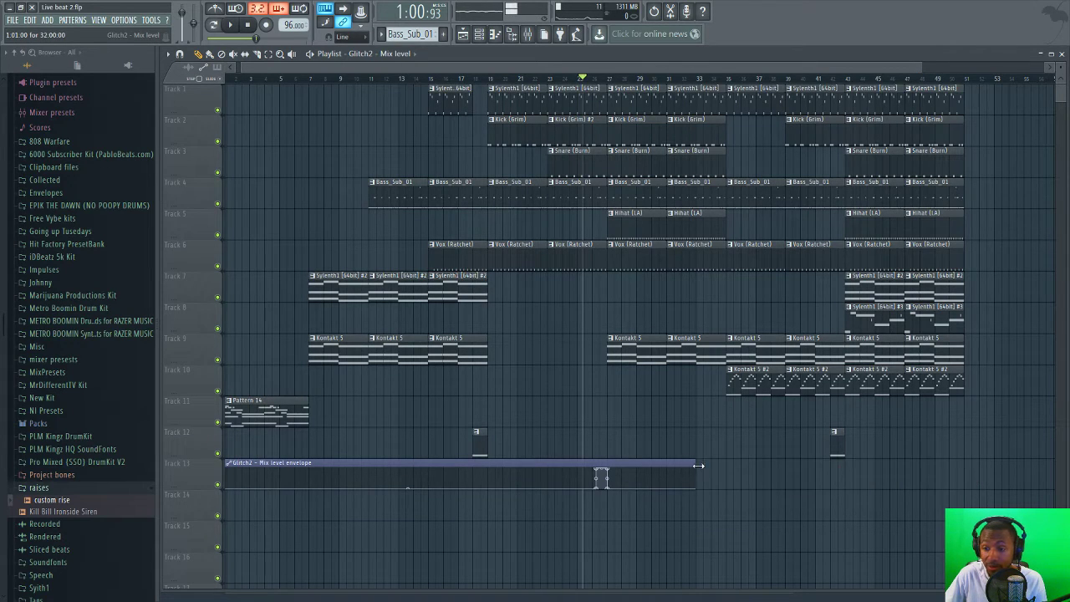
{"action": "left_click_drag", "start_coordinate": [602, 477], "coordinate": [595, 477]}
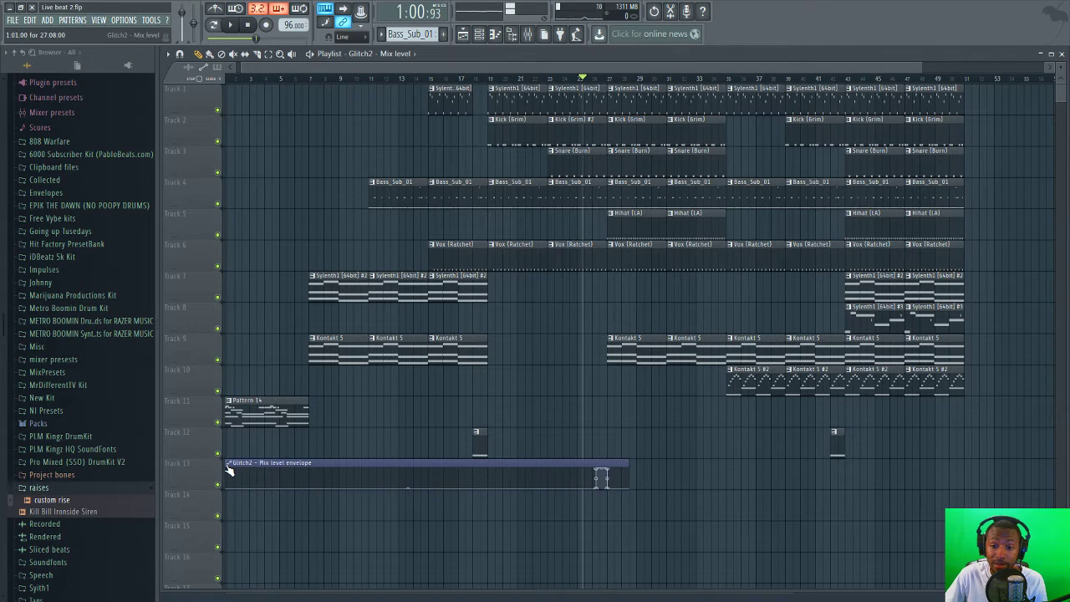
{"action": "left_click_drag", "start_coordinate": [445, 62], "coordinate": [412, 70]}
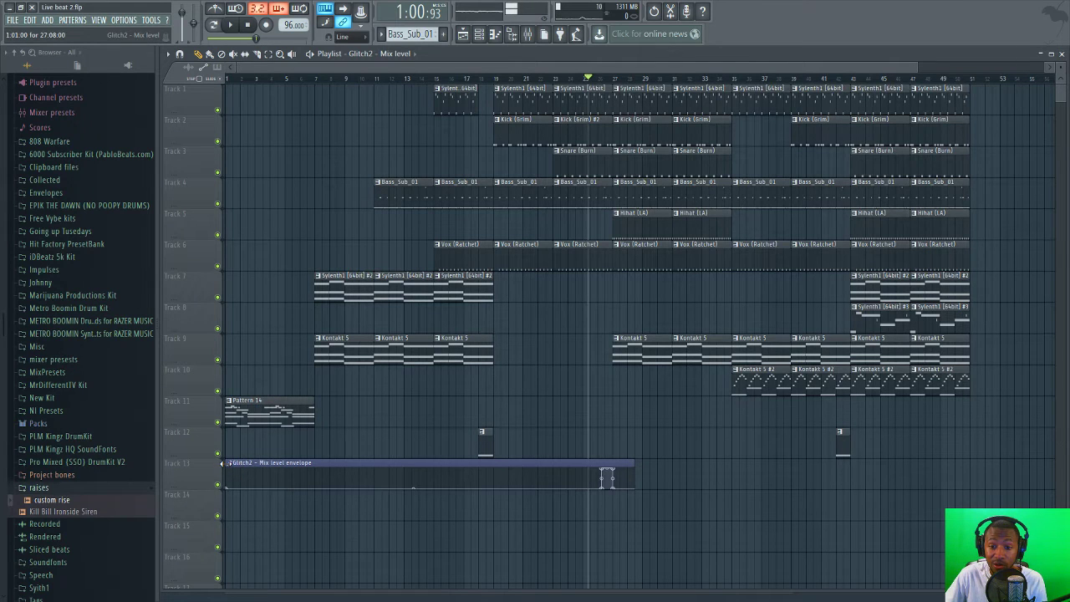
- Trim the start of the Glitch2 mix level envelope clip on Track 13 to bar 25, and place a loop marker in the playlist
{"action": "left_click_drag", "start_coordinate": [224, 466], "coordinate": [540, 467]}
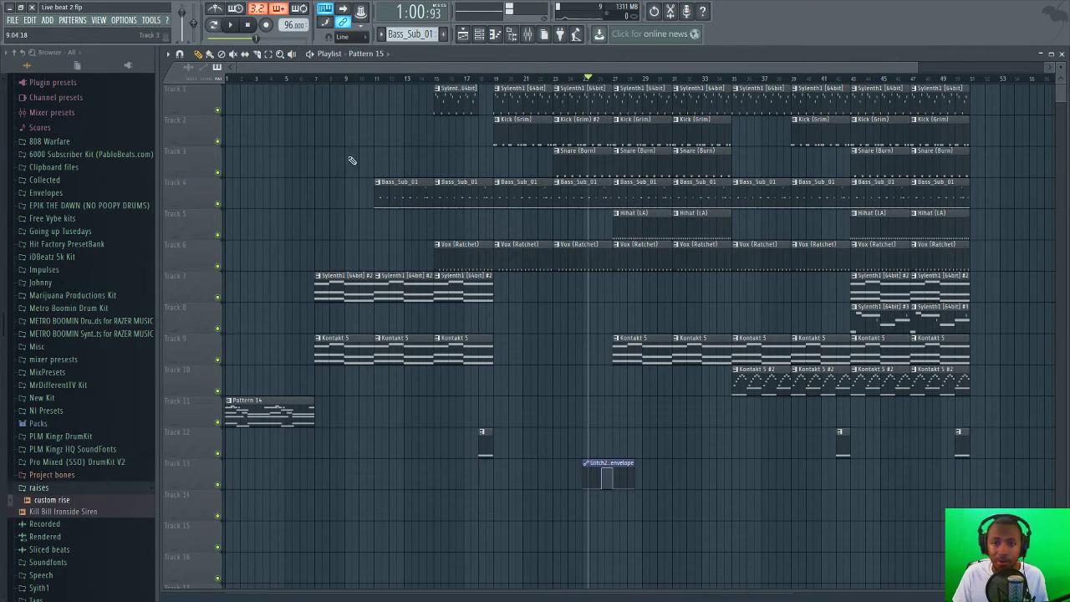
{"action": "left_click", "coordinate": [168, 54]}
{"action": "mouse_move", "coordinate": [195, 144]}
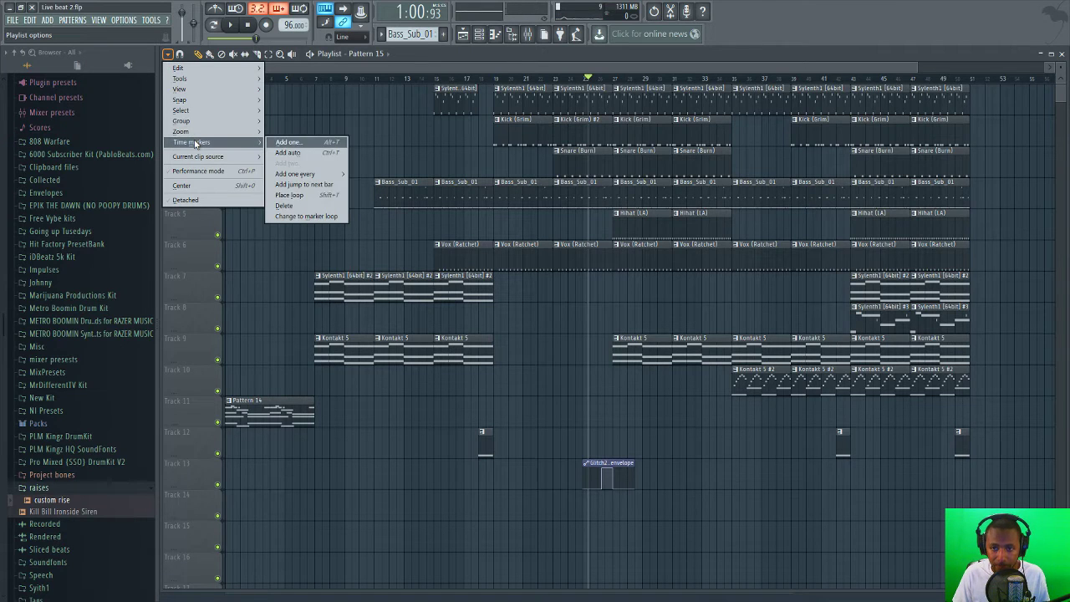
{"action": "left_click", "coordinate": [322, 197]}
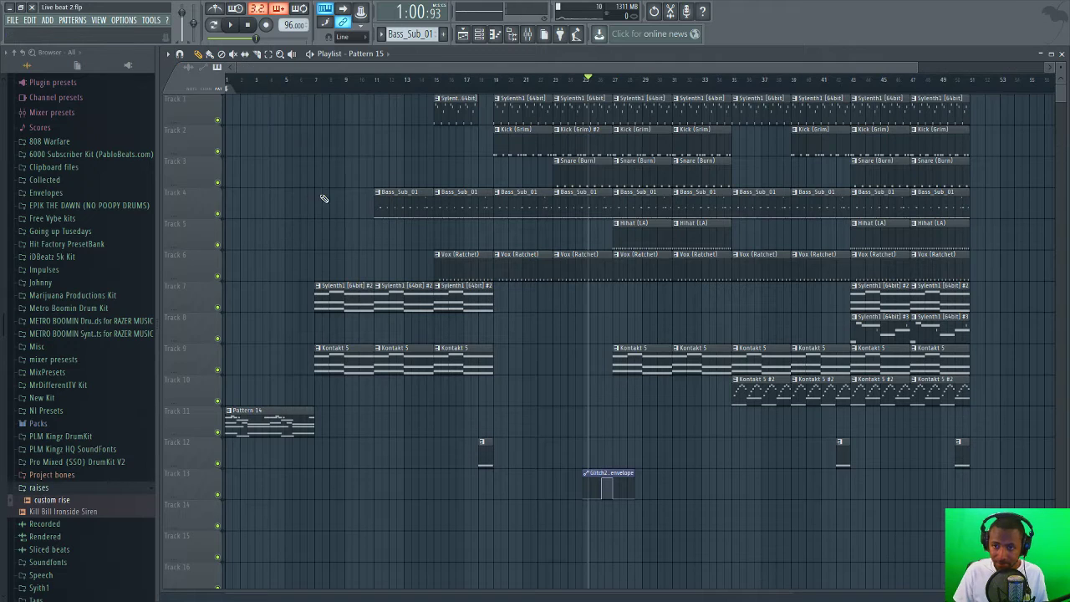
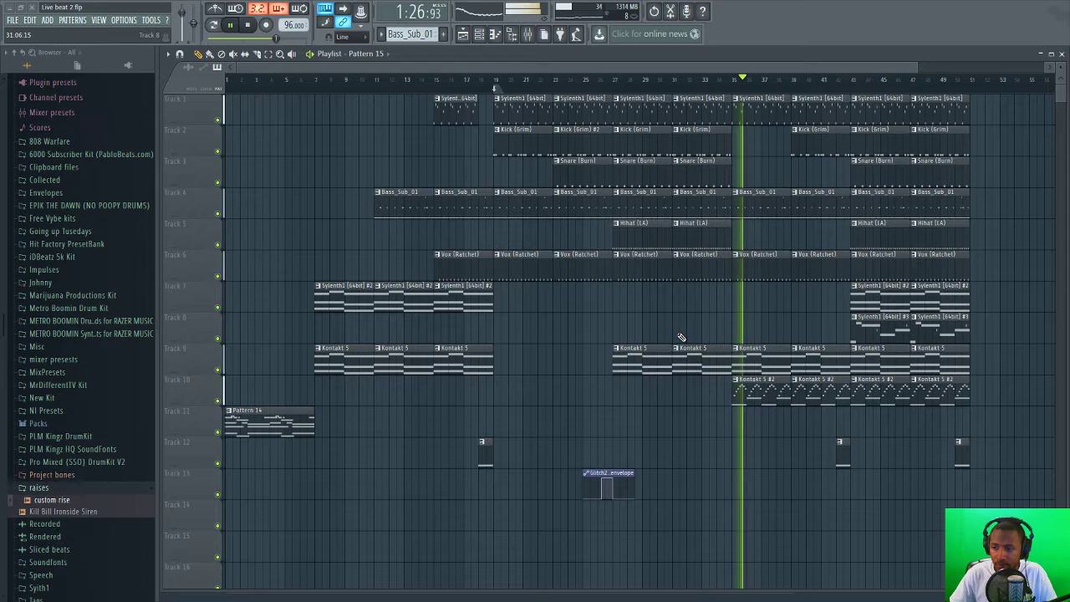
- Delete the last two Kontakt 5 #2 clips on Track 10, from bar 43 onward, and stop the song playback
{"action": "left_click_drag", "start_coordinate": [920, 396], "coordinate": [857, 396]}
{"action": "key", "text": "Delete"}
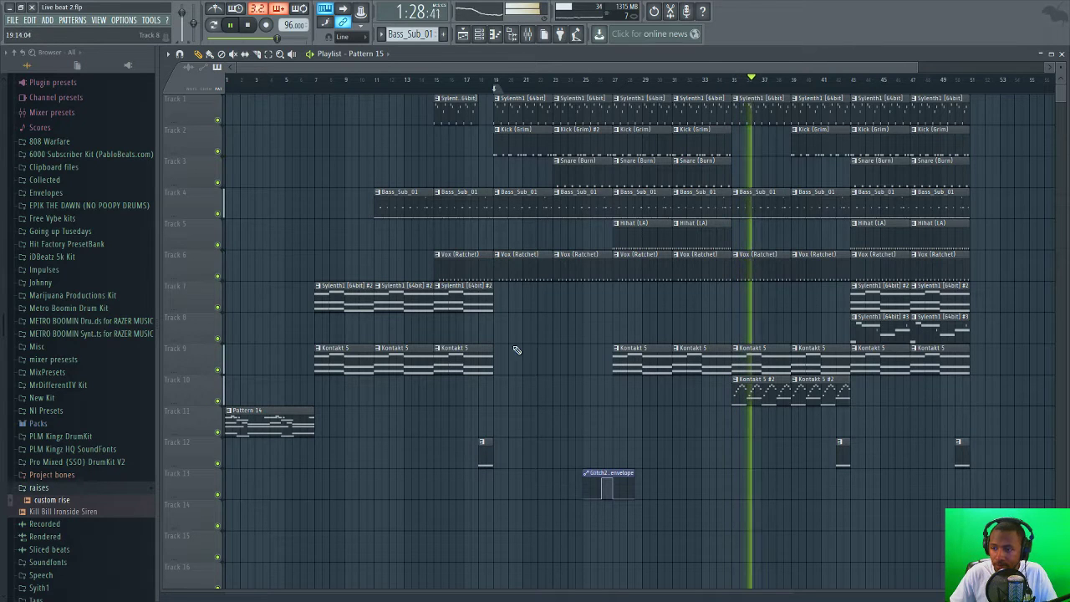
{"action": "left_click", "coordinate": [13, 20]}
{"action": "left_click", "coordinate": [102, 123]}
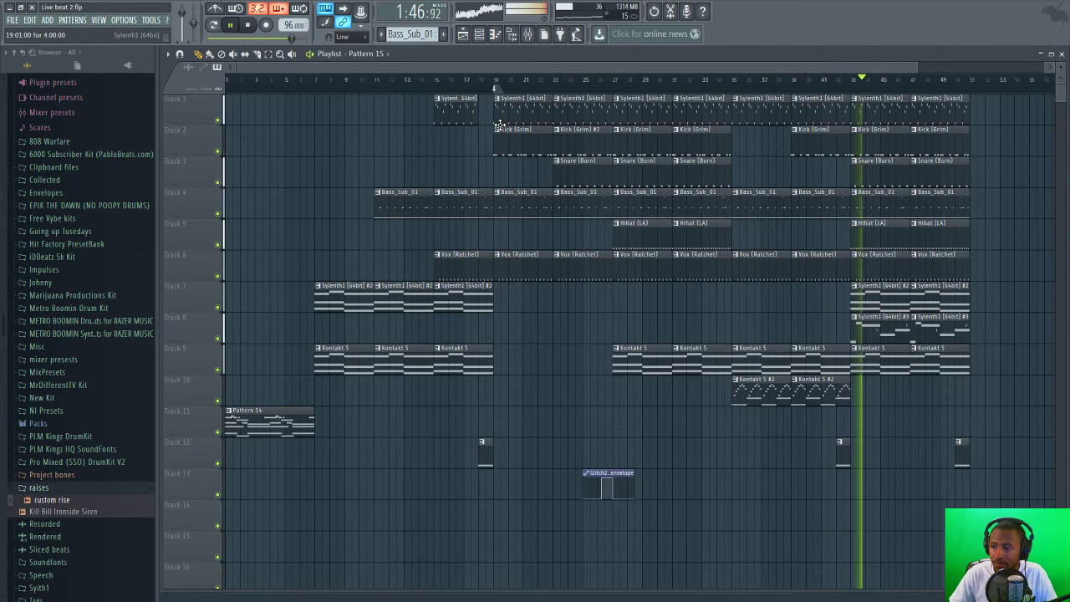
{"action": "left_click", "coordinate": [257, 26]}
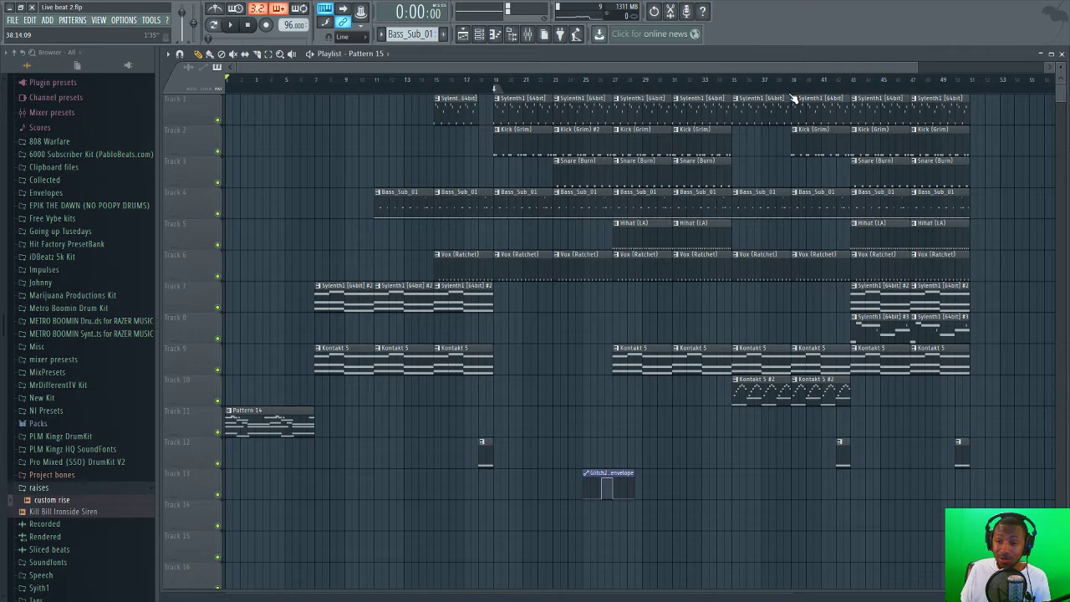
- Lower the volume faders of mixer tracks 2 through 13 together all the way down to silence
{"action": "left_click", "coordinate": [528, 33]}
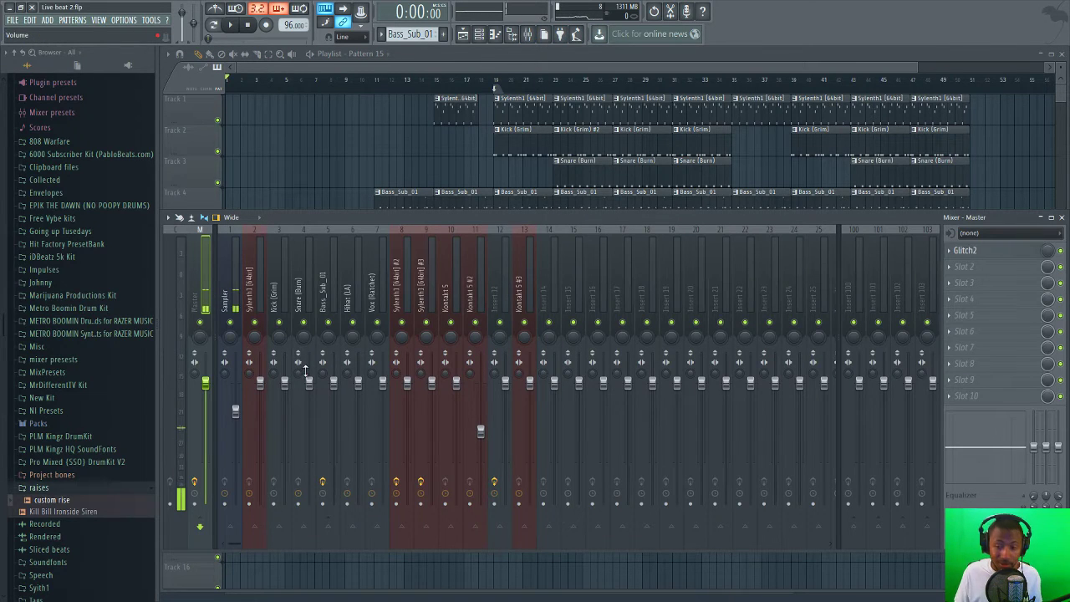
{"action": "left_click_drag", "start_coordinate": [262, 286], "coordinate": [513, 306]}
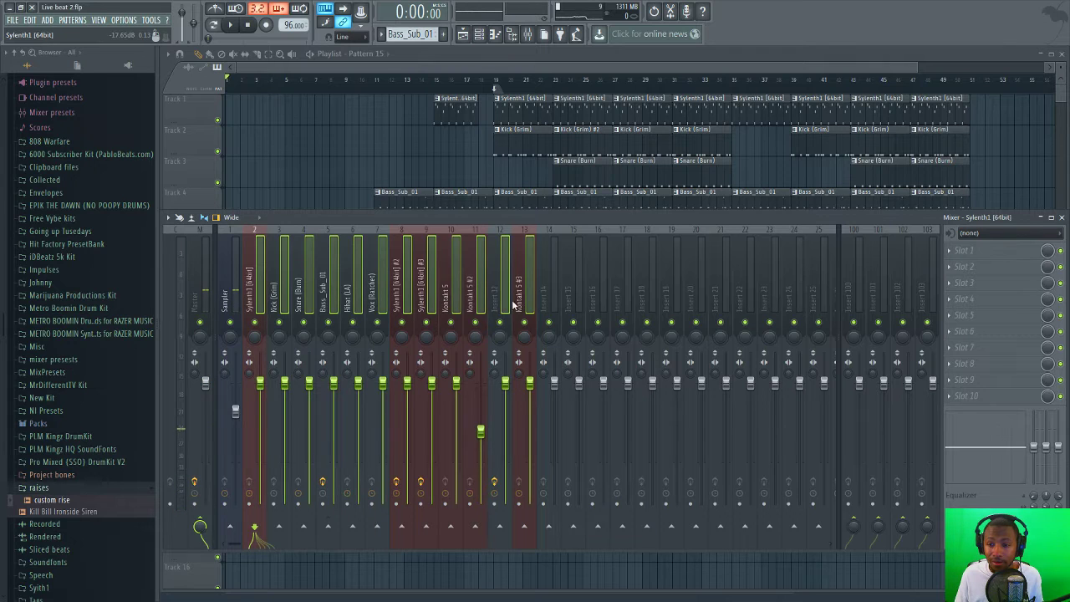
{"action": "left_click_drag", "start_coordinate": [273, 383], "coordinate": [273, 503]}
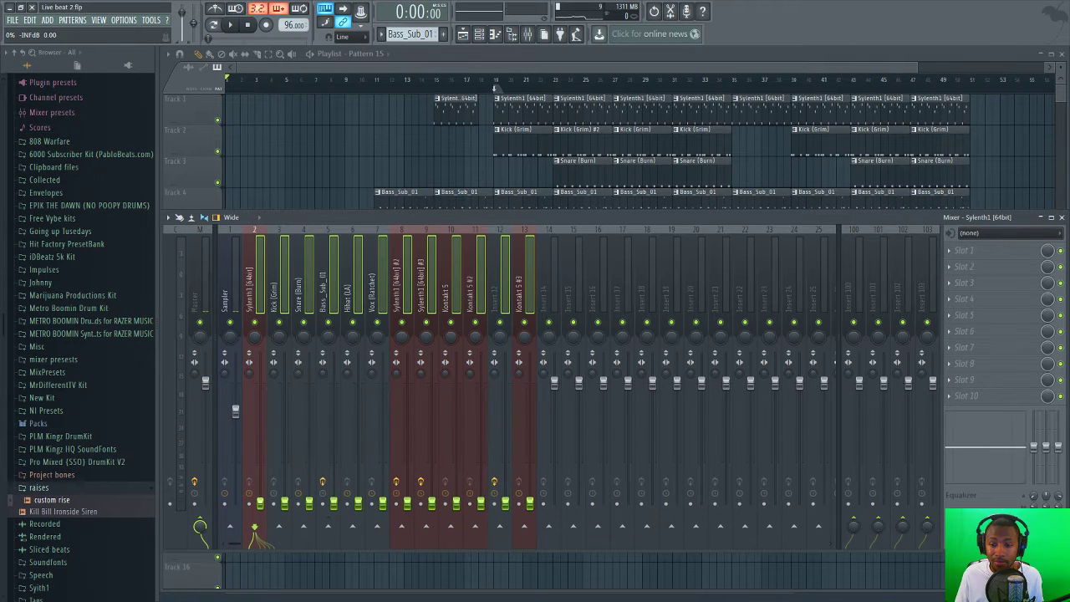
{"action": "key", "text": "F9"}
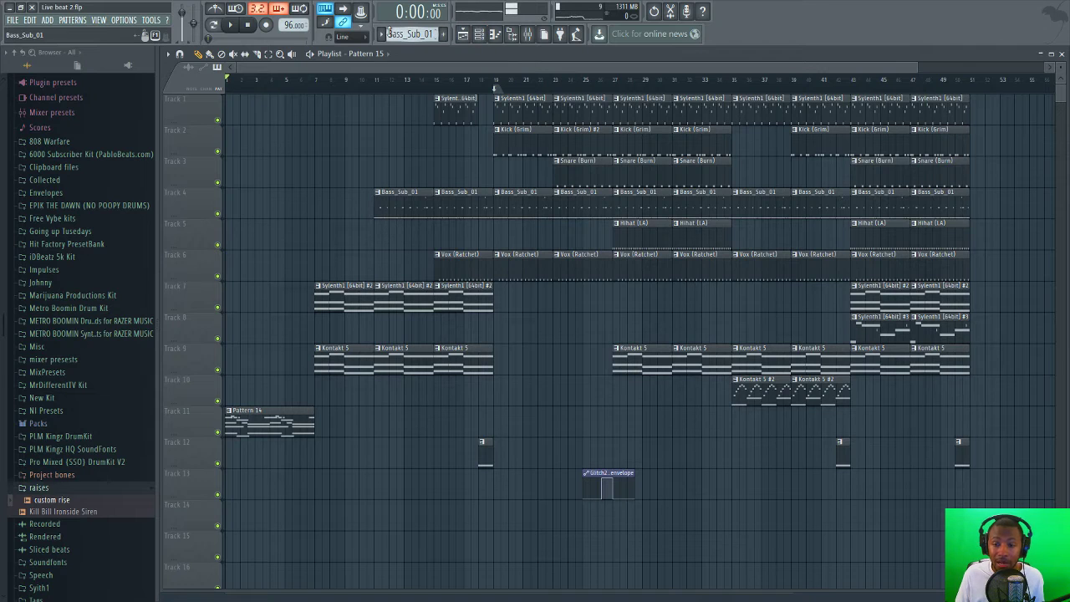
- Switch to Pattern 1 in pattern mode, and bring up its channel rack together with the mixer
{"action": "left_click", "coordinate": [464, 35]}
{"action": "left_click", "coordinate": [464, 35]}
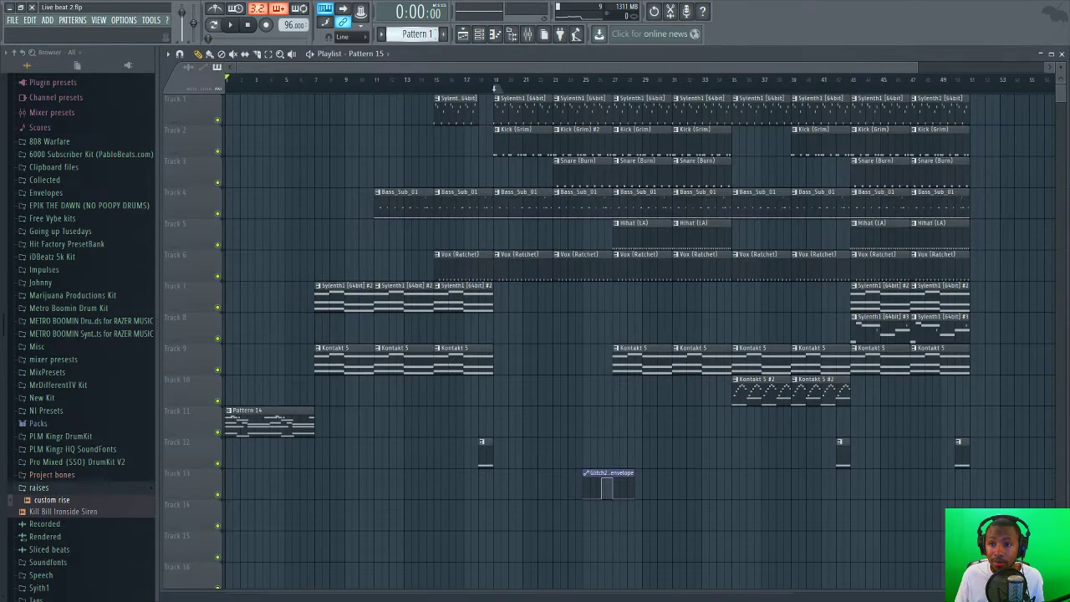
{"action": "left_click", "coordinate": [479, 34]}
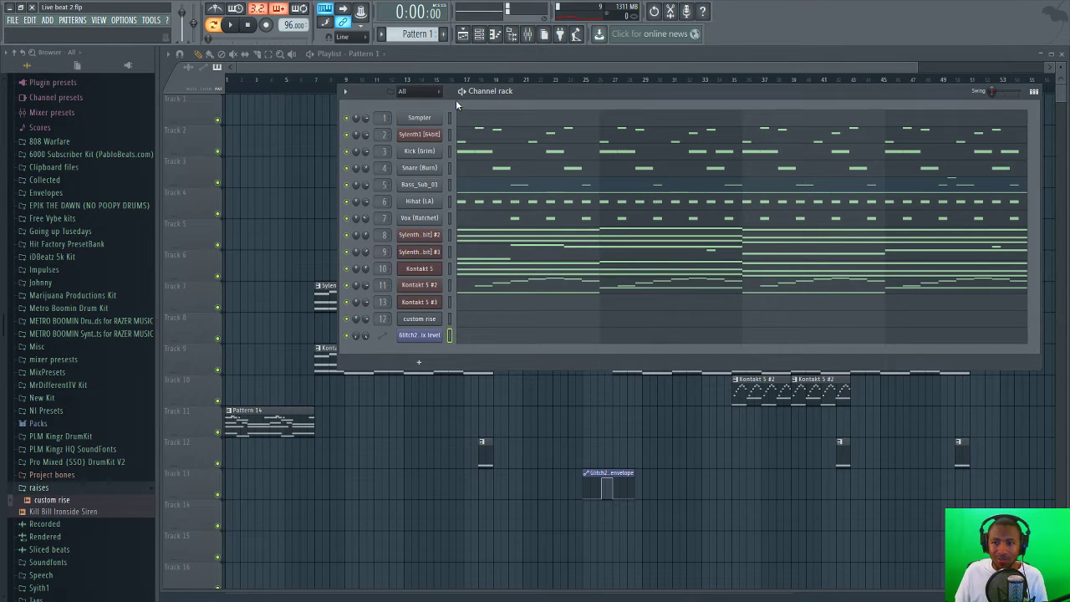
{"action": "left_click", "coordinate": [528, 35]}
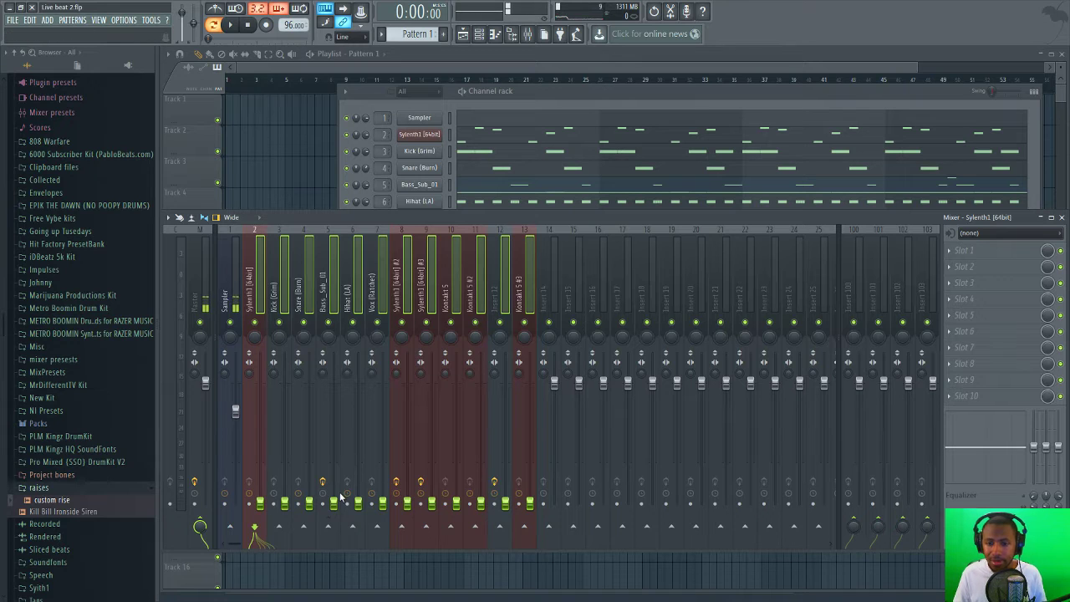
- Raise the first Sylenth1 mixer track's volume to about 70% (-7.1 dB) while listening to Pattern 1
{"action": "left_click", "coordinate": [258, 295]}
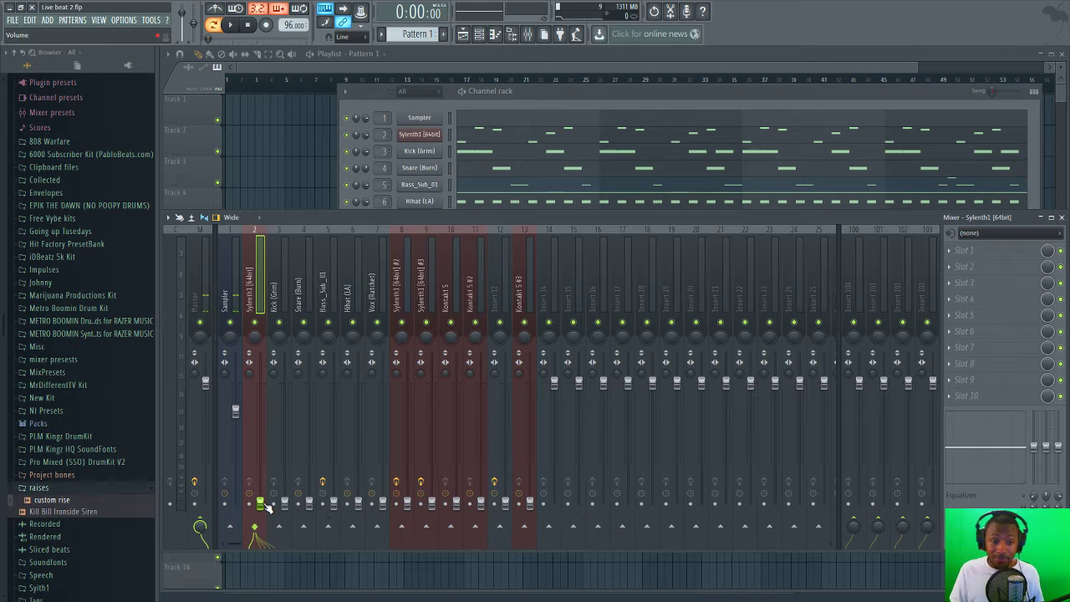
{"action": "key", "text": "space"}
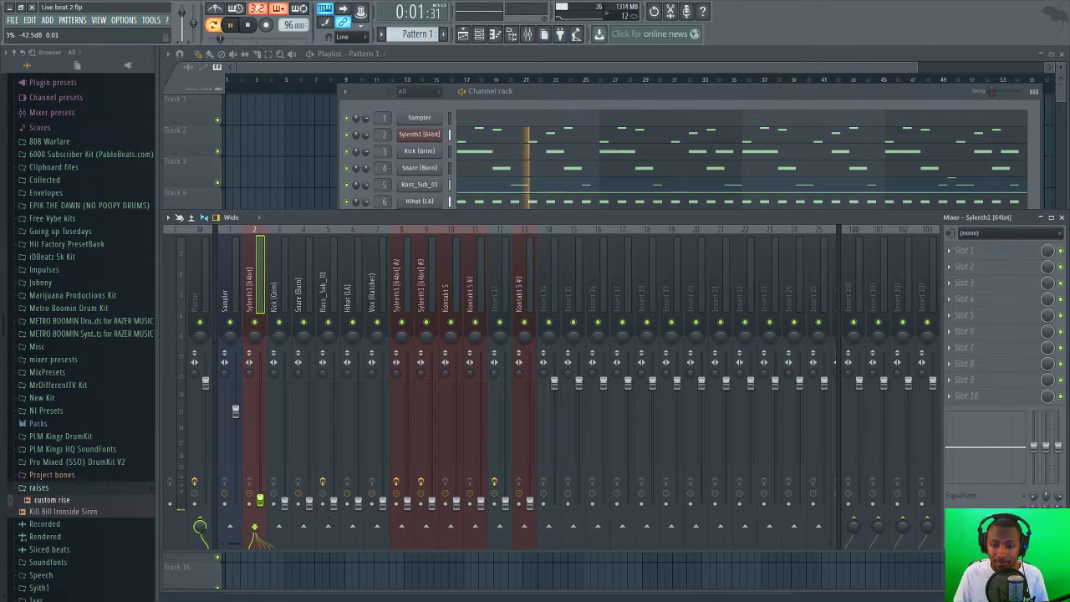
{"action": "left_click_drag", "start_coordinate": [266, 507], "coordinate": [260, 441]}
{"action": "key", "text": "space"}
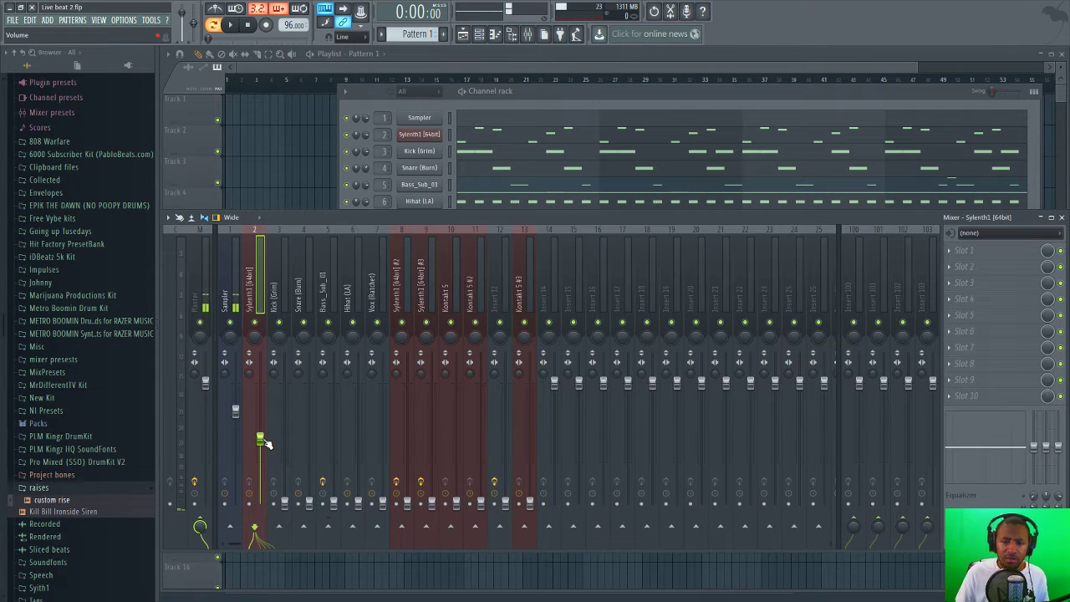
{"action": "left_click", "coordinate": [13, 19]}
{"action": "left_click", "coordinate": [46, 68]}
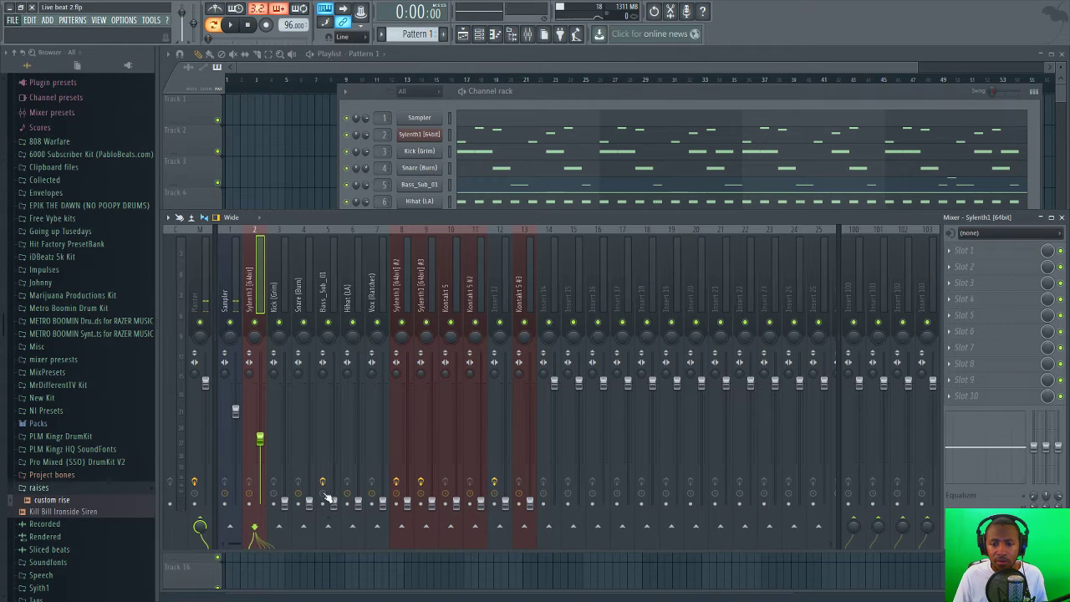
{"action": "left_click_drag", "start_coordinate": [262, 446], "coordinate": [260, 418]}
{"action": "key", "text": "space"}
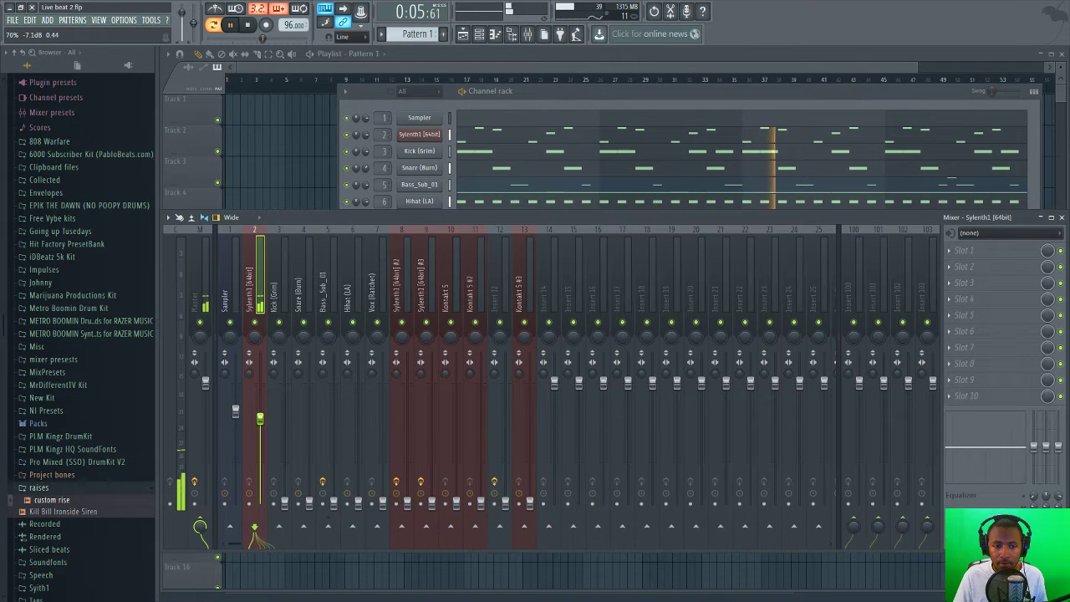
{"action": "left_click_drag", "start_coordinate": [260, 418], "coordinate": [262, 423]}
{"action": "key", "text": "space"}
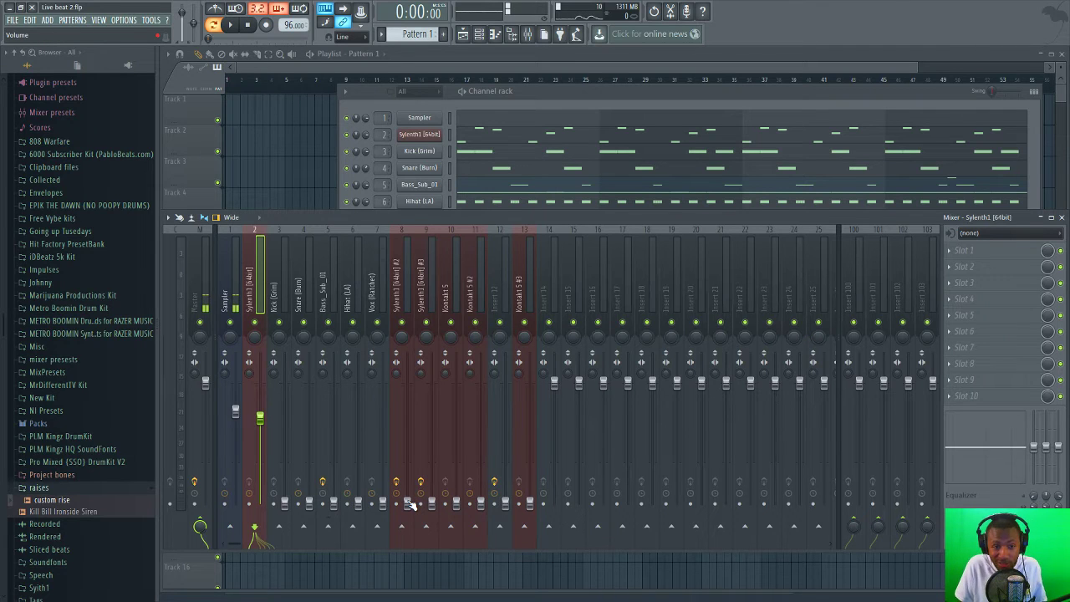
- During playback, raise the Sylenth1 #2 fader to the first Sylenth1's level and the Kontakt 5 fader to slightly below it
{"action": "key", "text": "space"}
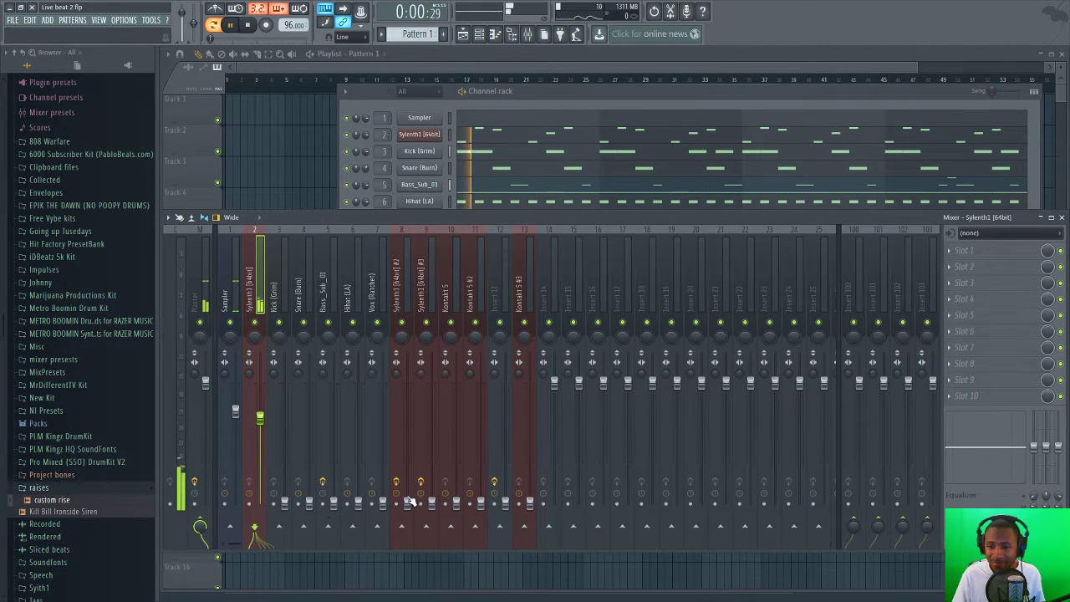
{"action": "left_click", "coordinate": [408, 489]}
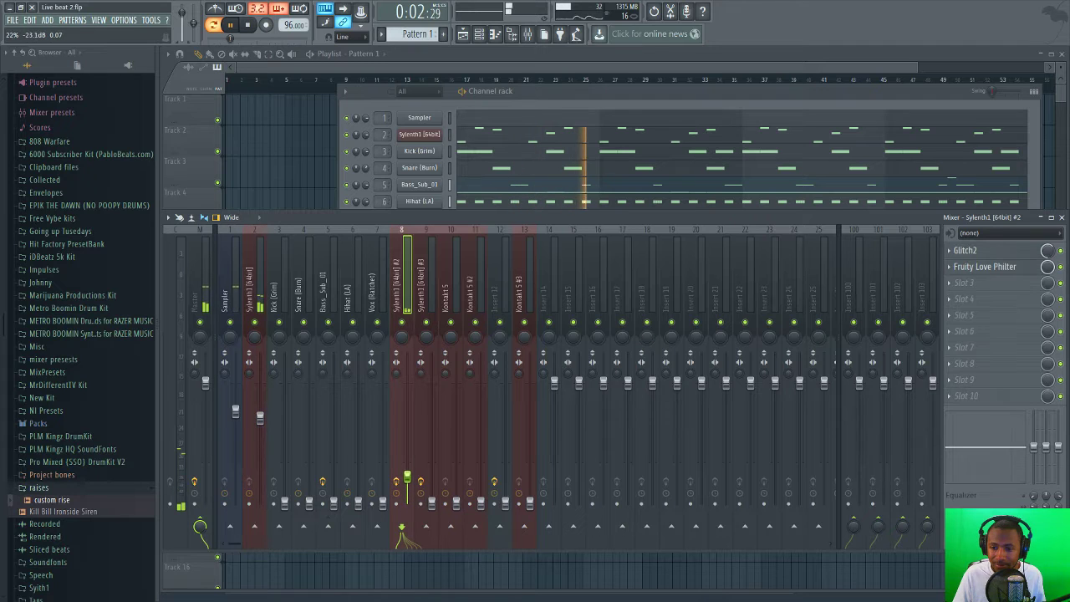
{"action": "left_click_drag", "start_coordinate": [407, 489], "coordinate": [407, 417]}
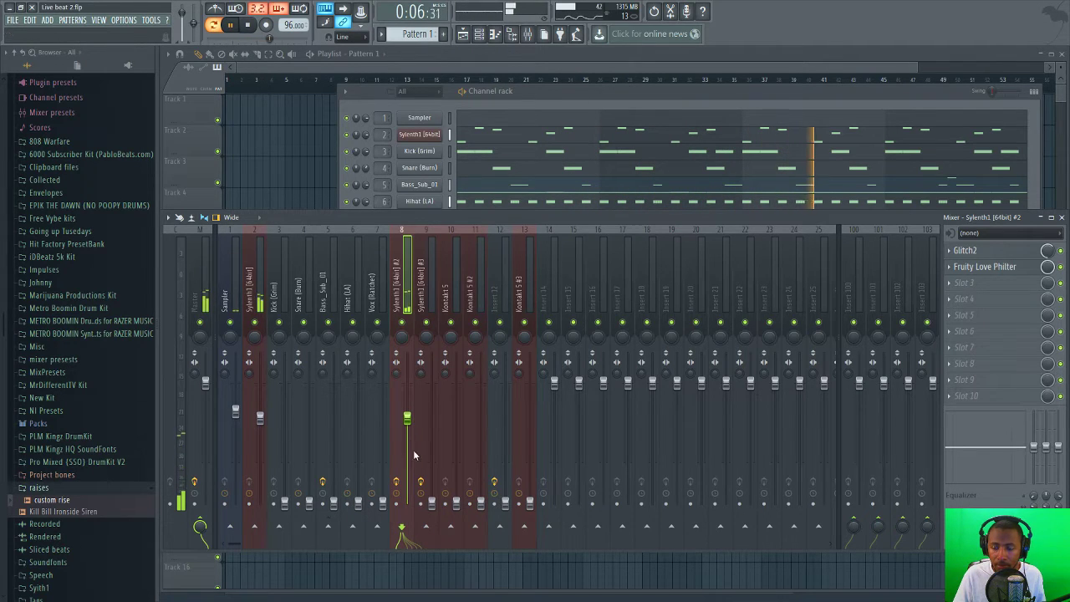
{"action": "left_click", "coordinate": [432, 500]}
{"action": "left_click_drag", "start_coordinate": [431, 500], "coordinate": [456, 429]}
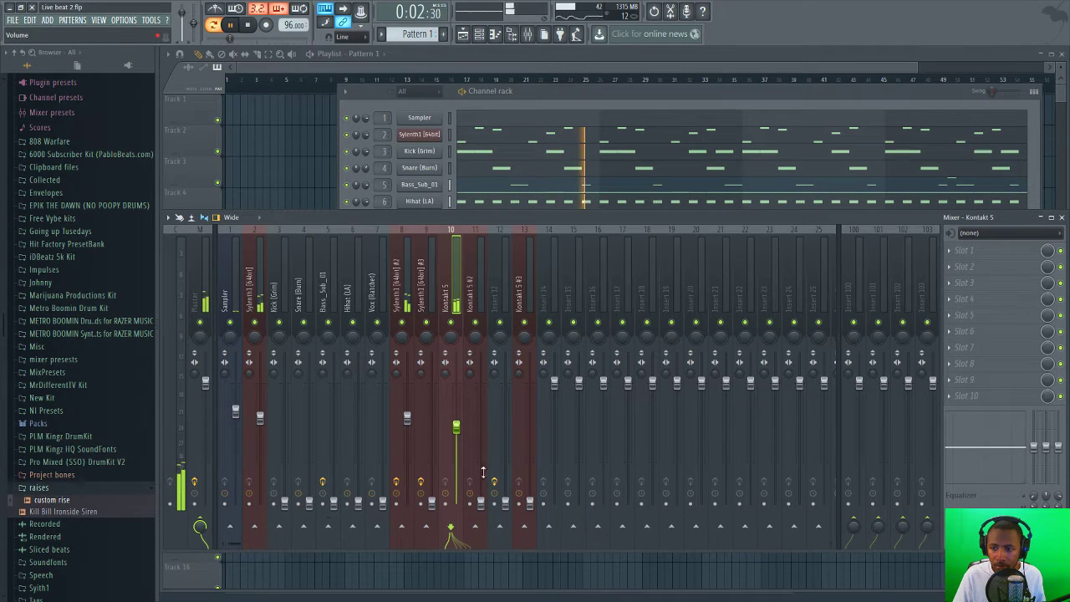
- Set the Kontakt 5 #2 mixer track's volume to 42% (-15.1 dB) while Pattern 1 plays
{"action": "left_click", "coordinate": [533, 506]}
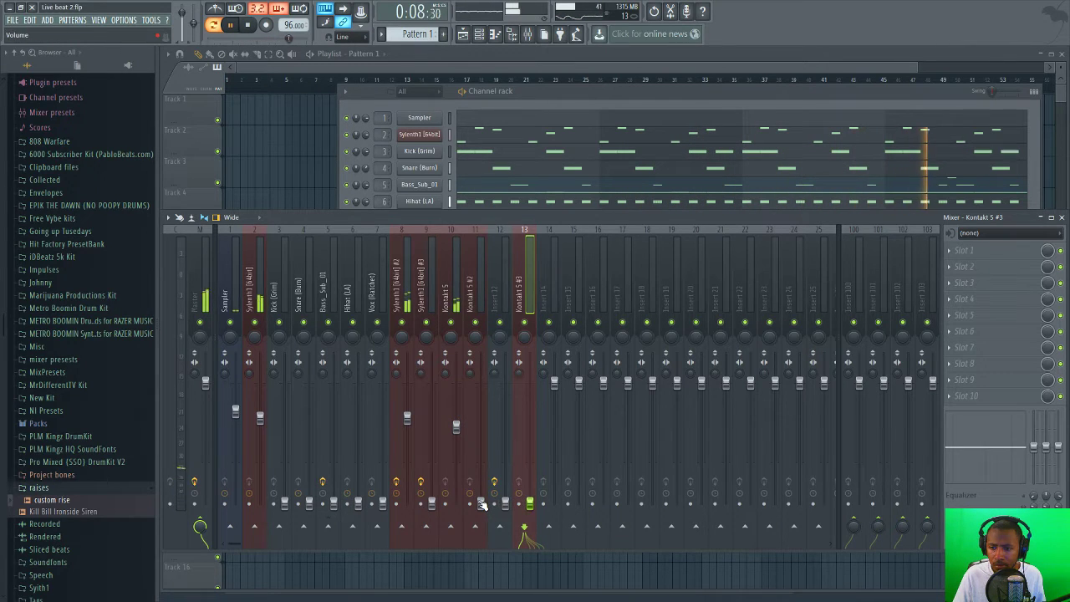
{"action": "left_click_drag", "start_coordinate": [481, 502], "coordinate": [480, 455]}
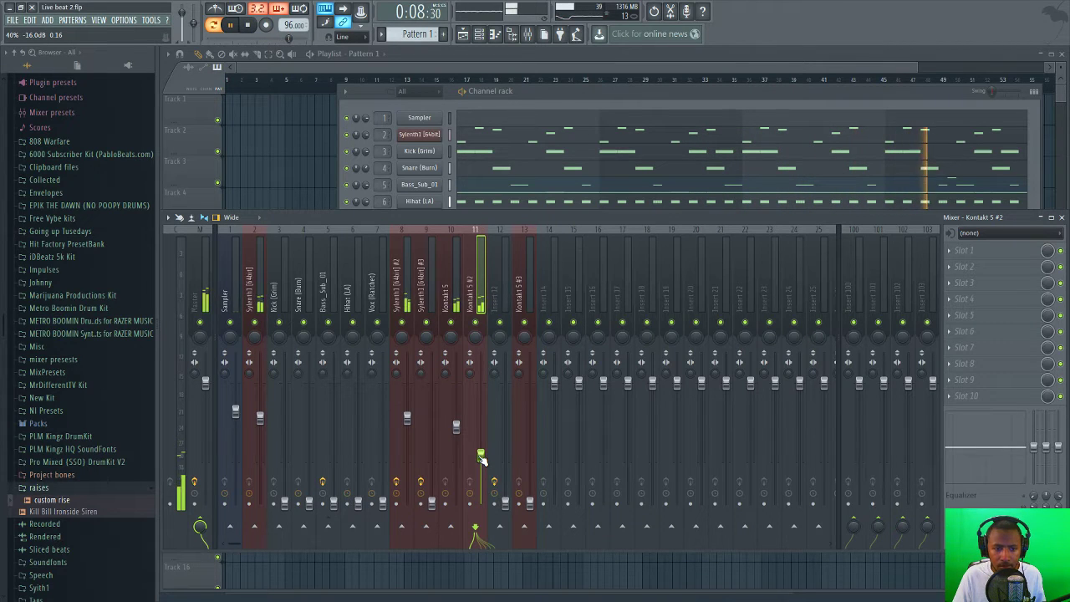
{"action": "key", "text": "space"}
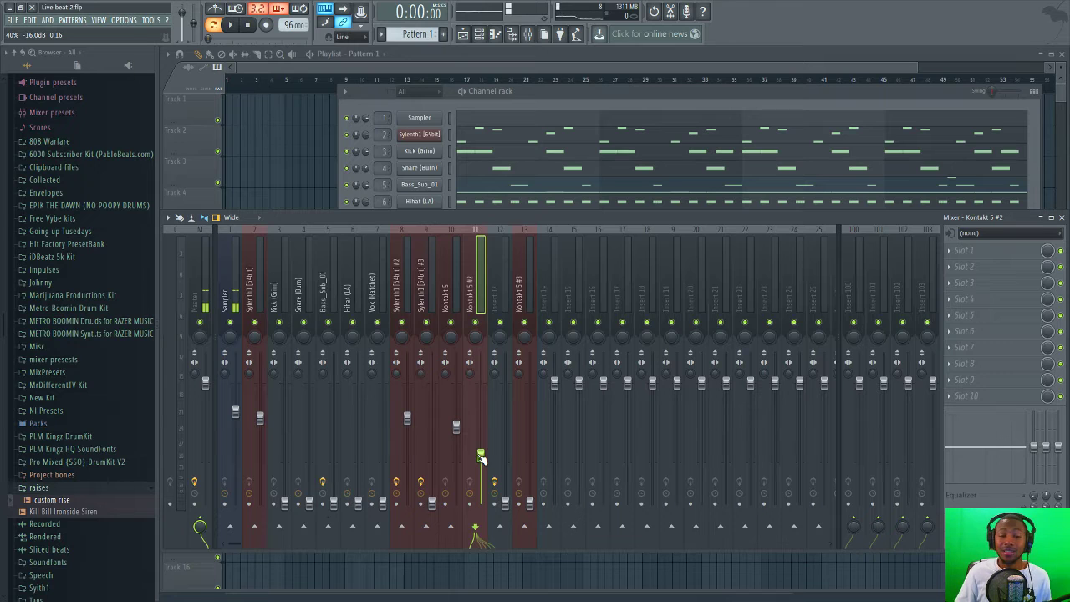
{"action": "key", "text": "space"}
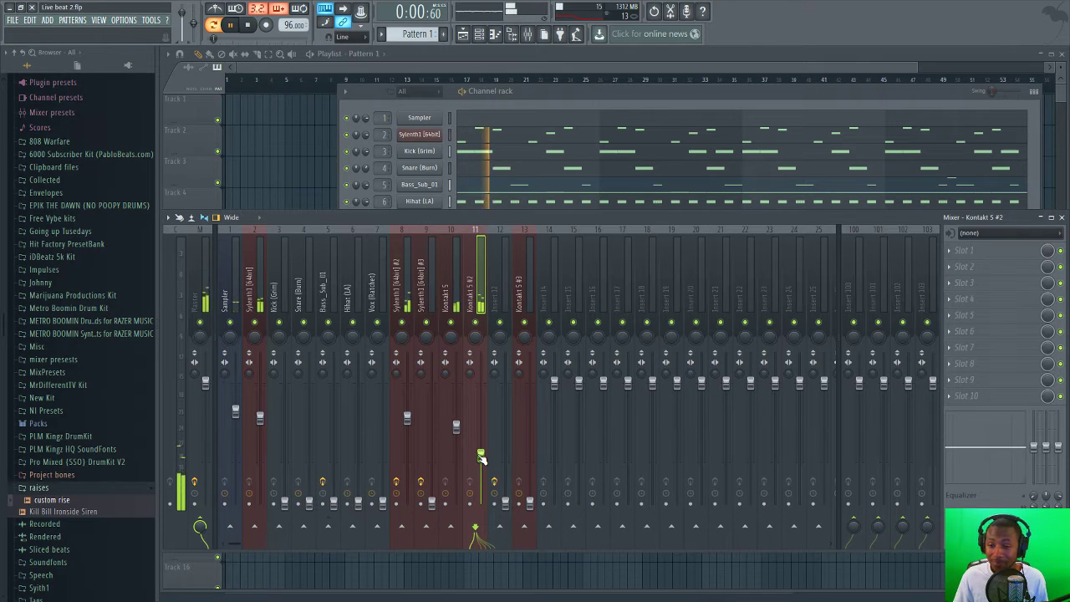
{"action": "left_click_drag", "start_coordinate": [481, 454], "coordinate": [481, 451]}
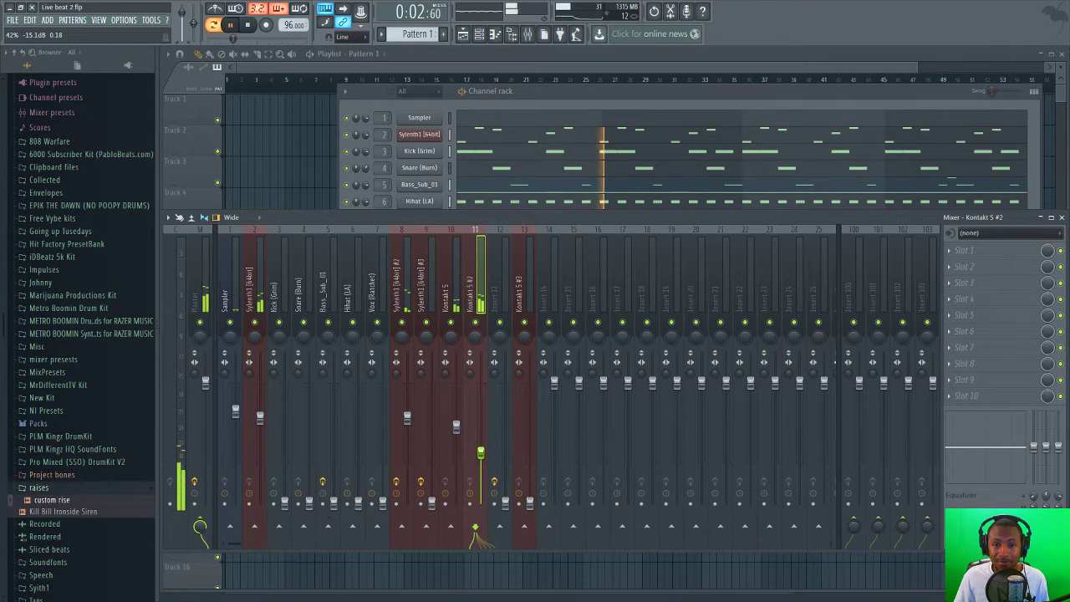
{"action": "key", "text": "space"}
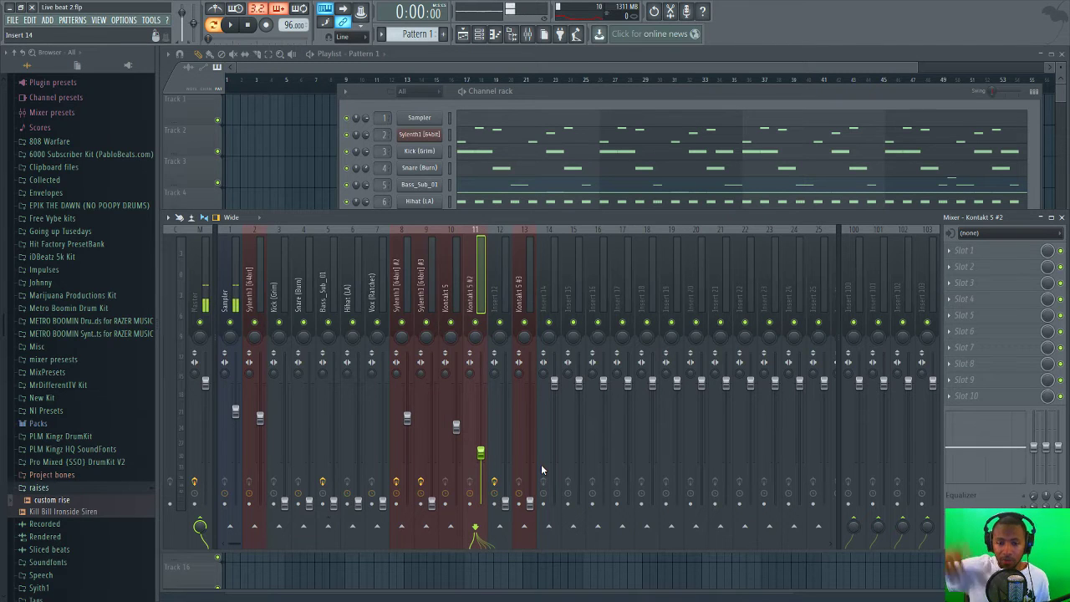
- Set the Sylenth1 #3 mixer track's volume to 67% (-8.0 dB), and replay the pattern to check the balance
{"action": "key", "text": "space"}
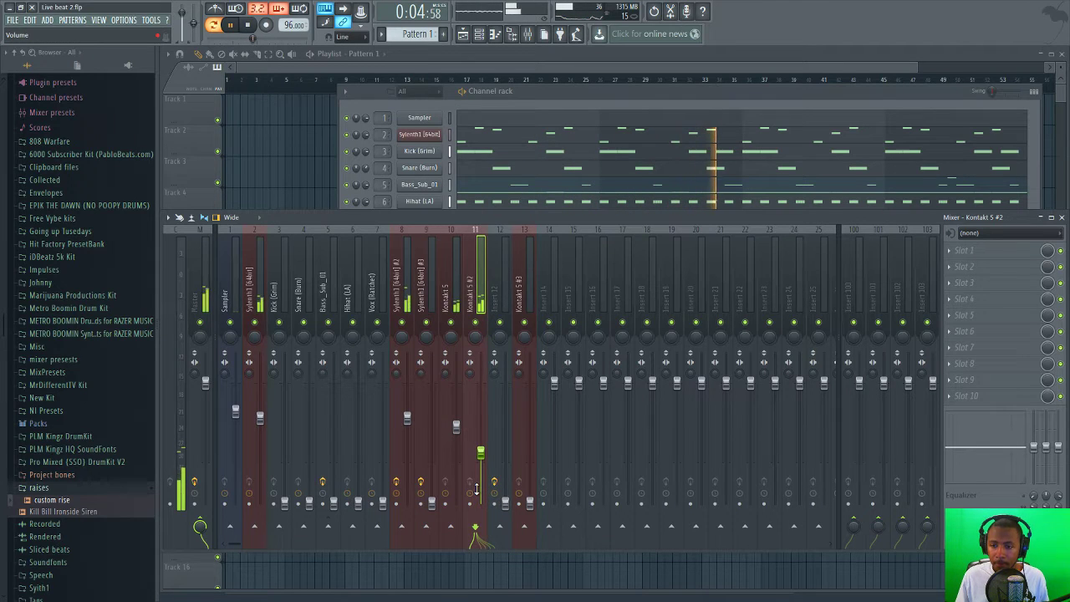
{"action": "left_click_drag", "start_coordinate": [432, 501], "coordinate": [432, 423]}
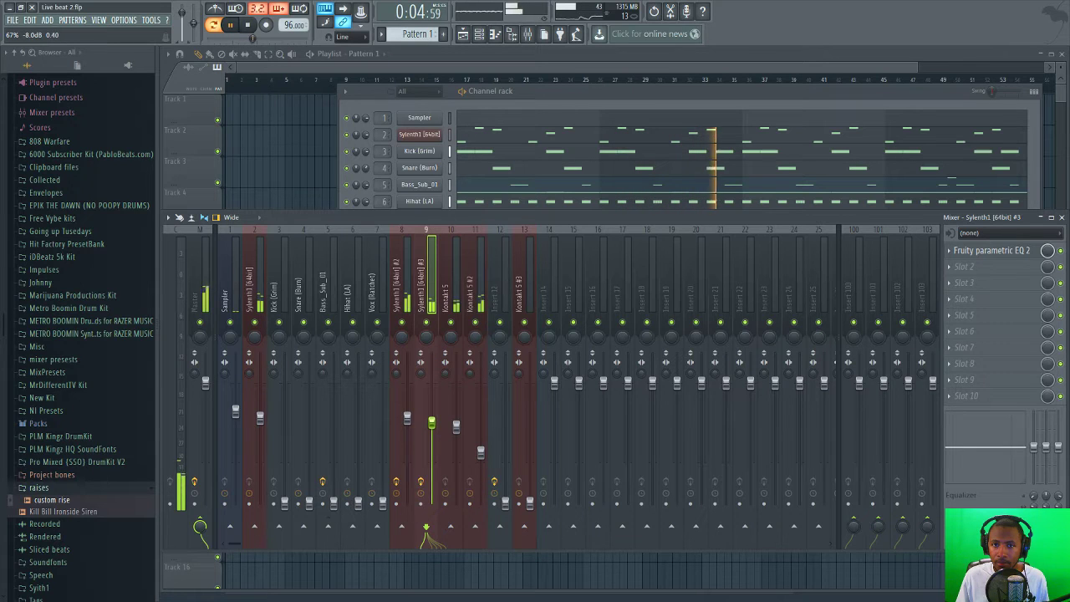
{"action": "key", "text": "space"}
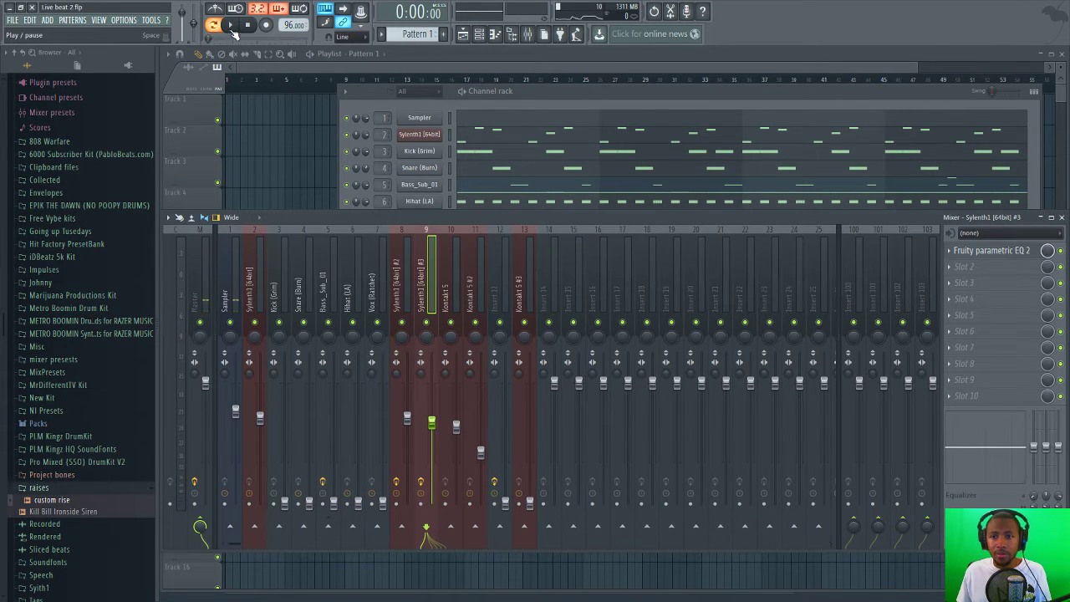
{"action": "left_click", "coordinate": [233, 28]}
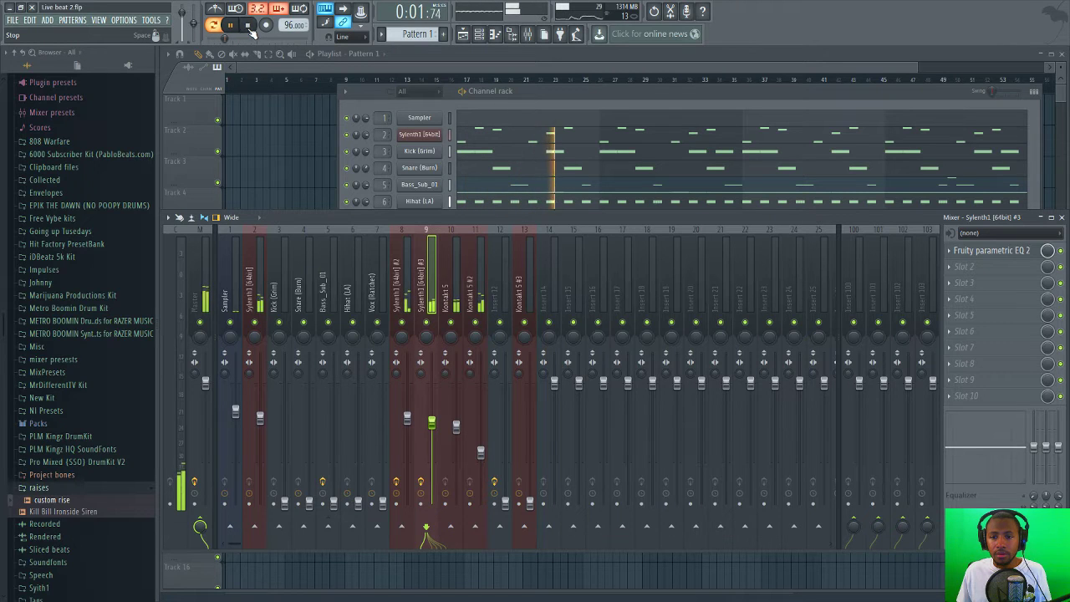
{"action": "left_click", "coordinate": [250, 27]}
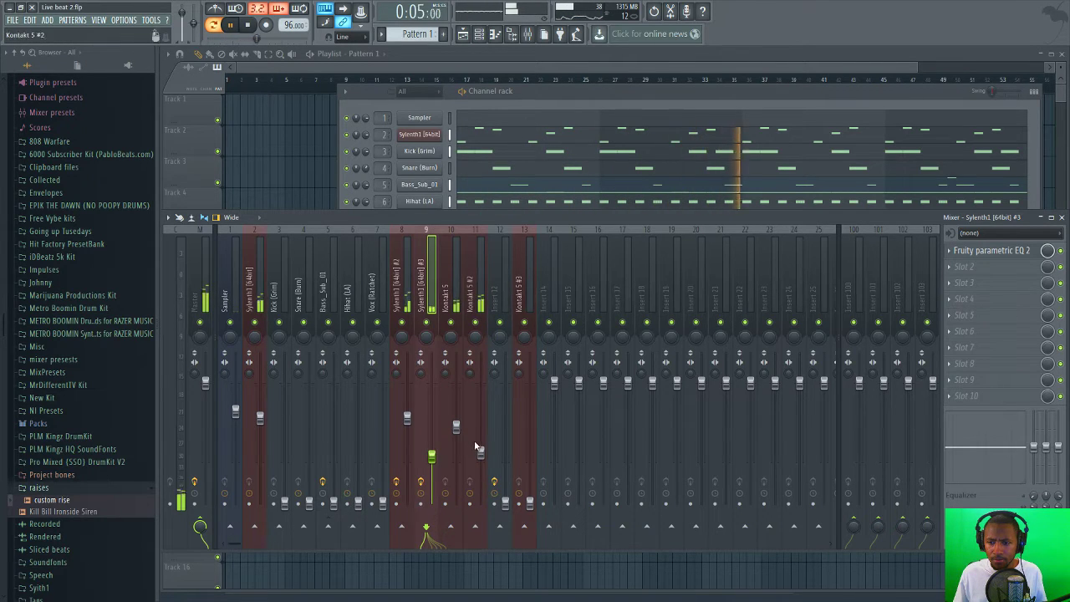
- Lower the Kontakt 5 #2, Kontakt 5, Sylenth1 #2 and Sylenth1 #3 faders to roughly the same low level
{"action": "left_click_drag", "start_coordinate": [481, 453], "coordinate": [481, 461]}
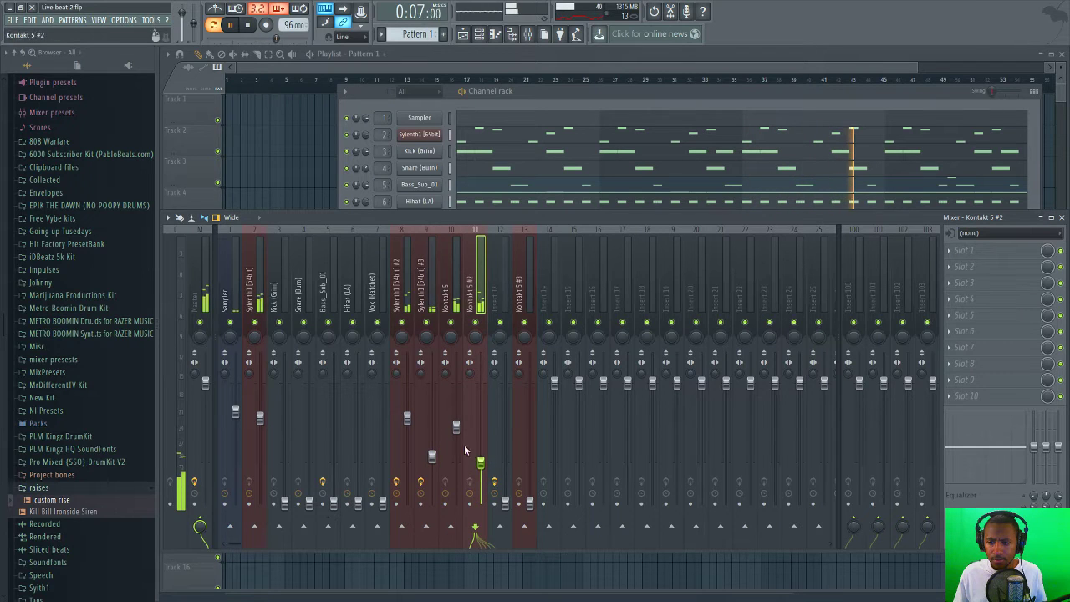
{"action": "left_click_drag", "start_coordinate": [456, 425], "coordinate": [455, 452]}
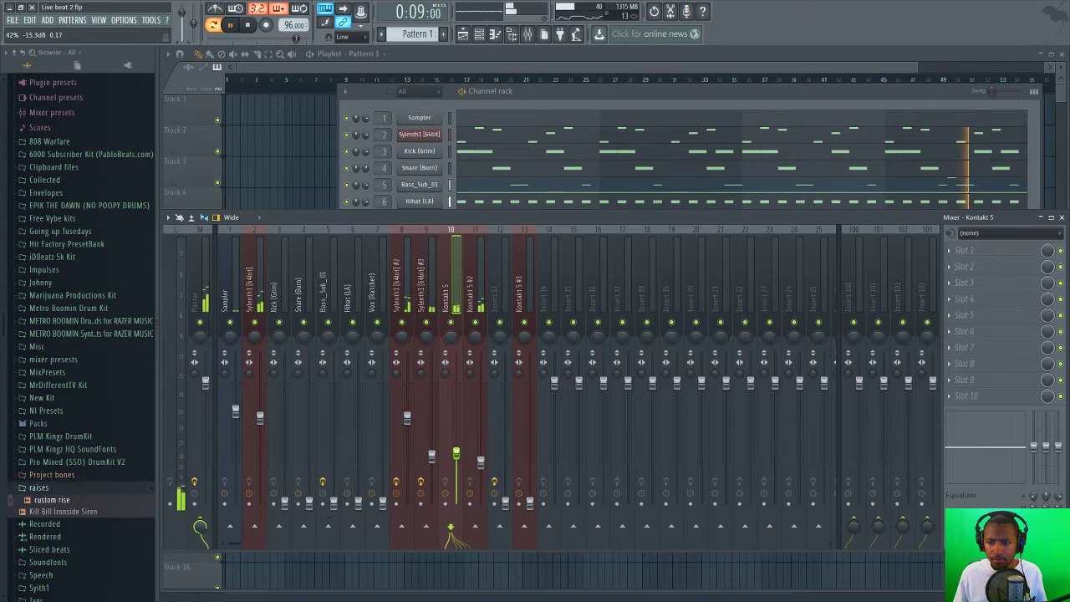
{"action": "left_click_drag", "start_coordinate": [407, 421], "coordinate": [457, 466]}
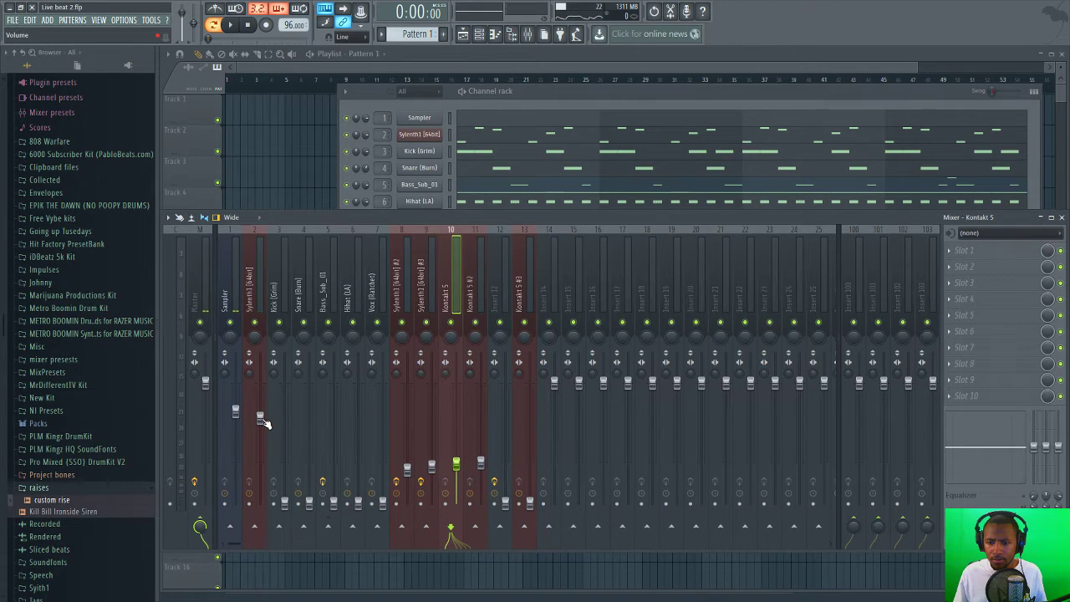
- Lower the first Sylenth1 fader to slightly above Kontakt 5, and pull Sylenth1 #2, Sylenth1 #3, Kontakt 5 and Kontakt 5 #2 down to zero
{"action": "left_click_drag", "start_coordinate": [260, 420], "coordinate": [260, 449]}
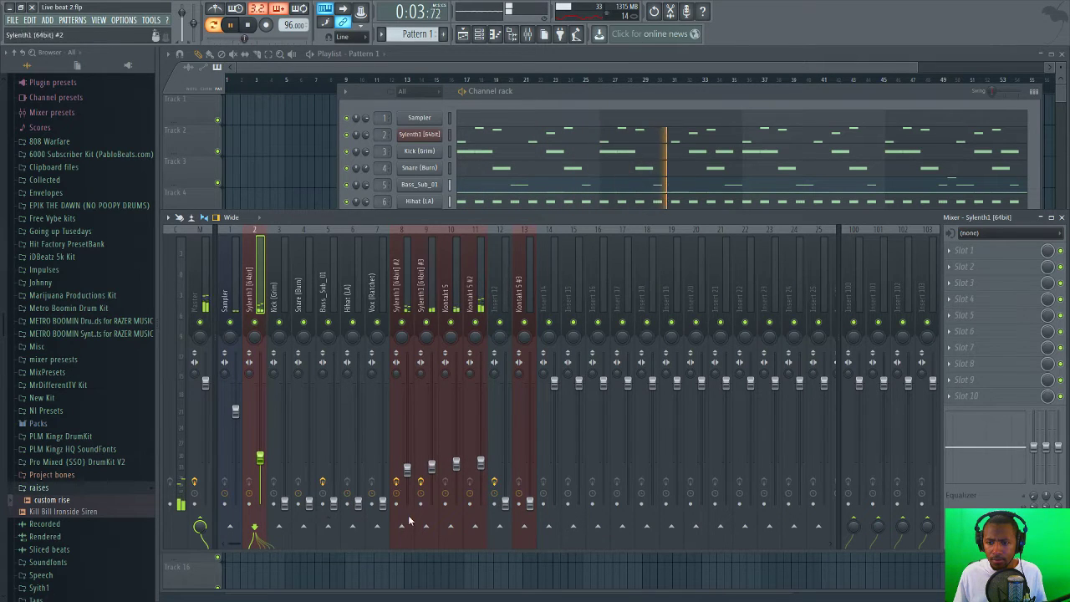
{"action": "left_click_drag", "start_coordinate": [407, 470], "coordinate": [407, 501]}
{"action": "key", "text": "space"}
{"action": "left_click_drag", "start_coordinate": [431, 466], "coordinate": [481, 493]}
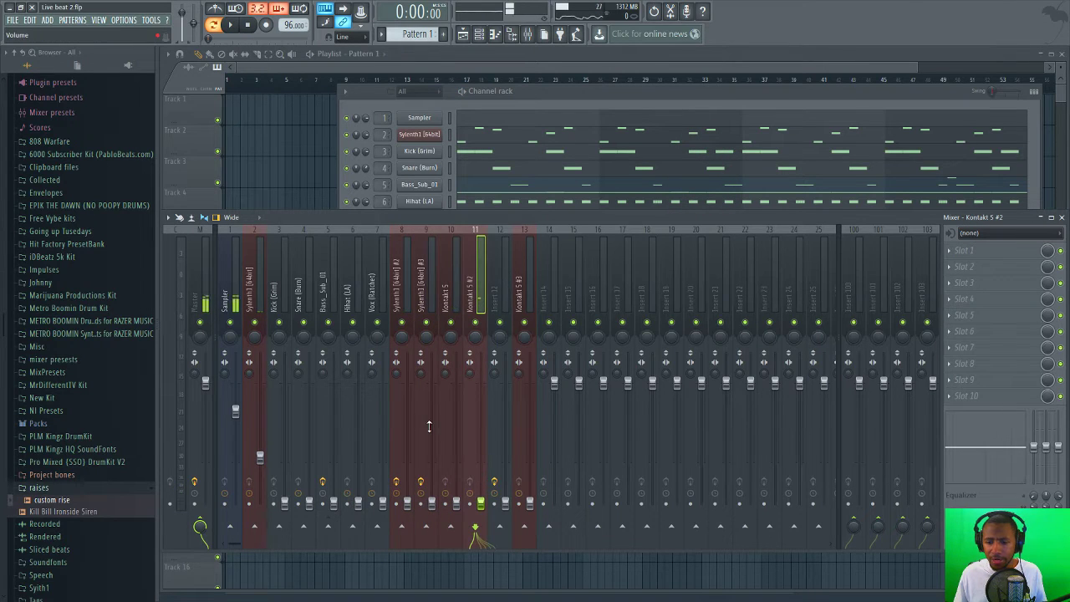
- Play Pattern 1 and set the first Sylenth1 mixer track's volume to 43% (-15.0 dB)
{"action": "key", "text": "space"}
{"action": "left_click", "coordinate": [260, 457]}
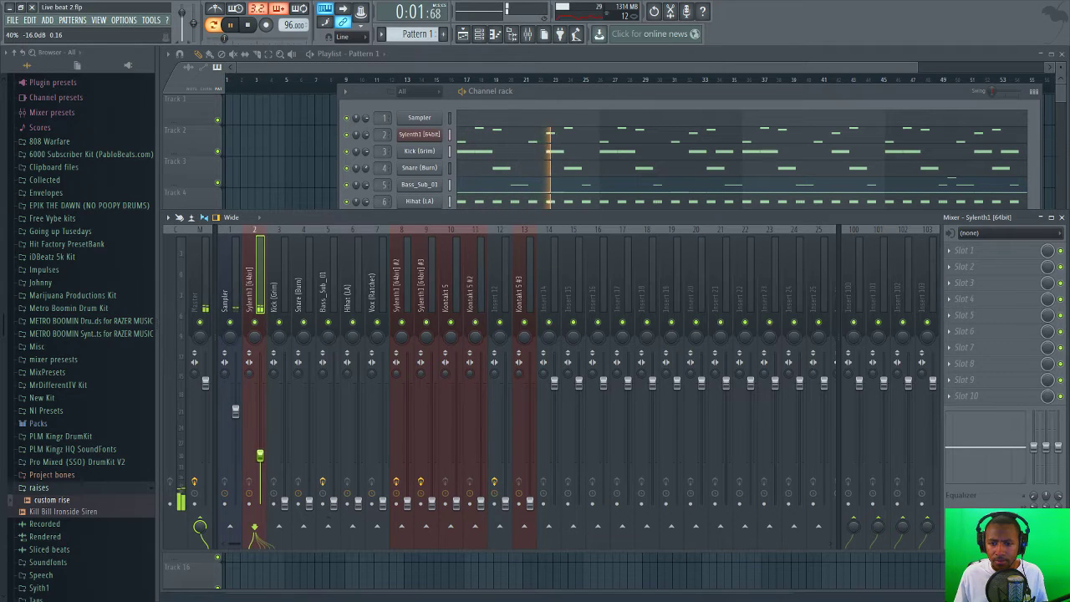
{"action": "scroll", "coordinate": [260, 456], "scroll_direction": "up", "scroll_amount": 1}
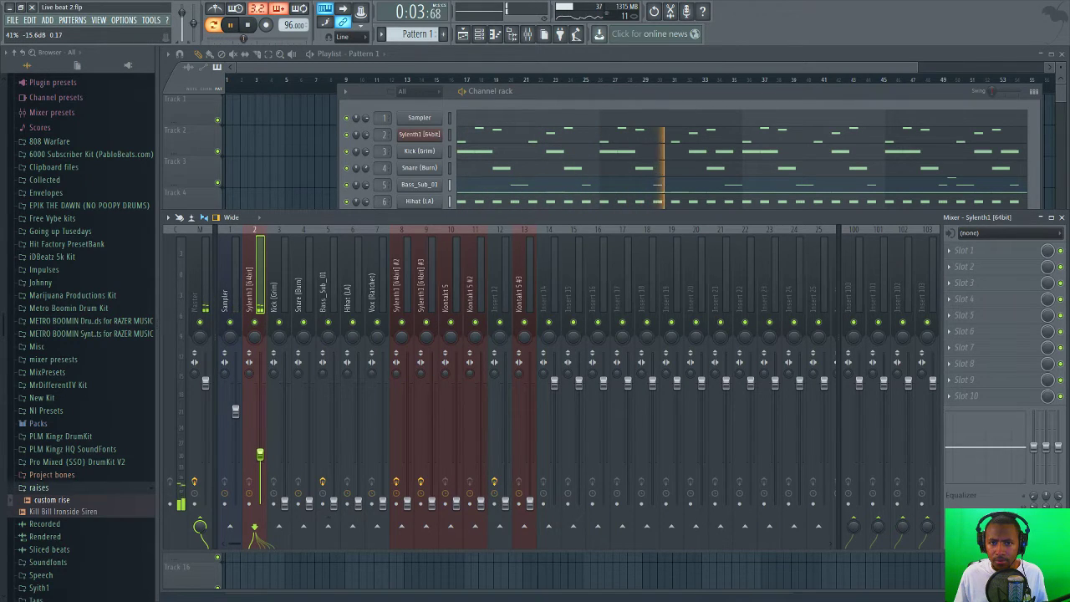
{"action": "scroll", "coordinate": [261, 454], "scroll_direction": "up", "scroll_amount": 2}
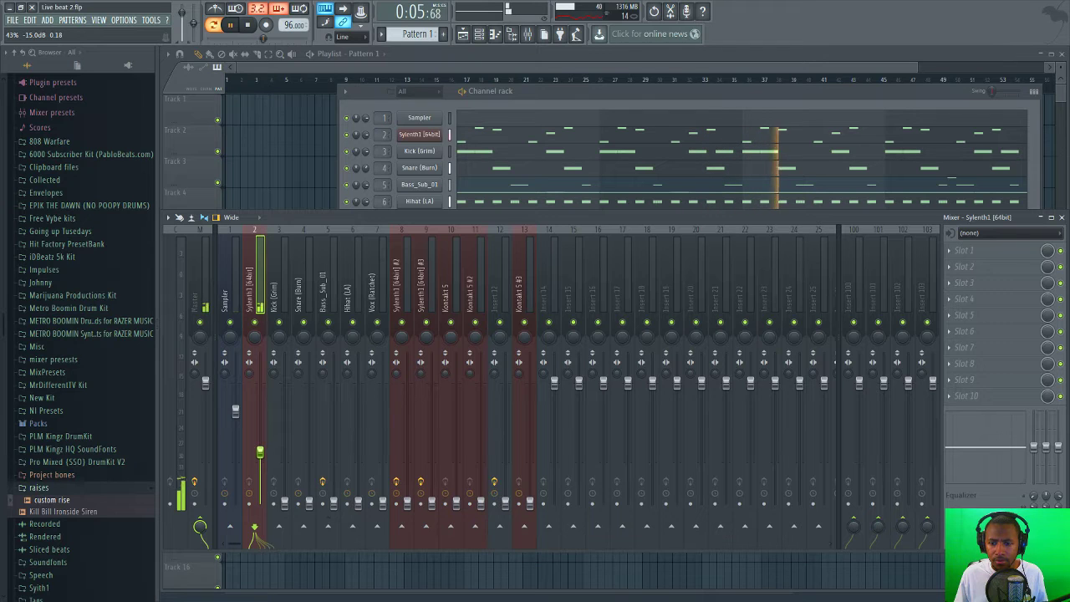
- During playback, raise the Sylenth1 #2 fader to slightly below the first Sylenth1 and set Kontakt 5 to 34% (-18.0 dB)
{"action": "left_click", "coordinate": [405, 494]}
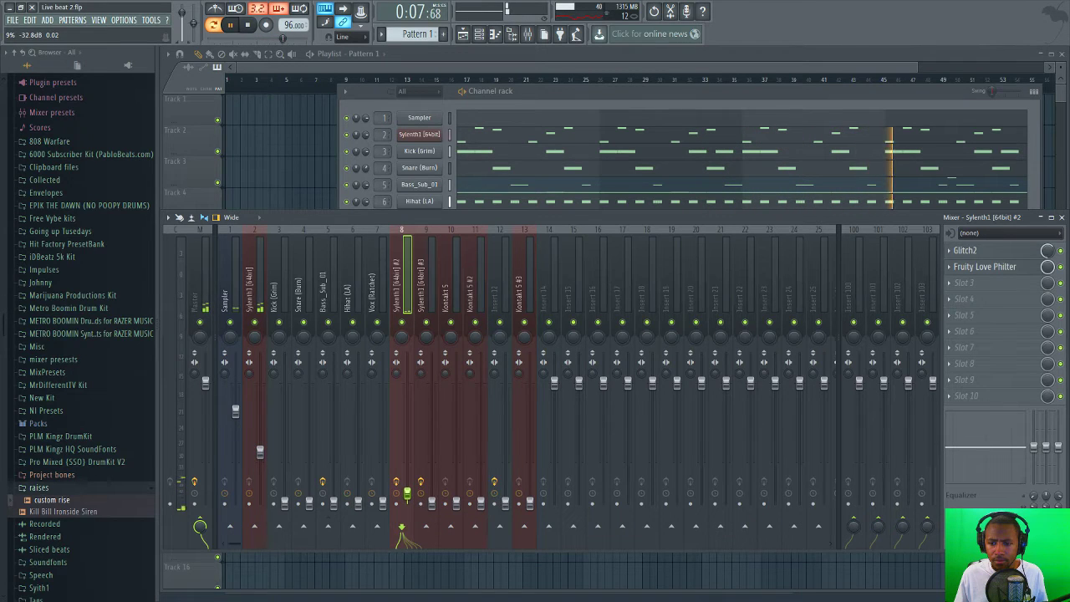
{"action": "left_click_drag", "start_coordinate": [406, 493], "coordinate": [407, 458]}
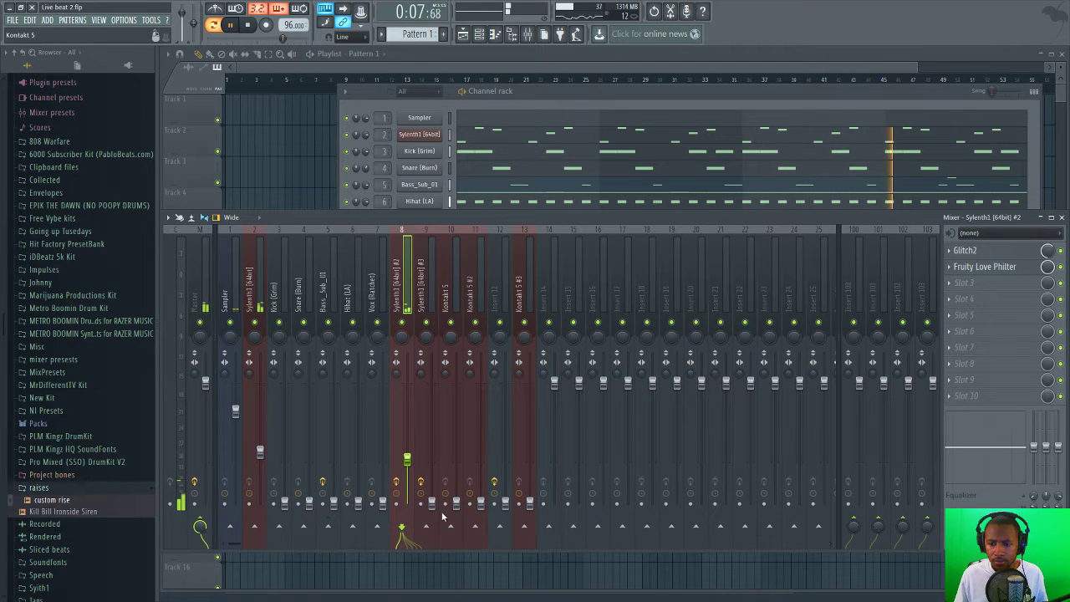
{"action": "left_click_drag", "start_coordinate": [456, 501], "coordinate": [455, 463]}
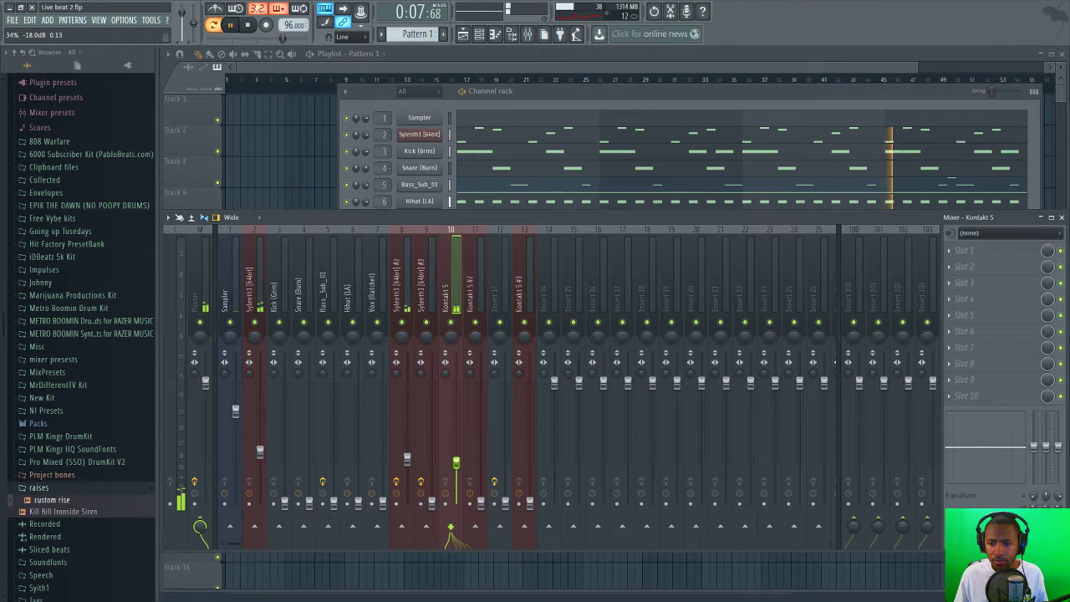
- Raise the Kontakt 5 #2 fader to below Kontakt 5's level, and set Sylenth1 #3 to 31% (-19.0 dB)
{"action": "left_click", "coordinate": [481, 500]}
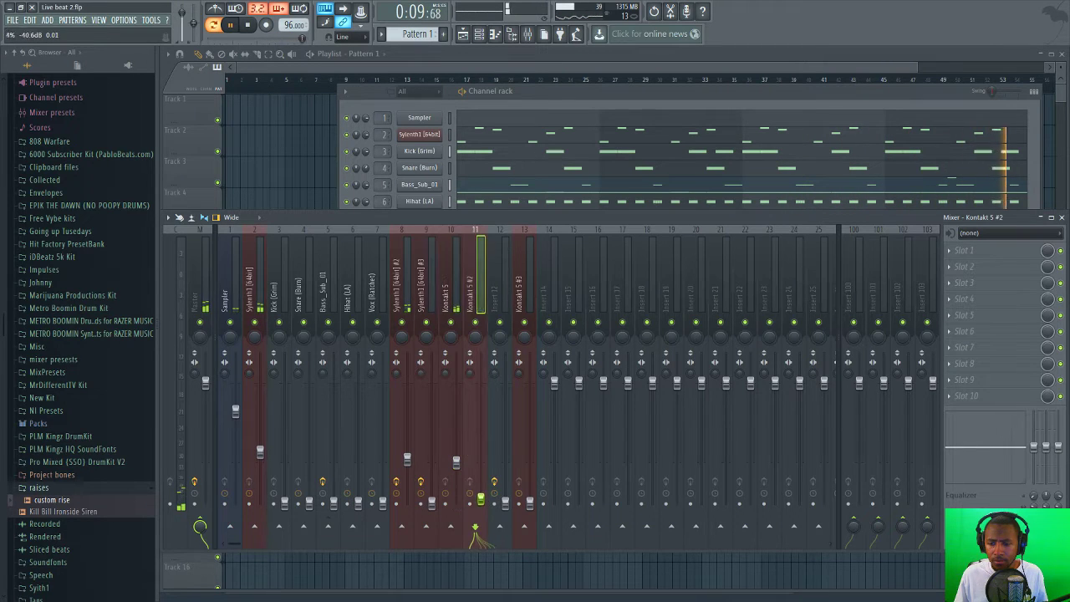
{"action": "left_click_drag", "start_coordinate": [481, 499], "coordinate": [480, 481]}
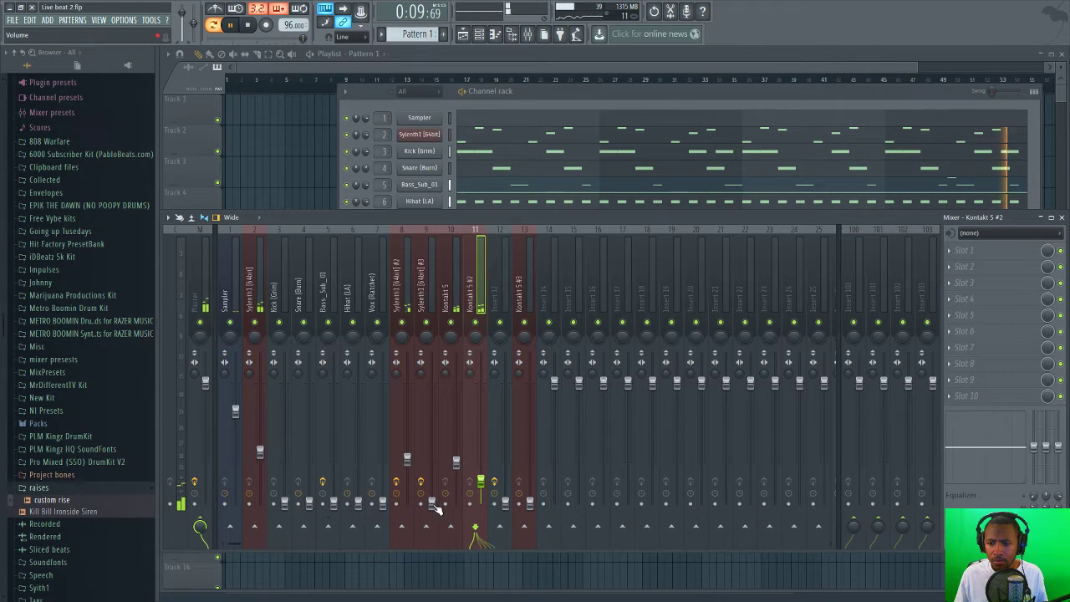
{"action": "left_click_drag", "start_coordinate": [432, 501], "coordinate": [431, 464]}
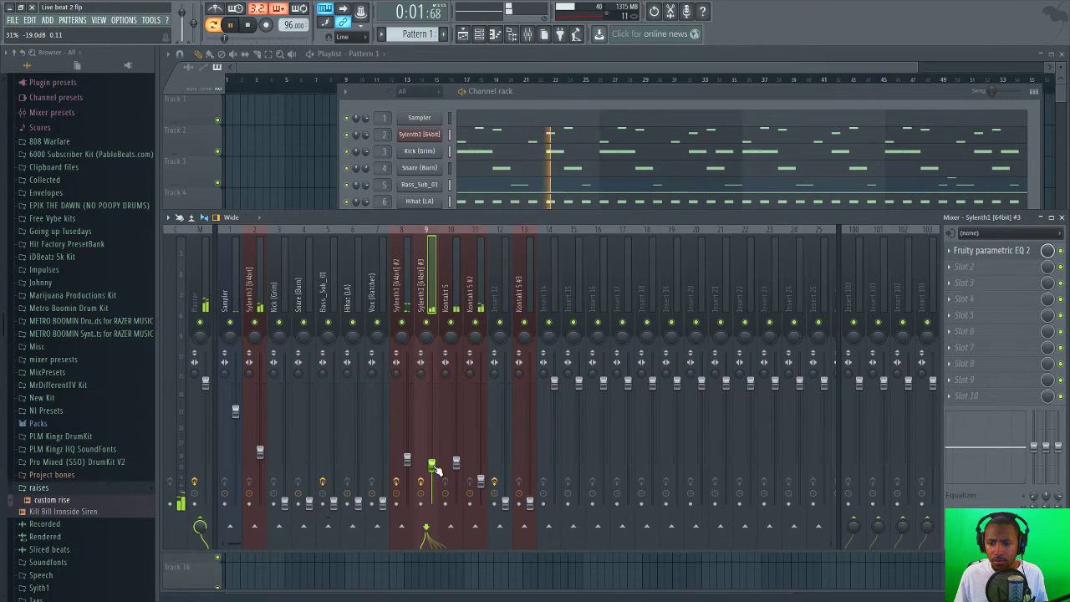
- Set the first Sylenth1 mixer track to 42% (-15.2 dB) and nudge the Kontakt 5 #2 fader slightly lower
{"action": "left_click", "coordinate": [260, 454]}
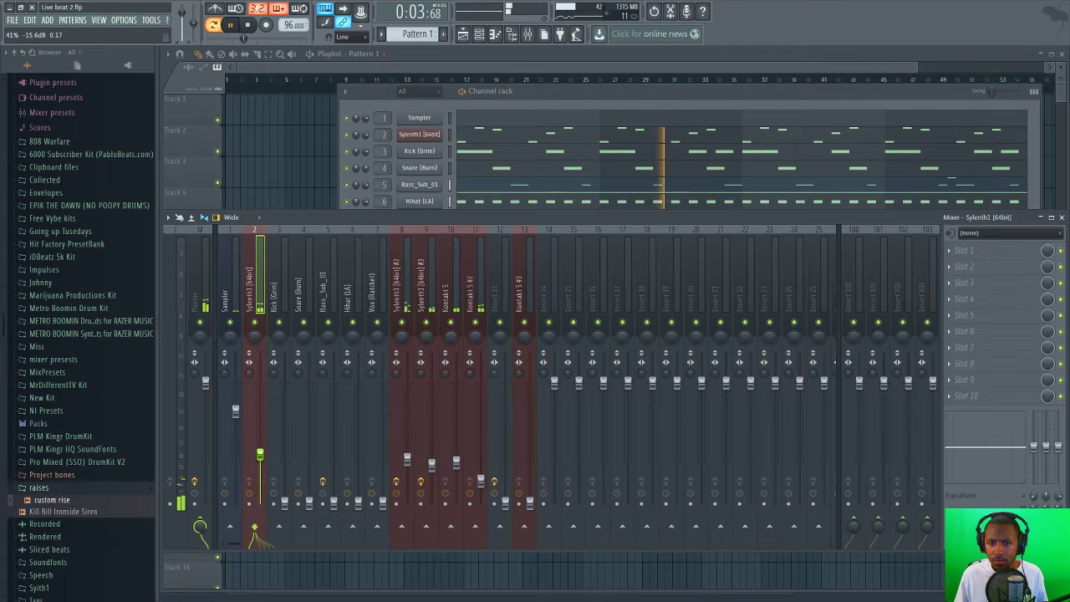
{"action": "left_click_drag", "start_coordinate": [260, 454], "coordinate": [260, 453]}
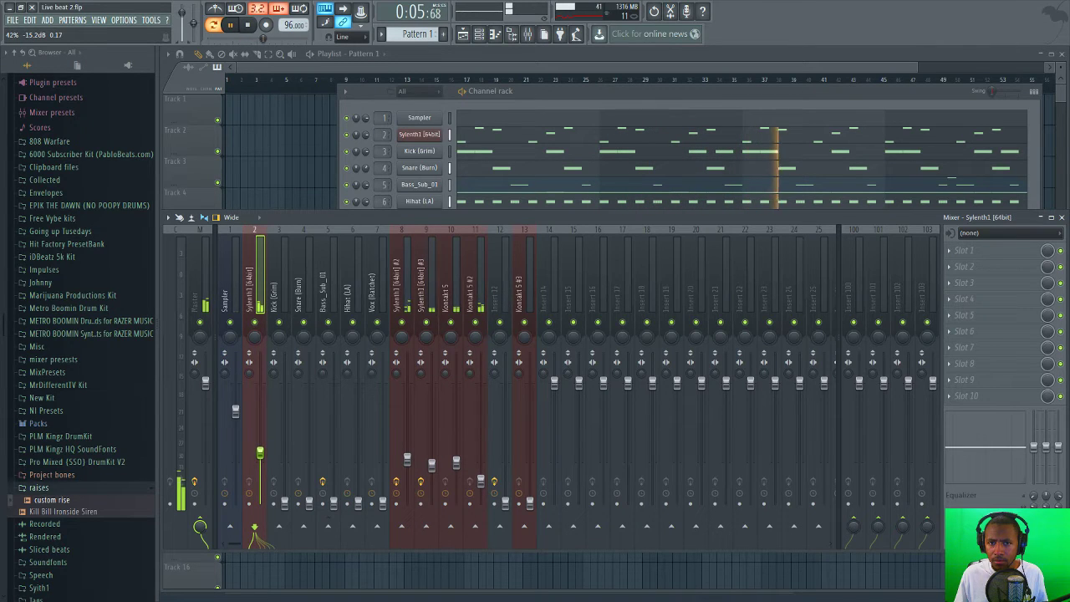
{"action": "left_click", "coordinate": [482, 483]}
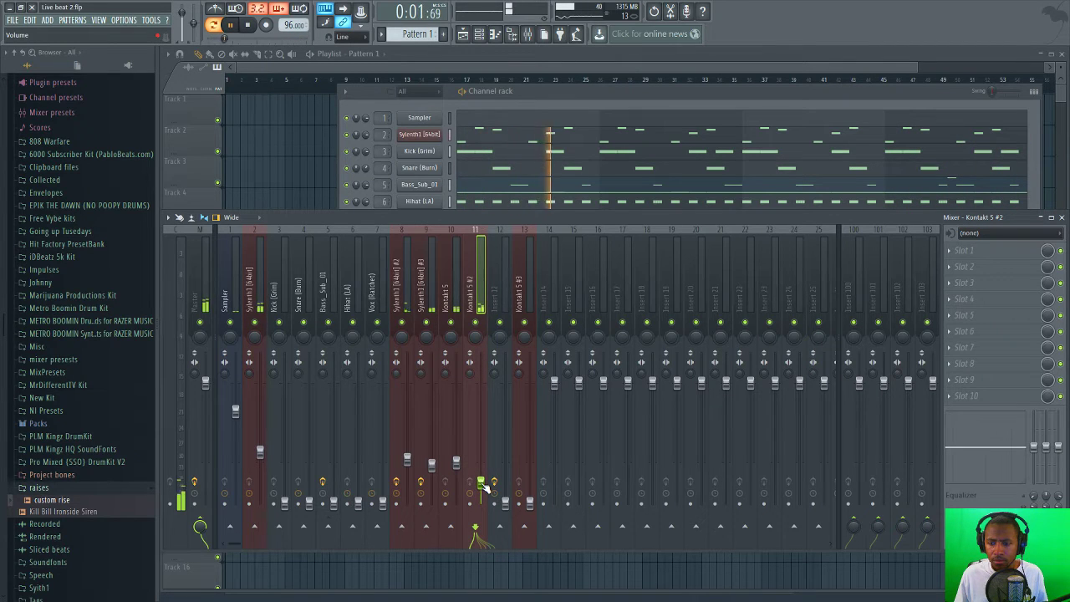
- Set Sylenth1 #3 to 29% (-20.0 dB), checking it in solo, set Sylenth1 #2 to 36% (-17.1 dB), and stop playback
{"action": "left_click", "coordinate": [431, 465]}
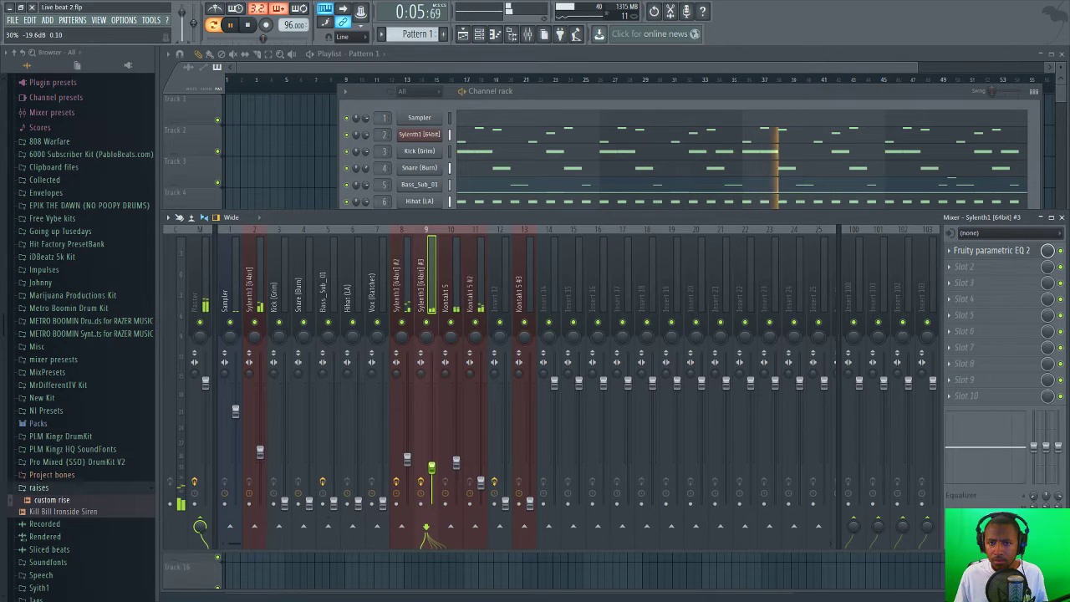
{"action": "left_click_drag", "start_coordinate": [431, 465], "coordinate": [432, 465]}
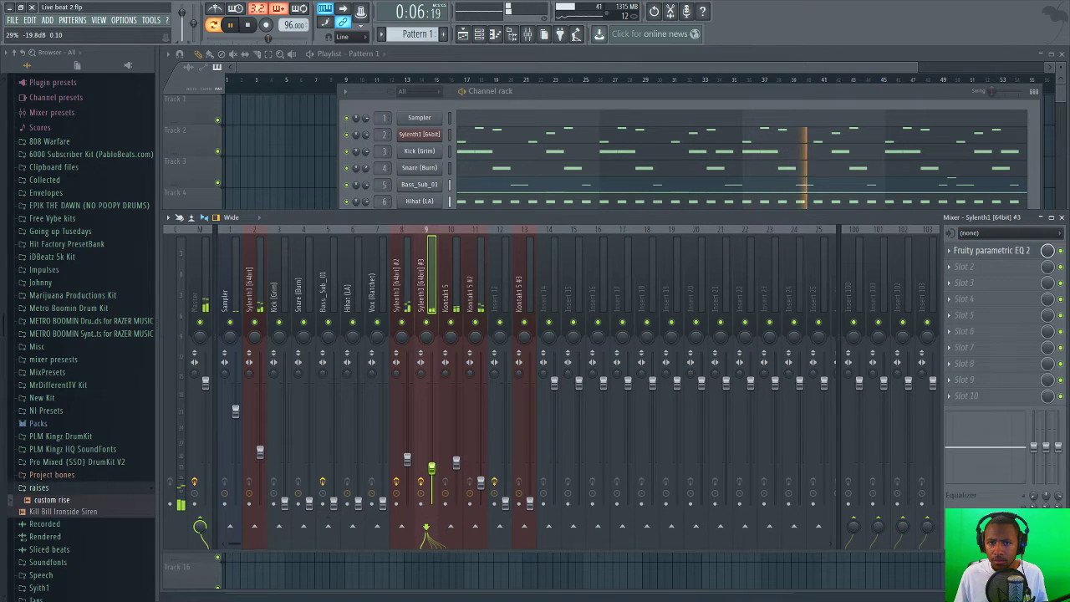
{"action": "right_click", "coordinate": [429, 328]}
{"action": "right_click", "coordinate": [428, 326]}
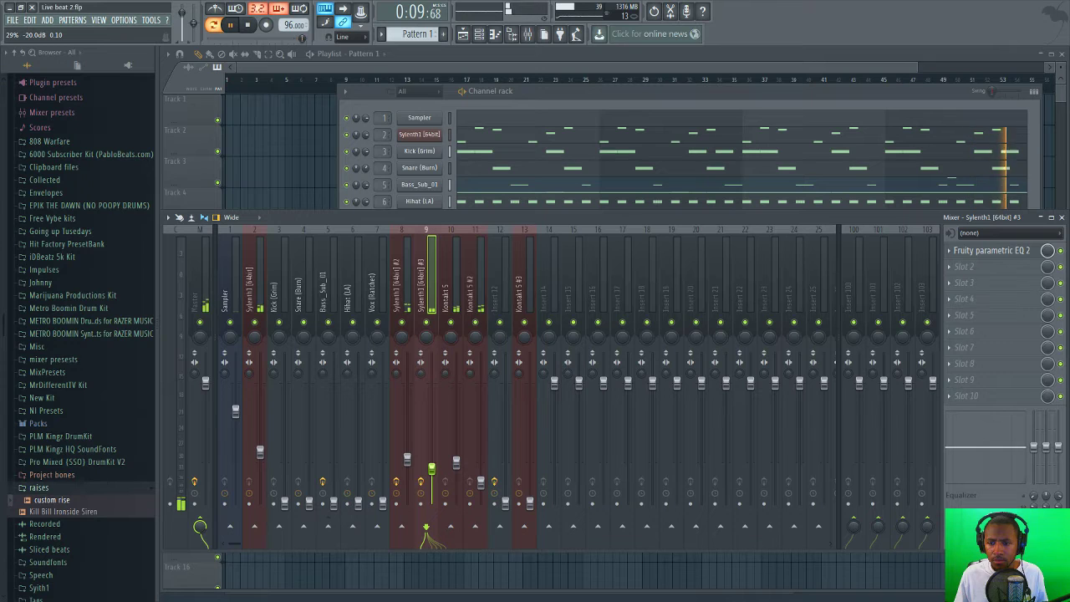
{"action": "left_click", "coordinate": [414, 460]}
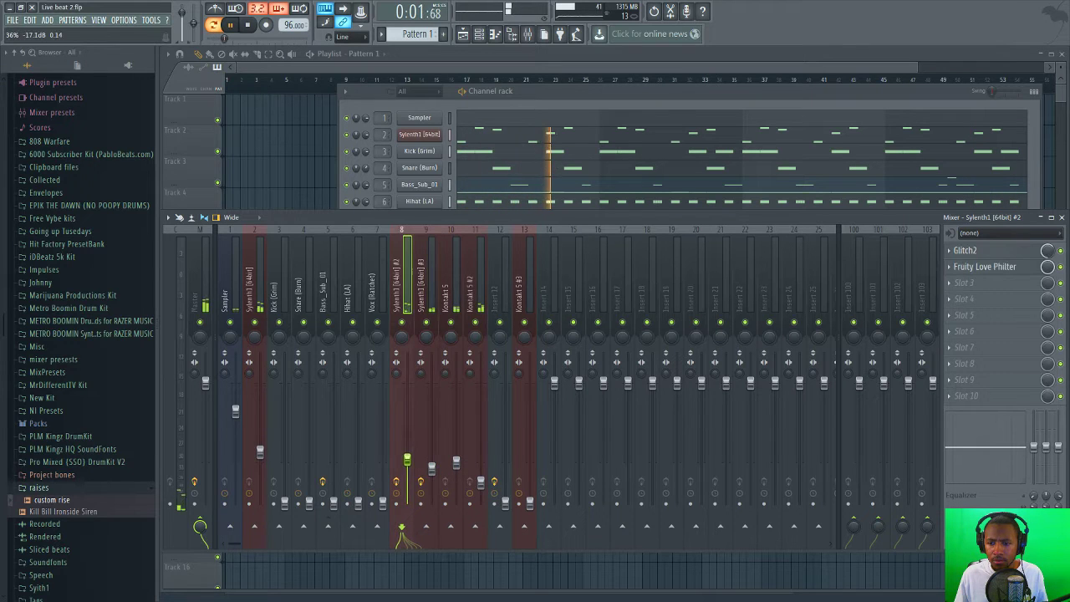
{"action": "key", "text": "space"}
- Load Fruity Parametric EQ 2 into the first effect slot of the first Sylenth1 mixer track
{"action": "left_click", "coordinate": [258, 305]}
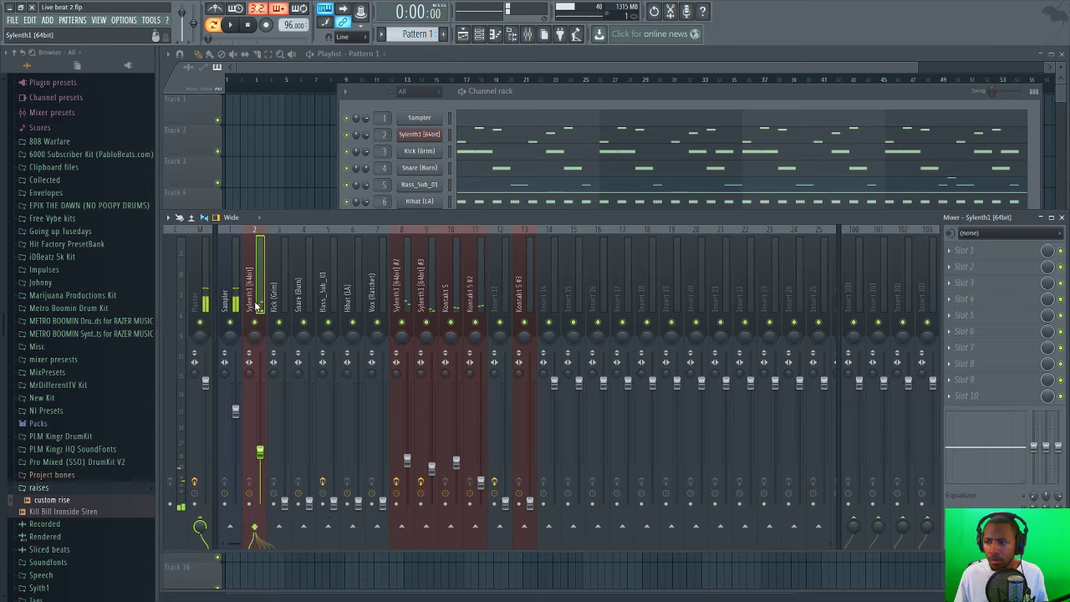
{"action": "left_click", "coordinate": [984, 258]}
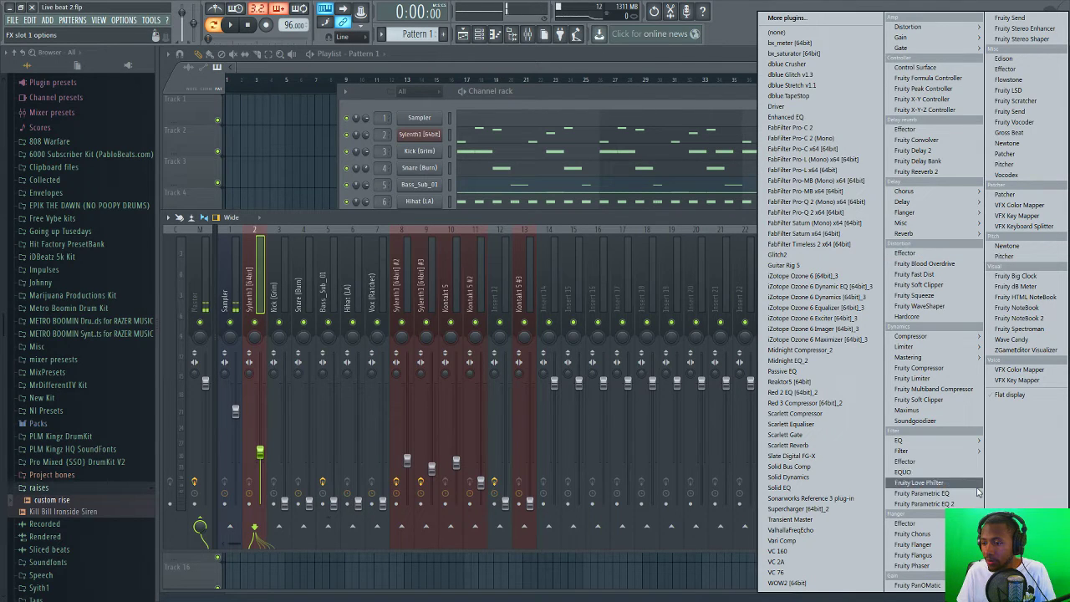
{"action": "left_click", "coordinate": [920, 503]}
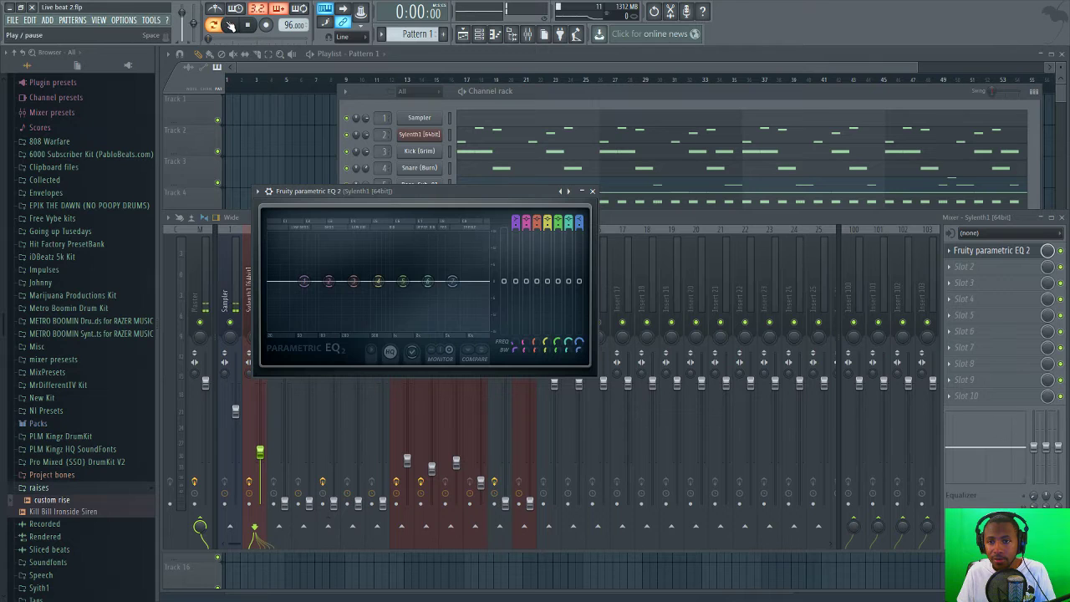
- While Pattern 1 plays, switch the EQ to its next preset, set the low pass near 8 kHz and high pass near 632 Hz, and close it
{"action": "key", "text": "space"}
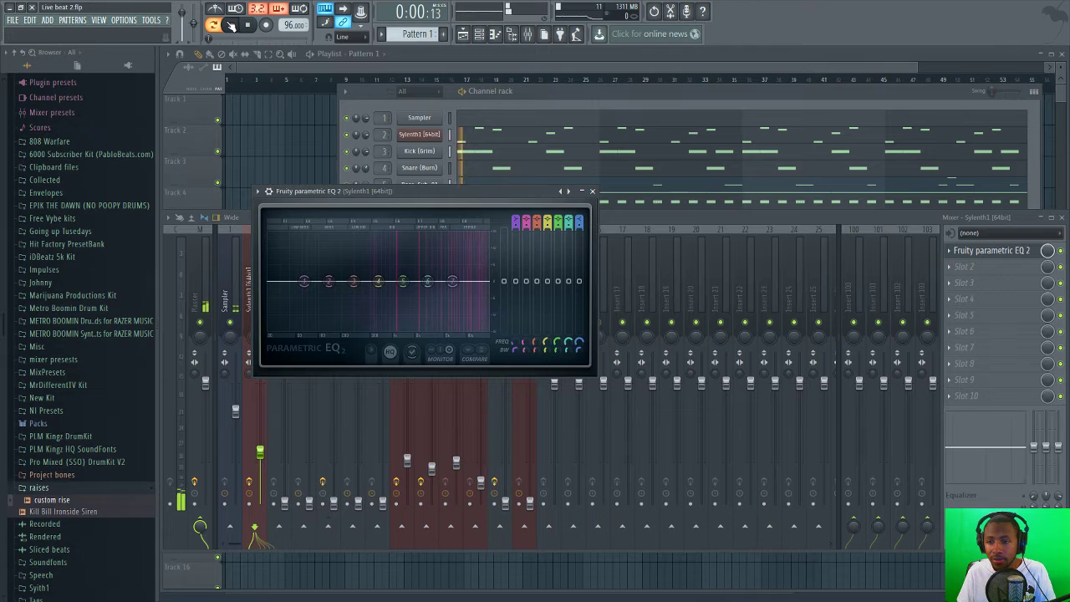
{"action": "left_click", "coordinate": [567, 191]}
{"action": "left_click_drag", "start_coordinate": [489, 282], "coordinate": [465, 282]}
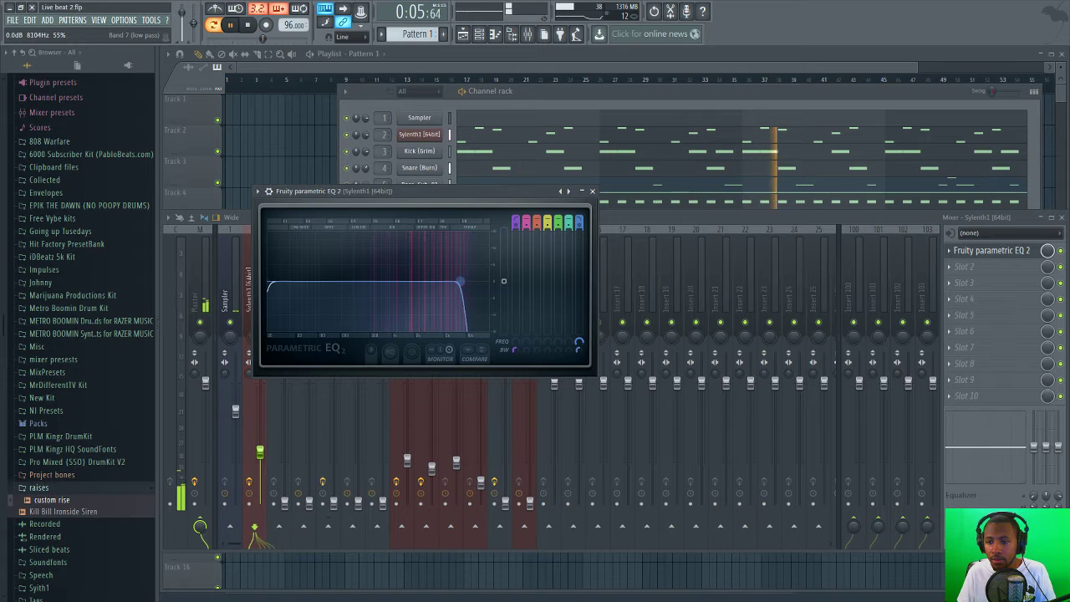
{"action": "left_click_drag", "start_coordinate": [466, 282], "coordinate": [459, 283]}
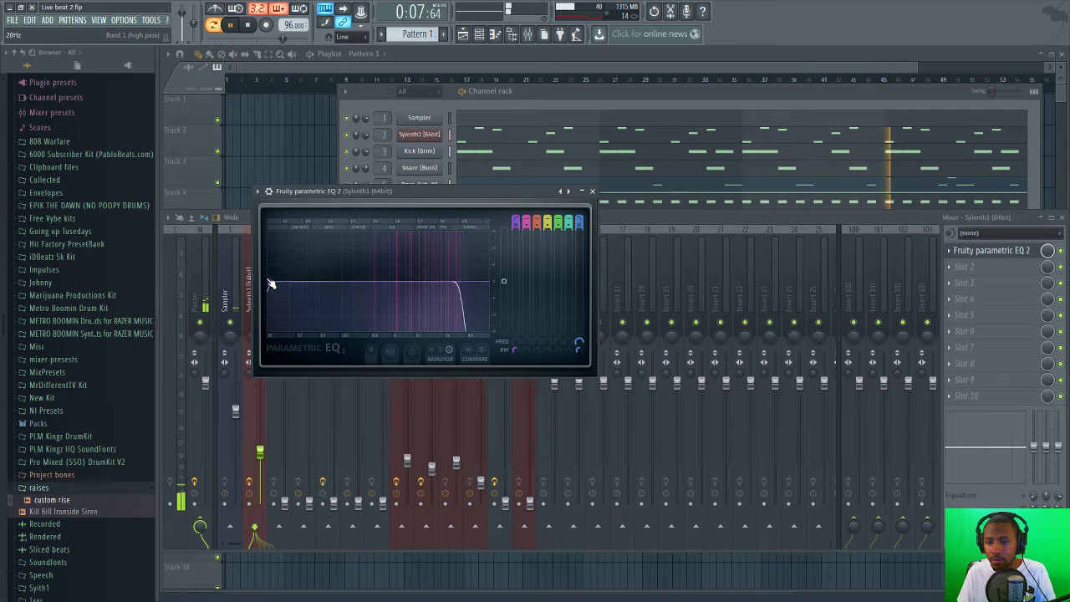
{"action": "left_click_drag", "start_coordinate": [269, 282], "coordinate": [379, 282]}
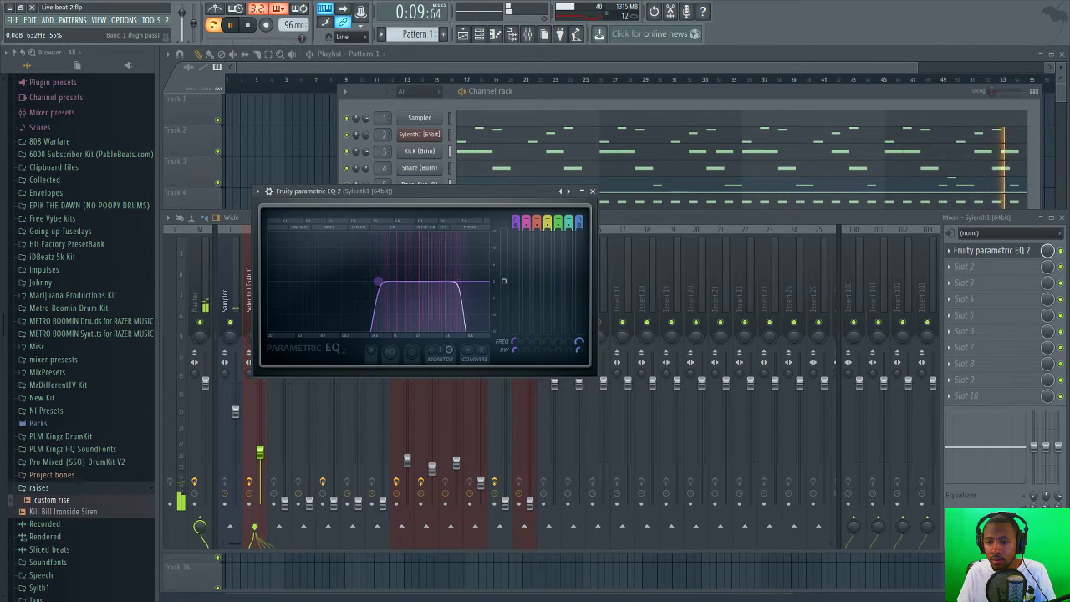
{"action": "left_click", "coordinate": [249, 27]}
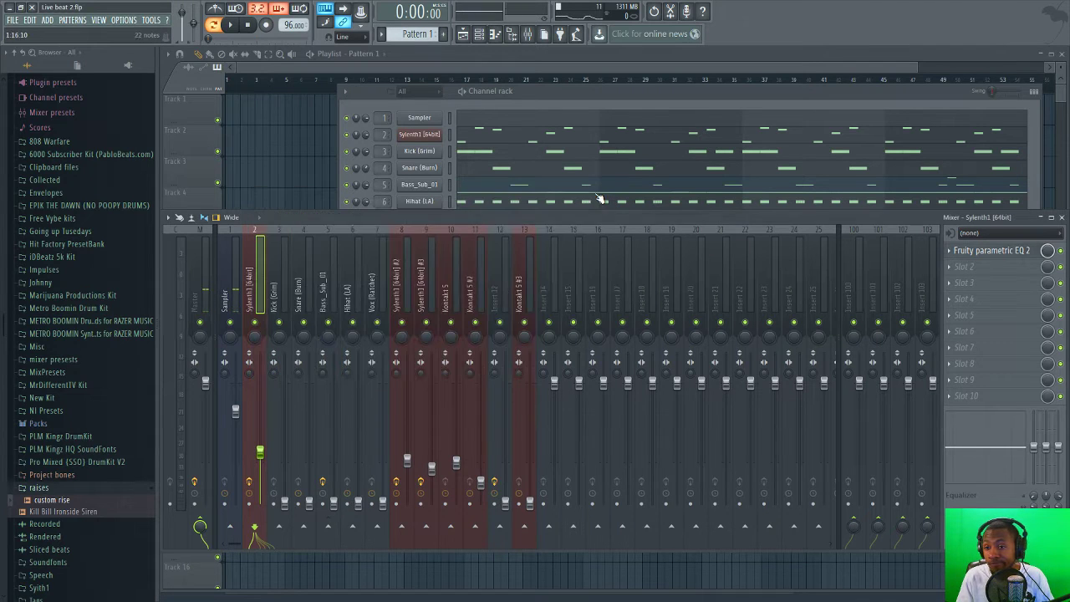
{"action": "left_click", "coordinate": [593, 191]}
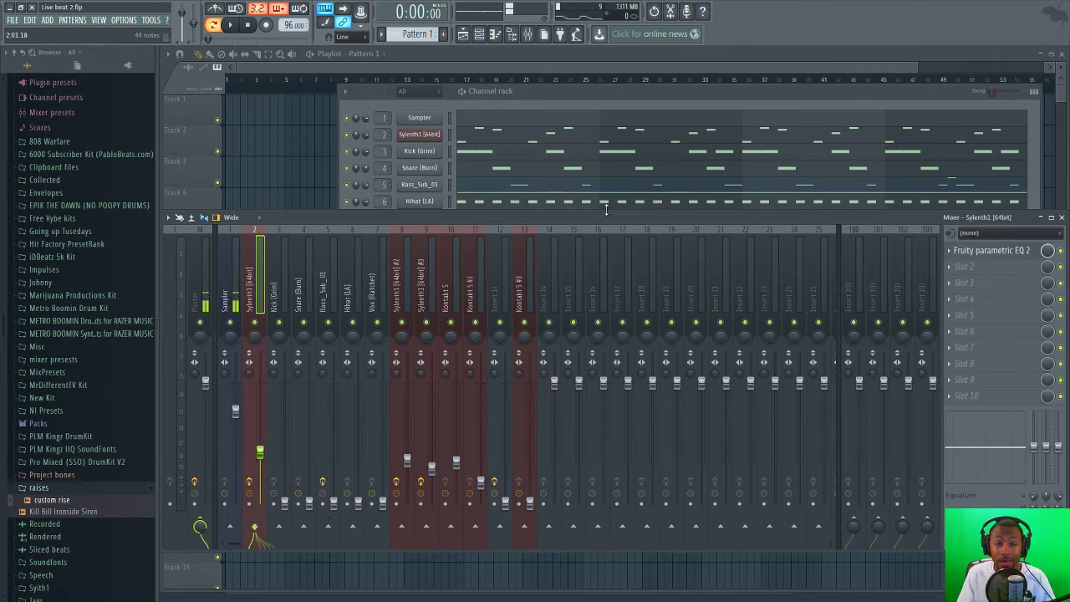
- Play Pattern 1, raise the Hihat (LA) fader to about Kontakt 5 #2's level, and set Vox (Ratchet) to 33% (-18.5 dB)
{"action": "left_click", "coordinate": [231, 25]}
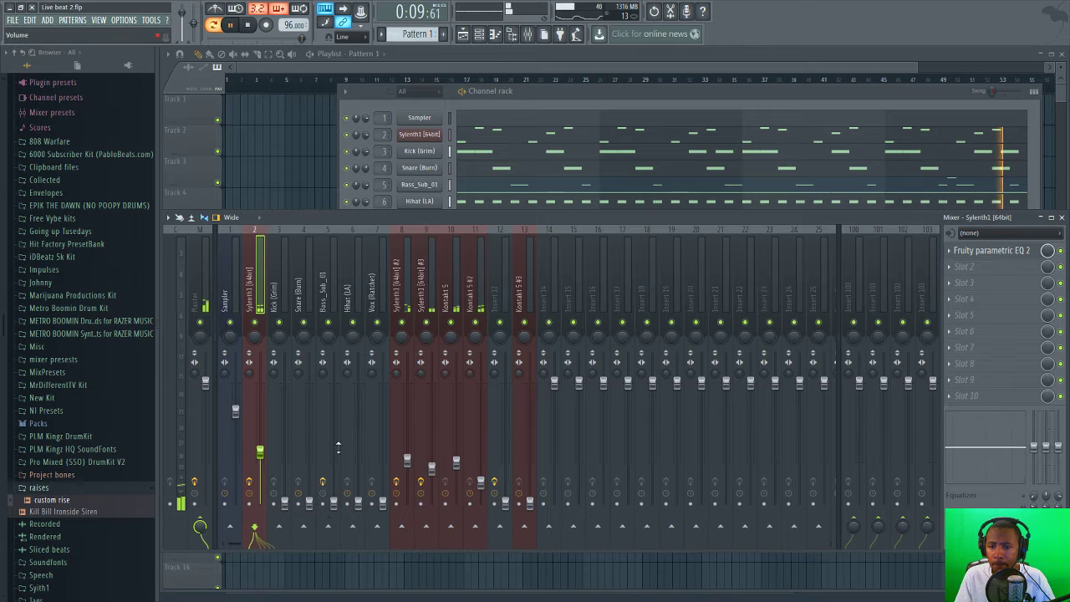
{"action": "left_click_drag", "start_coordinate": [357, 506], "coordinate": [357, 481]}
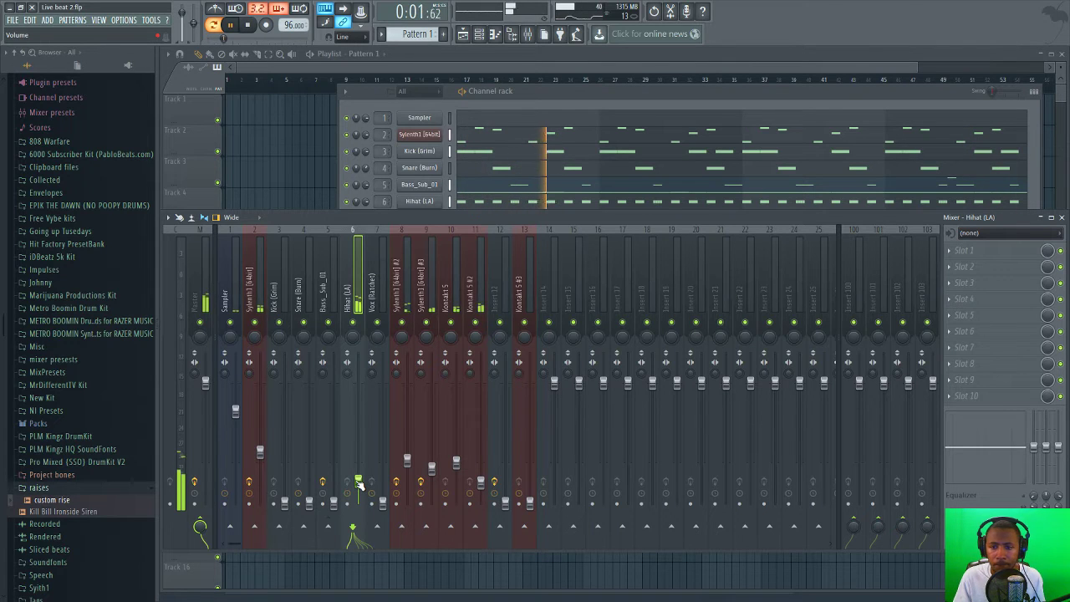
{"action": "left_click_drag", "start_coordinate": [382, 483], "coordinate": [382, 464]}
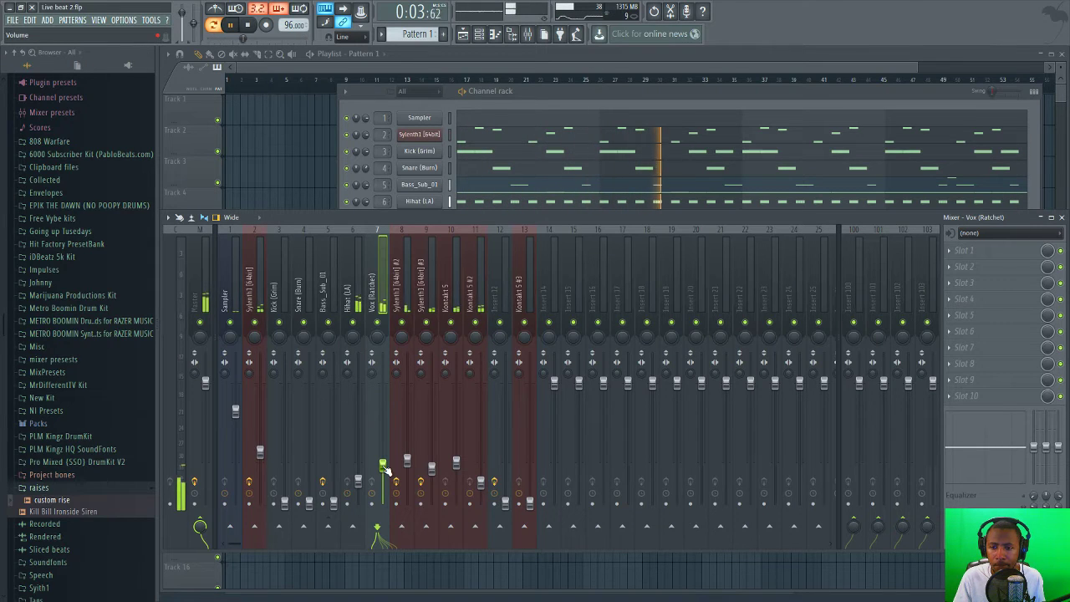
{"action": "left_click", "coordinate": [357, 484]}
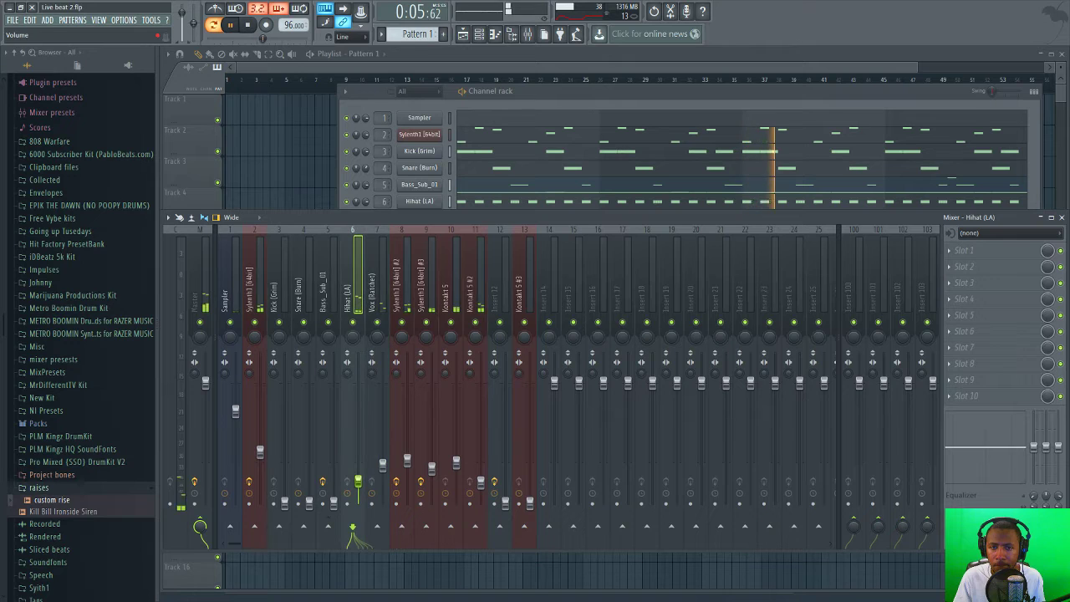
{"action": "left_click", "coordinate": [382, 465]}
{"action": "scroll", "coordinate": [383, 464], "scroll_direction": "up", "scroll_amount": 1}
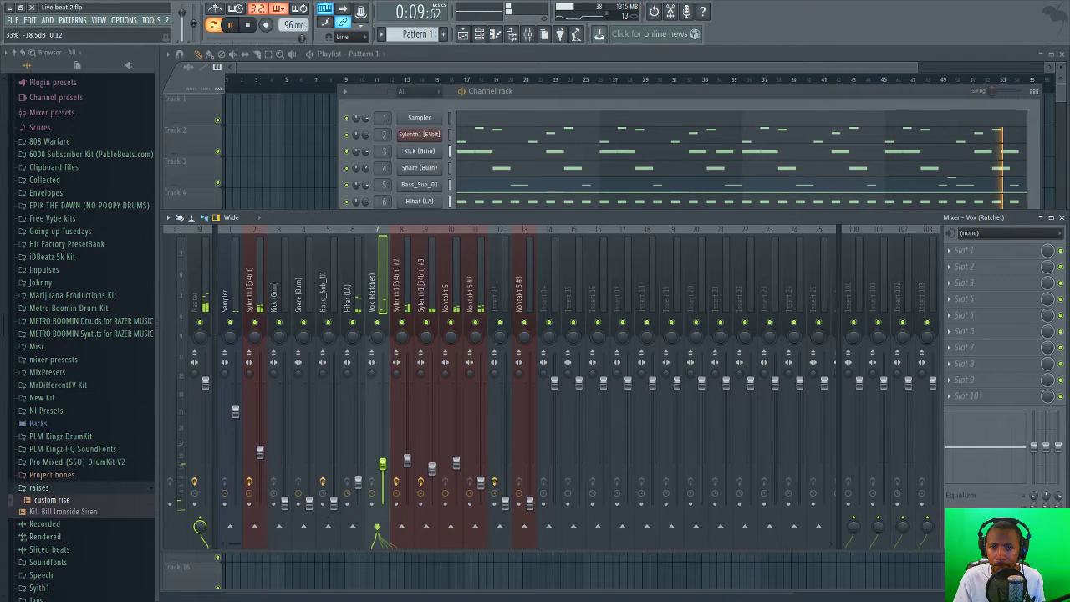
- Lower Vox (Ratchet) to 31% (-19.0 dB), and raise Snare (Burn) to 40% (-16.0 dB) while playing Pattern 1
{"action": "scroll", "coordinate": [382, 464], "scroll_direction": "down", "scroll_amount": 1}
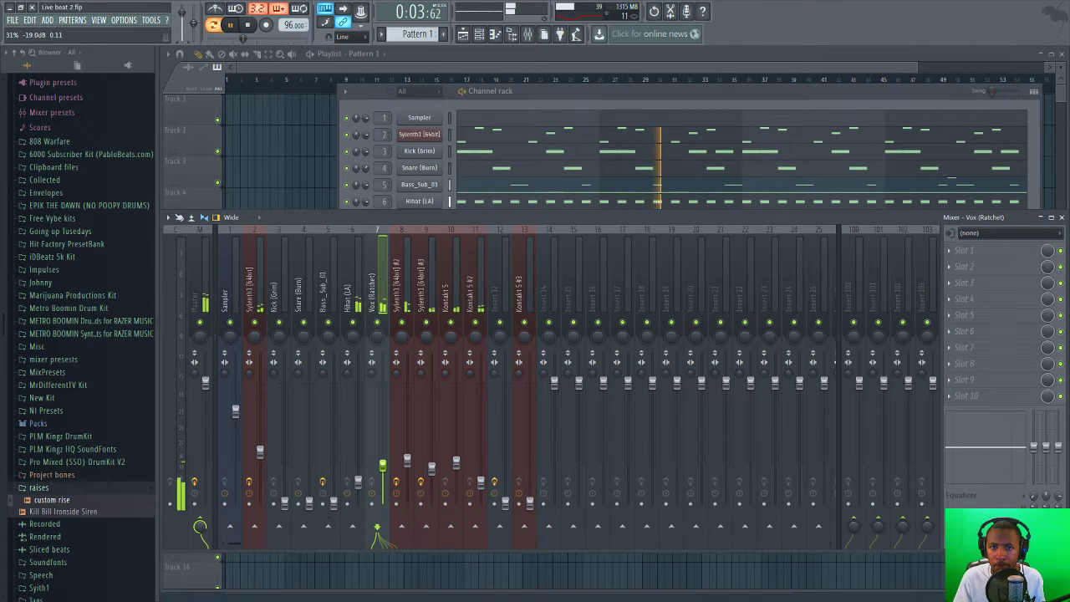
{"action": "key", "text": "space"}
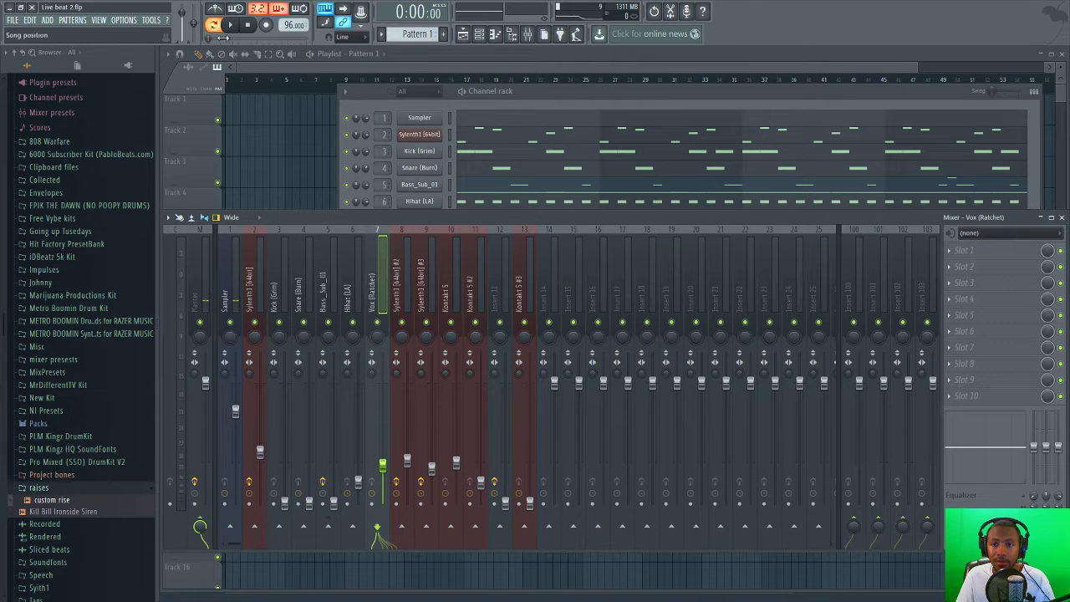
{"action": "left_click", "coordinate": [232, 25]}
{"action": "left_click", "coordinate": [308, 485]}
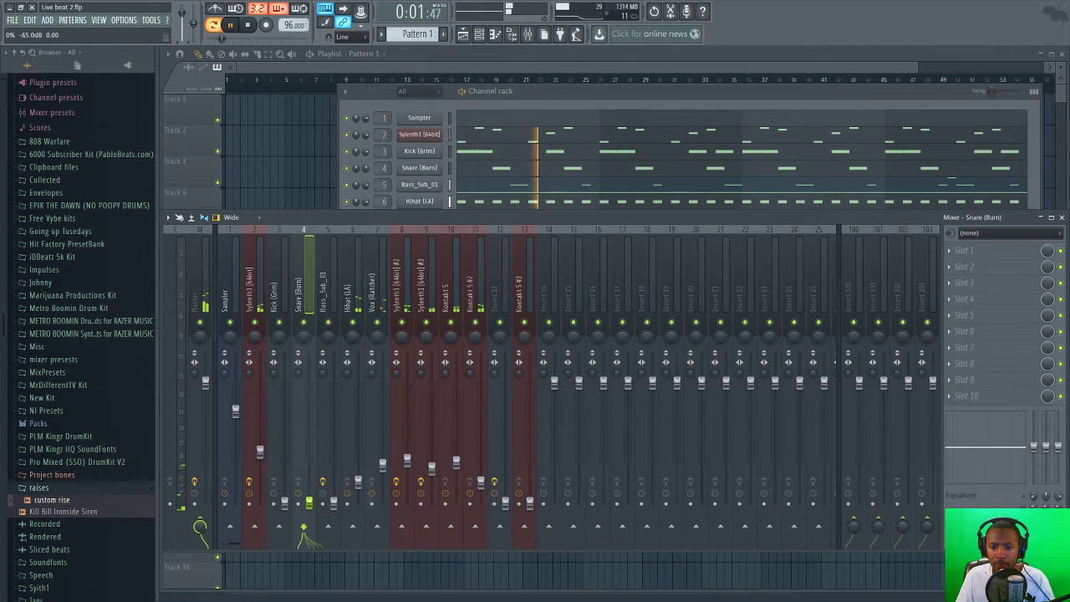
{"action": "left_click_drag", "start_coordinate": [308, 485], "coordinate": [308, 463]}
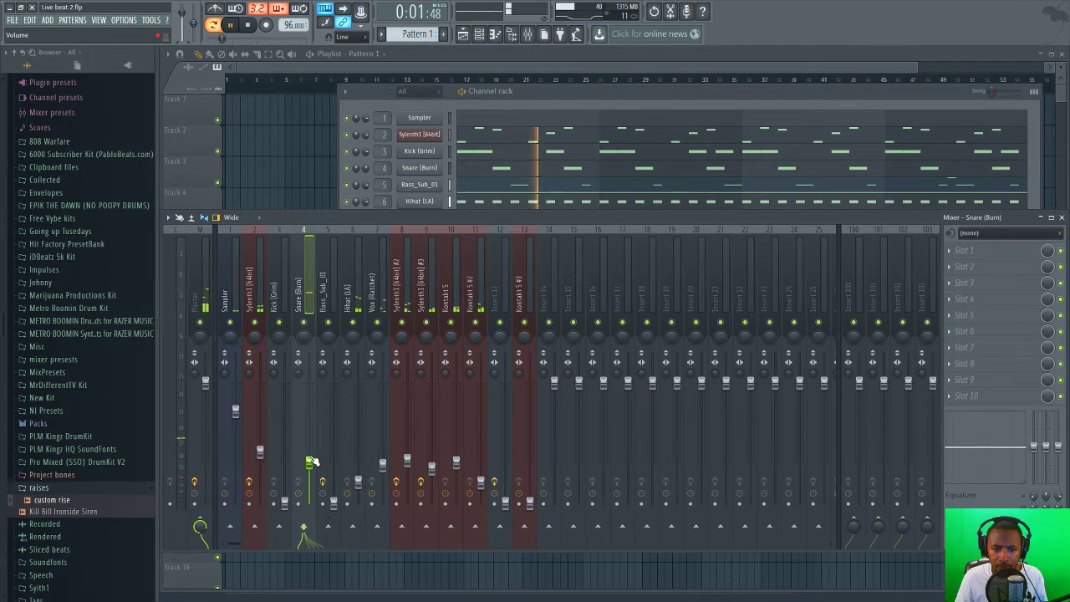
{"action": "key", "text": "space"}
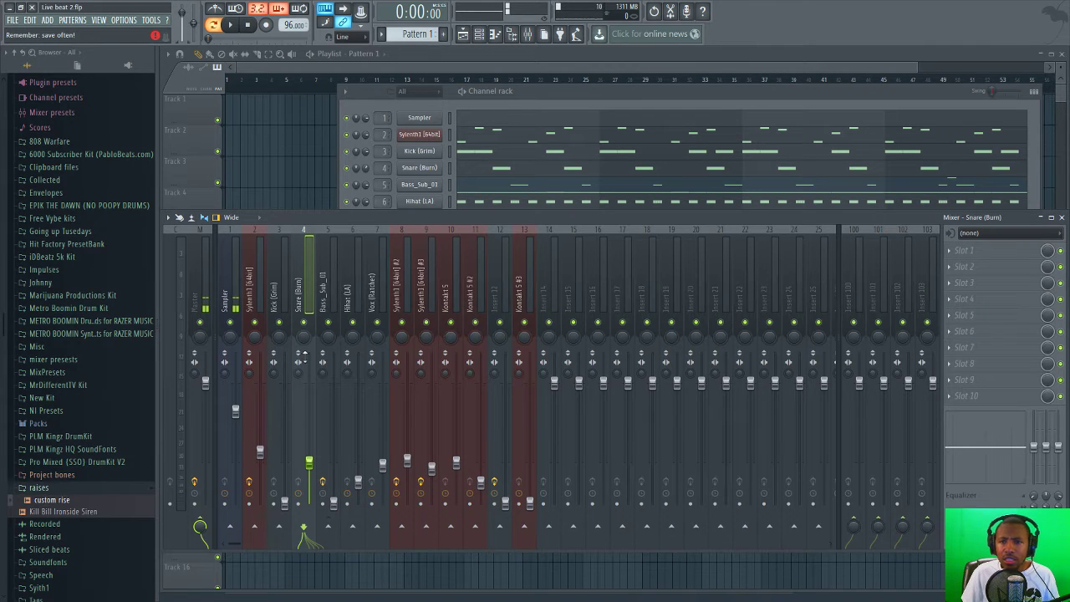
{"action": "key", "text": "space"}
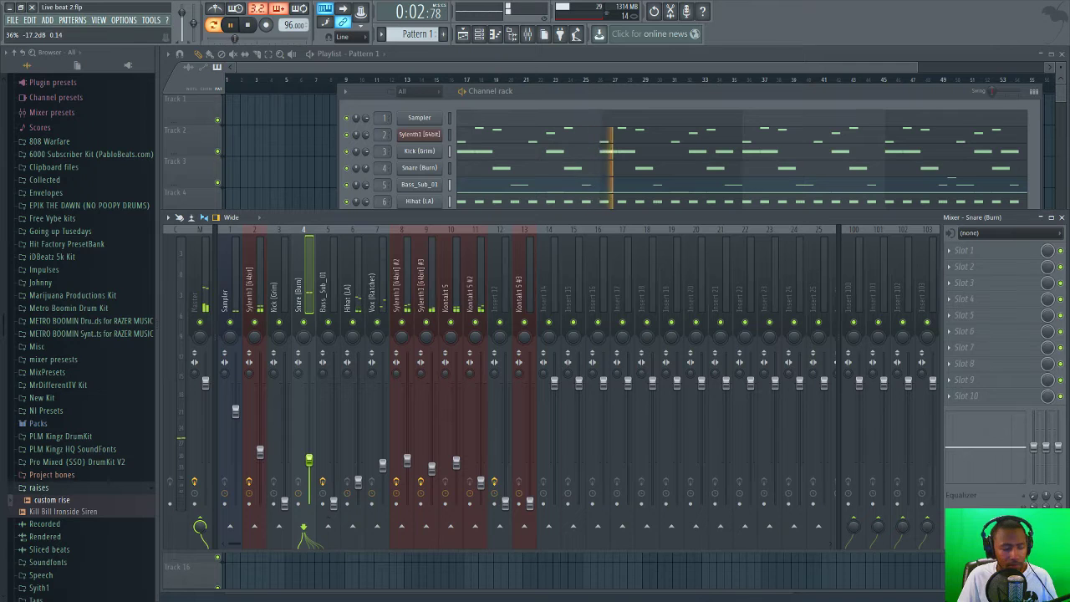
{"action": "scroll", "coordinate": [309, 458], "scroll_direction": "up", "scroll_amount": 2}
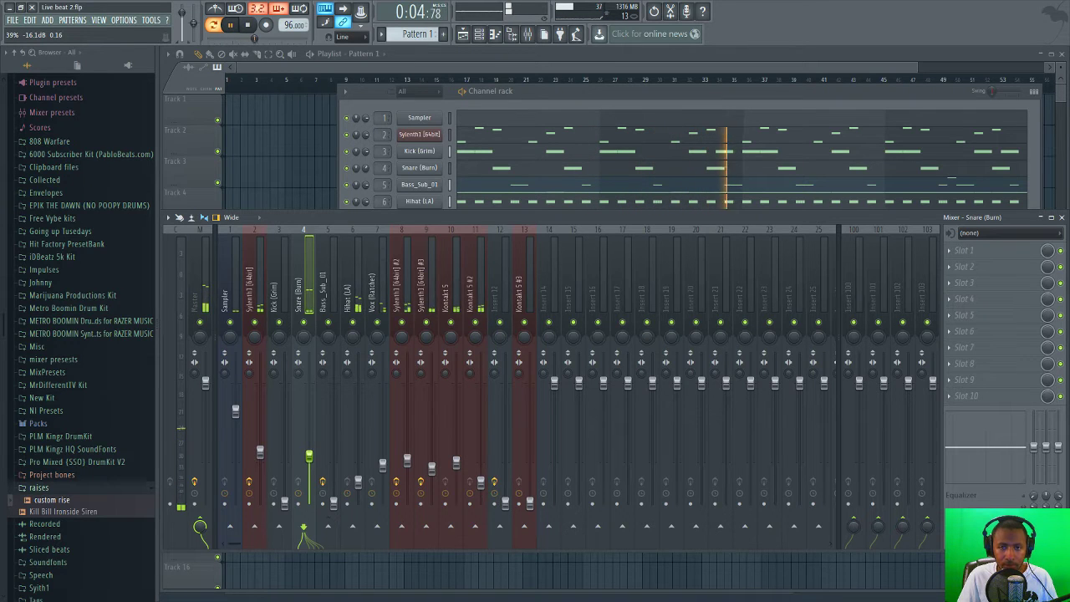
{"action": "scroll", "coordinate": [308, 458], "scroll_direction": "up", "scroll_amount": 1}
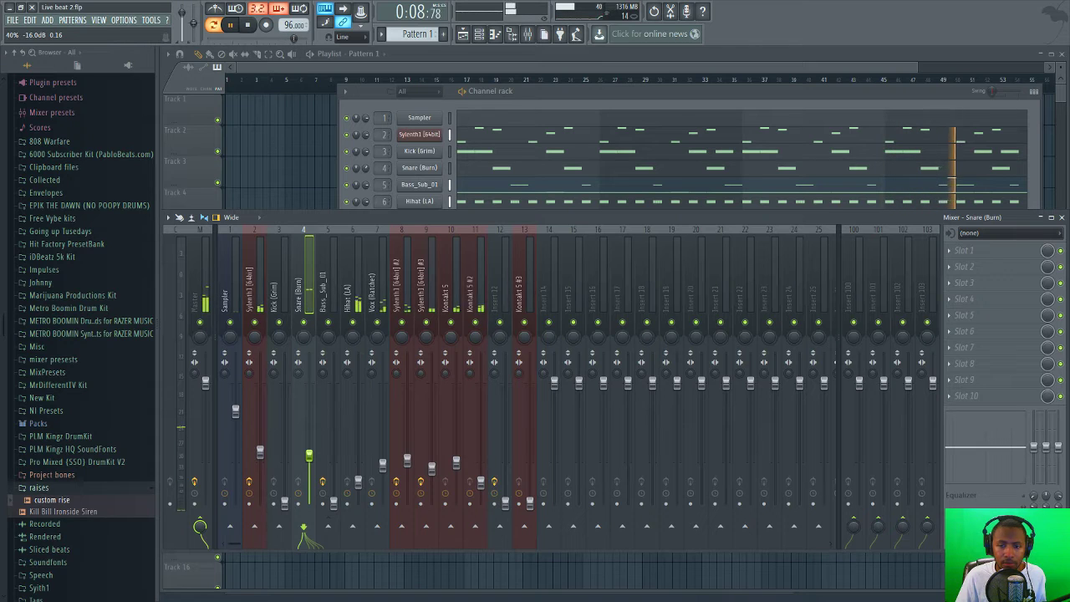
- Raise the Kick (Grim) volume clearly above the snare's level while Pattern 1 plays, and stop playback
{"action": "left_click", "coordinate": [286, 505]}
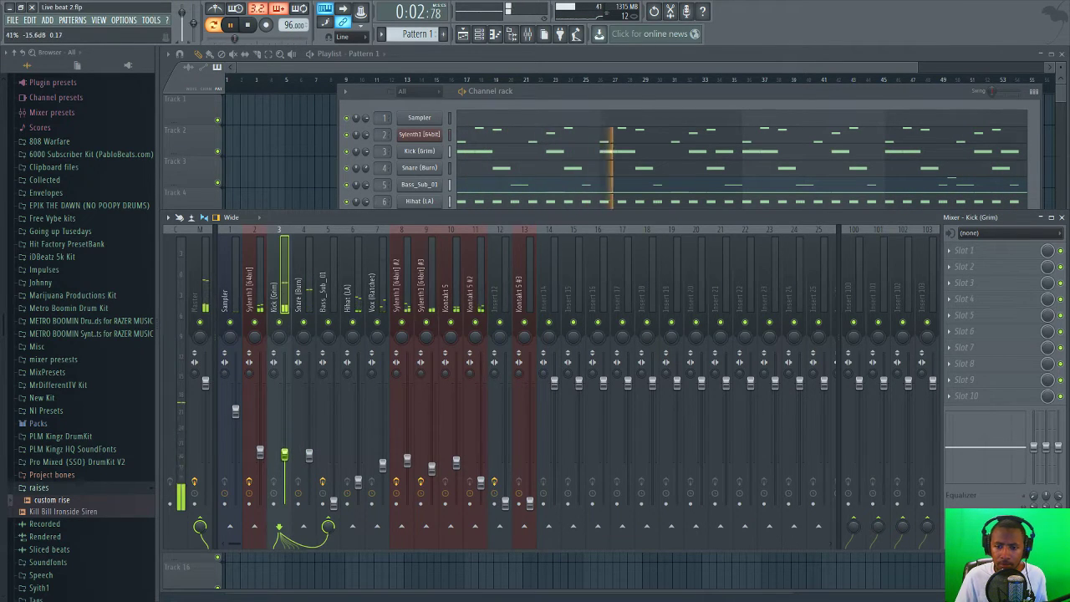
{"action": "left_click_drag", "start_coordinate": [284, 454], "coordinate": [285, 431]}
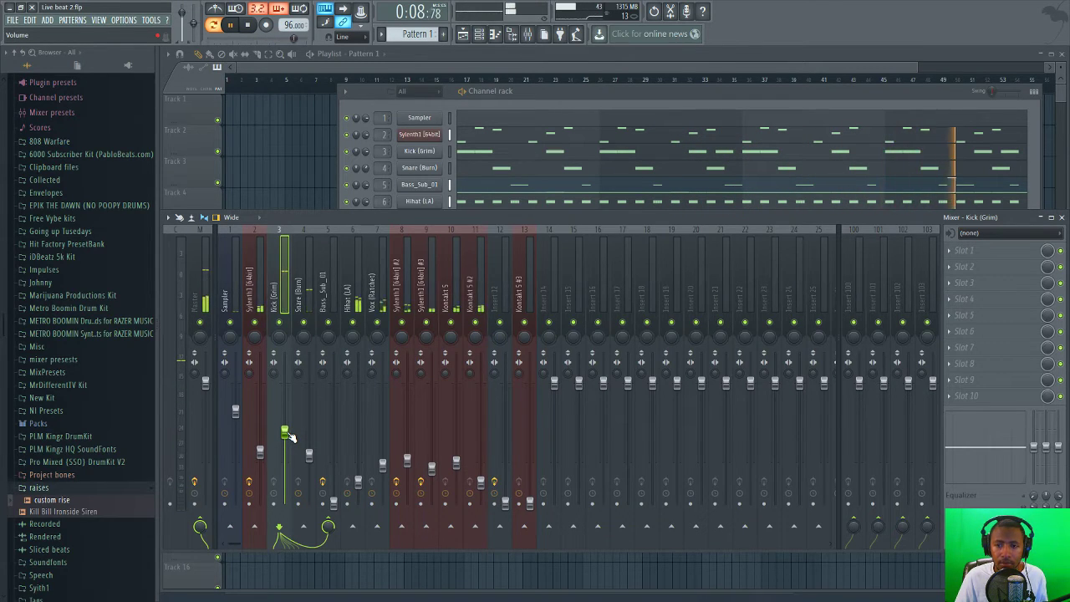
{"action": "key", "text": "space"}
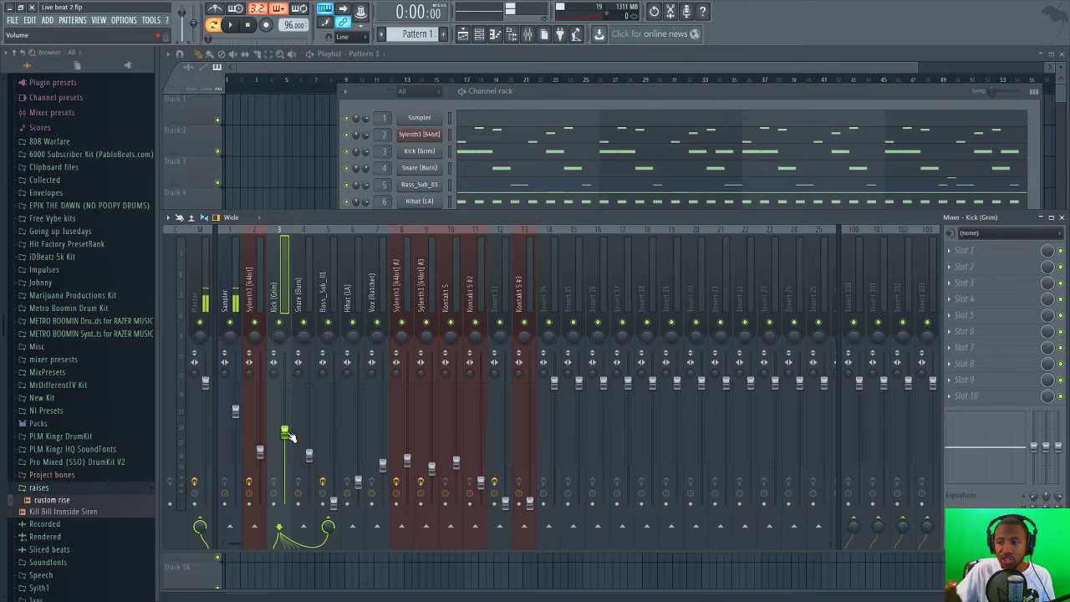
- Load Fruity Parametric EQ 2 into the first effect slot of Kick (Grim) and move its window over the mixer
{"action": "left_click", "coordinate": [967, 251]}
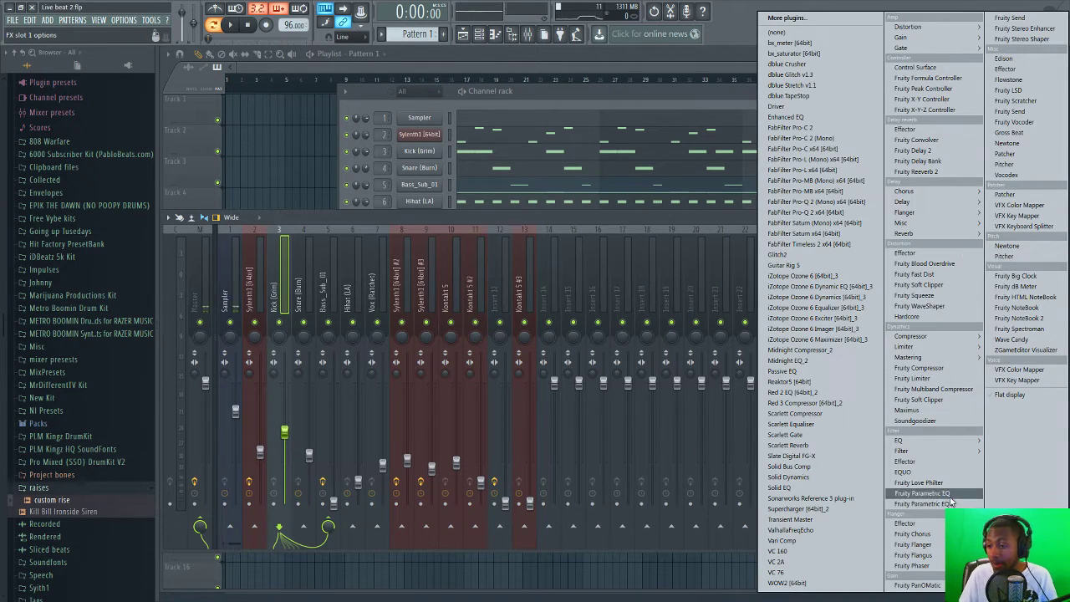
{"action": "left_click", "coordinate": [924, 503]}
{"action": "left_click_drag", "start_coordinate": [332, 102], "coordinate": [659, 241]}
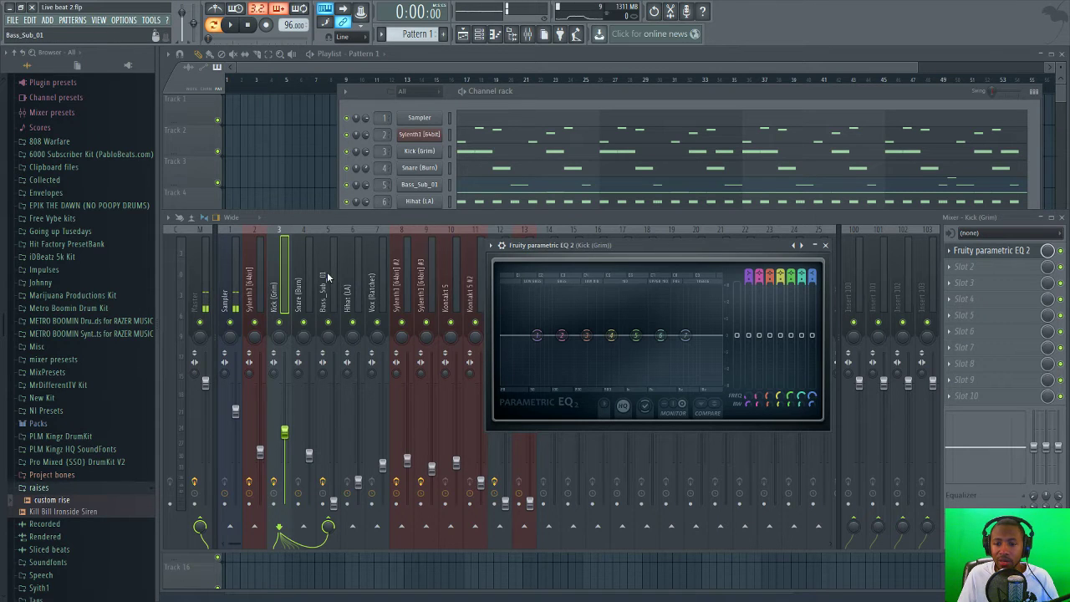
- Solo the Kick (Grim) mixer track, keeping the Sampler and Bass_Sub_01 tracks enabled
{"action": "right_click", "coordinate": [280, 323]}
{"action": "left_click", "coordinate": [230, 323]}
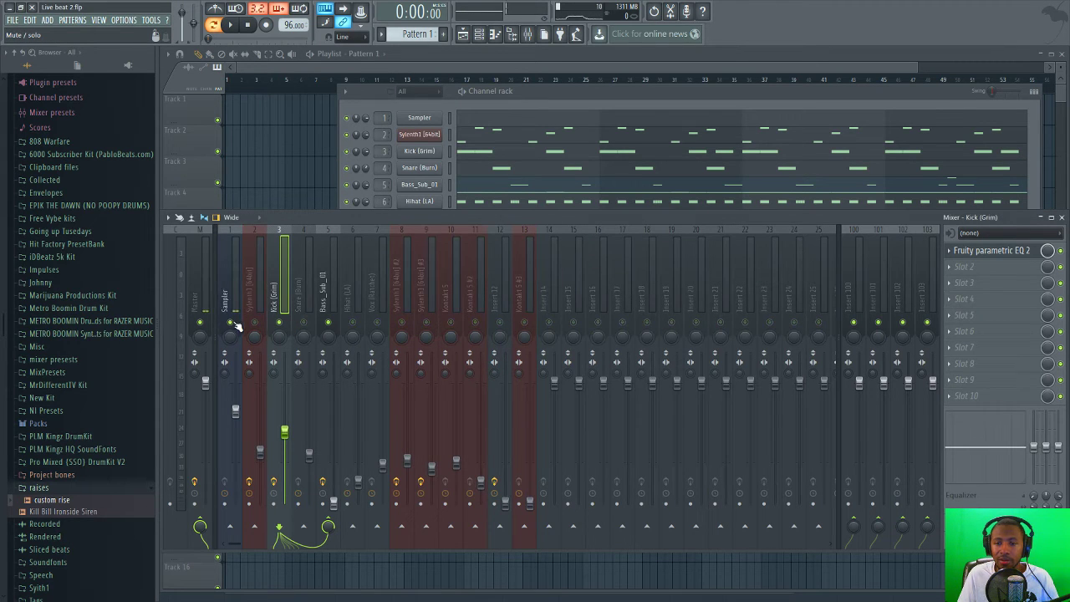
{"action": "left_click", "coordinate": [329, 324]}
{"action": "left_click", "coordinate": [329, 324]}
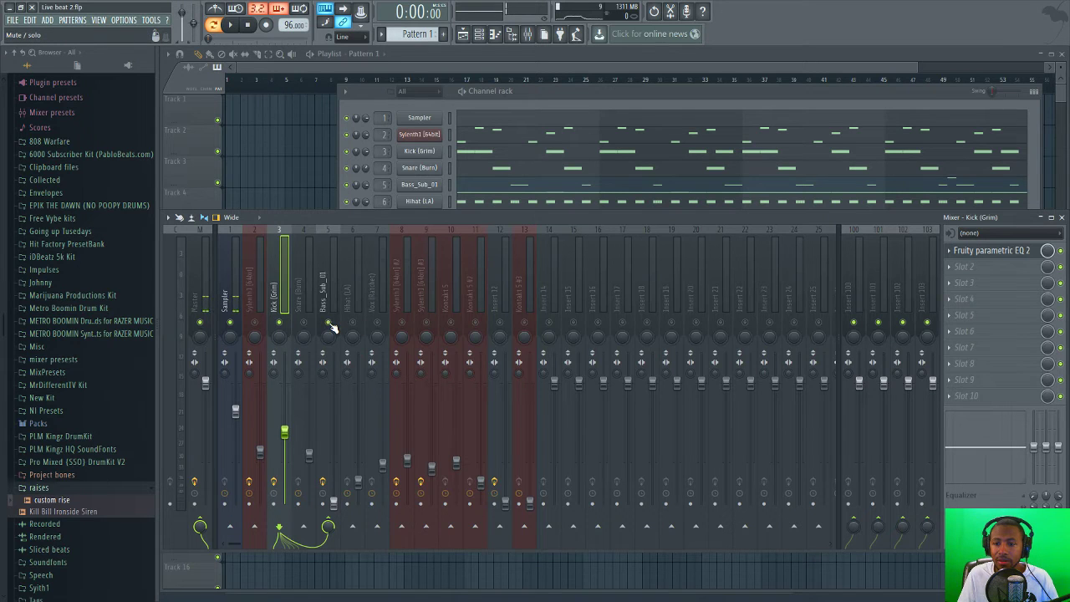
- While the kick plays, switch its EQ to the next preset and set the low pass near 684 Hz and high pass near 53 Hz
{"action": "left_click", "coordinate": [990, 250]}
{"action": "key", "text": "space"}
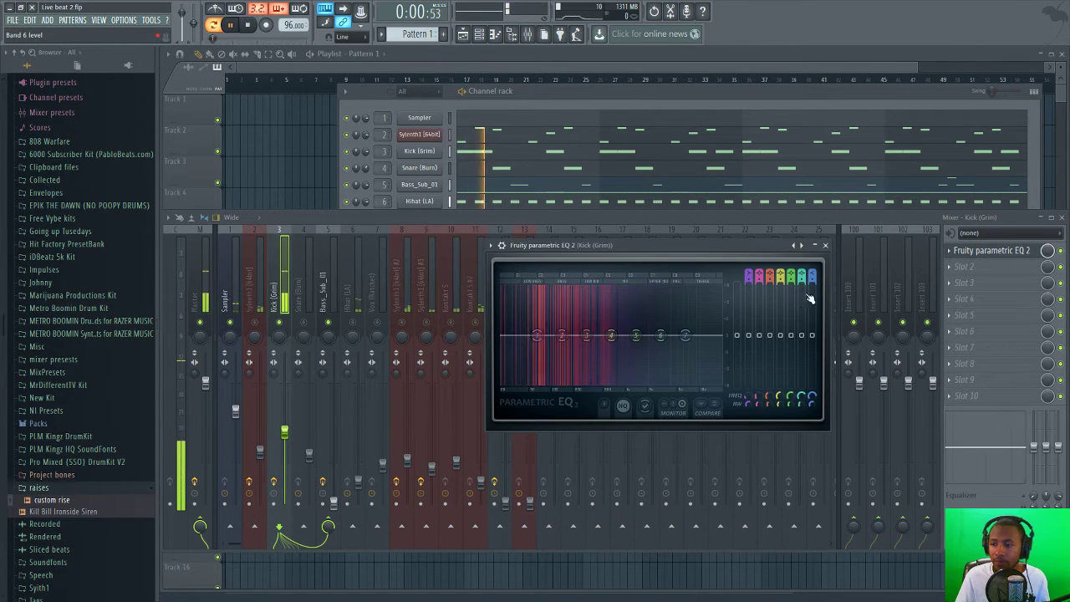
{"action": "left_click", "coordinate": [801, 246]}
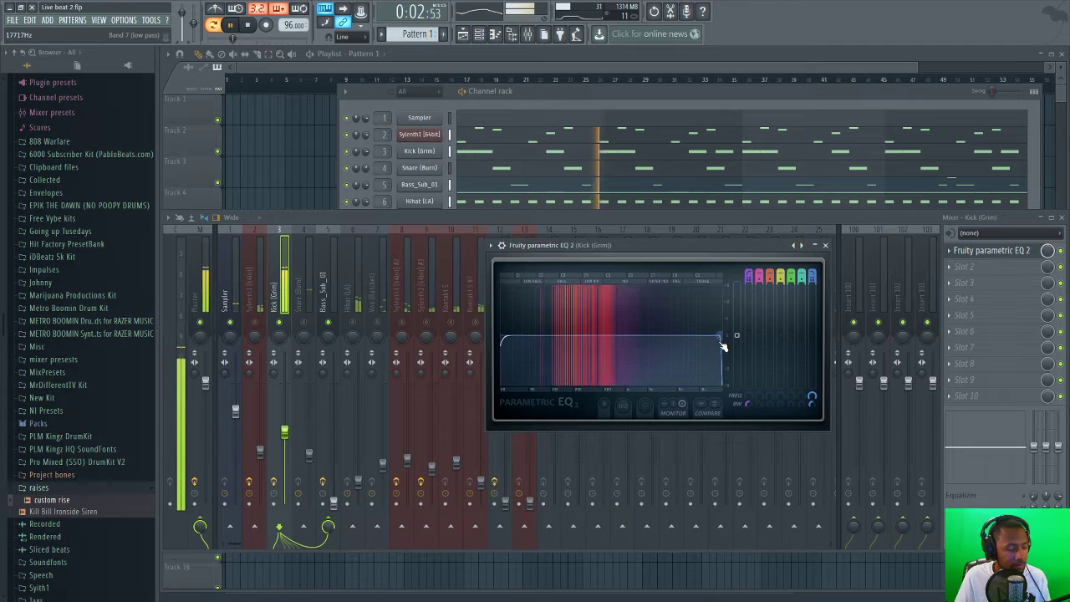
{"action": "left_click_drag", "start_coordinate": [721, 338], "coordinate": [616, 335]}
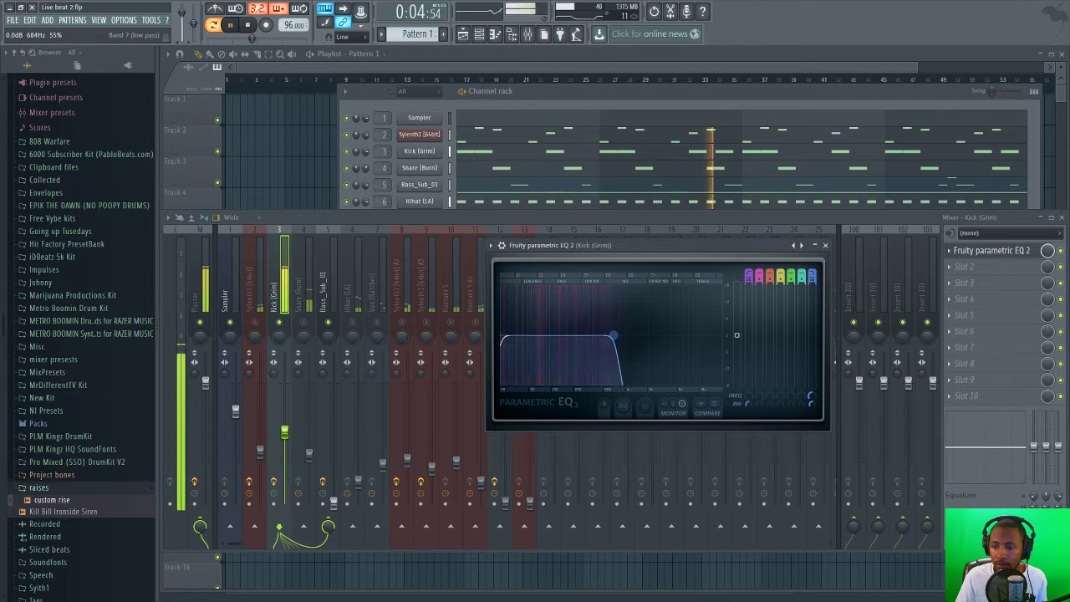
{"action": "left_click_drag", "start_coordinate": [517, 341], "coordinate": [529, 336]}
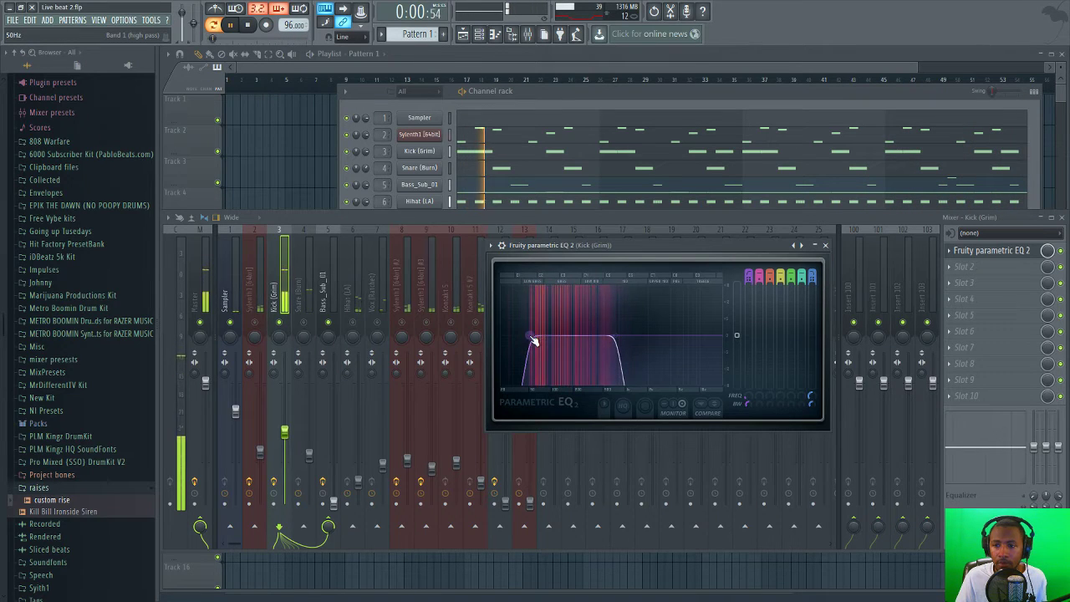
{"action": "key", "text": "space"}
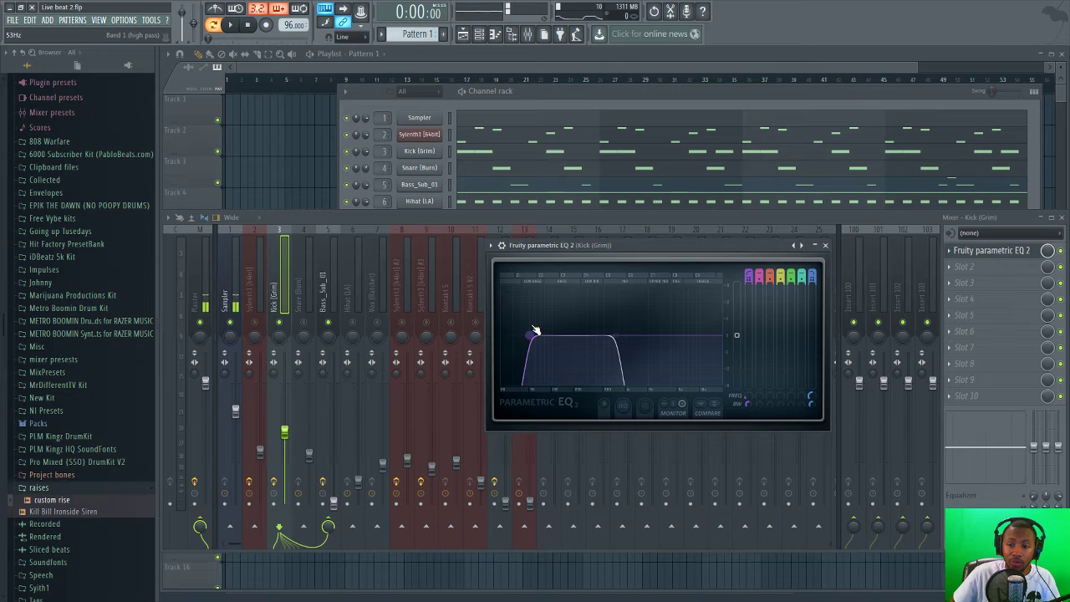
{"action": "left_click_drag", "start_coordinate": [533, 330], "coordinate": [513, 351]}
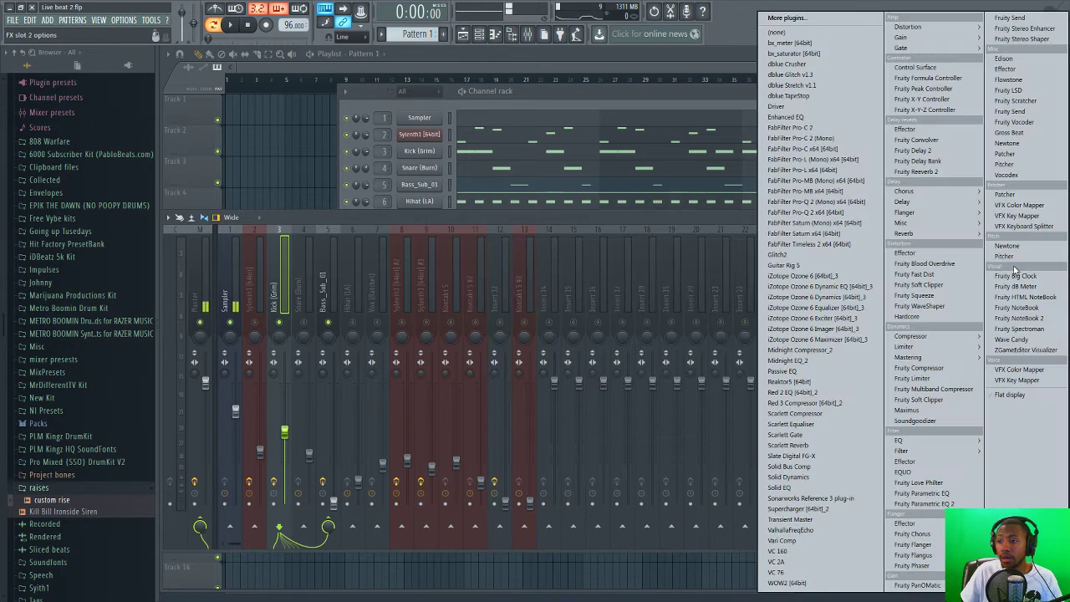
- Load Transient Master into the second effect slot of Kick (Grim) and move its window over the mixer
{"action": "left_click", "coordinate": [1020, 269]}
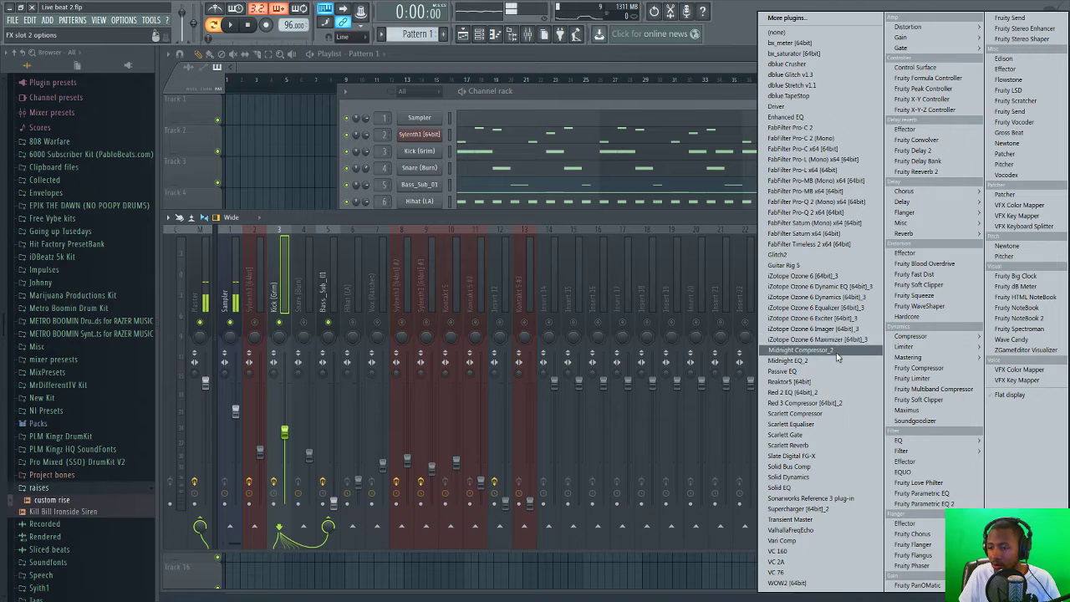
{"action": "left_click", "coordinate": [803, 519]}
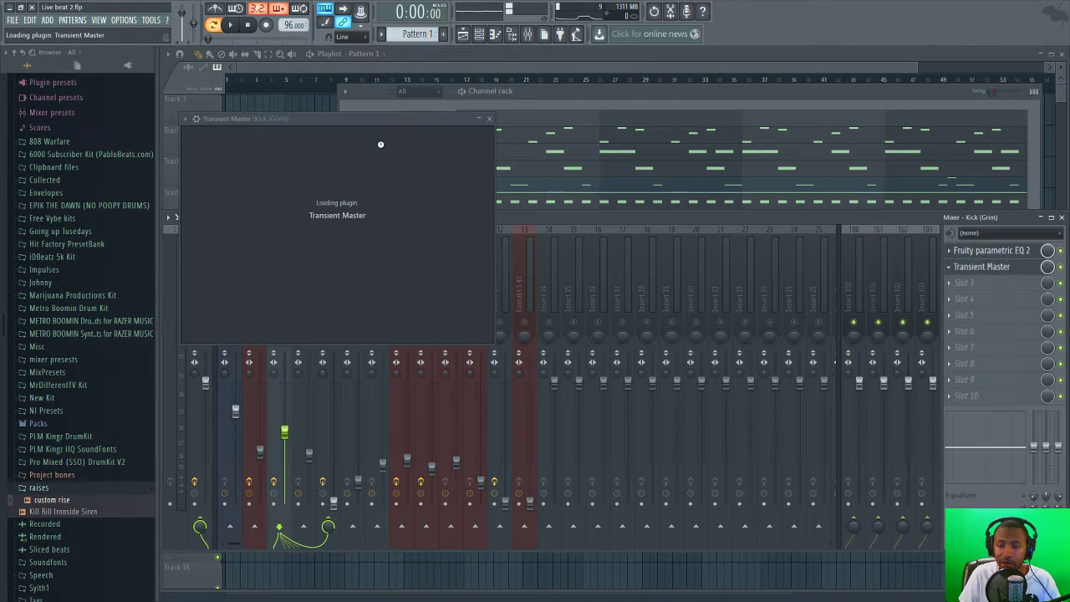
{"action": "left_click_drag", "start_coordinate": [374, 128], "coordinate": [700, 262]}
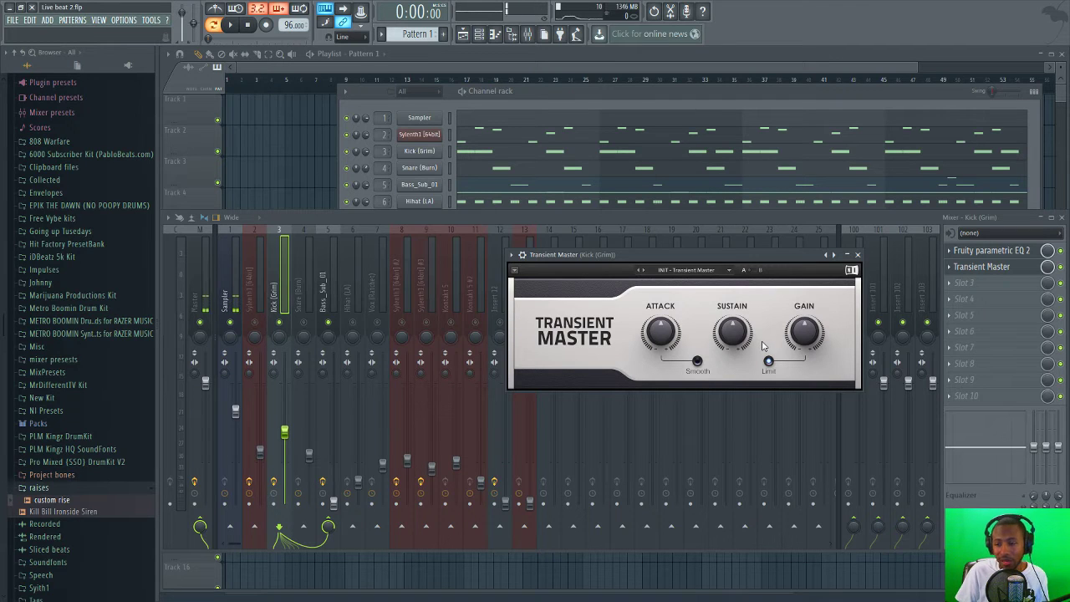
- While the kick plays, turn Transient Master's Sustain fully down and set Attack to -42%, and close the plugin
{"action": "mouse_move", "coordinate": [739, 337]}
{"action": "key", "text": "space"}
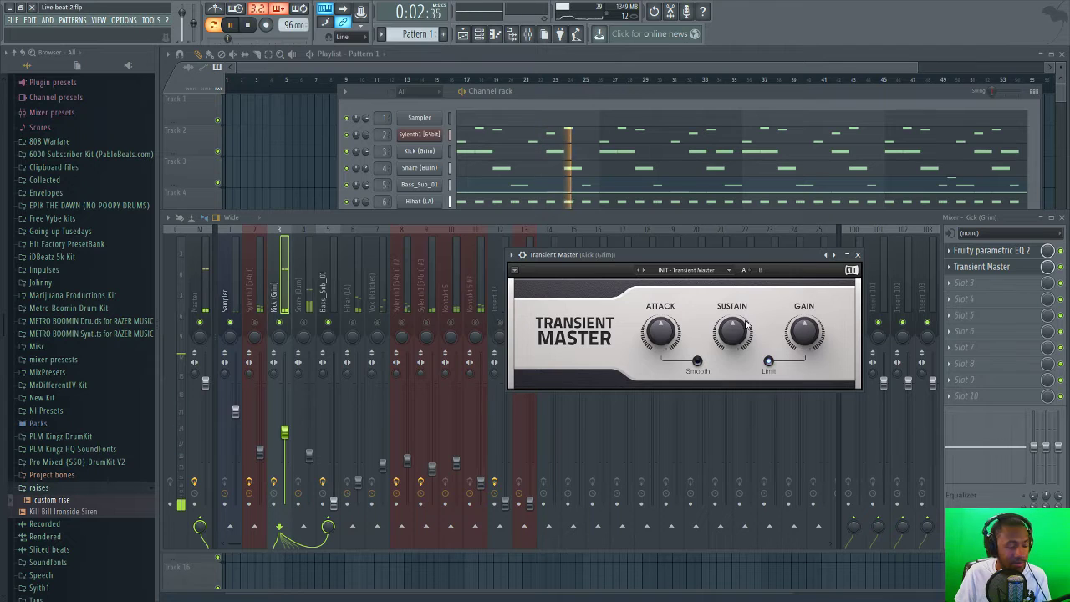
{"action": "left_click_drag", "start_coordinate": [746, 324], "coordinate": [747, 365]}
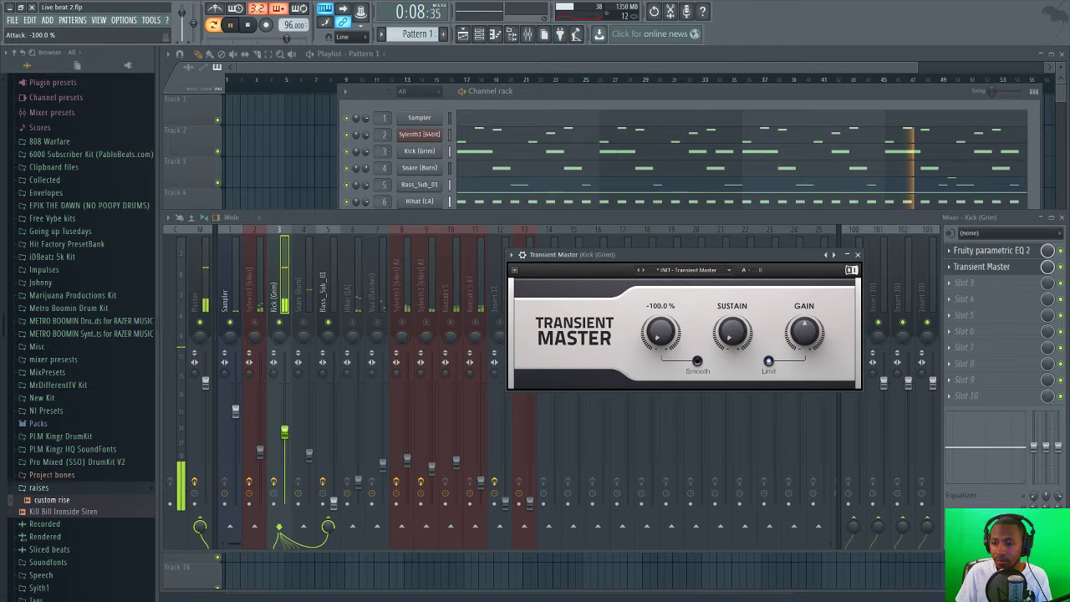
{"action": "left_click_drag", "start_coordinate": [660, 333], "coordinate": [660, 348]}
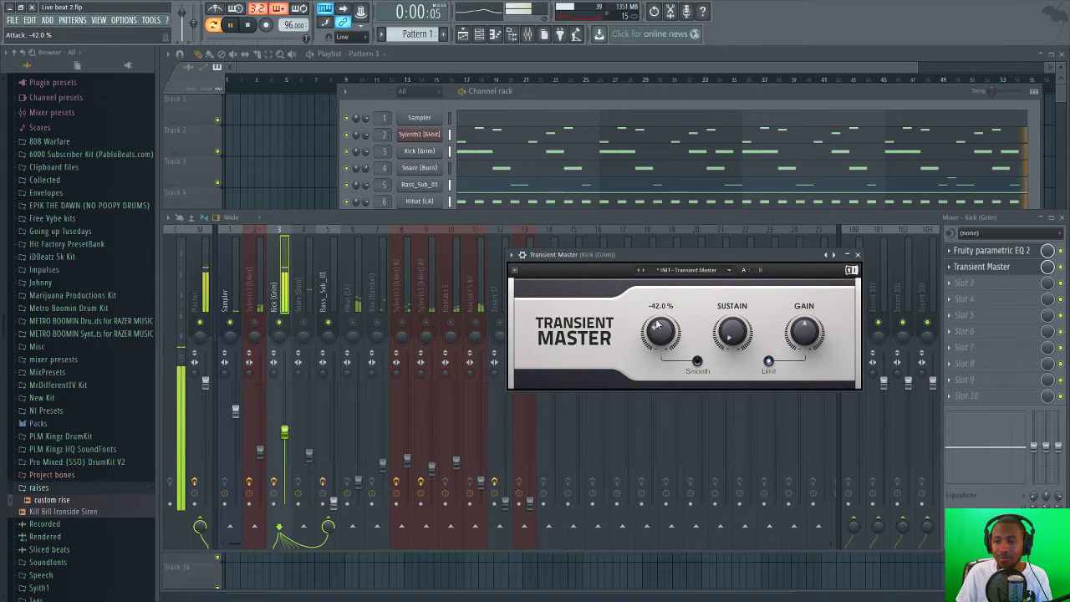
{"action": "key", "text": "space"}
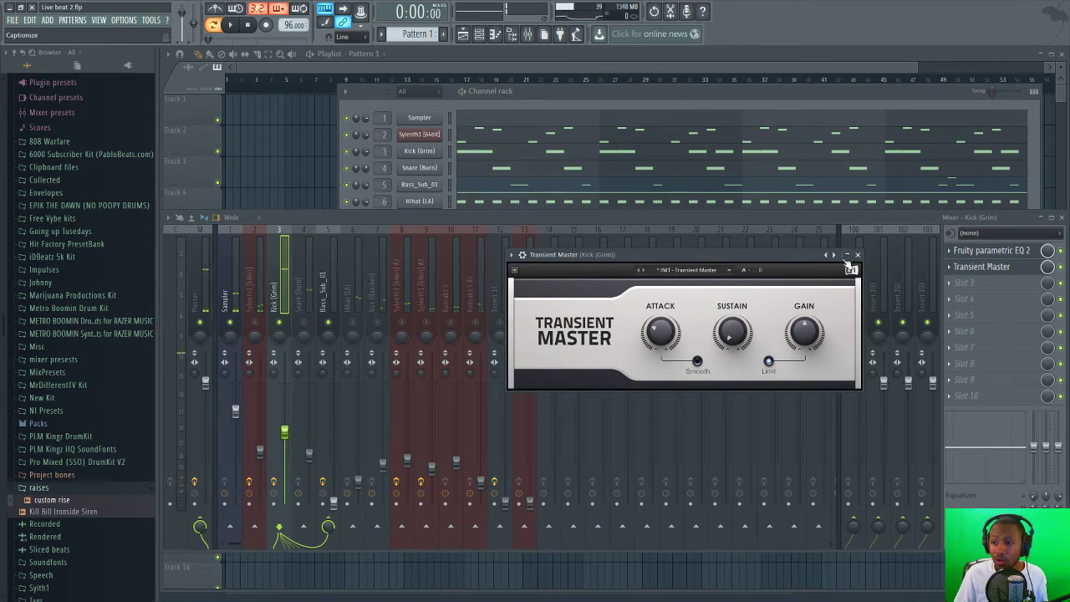
{"action": "left_click", "coordinate": [857, 254]}
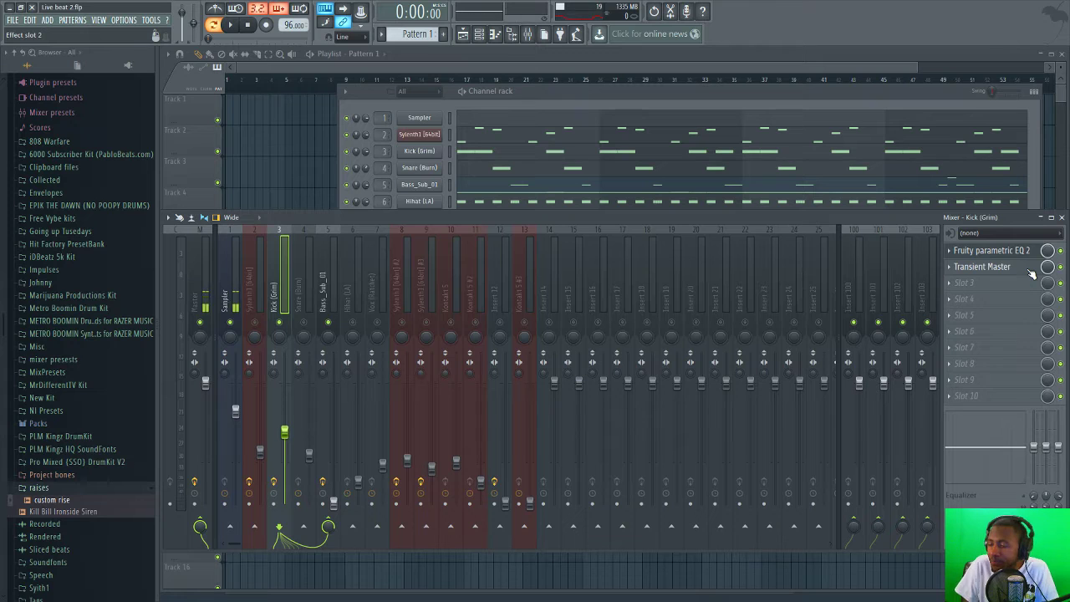
- Bypass Transient Master on Kick (Grim), reopen it, and clear it from the second effect slot
{"action": "left_click", "coordinate": [1060, 267]}
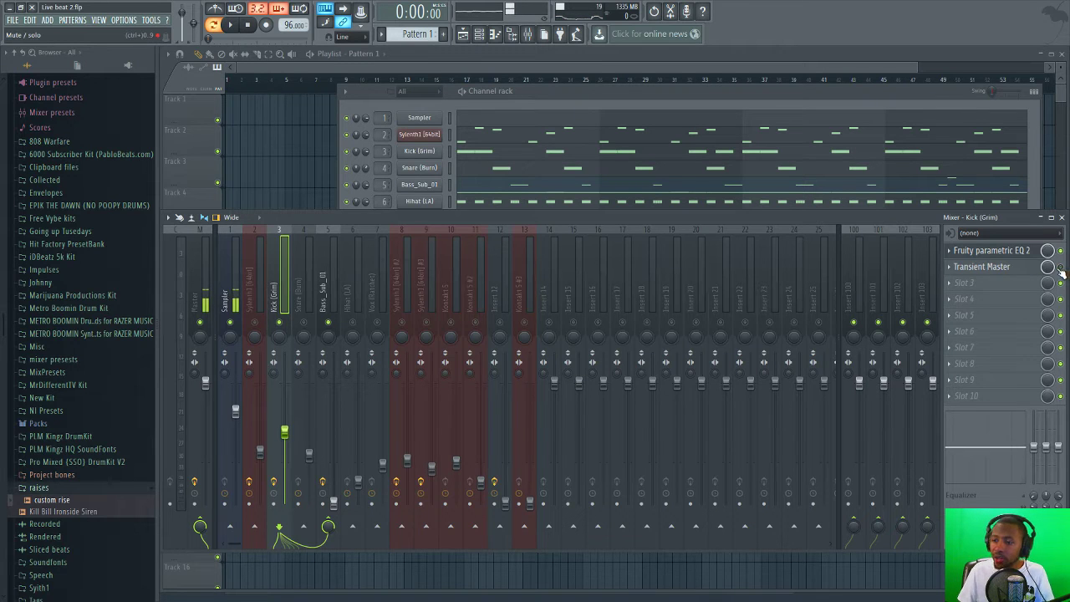
{"action": "left_click", "coordinate": [993, 268]}
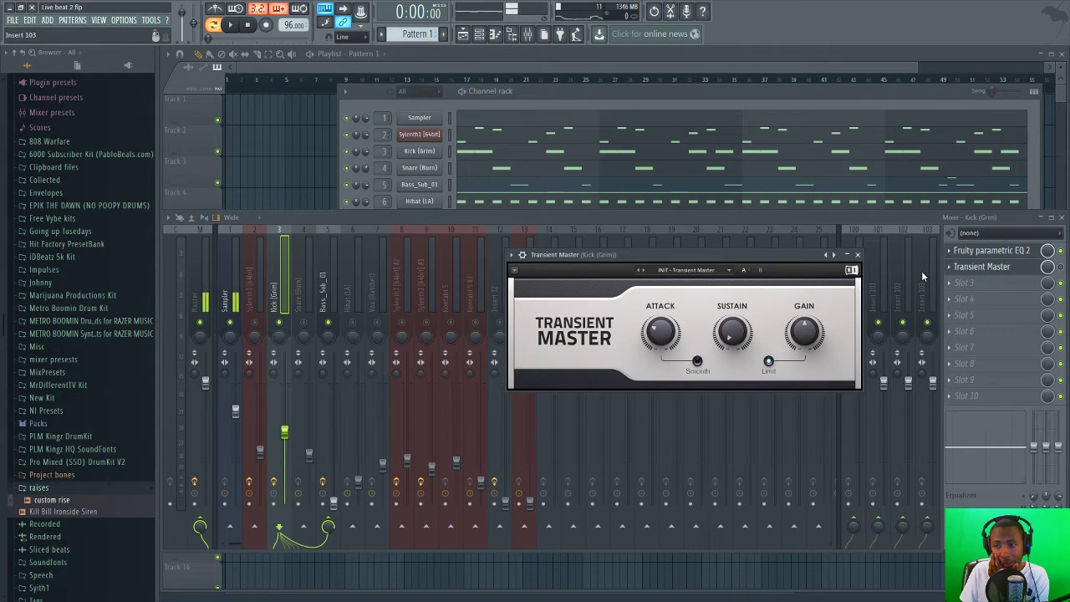
{"action": "left_click", "coordinate": [950, 267]}
{"action": "mouse_move", "coordinate": [970, 280]}
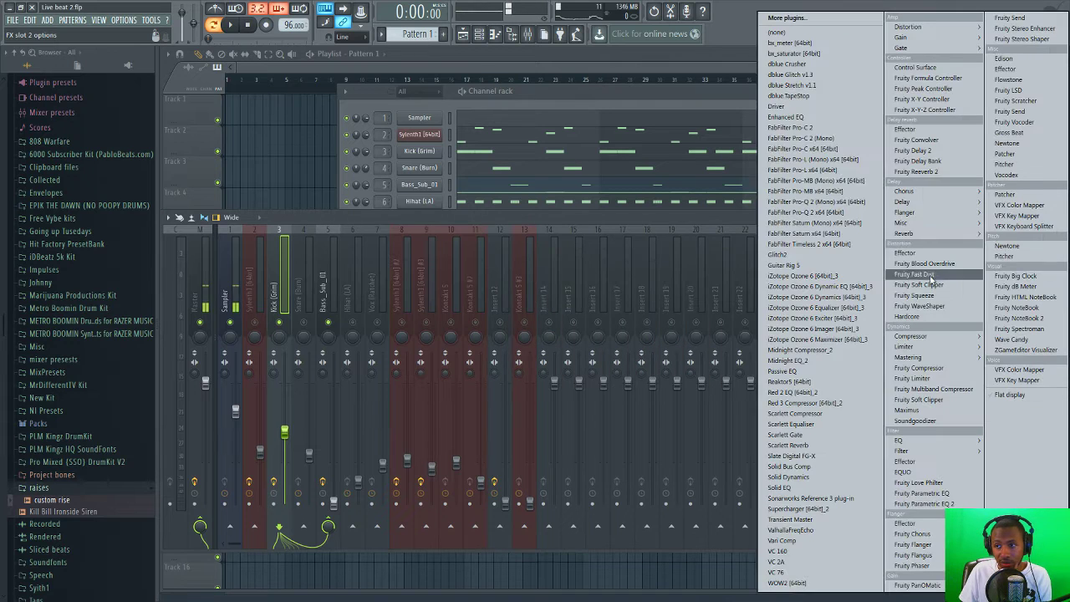
{"action": "left_click", "coordinate": [775, 32]}
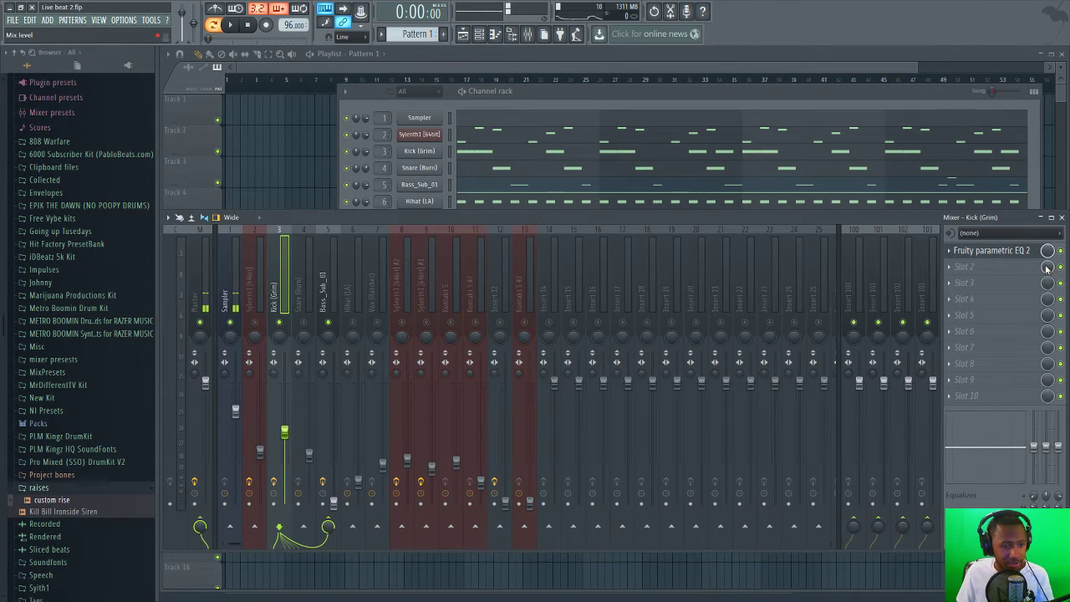
- Load FabFilter Pro-C 2 (Mono) into the second effect slot of Kick (Grim) and move its window higher over the mixer
{"action": "left_click", "coordinate": [1036, 270]}
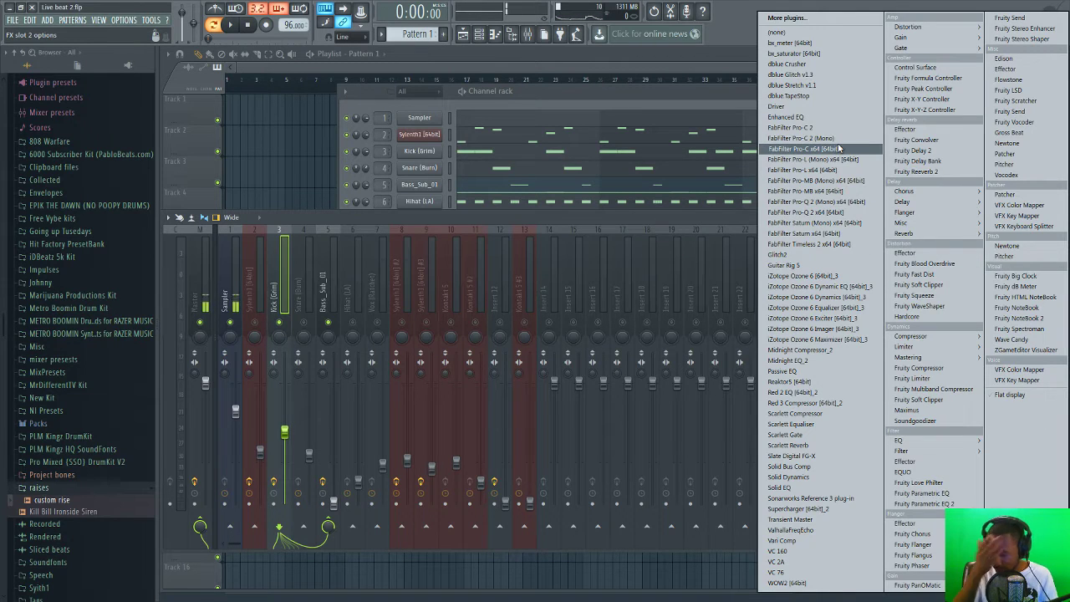
{"action": "key", "text": "Up"}
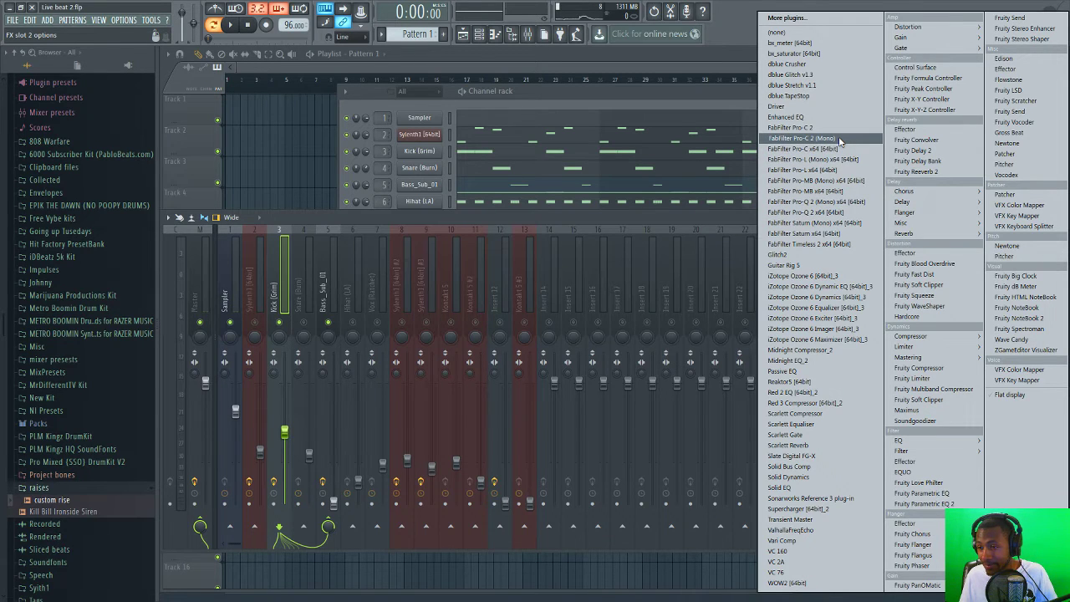
{"action": "left_click", "coordinate": [841, 140]}
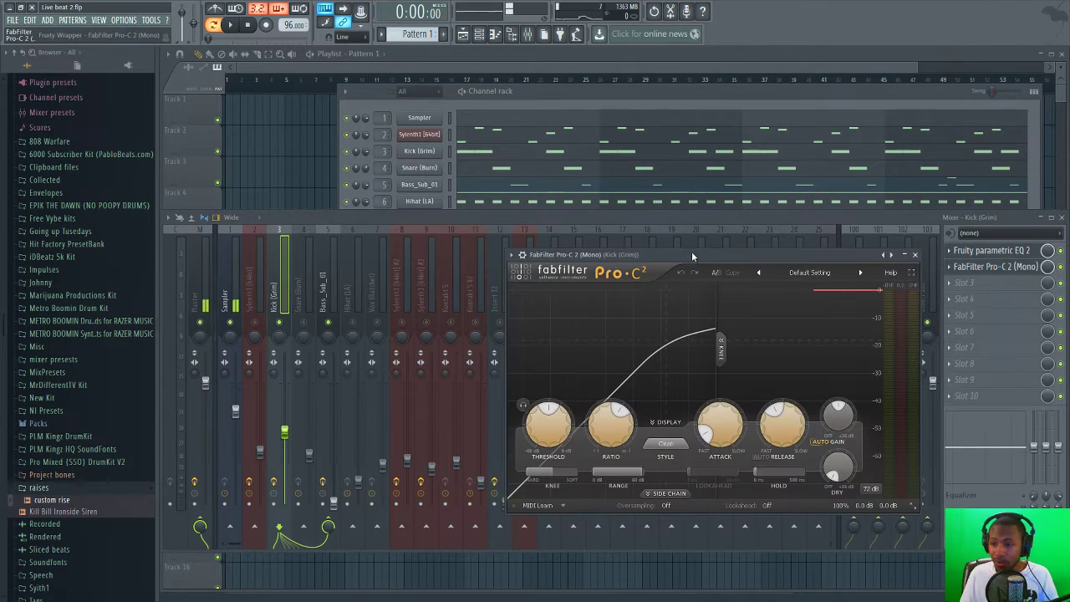
{"action": "left_click_drag", "start_coordinate": [692, 255], "coordinate": [671, 201]}
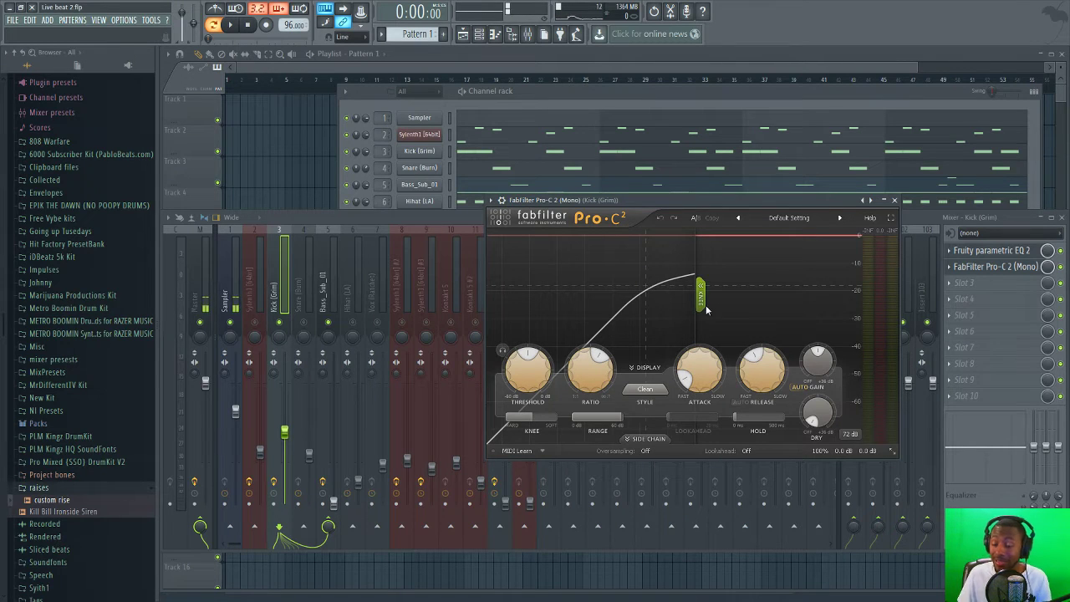
- Set Pro-C 2's ratio to 100:1, its threshold to about -34.65 dB and its style to Punch
{"action": "mouse_move", "coordinate": [599, 374]}
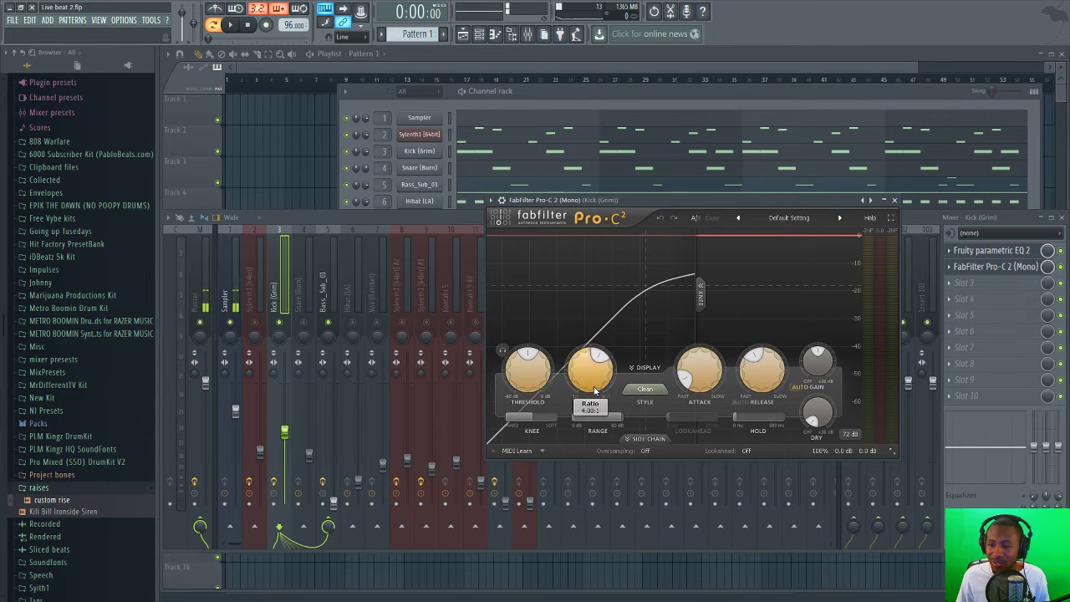
{"action": "scroll", "coordinate": [596, 390], "scroll_direction": "up", "scroll_amount": 5}
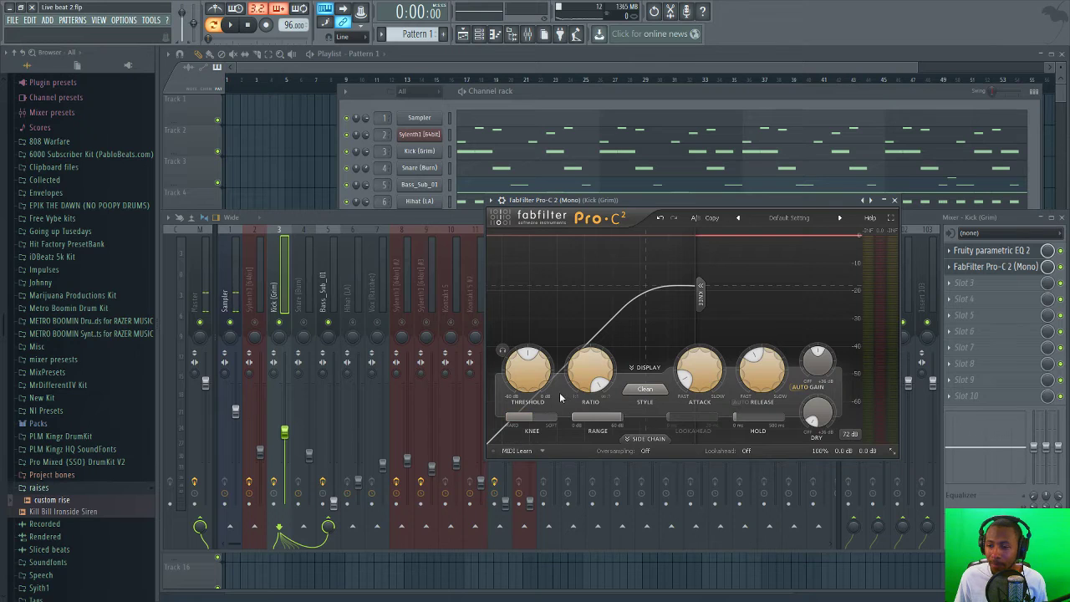
{"action": "scroll", "coordinate": [528, 368], "scroll_direction": "down", "scroll_amount": 5}
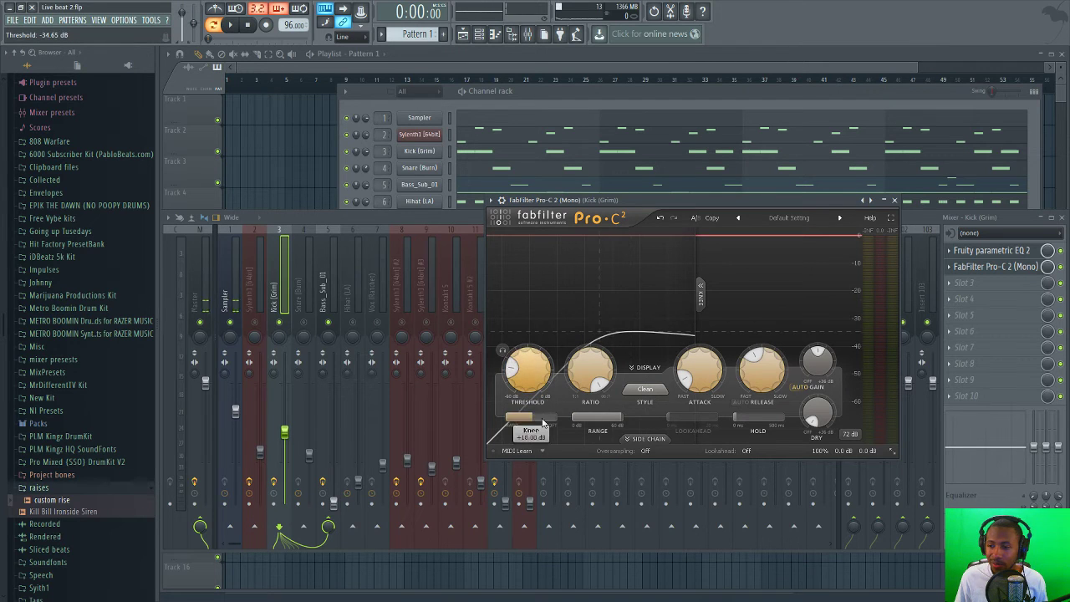
{"action": "left_click", "coordinate": [645, 389]}
{"action": "left_click", "coordinate": [660, 479]}
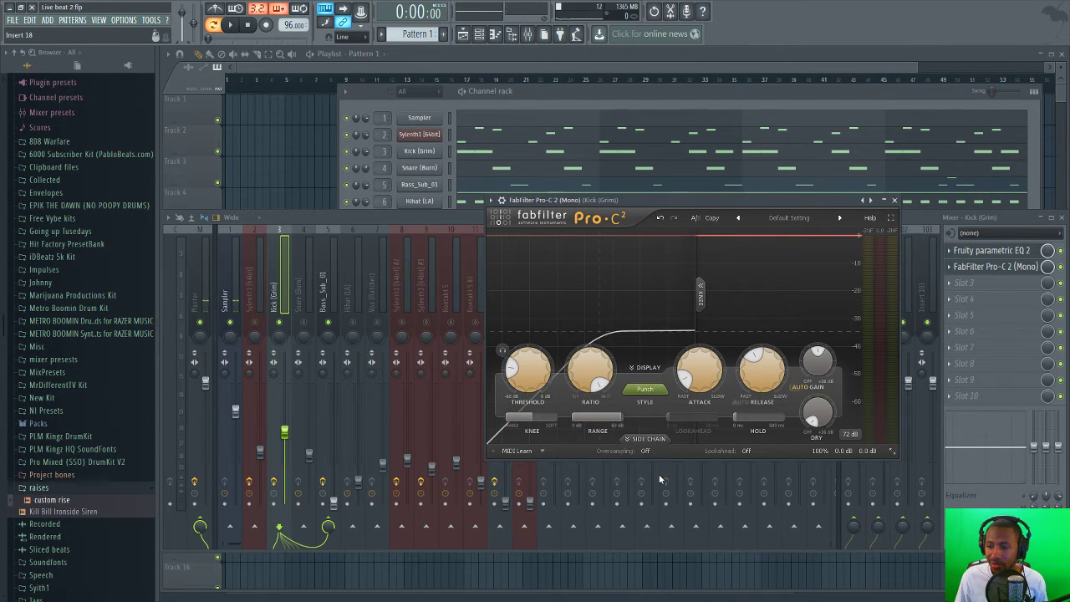
- Raise Pro-C 2's release to 2500 ms and attack to about 248 ms, and lower the threshold to about -38 dB
{"action": "mouse_move", "coordinate": [767, 393]}
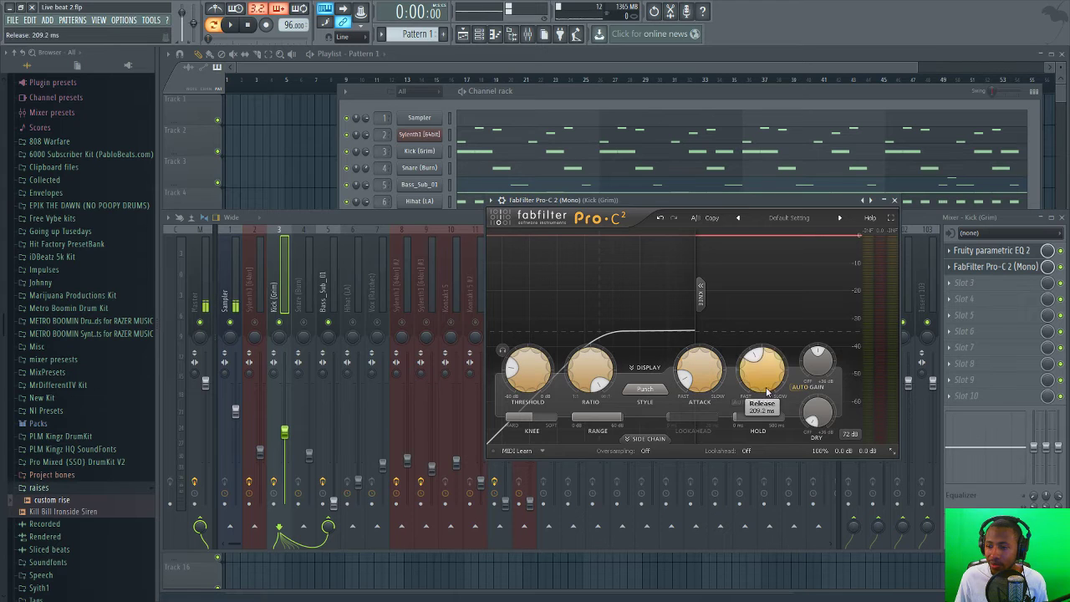
{"action": "scroll", "coordinate": [767, 393], "scroll_direction": "up", "scroll_amount": 10}
{"action": "mouse_move", "coordinate": [701, 393]}
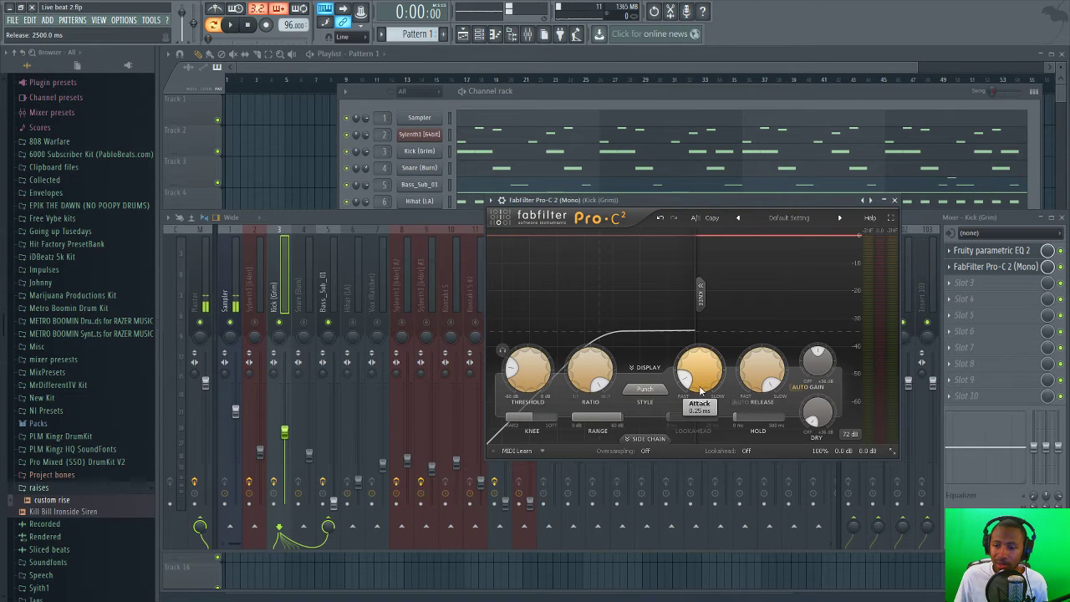
{"action": "left_click_drag", "start_coordinate": [701, 388], "coordinate": [709, 239]}
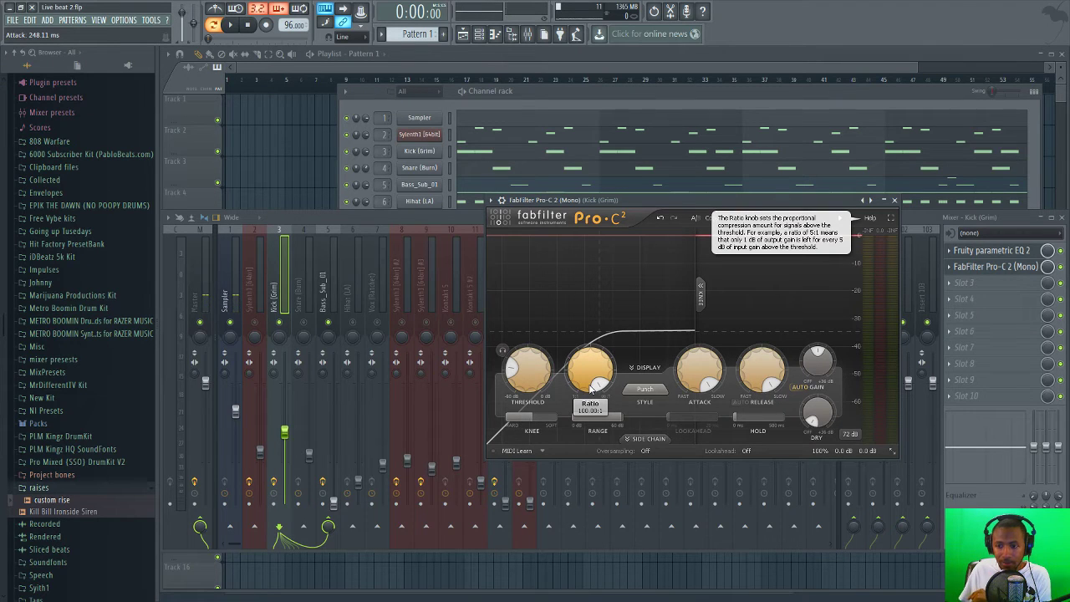
{"action": "left_click_drag", "start_coordinate": [532, 374], "coordinate": [529, 381]}
{"action": "mouse_move", "coordinate": [755, 374]}
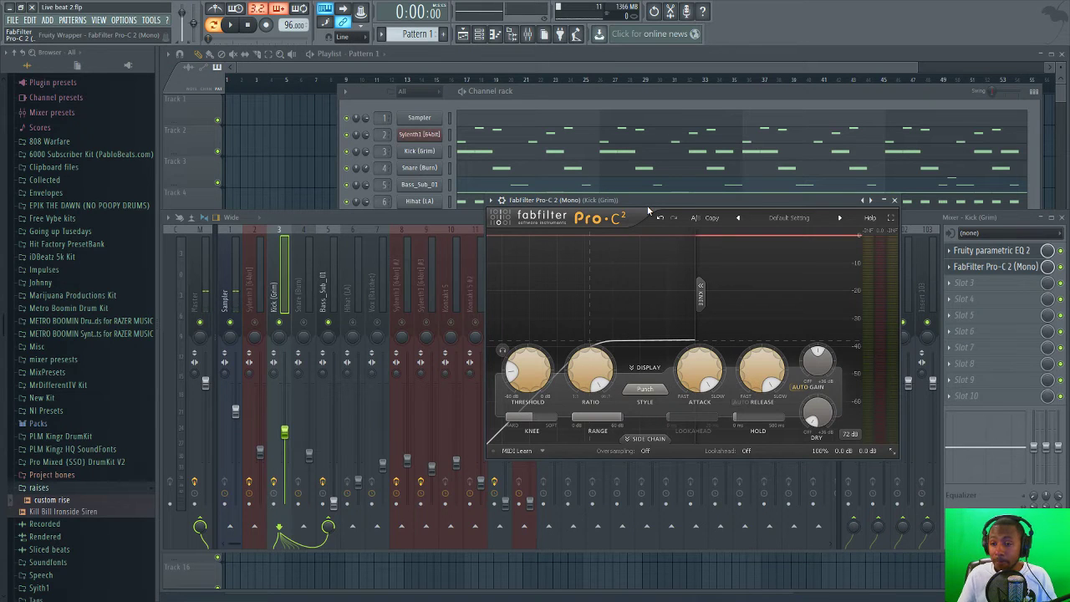
- While the kick plays, shorten Pro-C 2's attack and release considerably, and stop playback
{"action": "left_click", "coordinate": [233, 25]}
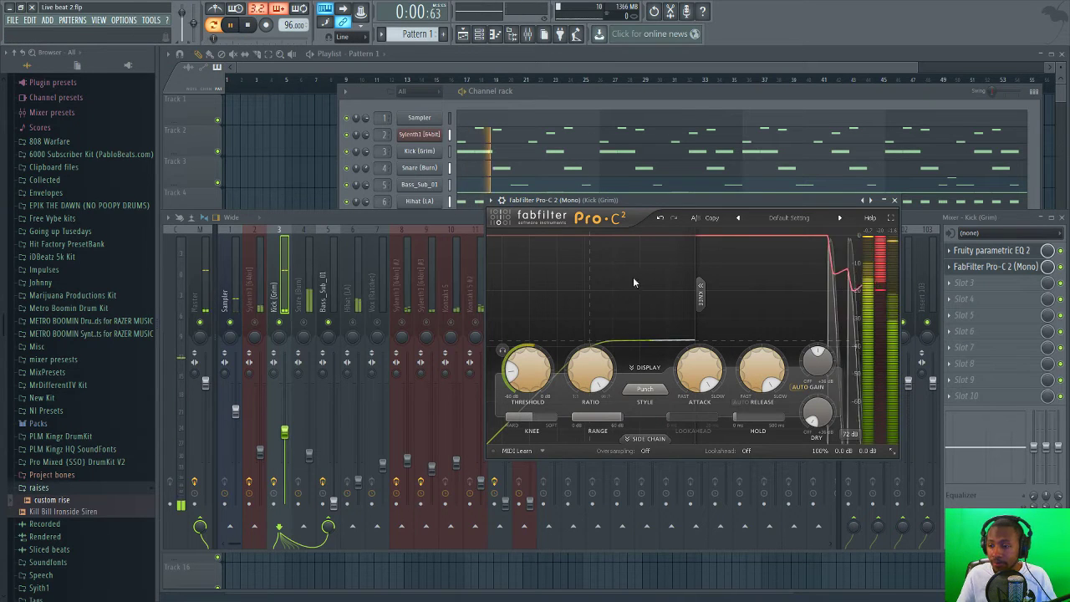
{"action": "left_click_drag", "start_coordinate": [700, 376], "coordinate": [732, 469]}
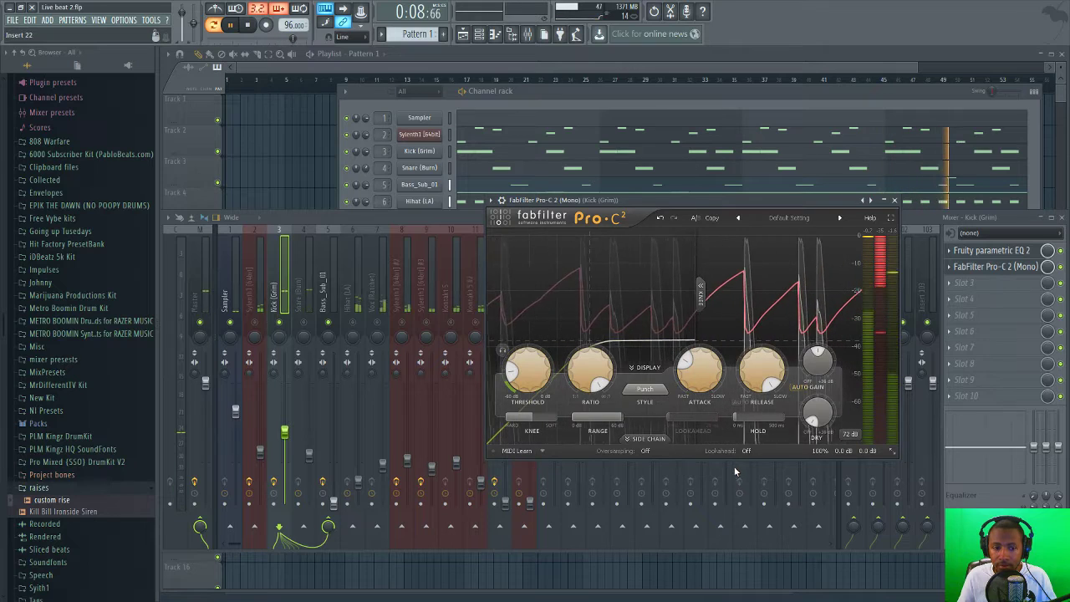
{"action": "left_click_drag", "start_coordinate": [775, 427], "coordinate": [803, 466]}
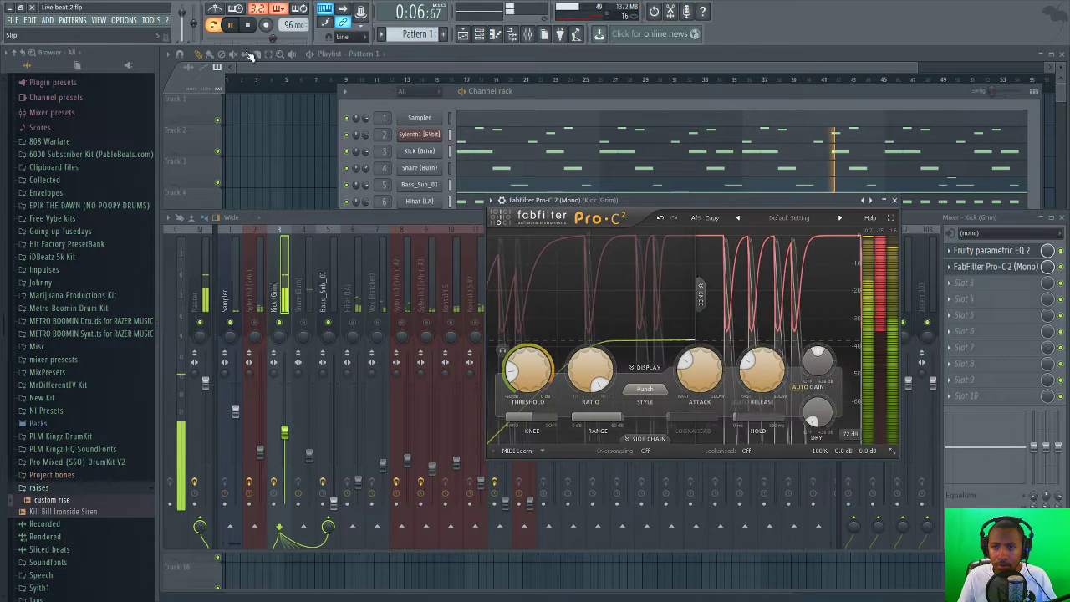
{"action": "left_click", "coordinate": [249, 25]}
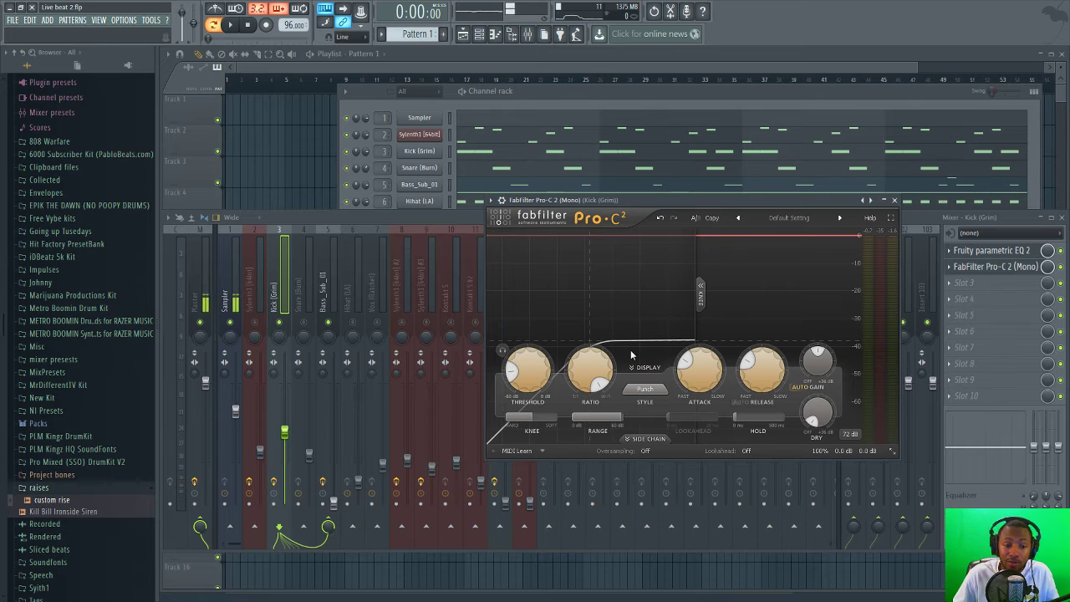
- Set Pro-C 2's ratio to 3:1 and limit its range to 6 dB
{"action": "mouse_move", "coordinate": [607, 373]}
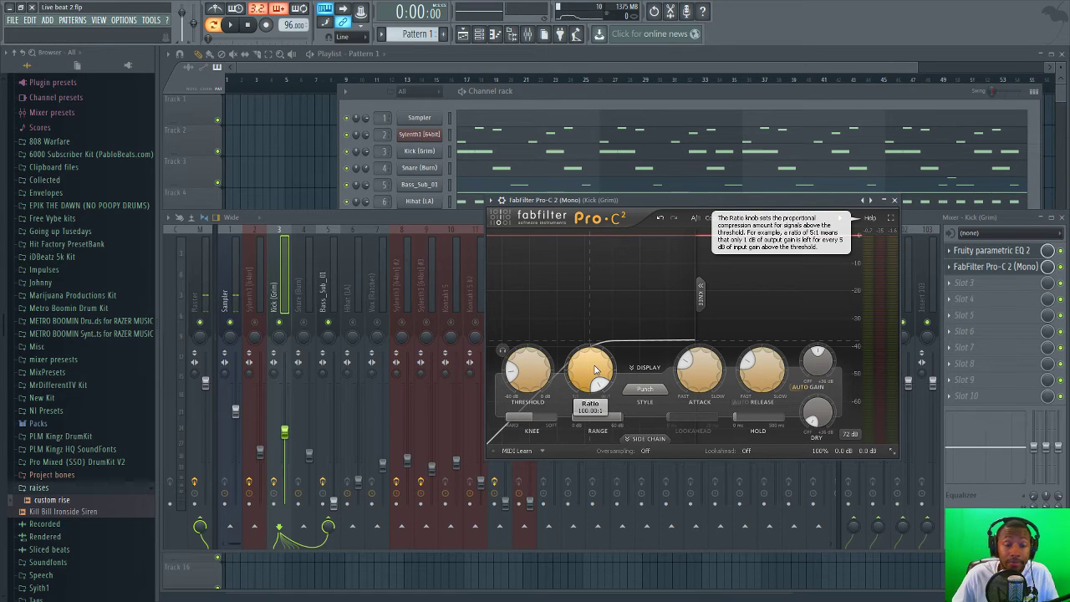
{"action": "mouse_move", "coordinate": [595, 360]}
{"action": "left_mouse_down"}
{"action": "mouse_move", "coordinate": [599, 434]}
{"action": "mouse_move", "coordinate": [585, 376]}
{"action": "left_mouse_up"}
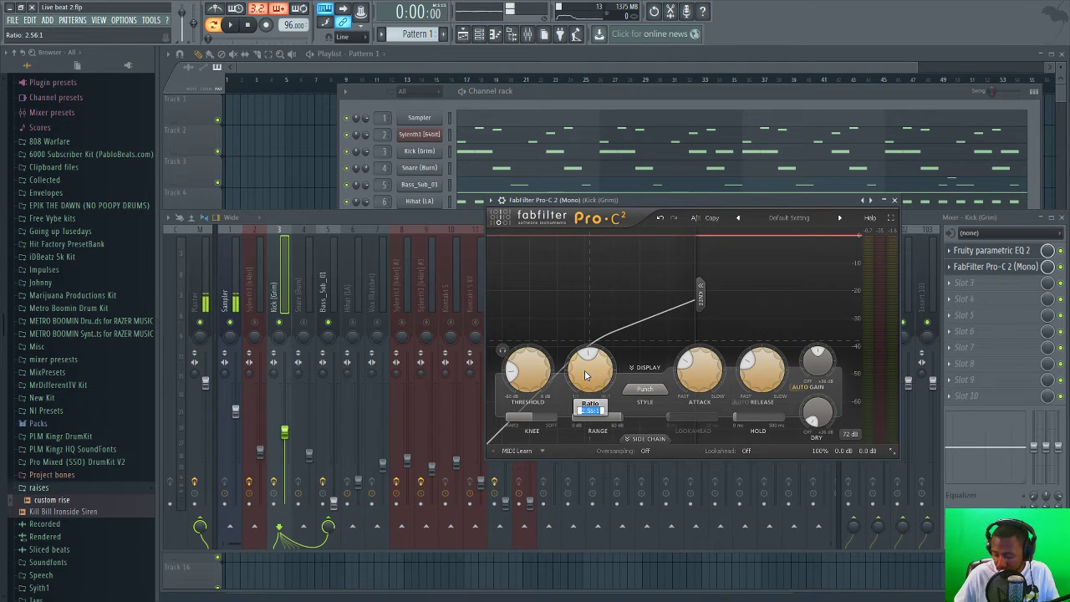
{"action": "type", "text": "3"}
{"action": "key", "text": "Return"}
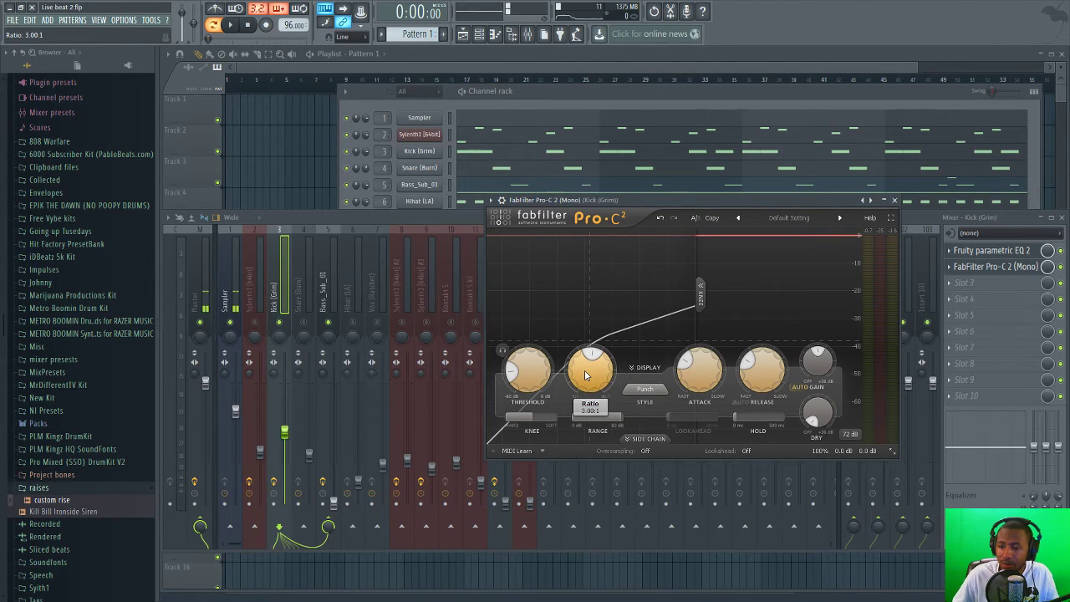
{"action": "left_click", "coordinate": [608, 424]}
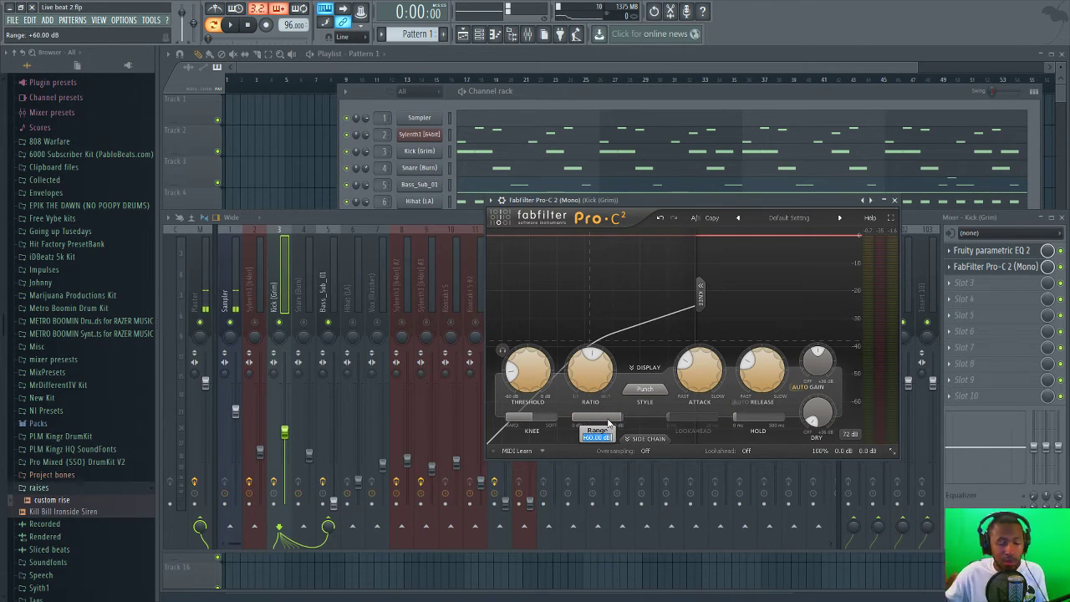
{"action": "type", "text": "6"}
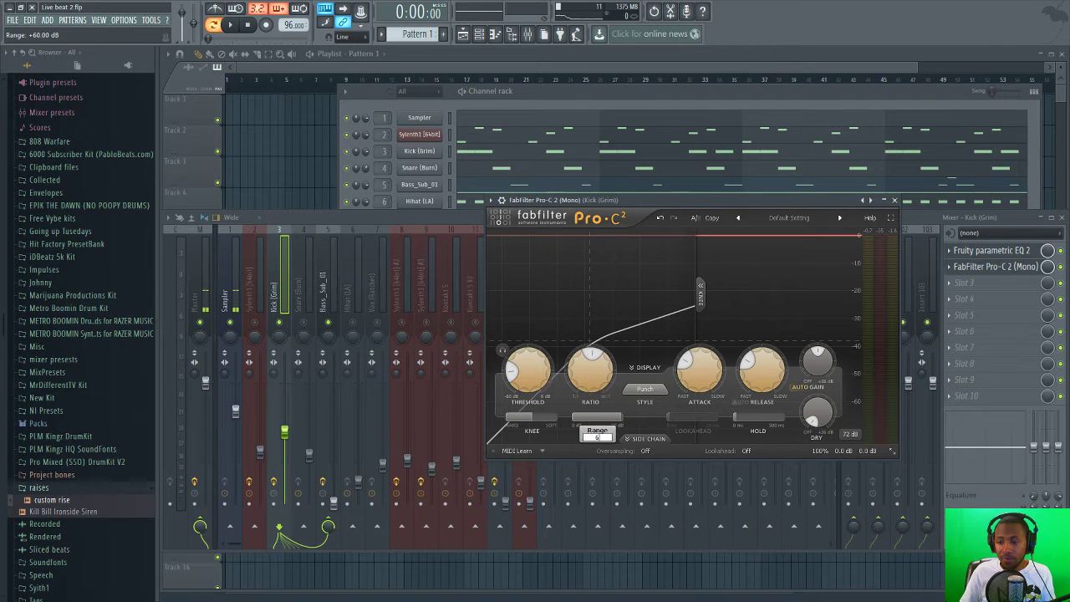
{"action": "key", "text": "Return"}
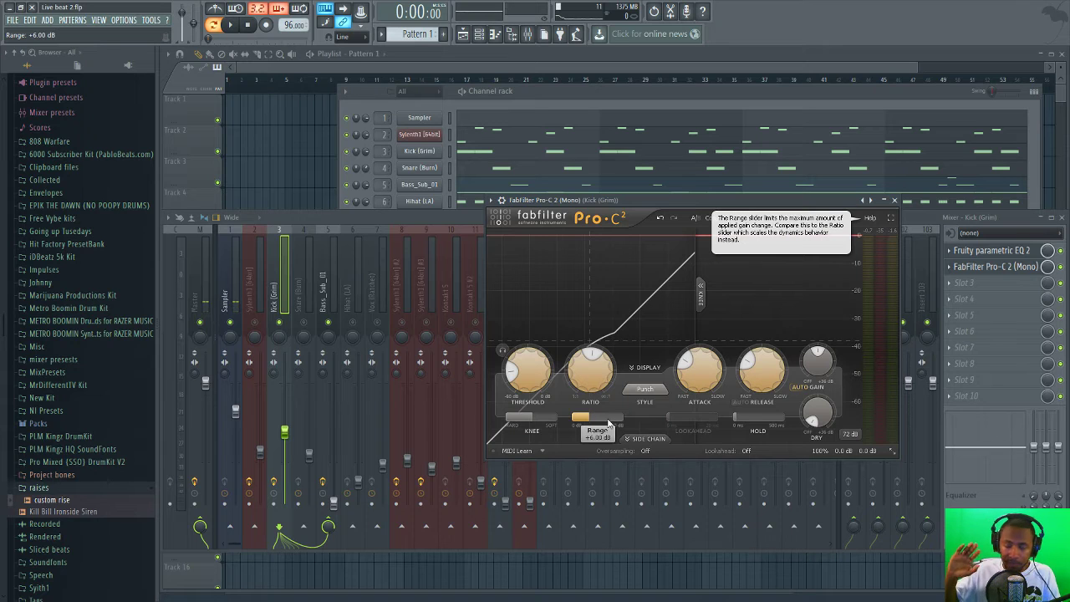
- Set Pro-C 2's threshold to about -34.6 dB while the kick plays, and set its output level to +6 dB with playback stopped
{"action": "mouse_move", "coordinate": [540, 379]}
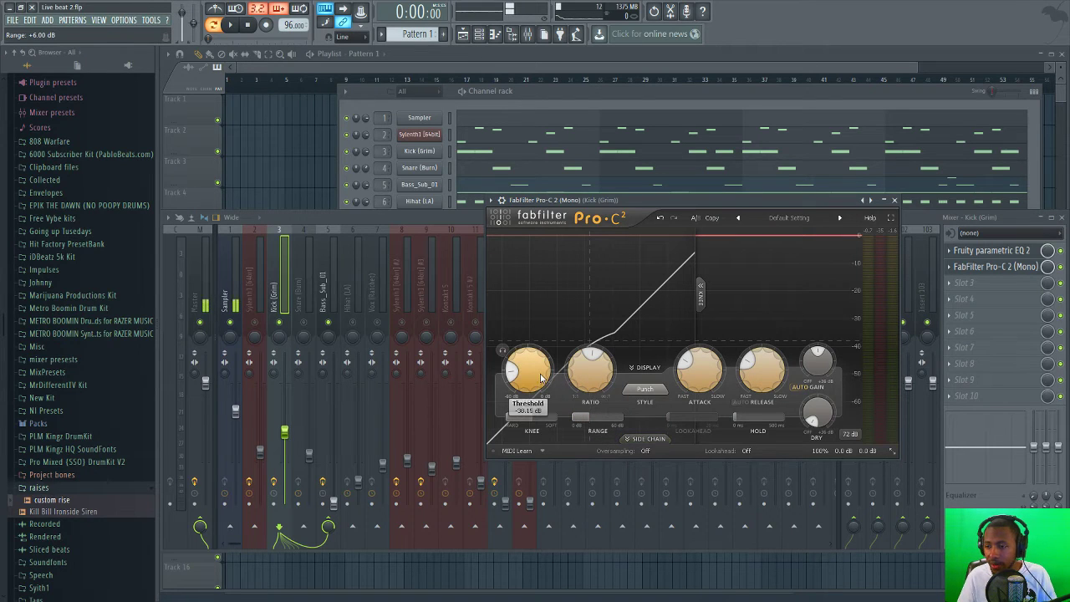
{"action": "key", "text": "space"}
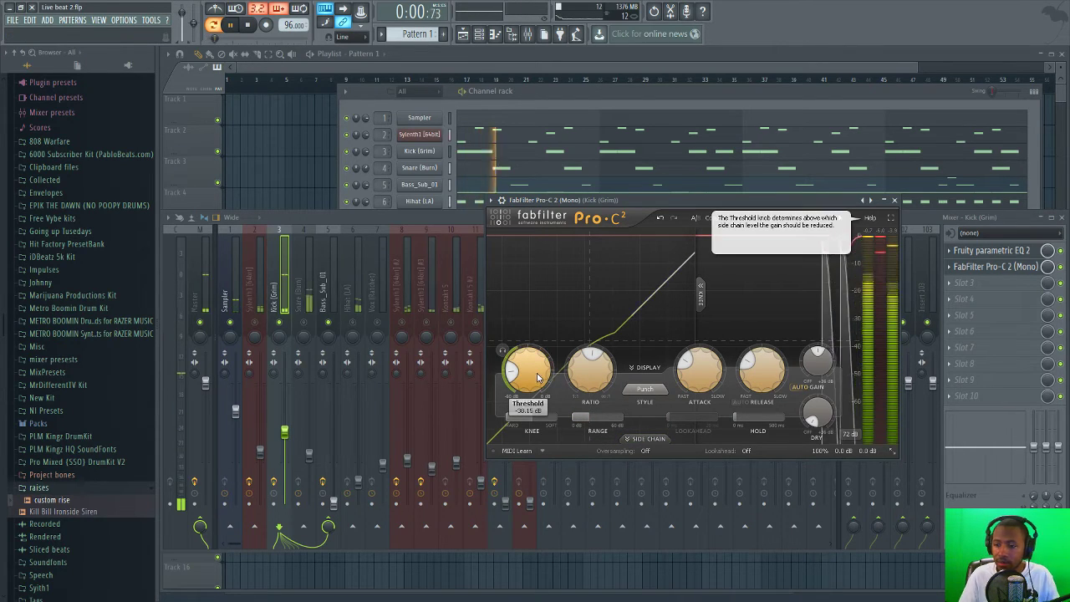
{"action": "scroll", "coordinate": [528, 365], "scroll_direction": "down", "scroll_amount": 5}
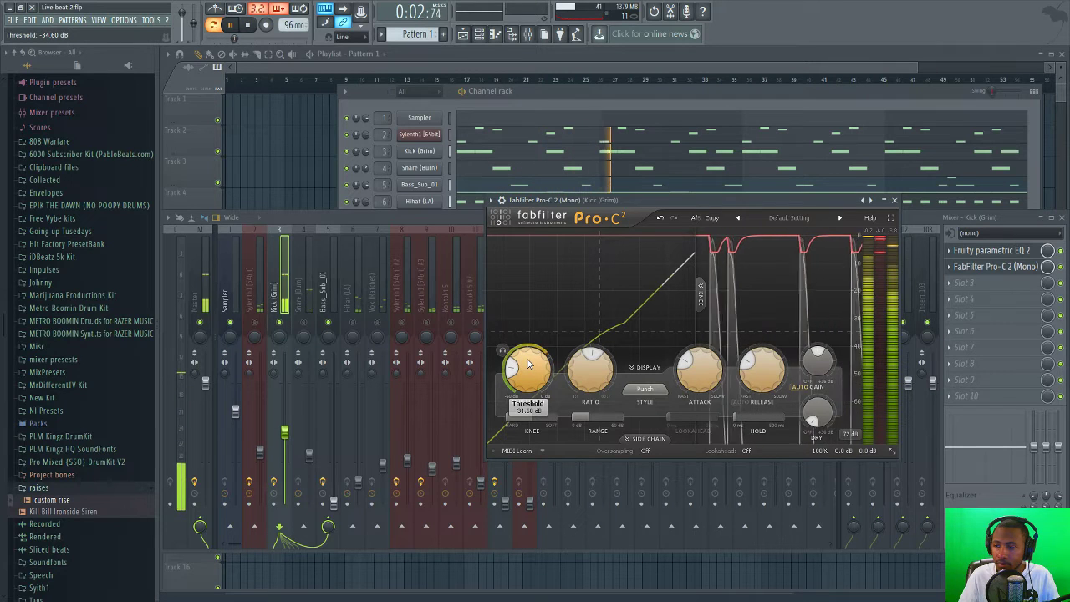
{"action": "key", "text": "space"}
{"action": "mouse_move", "coordinate": [853, 452]}
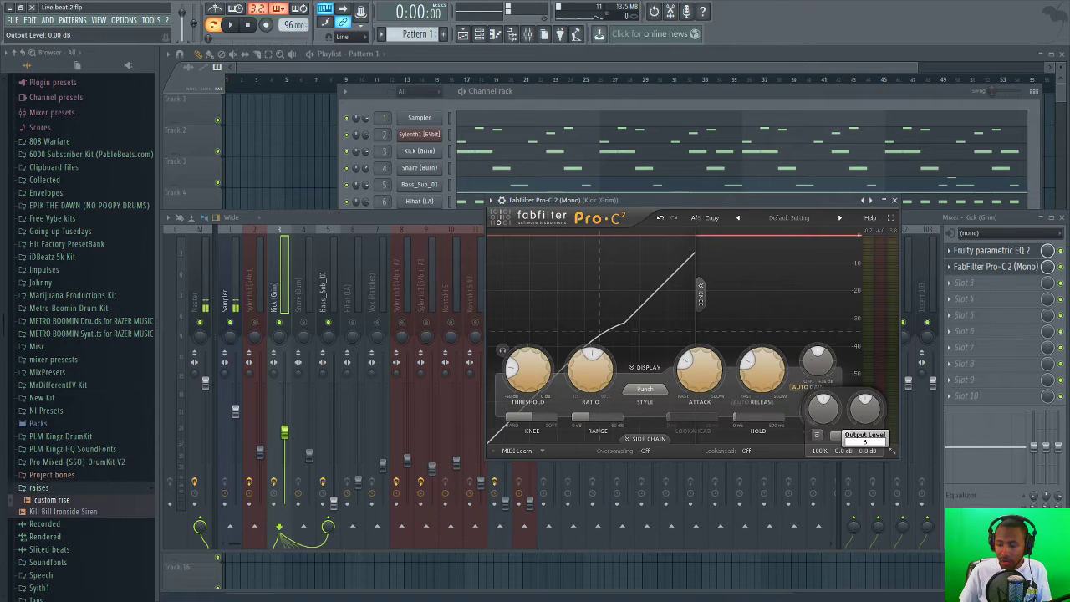
{"action": "key", "text": "Return"}
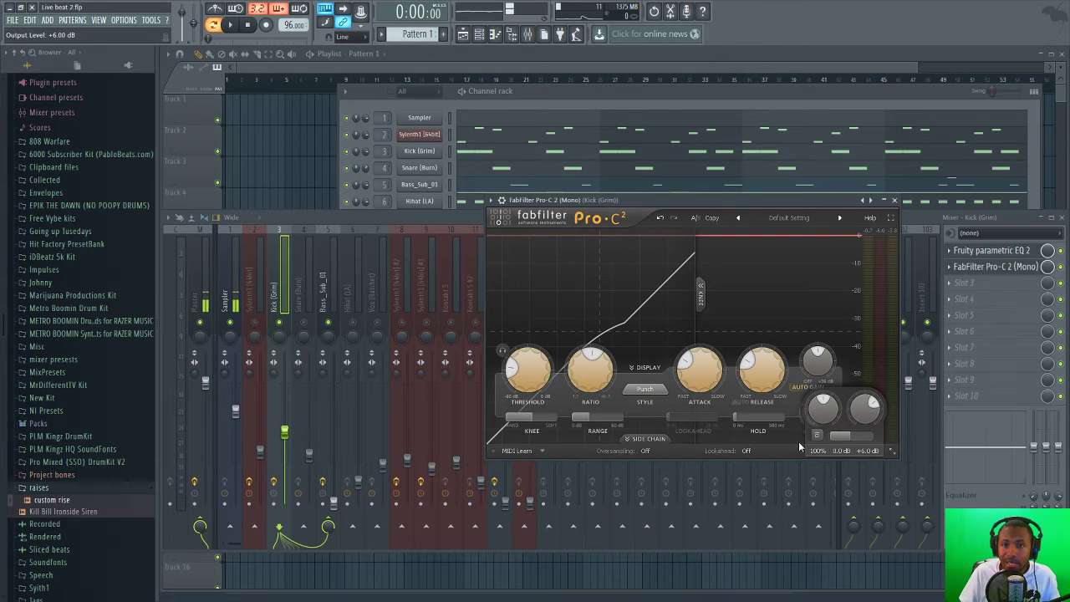
- During playback, compare the kick with and without Pro-C 2 by toggling its global bypass, leaving the compressor active
{"action": "key", "text": "space"}
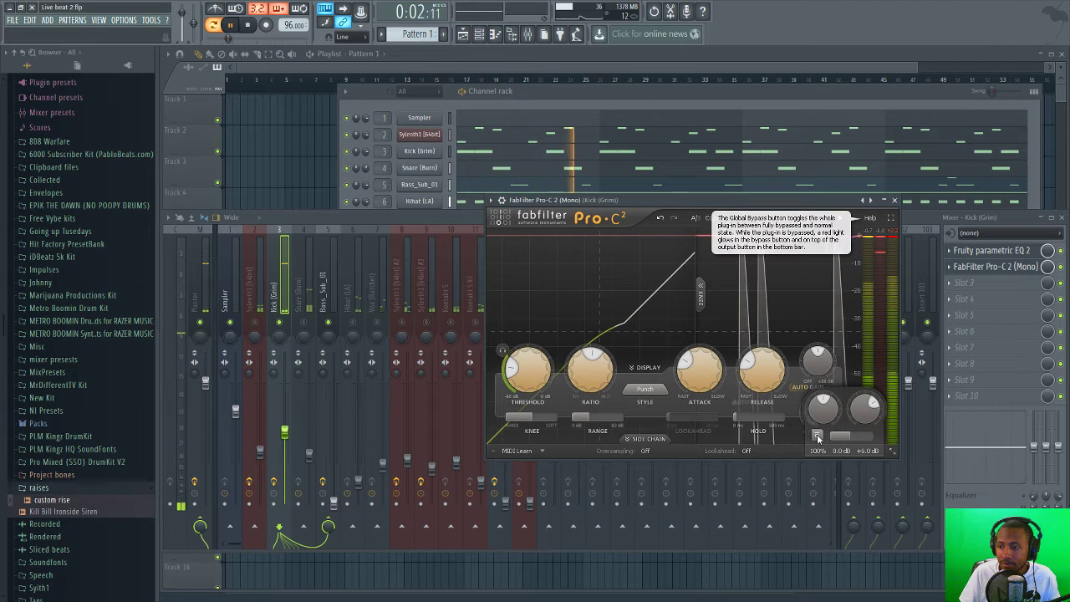
{"action": "left_click", "coordinate": [818, 436]}
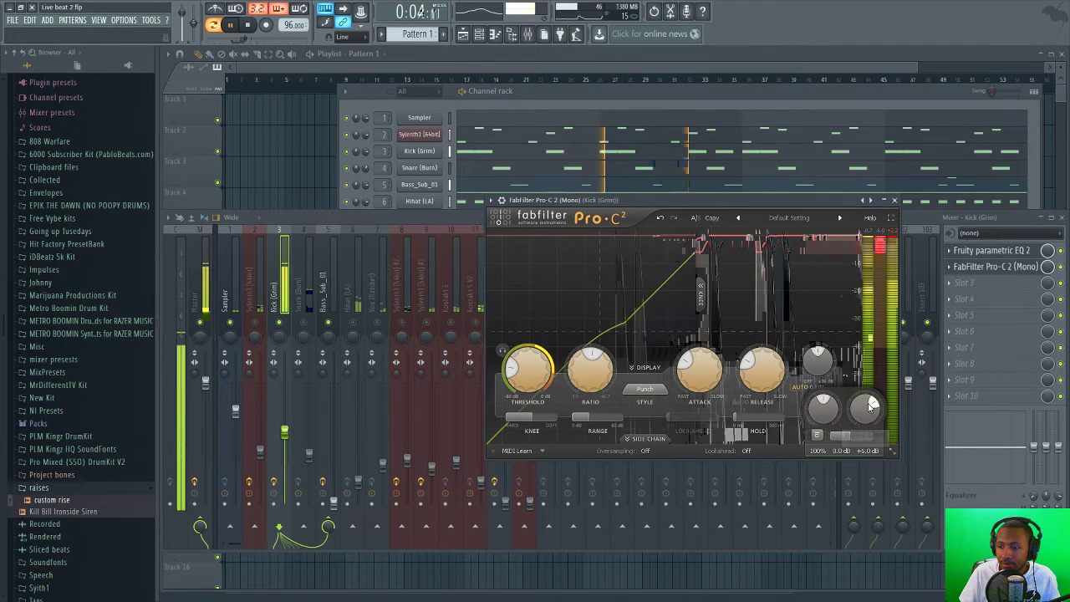
{"action": "left_click", "coordinate": [818, 436]}
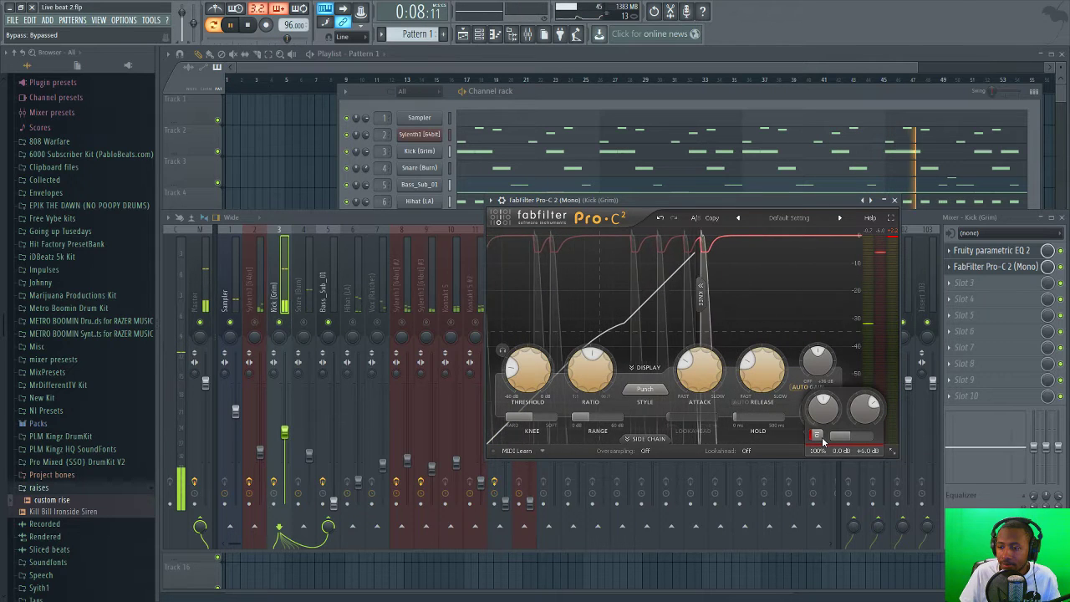
{"action": "left_click", "coordinate": [818, 436]}
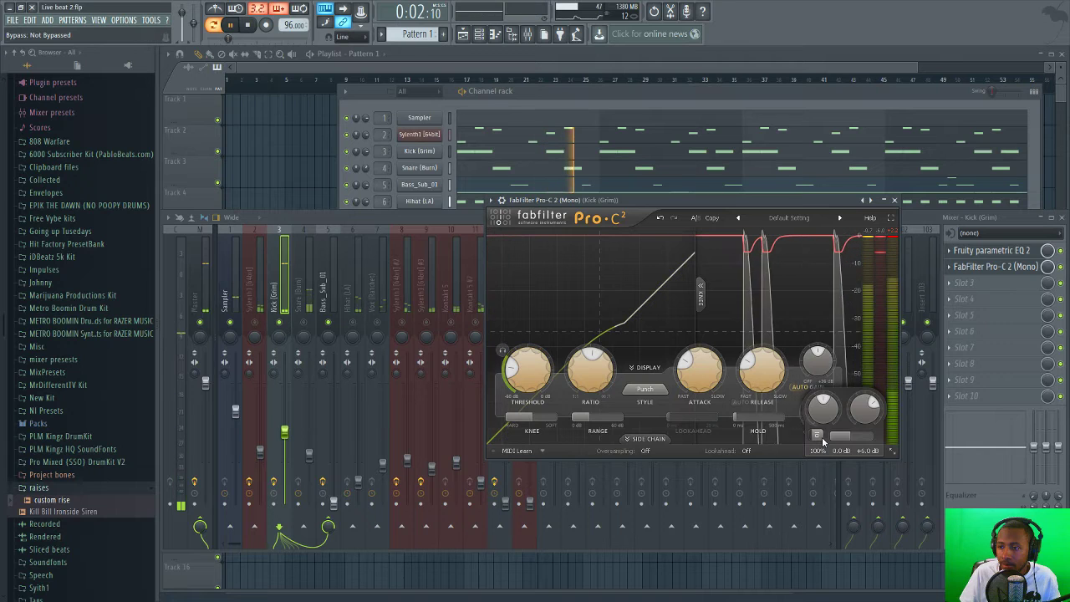
{"action": "left_click", "coordinate": [820, 436]}
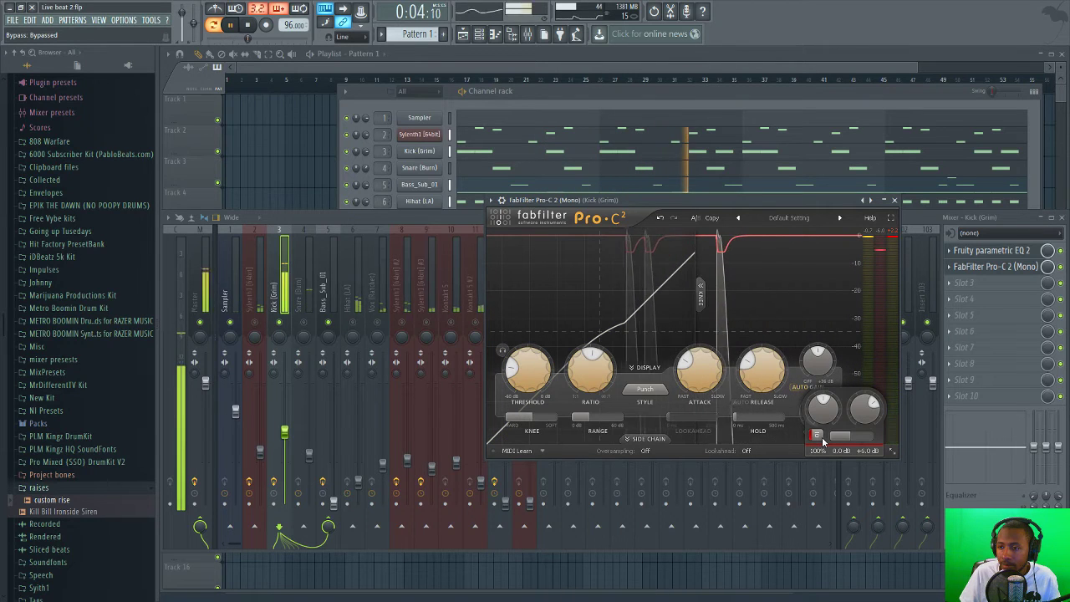
{"action": "left_click", "coordinate": [820, 436]}
{"action": "key", "text": "space"}
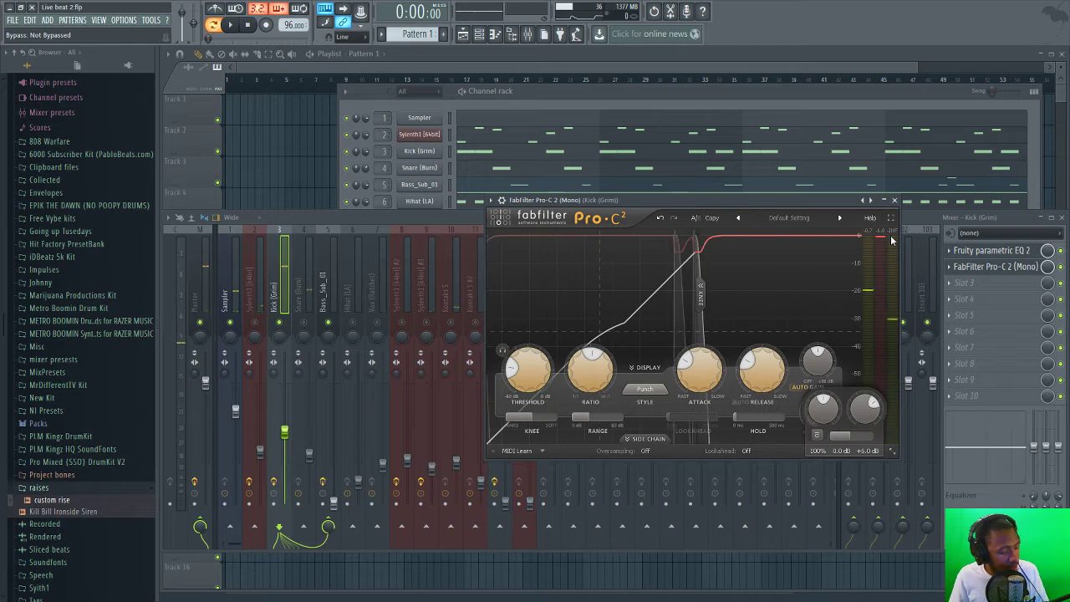
{"action": "mouse_move", "coordinate": [893, 241]}
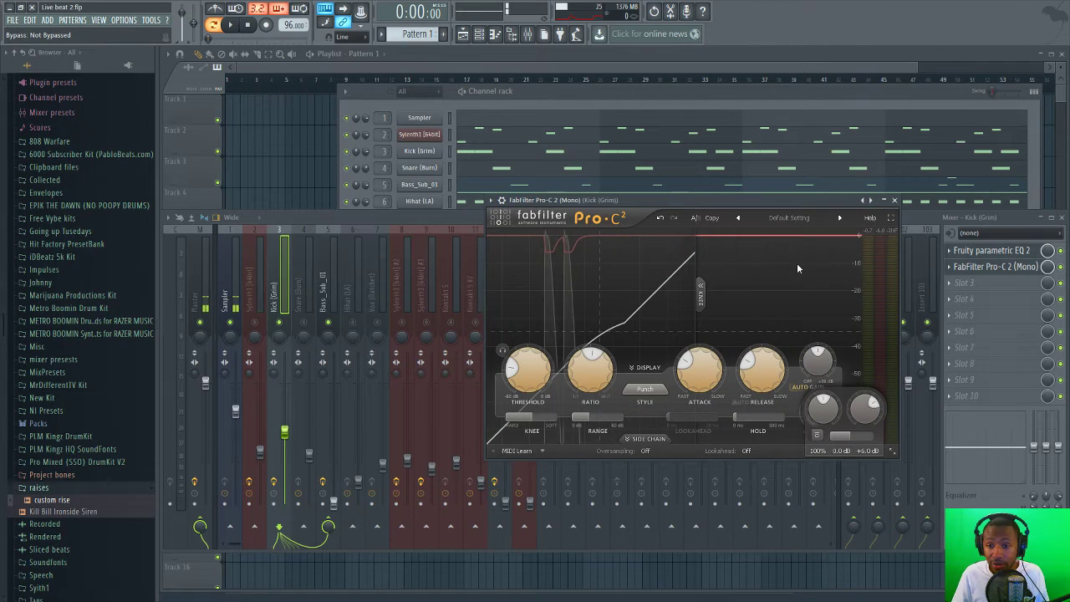
- While the beat plays, lower the Kick (Grim) mixer fader to 43% (-14.9 dB)
{"action": "key", "text": "space"}
{"action": "left_click", "coordinate": [285, 436]}
{"action": "left_click_drag", "start_coordinate": [285, 436], "coordinate": [285, 451]}
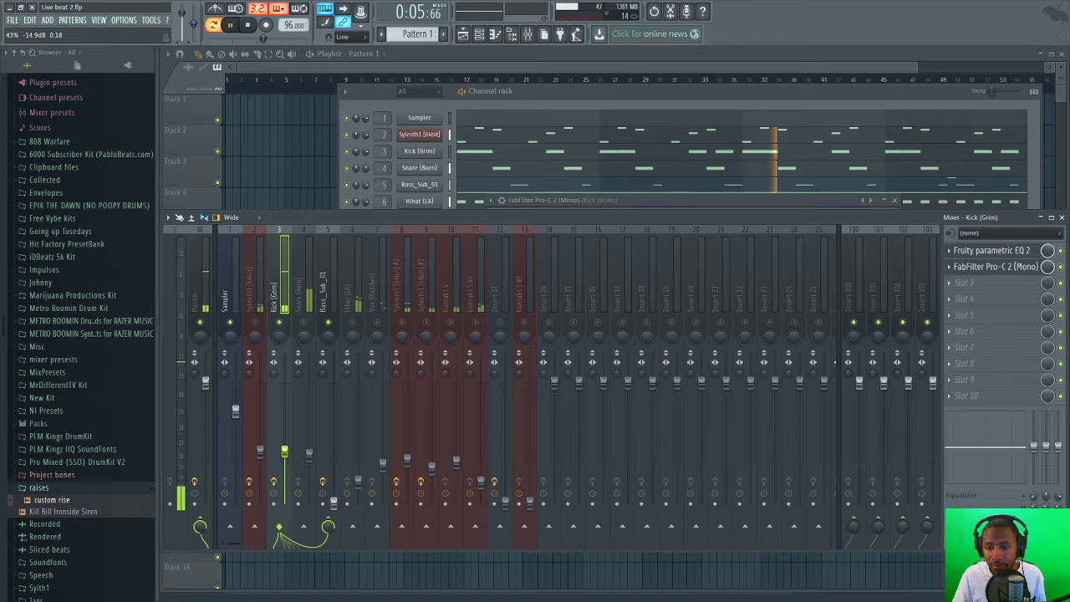
- Stop playback and end the Kick (Grim) solo so all mixer tracks are active again
{"action": "key", "text": "space"}
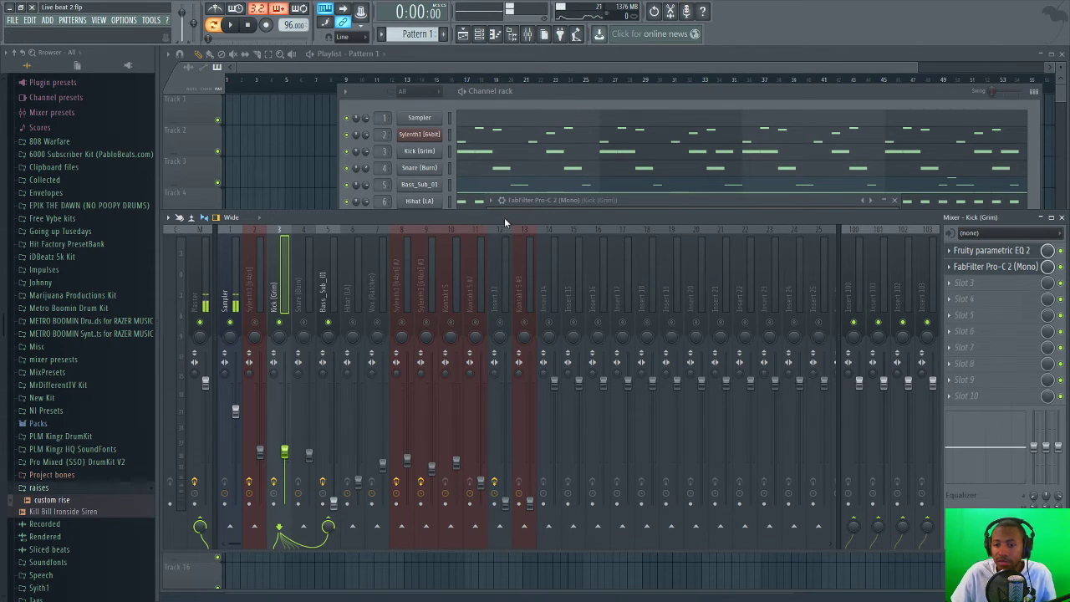
{"action": "left_click", "coordinate": [279, 322], "text": "ctrl"}
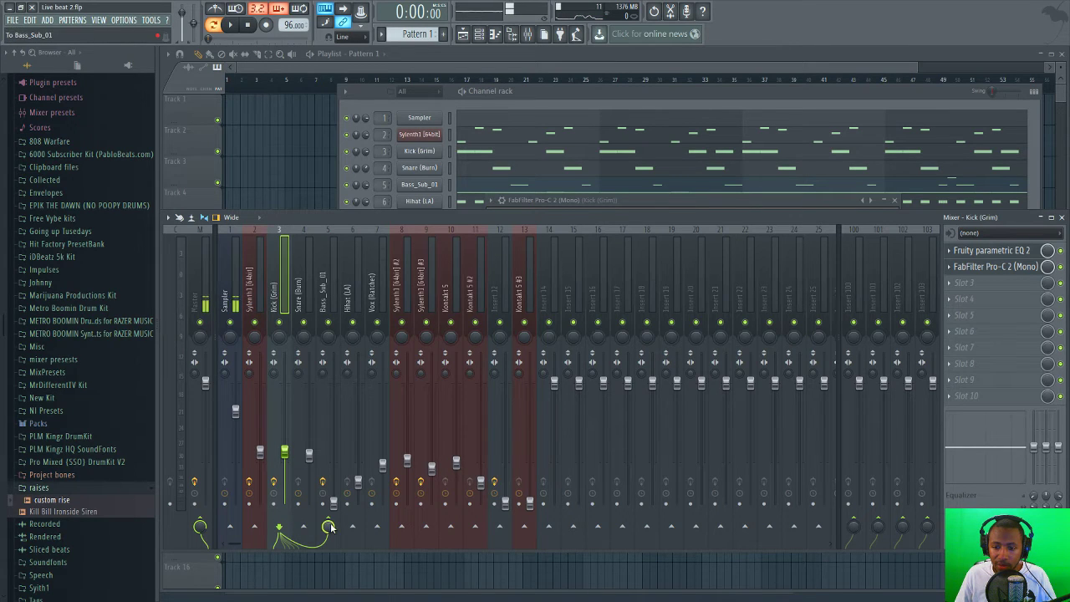
- Put Bass_Sub_01's Fruity Limiter in COMP mode with Kick (Grim) as its sidechain source, and close the plugin
{"action": "left_click", "coordinate": [327, 297]}
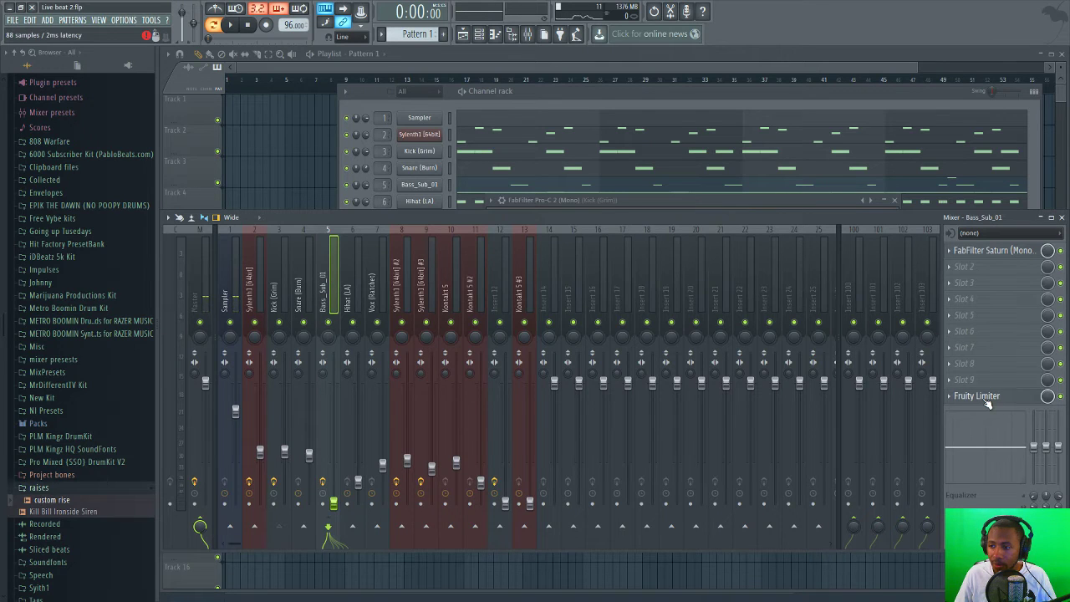
{"action": "left_click", "coordinate": [985, 399]}
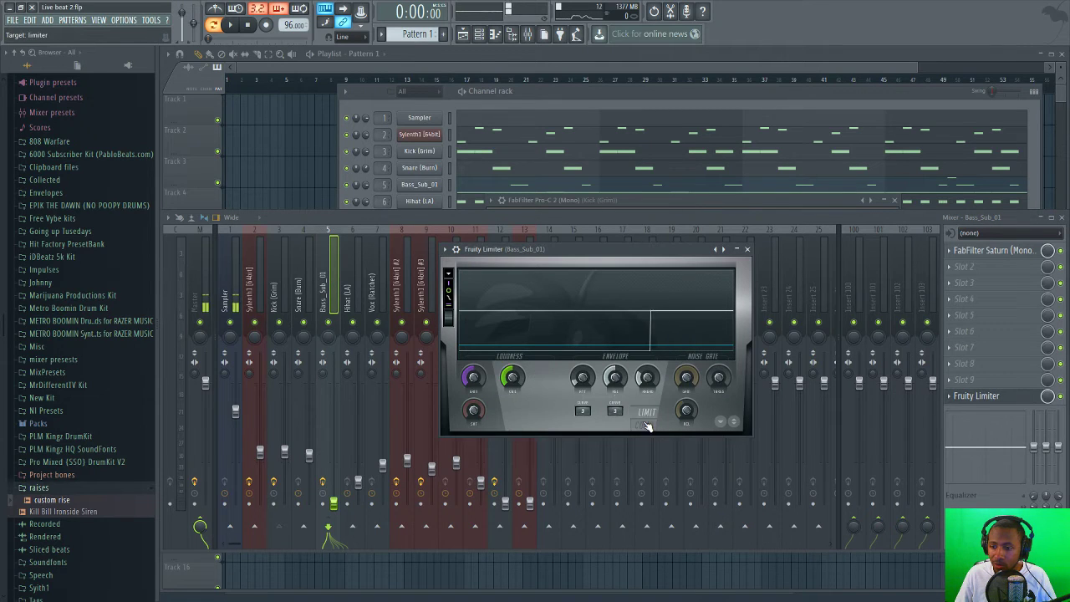
{"action": "left_click", "coordinate": [619, 410]}
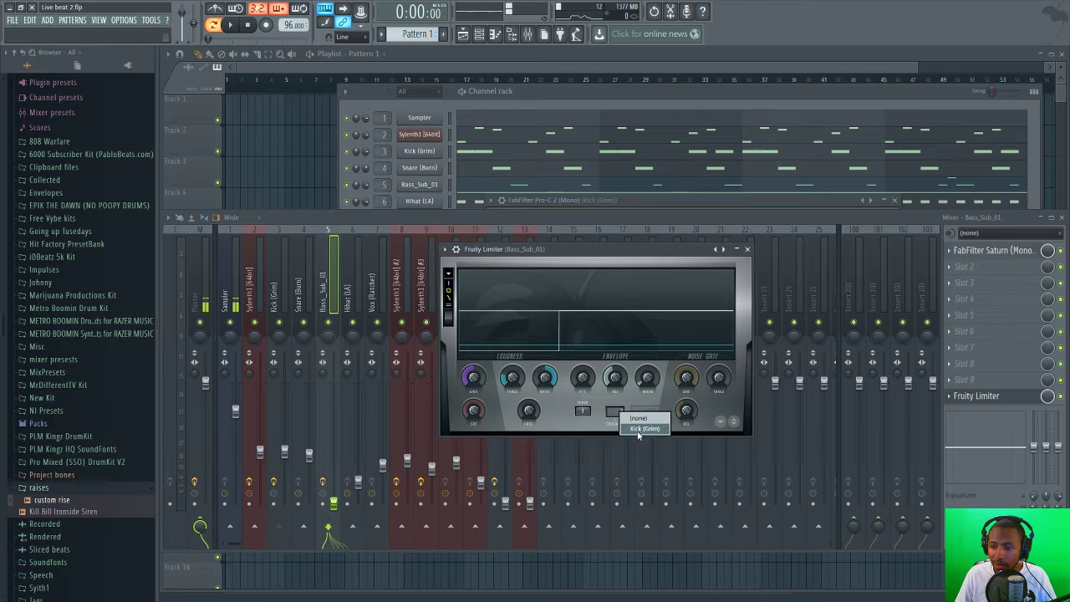
{"action": "left_click", "coordinate": [642, 429]}
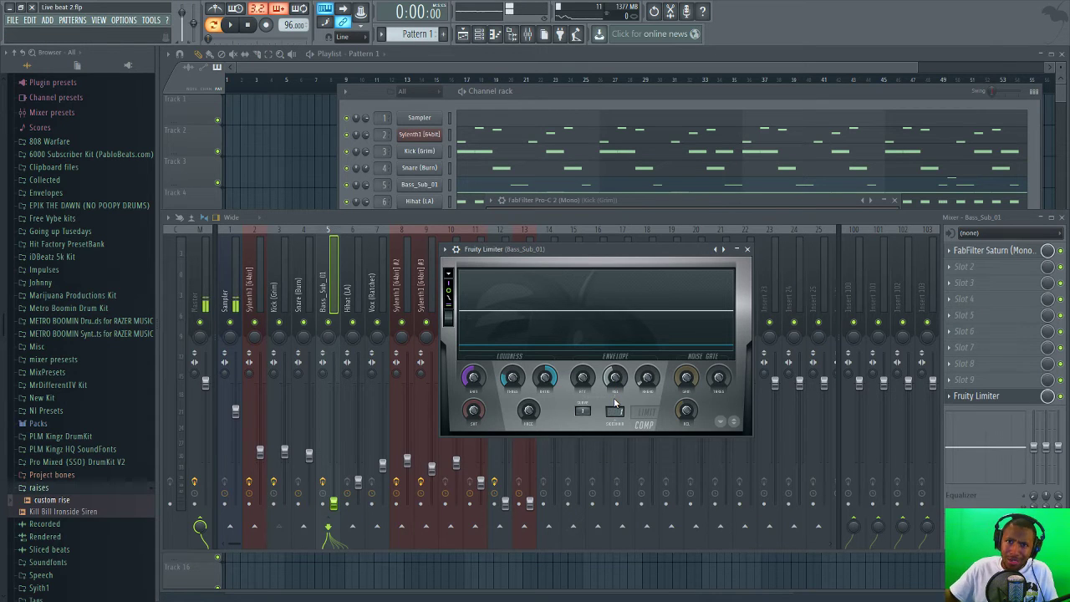
{"action": "left_click", "coordinate": [748, 250]}
- Raise the Bass_Sub_01 mixer fader to 49% (-13.0 dB) during playback, and stop the beat
{"action": "key", "text": "space"}
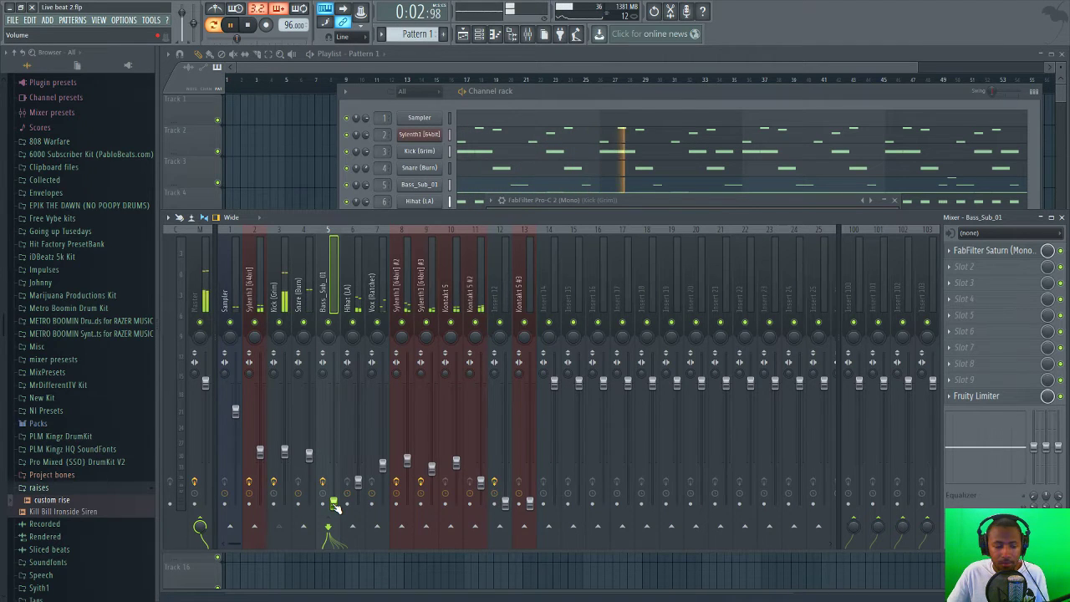
{"action": "left_click_drag", "start_coordinate": [333, 493], "coordinate": [333, 444]}
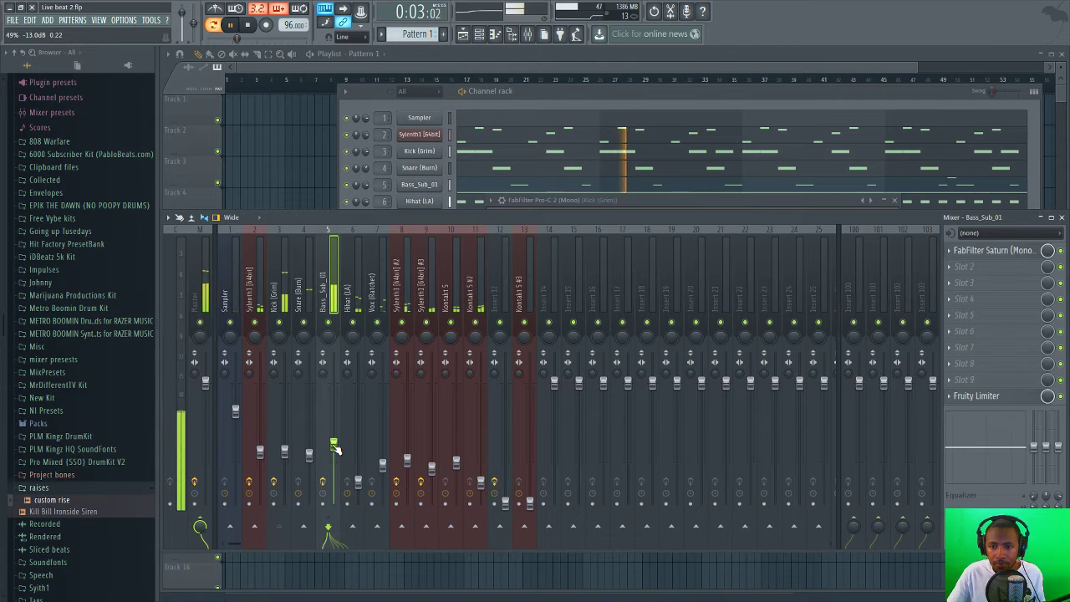
{"action": "key", "text": "space"}
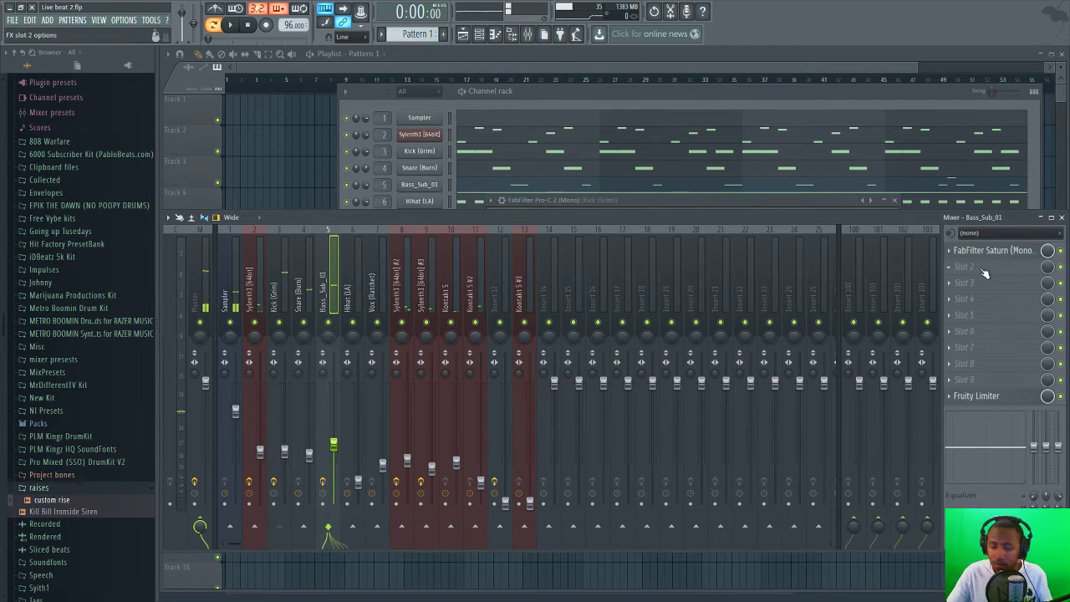
- Add Fruity Parametric EQ 2 to slot 2 of Bass_Sub_01, load the next preset, and set its high-pass band to about 30 Hz
{"action": "left_click", "coordinate": [968, 275]}
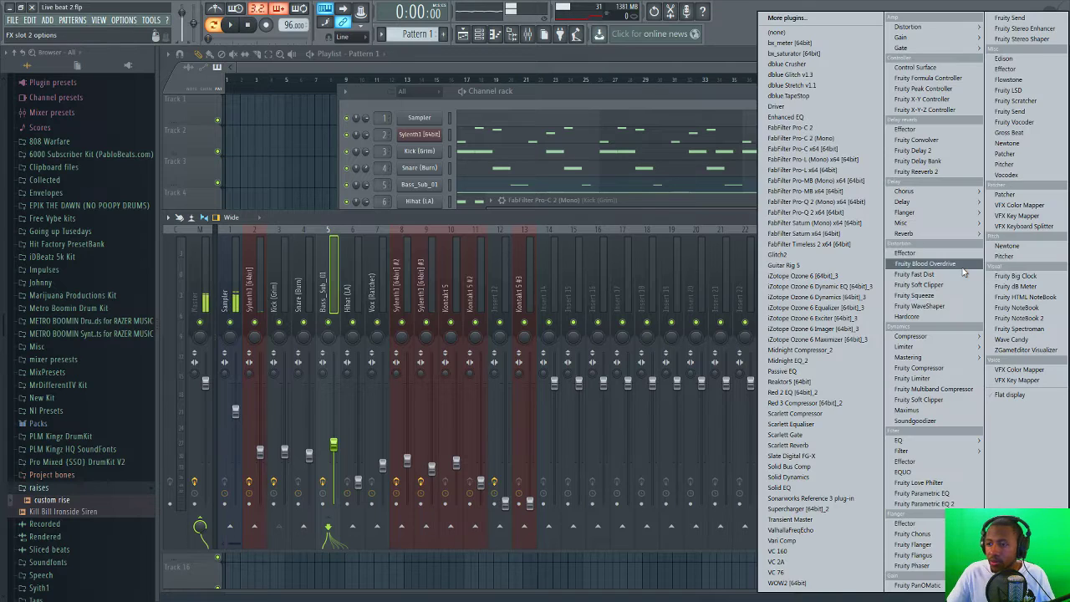
{"action": "left_click", "coordinate": [927, 504]}
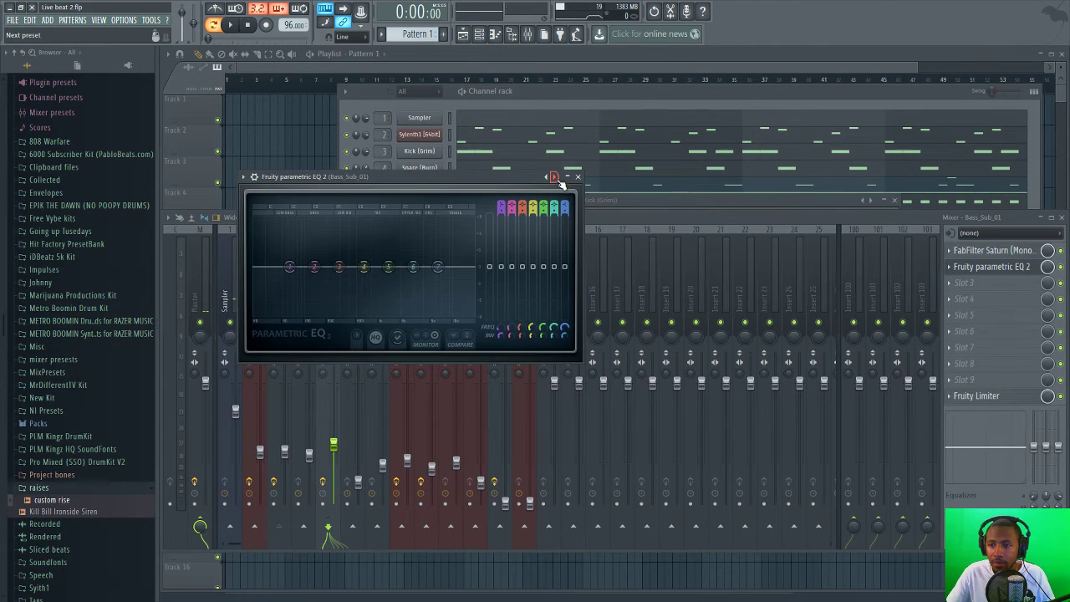
{"action": "left_click", "coordinate": [553, 177]}
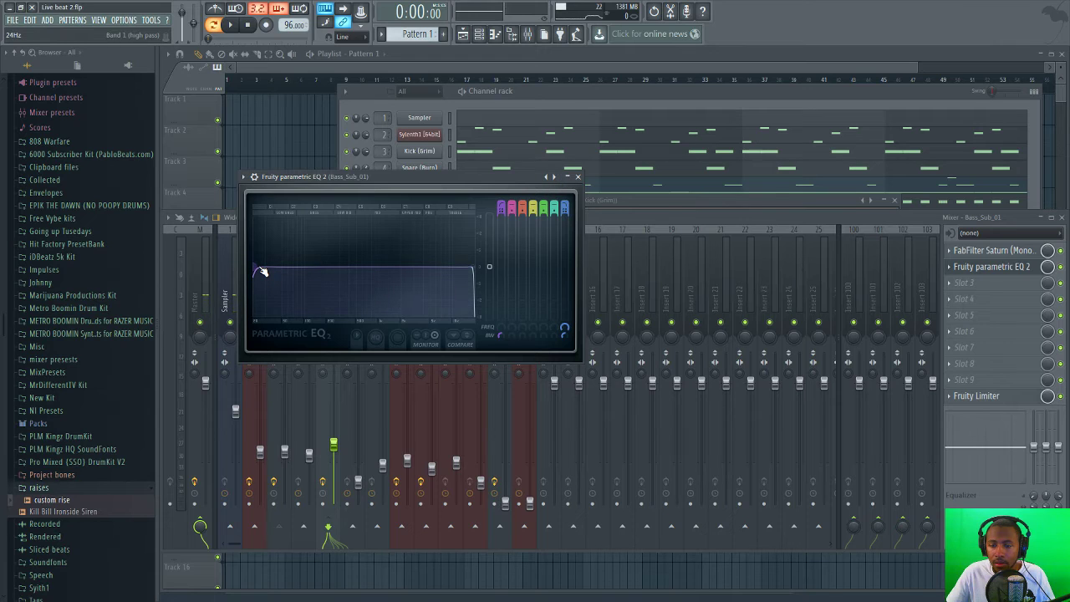
{"action": "mouse_move", "coordinate": [265, 270]}
{"action": "left_mouse_down"}
{"action": "mouse_move", "coordinate": [327, 262]}
{"action": "mouse_move", "coordinate": [261, 273]}
{"action": "left_mouse_up"}
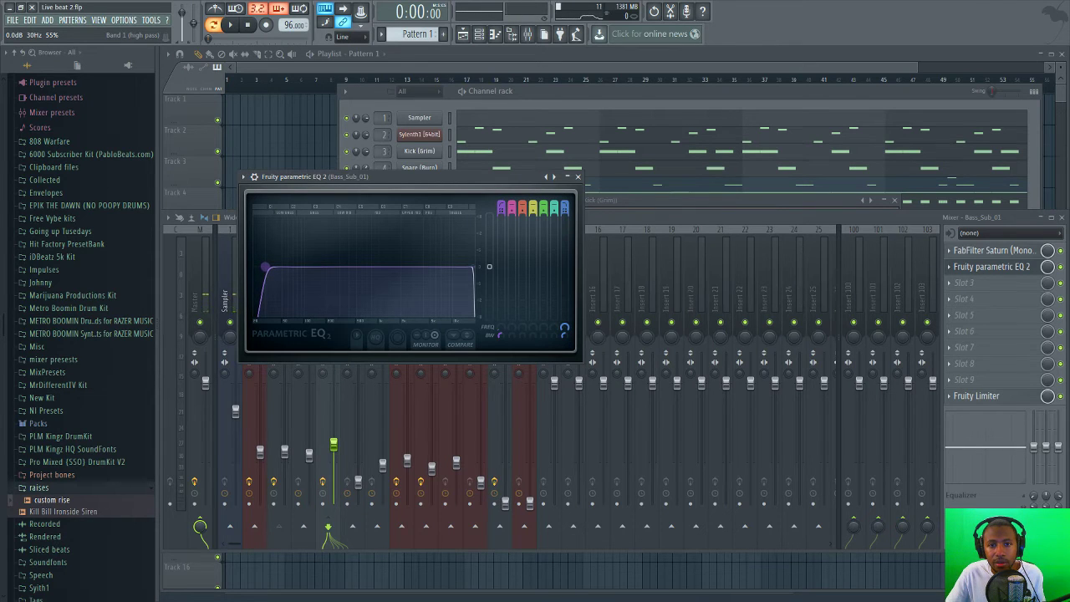
{"action": "left_click_drag", "start_coordinate": [272, 265], "coordinate": [264, 268]}
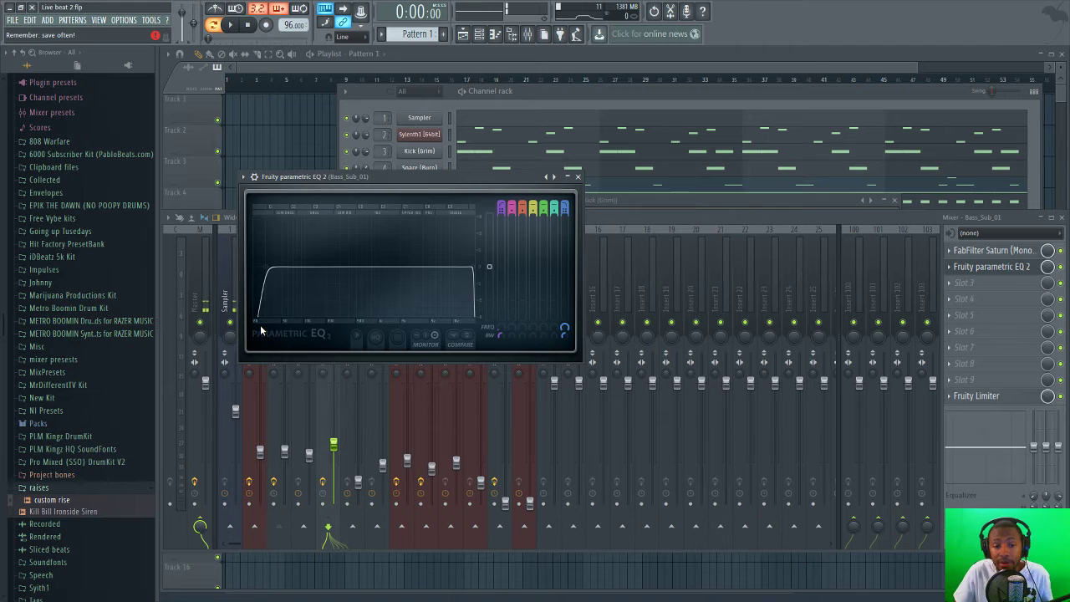
- Close Bass_Sub_01's Parametric EQ 2 window and bring the mixer back to the front
{"action": "left_click", "coordinate": [14, 20]}
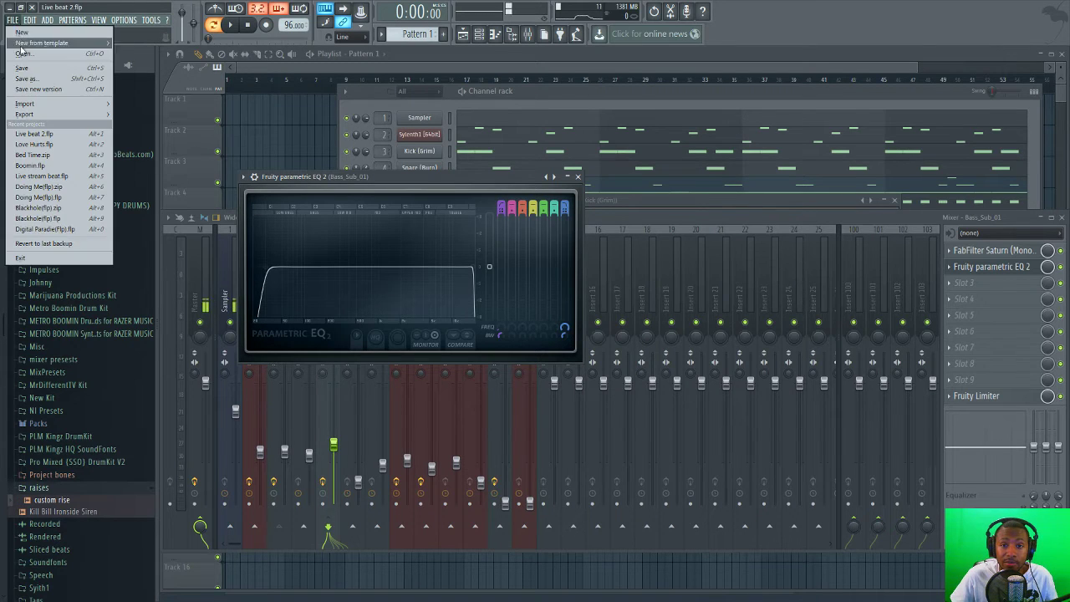
{"action": "left_click", "coordinate": [564, 102]}
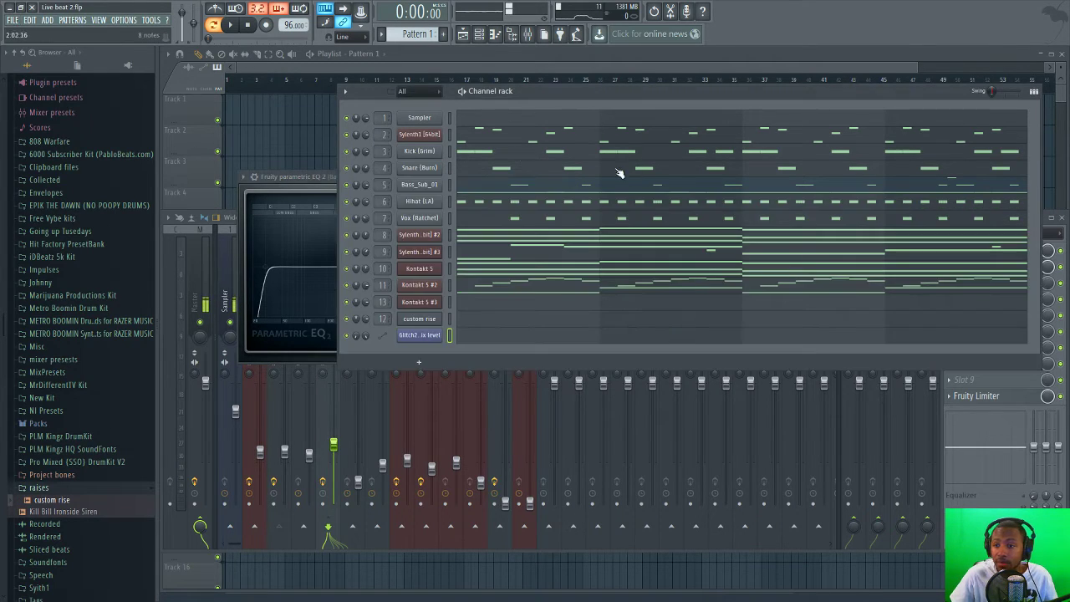
{"action": "left_click", "coordinate": [297, 178]}
{"action": "left_click", "coordinate": [577, 177]}
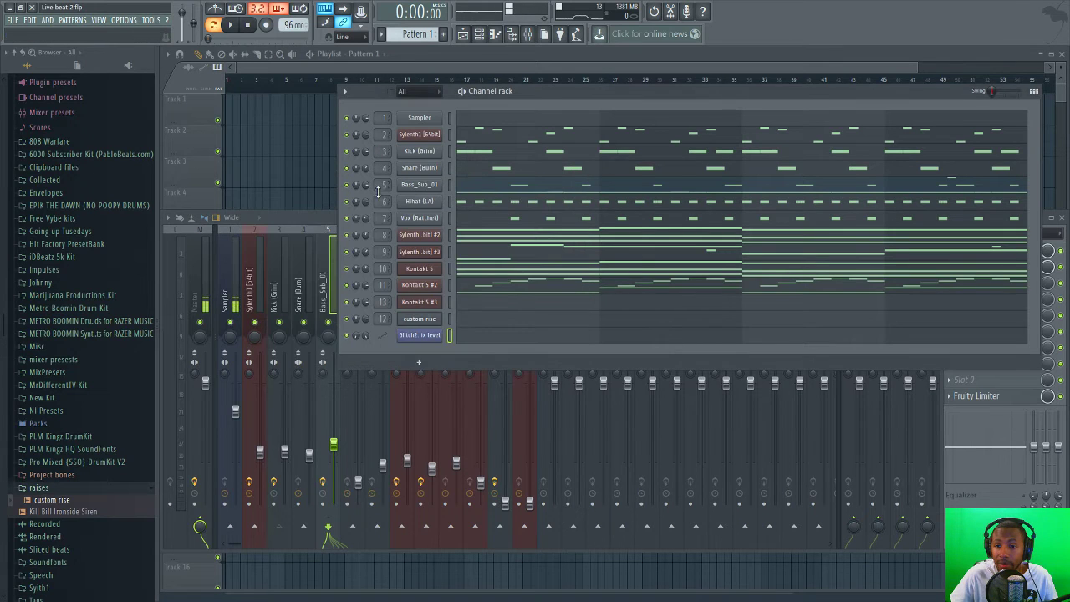
{"action": "left_click", "coordinate": [295, 219]}
- Play the pattern and raise the Snare (Burn) and Hihat (LA) mixer faders slightly
{"action": "left_click", "coordinate": [230, 25]}
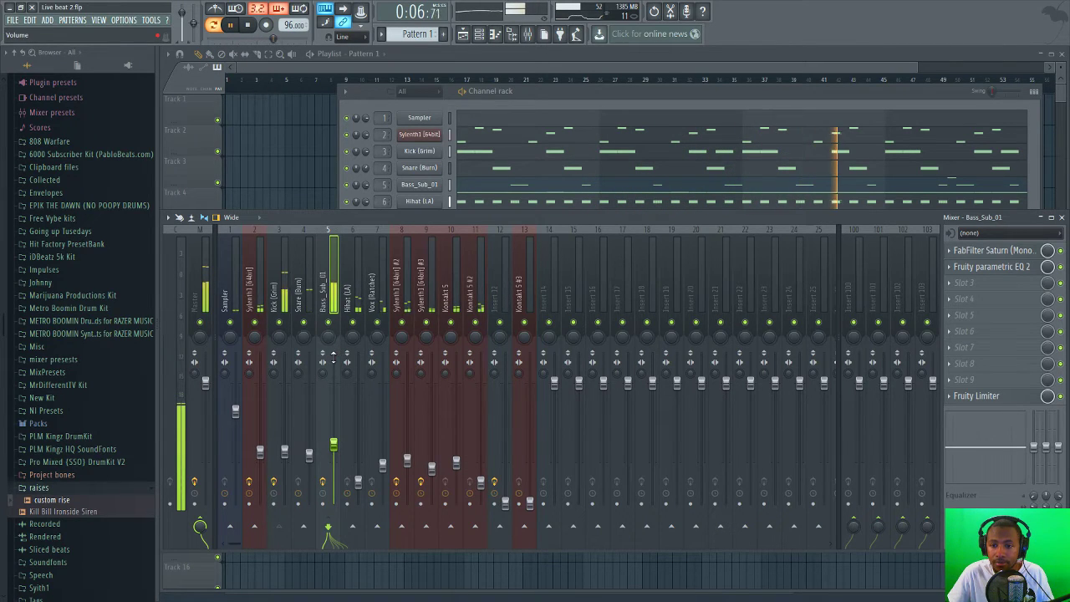
{"action": "left_click", "coordinate": [309, 453]}
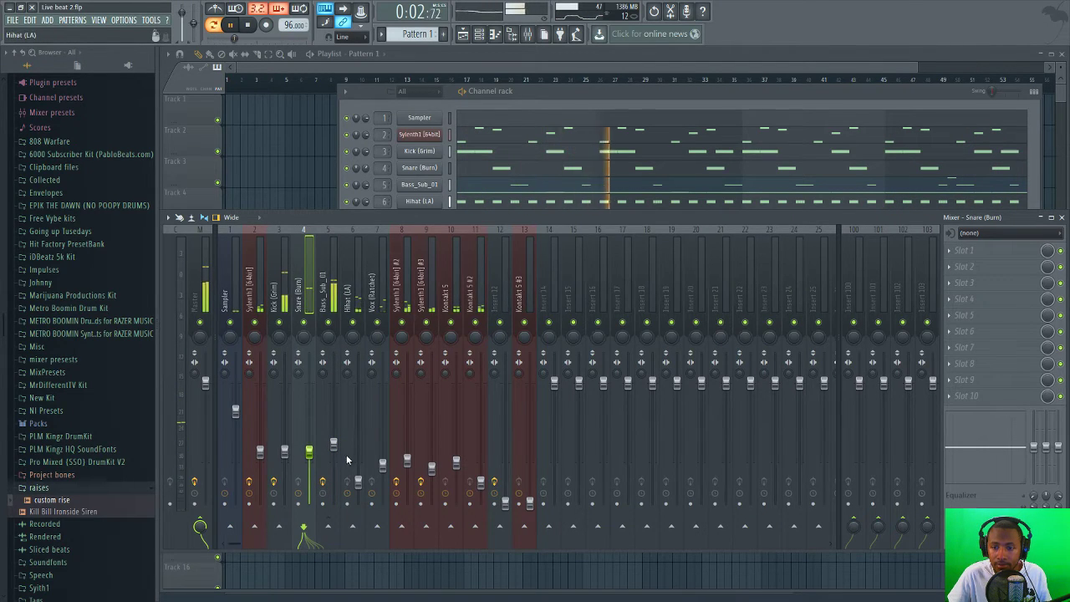
{"action": "left_click", "coordinate": [357, 482]}
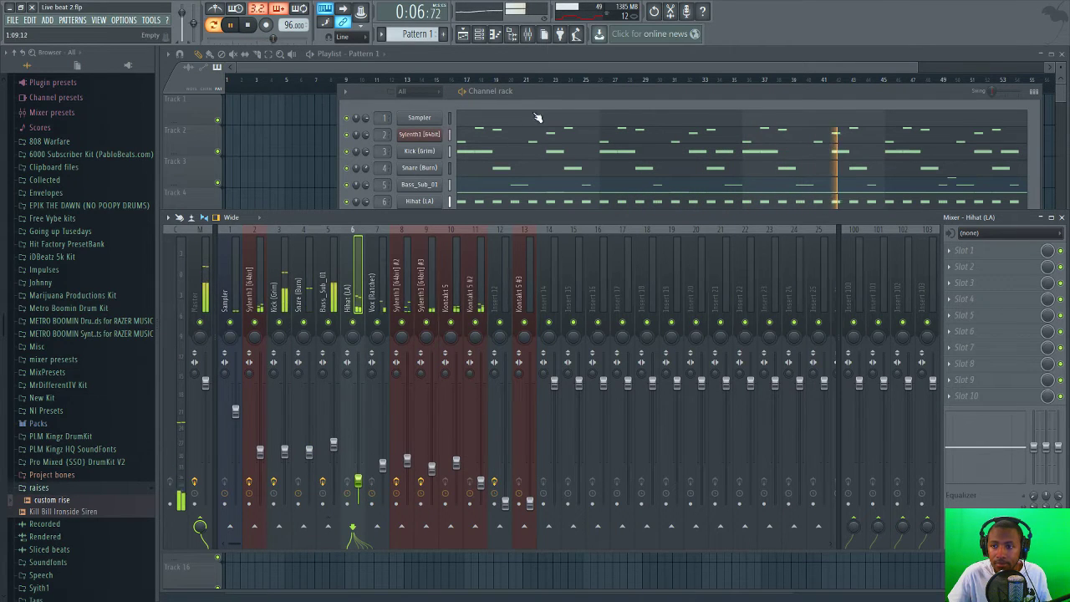
- Switch from pattern to song mode, briefly play the arrangement from the start in the playlist, and reopen the mixer
{"action": "key", "text": "F6"}
{"action": "key", "text": "space"}
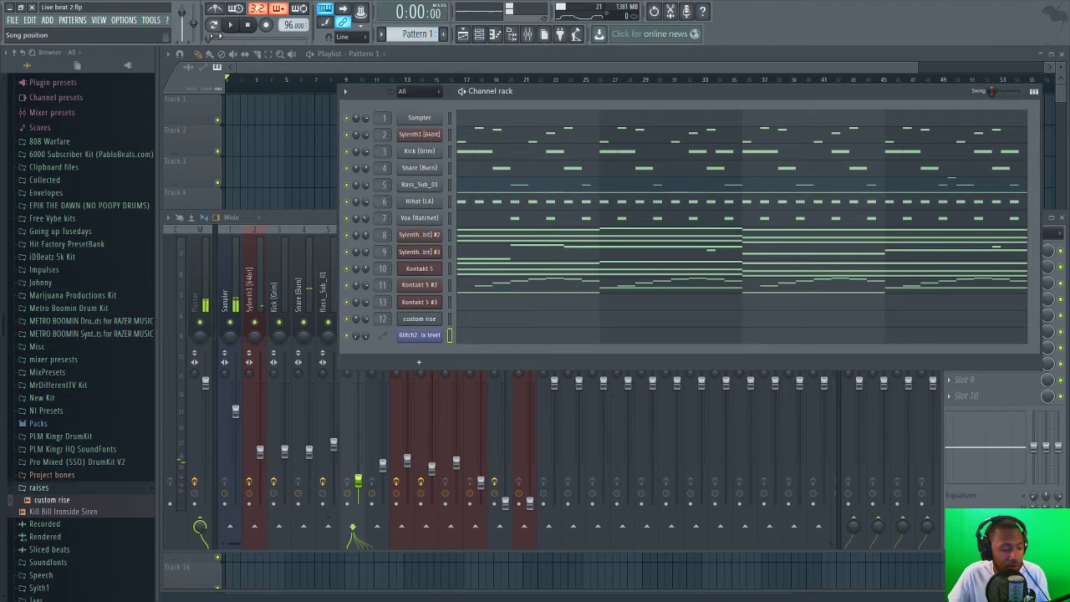
{"action": "left_click", "coordinate": [238, 28]}
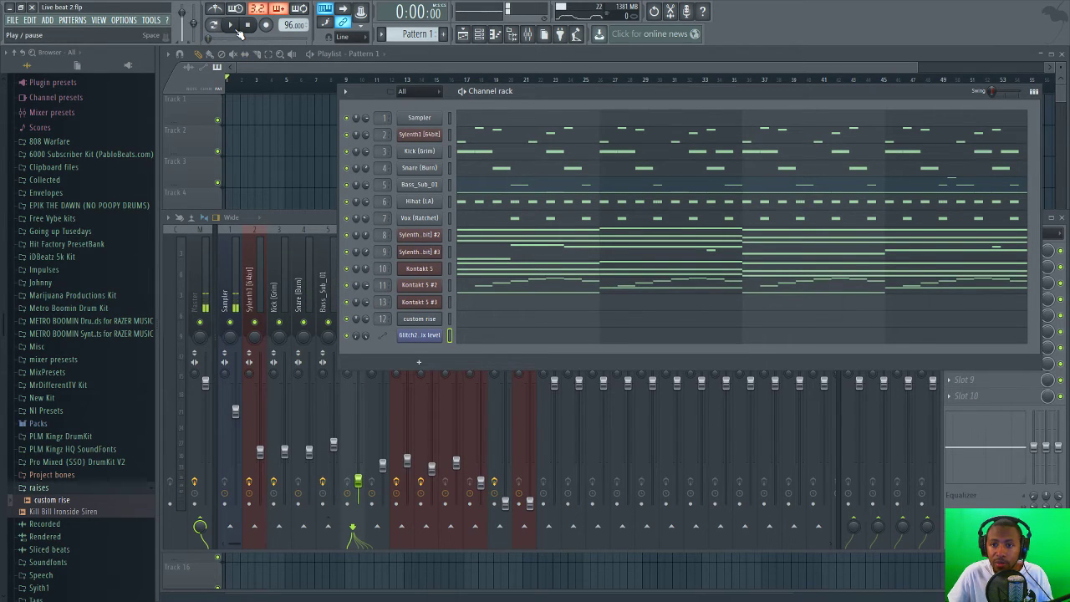
{"action": "left_click", "coordinate": [237, 28]}
{"action": "key", "text": "F12"}
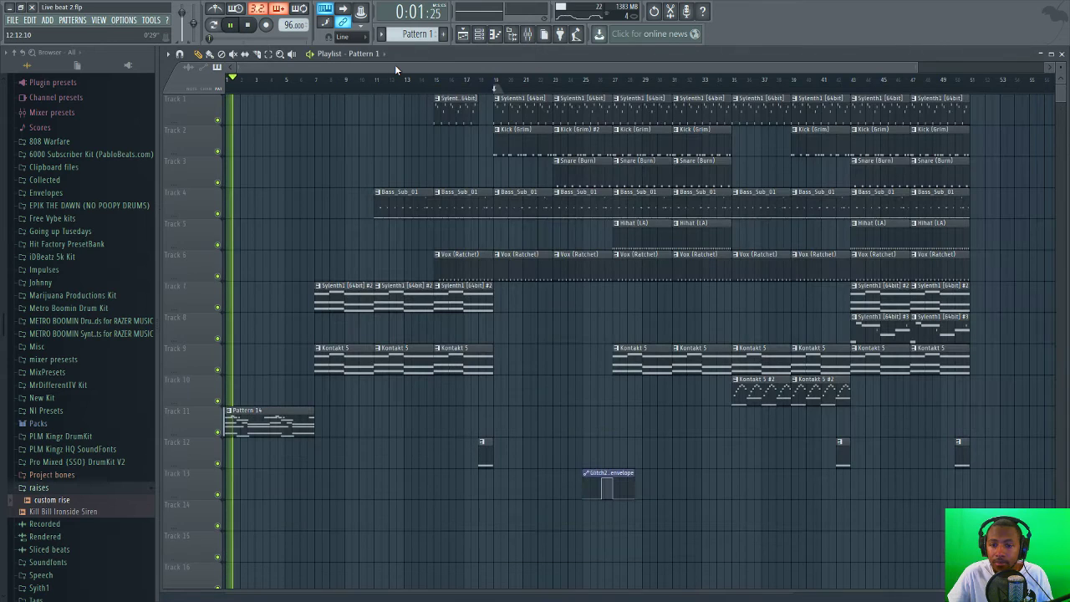
{"action": "key", "text": "space"}
{"action": "left_click", "coordinate": [530, 36]}
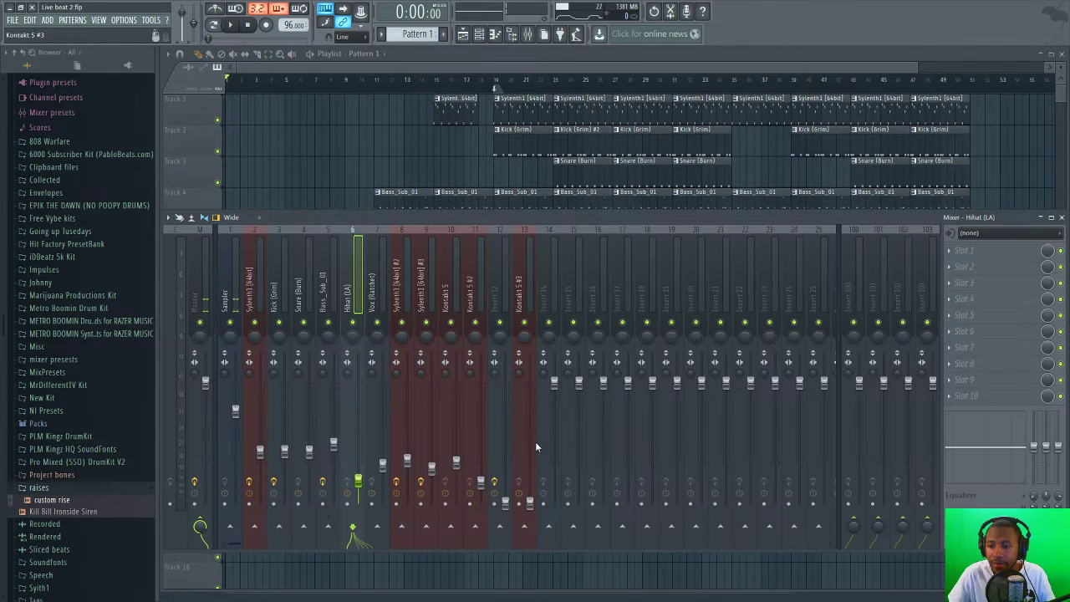
- With the song intro playing, raise Kontakt 5 #3 to about the Kick (Grim) fader's height and Insert 12 to about Vox (Ratchet)'s
{"action": "left_click_drag", "start_coordinate": [530, 502], "coordinate": [529, 492]}
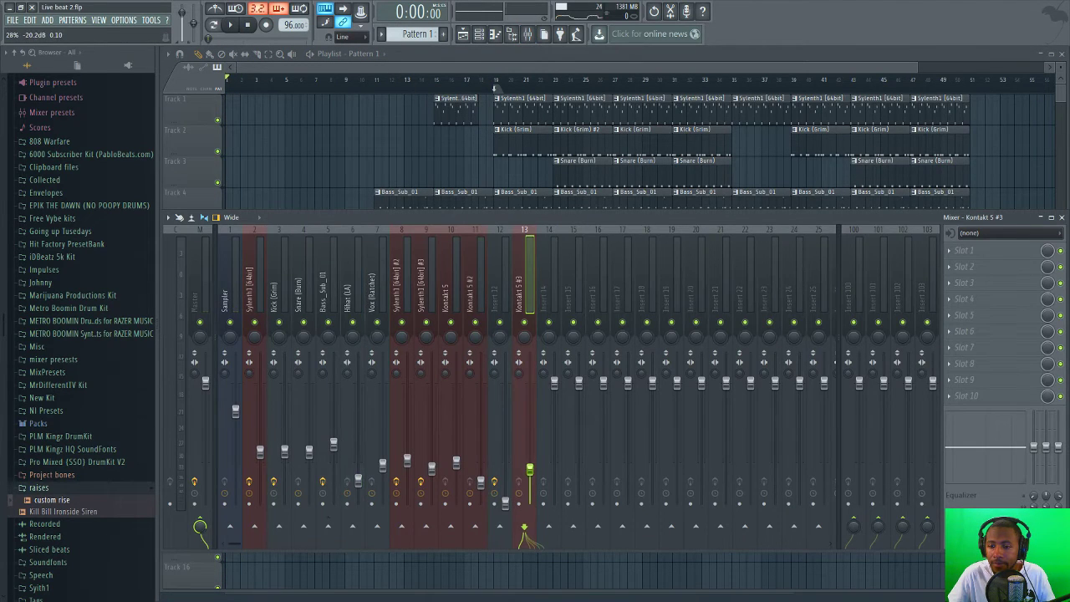
{"action": "key", "text": "space"}
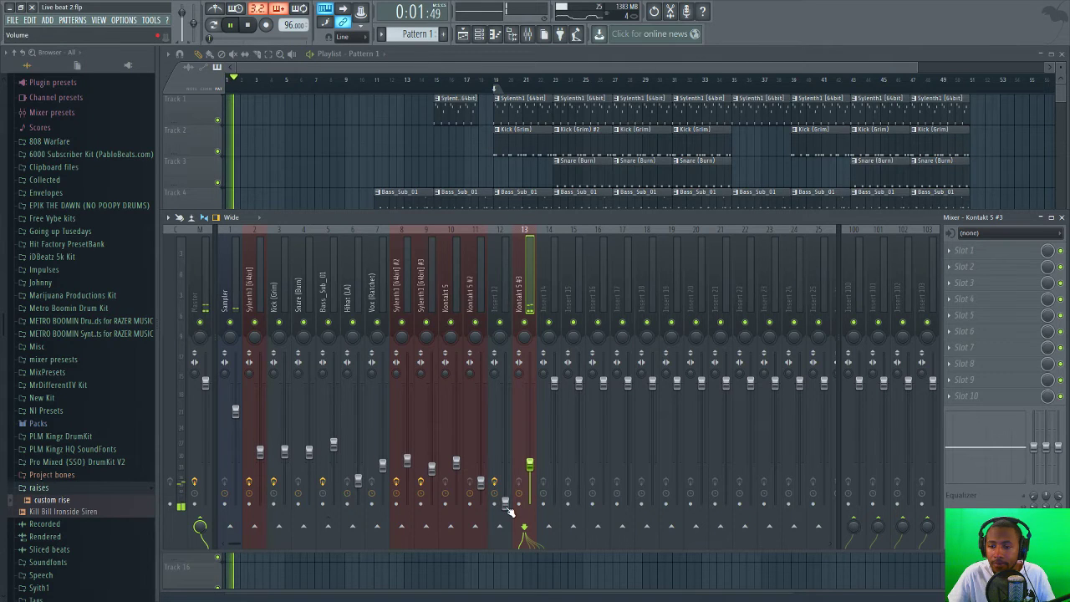
{"action": "left_click_drag", "start_coordinate": [505, 502], "coordinate": [505, 464]}
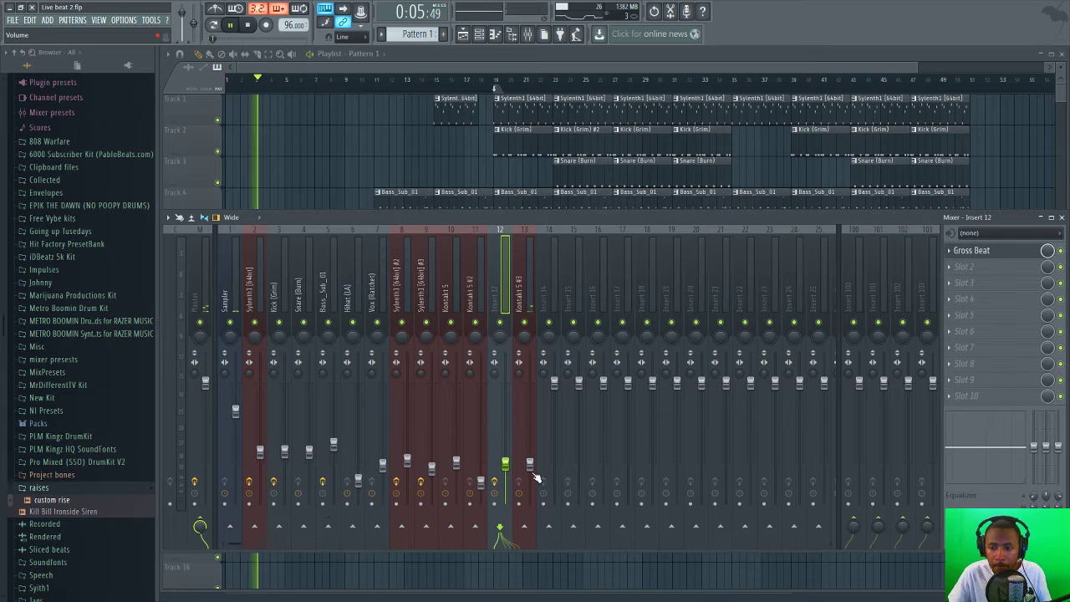
{"action": "left_click_drag", "start_coordinate": [529, 465], "coordinate": [529, 452]}
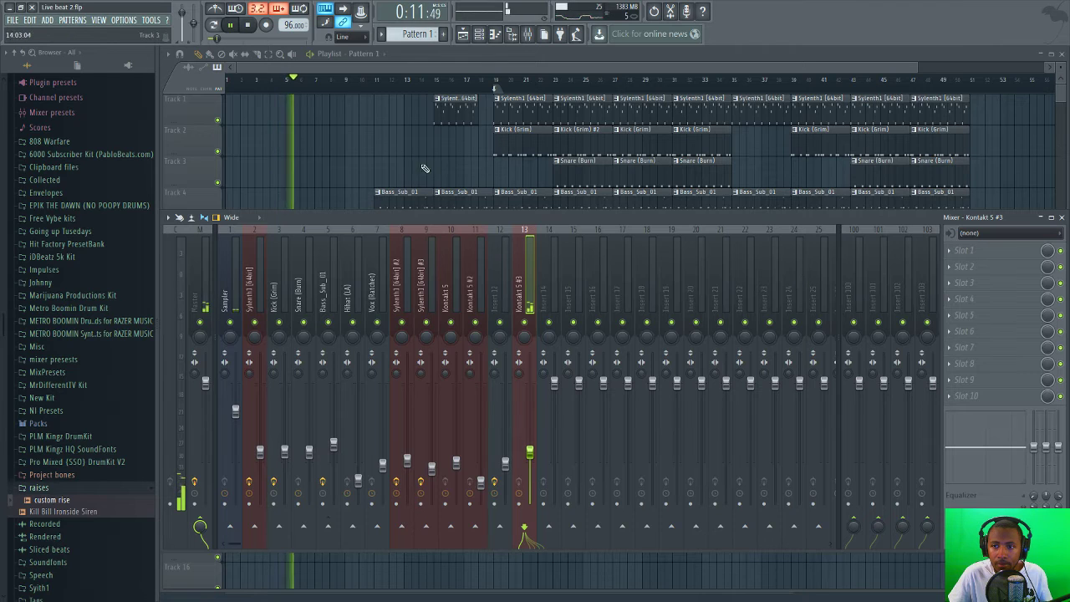
- Listen to the song arrangement in the playlist, return to the mixer, and stop playback
{"action": "left_click", "coordinate": [399, 66]}
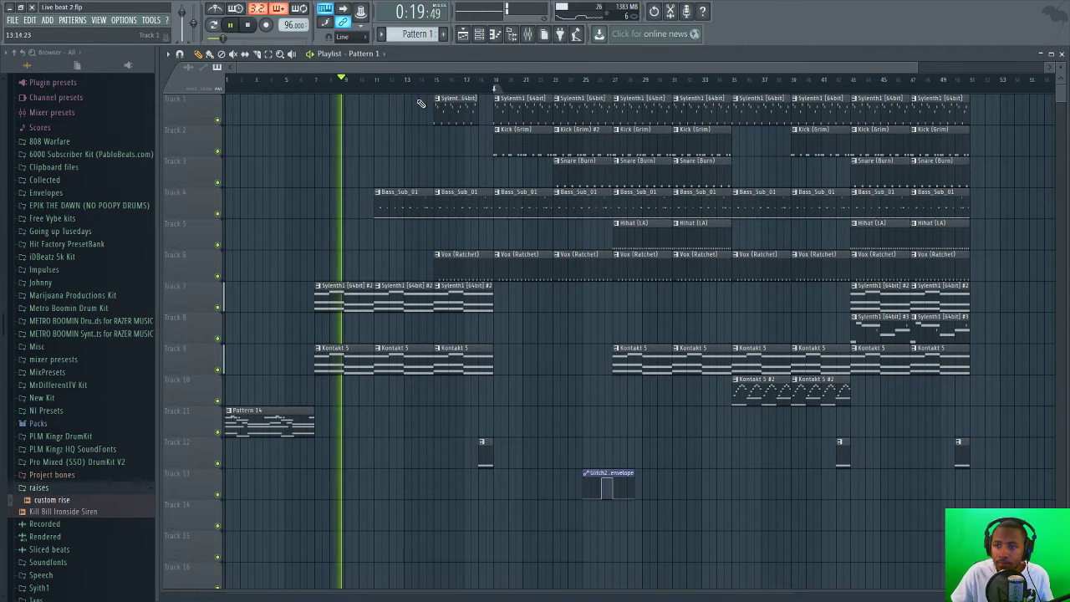
{"action": "left_click", "coordinate": [520, 38]}
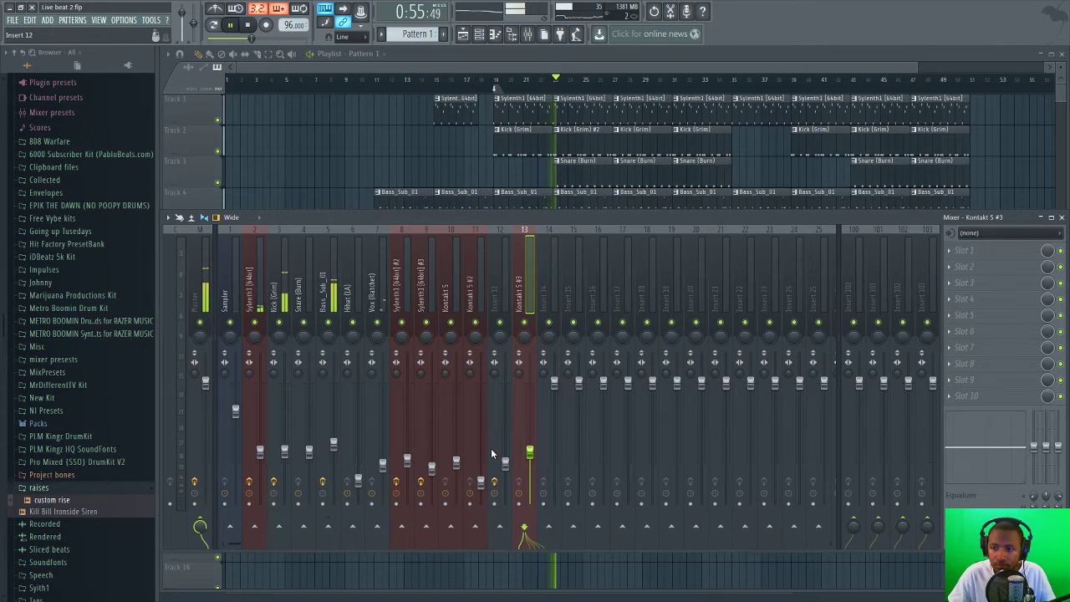
{"action": "key", "text": "space"}
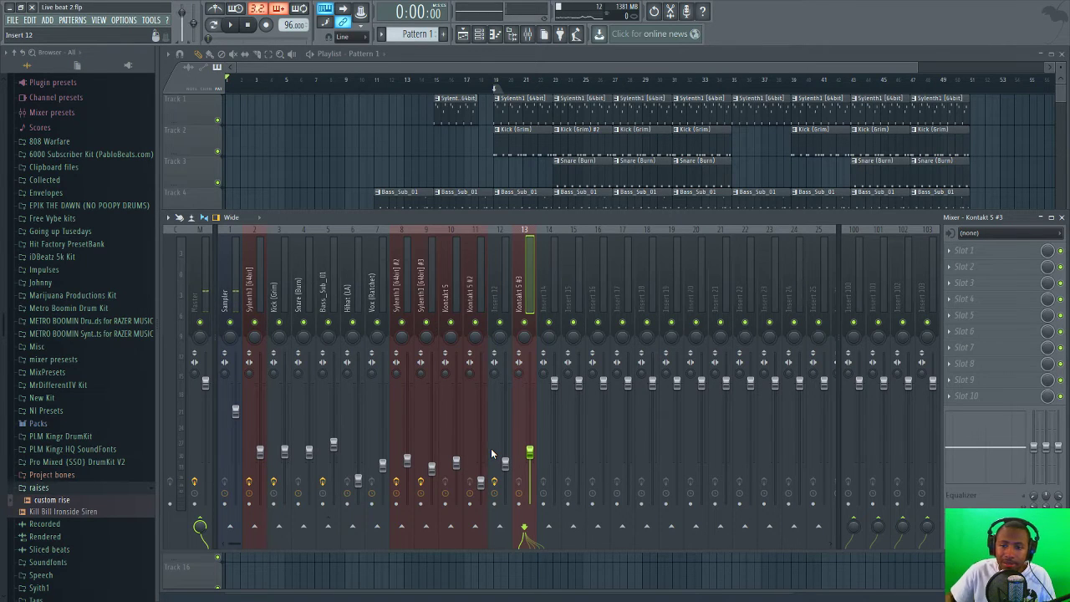
- Load iZotope Ozone 6 into effect slot 10 of the Master mixer track and save the project
{"action": "left_click", "coordinate": [200, 282]}
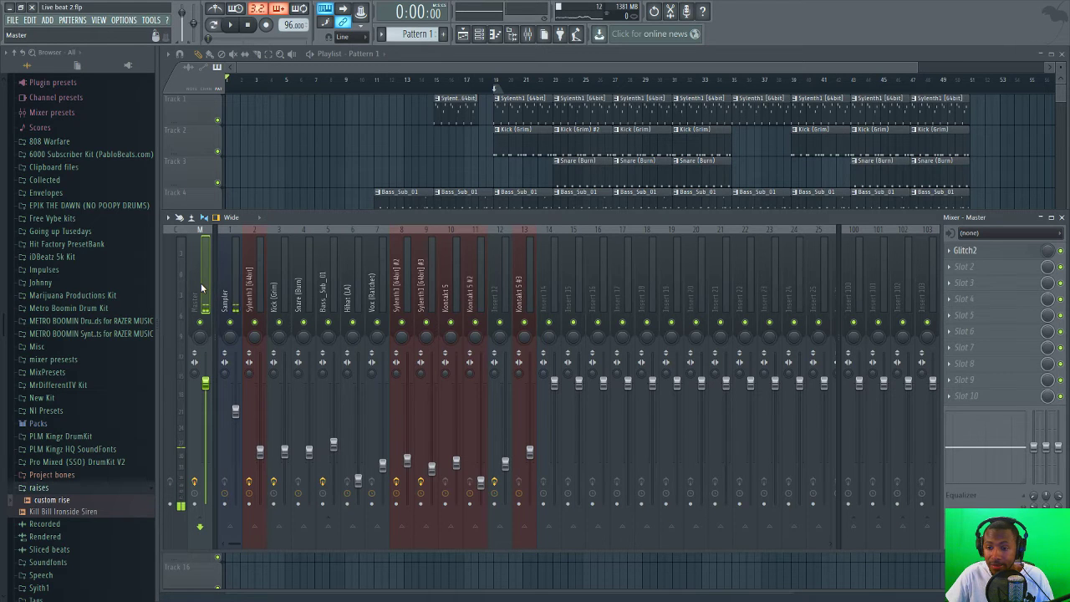
{"action": "left_click", "coordinate": [479, 35]}
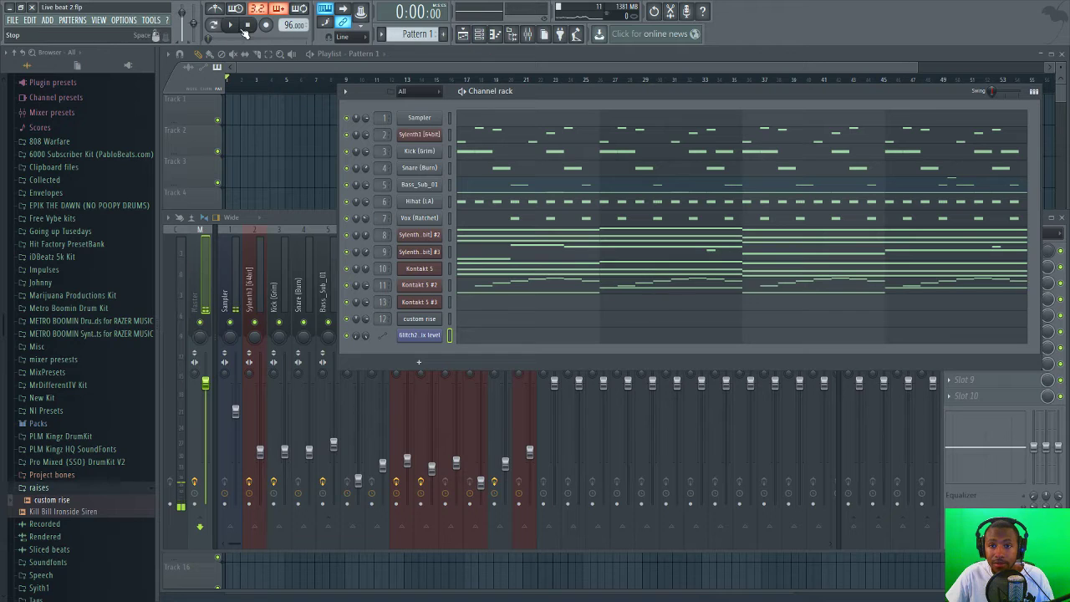
{"action": "left_click", "coordinate": [292, 216]}
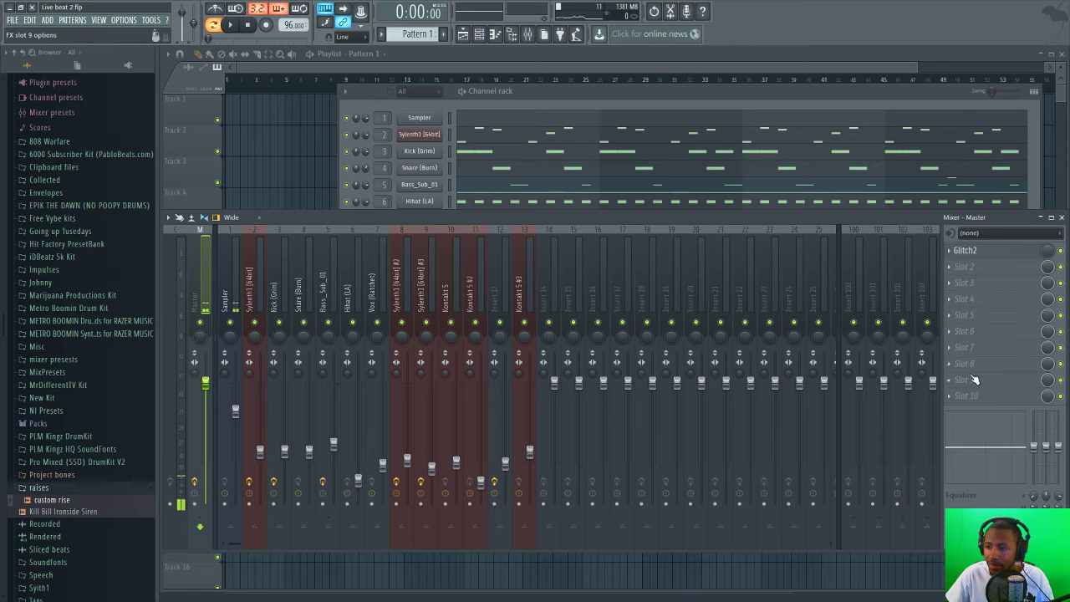
{"action": "left_click", "coordinate": [970, 396]}
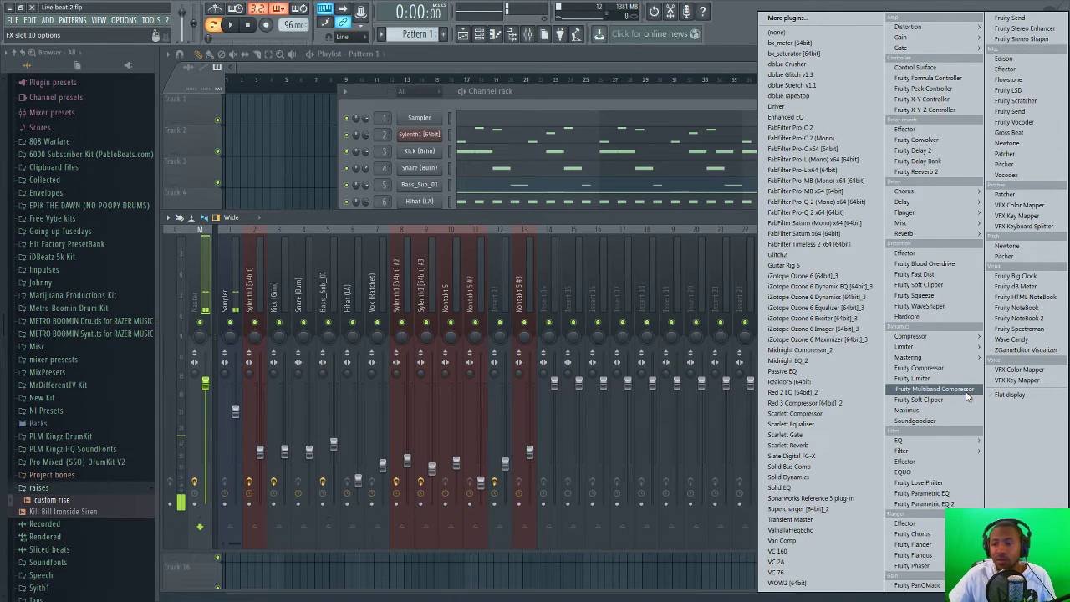
{"action": "left_click", "coordinate": [832, 279]}
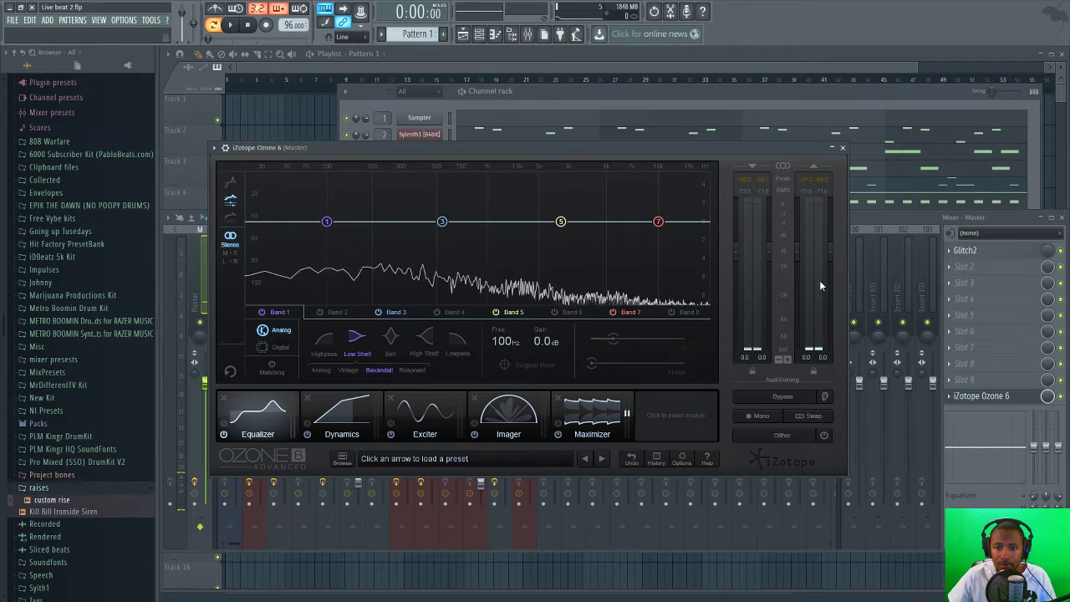
{"action": "left_click", "coordinate": [12, 19]}
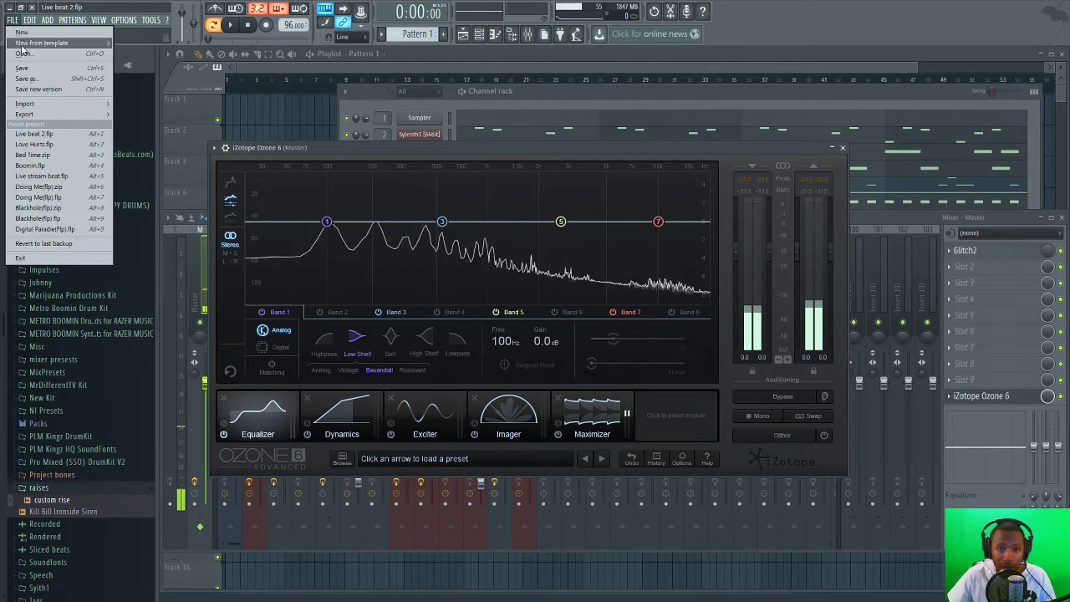
{"action": "left_click", "coordinate": [30, 70]}
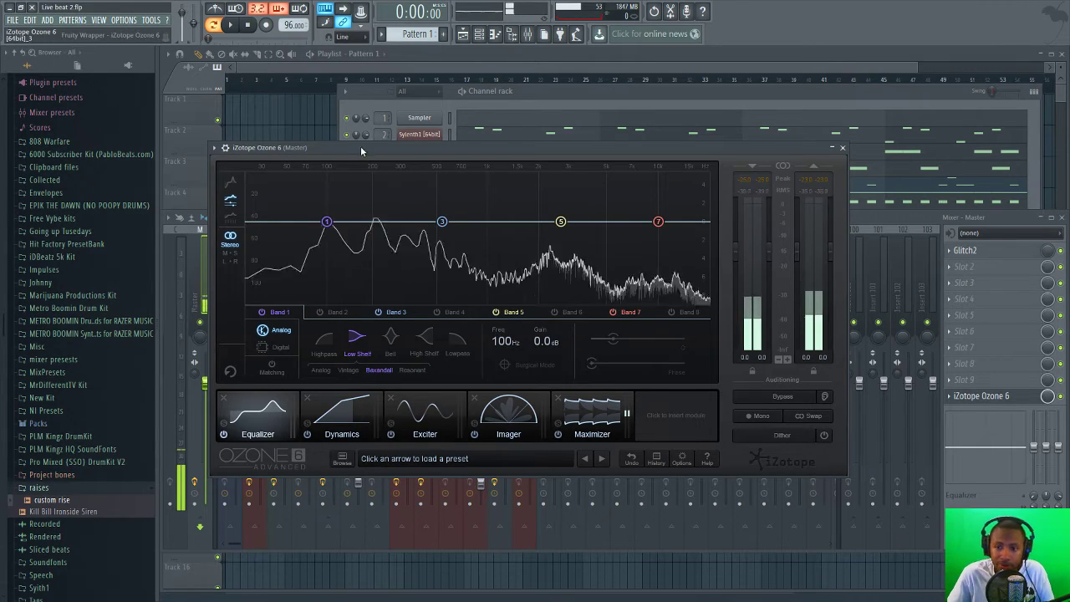
- Move the Ozone window clear of the Master channel and look through its Exciter, Dynamics and Equalizer modules
{"action": "left_click_drag", "start_coordinate": [357, 151], "coordinate": [449, 170]}
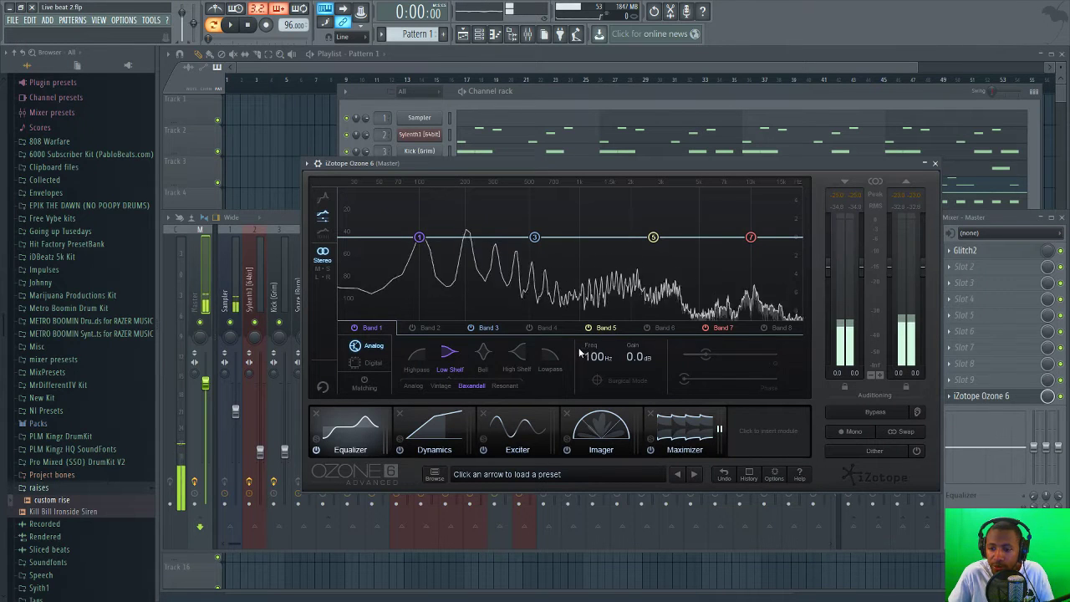
{"action": "left_click", "coordinate": [556, 433]}
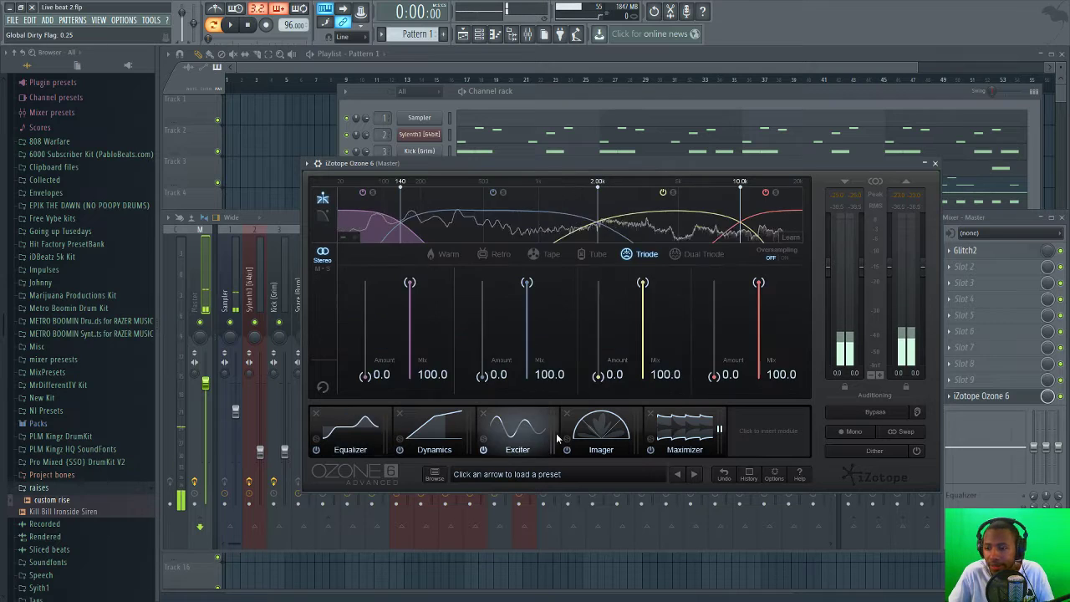
{"action": "left_click", "coordinate": [430, 431]}
{"action": "left_click", "coordinate": [327, 451]}
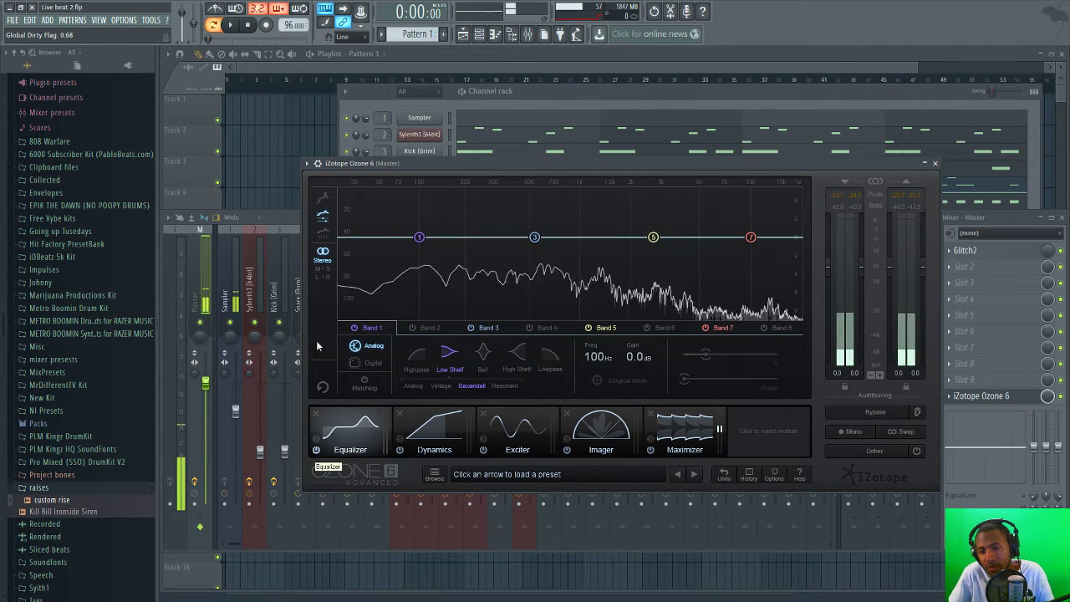
- Switch the Ozone Equalizer to mid/side processing and high-pass the Side channel with Band 1 at 190 Hz
{"action": "left_click", "coordinate": [326, 269]}
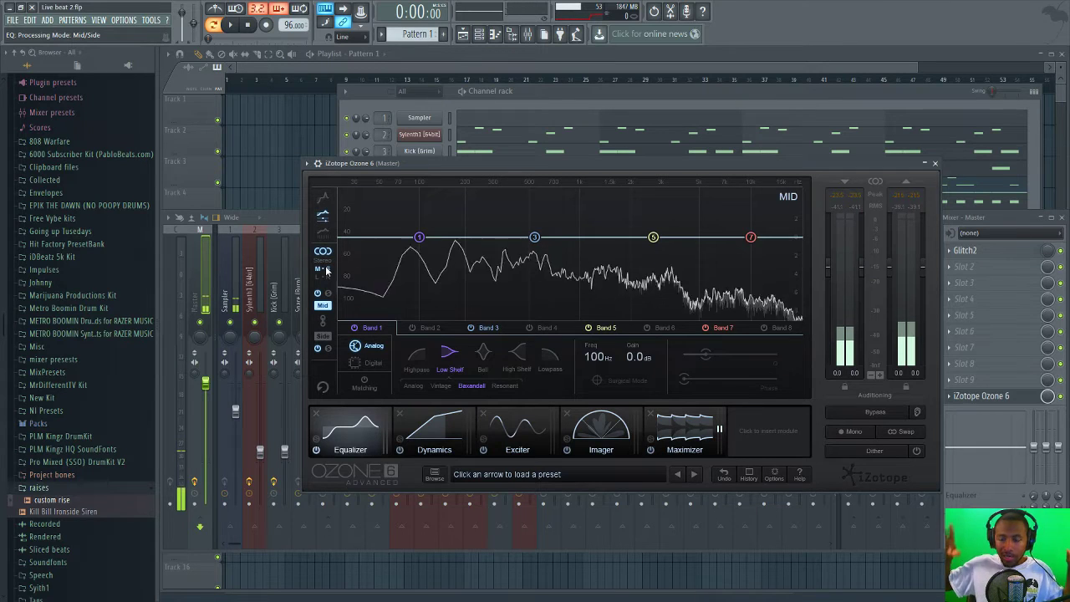
{"action": "left_click", "coordinate": [323, 336]}
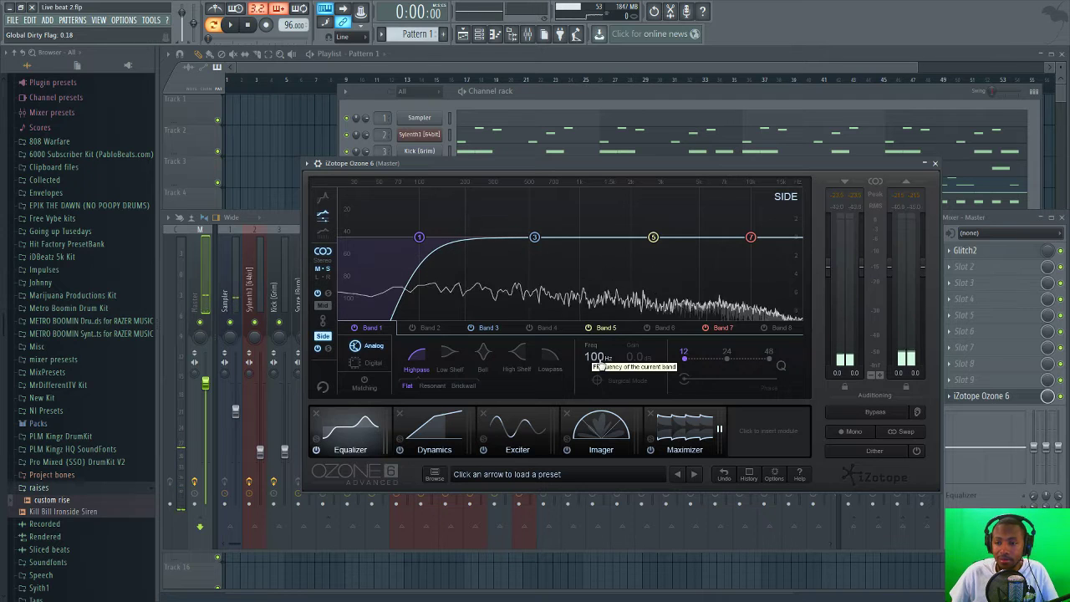
{"action": "left_click_drag", "start_coordinate": [599, 364], "coordinate": [600, 310]}
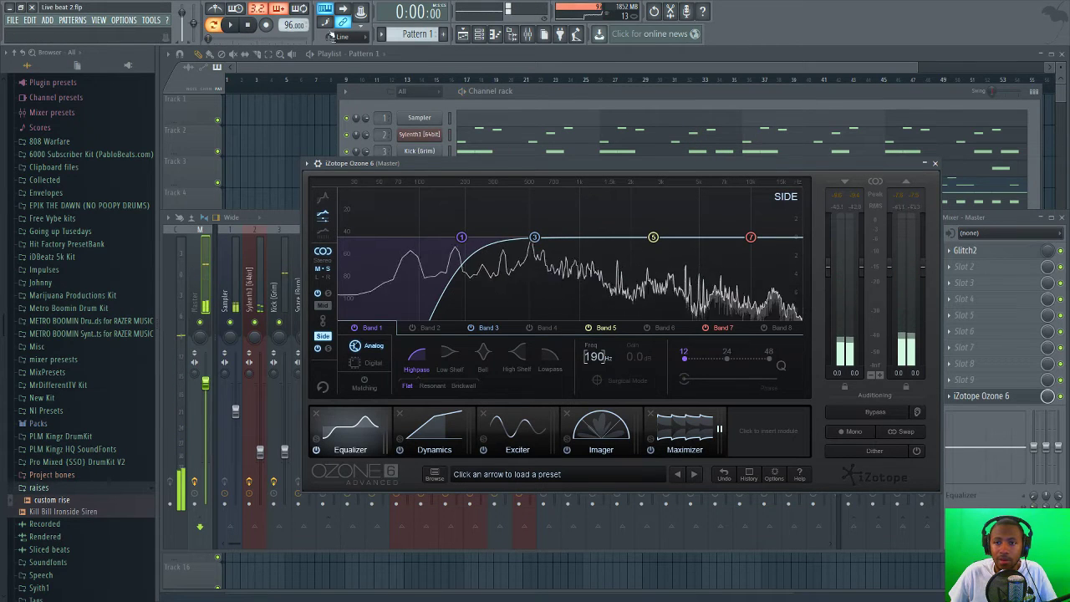
- Raise the FL Studio ASIO buffer size to 2048 samples in the audio settings
{"action": "key", "text": "space"}
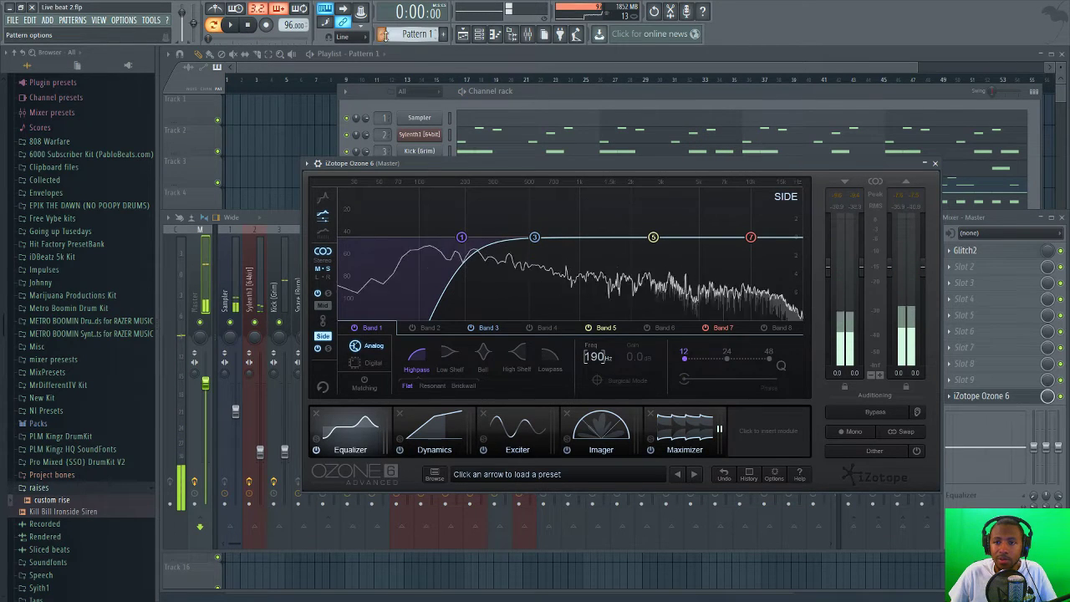
{"action": "left_click", "coordinate": [131, 21]}
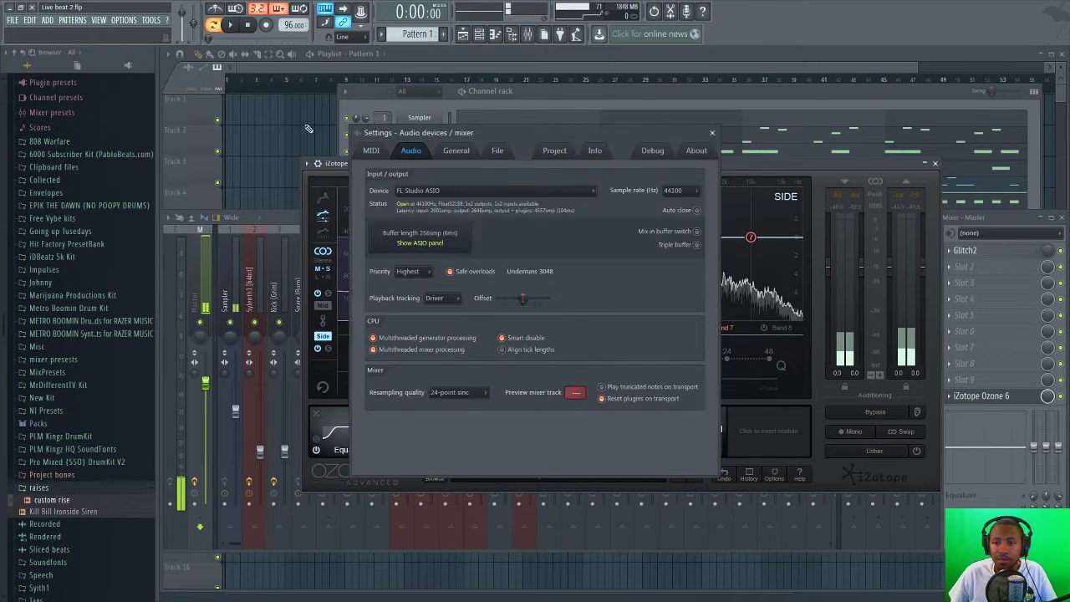
{"action": "left_click", "coordinate": [142, 48]}
{"action": "left_click", "coordinate": [459, 241]}
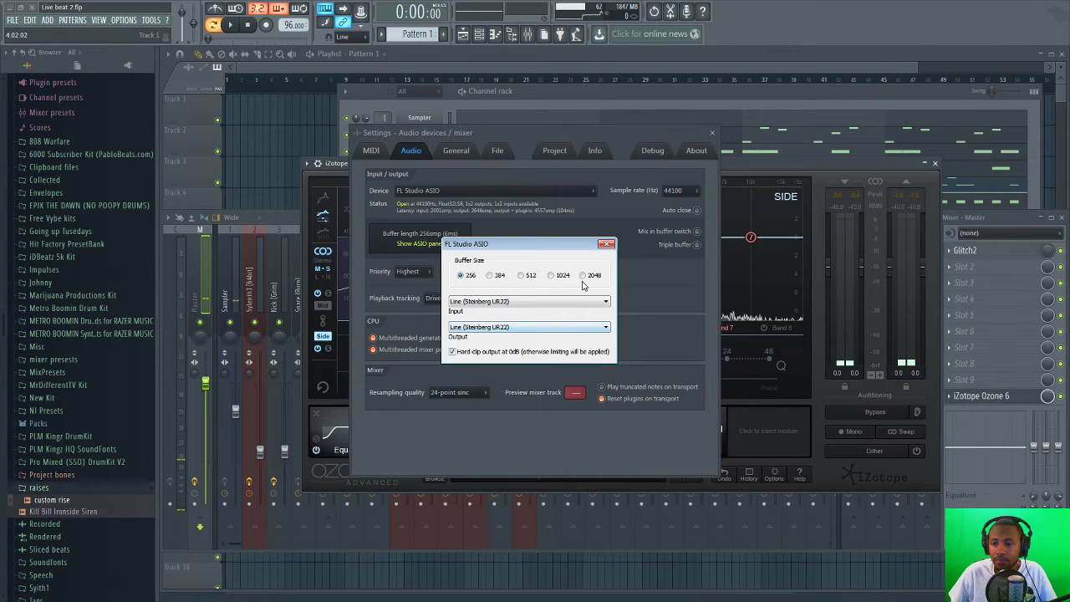
{"action": "left_click", "coordinate": [607, 244]}
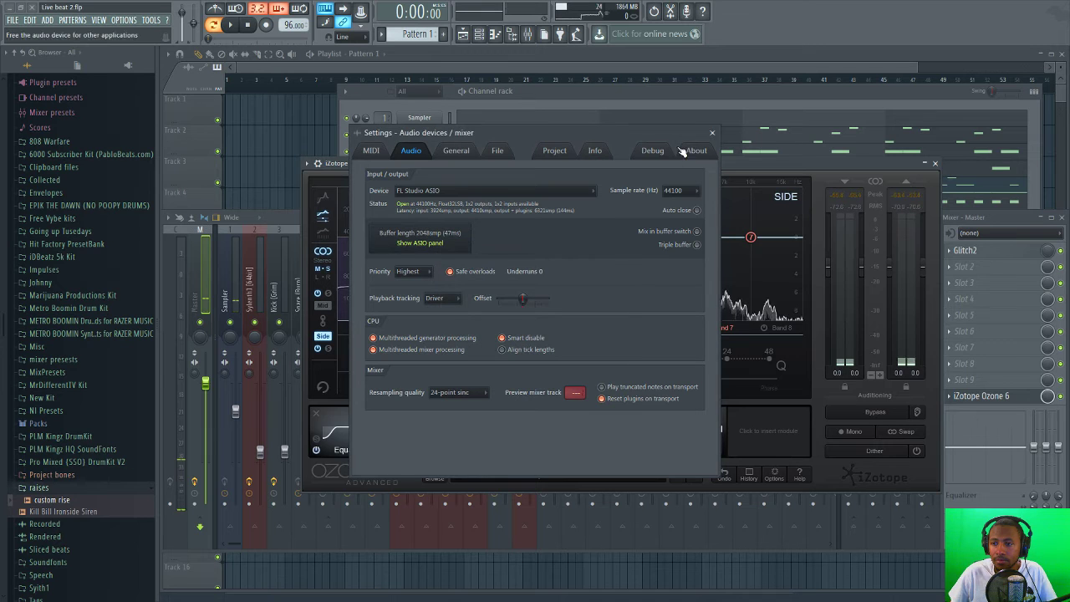
{"action": "left_click", "coordinate": [713, 133]}
- While the pattern plays, raise the Side channel's Band 1 high-pass frequency to 256 Hz
{"action": "key", "text": "space"}
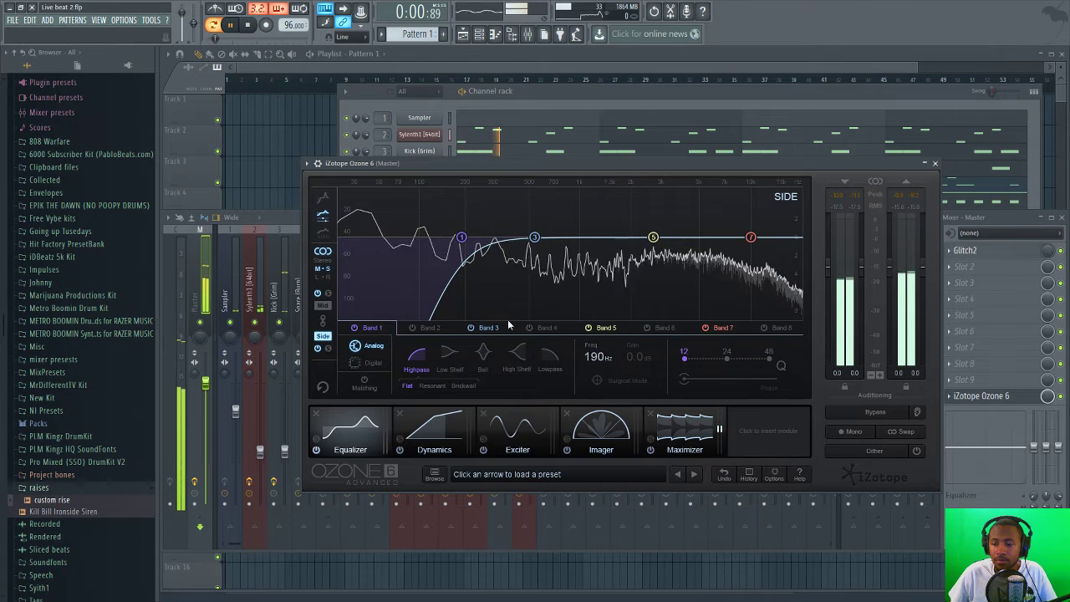
{"action": "left_click_drag", "start_coordinate": [595, 357], "coordinate": [597, 340]}
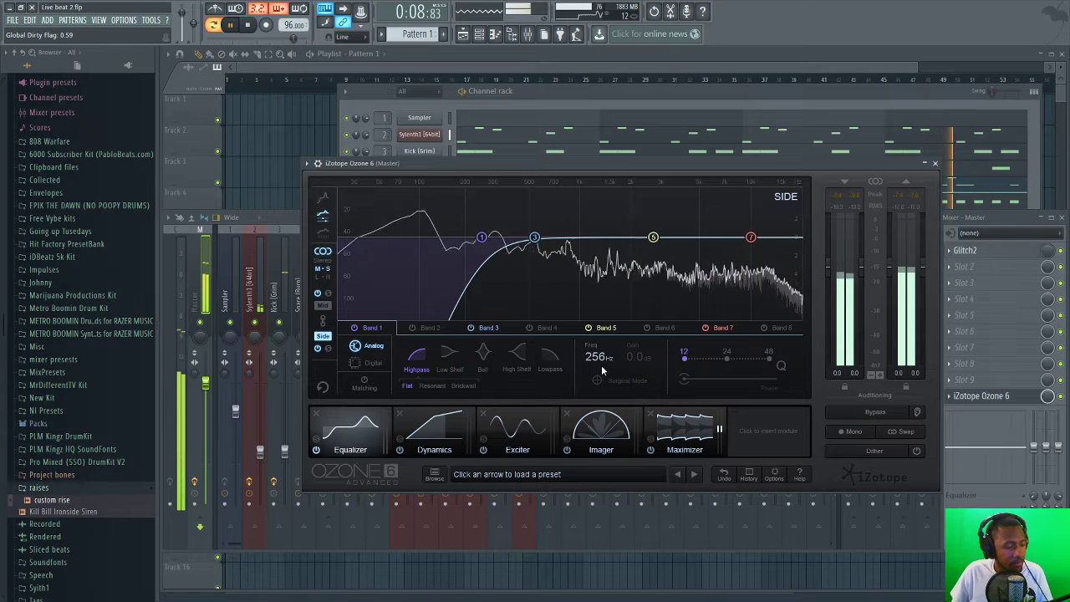
{"action": "left_click", "coordinate": [596, 358]}
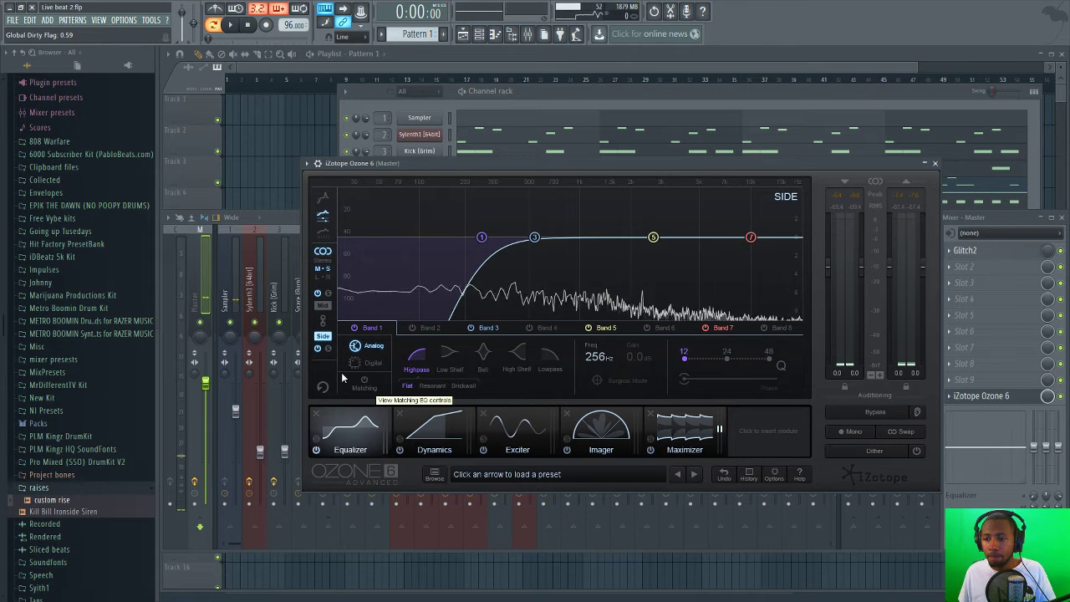
- With the Side channel soloed, set its Band 1 high-pass frequency to 350 Hz and audition the pattern
{"action": "key", "text": "space"}
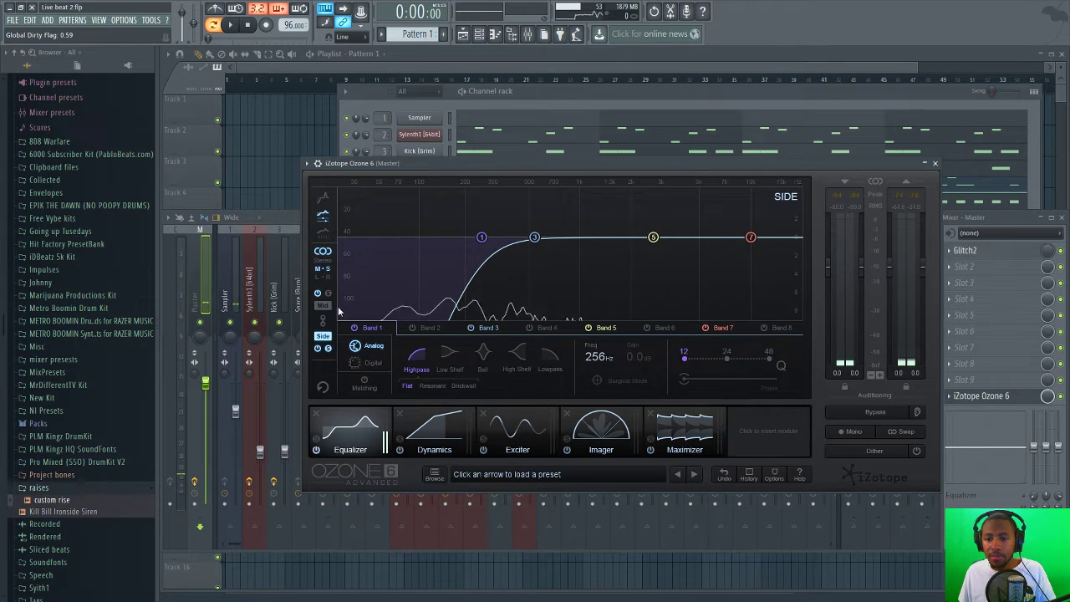
{"action": "key", "text": "space"}
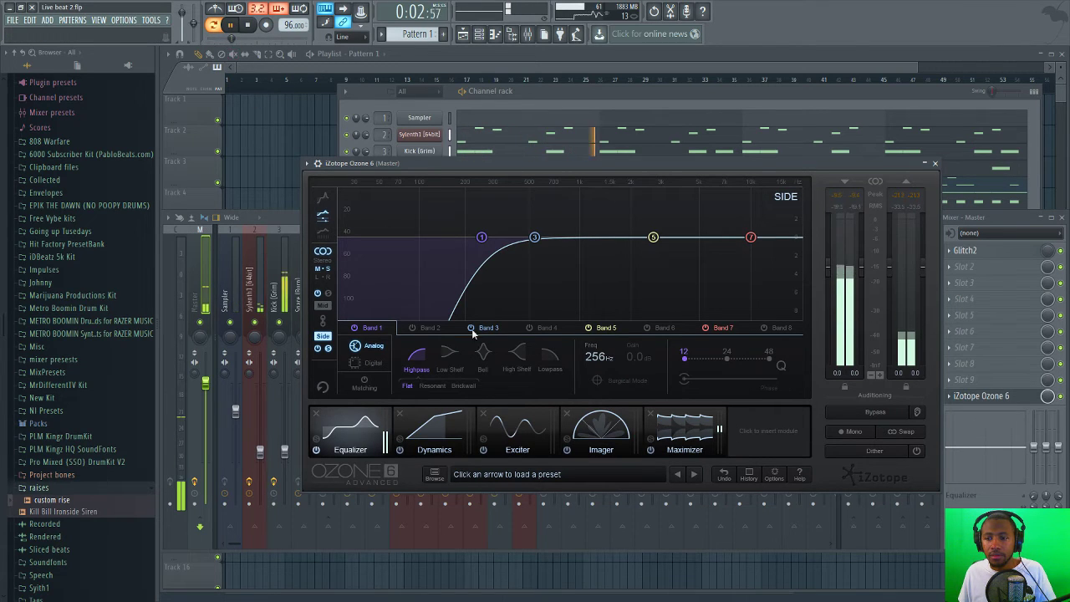
{"action": "scroll", "coordinate": [598, 360], "scroll_direction": "up", "scroll_amount": 5}
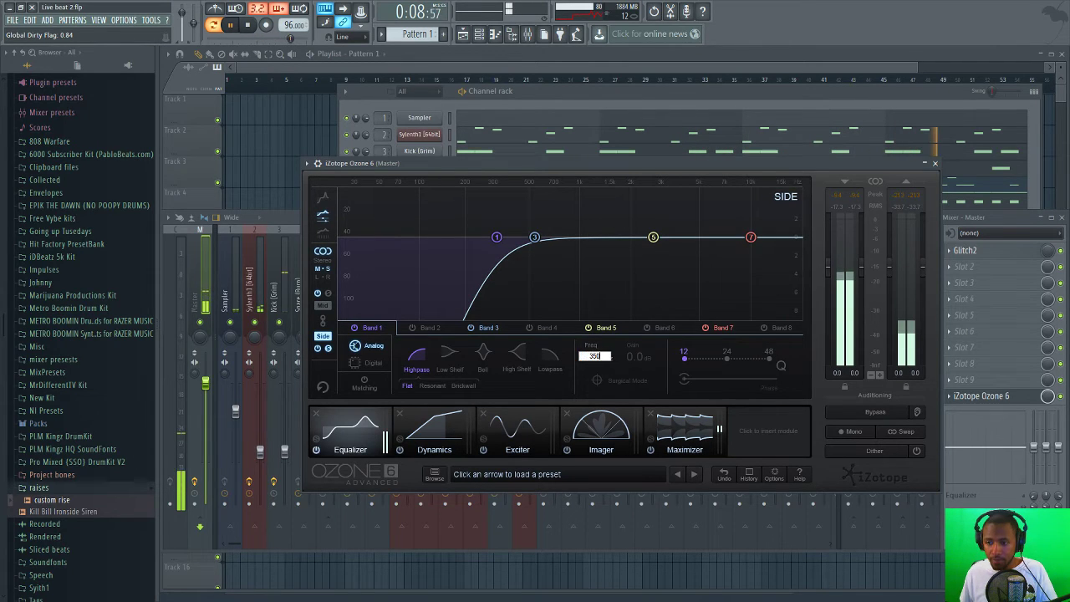
{"action": "type", "text": "350"}
{"action": "key", "text": "Return"}
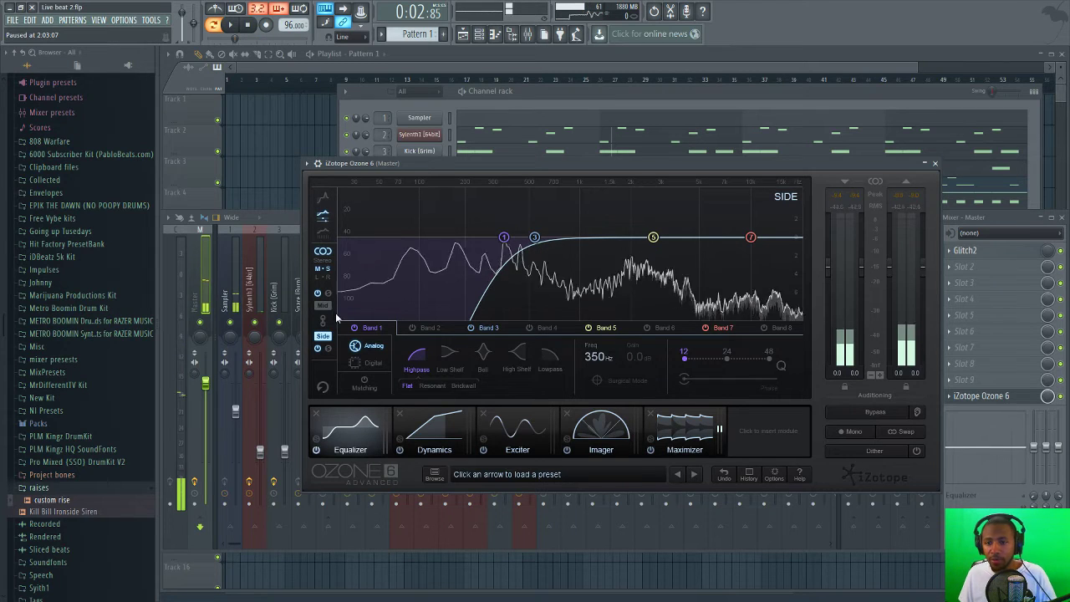
{"action": "left_click", "coordinate": [234, 27]}
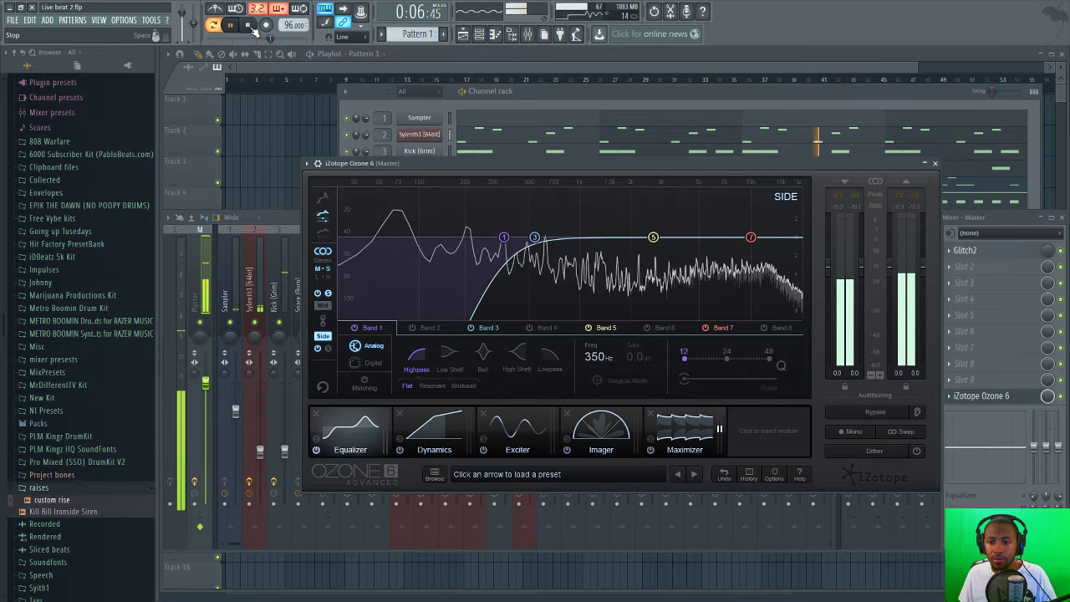
{"action": "left_click", "coordinate": [249, 26]}
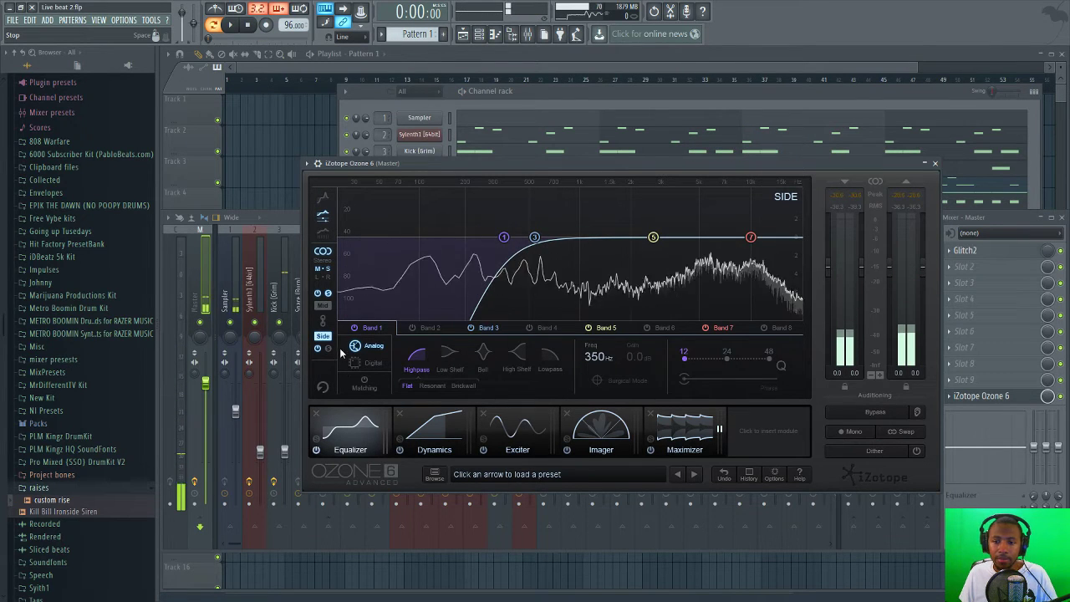
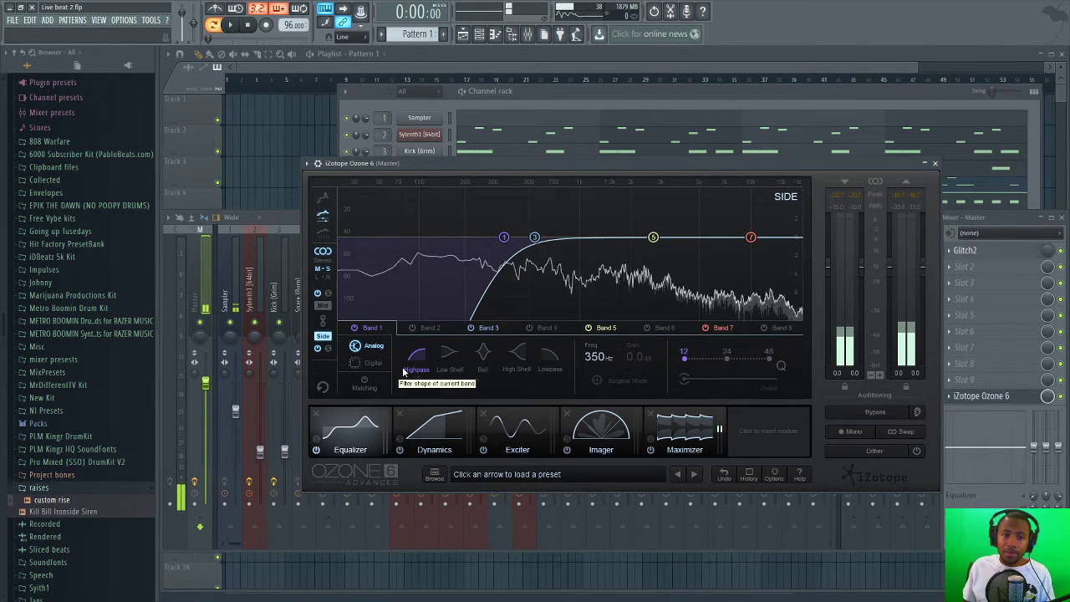
- In Ozone's Dynamics module, remove the upper crossovers so only two bands split at 140 Hz remain
{"action": "left_click", "coordinate": [446, 434]}
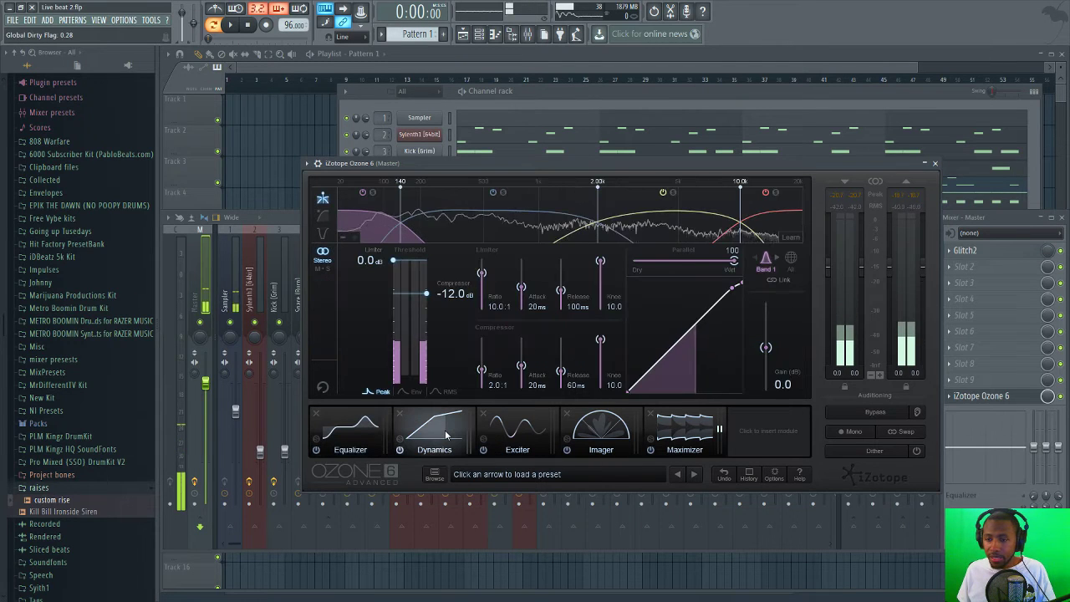
{"action": "right_click", "coordinate": [752, 210]}
{"action": "left_click", "coordinate": [778, 215]}
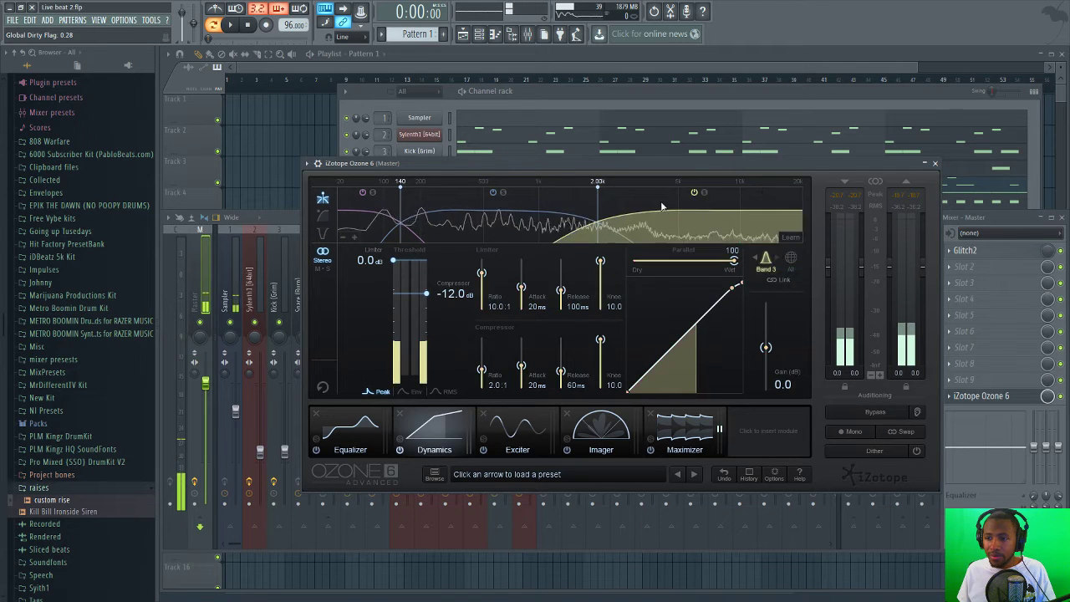
{"action": "right_click", "coordinate": [655, 201]}
{"action": "left_click", "coordinate": [674, 205]}
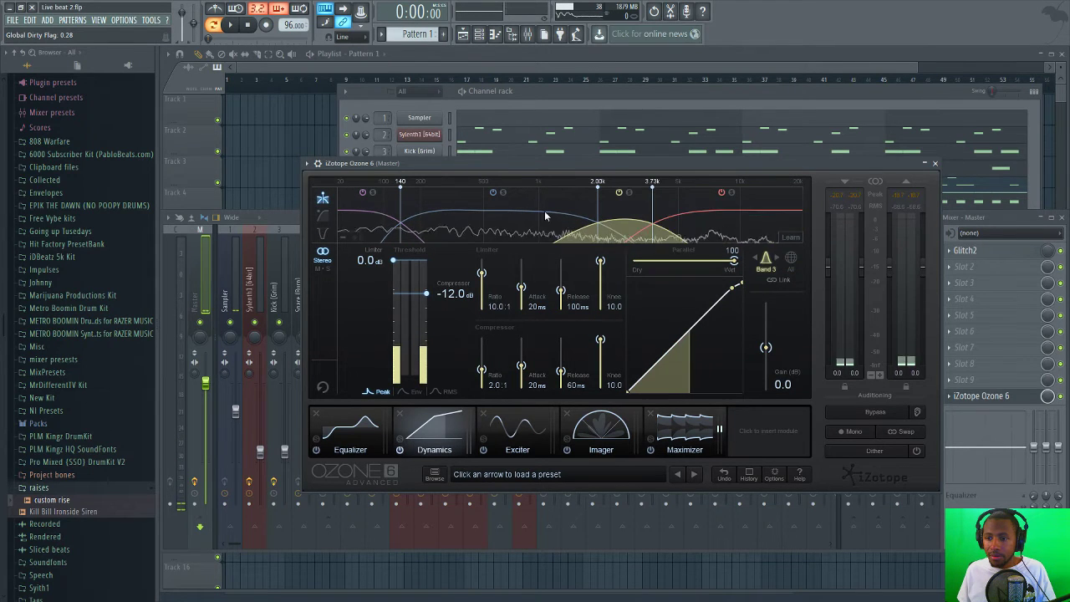
{"action": "right_click", "coordinate": [598, 211]}
{"action": "left_click", "coordinate": [626, 215]}
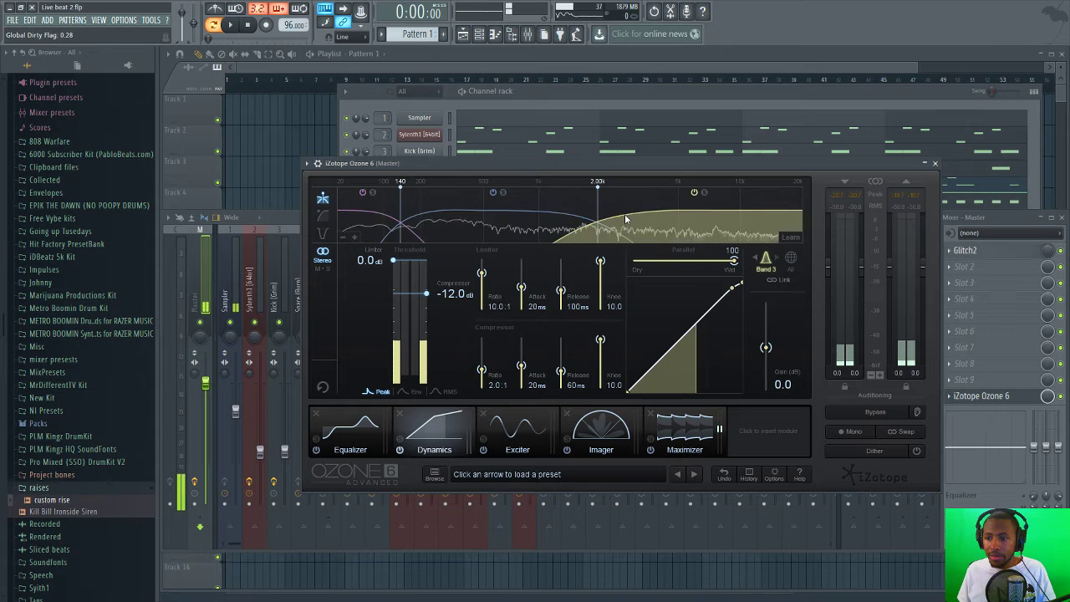
{"action": "right_click", "coordinate": [628, 203]}
{"action": "left_click", "coordinate": [652, 220]}
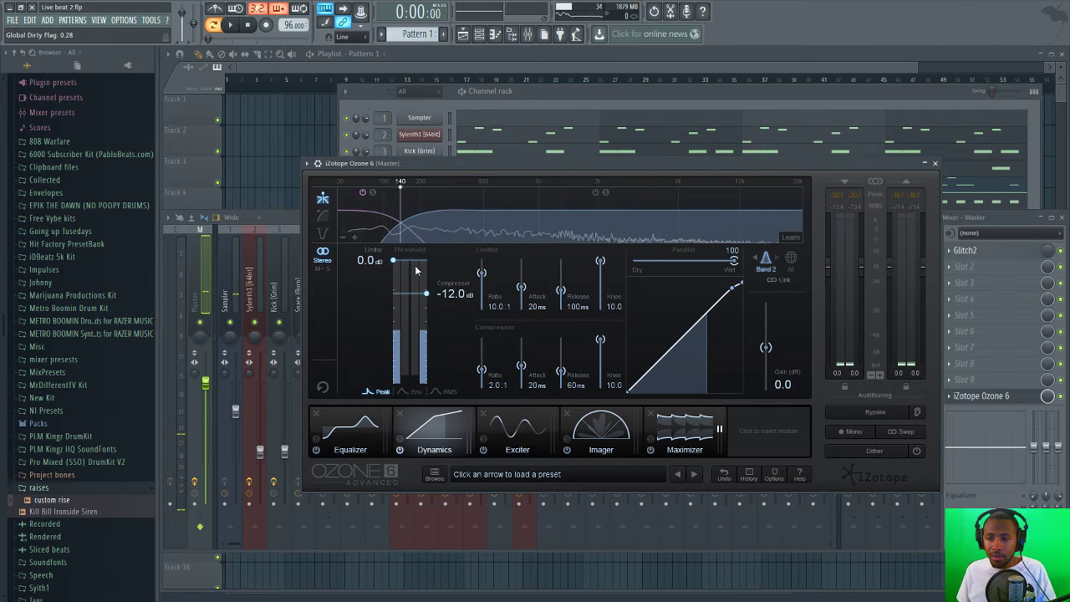
- Set Band 2's compressor in the Dynamics module to a 1.5:1 ratio, 80 ms attack and 150 ms release
{"action": "double_click", "coordinate": [494, 384]}
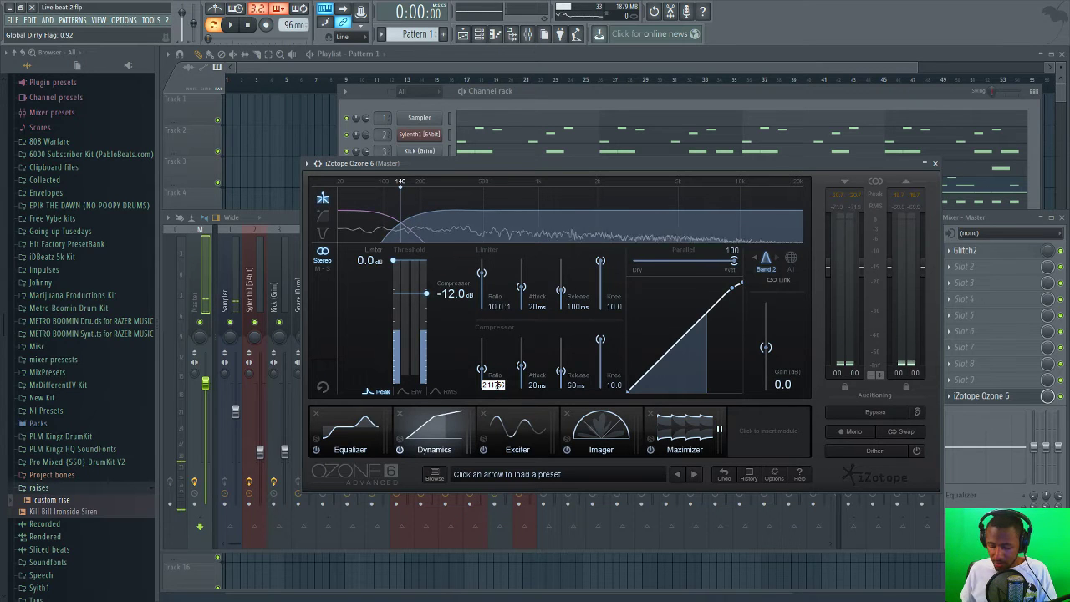
{"action": "key", "text": "Return"}
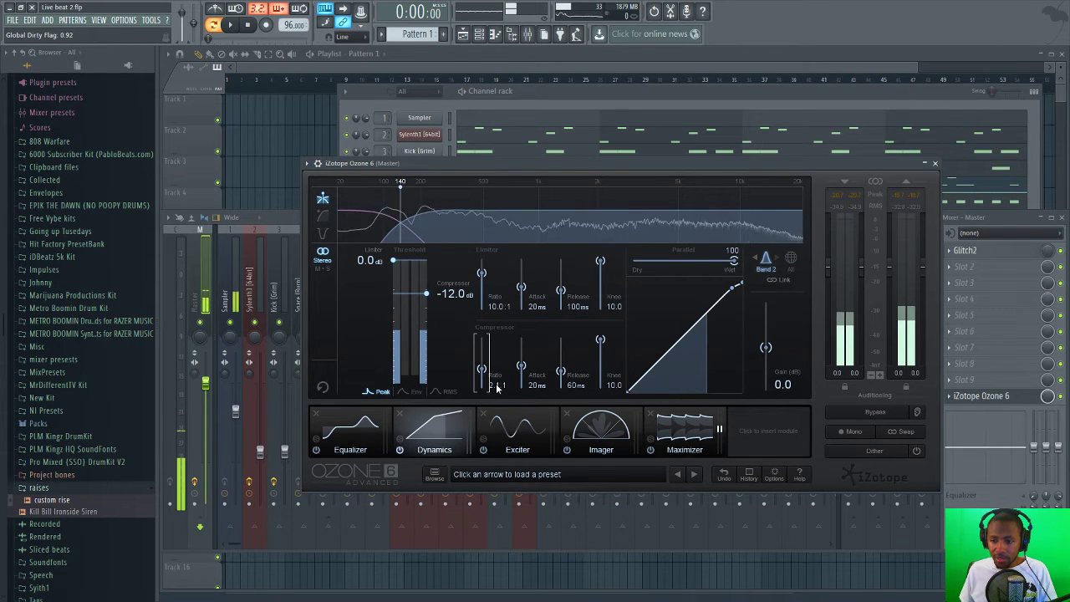
{"action": "double_click", "coordinate": [497, 385]}
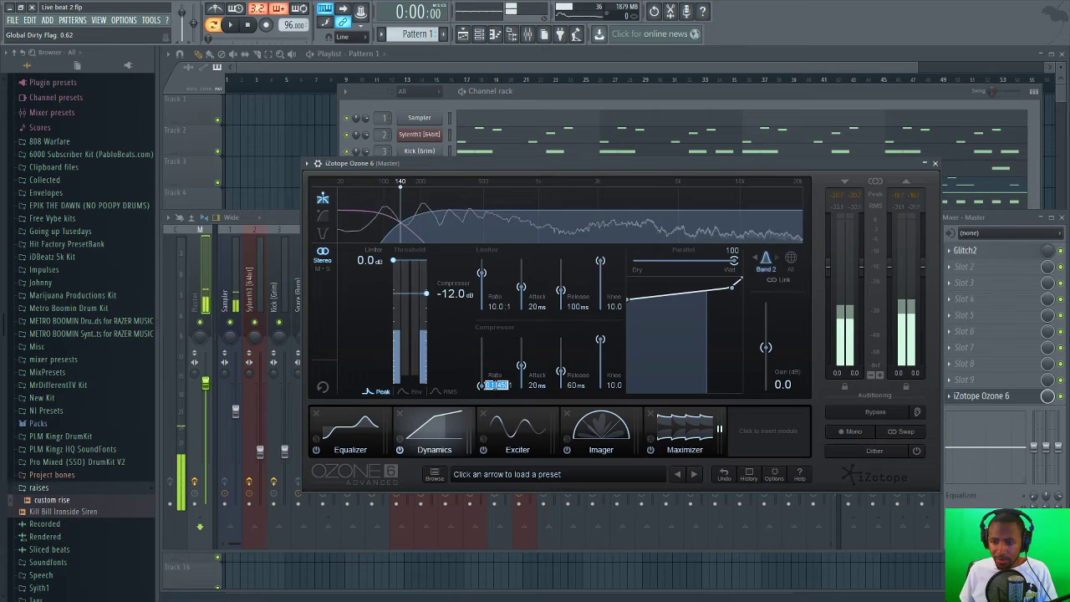
{"action": "type", "text": "1.5"}
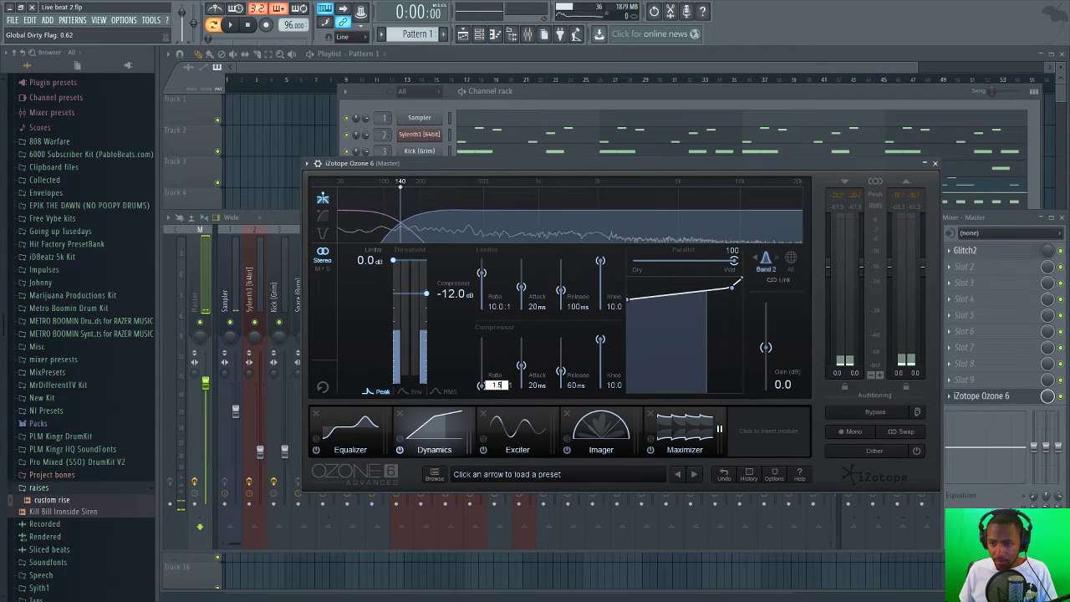
{"action": "key", "text": "Return"}
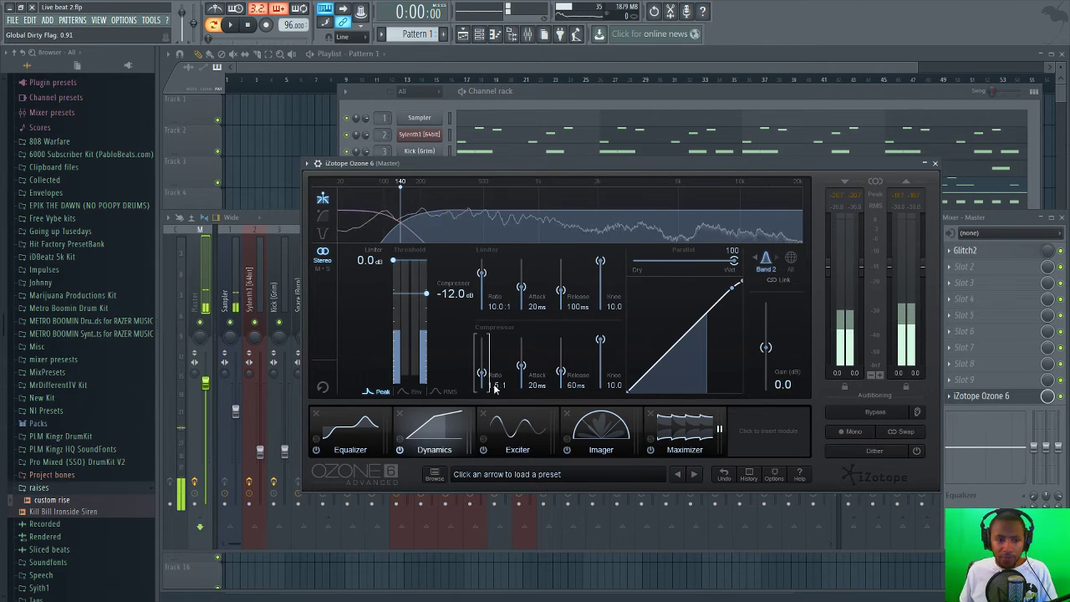
{"action": "double_click", "coordinate": [536, 386]}
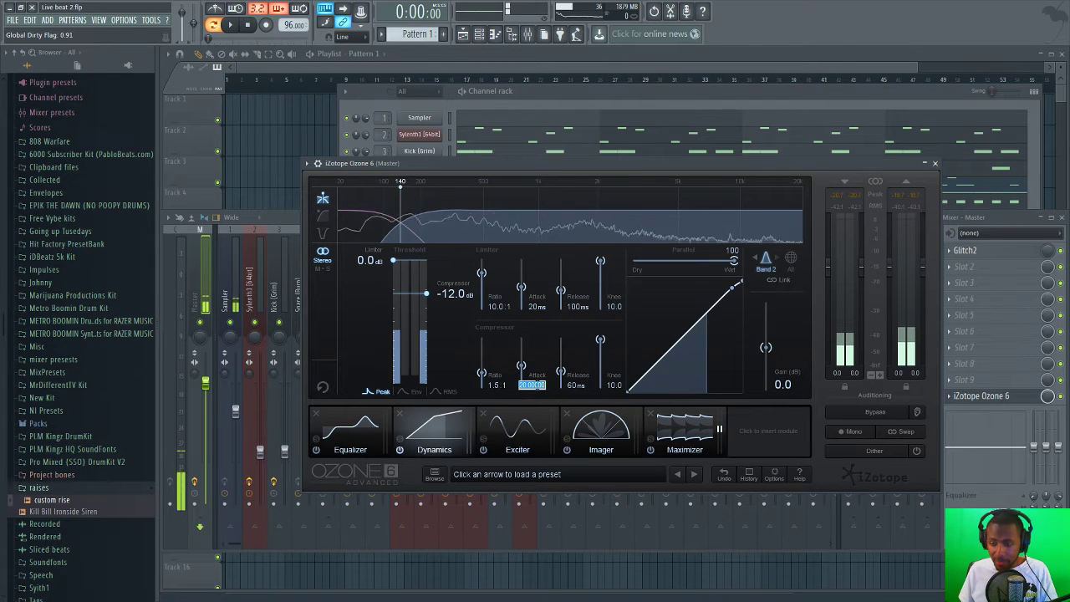
{"action": "key", "text": "Return"}
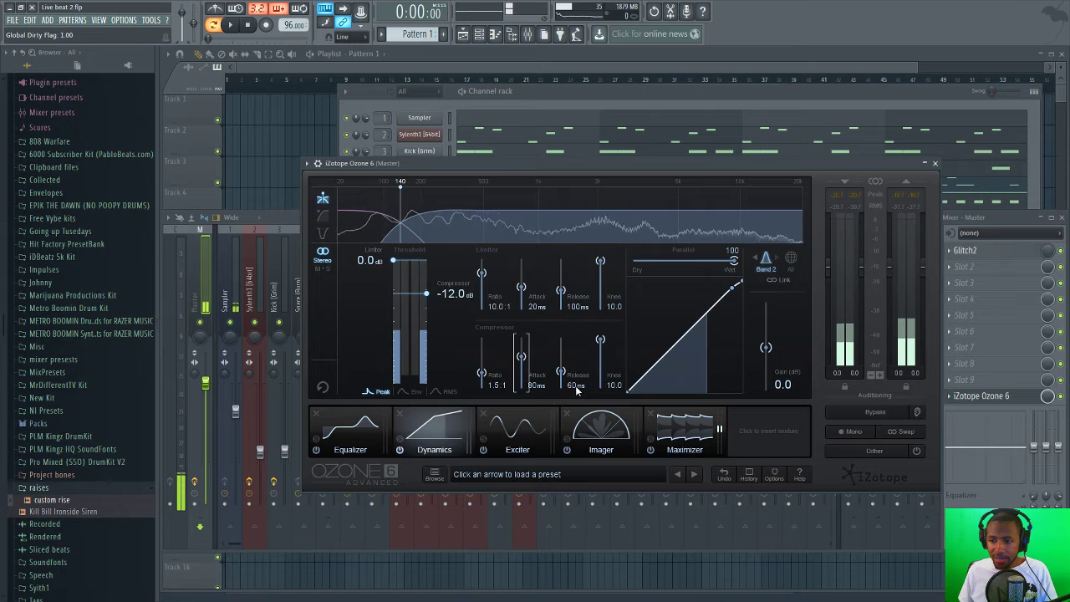
{"action": "double_click", "coordinate": [575, 386]}
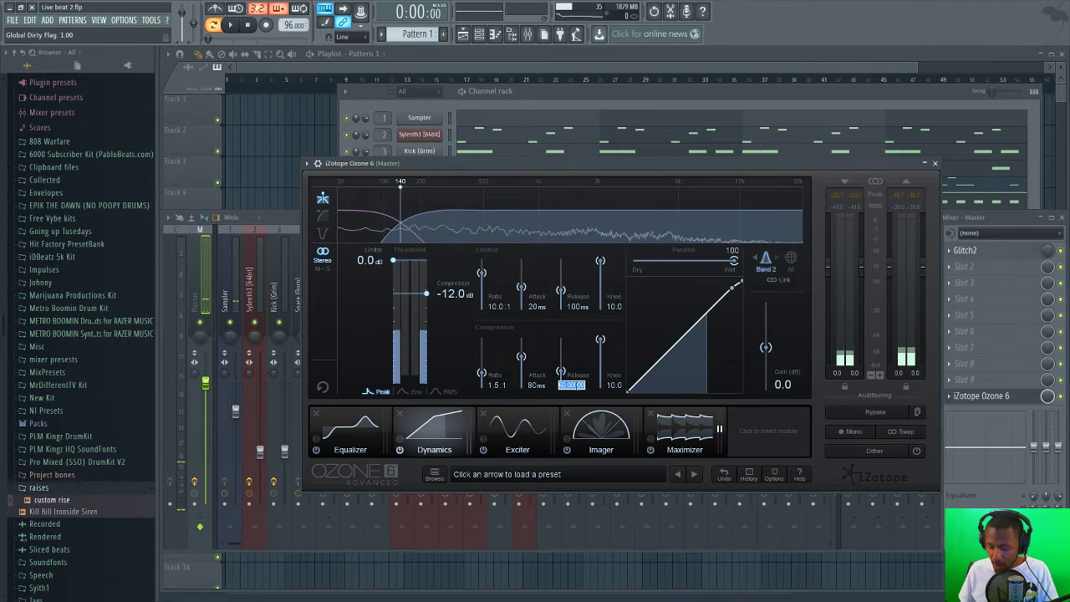
{"action": "type", "text": "150"}
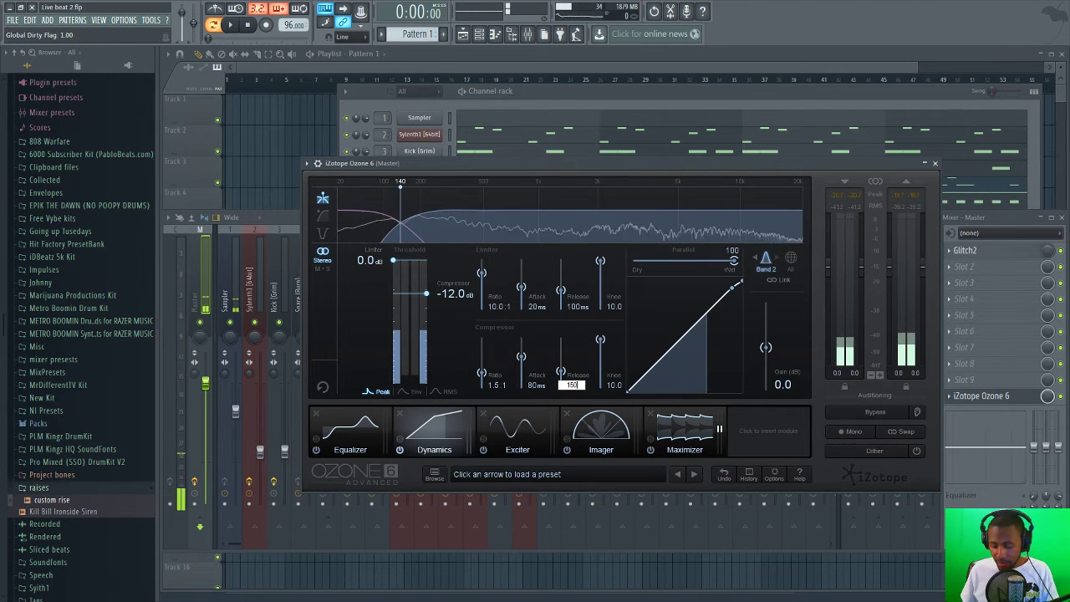
{"action": "key", "text": "Return"}
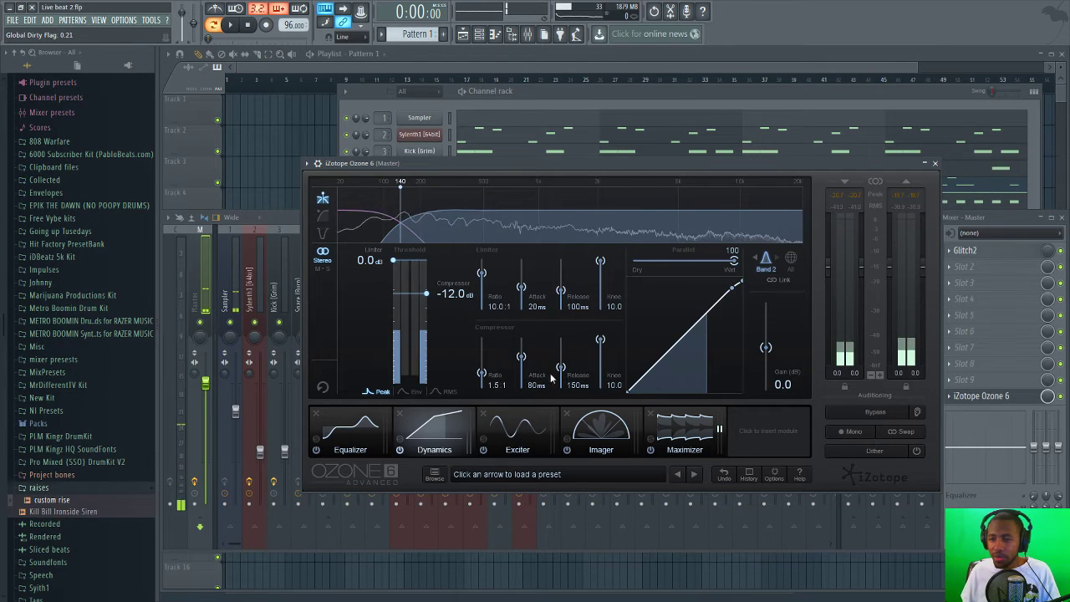
- Play the pattern and lower Band 2's compressor threshold to about -42.6 dB
{"action": "key", "text": "space"}
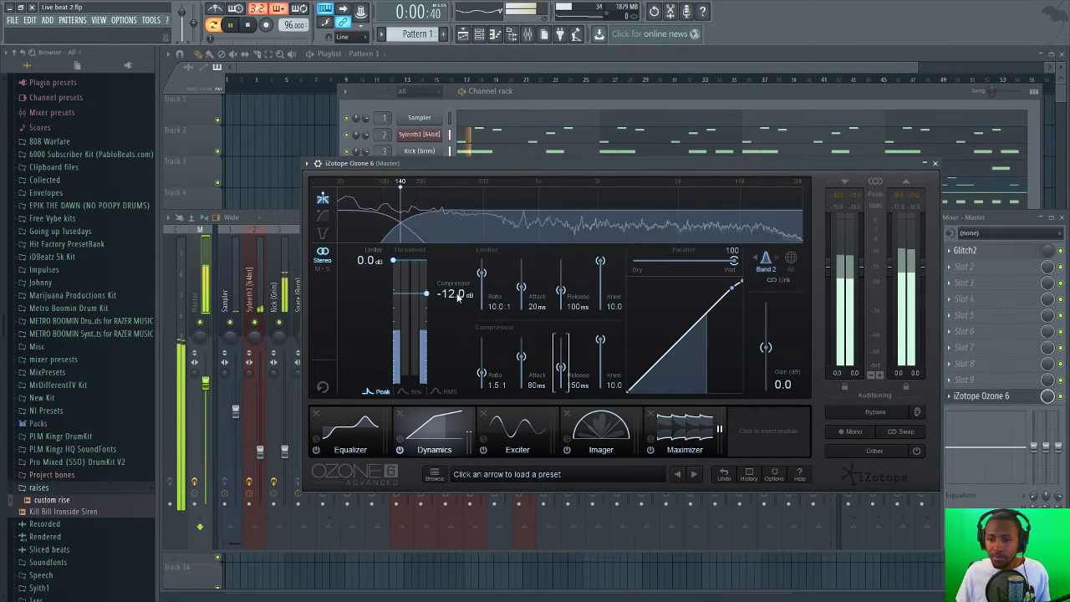
{"action": "left_click_drag", "start_coordinate": [455, 305], "coordinate": [461, 336]}
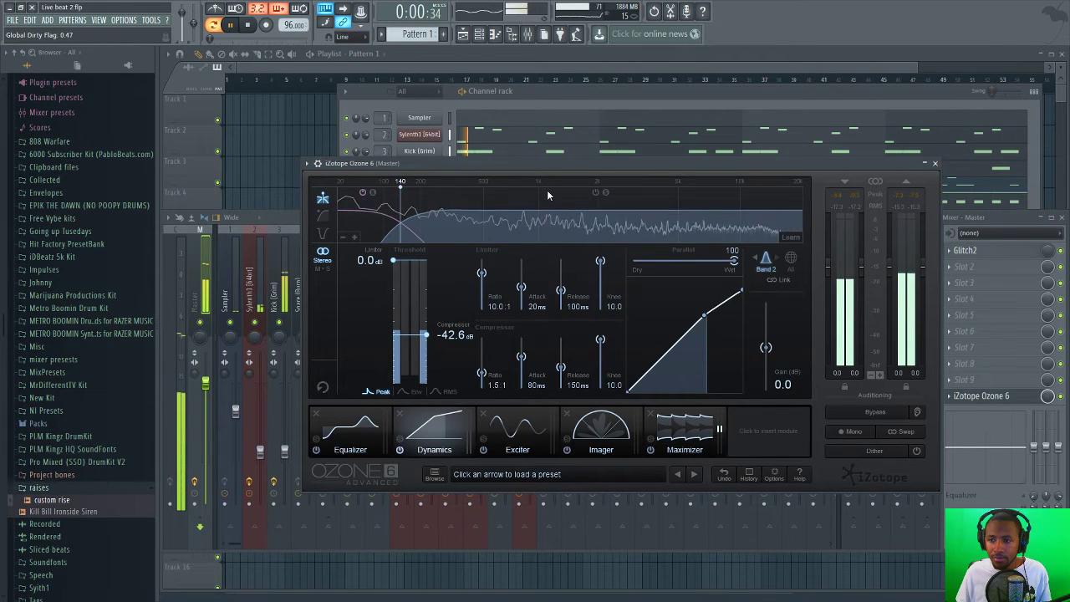
- Set Band 1's compressor to a 1.5:1 ratio, 80 ms attack and 150 ms release
{"action": "left_click", "coordinate": [376, 219]}
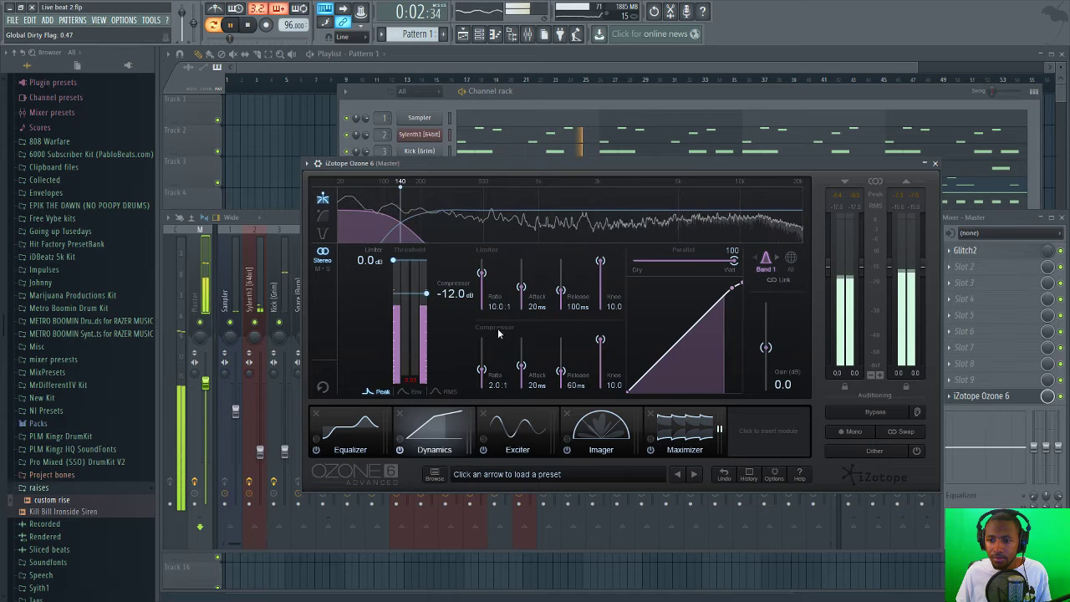
{"action": "double_click", "coordinate": [496, 385]}
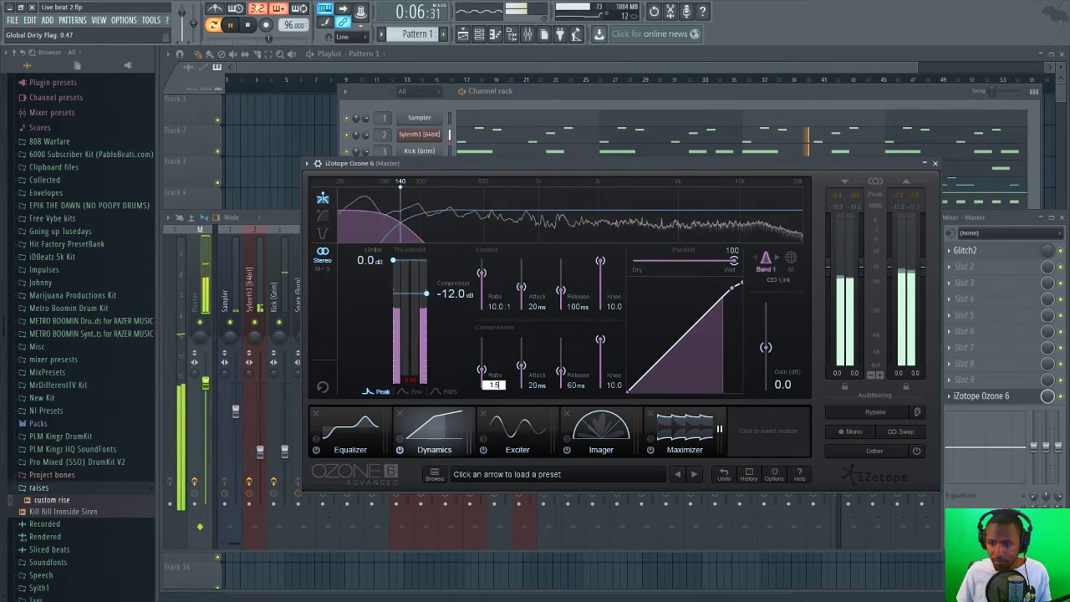
{"action": "key", "text": "Return"}
{"action": "scroll", "coordinate": [496, 387], "scroll_direction": "down", "scroll_amount": 3}
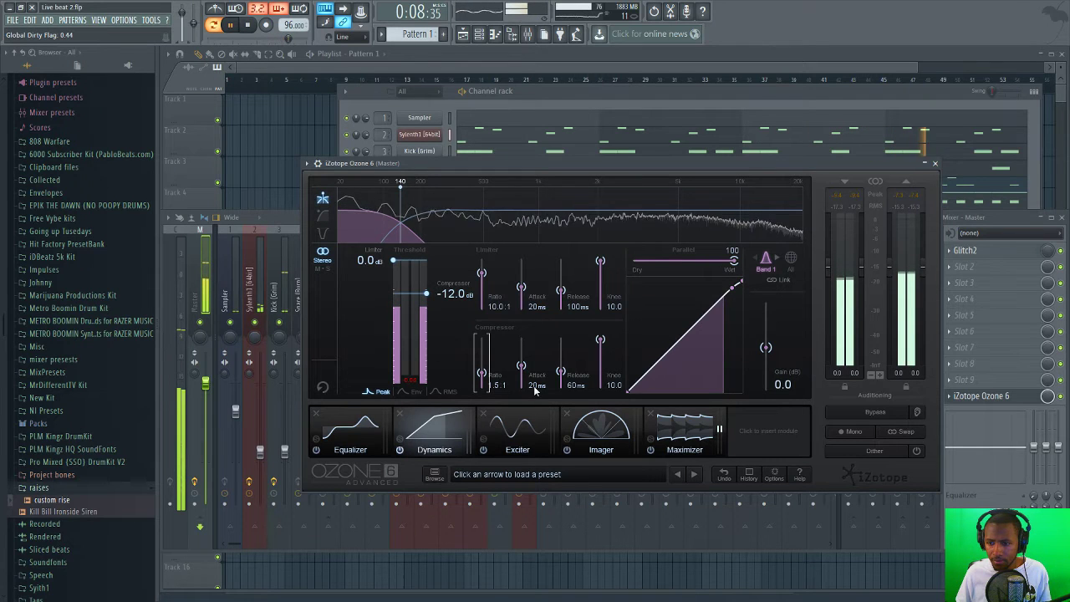
{"action": "double_click", "coordinate": [532, 384]}
{"action": "type", "text": "80"}
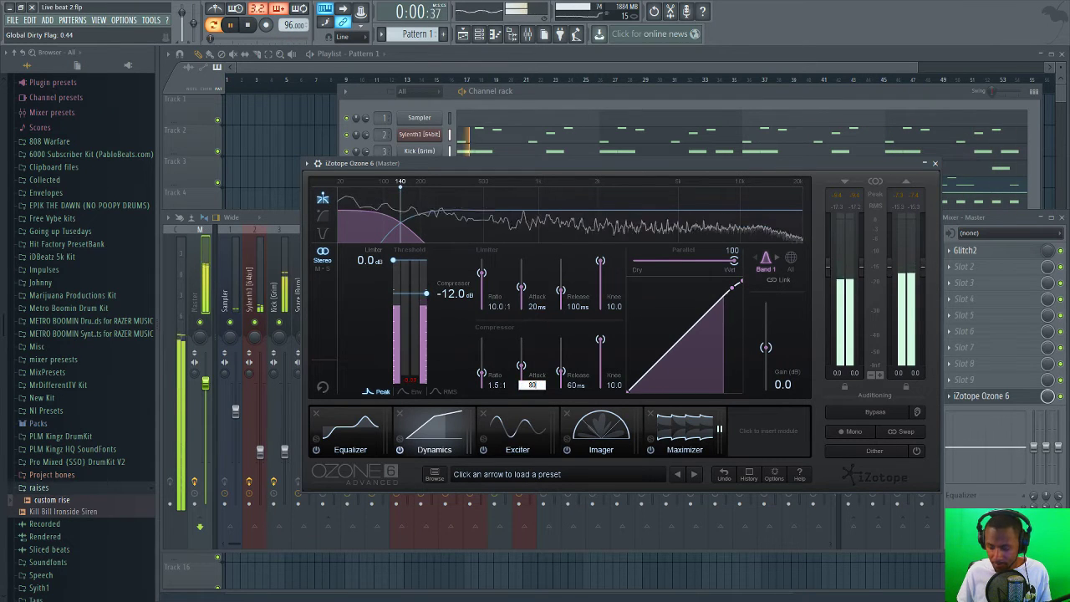
{"action": "key", "text": "Return"}
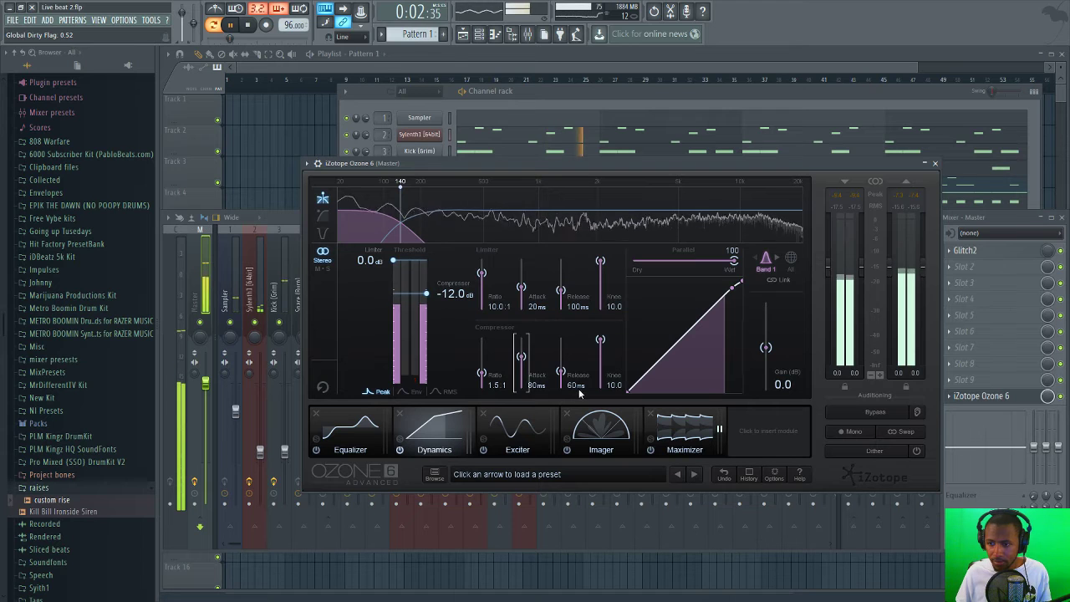
{"action": "double_click", "coordinate": [576, 385]}
{"action": "type", "text": "150"}
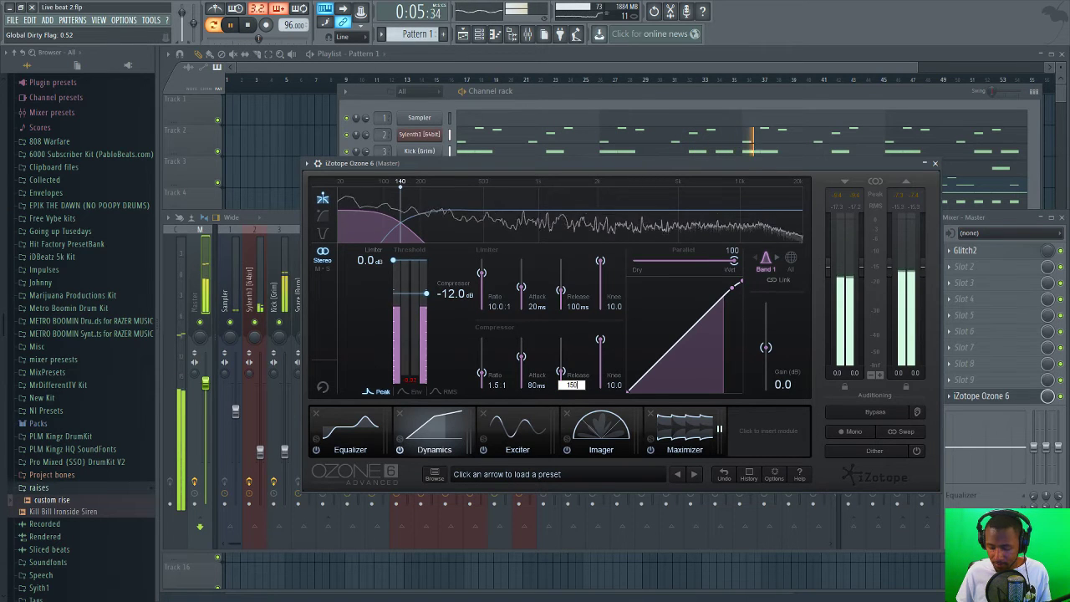
{"action": "key", "text": "Return"}
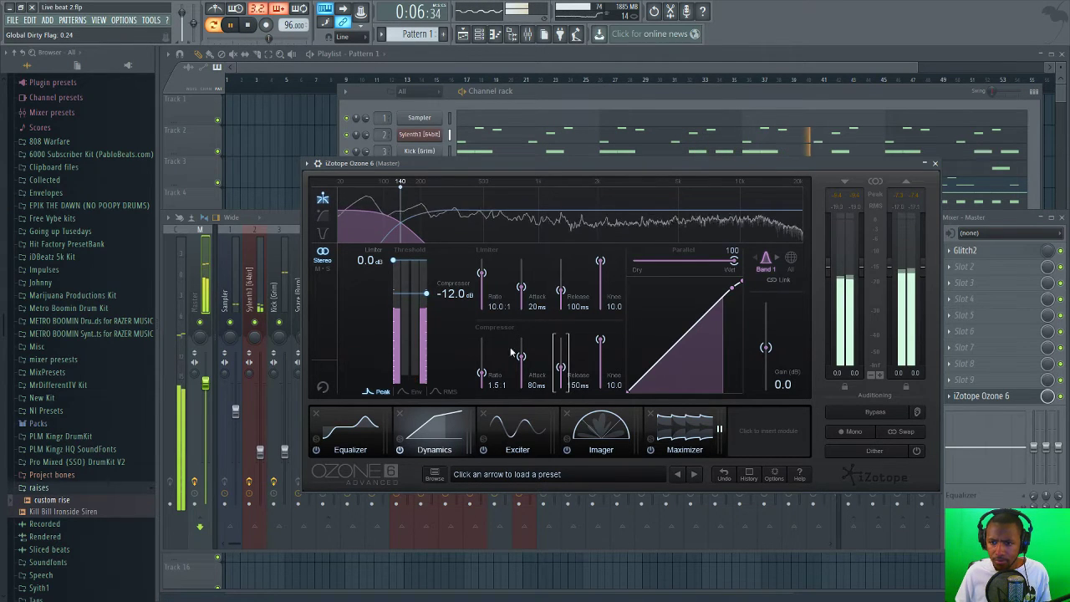
- Lower Band 1's compressor threshold to about -23.8 dB, then stop playback and set the band's gain to 1 dB
{"action": "left_click_drag", "start_coordinate": [449, 300], "coordinate": [455, 321]}
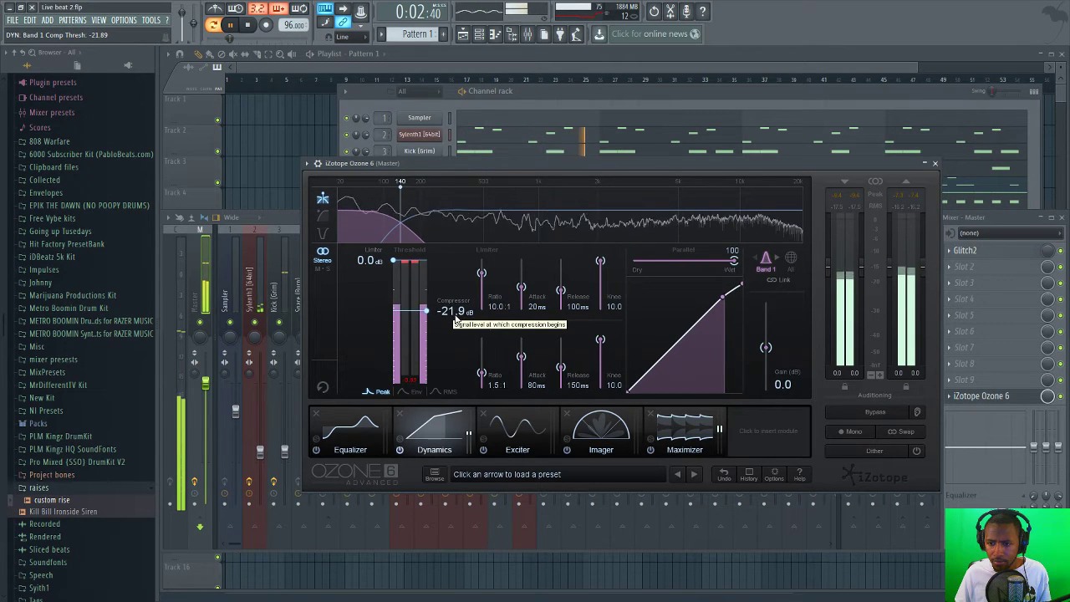
{"action": "left_click_drag", "start_coordinate": [456, 321], "coordinate": [457, 323]}
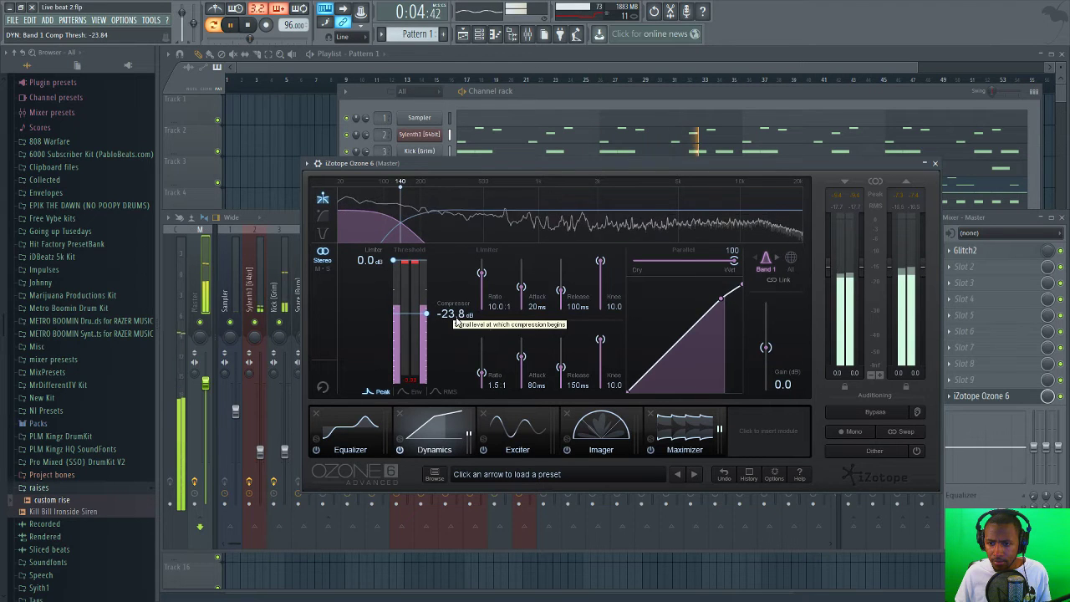
{"action": "key", "text": "space"}
{"action": "left_click", "coordinate": [783, 385]}
{"action": "type", "text": "1"}
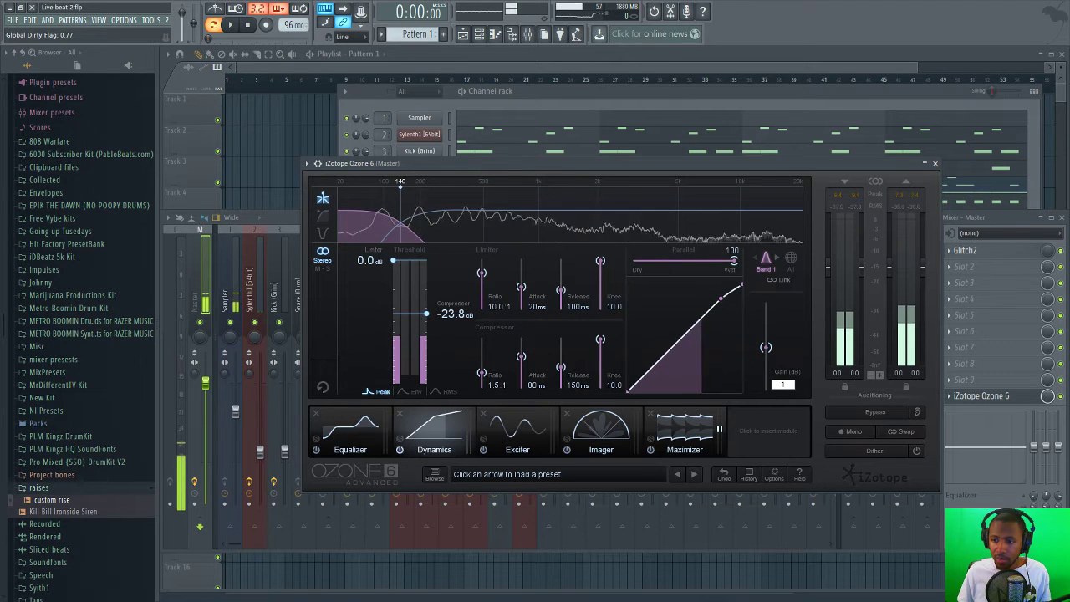
{"action": "key", "text": "Return"}
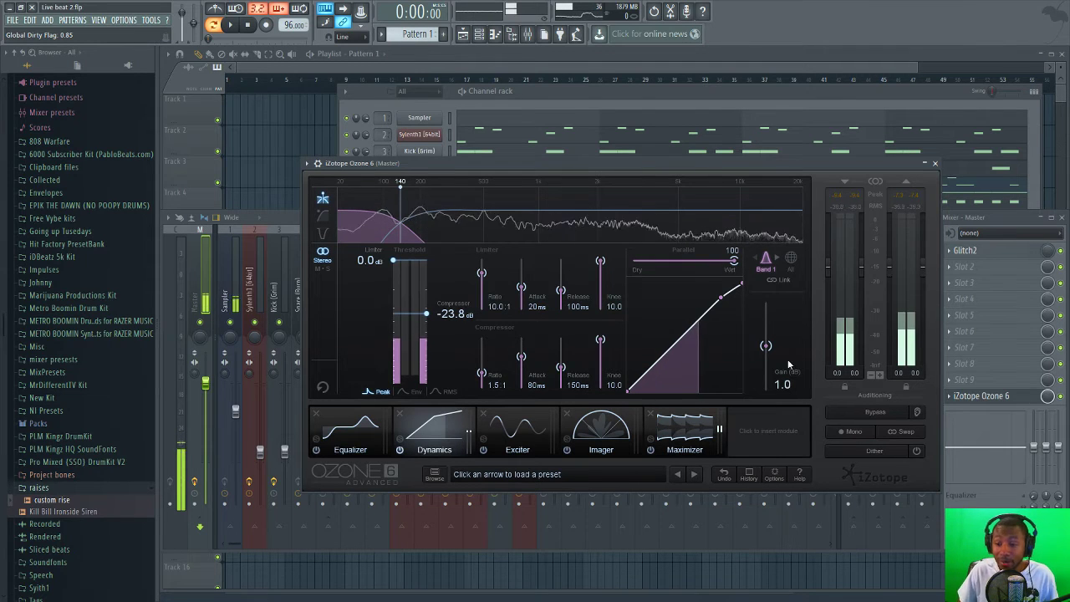
- Open Ozone's Maximizer module and set its Character to 6.0
{"action": "left_click", "coordinate": [676, 443]}
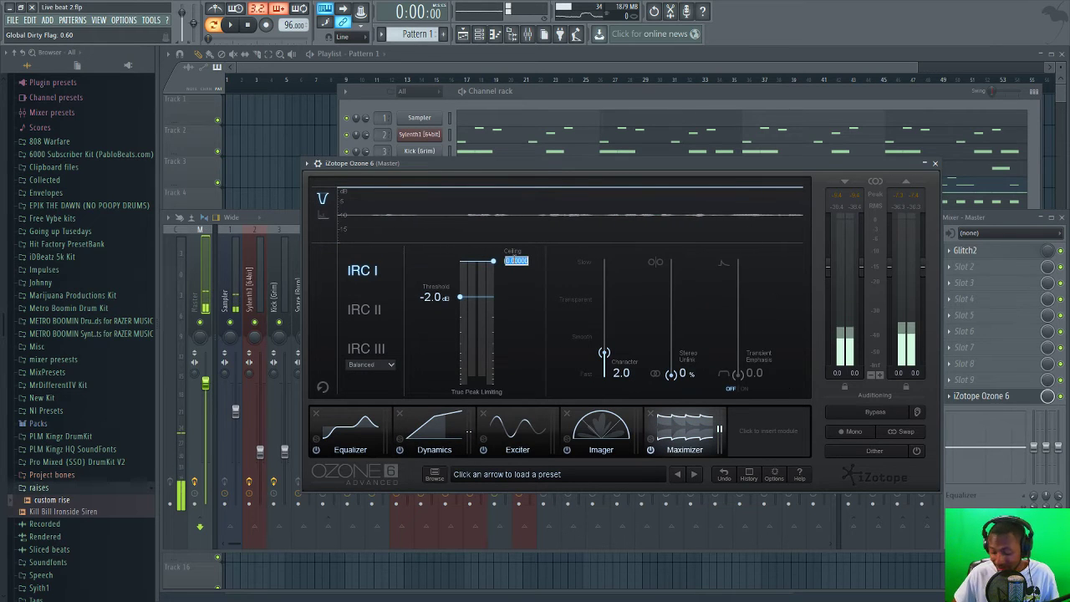
{"action": "left_click", "coordinate": [434, 168]}
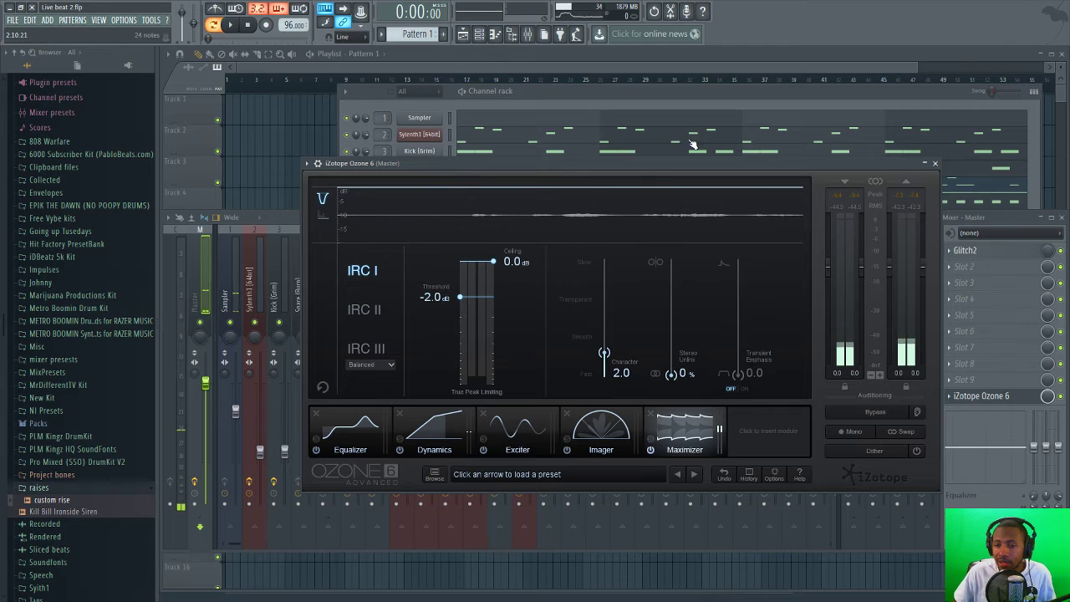
{"action": "left_click", "coordinate": [625, 373]}
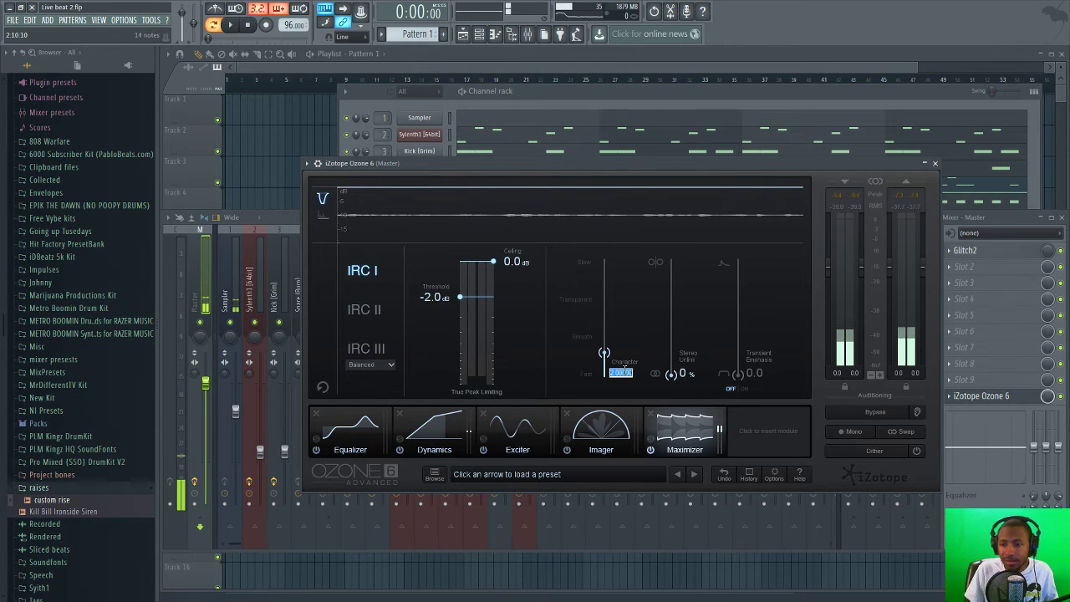
{"action": "type", "text": "6"}
{"action": "key", "text": "Return"}
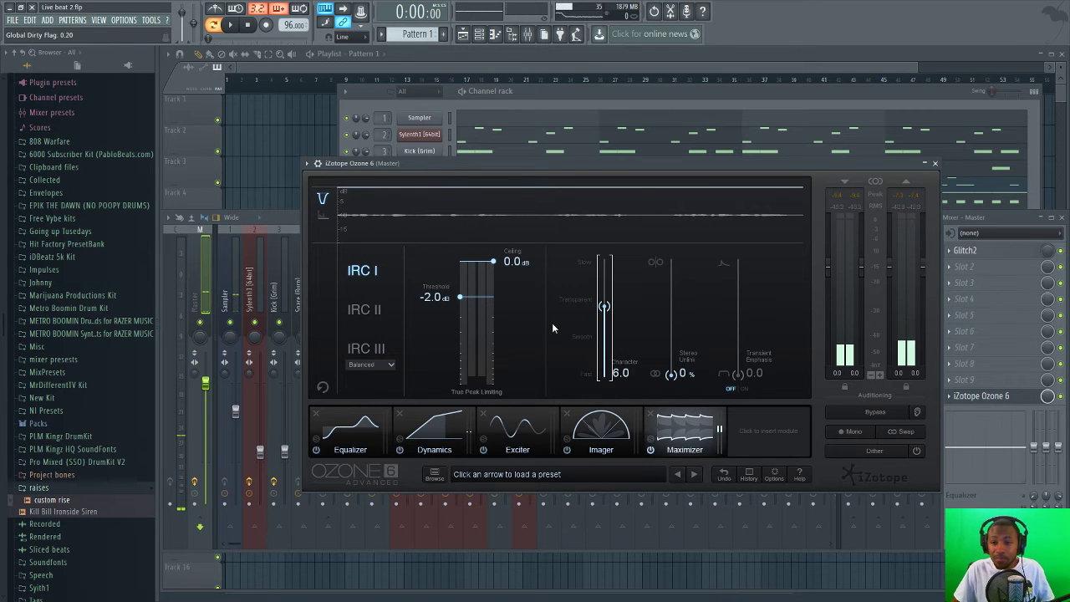
- Set the Maximizer's ceiling to -0.3 dB
{"action": "double_click", "coordinate": [514, 262]}
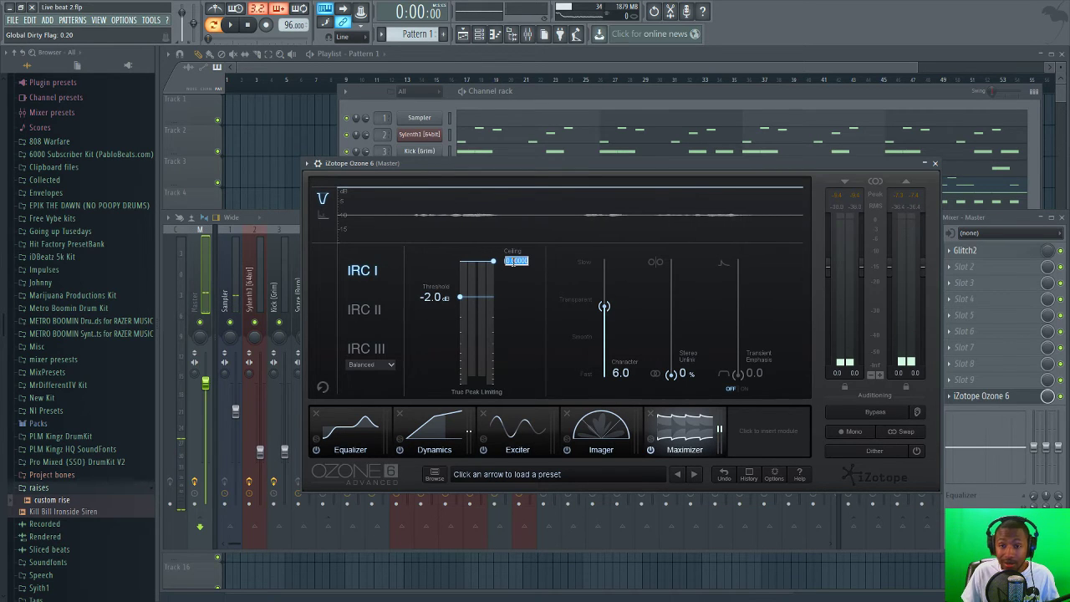
{"action": "type", "text": "-3"}
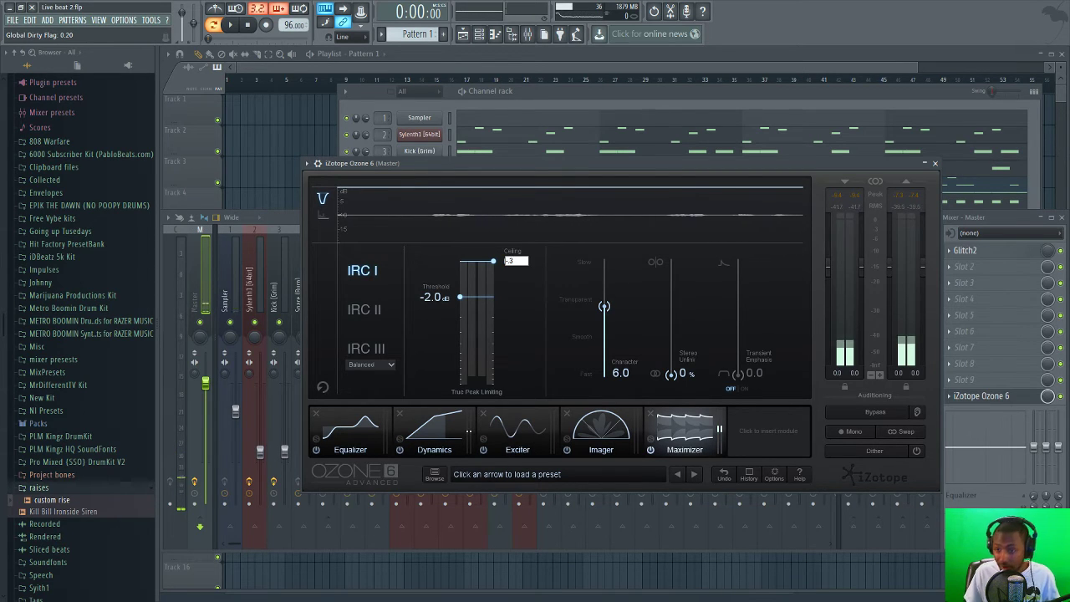
{"action": "left_click_drag", "start_coordinate": [514, 262], "coordinate": [514, 266]}
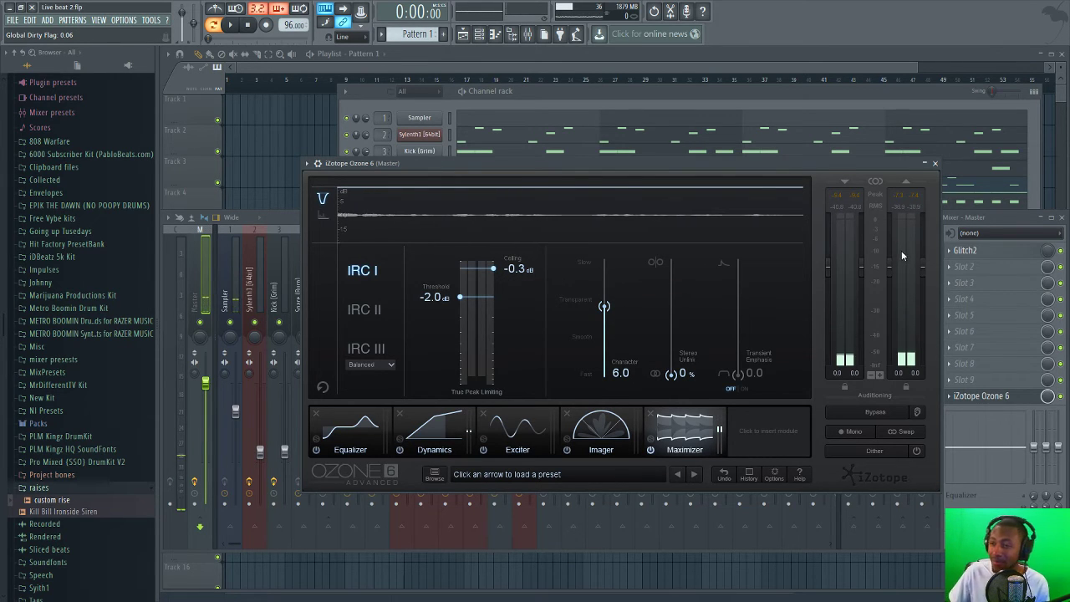
- Play the beat, lower the Maximizer's threshold to -12.0 dB by ear, and stop playback
{"action": "left_click_drag", "start_coordinate": [801, 166], "coordinate": [769, 148]}
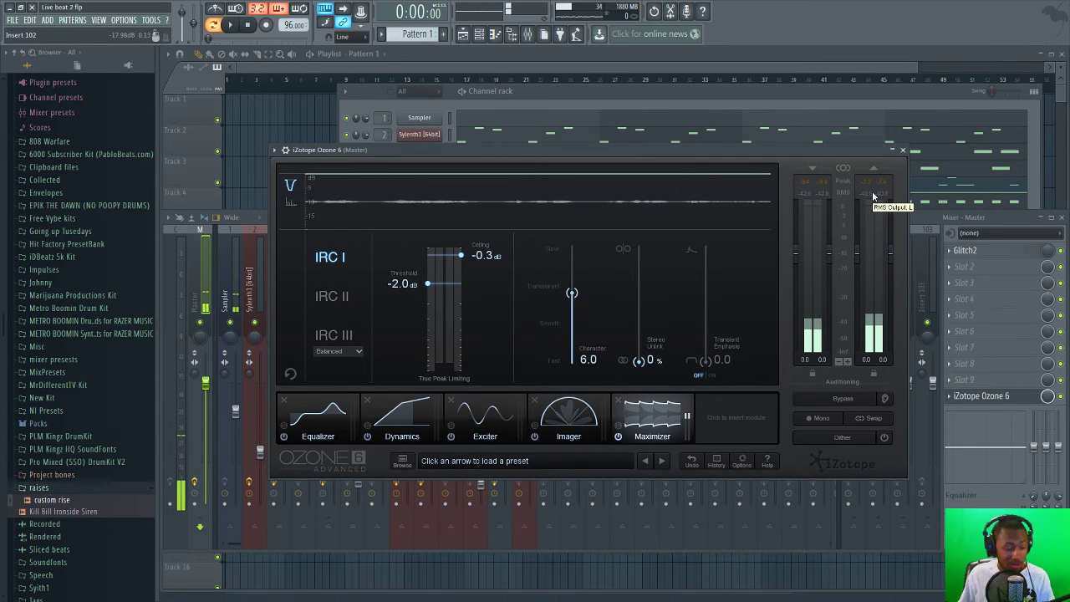
{"action": "key", "text": "space"}
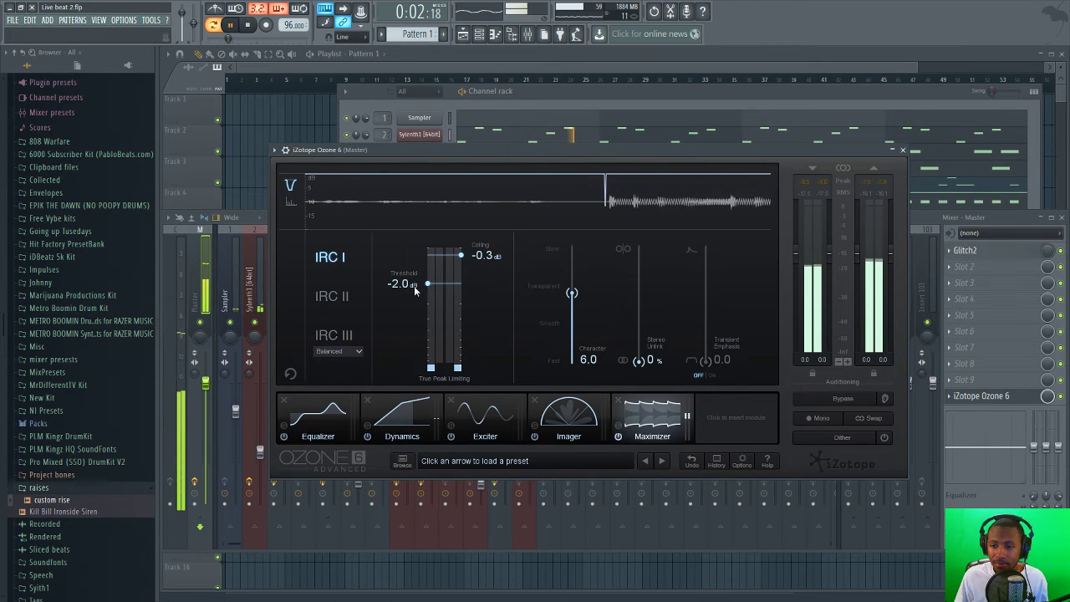
{"action": "left_click_drag", "start_coordinate": [415, 284], "coordinate": [432, 350]}
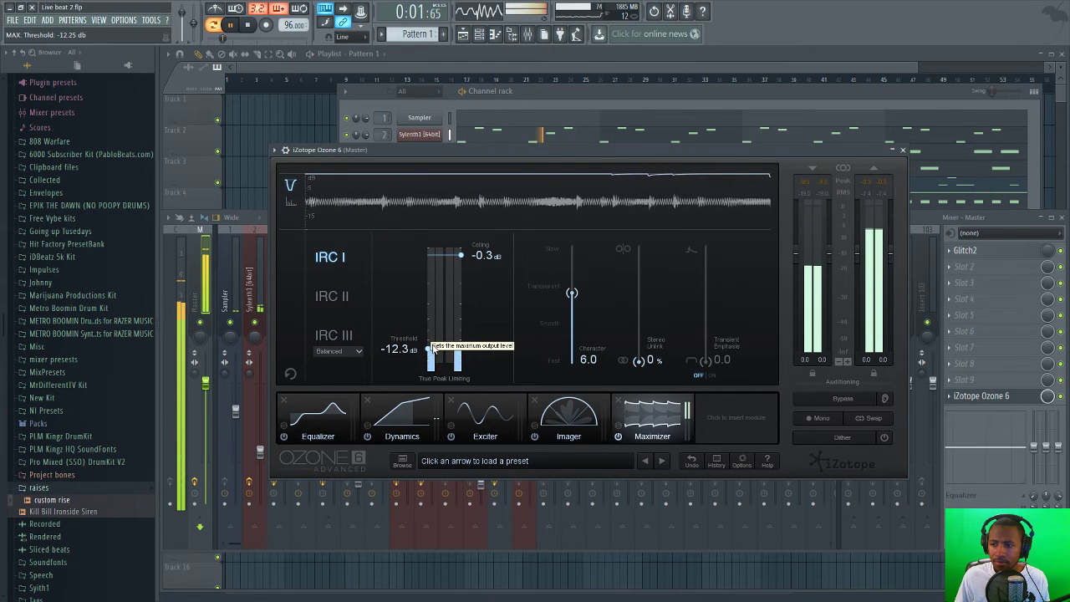
{"action": "left_click", "coordinate": [403, 350]}
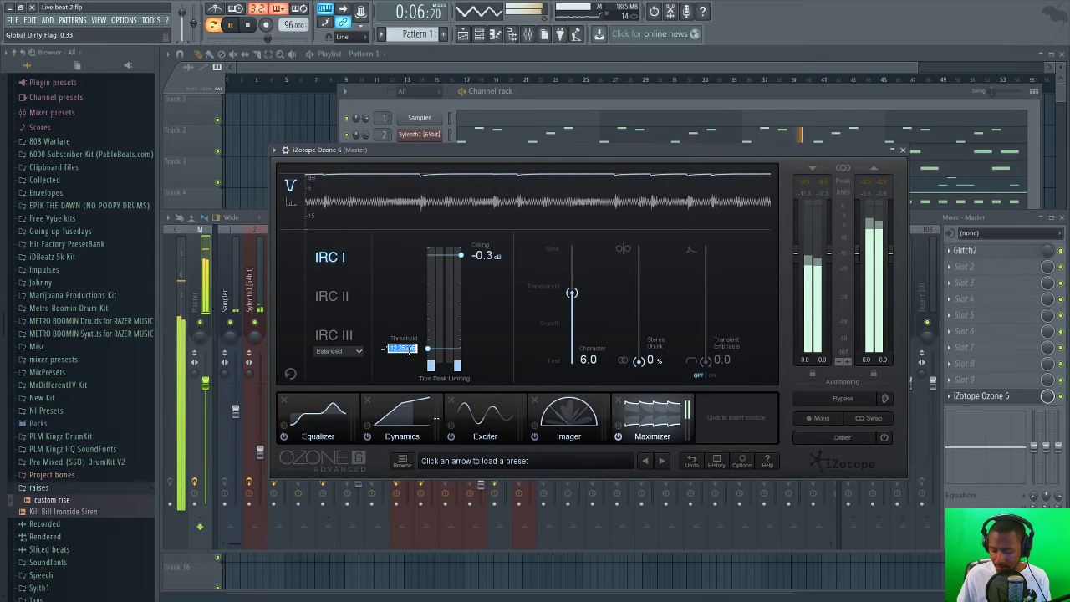
{"action": "type", "text": "12"}
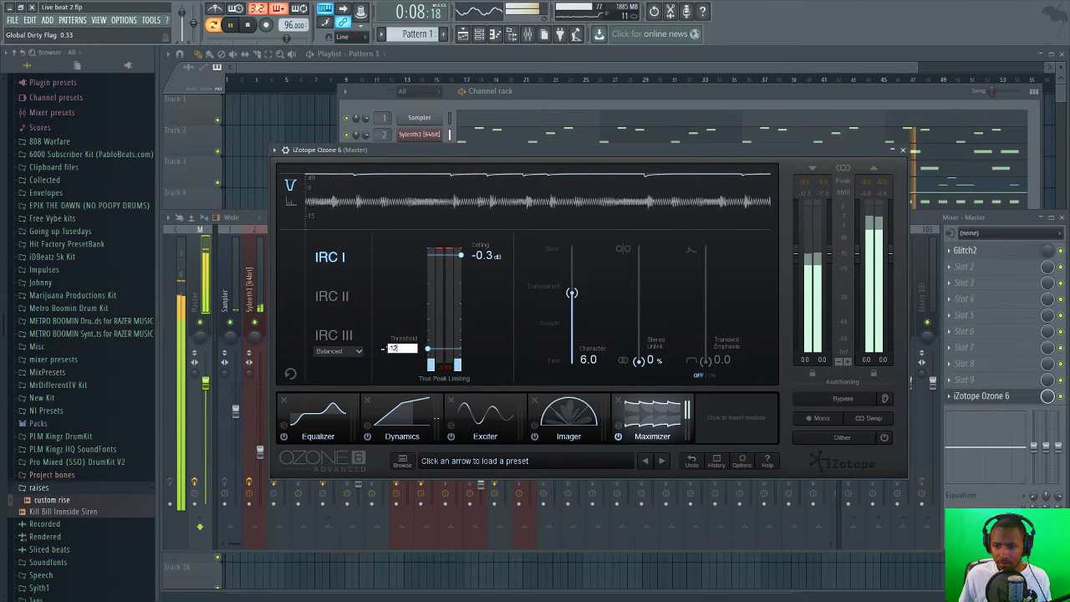
{"action": "key", "text": "Return"}
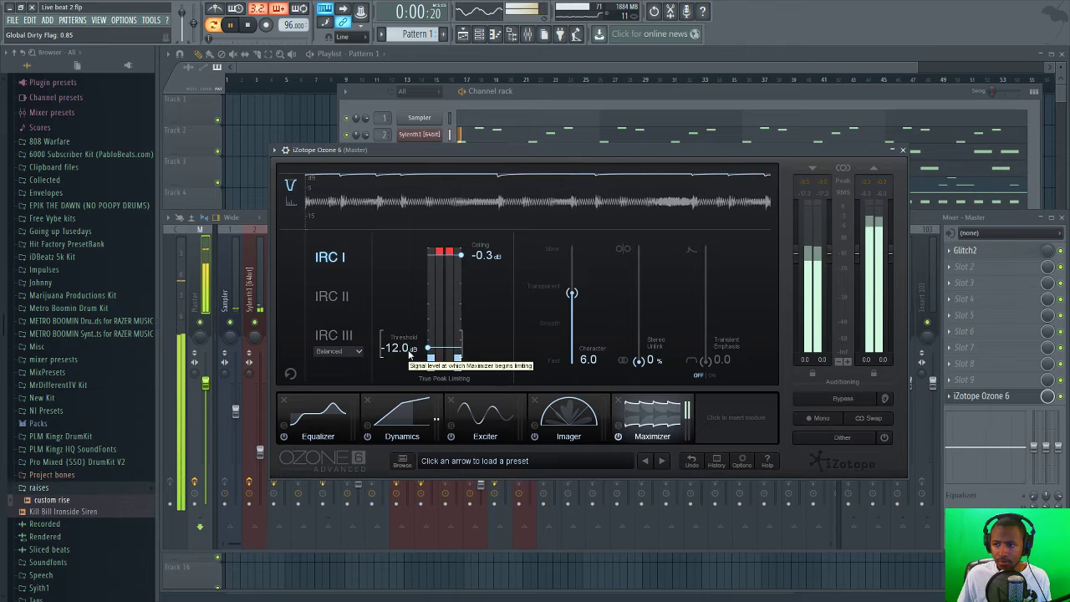
{"action": "left_click", "coordinate": [250, 25]}
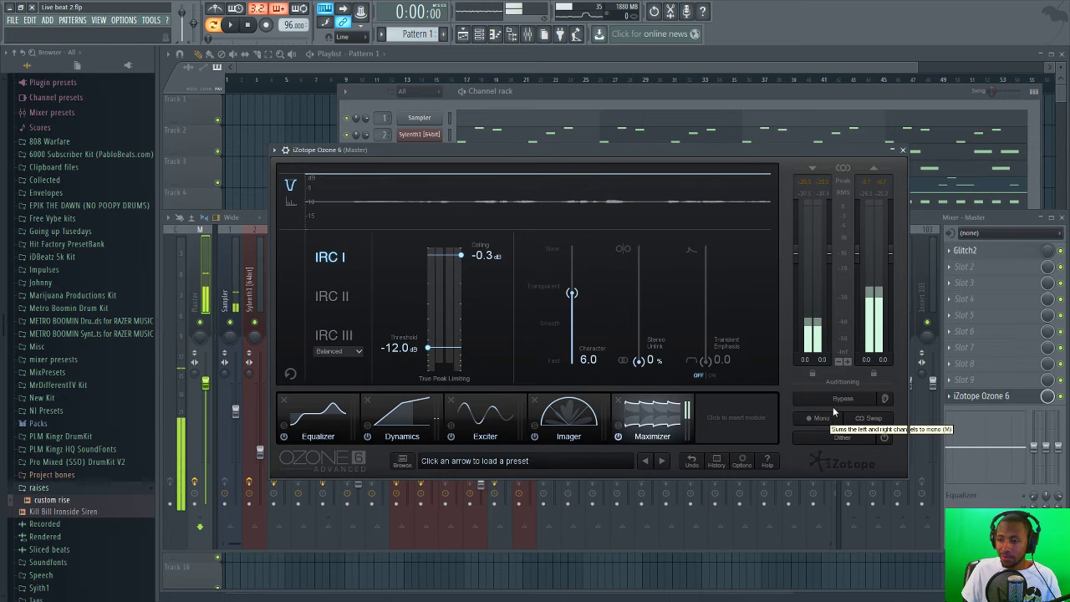
- Play the beat and toggle Ozone's bypass to compare the processed and unprocessed master, then stop playback
{"action": "key", "text": "space"}
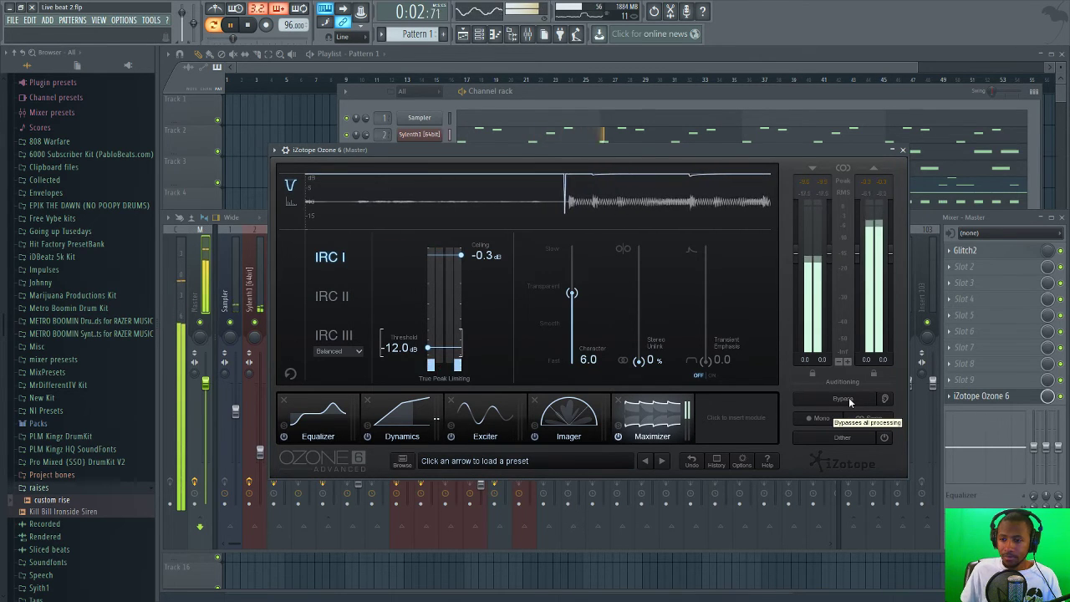
{"action": "left_click", "coordinate": [846, 400]}
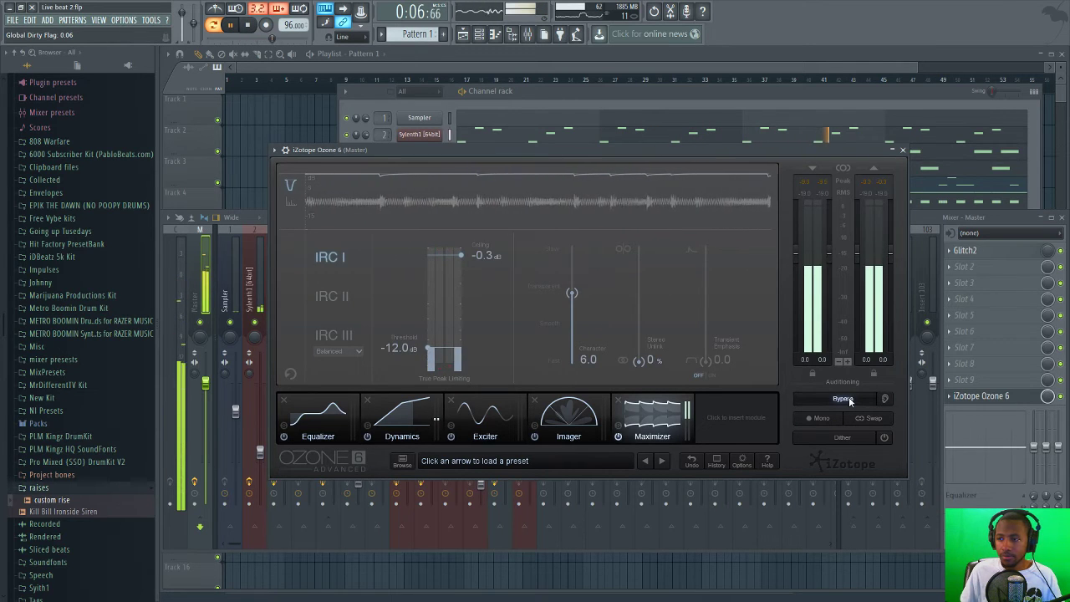
{"action": "left_click", "coordinate": [850, 401]}
{"action": "left_click", "coordinate": [848, 398]}
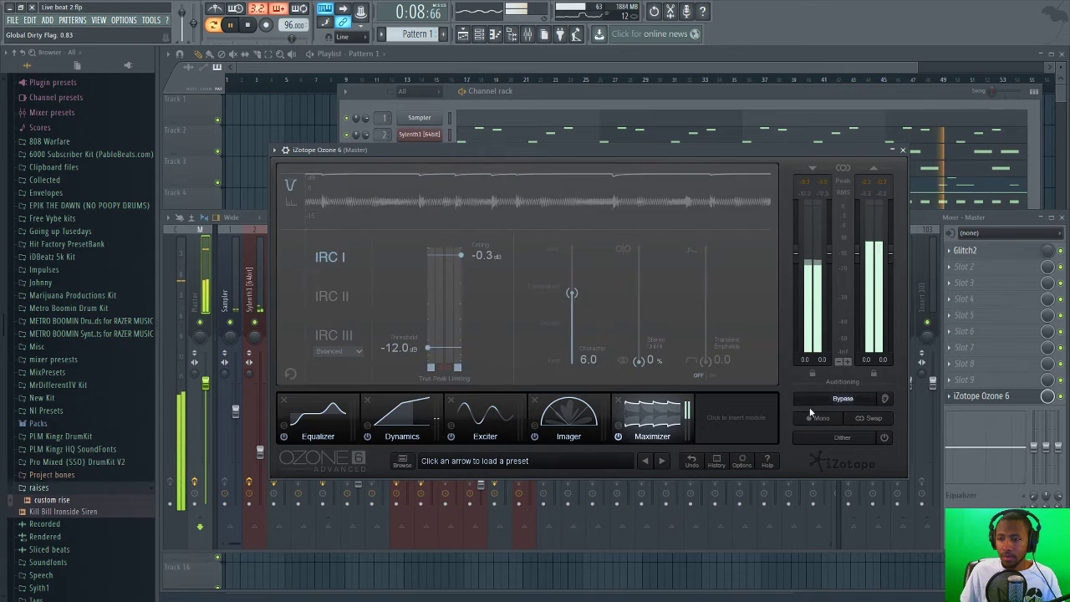
{"action": "key", "text": "space"}
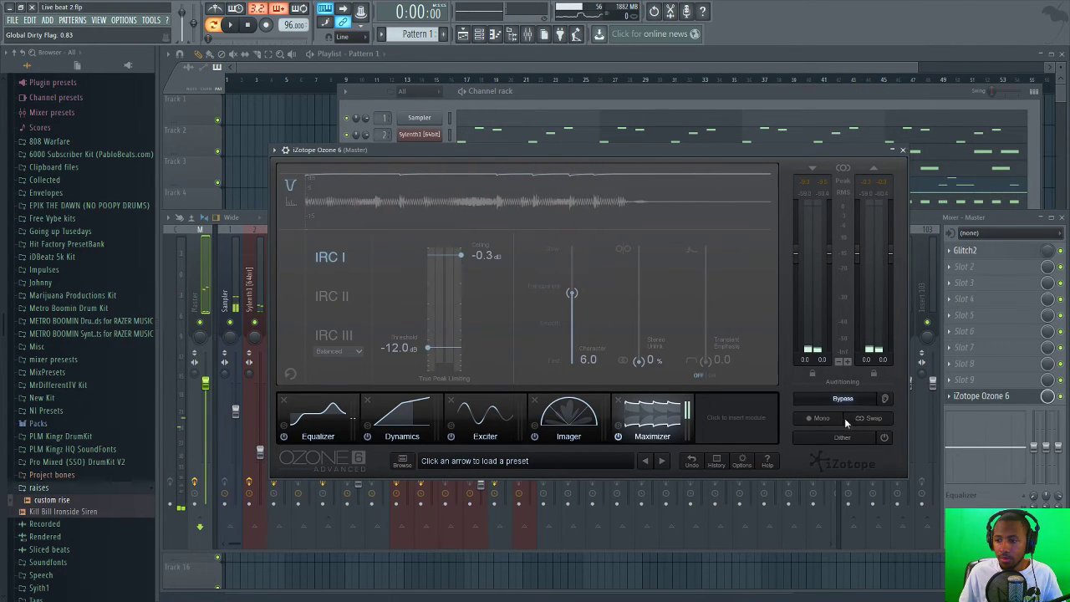
{"action": "key", "text": "space"}
- Set the Maximizer's threshold to -7 dB and play the beat to audition it
{"action": "left_click_drag", "start_coordinate": [409, 354], "coordinate": [408, 326]}
{"action": "double_click", "coordinate": [403, 323]}
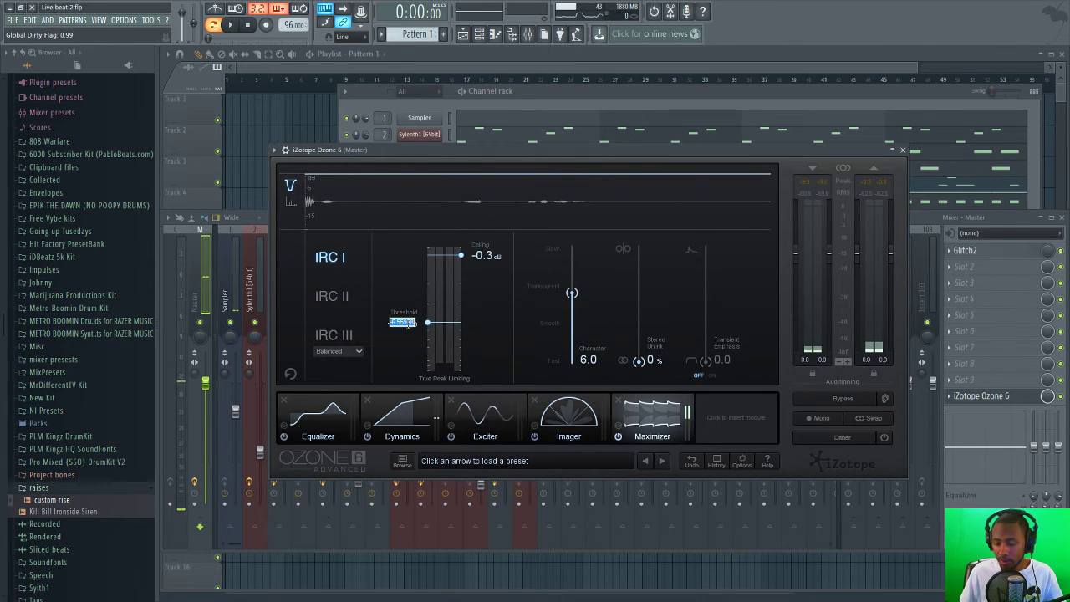
{"action": "type", "text": "-7"}
{"action": "key", "text": "Return"}
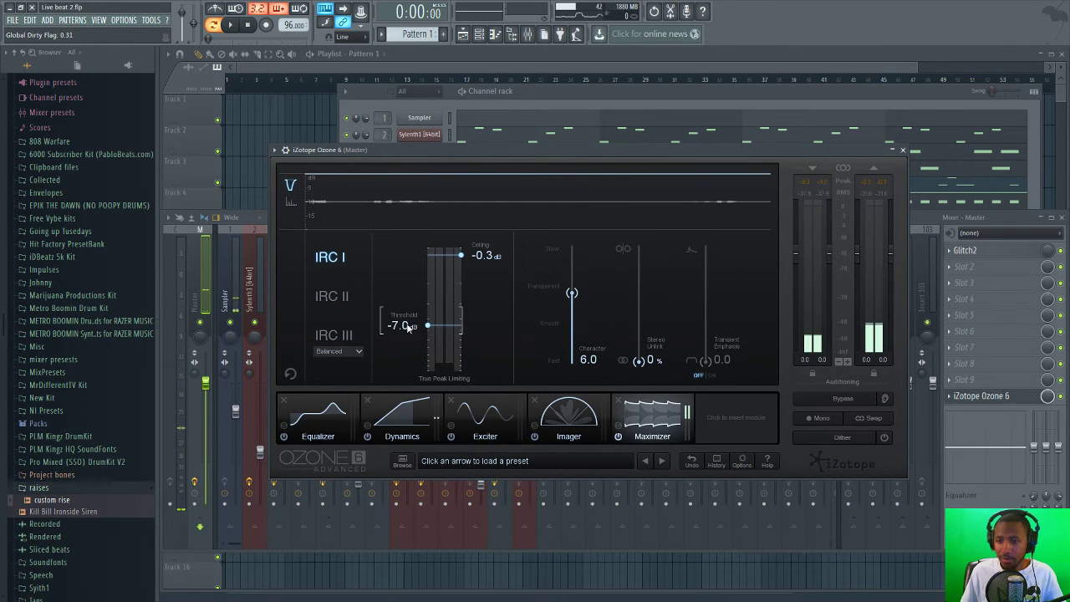
{"action": "key", "text": "space"}
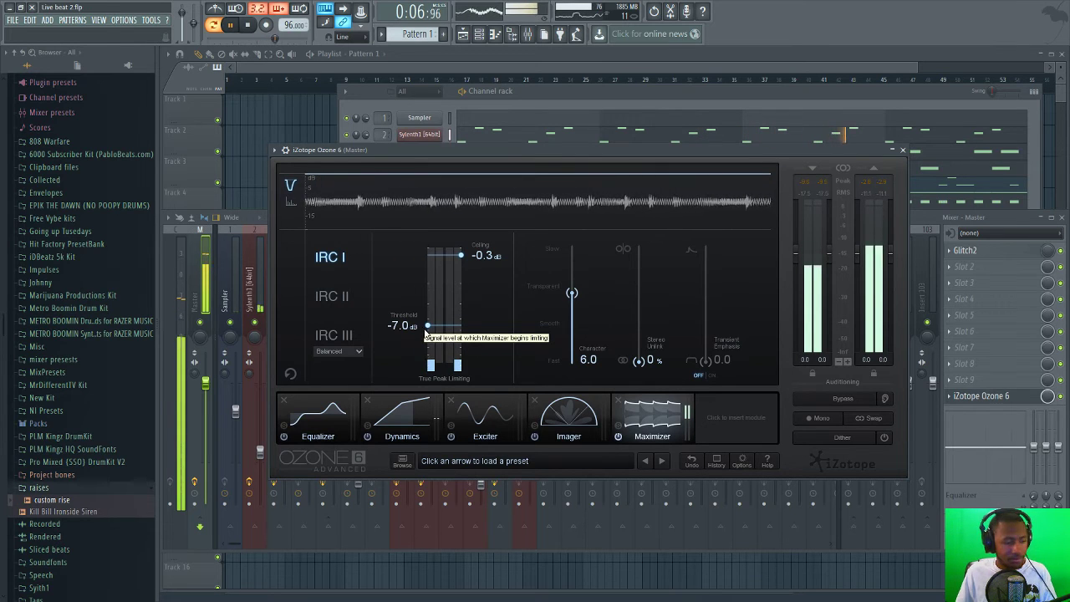
- Set the Maximizer's threshold back to -12 dB while the beat plays, then stop playback
{"action": "left_click_drag", "start_coordinate": [402, 325], "coordinate": [406, 351]}
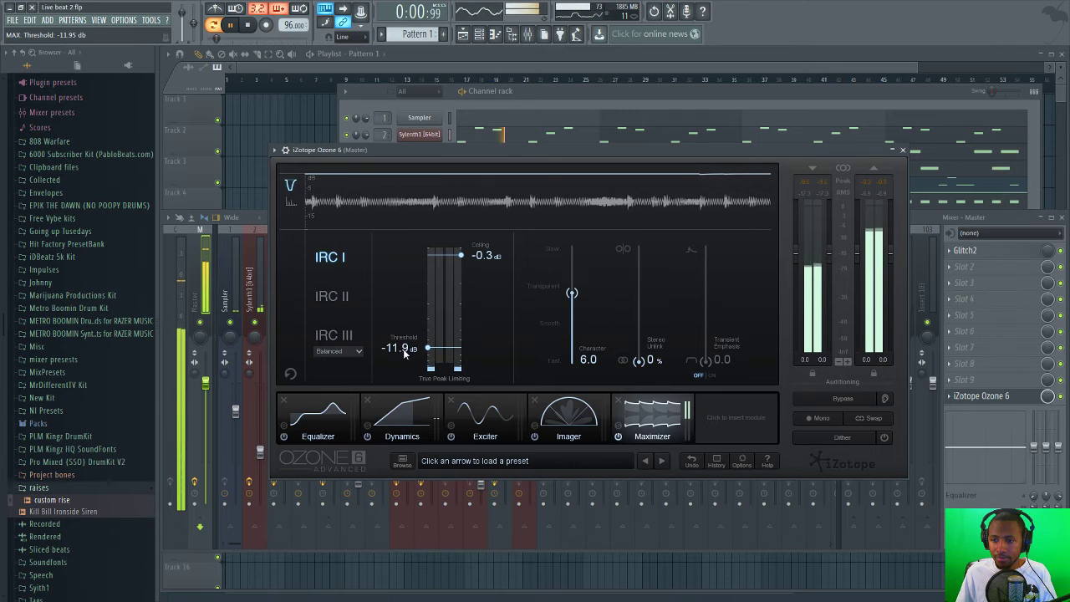
{"action": "double_click", "coordinate": [404, 350]}
{"action": "type", "text": "-12"}
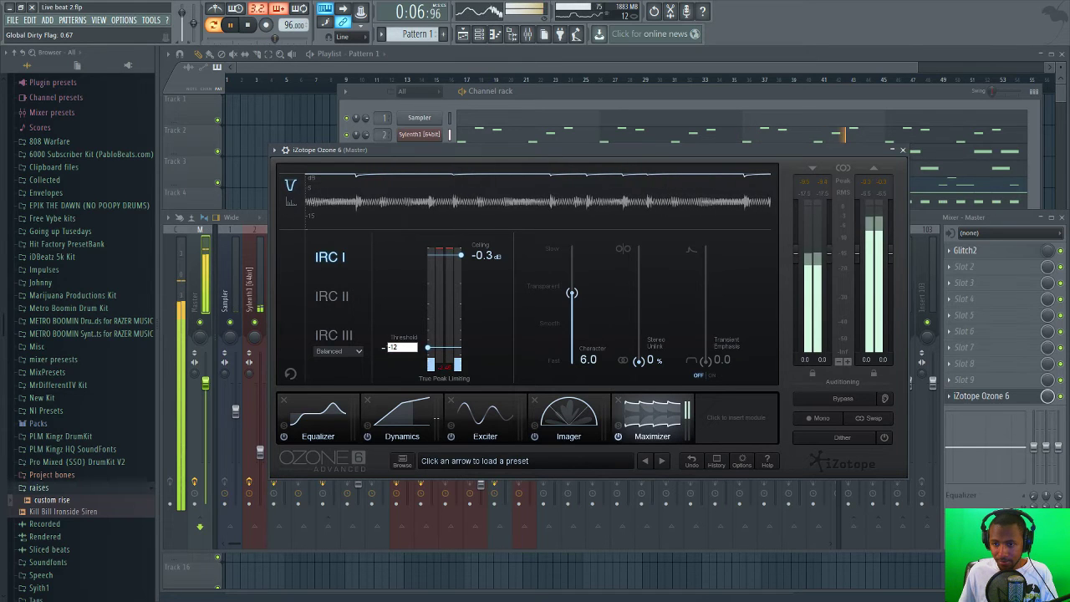
{"action": "key", "text": "Return"}
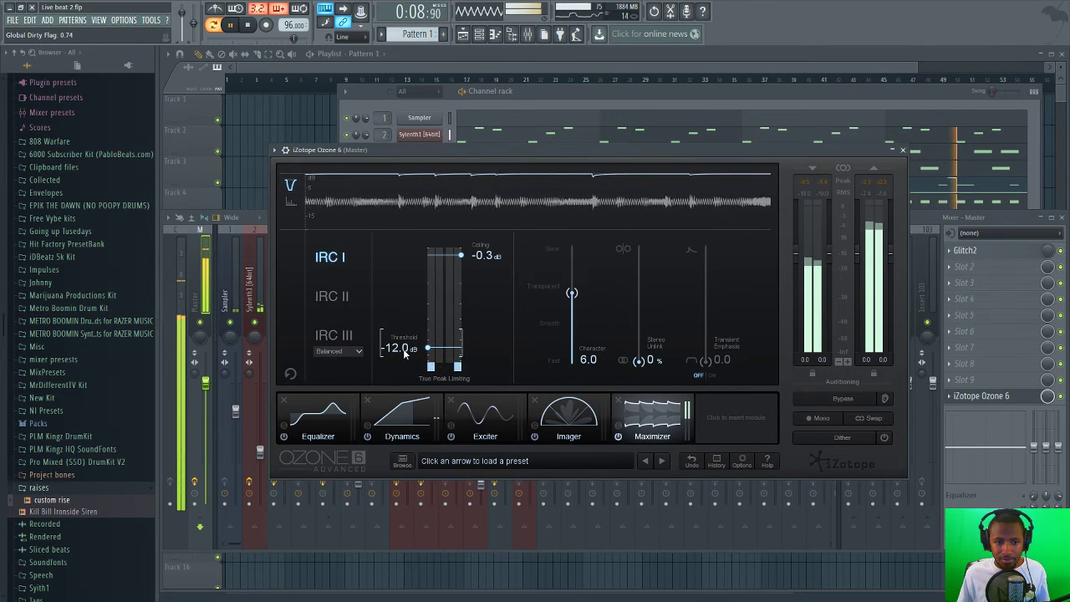
{"action": "key", "text": "space"}
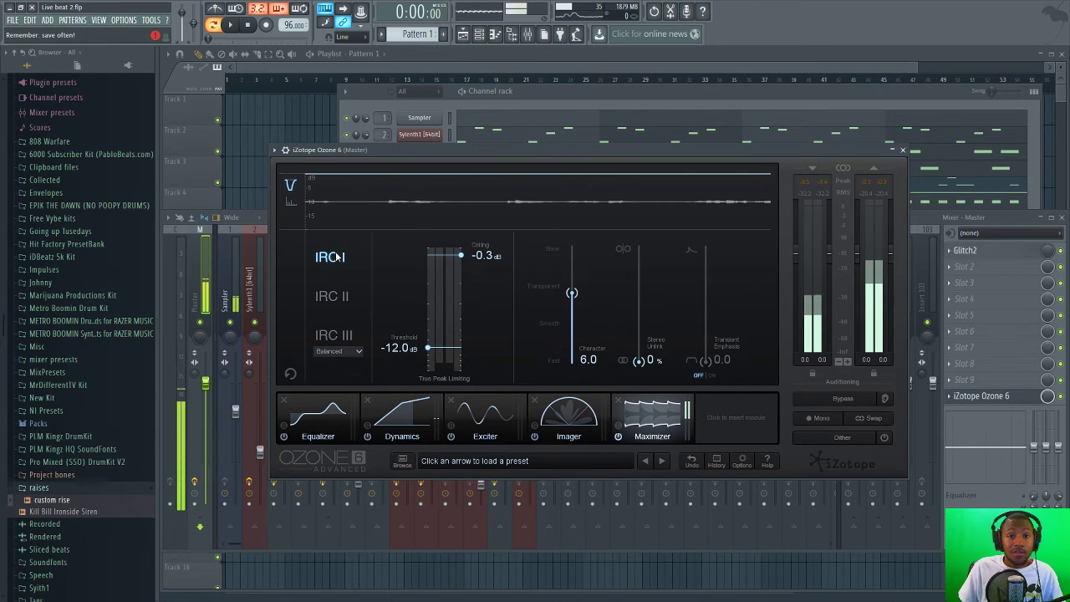
- Save the project and close the Ozone 6 window
{"action": "left_click", "coordinate": [13, 20]}
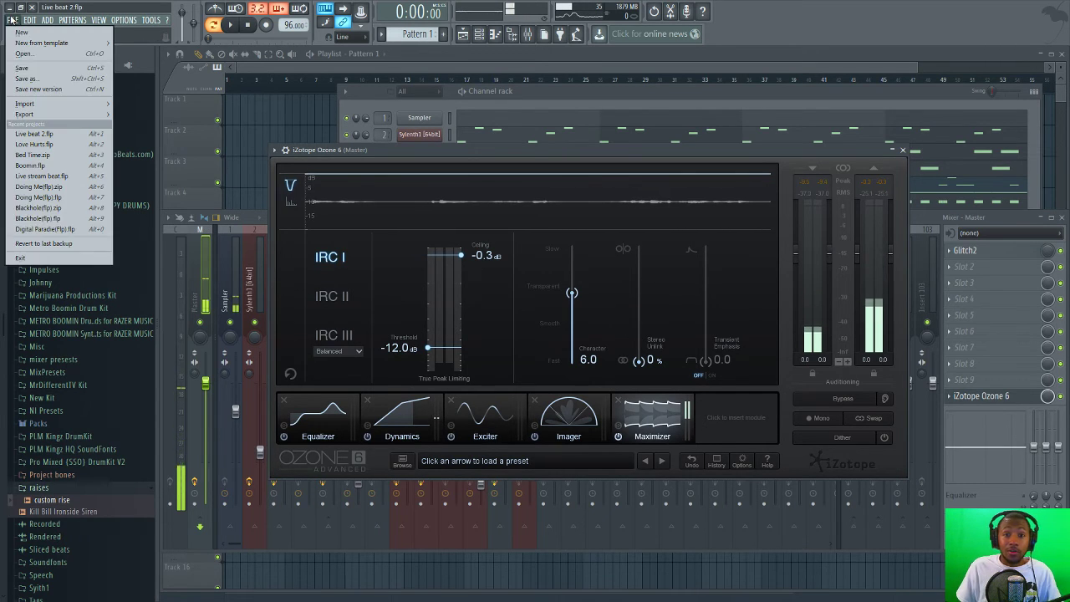
{"action": "left_click", "coordinate": [34, 76]}
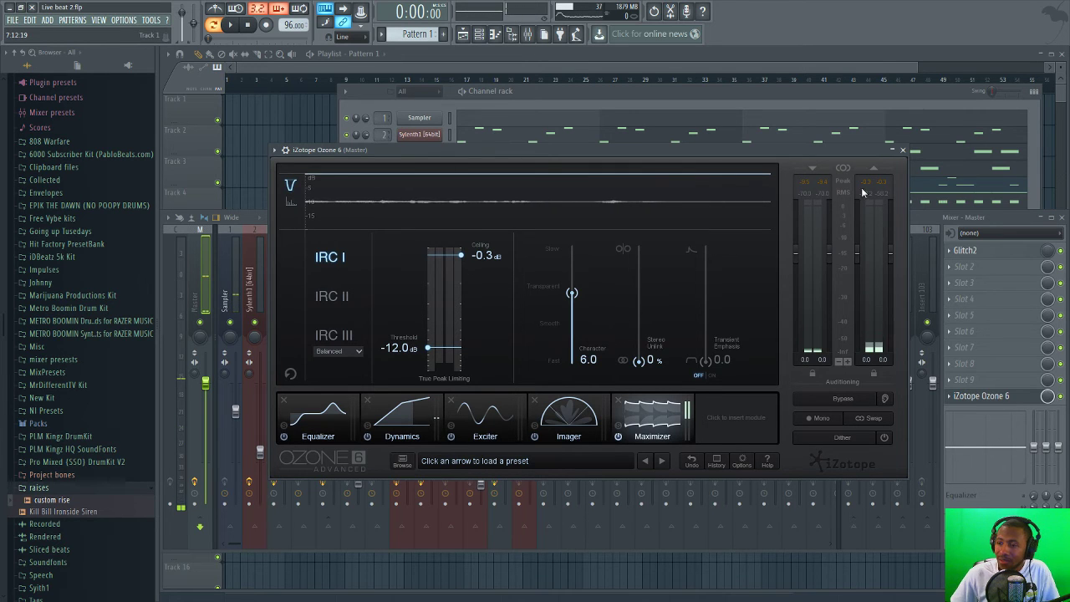
{"action": "left_click", "coordinate": [902, 150]}
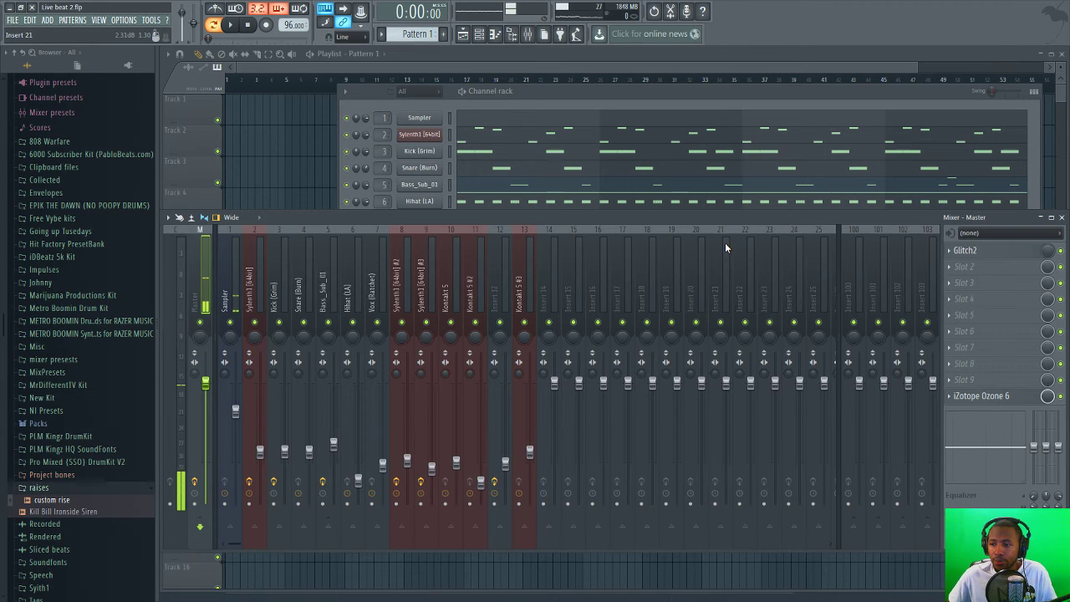
- Play the full arrangement in song mode, check the mixer levels and the playlist during playback, then stop
{"action": "left_click", "coordinate": [453, 63]}
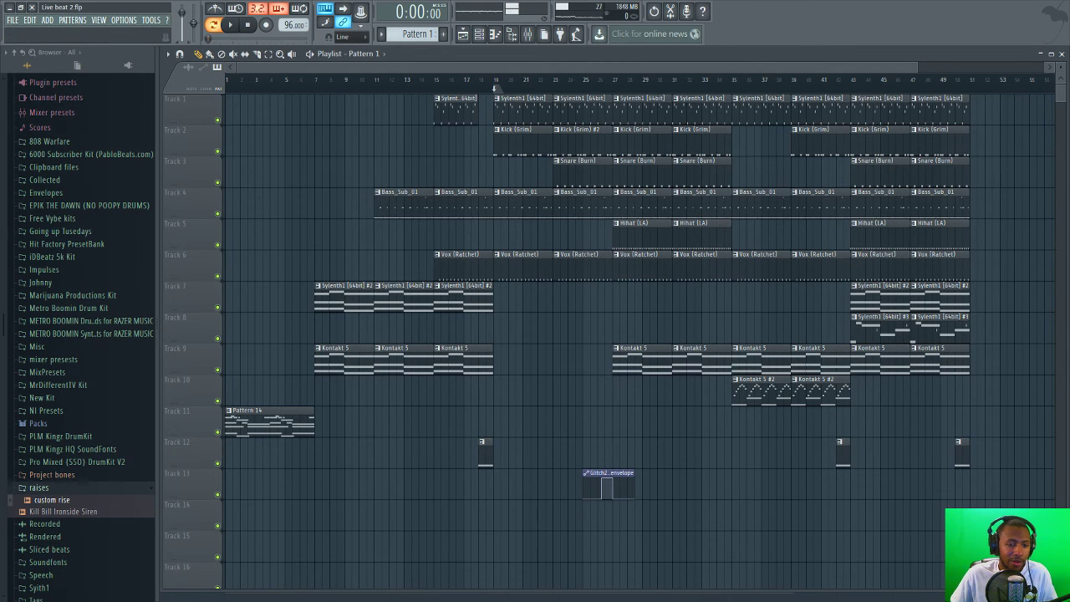
{"action": "scroll", "coordinate": [229, 90], "scroll_direction": "down", "scroll_amount": 1}
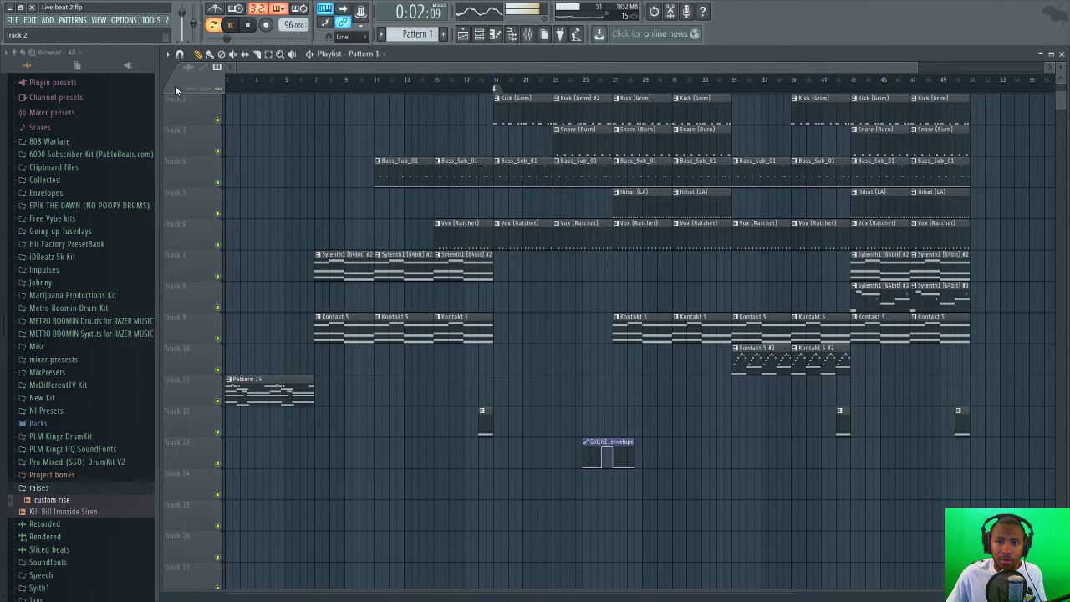
{"action": "left_click", "coordinate": [217, 27]}
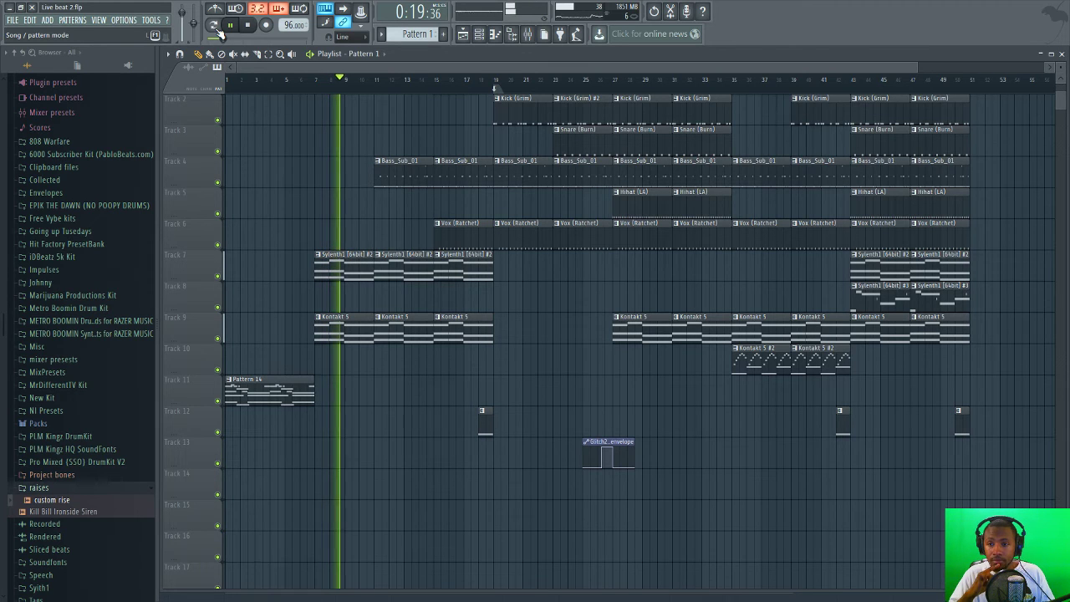
{"action": "left_click", "coordinate": [526, 35]}
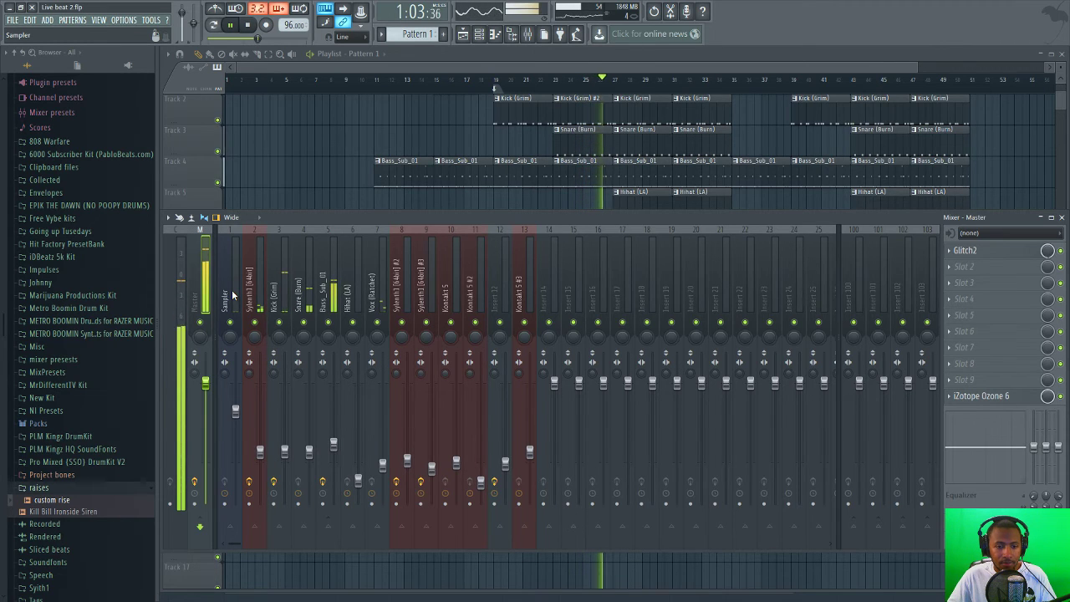
{"action": "left_click", "coordinate": [569, 66]}
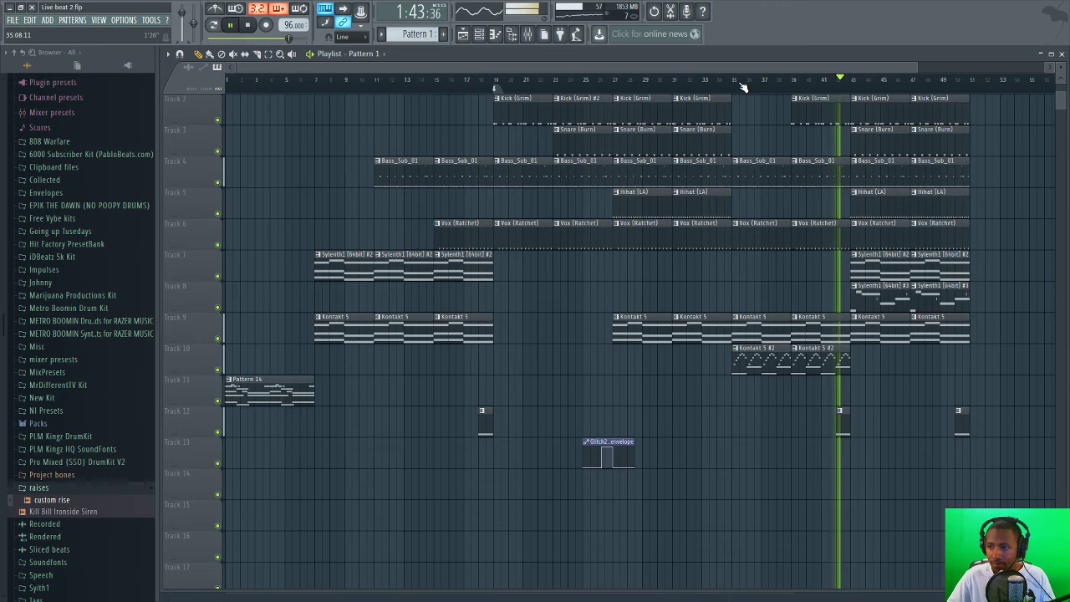
{"action": "left_click", "coordinate": [250, 27]}
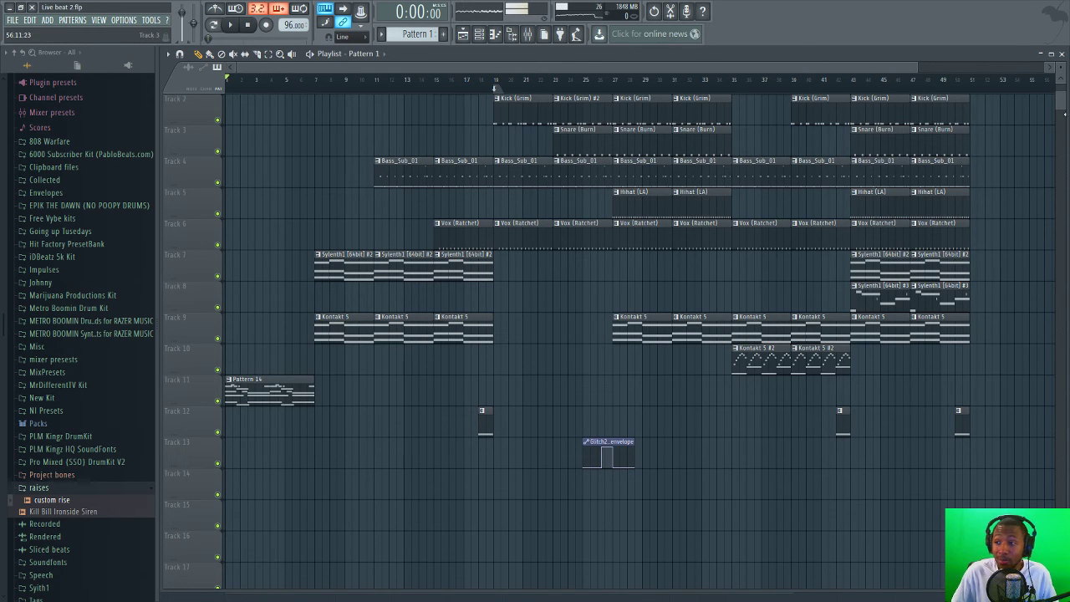
{"action": "scroll", "coordinate": [1067, 107], "scroll_direction": "up", "scroll_amount": 1}
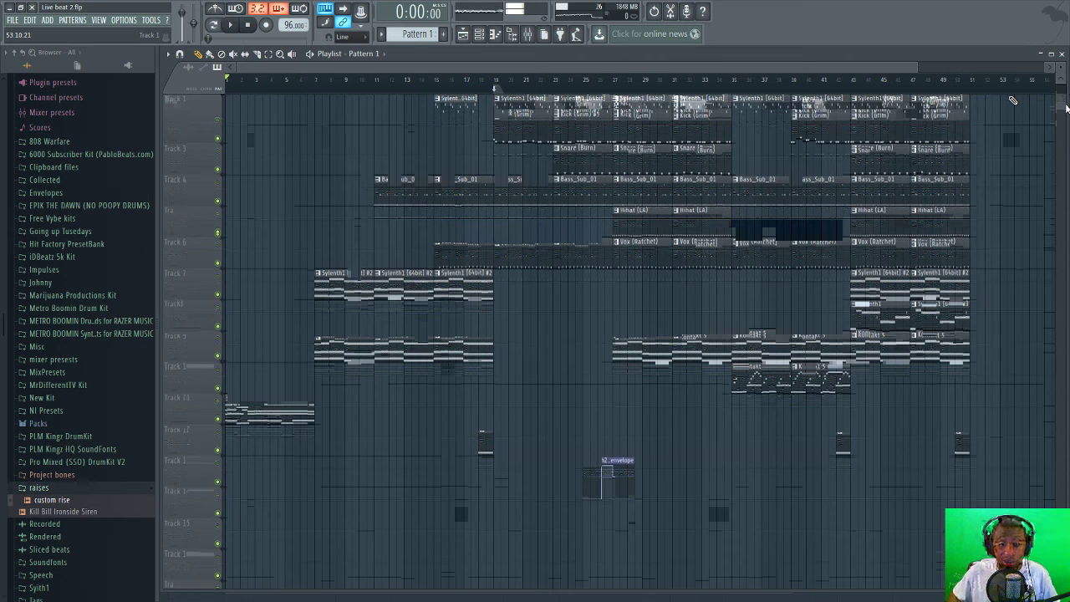
{"action": "scroll", "coordinate": [1067, 107], "scroll_direction": "up", "scroll_amount": 1}
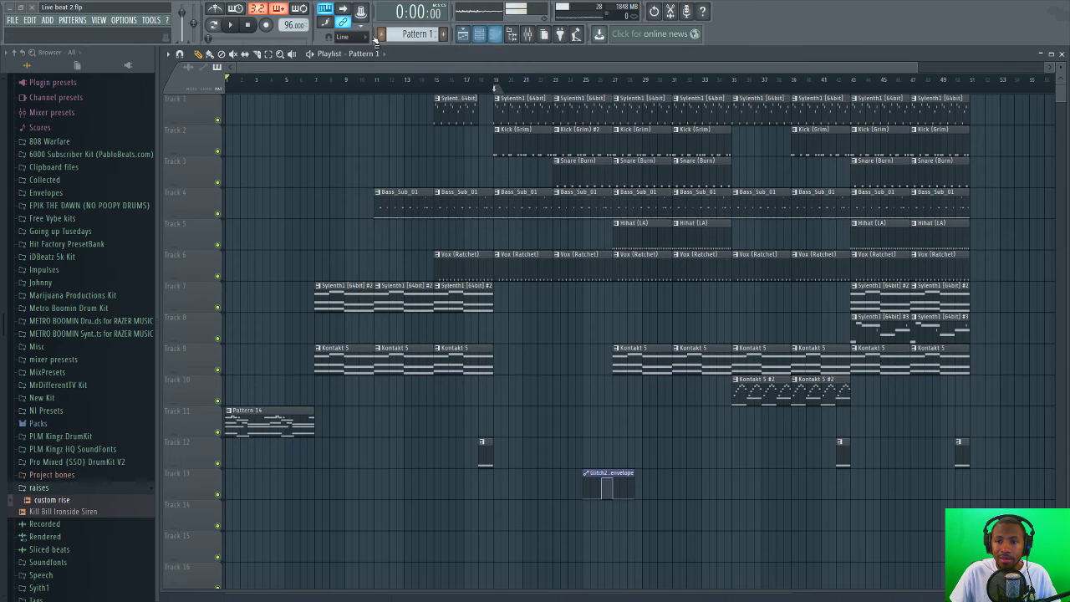
- Open the full list of generator plugins from the Channel rack and look through it to the end
{"action": "left_click", "coordinate": [479, 33]}
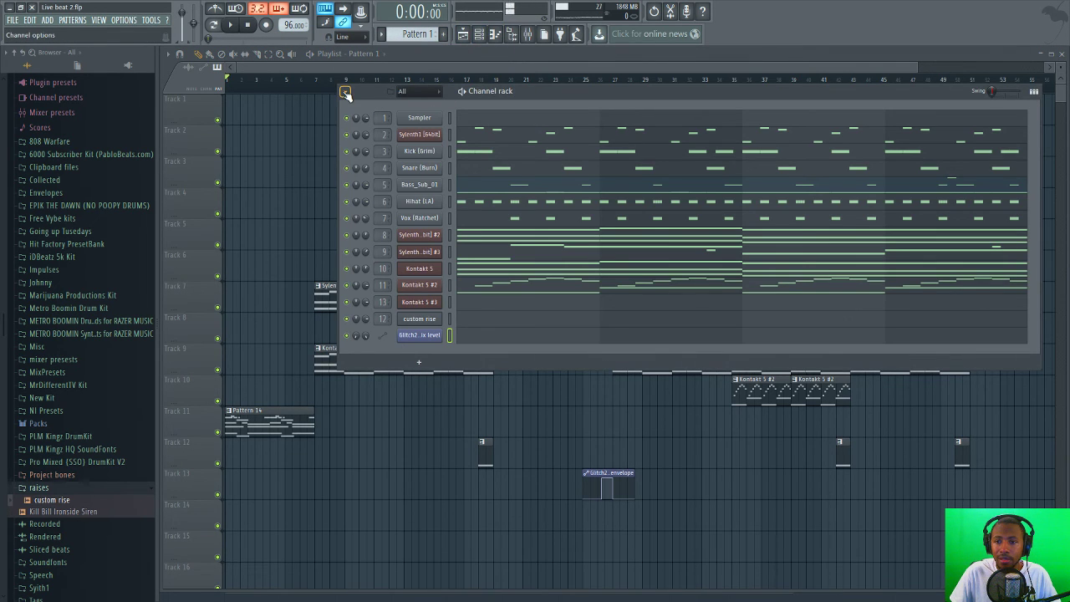
{"action": "left_click", "coordinate": [419, 362]}
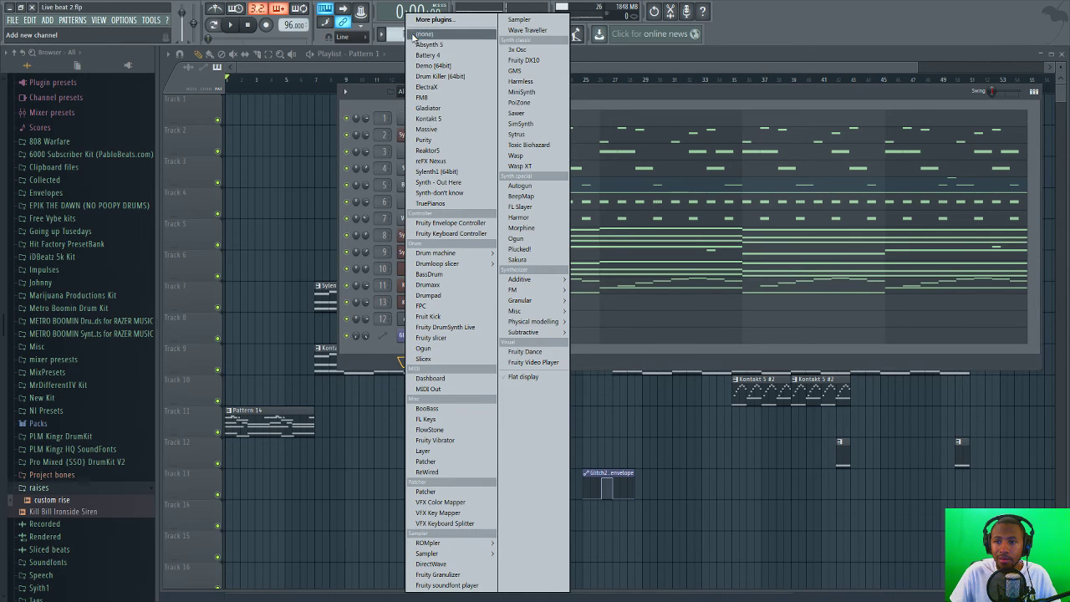
{"action": "left_click", "coordinate": [418, 20]}
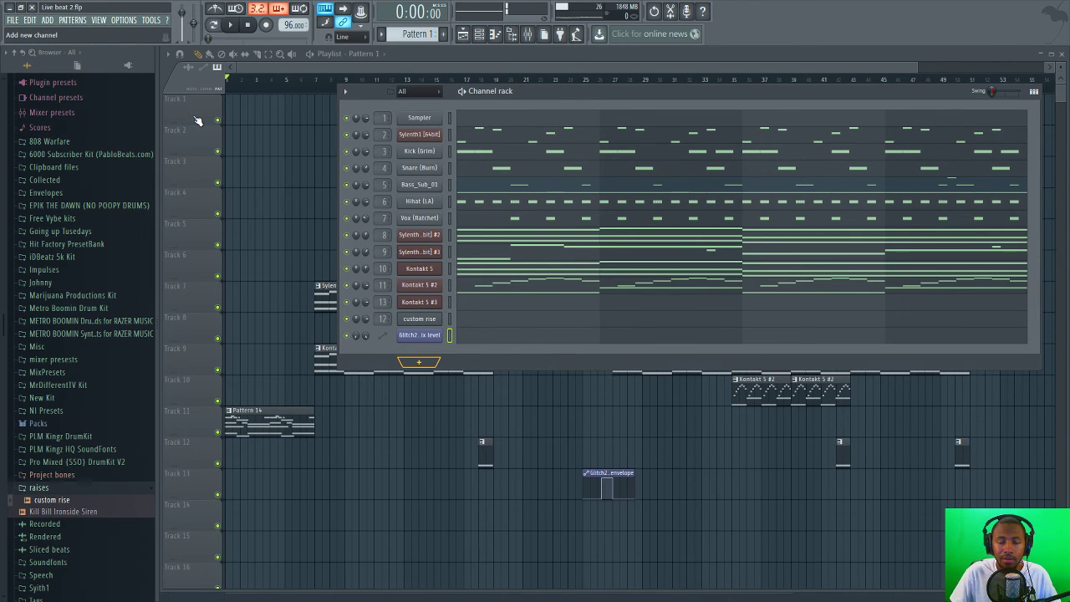
{"action": "left_click_drag", "start_coordinate": [510, 76], "coordinate": [551, 81]}
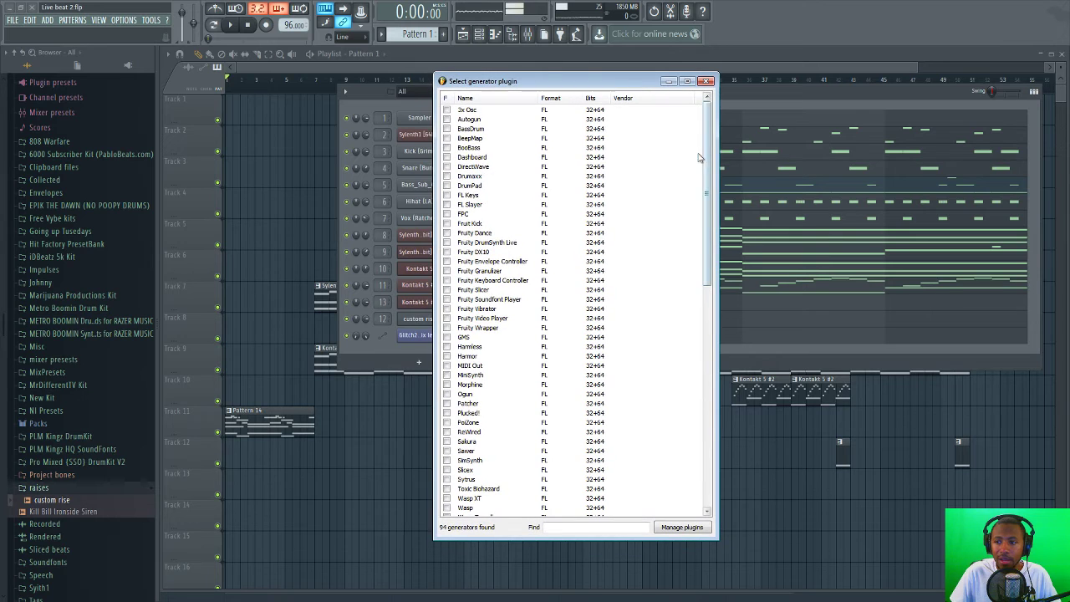
{"action": "left_click_drag", "start_coordinate": [707, 160], "coordinate": [707, 379]}
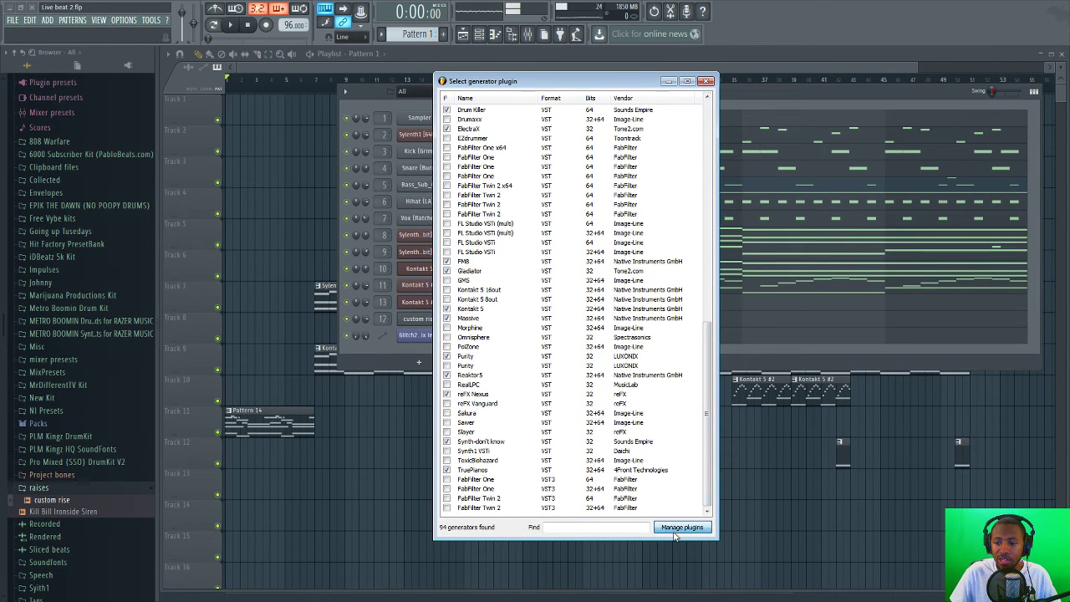
- Open the Plugin Manager, examine its search paths and plugin list, and close it
{"action": "key", "text": "Escape"}
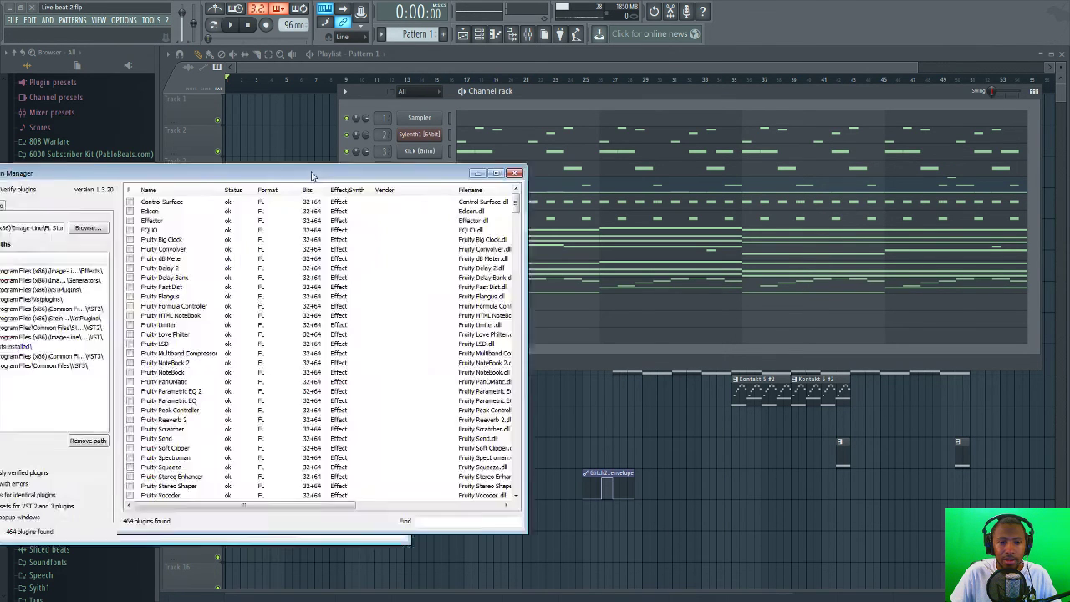
{"action": "left_click_drag", "start_coordinate": [312, 175], "coordinate": [719, 120]}
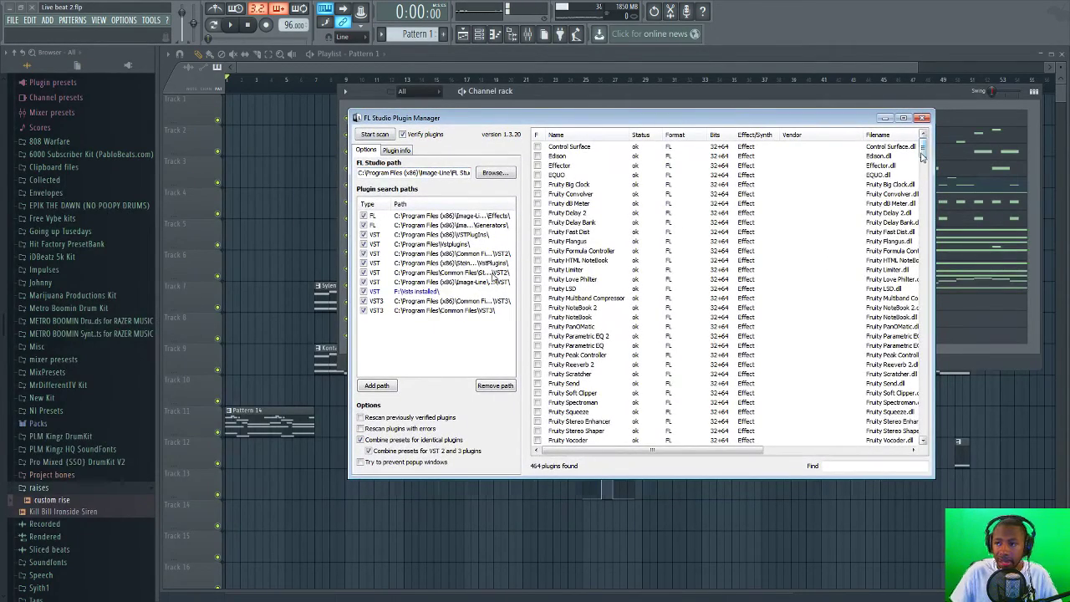
{"action": "left_click_drag", "start_coordinate": [923, 155], "coordinate": [923, 422]}
{"action": "left_click", "coordinate": [922, 117]}
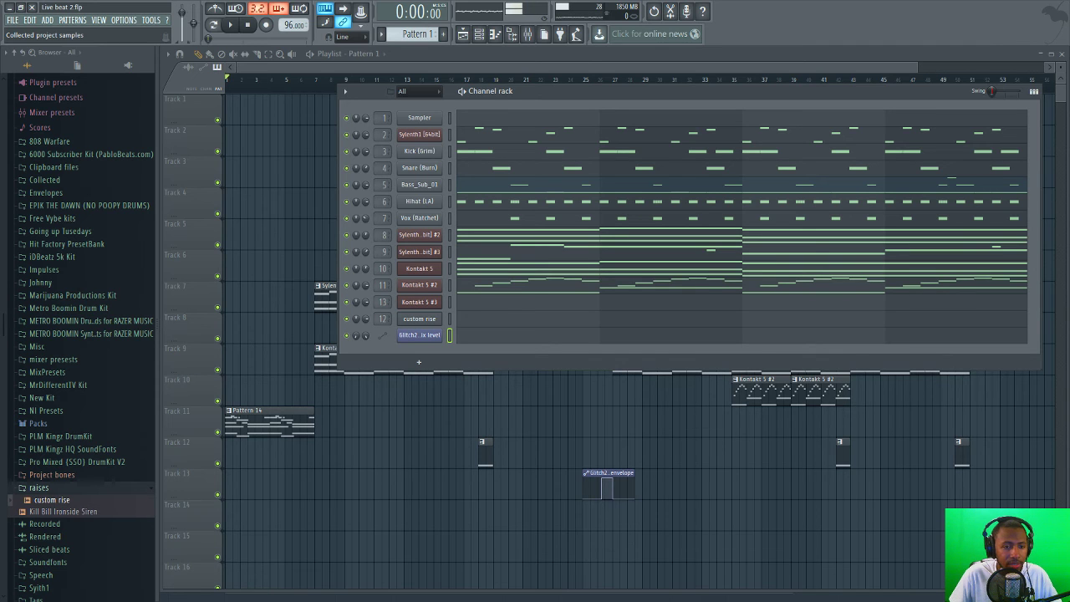
- Move the Channel rack lower over the playlist, then hide it and show it again
{"action": "left_click_drag", "start_coordinate": [437, 88], "coordinate": [398, 122]}
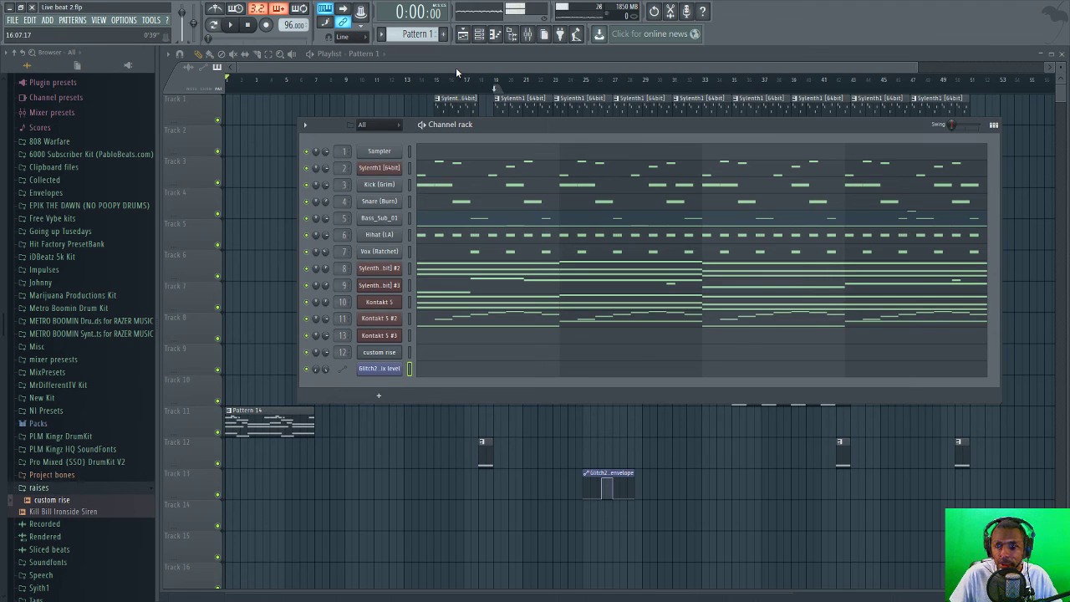
{"action": "key", "text": "F6"}
{"action": "key", "text": "F6"}
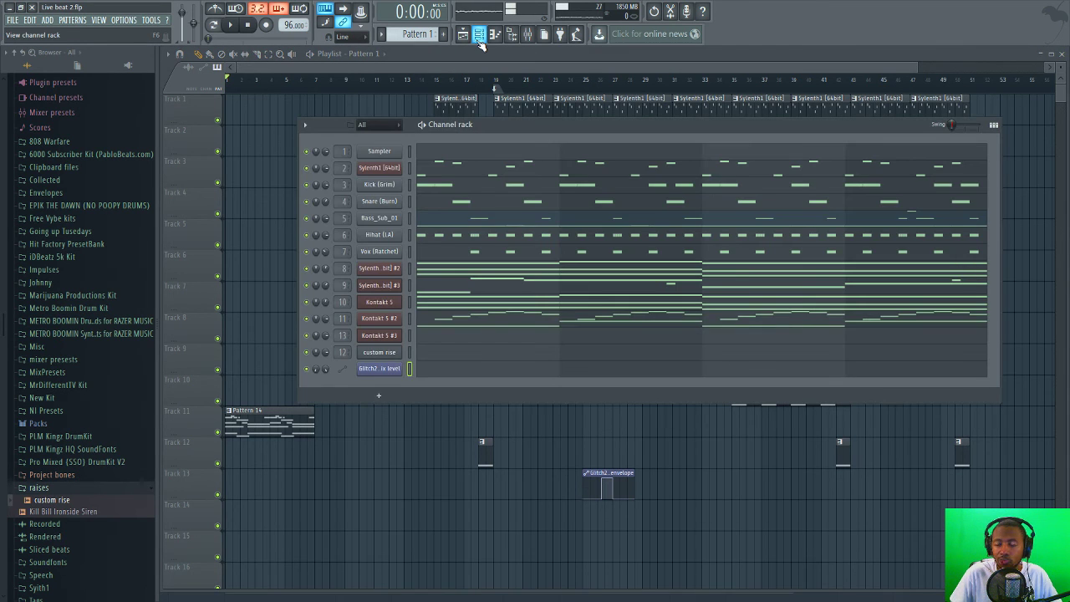